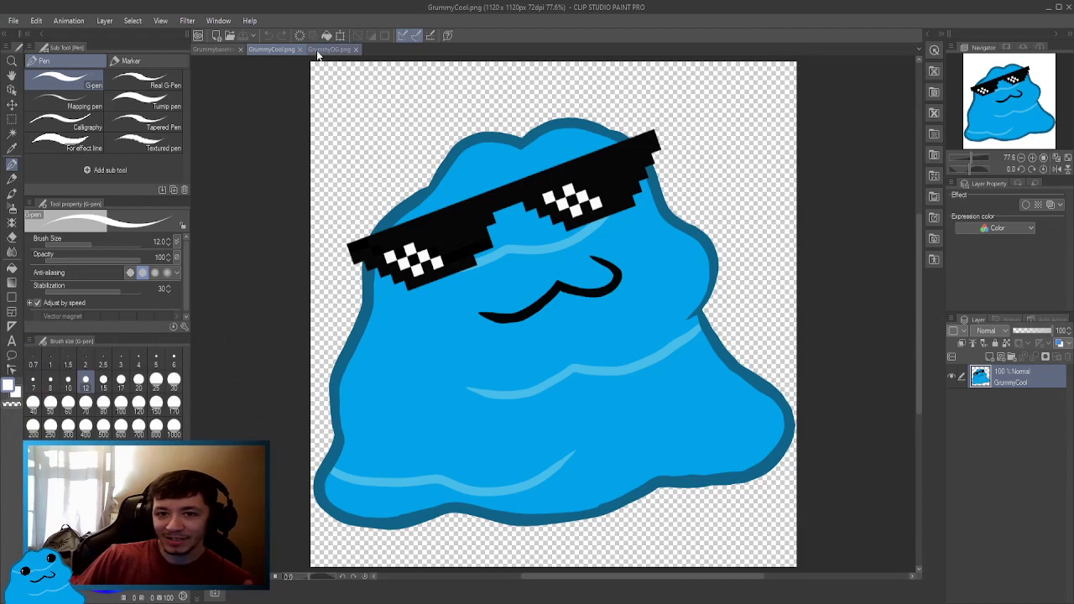
# Look at the GrummyOG image and compare the Grummybasetest layers by switching their visibility on and off.
pyautogui.click(323, 49)
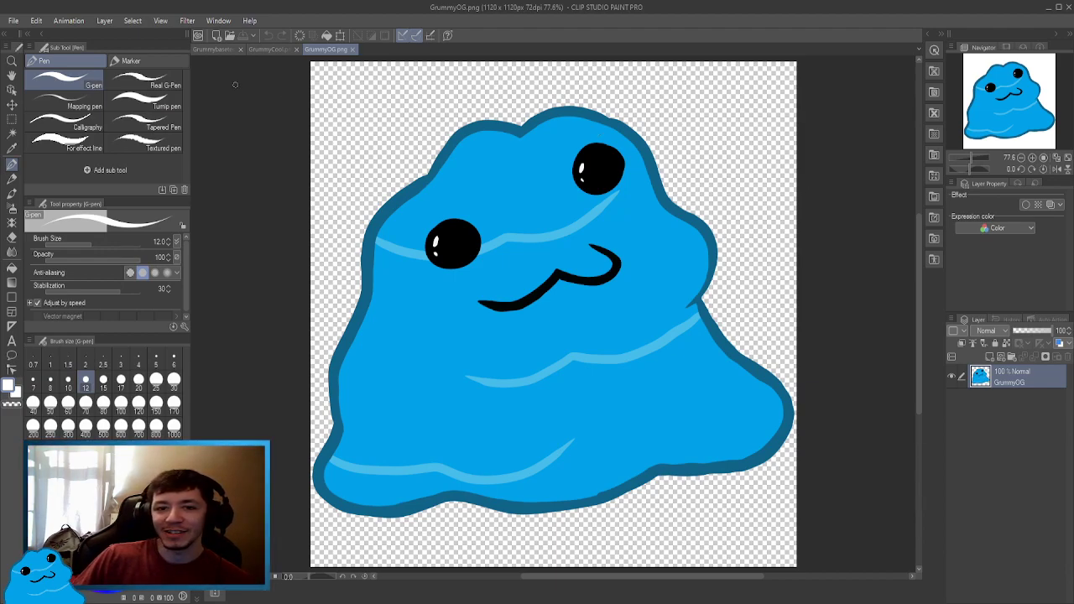
pyautogui.click(215, 49)
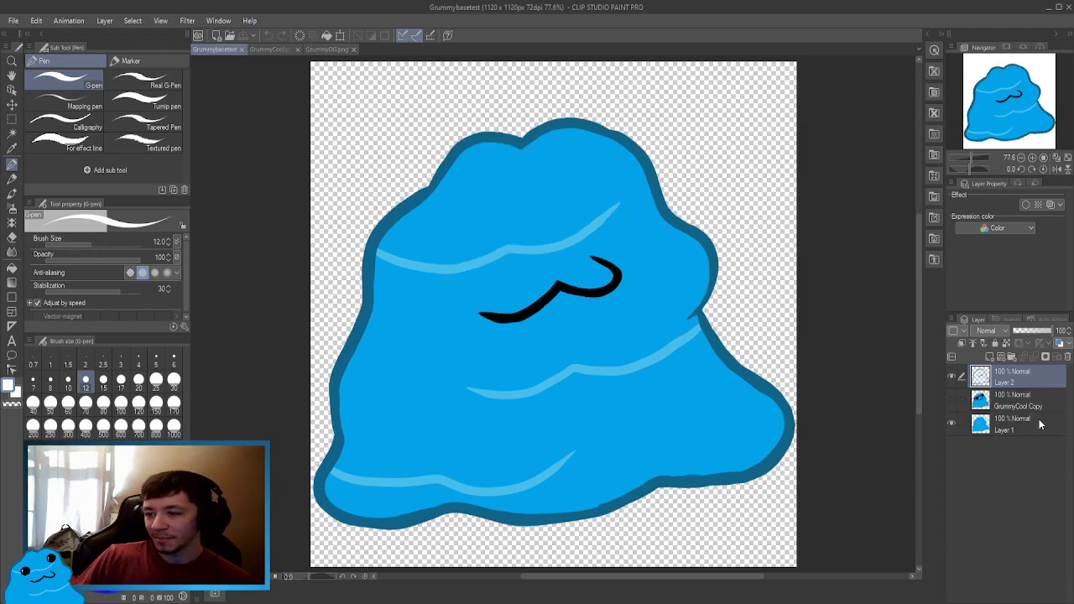
pyautogui.click(951, 401)
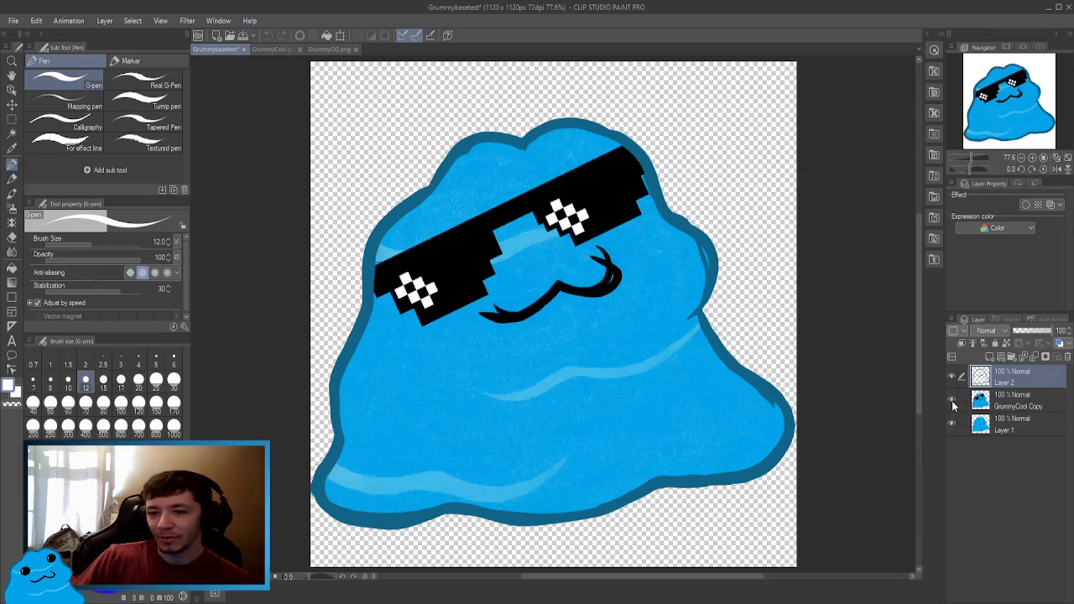
pyautogui.click(951, 375)
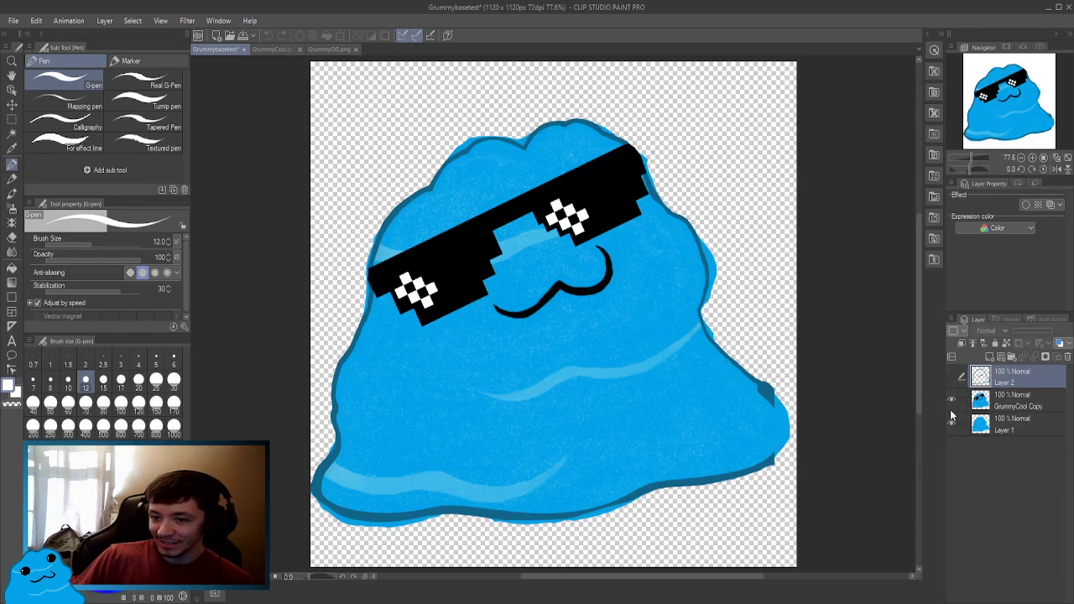
pyautogui.click(952, 425)
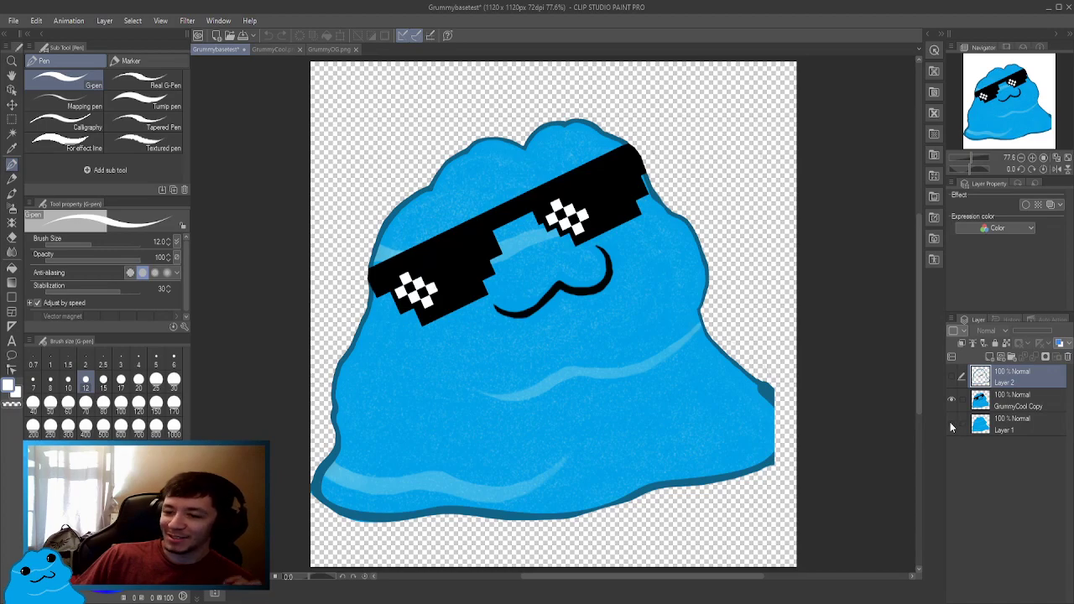
pyautogui.click(952, 424)
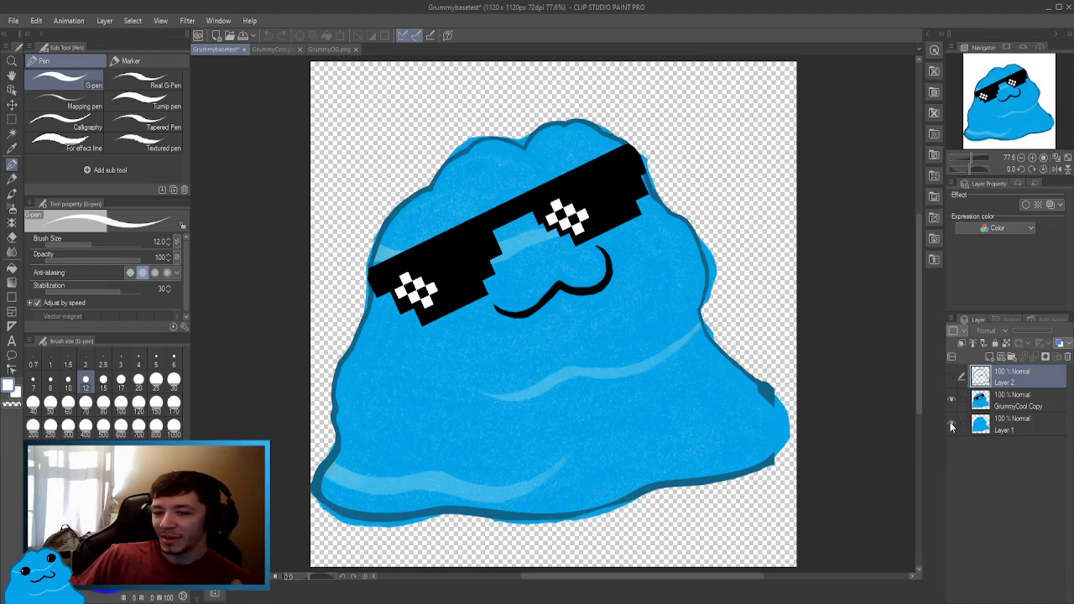
pyautogui.click(952, 377)
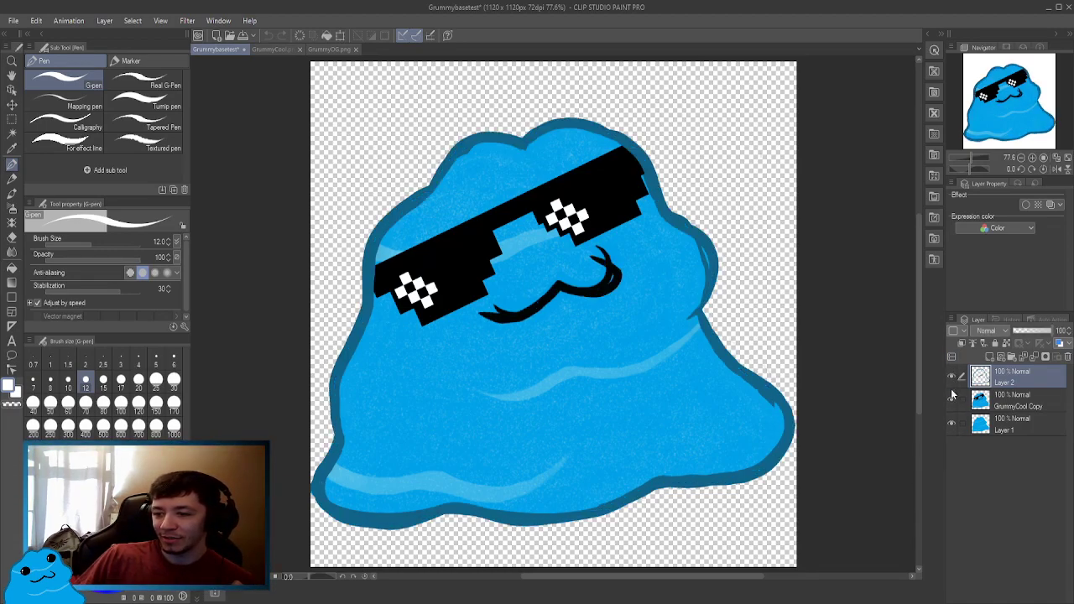
pyautogui.click(952, 400)
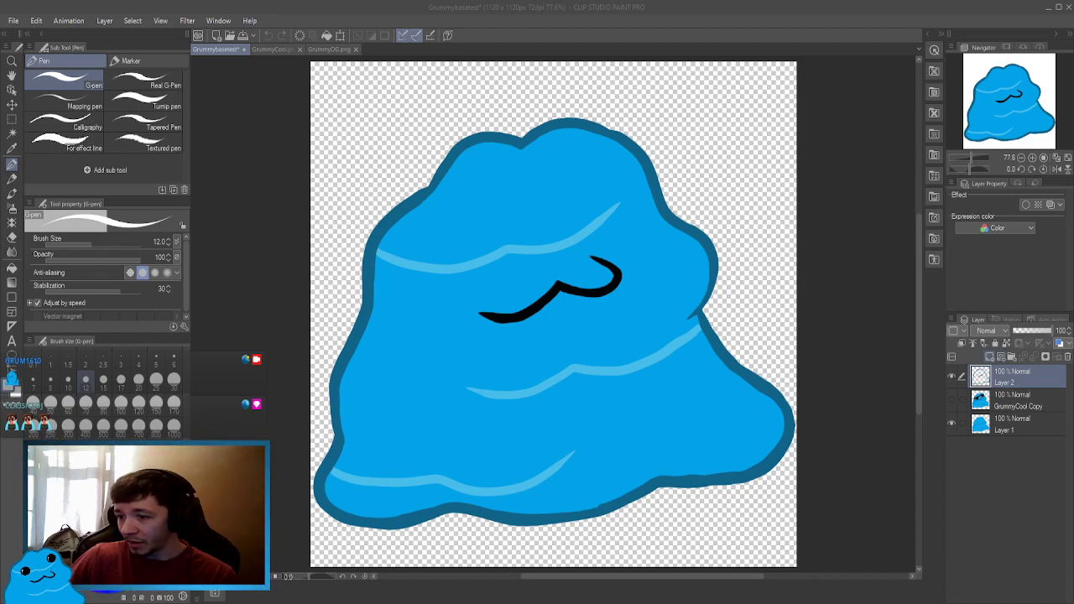
# Add a new layer above Layer 2, and try a small white oval eye outline before undoing it.
pyautogui.click(991, 357)
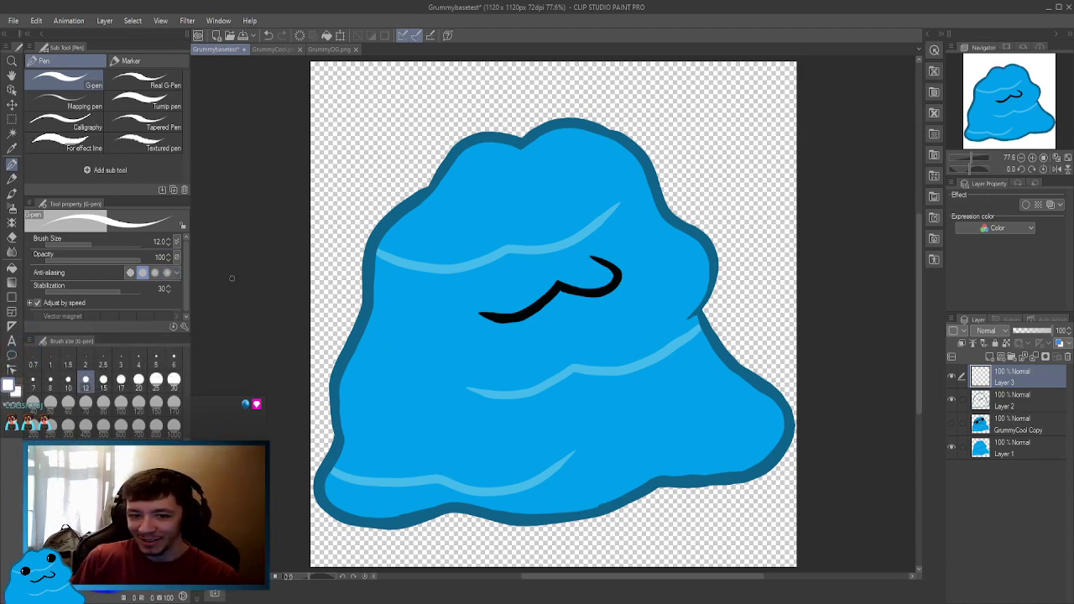
pyautogui.moveTo(441, 217)
pyautogui.mouseDown()
pyautogui.moveTo(468, 223)
pyautogui.moveTo(447, 211)
pyautogui.mouseUp()
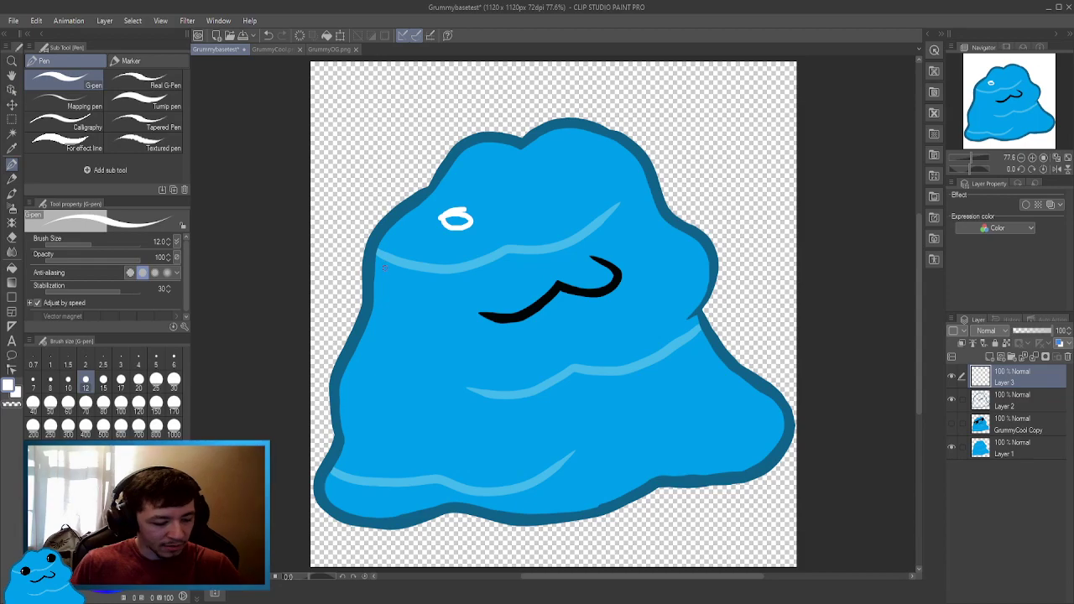
pyautogui.hotkey('ctrl', 'z')
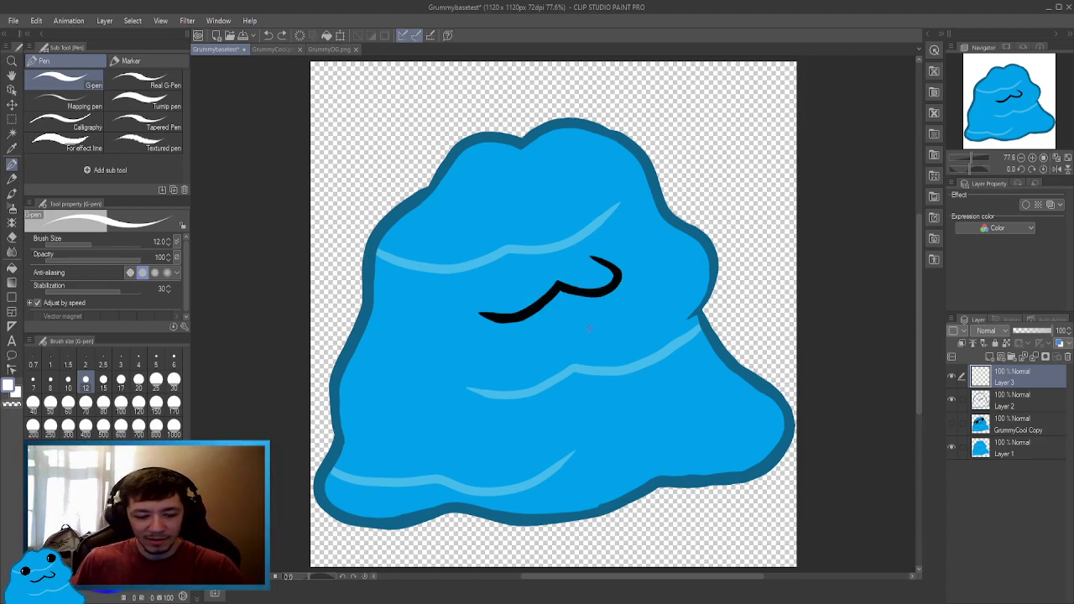
# Sample the black of the mouth as the drawing colour for the G-pen.
pyautogui.press('i')
pyautogui.click(538, 300)
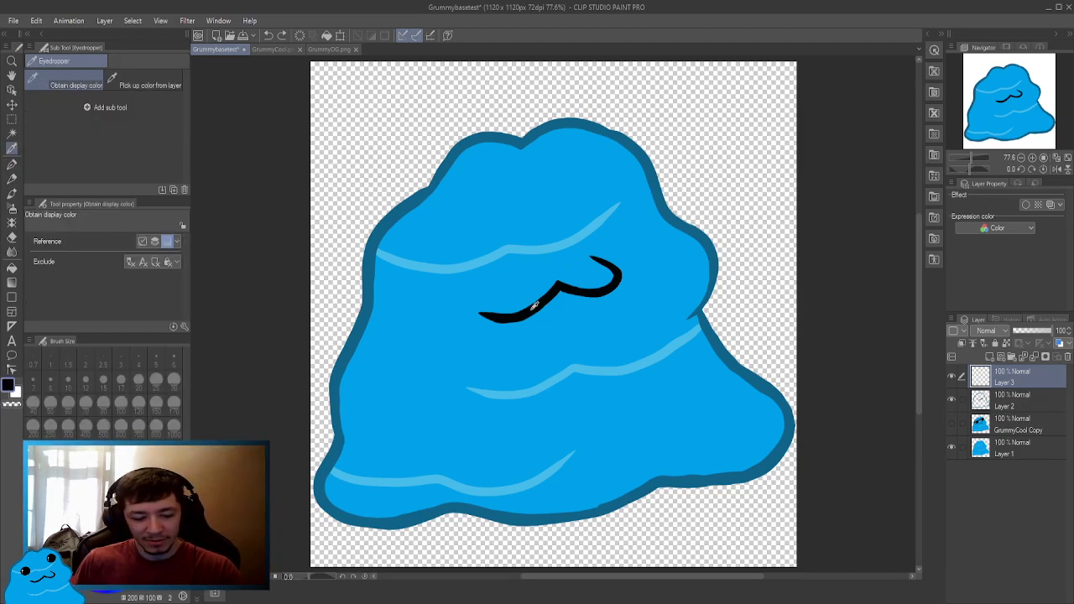
pyautogui.press('p')
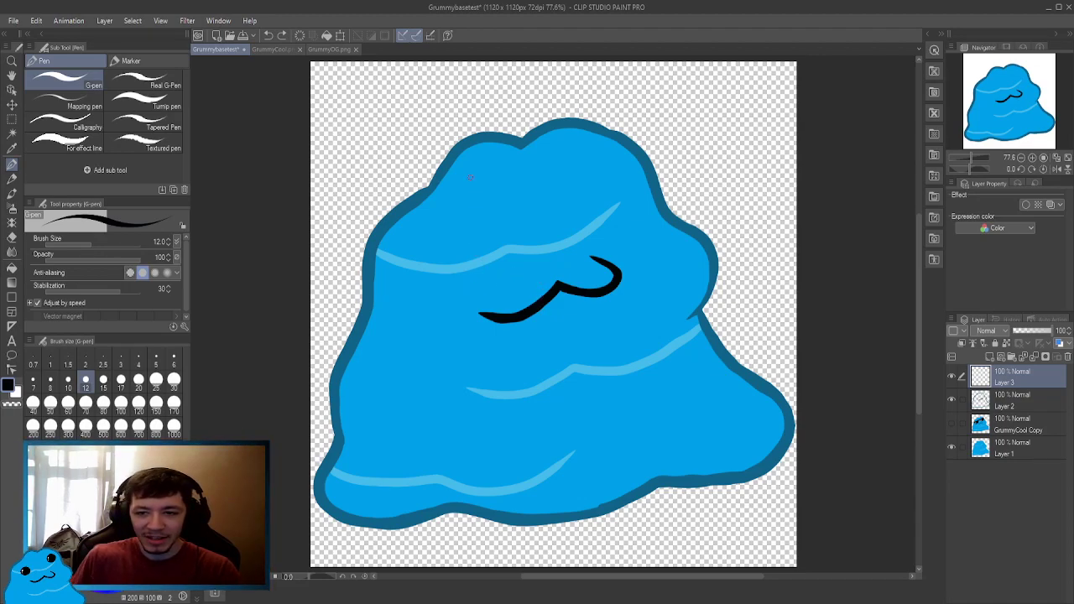
# Try two black oval eye outlines with short pupil strokes on the upper face, and undo the strokes.
pyautogui.moveTo(483, 201)
pyautogui.mouseDown()
pyautogui.moveTo(450, 221)
pyautogui.moveTo(495, 203)
pyautogui.mouseUp()
pyautogui.moveTo(625, 164)
pyautogui.mouseDown()
pyautogui.moveTo(574, 165)
pyautogui.moveTo(626, 172)
pyautogui.mouseUp()
pyautogui.moveTo(468, 207); pyautogui.dragTo(481, 220)
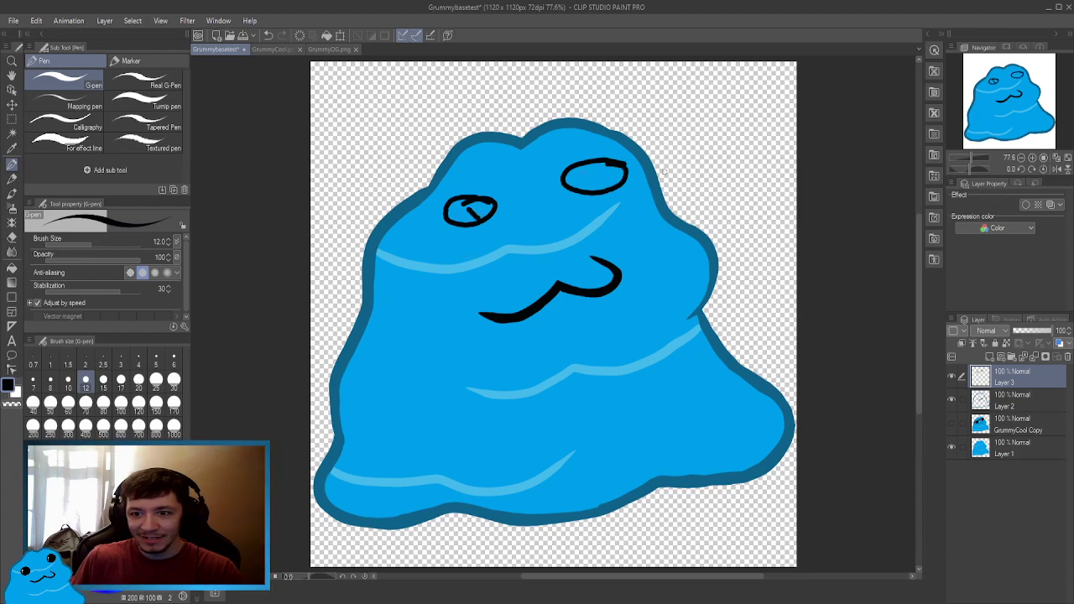
pyautogui.moveTo(591, 169); pyautogui.dragTo(612, 185)
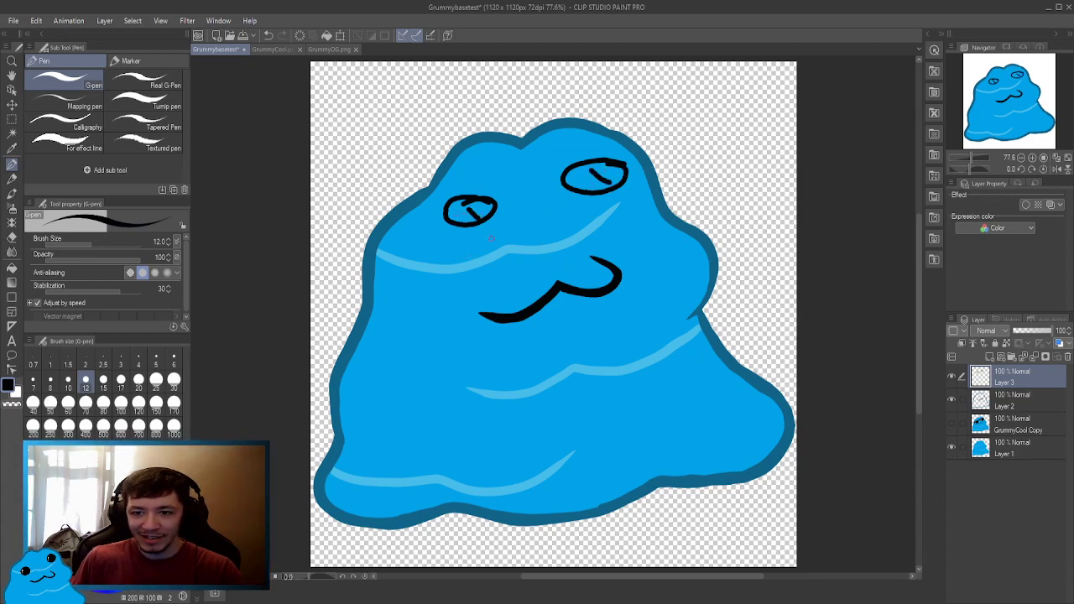
pyautogui.hotkey('ctrl', 'z')
pyautogui.hotkey('ctrl', 'z')
pyautogui.hotkey('ctrl', 'z')
pyautogui.hotkey('ctrl', 'z')
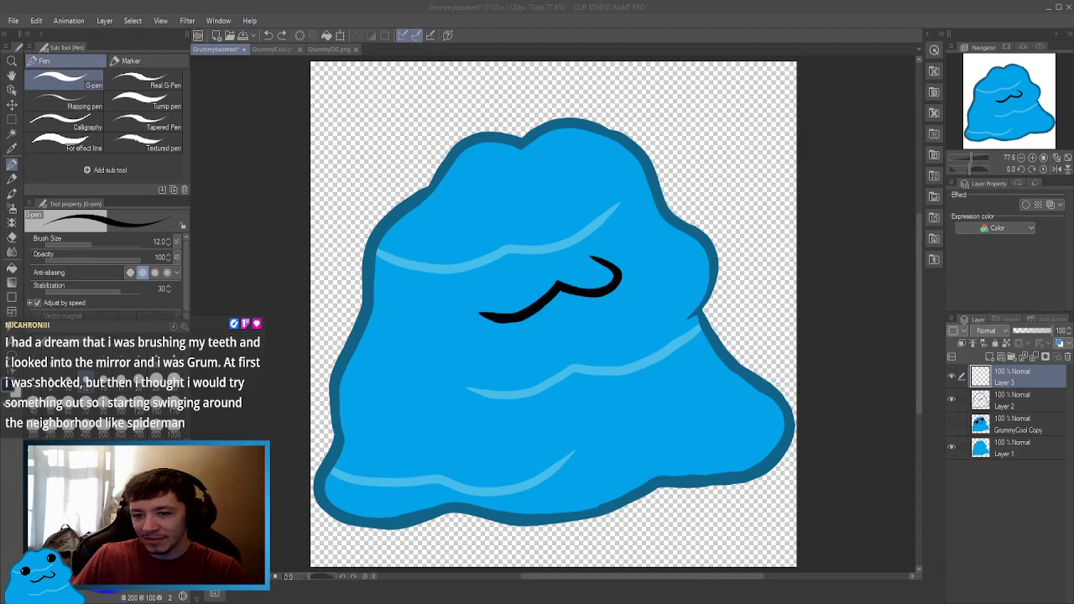
# Resample black from the mouth, set the brush size to 20 and try a small round eye outline before undoing it.
pyautogui.click(543, 365)
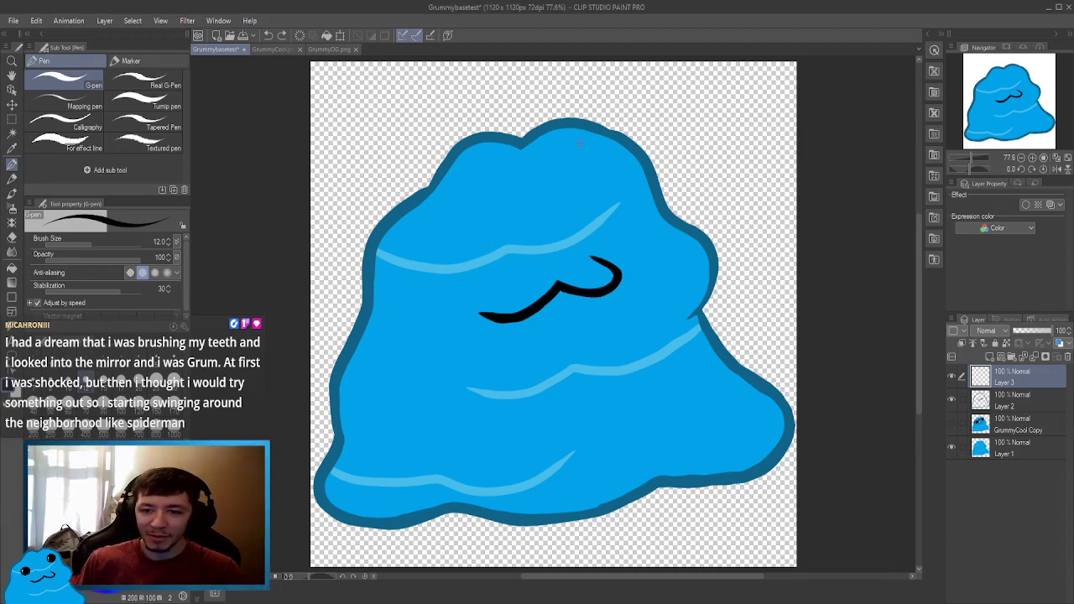
pyautogui.keyDown('alt'); pyautogui.click(535, 216); pyautogui.keyUp('alt')
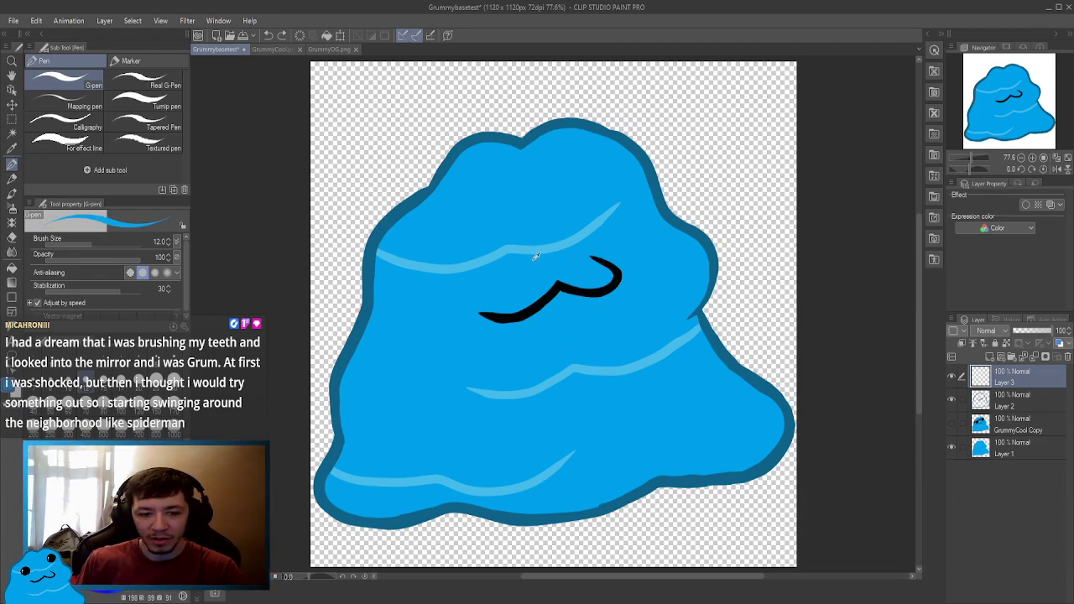
pyautogui.keyDown('alt'); pyautogui.click(541, 309); pyautogui.keyUp('alt')
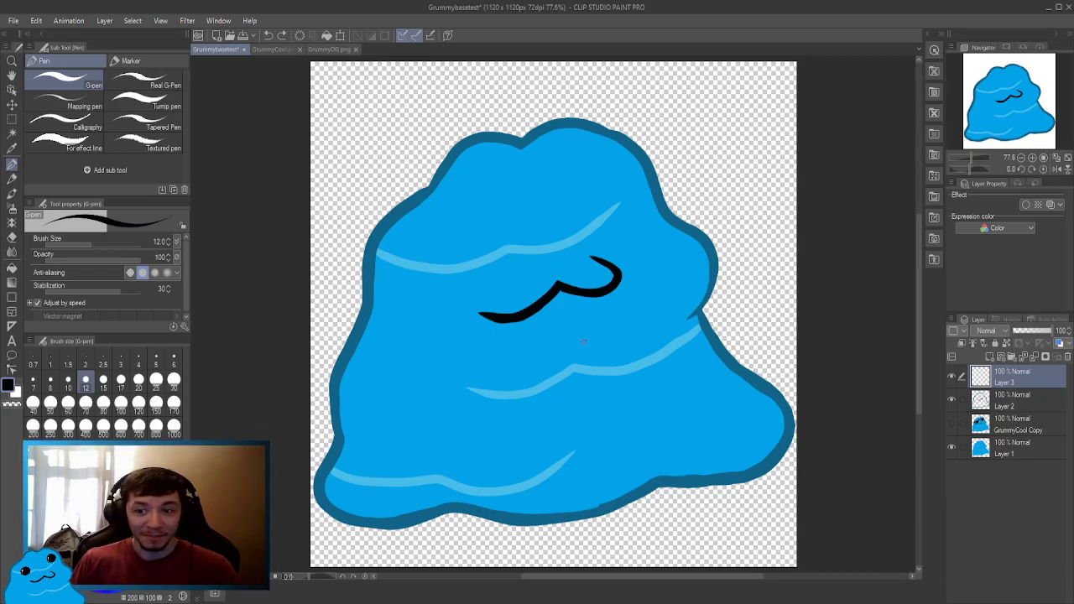
pyautogui.click(138, 380)
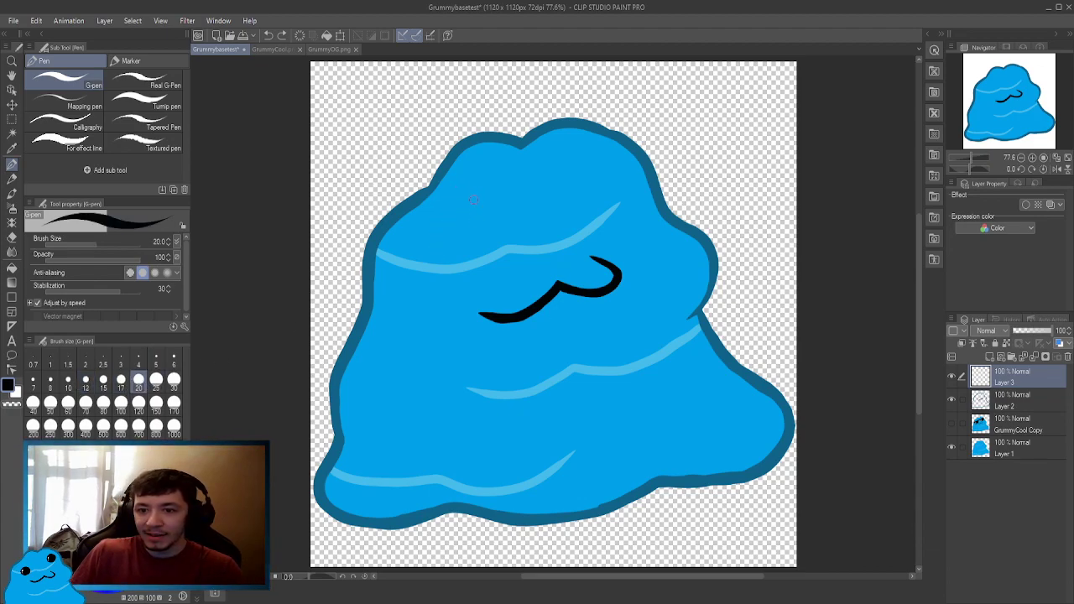
pyautogui.moveTo(480, 185)
pyautogui.mouseDown()
pyautogui.moveTo(477, 212)
pyautogui.moveTo(494, 200)
pyautogui.moveTo(467, 186)
pyautogui.mouseUp()
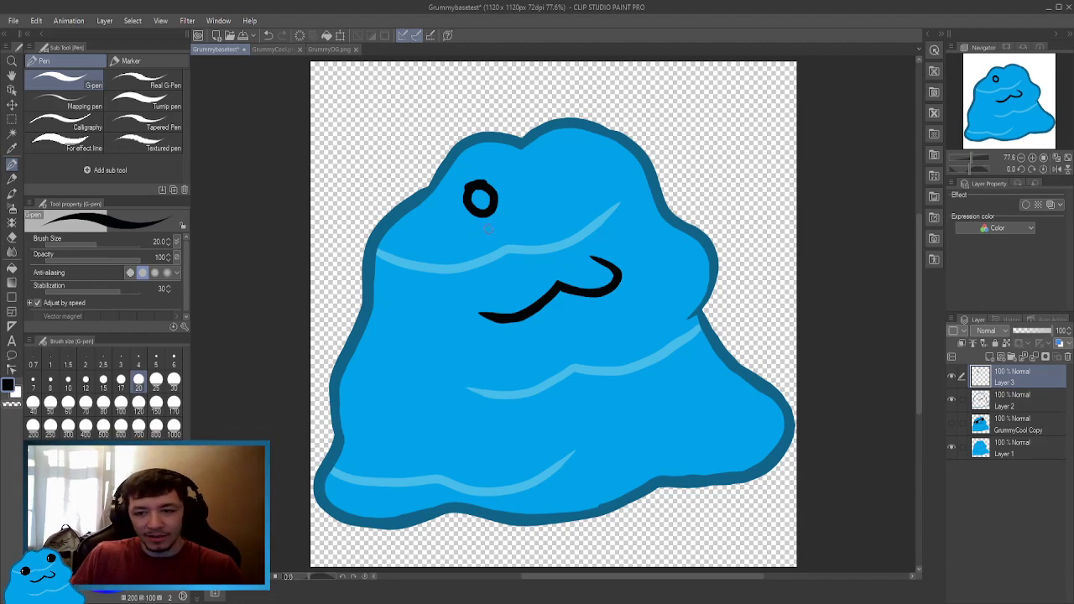
pyautogui.hotkey('ctrl', 'z')
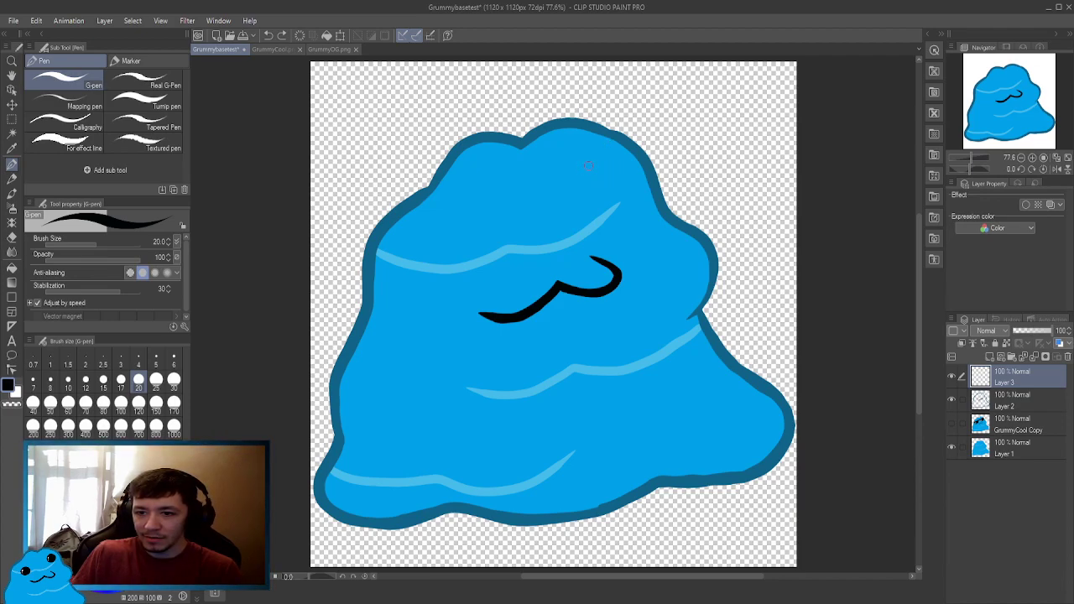
# Try filling in two round black eyes with the size 20 pen, and undo both.
pyautogui.moveTo(589, 164)
pyautogui.mouseDown()
pyautogui.moveTo(594, 190)
pyautogui.moveTo(578, 157)
pyautogui.moveTo(585, 187)
pyautogui.moveTo(585, 173)
pyautogui.mouseUp()
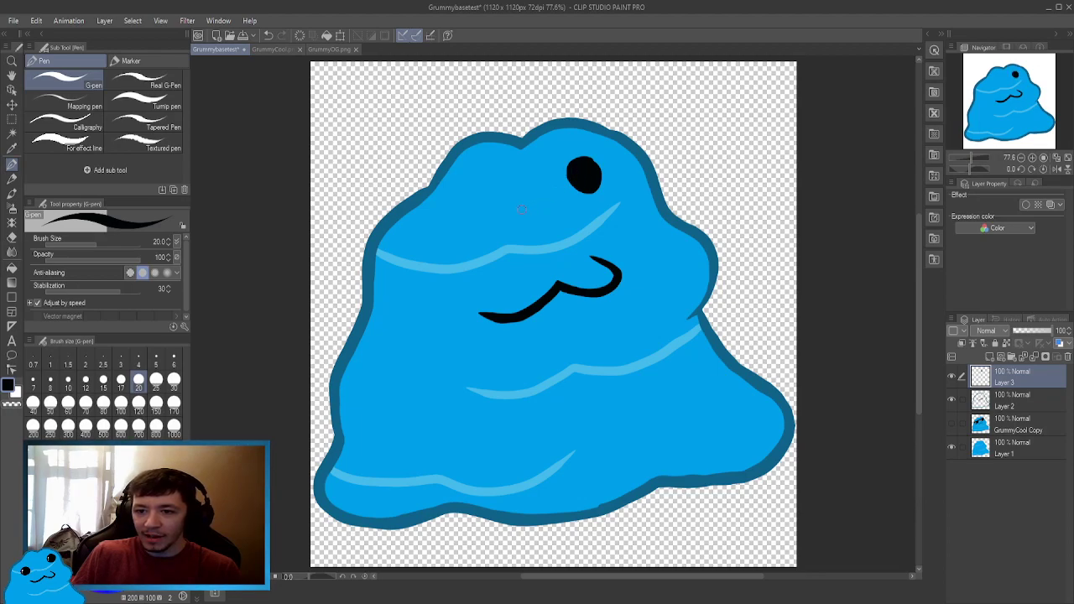
pyautogui.moveTo(573, 162)
pyautogui.mouseDown()
pyautogui.moveTo(577, 190)
pyautogui.moveTo(596, 189)
pyautogui.moveTo(590, 157)
pyautogui.moveTo(573, 166)
pyautogui.mouseUp()
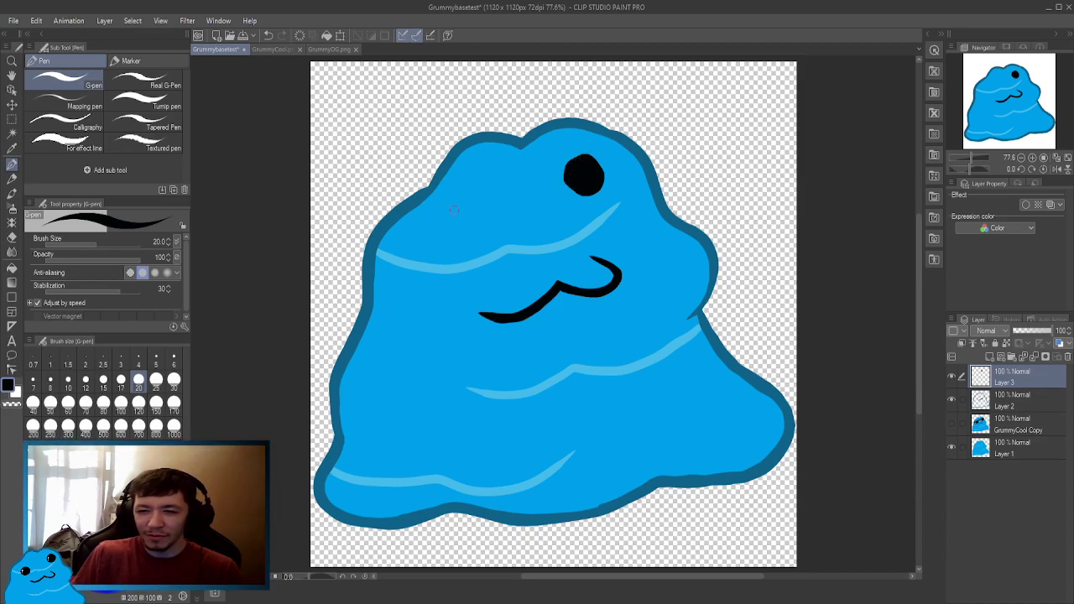
pyautogui.moveTo(457, 205)
pyautogui.mouseDown()
pyautogui.moveTo(442, 212)
pyautogui.moveTo(474, 230)
pyautogui.moveTo(457, 200)
pyautogui.moveTo(457, 226)
pyautogui.moveTo(470, 210)
pyautogui.moveTo(453, 217)
pyautogui.moveTo(460, 223)
pyautogui.mouseUp()
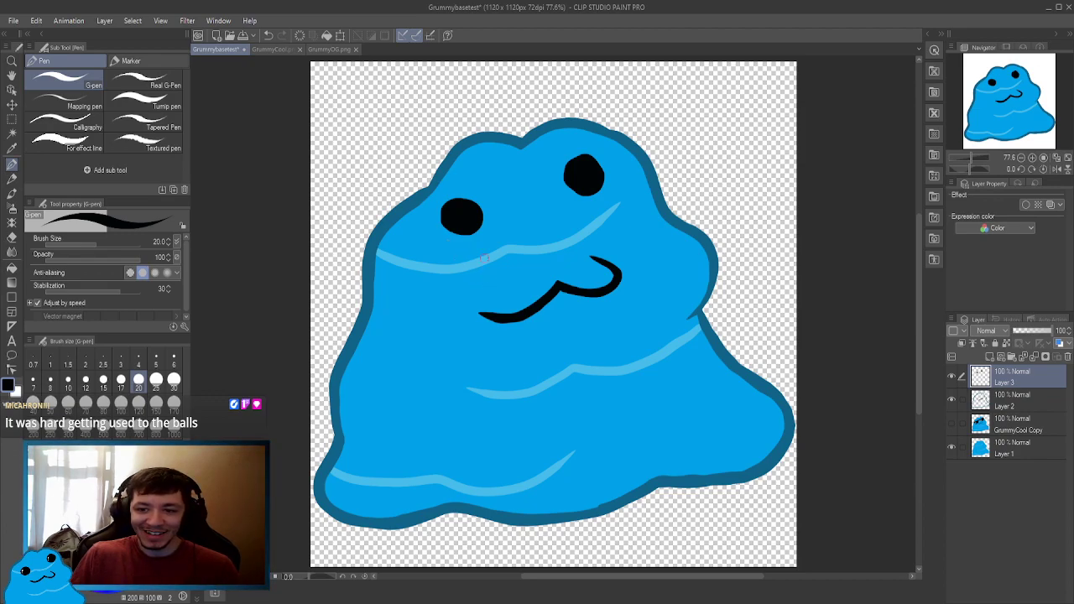
pyautogui.press('Delete')
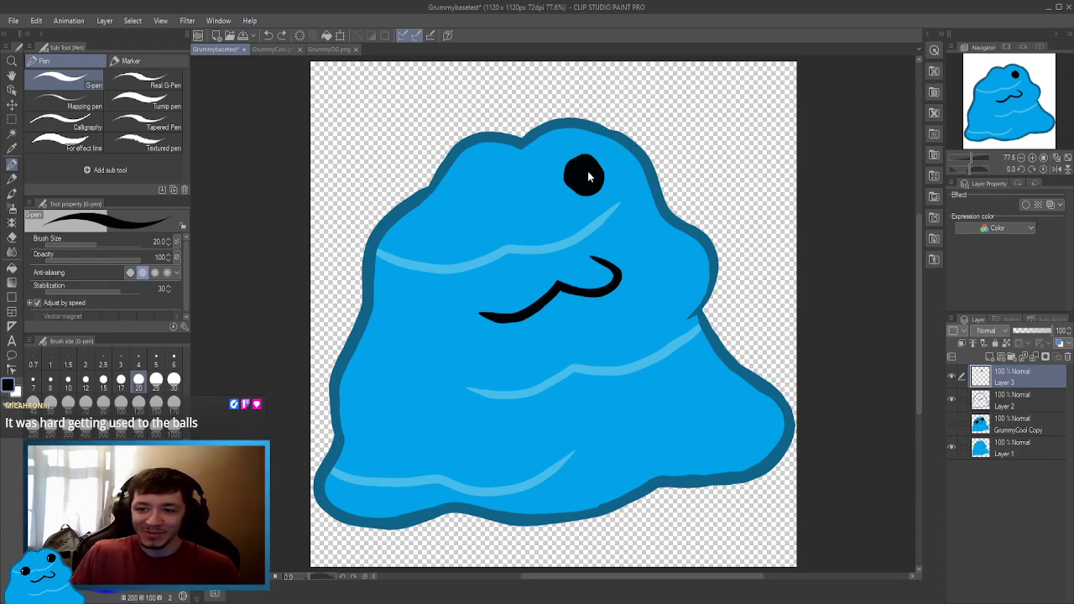
pyautogui.hotkey('ctrl', 'z')
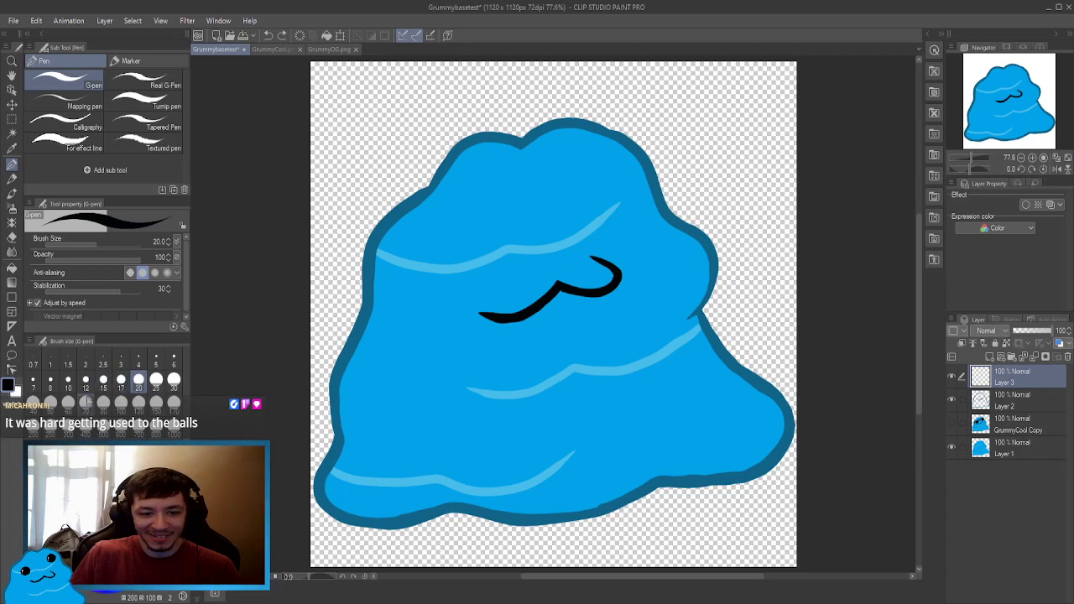
# Set the brush size to 50 and paint two solid round black eyes on the upper face.
pyautogui.click(51, 403)
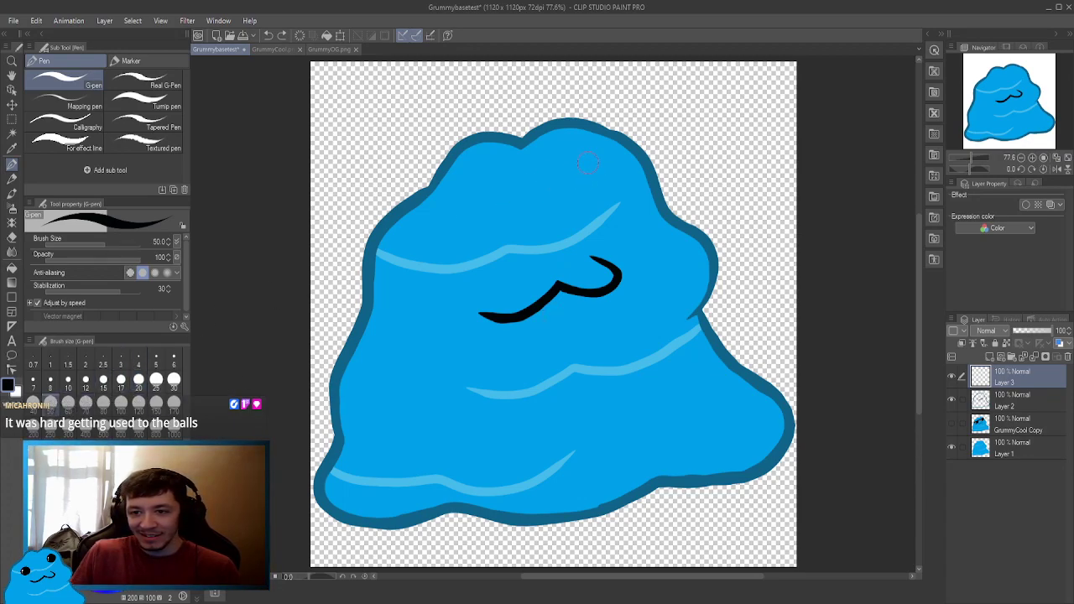
pyautogui.moveTo(587, 164)
pyautogui.mouseDown()
pyautogui.moveTo(578, 176)
pyautogui.moveTo(598, 164)
pyautogui.moveTo(580, 185)
pyautogui.mouseUp()
pyautogui.hotkey('ctrl', 'z')
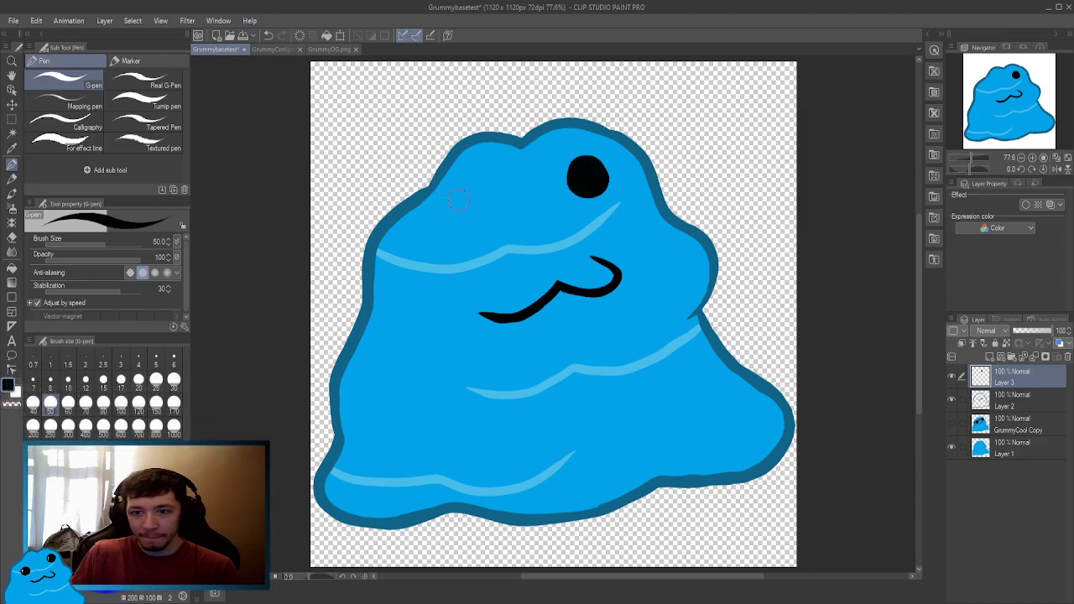
pyautogui.moveTo(458, 200)
pyautogui.mouseDown()
pyautogui.moveTo(451, 225)
pyautogui.moveTo(475, 210)
pyautogui.moveTo(457, 228)
pyautogui.moveTo(467, 237)
pyautogui.mouseUp()
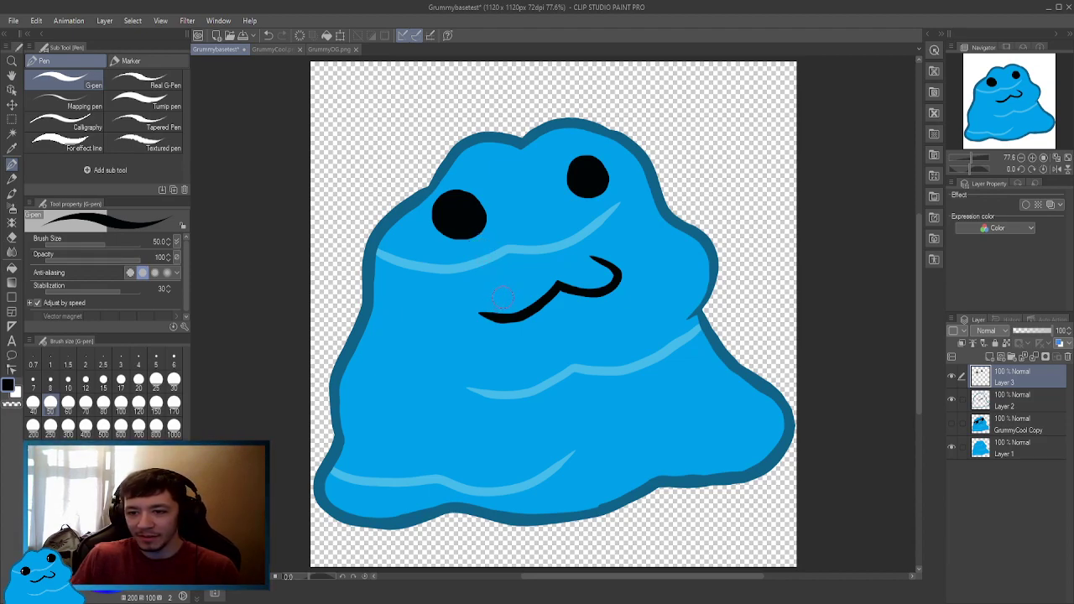
# Cover the existing black mouth with the blue sampled from the body.
pyautogui.keyDown('alt'); pyautogui.click(603, 322); pyautogui.keyUp('alt')
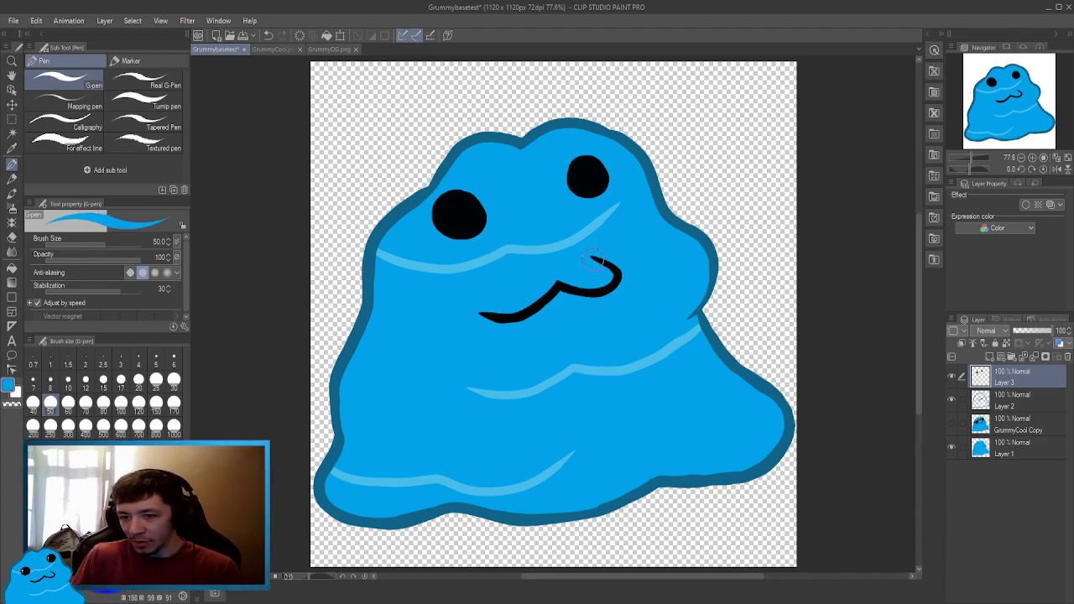
pyautogui.moveTo(591, 258)
pyautogui.mouseDown()
pyautogui.moveTo(617, 272)
pyautogui.moveTo(613, 287)
pyautogui.moveTo(554, 285)
pyautogui.moveTo(536, 304)
pyautogui.moveTo(482, 314)
pyautogui.mouseUp()
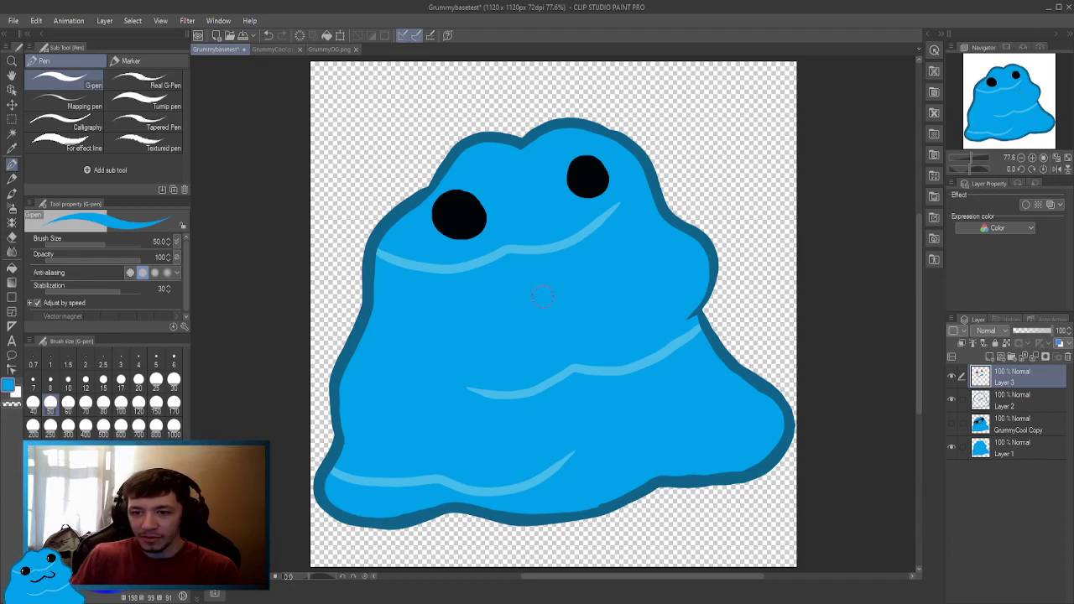
# Sample black from the eye, set the brush size to 17 and try a short slanted mouth stroke before undoing it.
pyautogui.keyDown('alt'); pyautogui.click(475, 228); pyautogui.keyUp('alt')
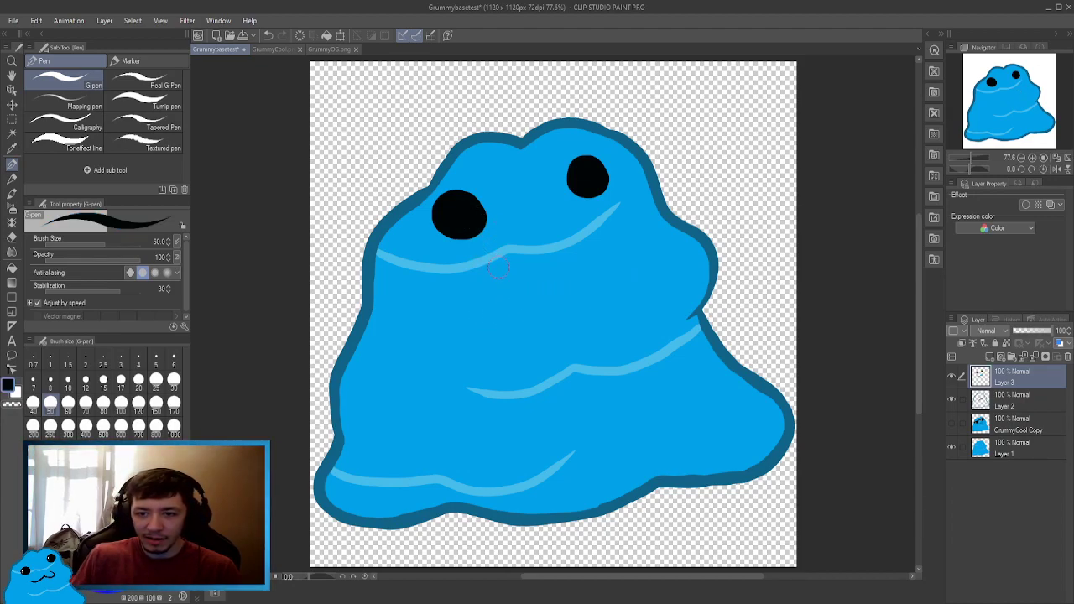
pyautogui.click(85, 382)
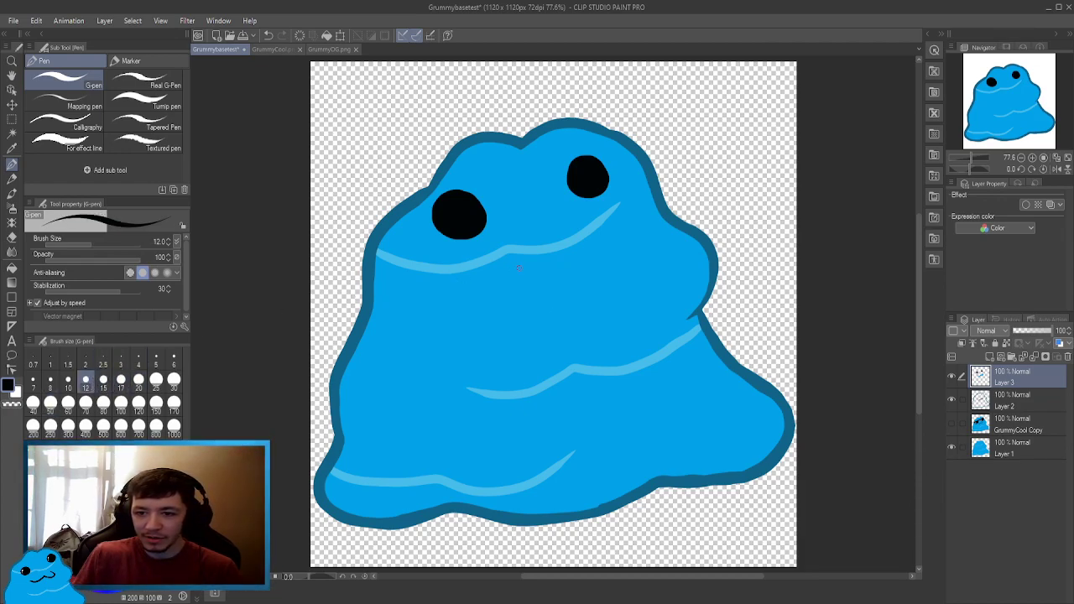
pyautogui.click(121, 380)
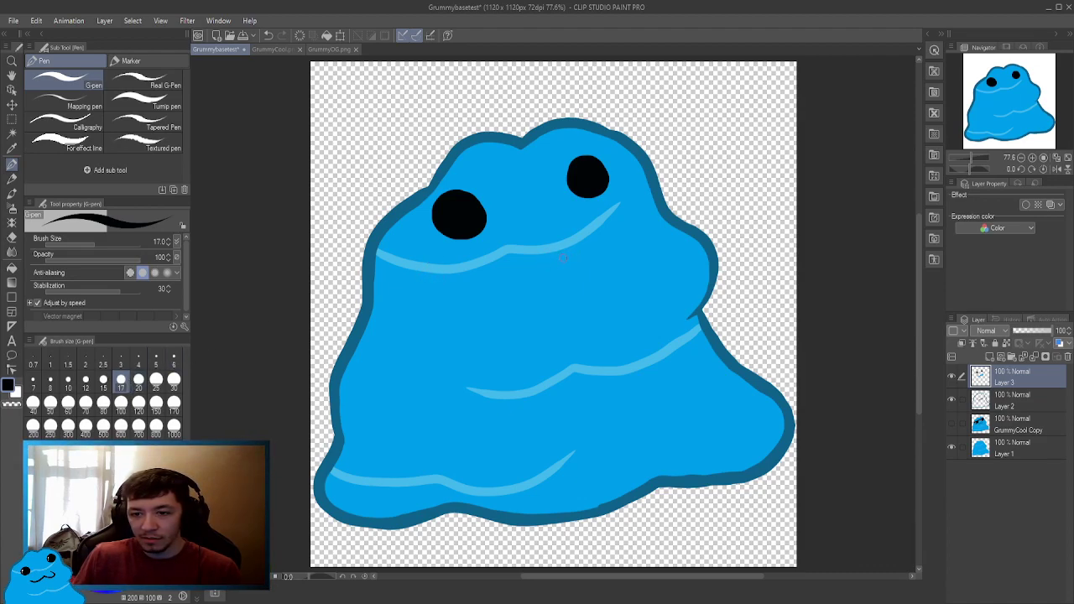
pyautogui.moveTo(564, 257); pyautogui.dragTo(502, 311)
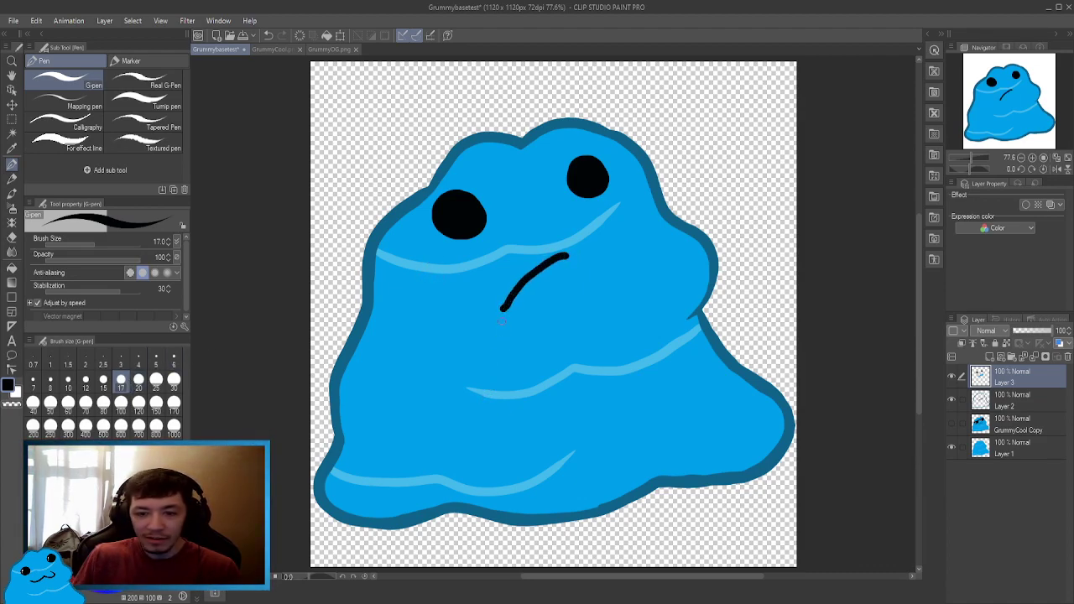
pyautogui.hotkey('ctrl', 'z')
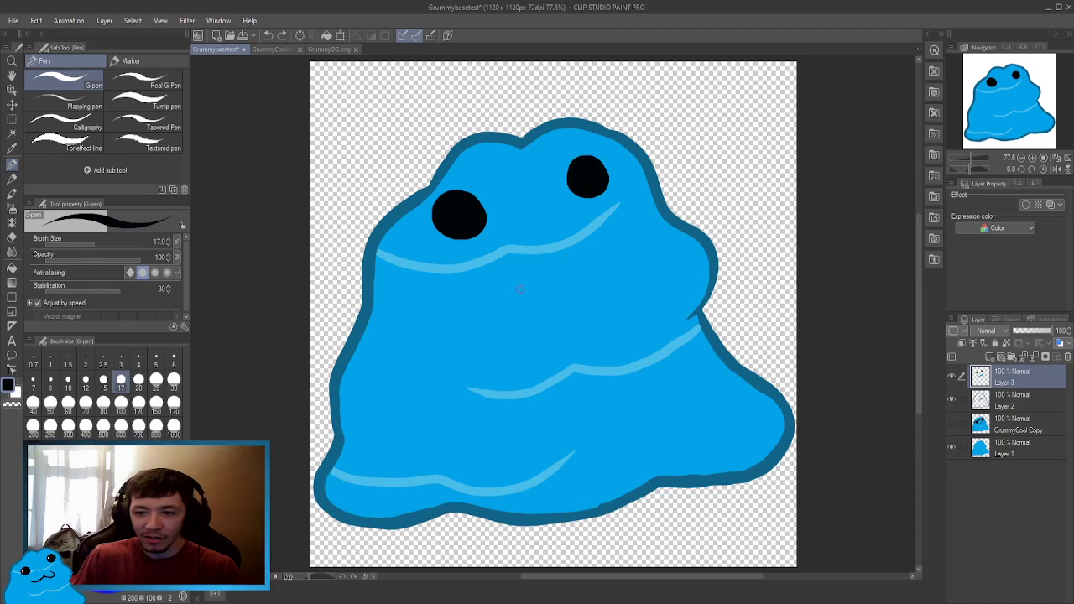
# Set the brush size to 25, try a slanted line and several short marks in the mouth area, and undo them.
pyautogui.click(157, 381)
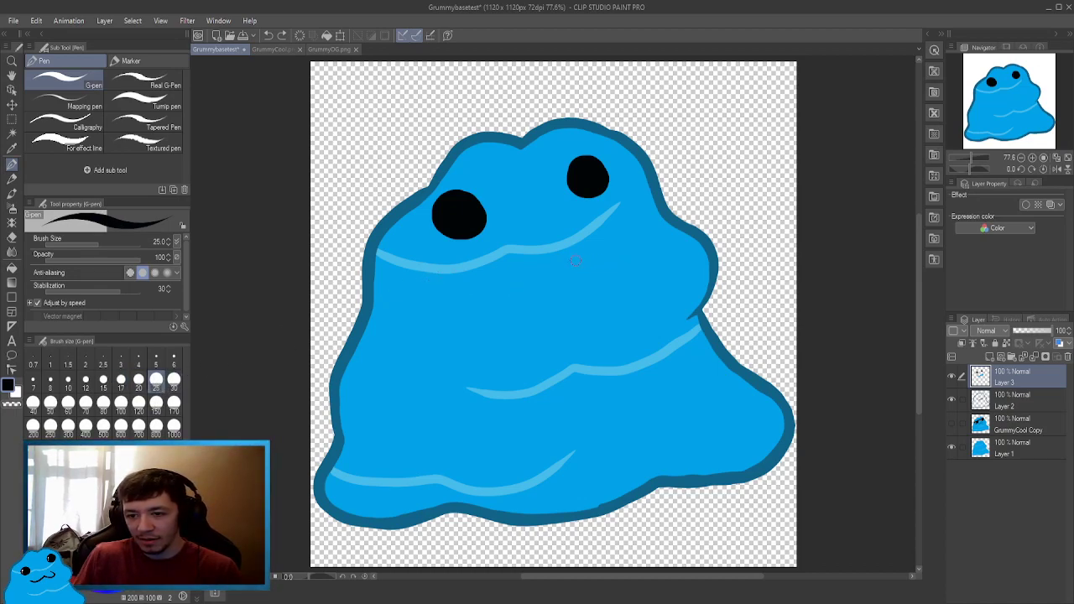
pyautogui.moveTo(574, 250)
pyautogui.mouseDown()
pyautogui.moveTo(504, 311)
pyautogui.moveTo(532, 333)
pyautogui.moveTo(497, 353)
pyautogui.moveTo(472, 352)
pyautogui.mouseUp()
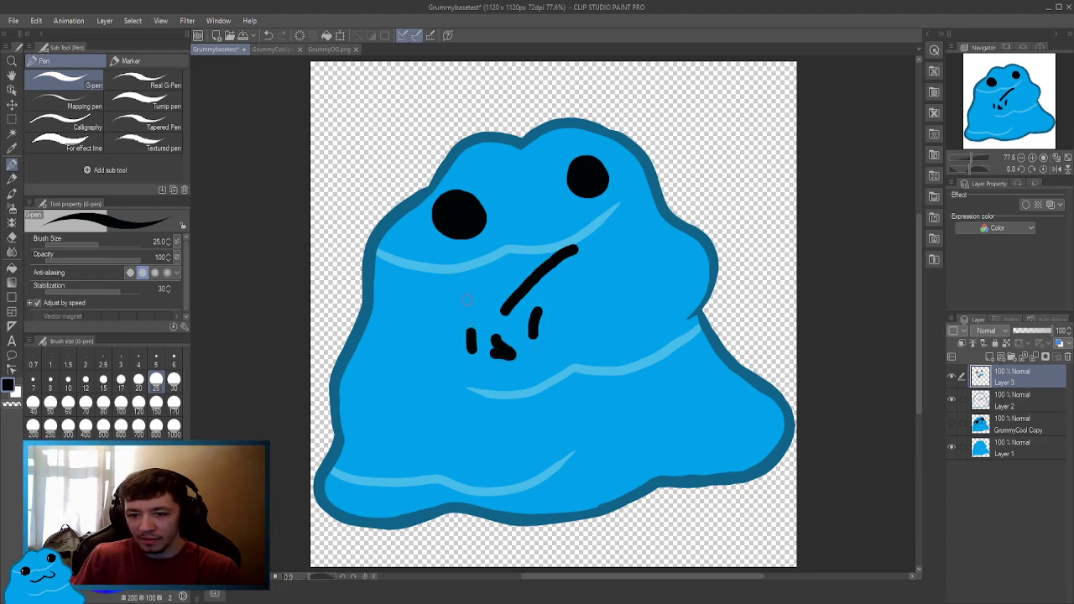
pyautogui.moveTo(460, 308)
pyautogui.mouseDown()
pyautogui.moveTo(473, 302)
pyautogui.moveTo(451, 336)
pyautogui.mouseUp()
pyautogui.hotkey('ctrl', 'z')
pyautogui.hotkey('ctrl', 'z')
pyautogui.hotkey('ctrl', 'z')
pyautogui.hotkey('ctrl', 'z')
pyautogui.hotkey('ctrl', 'z')
pyautogui.hotkey('ctrl', 'z')
pyautogui.hotkey('ctrl', 'z')
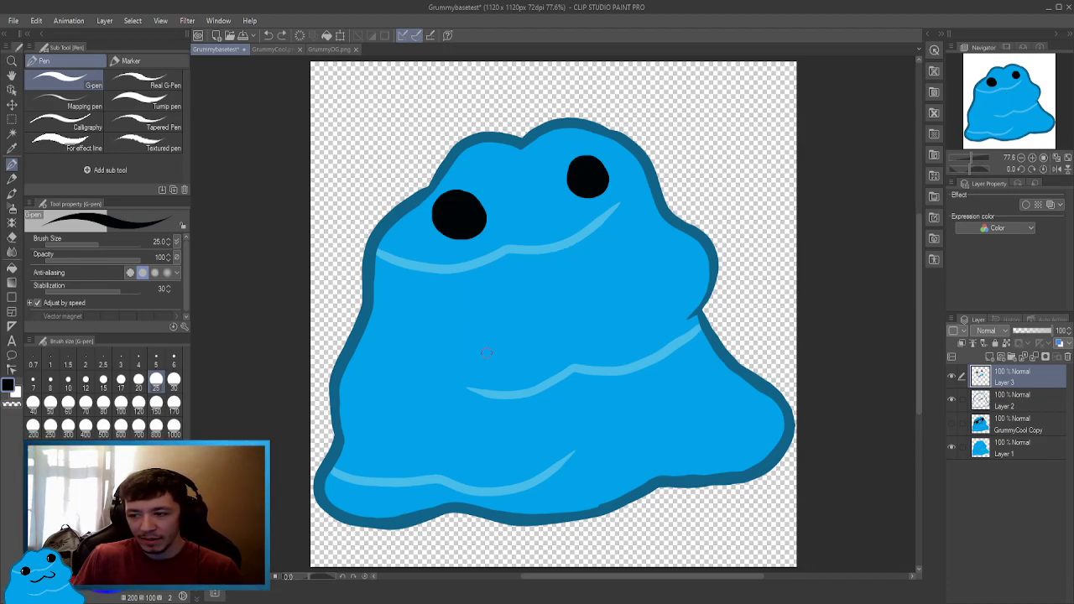
# Undo the blue cover-up of the mouth, the black eyes and the added face layer.
pyautogui.hotkey('ctrl', 'y')
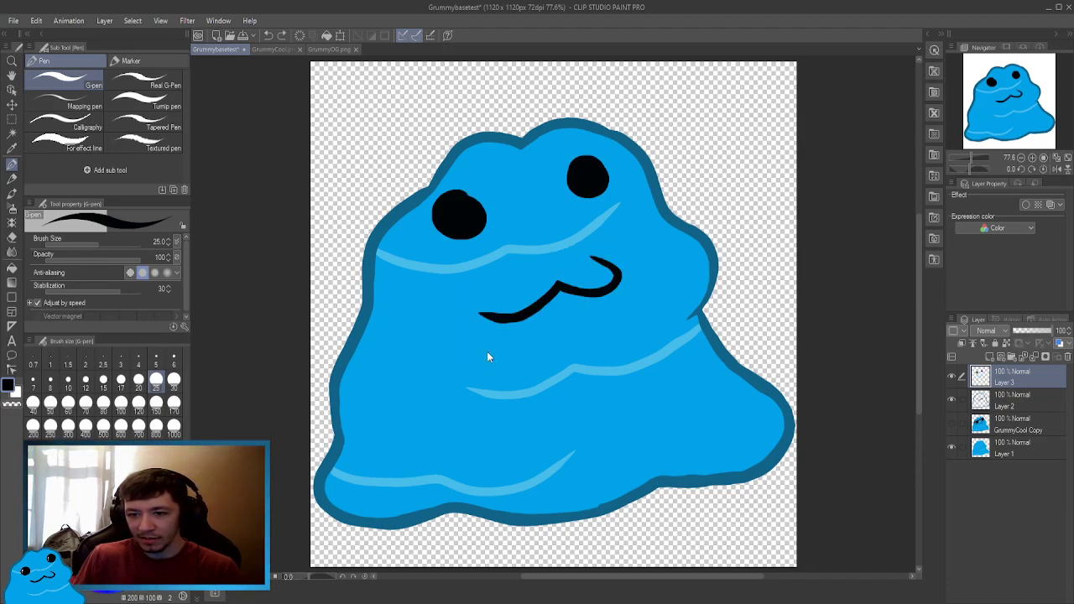
pyautogui.hotkey('ctrl', 'z')
pyautogui.hotkey('ctrl', 'z')
pyautogui.hotkey('ctrl', 'z')
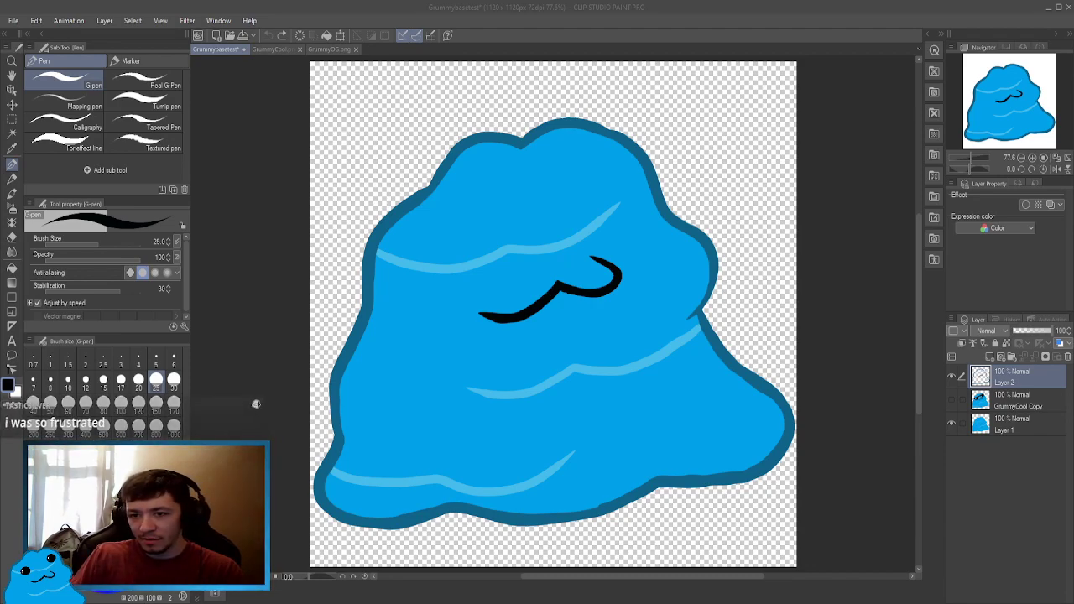
pyautogui.click(681, 134)
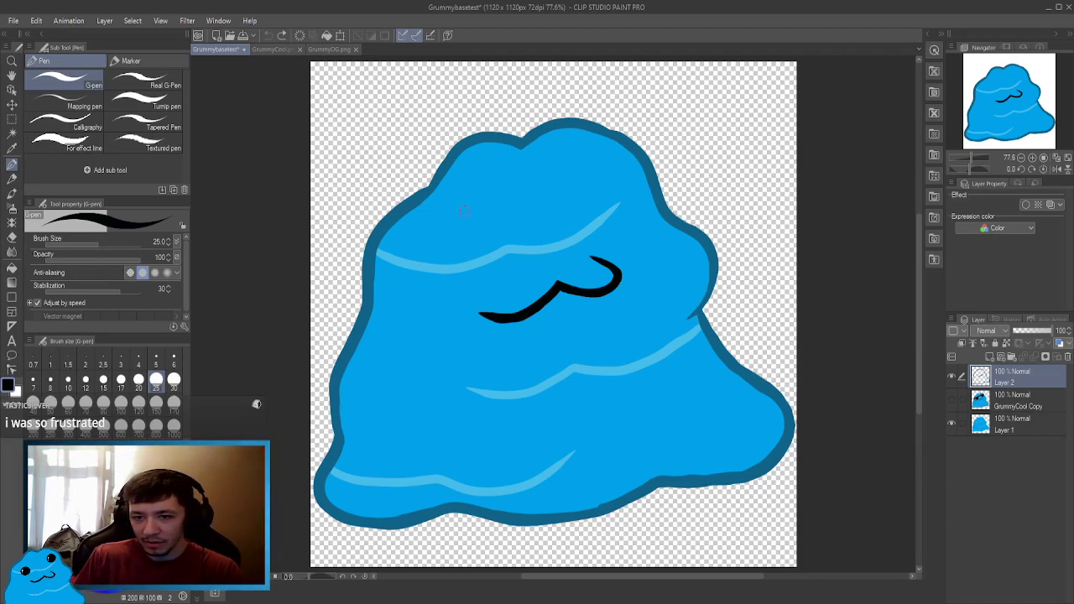
# Try black slanted strokes with the size 25 G-pen in the left eye area, and undo them.
pyautogui.moveTo(494, 200); pyautogui.dragTo(445, 259)
pyautogui.moveTo(521, 195); pyautogui.dragTo(495, 237)
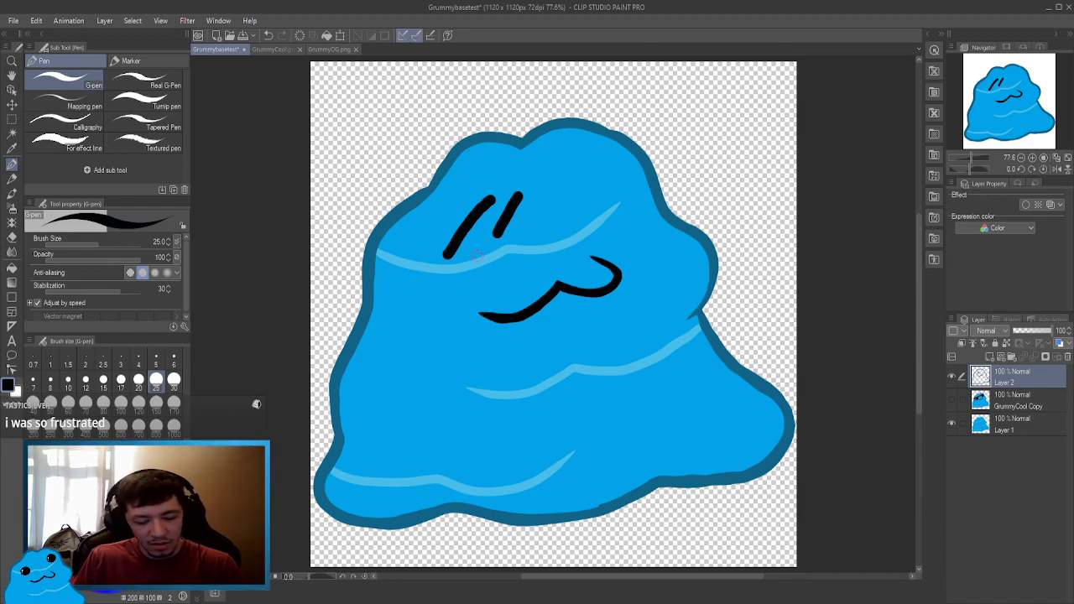
pyautogui.hotkey('ctrl', 'z')
pyautogui.hotkey('ctrl', 'z')
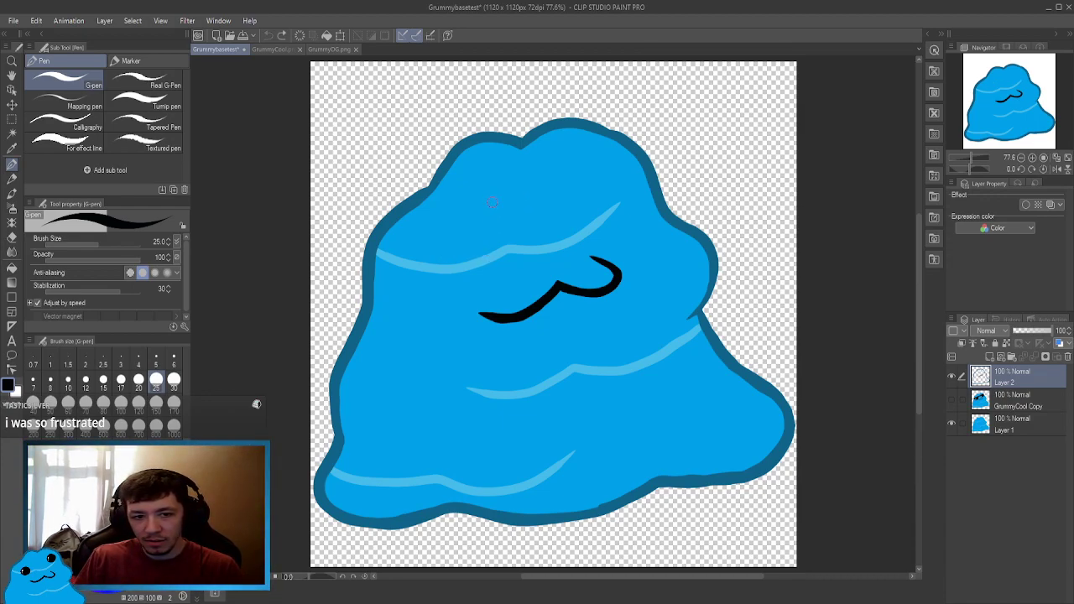
pyautogui.moveTo(485, 193); pyautogui.dragTo(480, 236)
pyautogui.hotkey('ctrl', 'z')
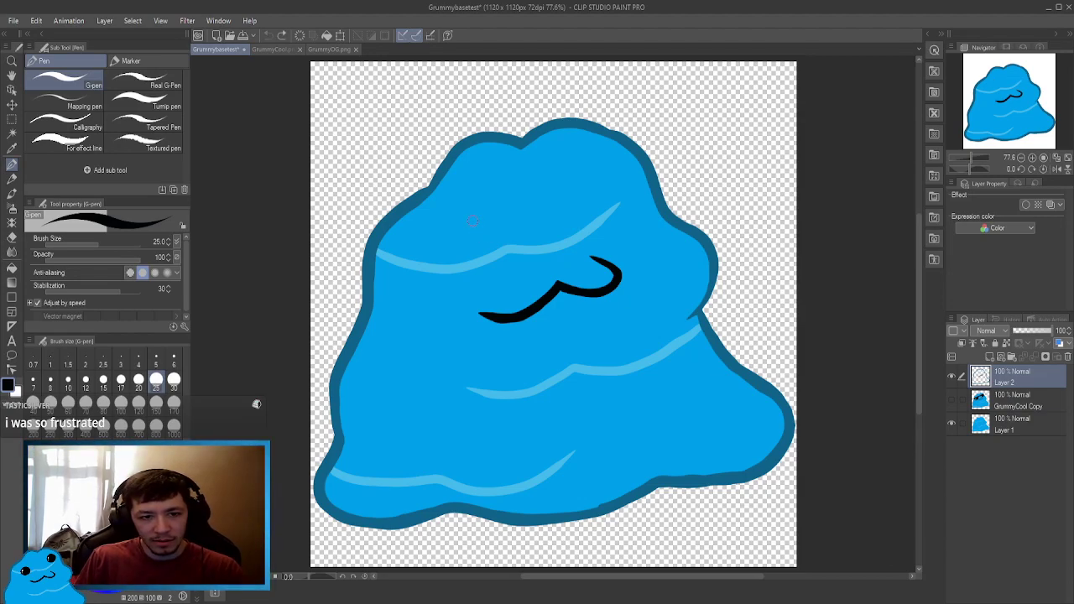
# Try painting two large black eye blobs with the size 30 Wet wash brush, and undo both.
pyautogui.press('b')
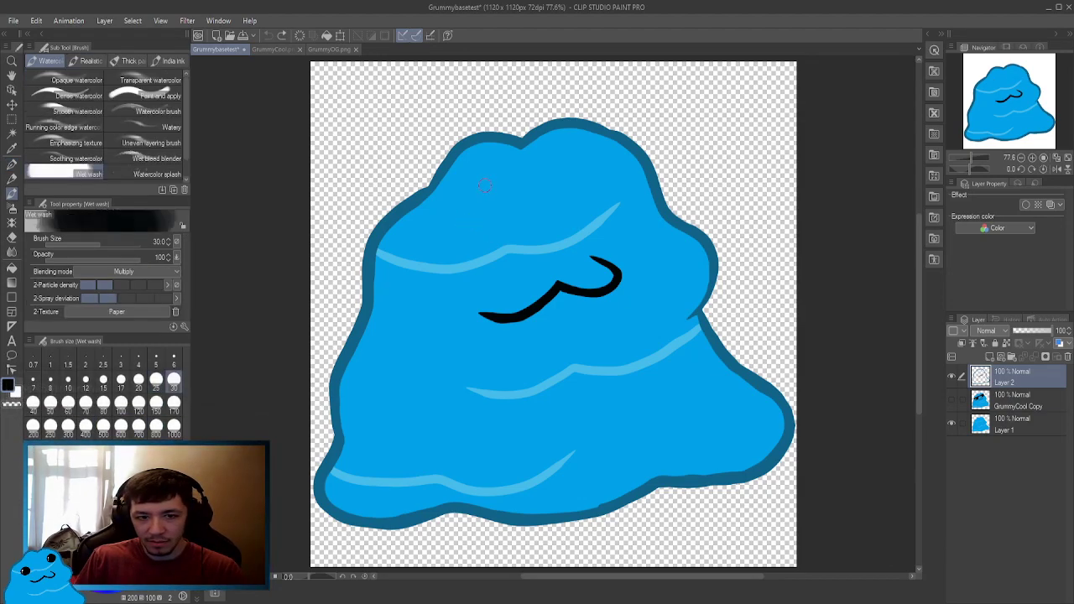
pyautogui.moveTo(487, 172); pyautogui.dragTo(448, 245)
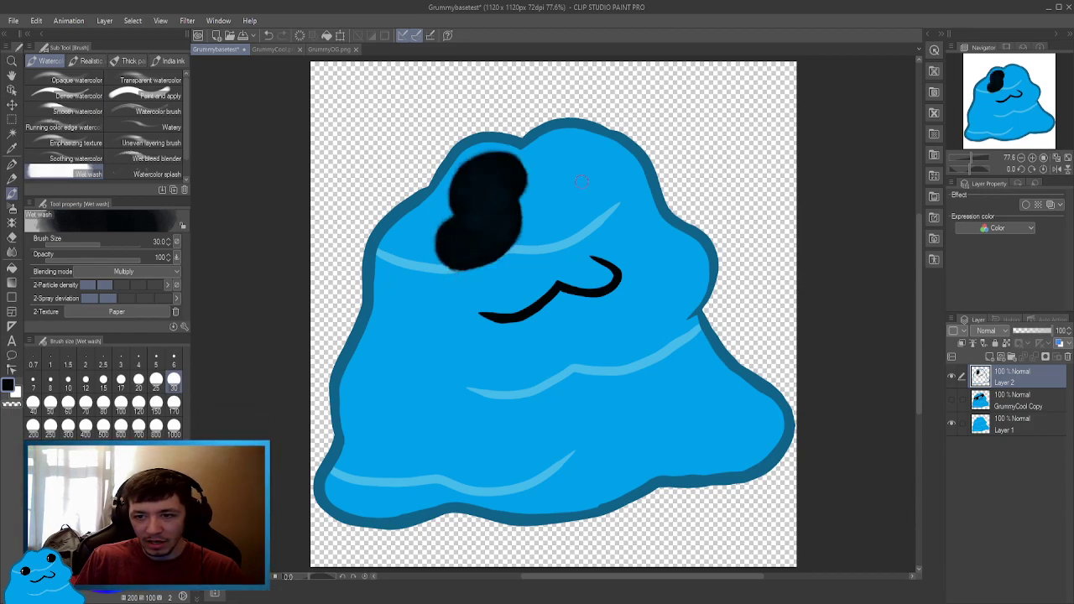
pyautogui.moveTo(582, 181); pyautogui.dragTo(619, 212)
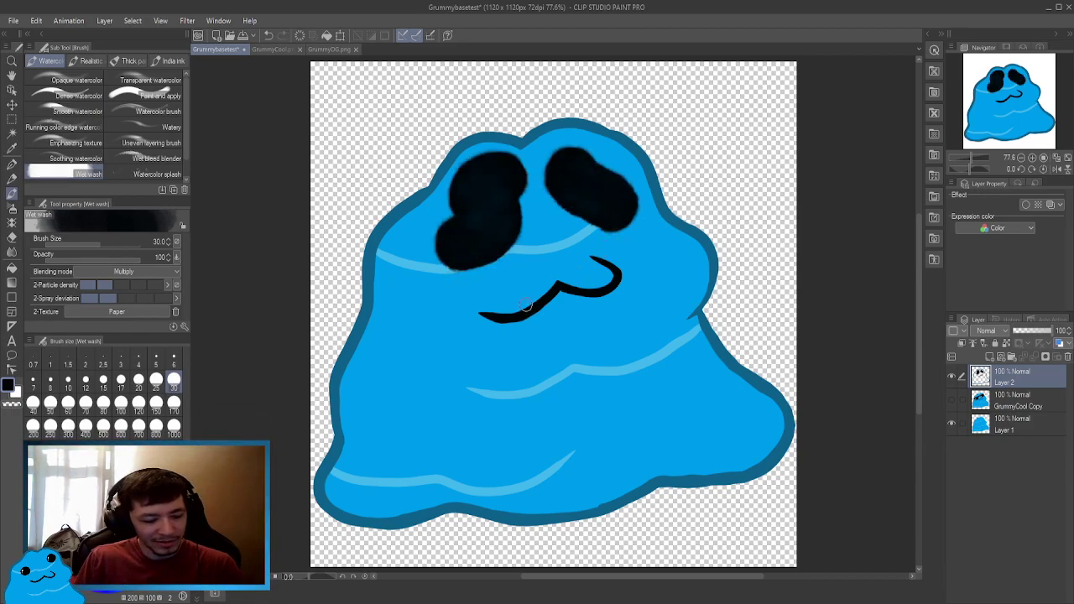
pyautogui.hotkey('ctrl', 'z')
pyautogui.hotkey('ctrl', 'z')
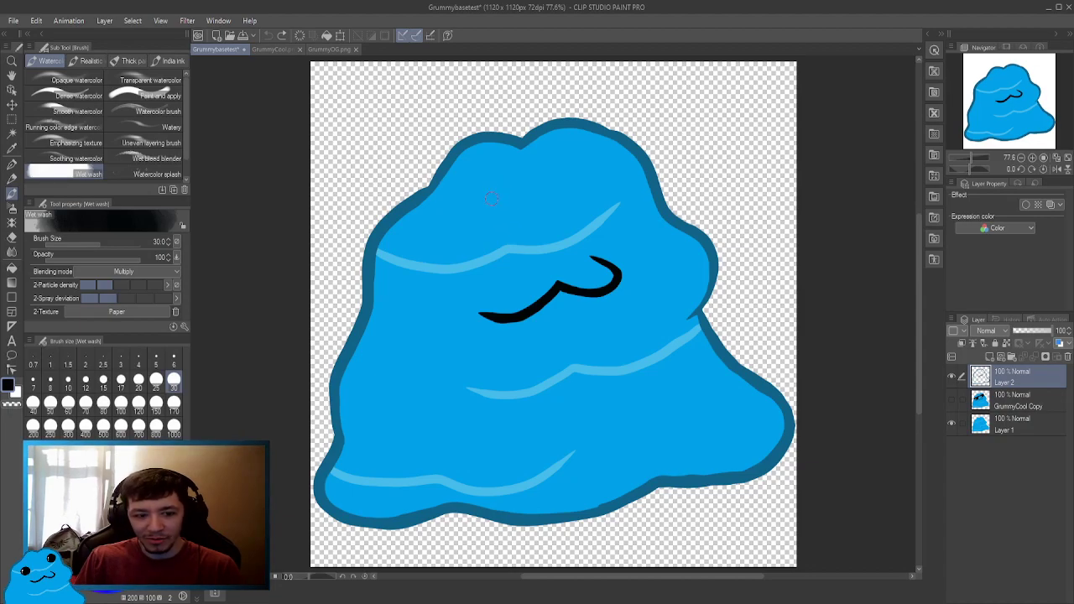
# Try an S-shaped black stroke with the size 30 Darker pencil, switch back to the G-pen and undo the stroke.
pyautogui.press('p')
pyautogui.press('p')
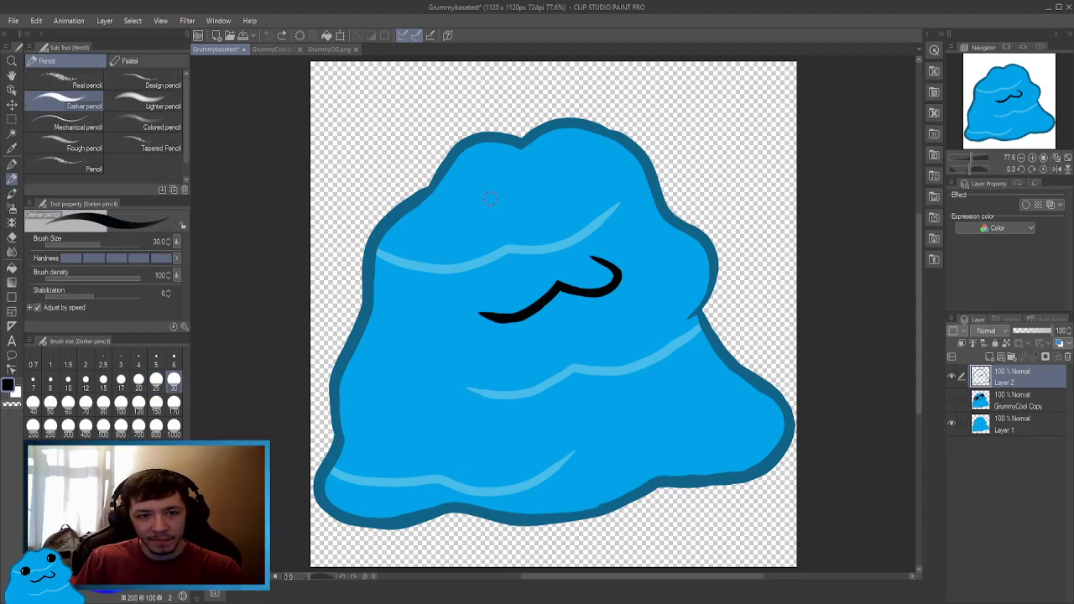
pyautogui.moveTo(500, 176)
pyautogui.mouseDown()
pyautogui.moveTo(487, 178)
pyautogui.moveTo(460, 243)
pyautogui.mouseUp()
pyautogui.press('p')
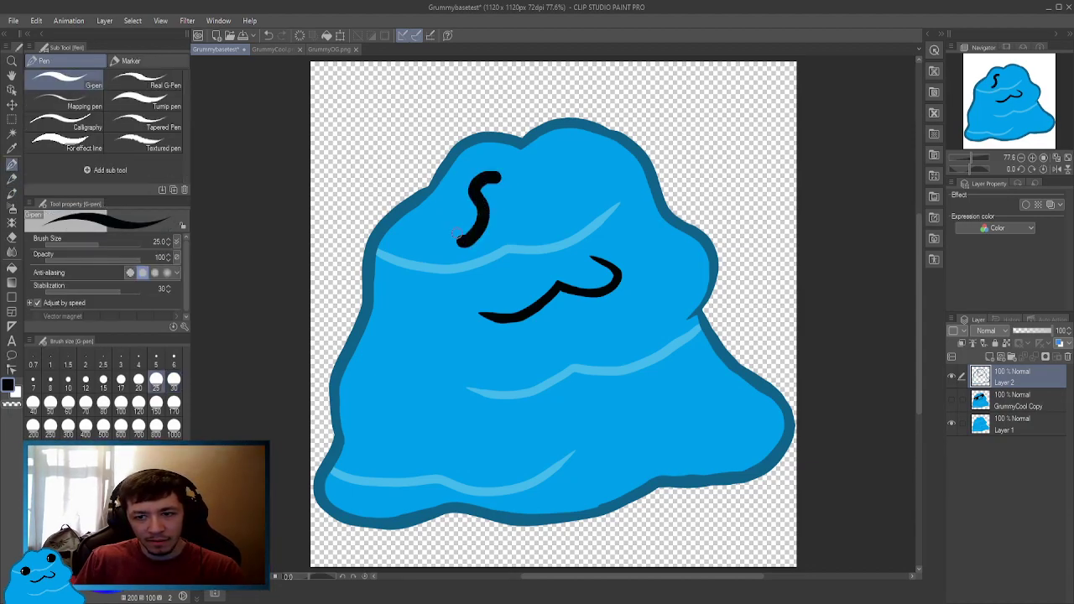
pyautogui.hotkey('ctrl', 'z')
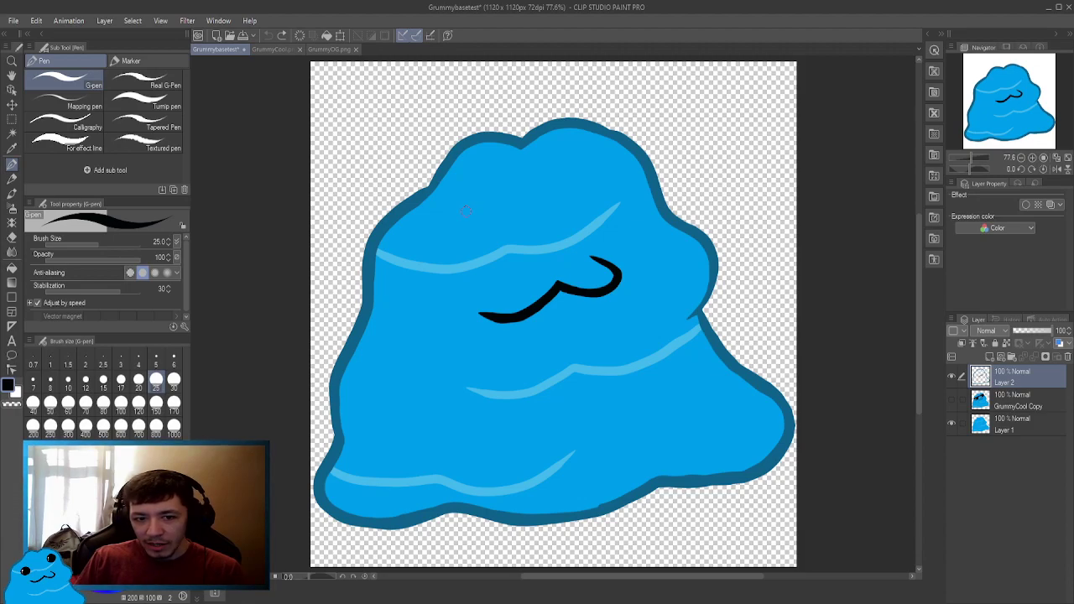
# Test the size 25 G-pen with diagonal black lines over the left eye area, undoing each one.
pyautogui.moveTo(436, 254); pyautogui.dragTo(506, 177)
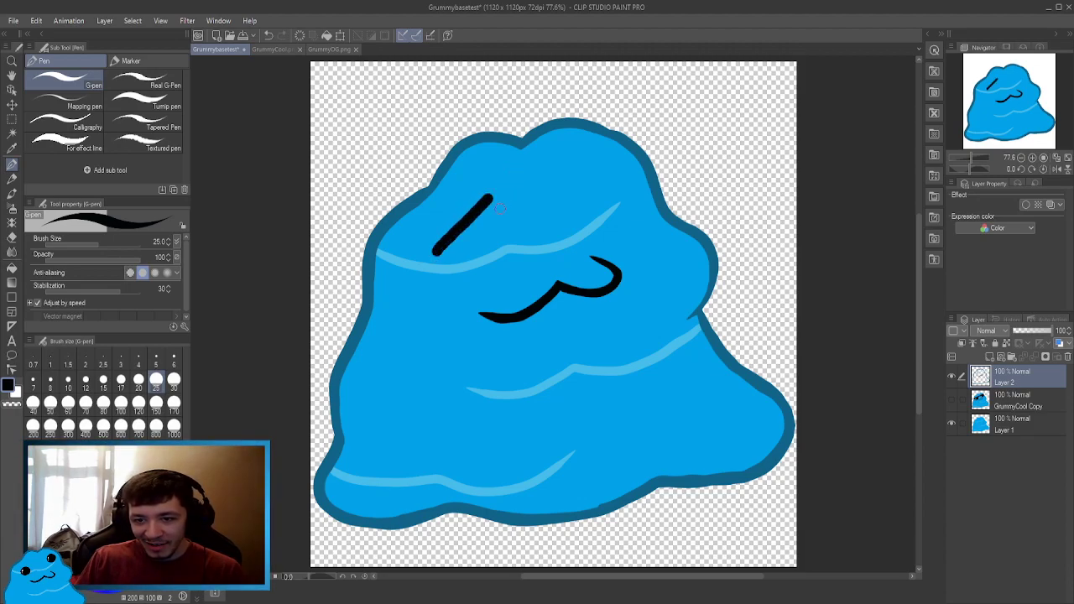
pyautogui.hotkey('ctrl', 'z')
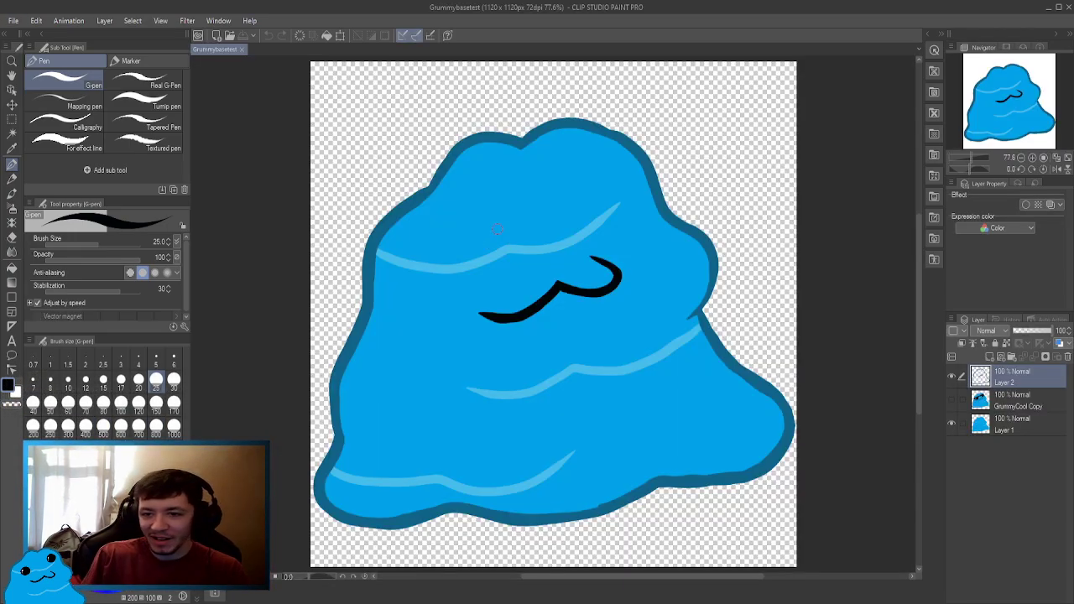
pyautogui.moveTo(495, 187)
pyautogui.mouseDown()
pyautogui.moveTo(495, 213)
pyautogui.moveTo(457, 243)
pyautogui.mouseUp()
pyautogui.moveTo(464, 203)
pyautogui.mouseDown()
pyautogui.moveTo(466, 228)
pyautogui.moveTo(422, 277)
pyautogui.mouseUp()
pyautogui.hotkey('ctrl', 'z')
pyautogui.hotkey('ctrl', 'z')
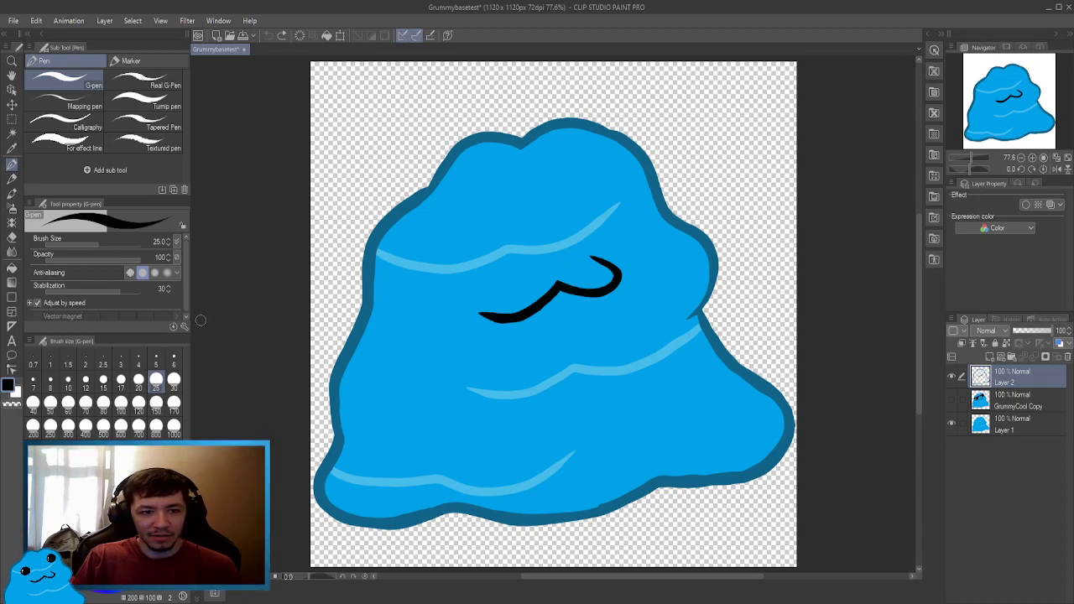
# Set the brush size to 60, try round outlines for both eyes and loose curved strokes over the body, and undo them all.
pyautogui.click(68, 402)
pyautogui.moveTo(466, 193); pyautogui.dragTo(468, 194)
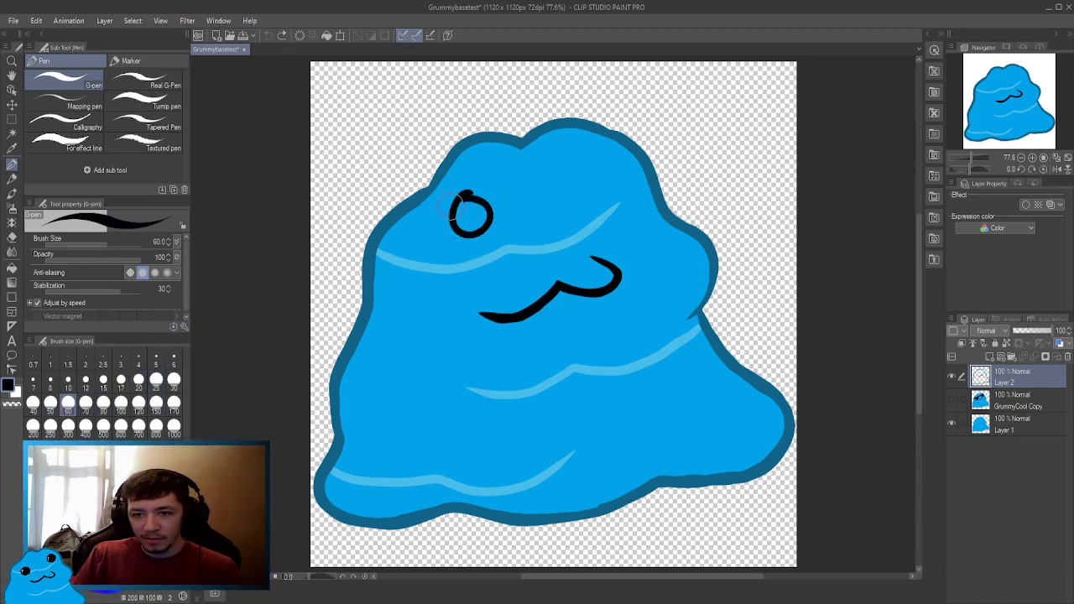
pyautogui.moveTo(581, 158)
pyautogui.mouseDown()
pyautogui.moveTo(593, 204)
pyautogui.moveTo(556, 170)
pyautogui.mouseUp()
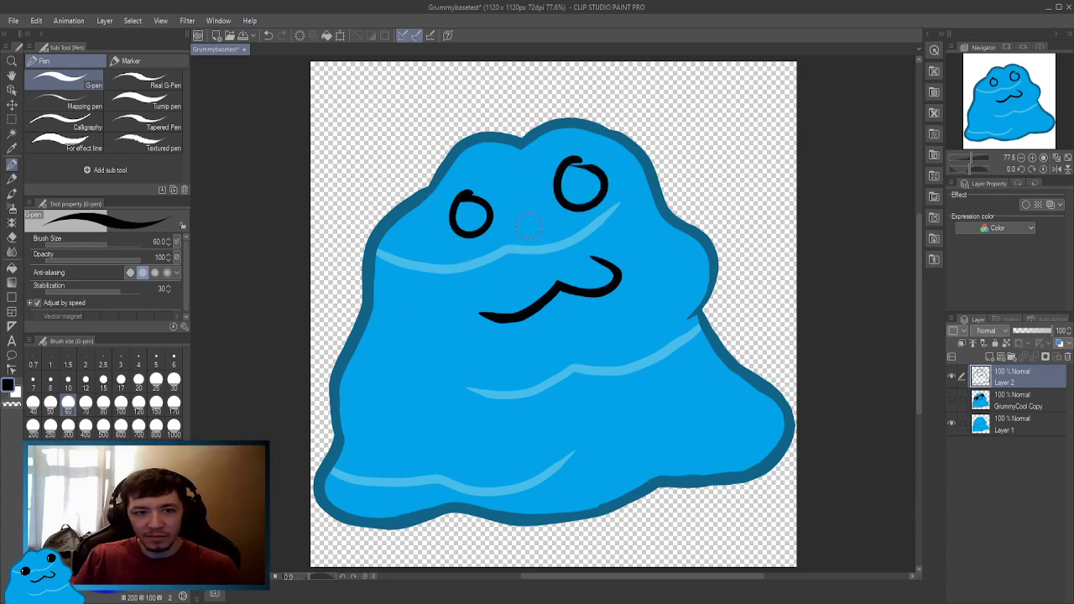
pyautogui.moveTo(498, 176)
pyautogui.mouseDown()
pyautogui.moveTo(536, 190)
pyautogui.moveTo(542, 250)
pyautogui.mouseUp()
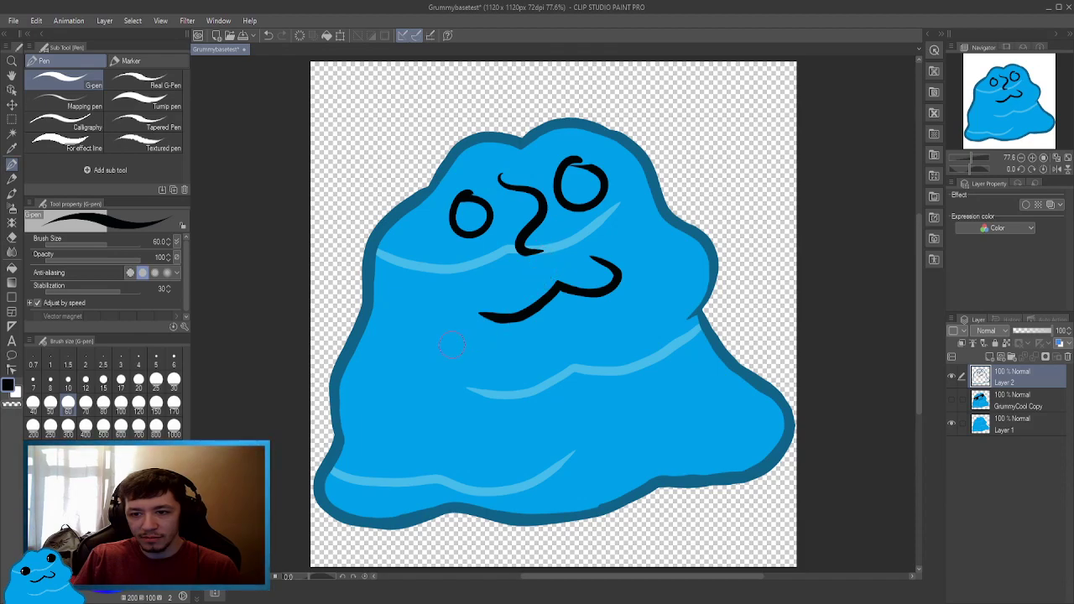
pyautogui.moveTo(438, 316)
pyautogui.mouseDown()
pyautogui.moveTo(422, 357)
pyautogui.moveTo(457, 416)
pyautogui.moveTo(432, 417)
pyautogui.mouseUp()
pyautogui.moveTo(537, 389)
pyautogui.mouseDown()
pyautogui.moveTo(528, 421)
pyautogui.moveTo(637, 382)
pyautogui.mouseUp()
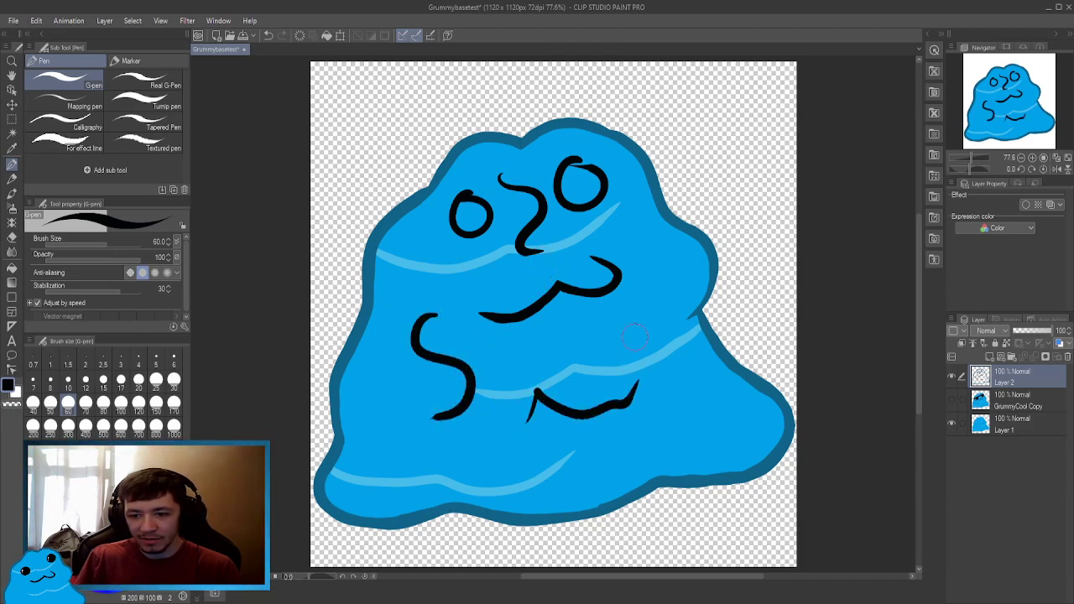
pyautogui.moveTo(580, 334)
pyautogui.mouseDown()
pyautogui.moveTo(623, 333)
pyautogui.moveTo(627, 301)
pyautogui.moveTo(657, 366)
pyautogui.mouseUp()
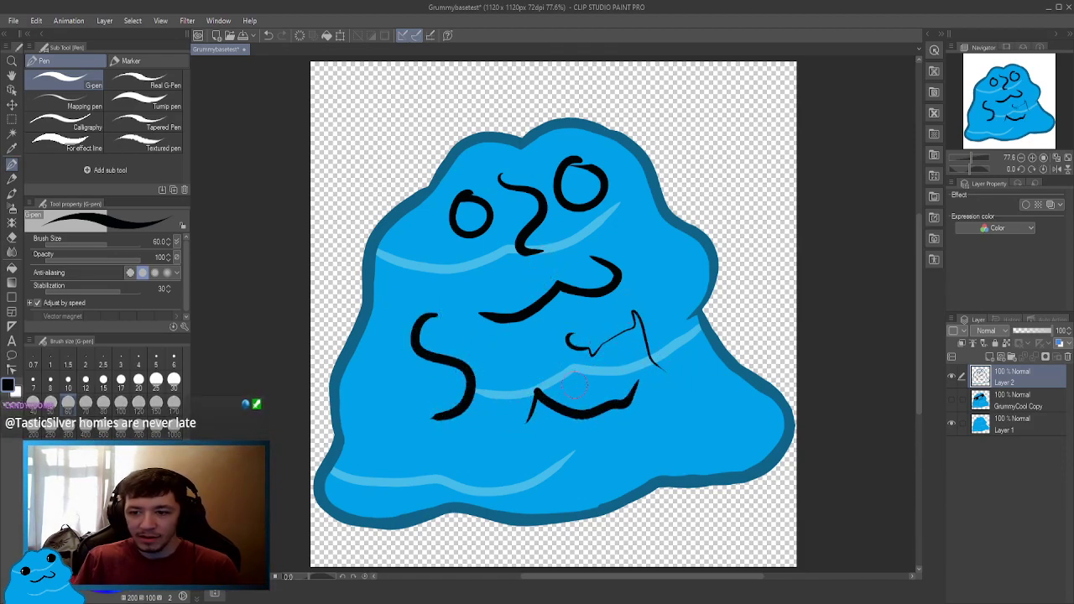
pyautogui.hotkey('ctrl', 'z')
pyautogui.hotkey('ctrl', 'z')
pyautogui.hotkey('ctrl', 'z')
pyautogui.hotkey('ctrl', 'z')
pyautogui.hotkey('ctrl', 'z')
pyautogui.hotkey('ctrl', 'z')
pyautogui.hotkey('ctrl', 'z')
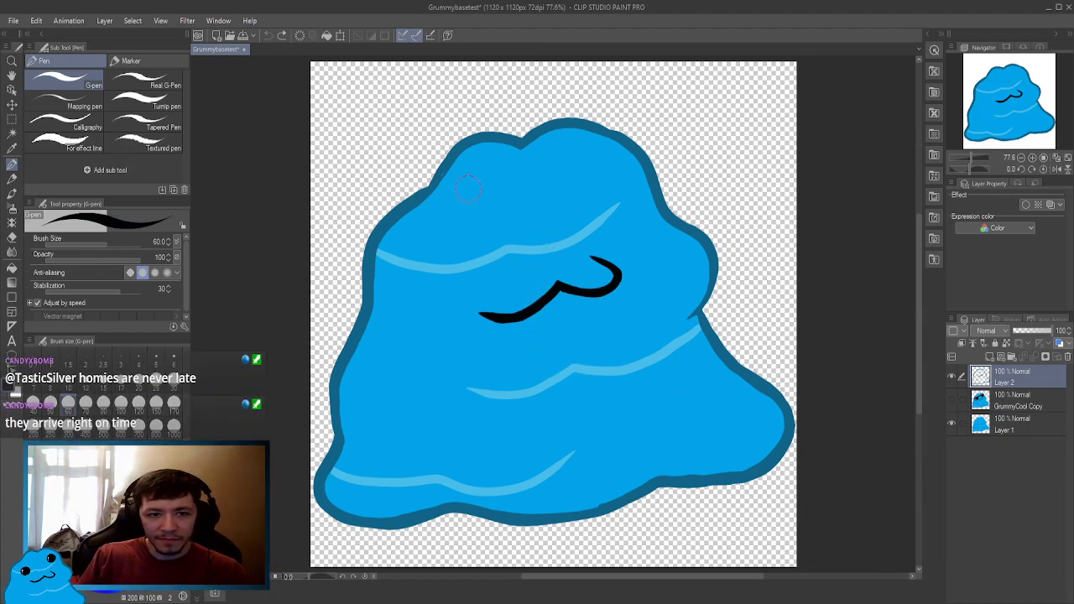
# Try a solid black left eye with the size 60 pen, and remove it.
pyautogui.moveTo(474, 188)
pyautogui.mouseDown()
pyautogui.moveTo(467, 181)
pyautogui.moveTo(457, 220)
pyautogui.moveTo(500, 202)
pyautogui.moveTo(475, 178)
pyautogui.moveTo(491, 210)
pyautogui.moveTo(470, 189)
pyautogui.moveTo(475, 214)
pyautogui.moveTo(487, 202)
pyautogui.mouseUp()
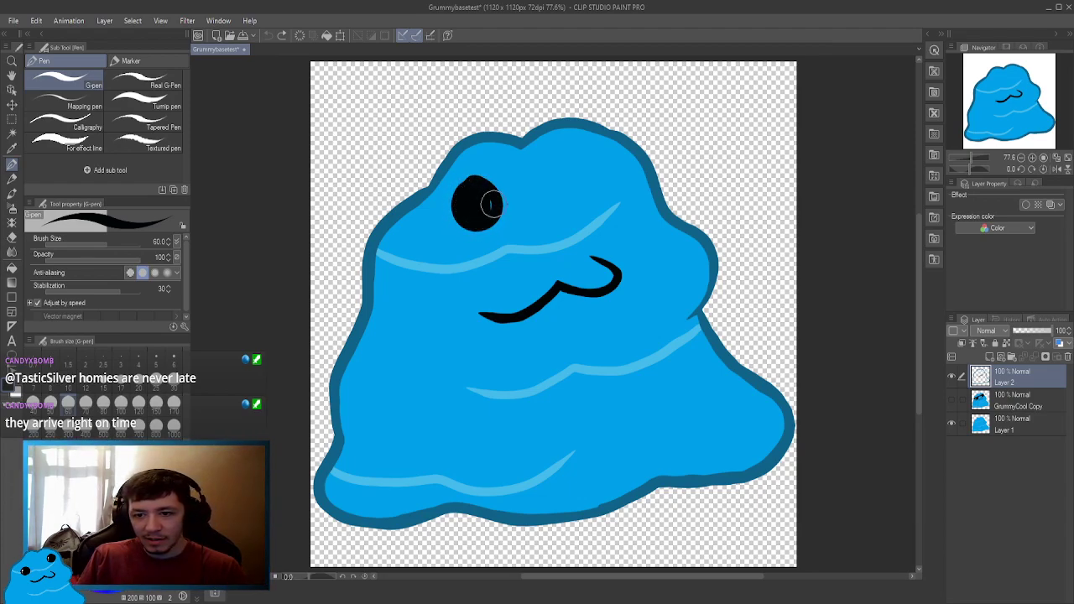
pyautogui.press('Delete')
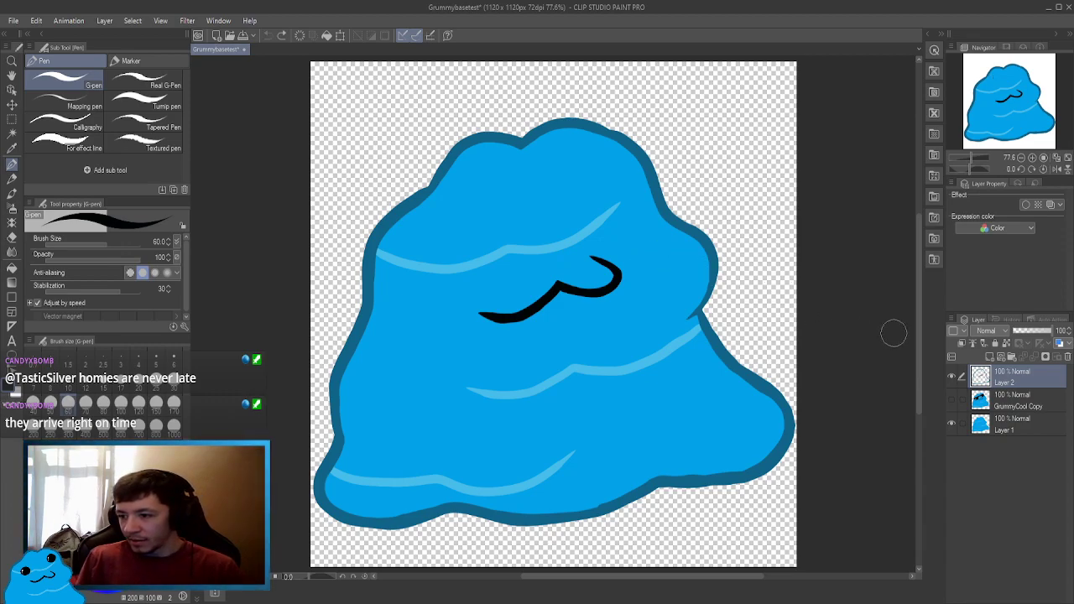
# Add a new raster layer above the mouth layer and set the pen's brush size to 30 for drawing the face.
pyautogui.click(990, 357)
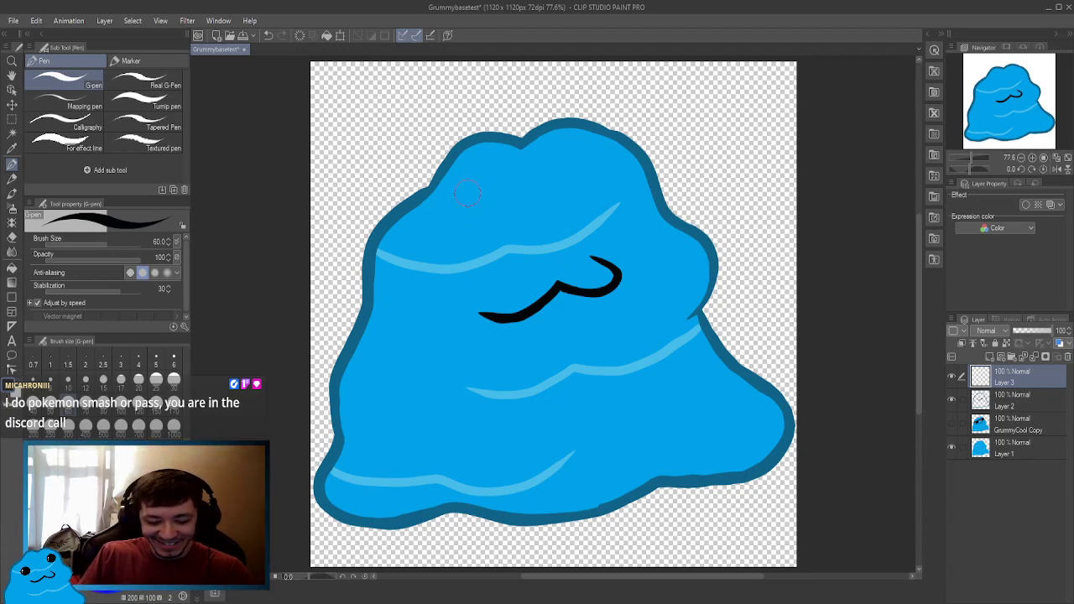
pyautogui.scroll(5, 468, 193)
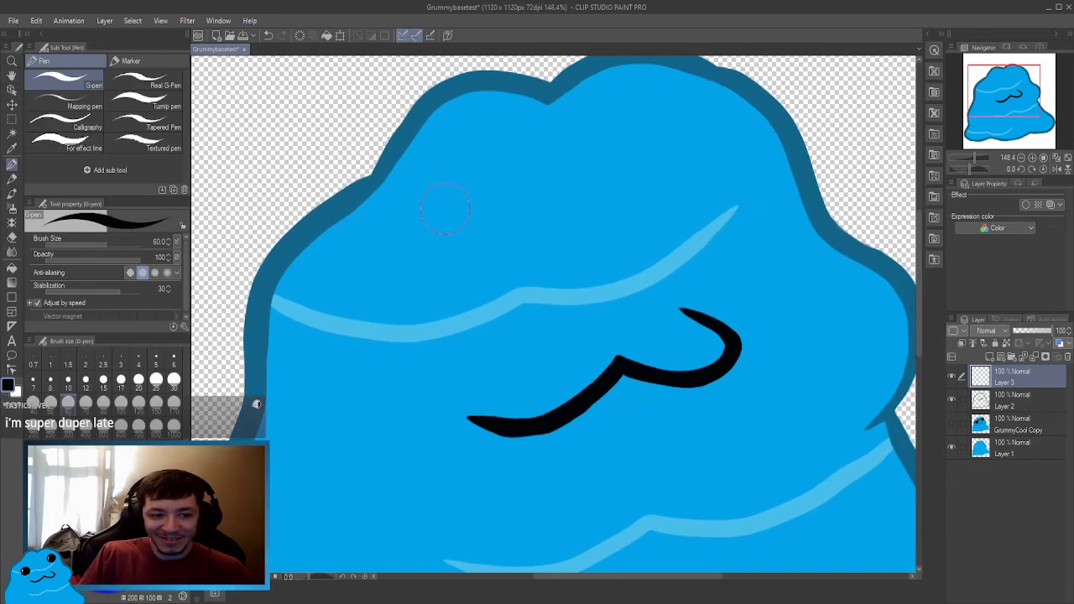
pyautogui.click(174, 380)
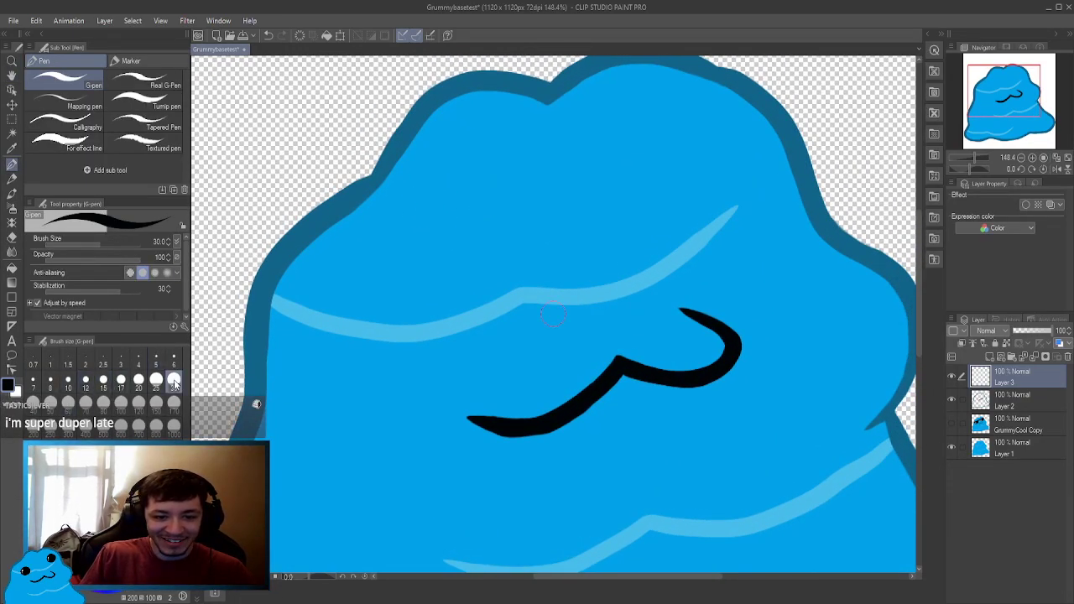
# Draw round outlines for the left and right eyes on the new layer and fill both solid black.
pyautogui.moveTo(432, 207)
pyautogui.mouseDown()
pyautogui.moveTo(399, 240)
pyautogui.moveTo(430, 272)
pyautogui.moveTo(467, 243)
pyautogui.moveTo(428, 208)
pyautogui.mouseUp()
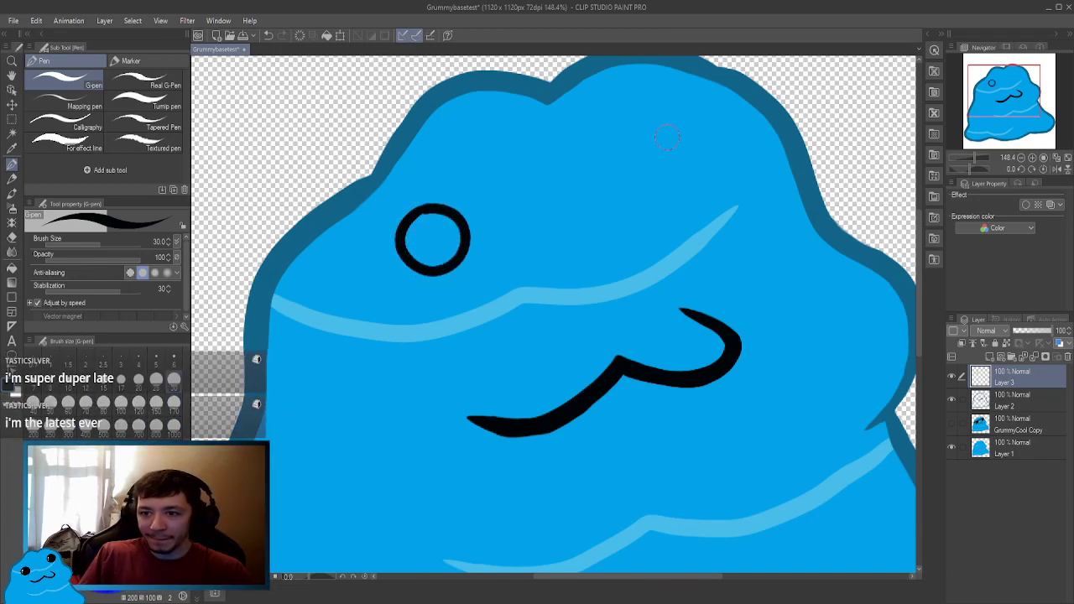
pyautogui.moveTo(674, 115)
pyautogui.mouseDown()
pyautogui.moveTo(644, 137)
pyautogui.moveTo(668, 187)
pyautogui.moveTo(713, 157)
pyautogui.moveTo(666, 118)
pyautogui.mouseUp()
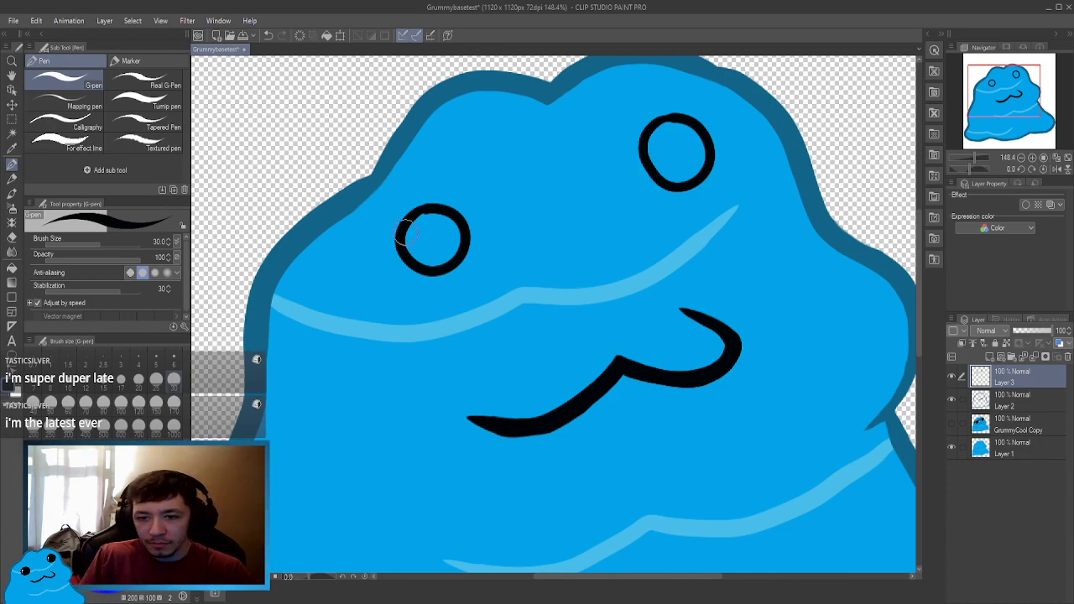
pyautogui.moveTo(425, 216)
pyautogui.mouseDown()
pyautogui.moveTo(408, 249)
pyautogui.moveTo(429, 262)
pyautogui.moveTo(456, 244)
pyautogui.moveTo(454, 228)
pyautogui.moveTo(424, 216)
pyautogui.moveTo(414, 232)
pyautogui.moveTo(420, 257)
pyautogui.moveTo(446, 246)
pyautogui.moveTo(438, 221)
pyautogui.moveTo(419, 243)
pyautogui.moveTo(449, 249)
pyautogui.moveTo(424, 228)
pyautogui.moveTo(451, 238)
pyautogui.mouseUp()
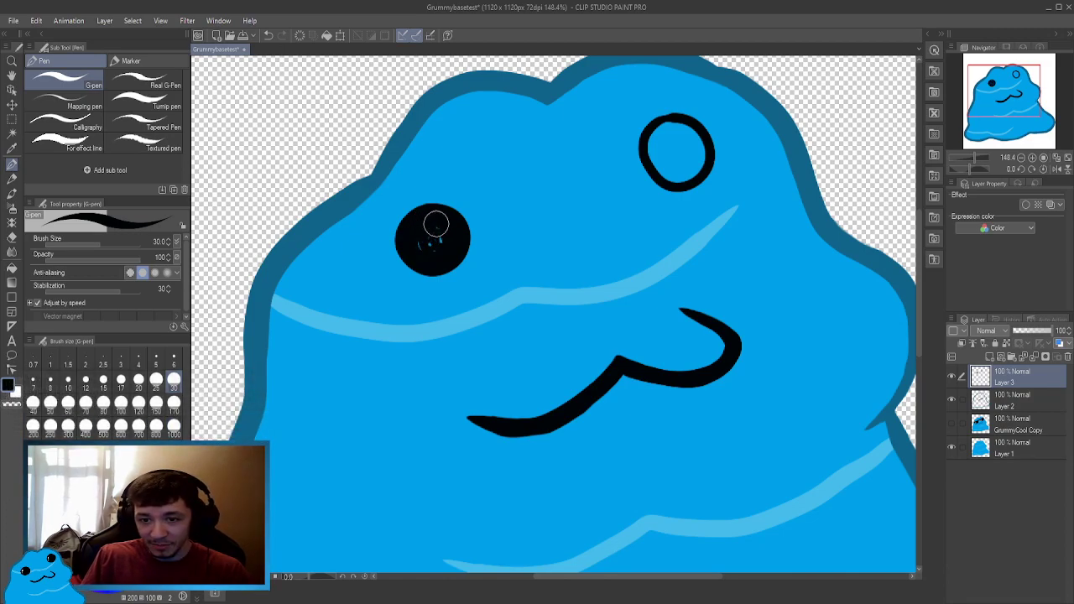
pyautogui.moveTo(435, 224); pyautogui.dragTo(422, 240)
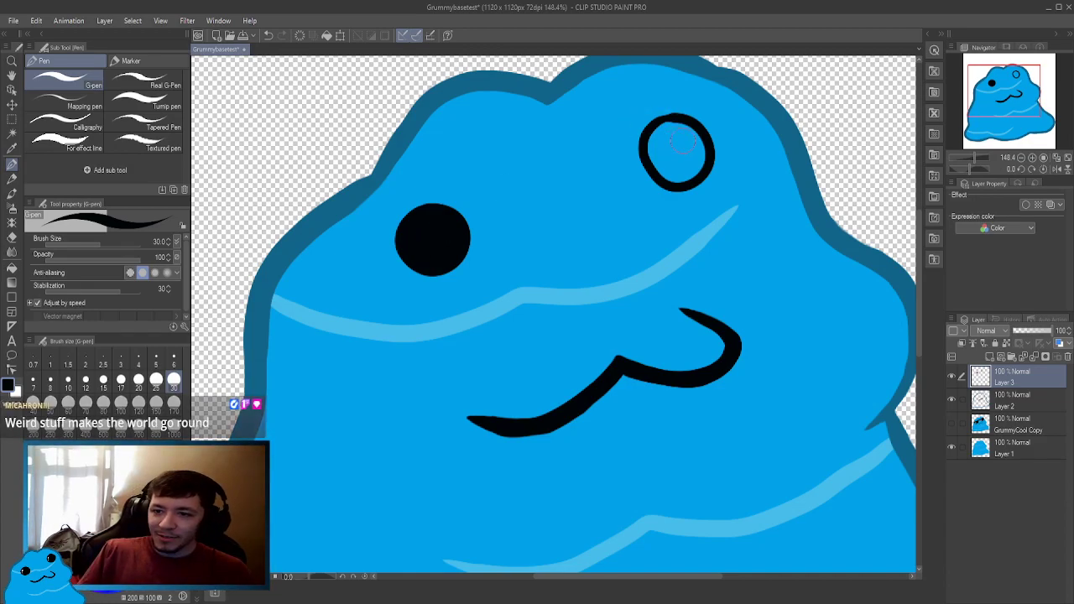
pyautogui.moveTo(682, 142)
pyautogui.mouseDown()
pyautogui.moveTo(647, 147)
pyautogui.moveTo(661, 178)
pyautogui.moveTo(692, 173)
pyautogui.moveTo(704, 150)
pyautogui.moveTo(698, 134)
pyautogui.moveTo(667, 130)
pyautogui.moveTo(654, 143)
pyautogui.moveTo(667, 171)
pyautogui.moveTo(680, 174)
pyautogui.moveTo(693, 154)
pyautogui.moveTo(680, 139)
pyautogui.moveTo(665, 153)
pyautogui.moveTo(672, 172)
pyautogui.moveTo(694, 157)
pyautogui.moveTo(679, 137)
pyautogui.moveTo(664, 154)
pyautogui.moveTo(682, 164)
pyautogui.moveTo(661, 150)
pyautogui.moveTo(679, 134)
pyautogui.moveTo(695, 139)
pyautogui.moveTo(679, 173)
pyautogui.moveTo(666, 169)
pyautogui.moveTo(662, 145)
pyautogui.moveTo(680, 132)
pyautogui.moveTo(697, 142)
pyautogui.moveTo(667, 177)
pyautogui.moveTo(701, 153)
pyautogui.moveTo(700, 142)
pyautogui.moveTo(682, 143)
pyautogui.moveTo(676, 168)
pyautogui.moveTo(692, 152)
pyautogui.moveTo(671, 172)
pyautogui.mouseUp()
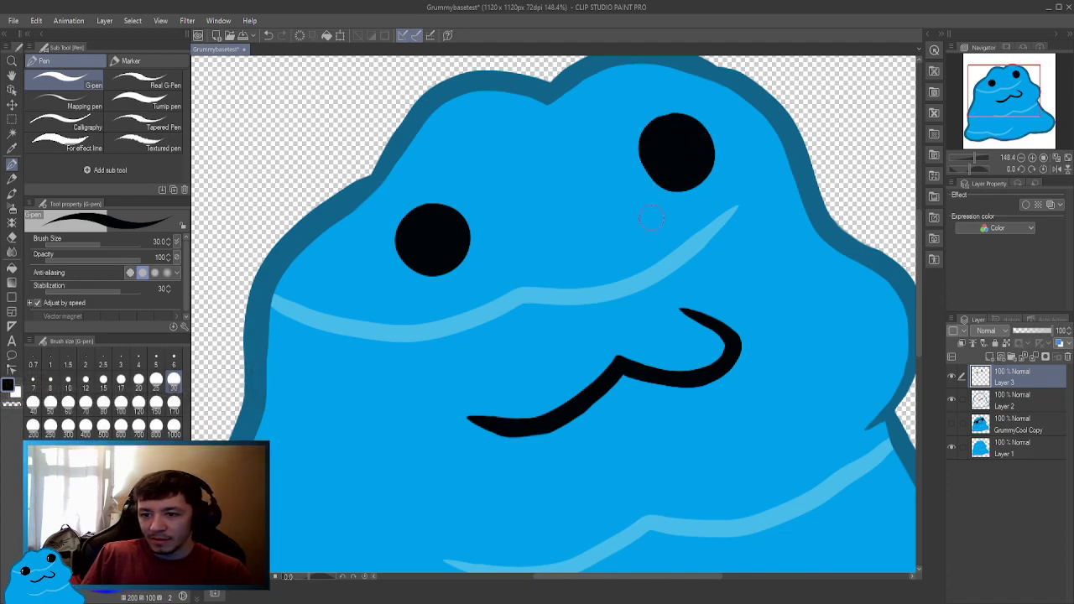
# Erase the black wavy mouth on Layer 2.
pyautogui.click(1014, 397)
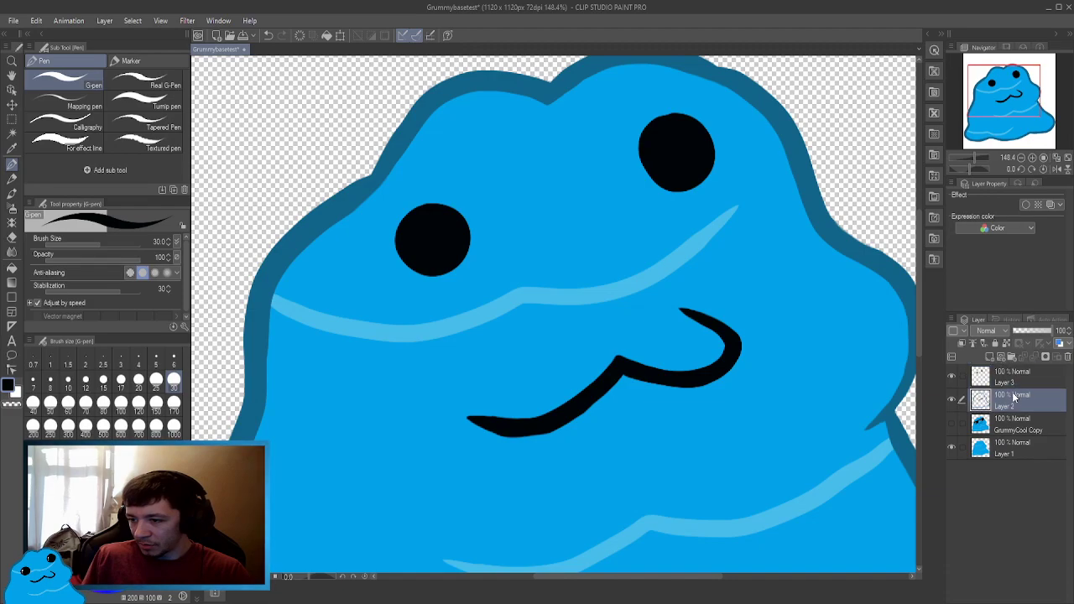
pyautogui.press('e')
pyautogui.moveTo(709, 319)
pyautogui.mouseDown()
pyautogui.moveTo(728, 337)
pyautogui.moveTo(702, 377)
pyautogui.moveTo(615, 363)
pyautogui.moveTo(511, 419)
pyautogui.moveTo(470, 424)
pyautogui.mouseUp()
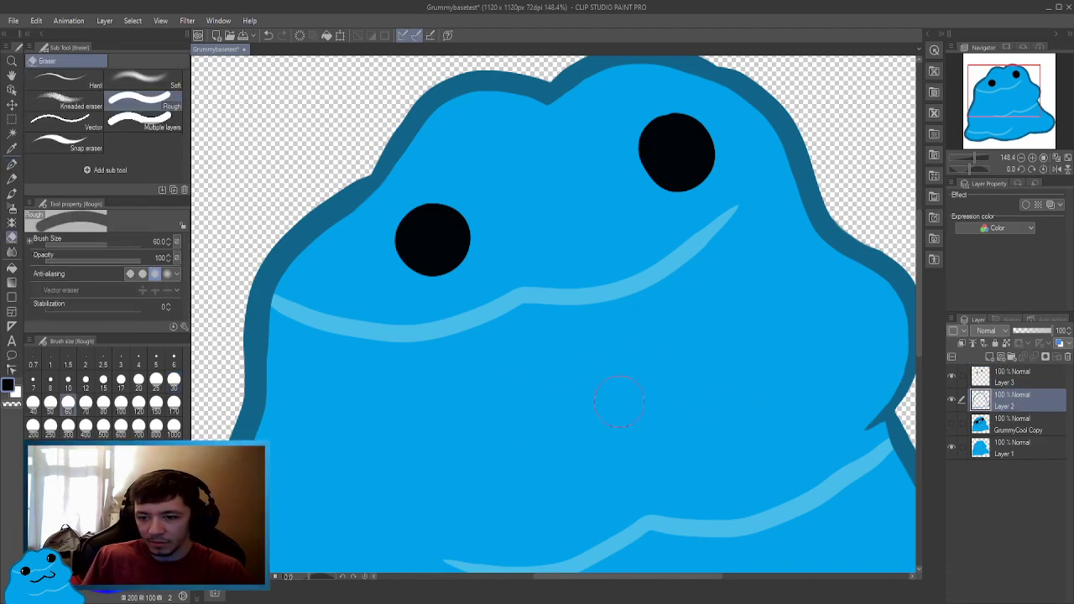
# Draw a black frown on Layer 2 with the G-pen at brush size 70.
pyautogui.click(1014, 382)
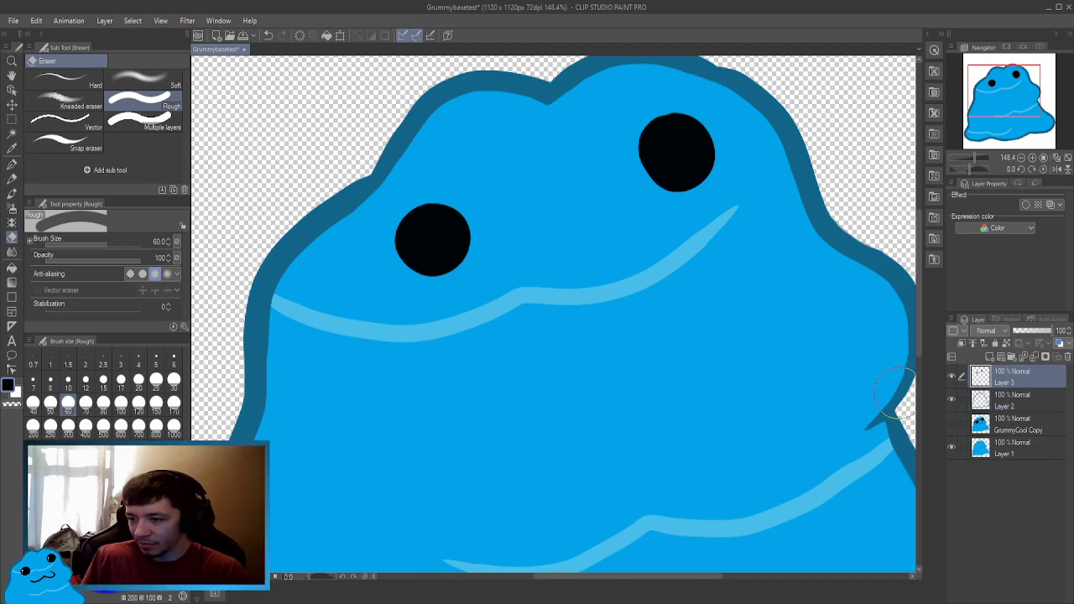
pyautogui.click(1004, 406)
pyautogui.press('p')
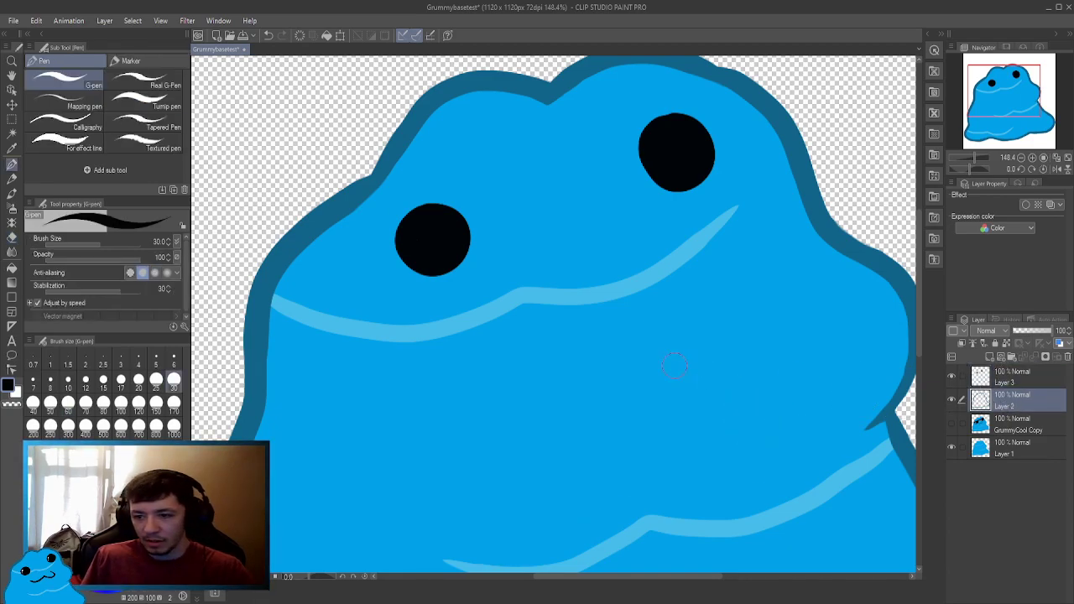
pyautogui.moveTo(660, 324)
pyautogui.mouseDown()
pyautogui.moveTo(565, 361)
pyautogui.moveTo(481, 437)
pyautogui.mouseUp()
pyautogui.hotkey('ctrl', 'z')
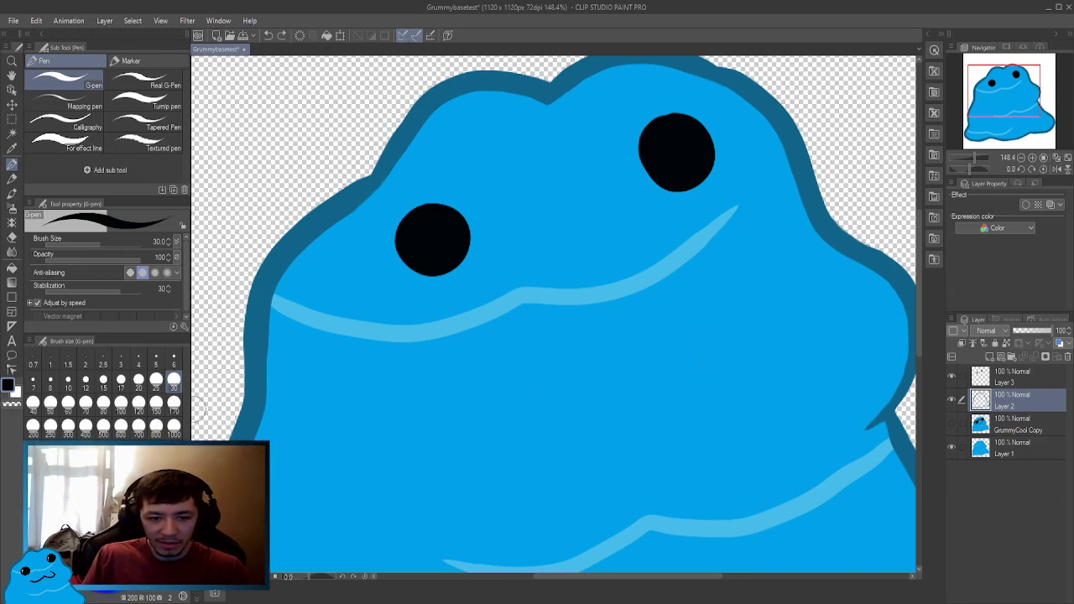
pyautogui.click(86, 402)
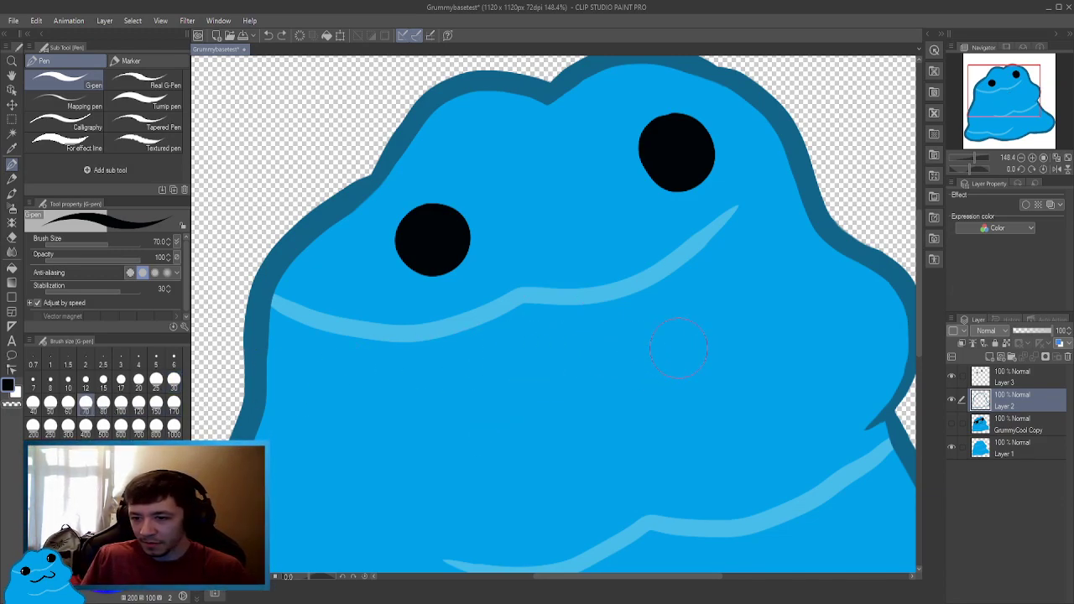
pyautogui.moveTo(676, 317)
pyautogui.mouseDown()
pyautogui.moveTo(604, 340)
pyautogui.moveTo(540, 379)
pyautogui.moveTo(474, 445)
pyautogui.mouseUp()
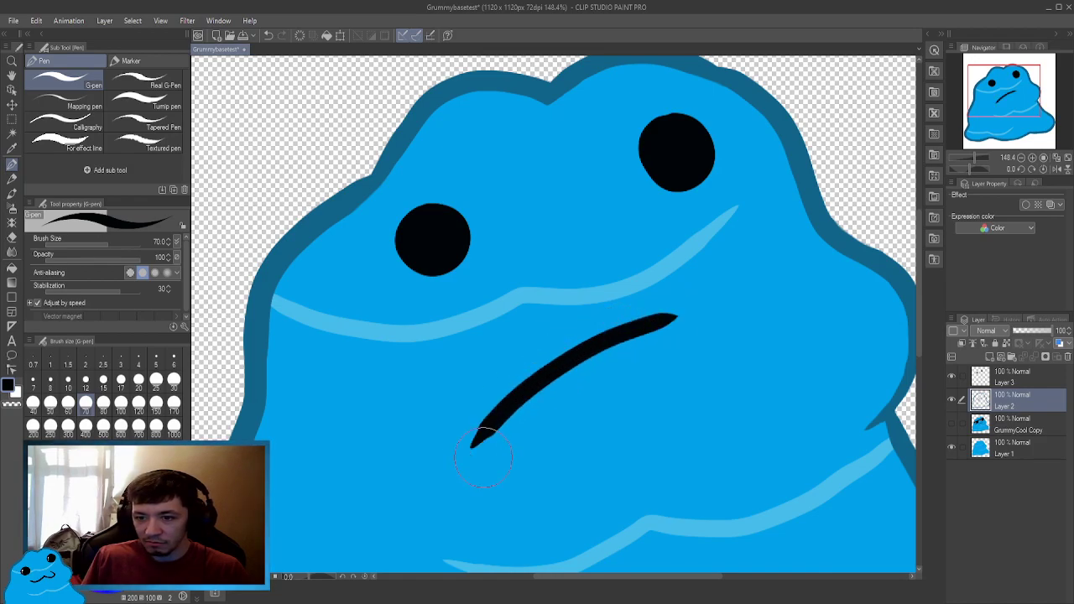
# Erase a diagonal slice off the left eye's upper outer edge on Layer 3 with the Rough eraser at size 40.
pyautogui.hotkey('alt', 'space')
pyautogui.click(620, 367)
pyautogui.scroll(-5, 621, 367)
pyautogui.scroll(4, 596, 394)
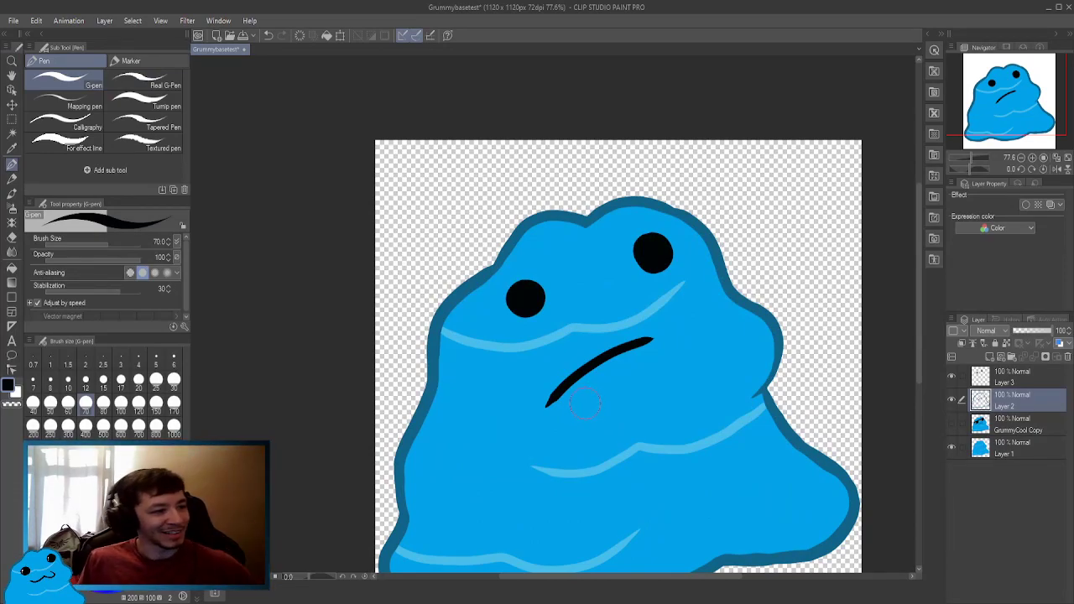
pyautogui.moveTo(597, 396); pyautogui.dragTo(557, 314)
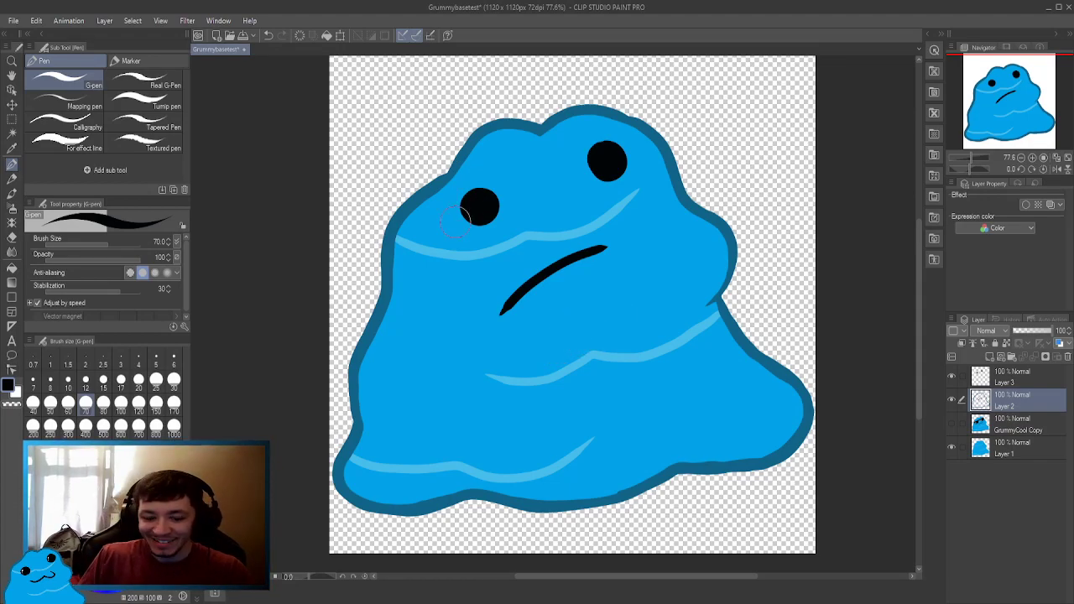
pyautogui.scroll(5, 491, 218)
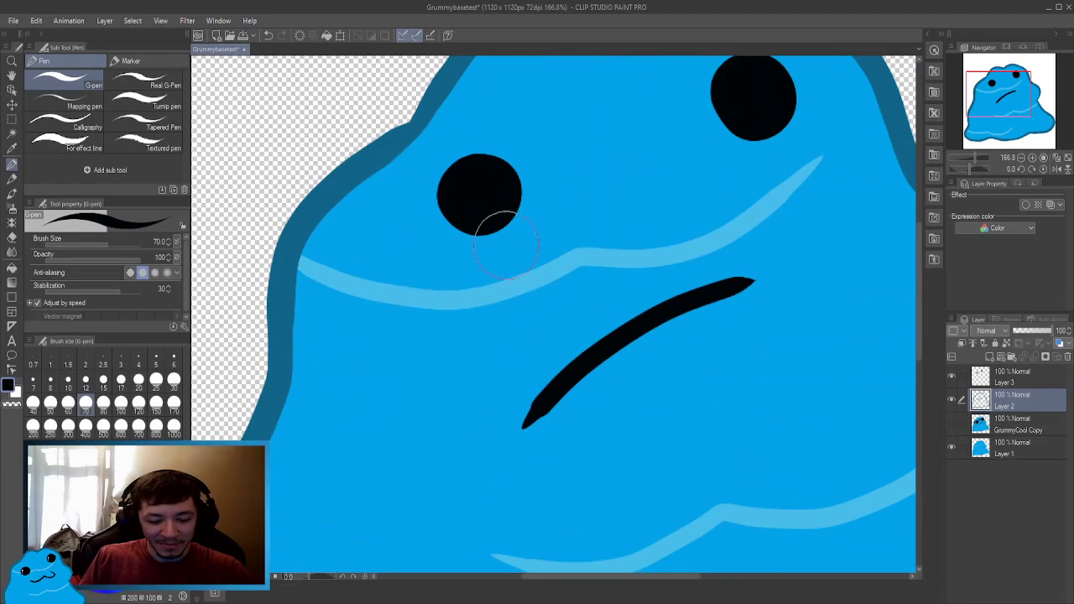
pyautogui.moveTo(496, 220); pyautogui.dragTo(473, 277)
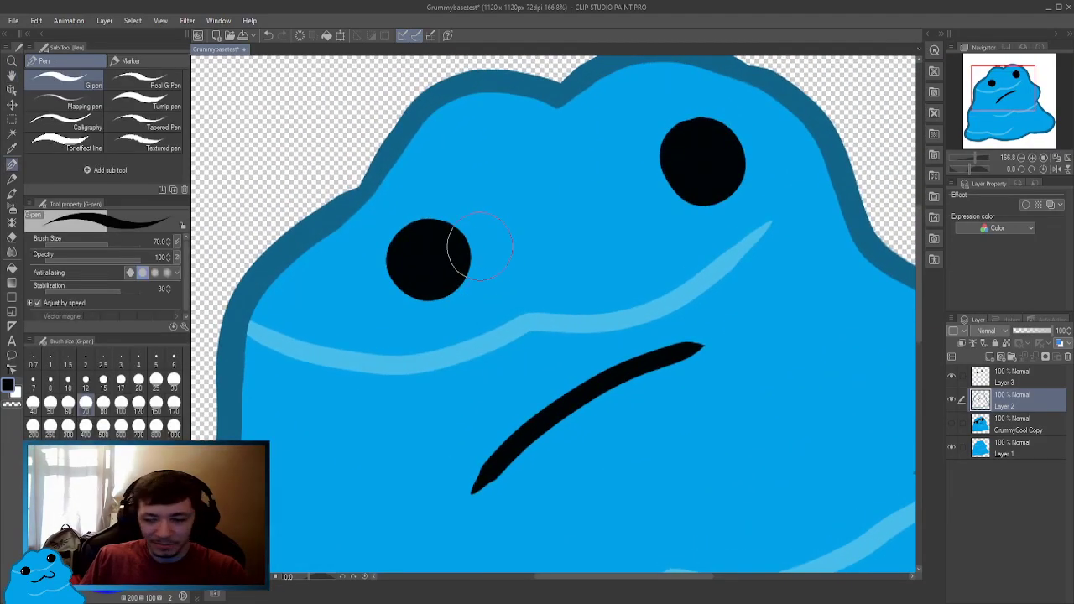
pyautogui.click(1015, 379)
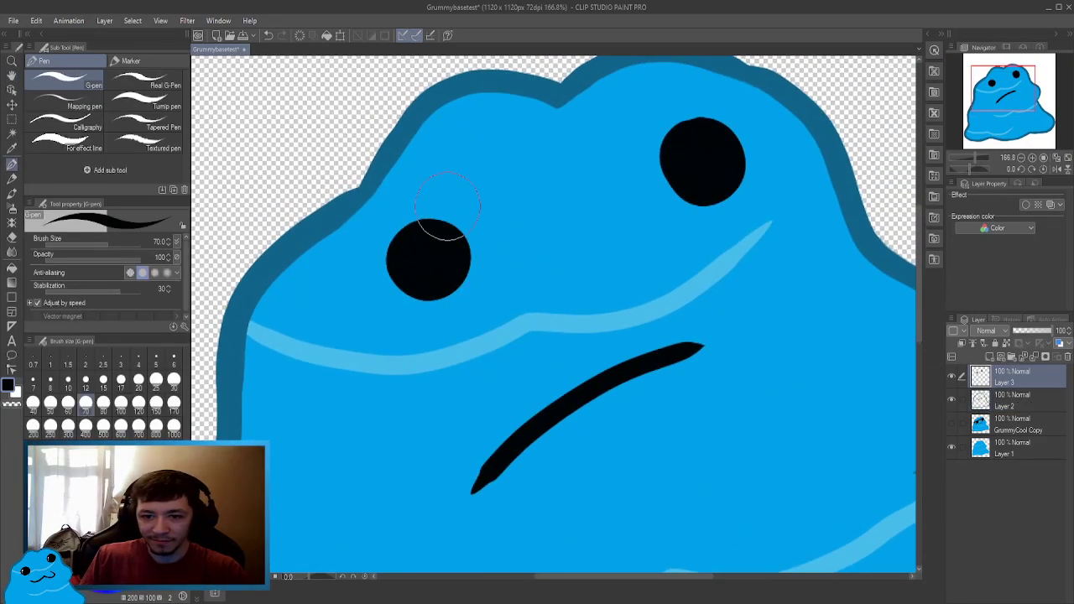
pyautogui.press('e')
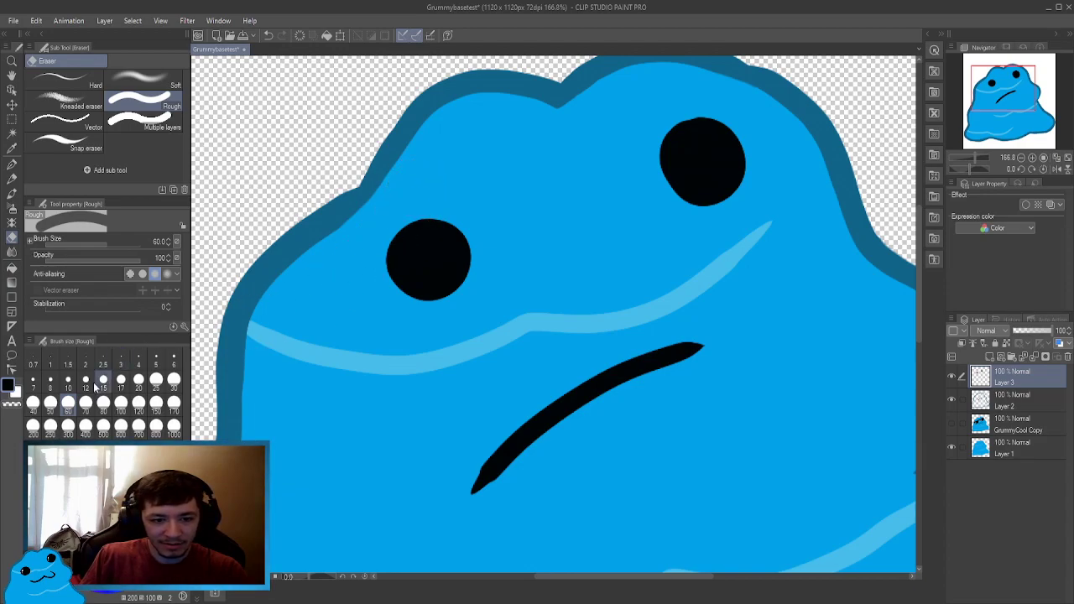
pyautogui.click(32, 403)
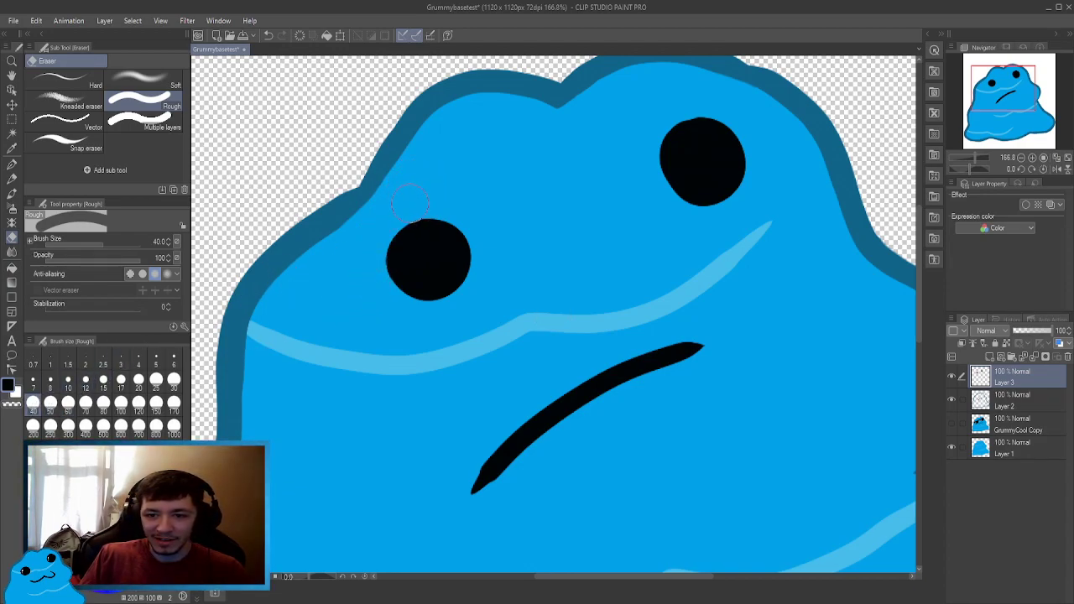
pyautogui.moveTo(407, 206); pyautogui.dragTo(369, 246)
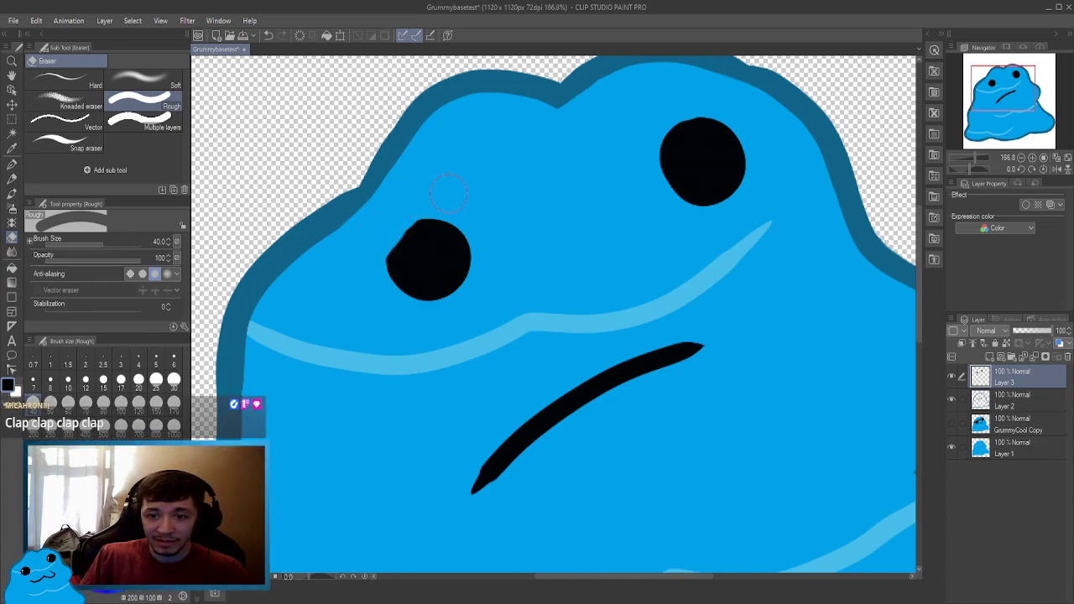
pyautogui.moveTo(449, 193); pyautogui.dragTo(375, 250)
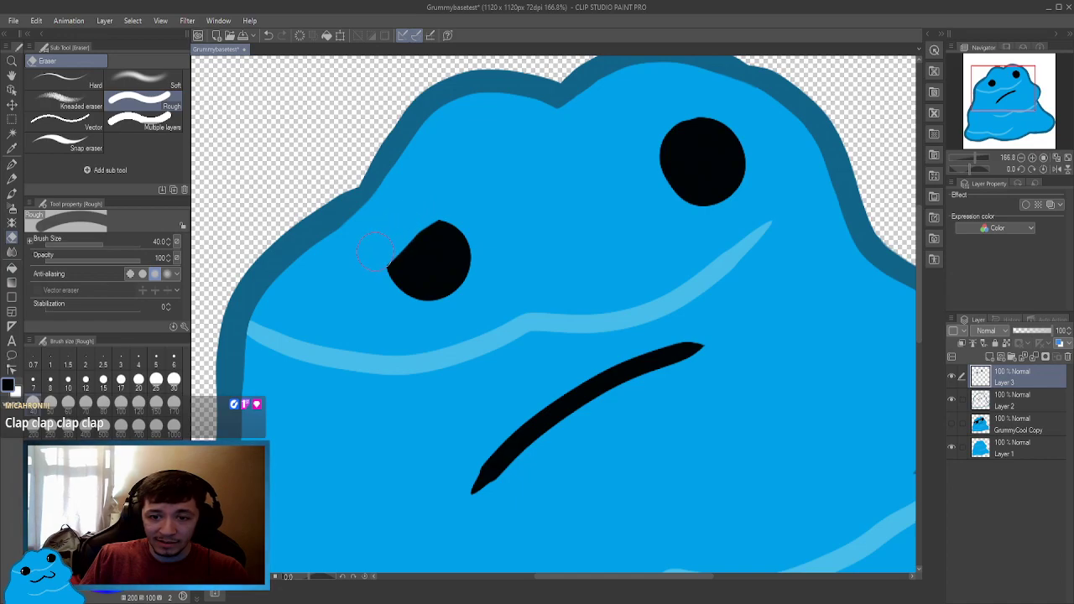
# Undo the second cut on the left eye, keeping the first, and erase the top edge of the right eye to flatten it.
pyautogui.scroll(-5, 508, 304)
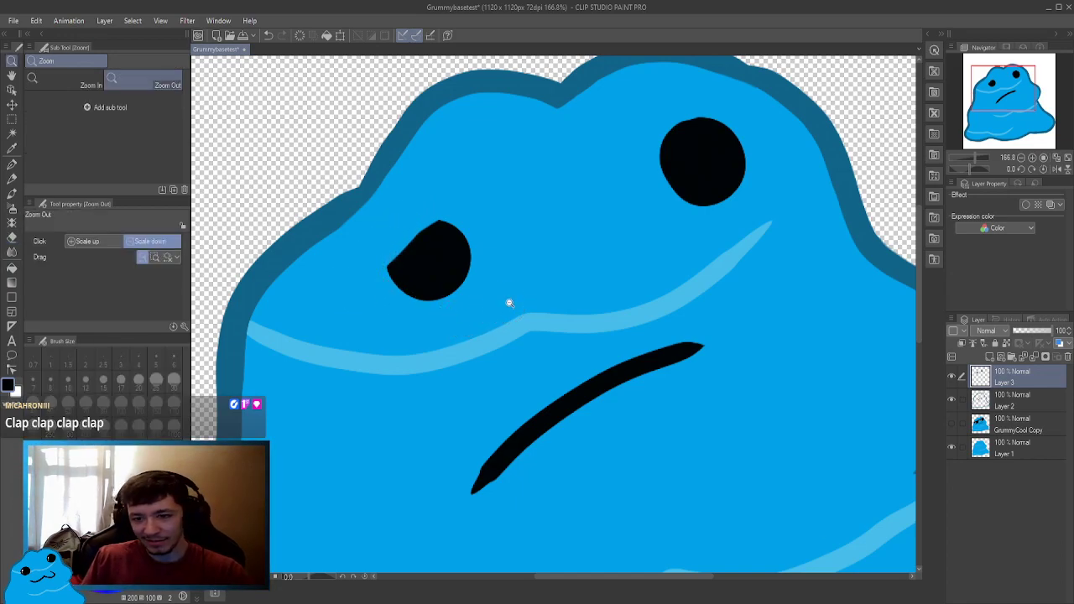
pyautogui.scroll(4, 484, 292)
pyautogui.press('e')
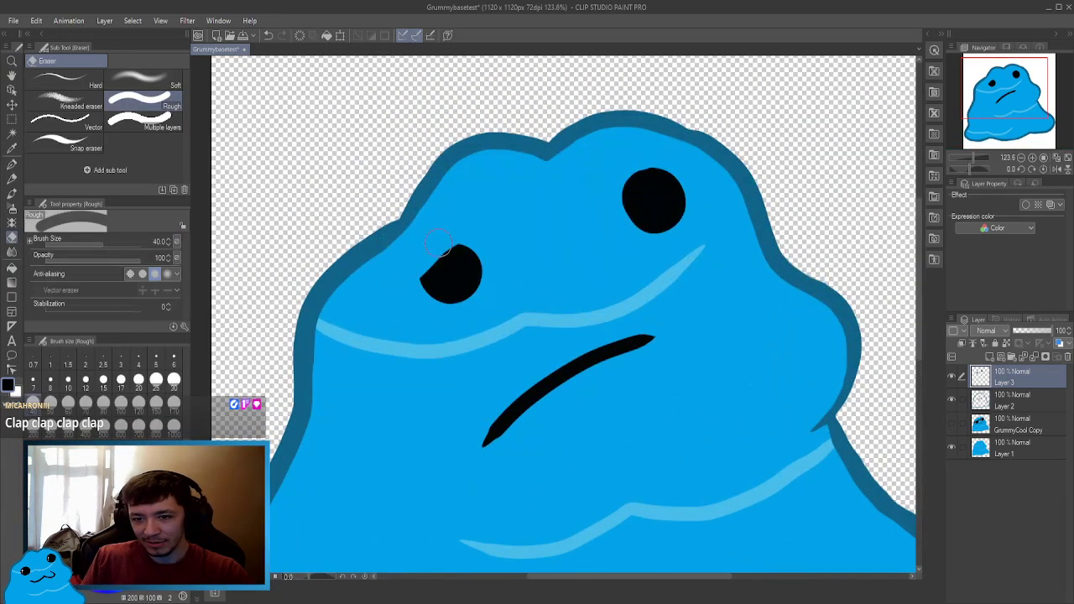
pyautogui.hotkey('ctrl', 'z')
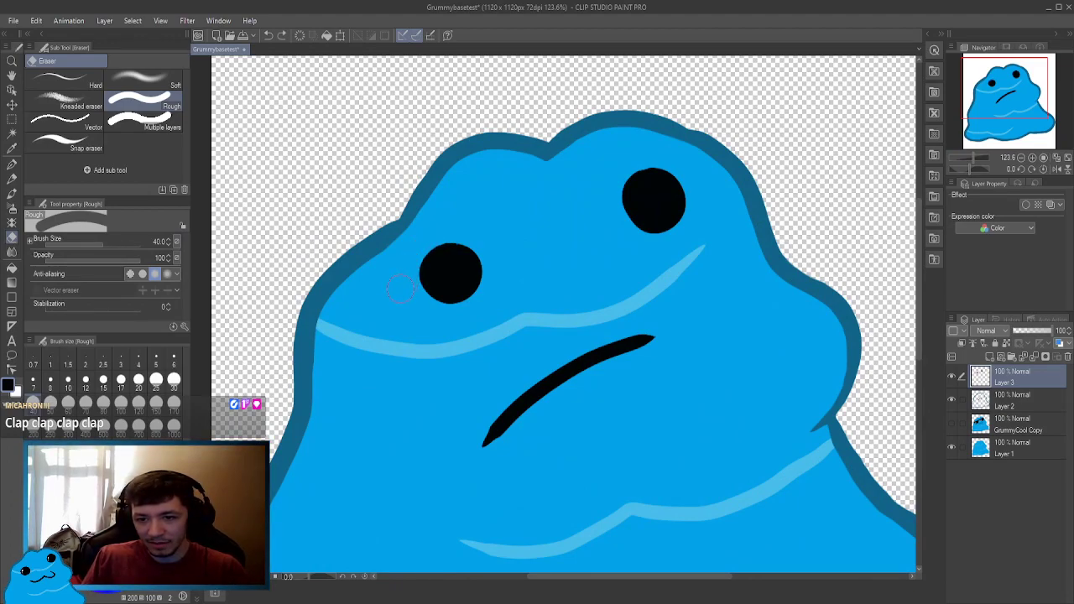
pyautogui.hotkey('ctrl', 'y')
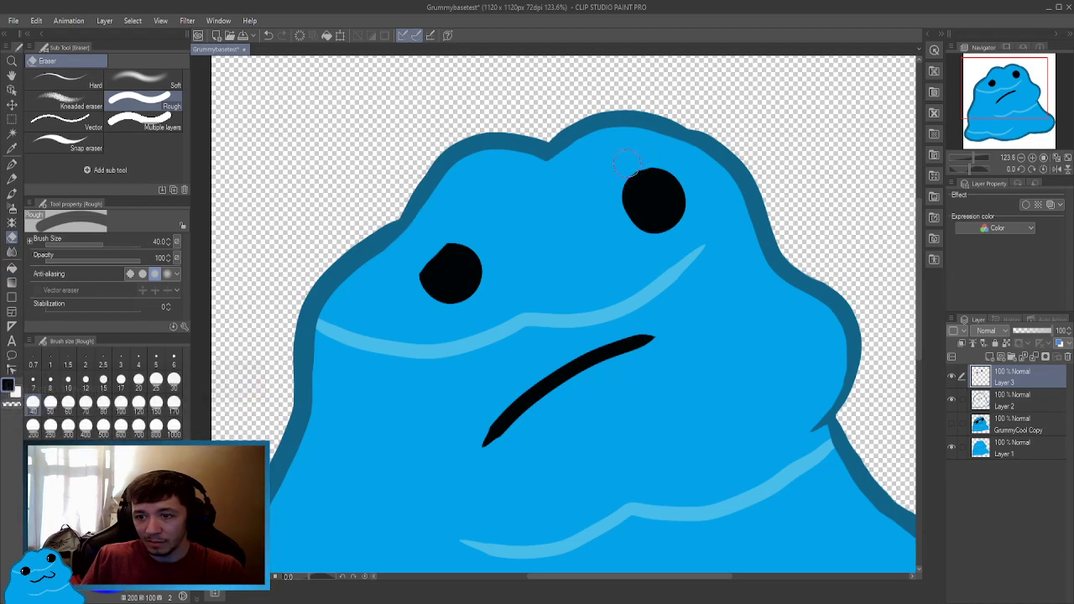
pyautogui.moveTo(629, 167); pyautogui.dragTo(676, 166)
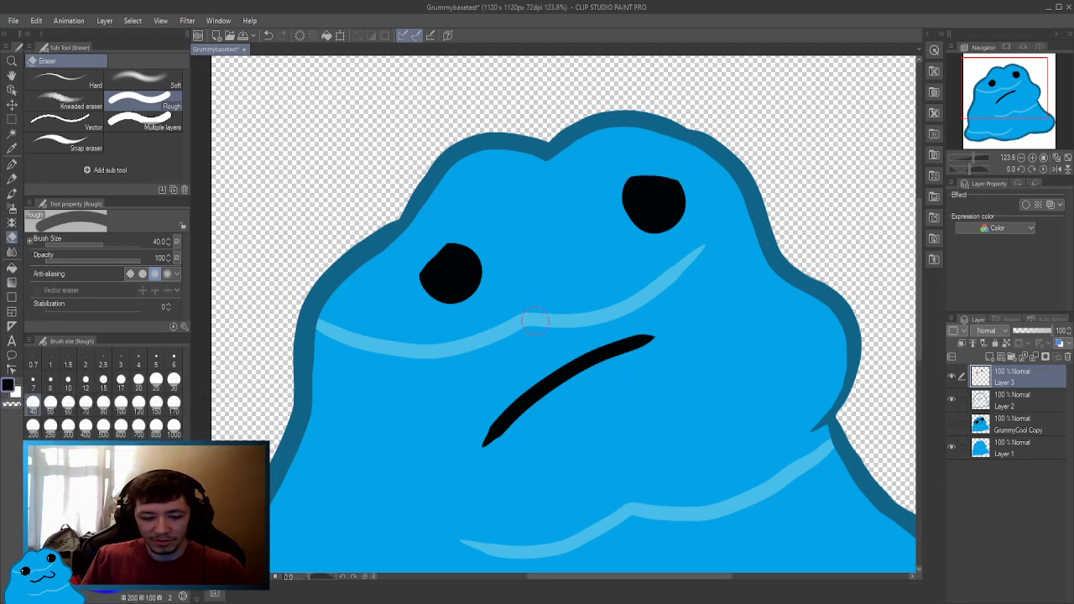
pyautogui.moveTo(550, 309)
pyautogui.mouseDown()
pyautogui.moveTo(522, 307)
pyautogui.moveTo(513, 254)
pyautogui.moveTo(525, 264)
pyautogui.mouseUp()
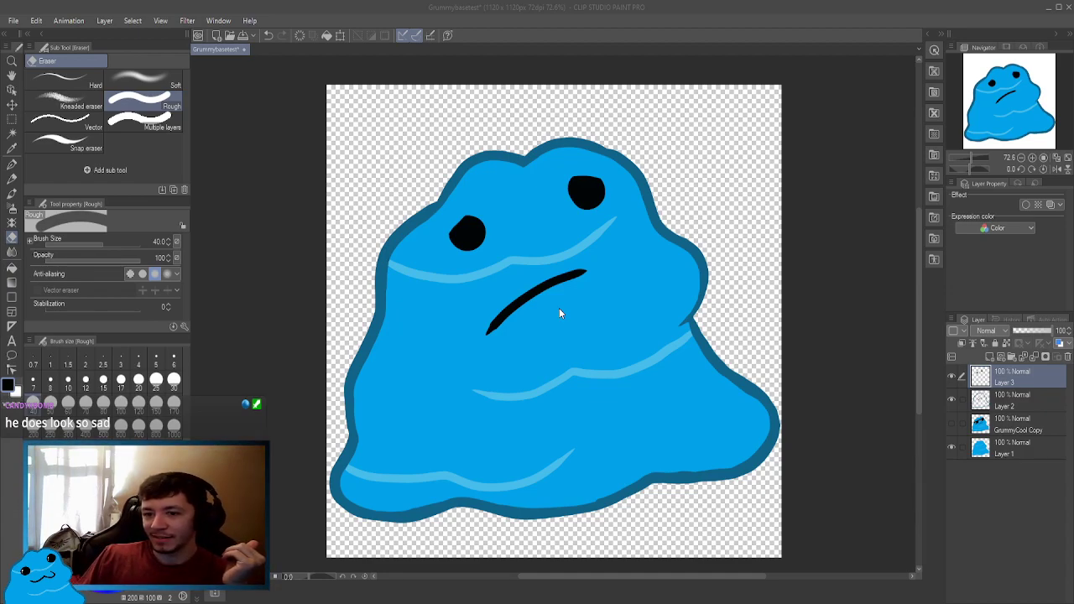
# Save the sad version as GrummySad and reopen the Grummybasetest drawing.
pyautogui.press('Return')
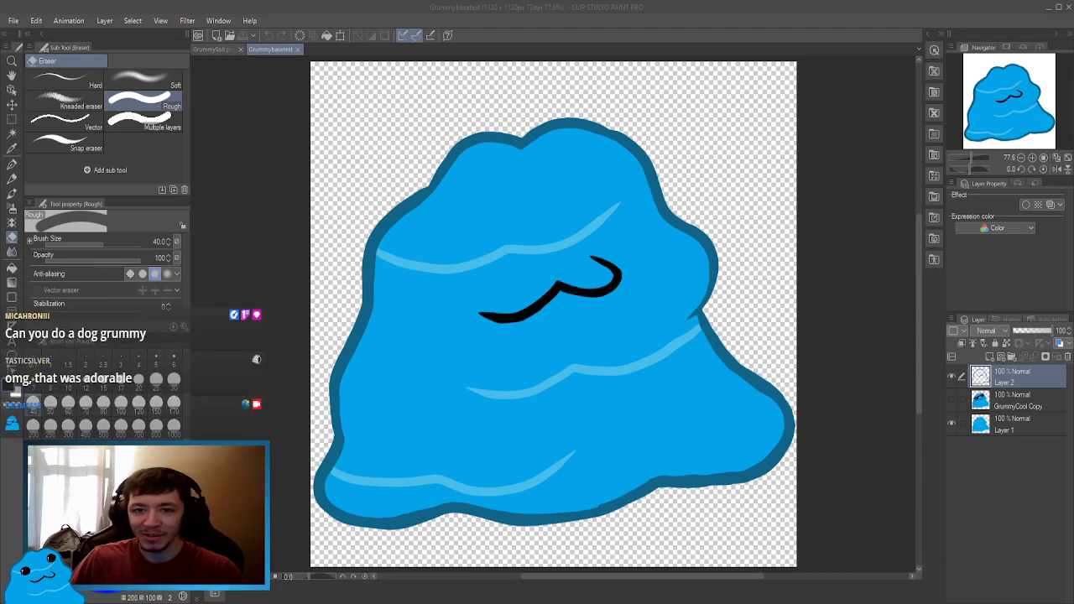
pyautogui.click(342, 92)
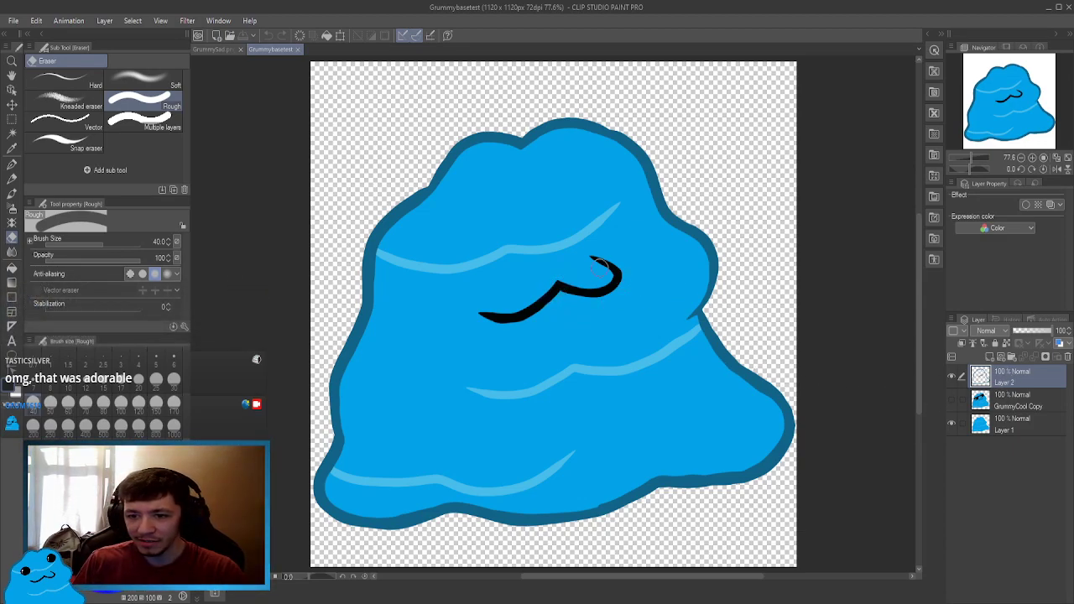
# Try a thin curved closed left eye on Layer 2 with the G-pen at brush size 30, and undo it.
pyautogui.hotkey('alt', 'space')
pyautogui.moveTo(453, 235); pyautogui.dragTo(490, 232)
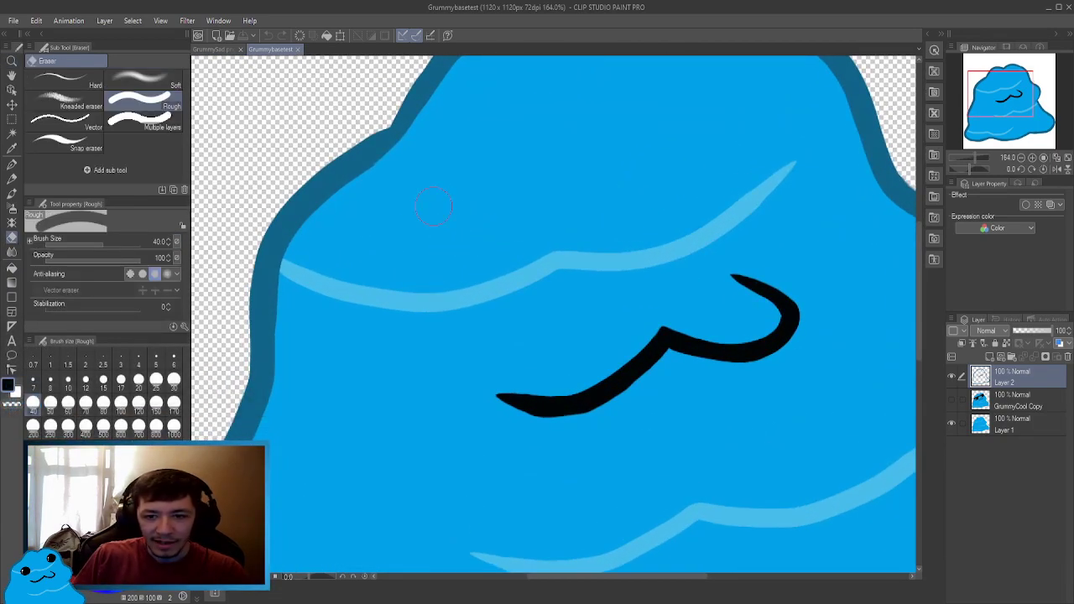
pyautogui.click(157, 384)
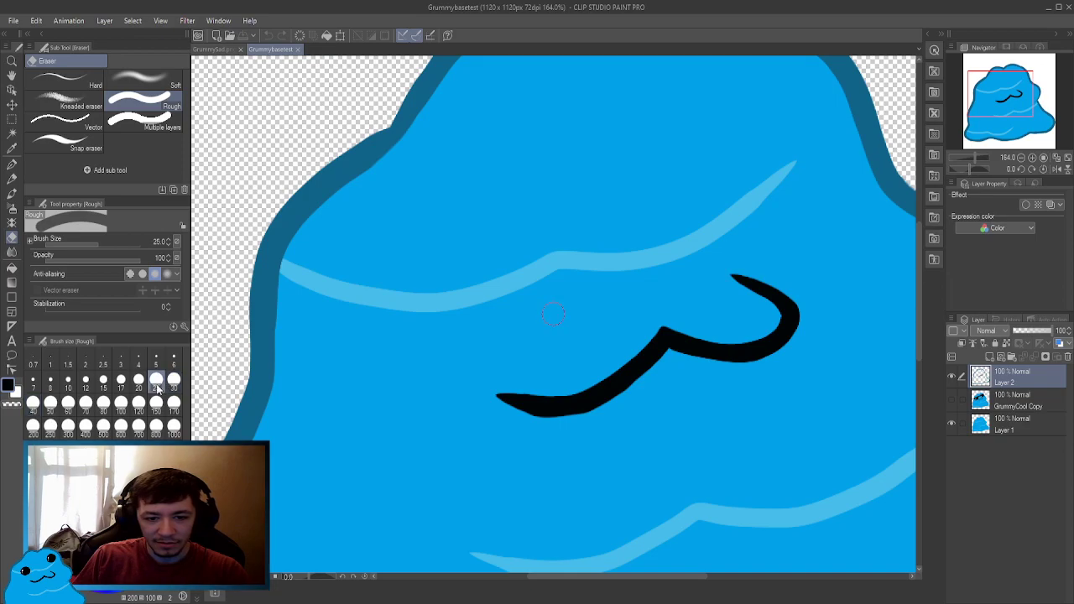
pyautogui.scroll(3, 415, 258)
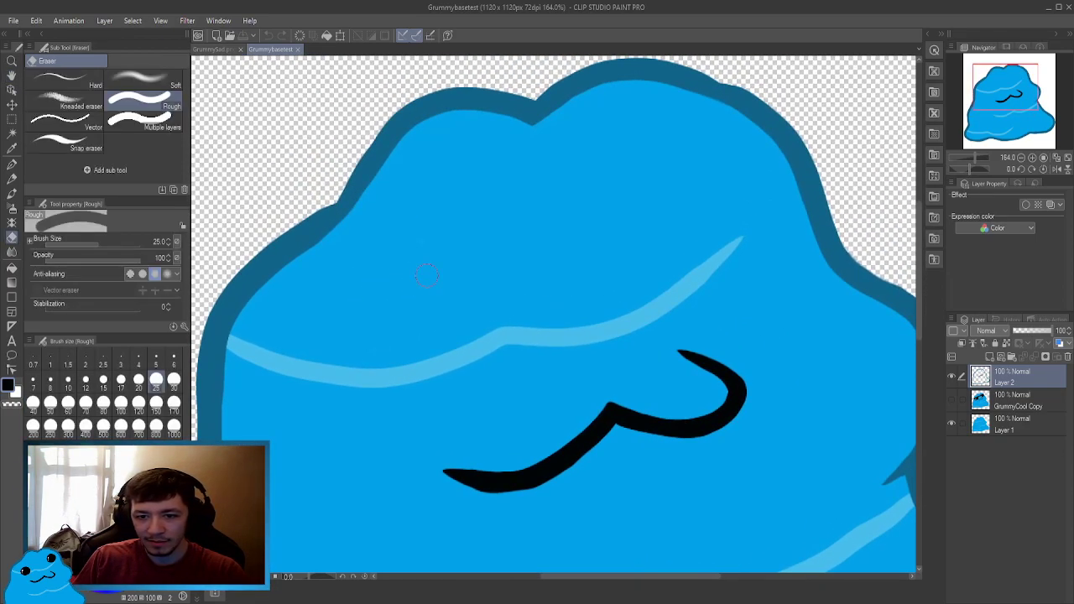
pyautogui.moveTo(426, 275); pyautogui.dragTo(436, 269)
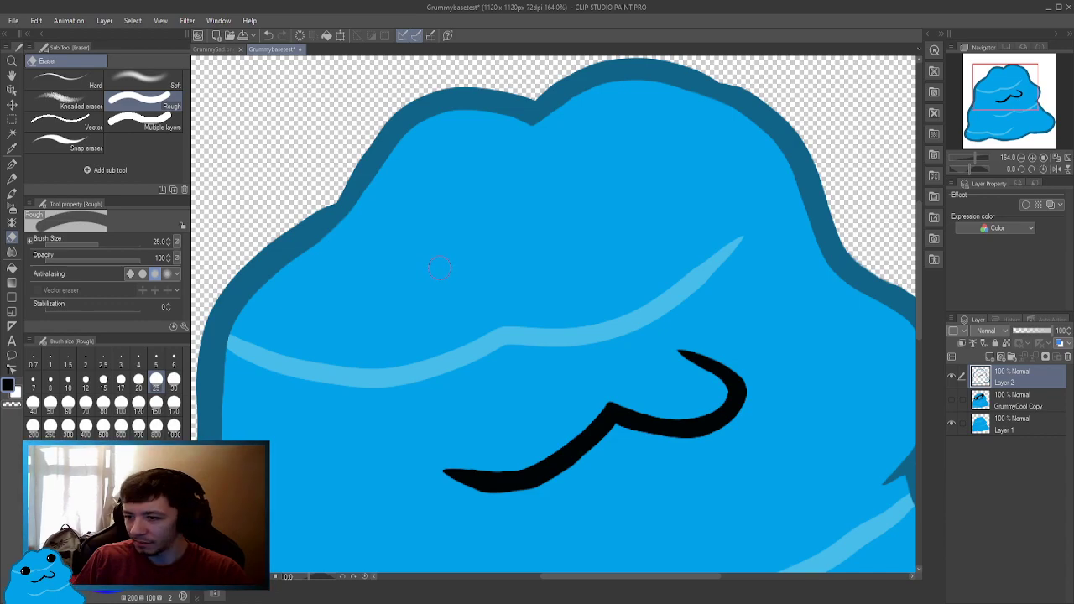
pyautogui.press('p')
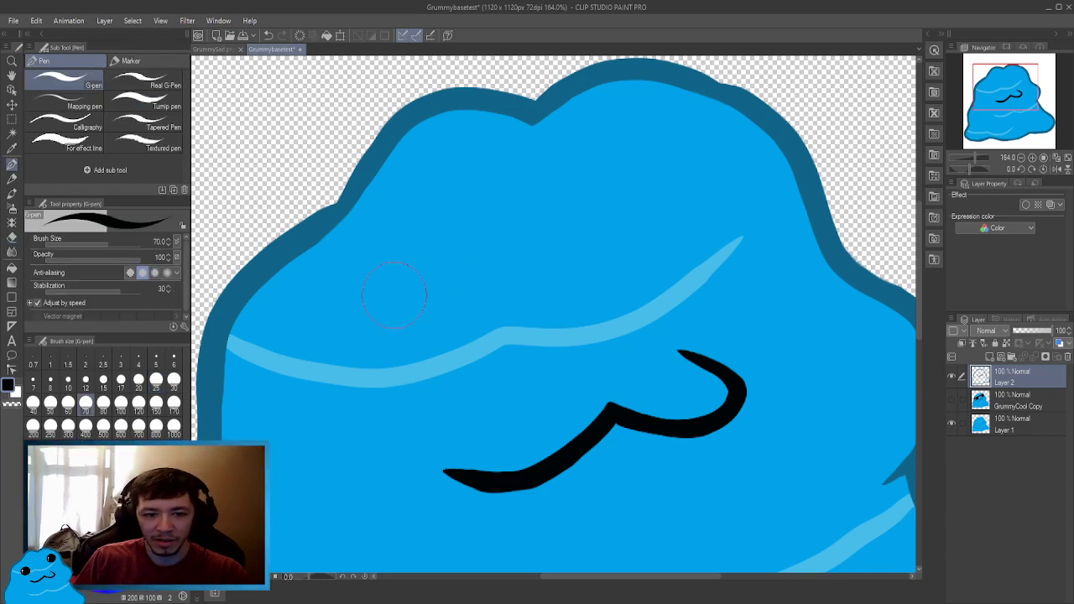
pyautogui.click(174, 381)
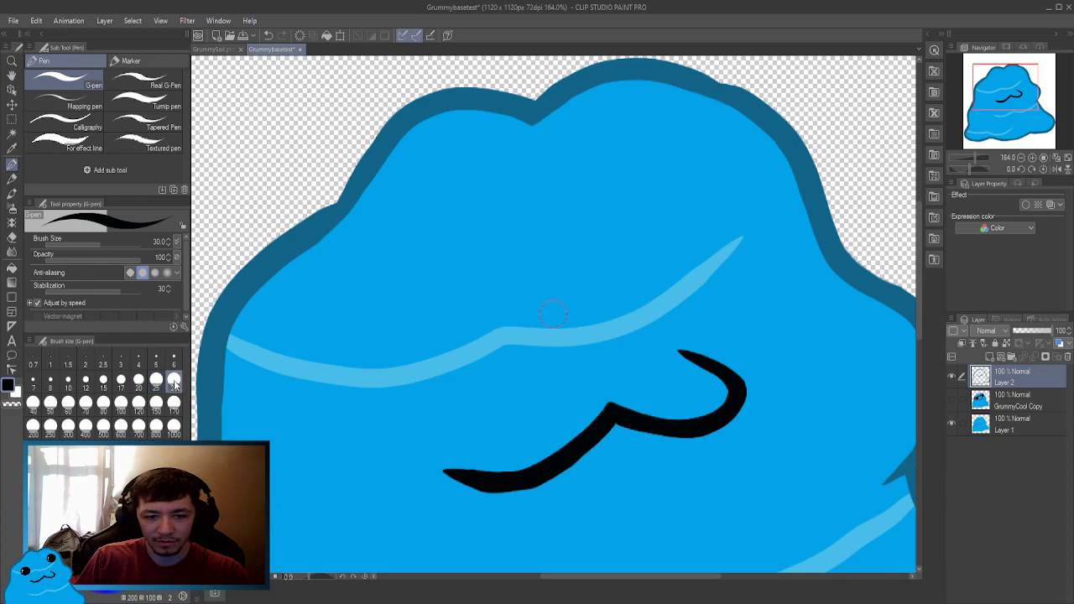
pyautogui.moveTo(359, 284)
pyautogui.mouseDown()
pyautogui.moveTo(403, 284)
pyautogui.moveTo(464, 239)
pyautogui.mouseUp()
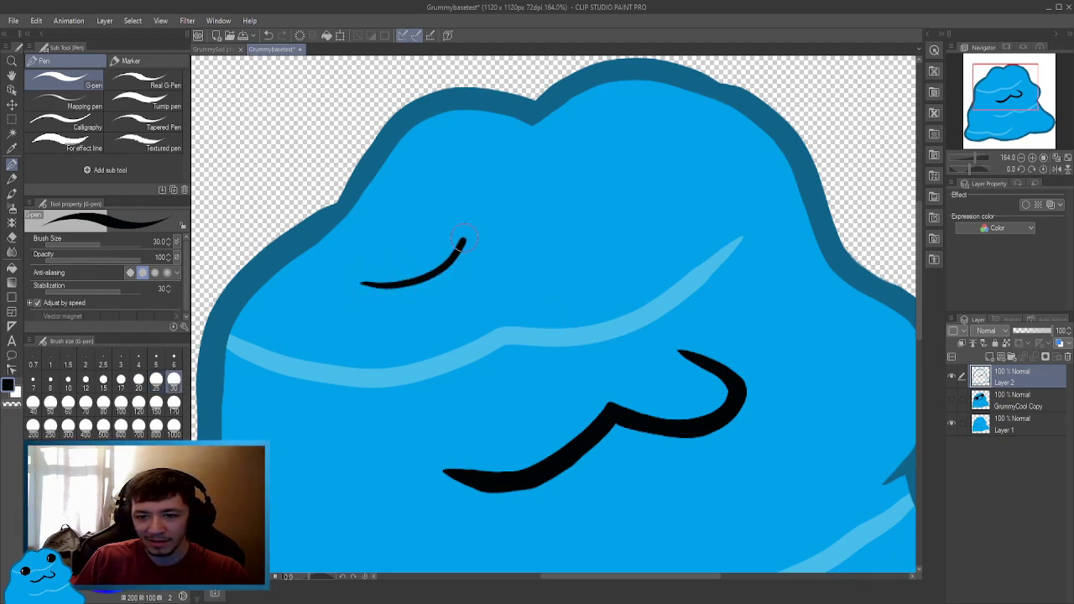
pyautogui.hotkey('ctrl', 'z')
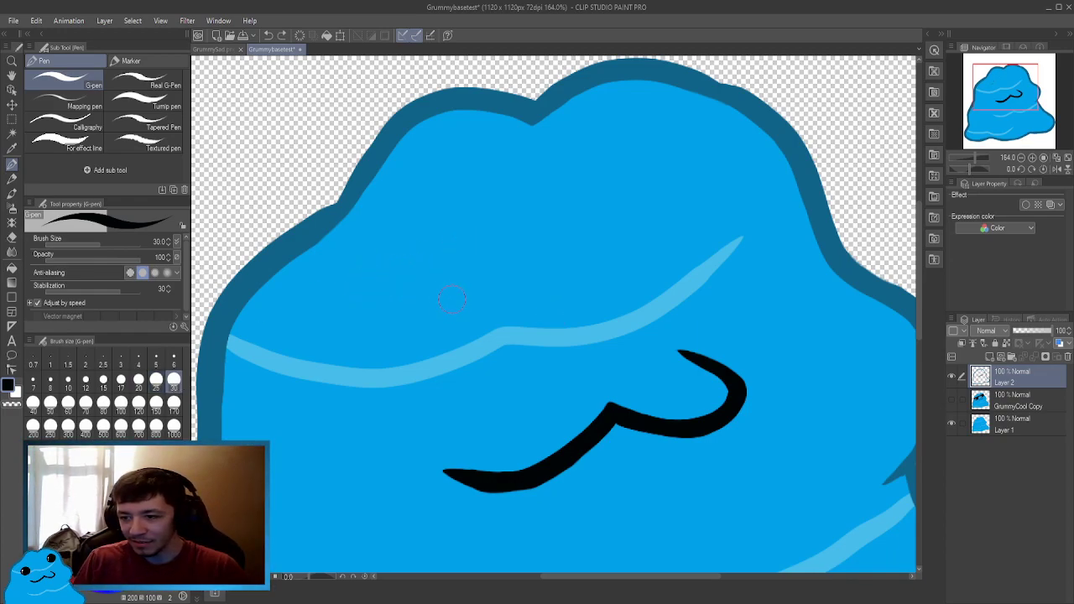
pyautogui.press('e')
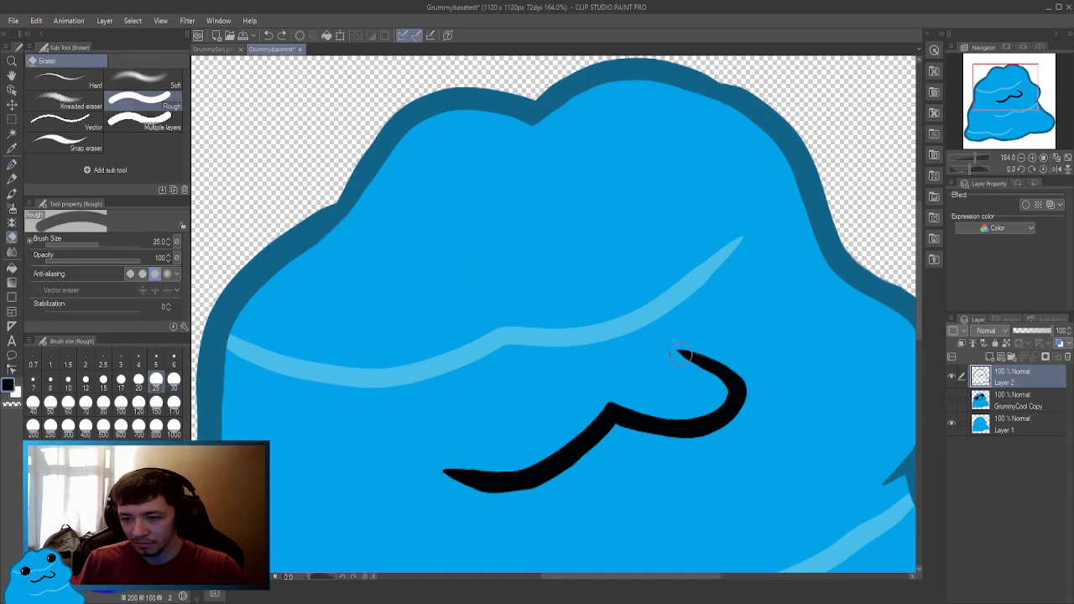
pyautogui.moveTo(682, 356)
pyautogui.mouseDown()
pyautogui.moveTo(734, 372)
pyautogui.moveTo(739, 395)
pyautogui.moveTo(696, 434)
pyautogui.mouseUp()
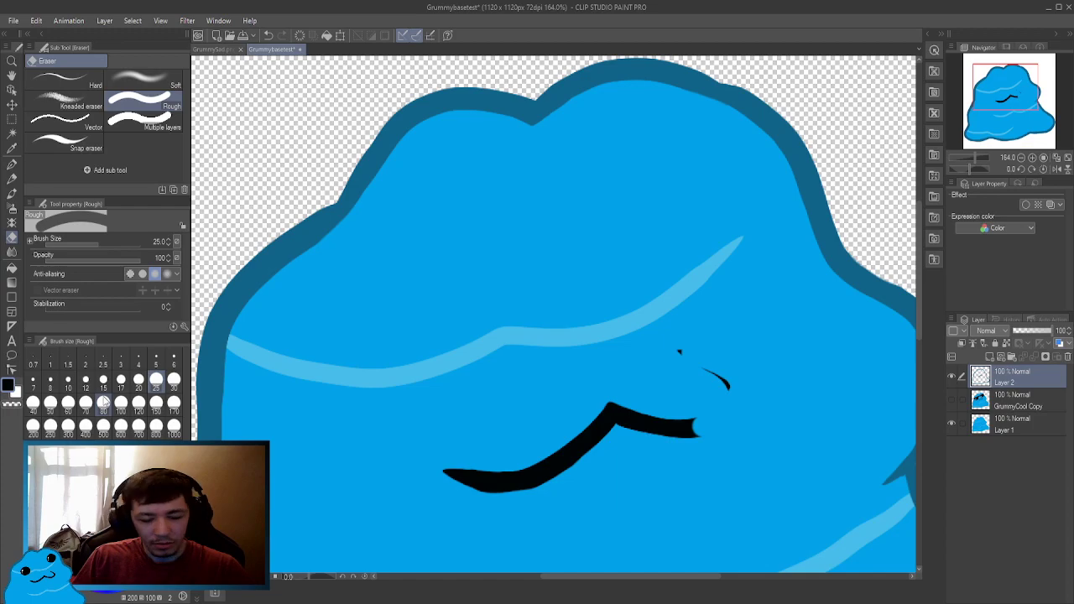
pyautogui.hotkey('ctrl', 'z')
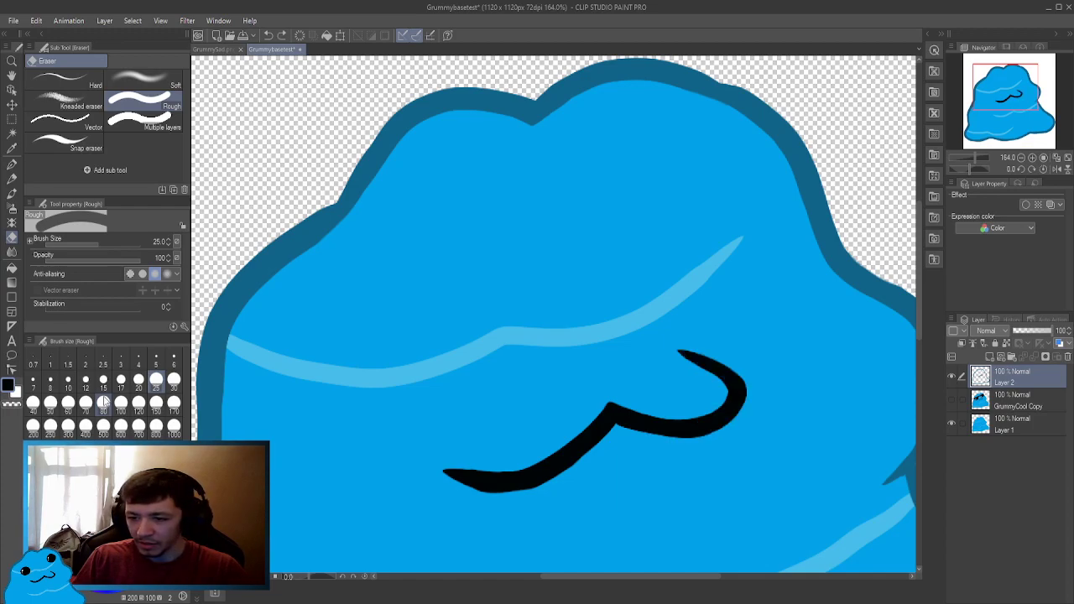
# Try drawing both closed eyes as curved black strokes with the G-pen at brush size 50.
pyautogui.press('p')
pyautogui.click(51, 402)
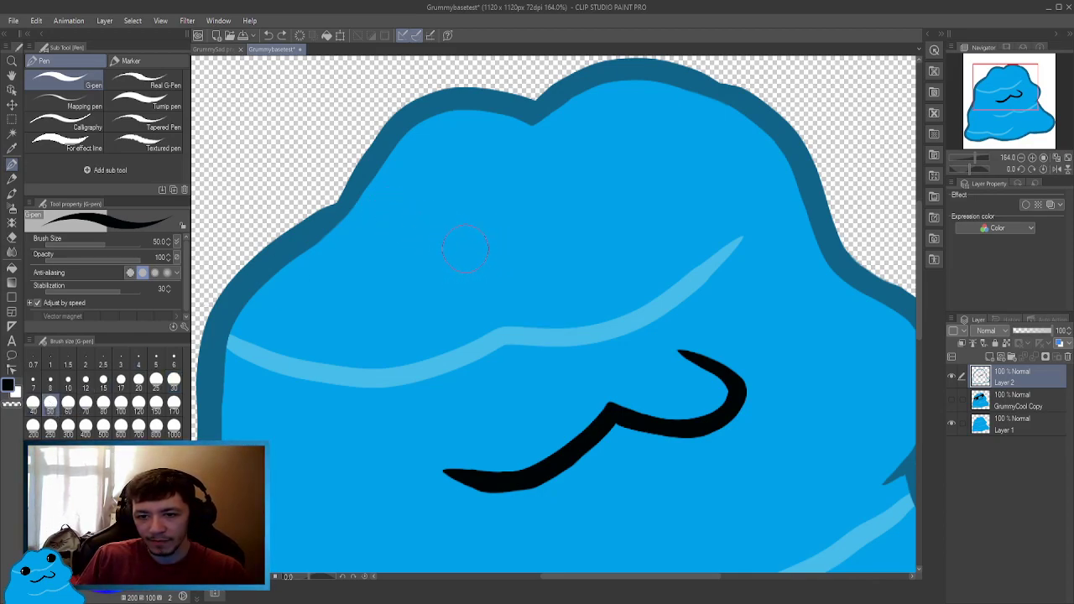
pyautogui.moveTo(466, 247)
pyautogui.mouseDown()
pyautogui.moveTo(406, 296)
pyautogui.moveTo(298, 305)
pyautogui.moveTo(424, 272)
pyautogui.moveTo(470, 237)
pyautogui.mouseUp()
pyautogui.hotkey('ctrl', 'z')
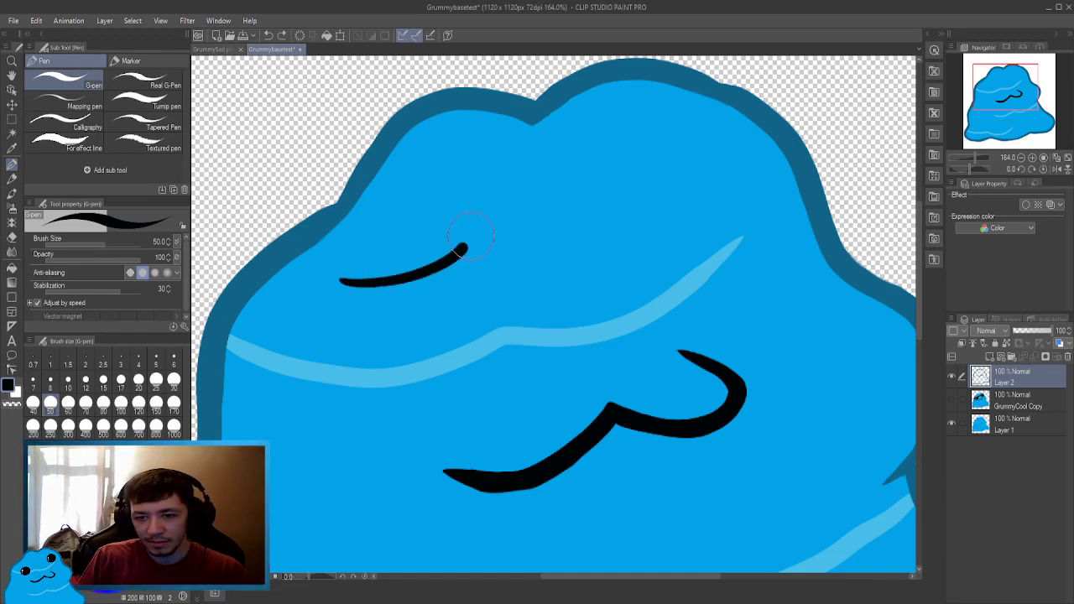
pyautogui.moveTo(616, 201)
pyautogui.mouseDown()
pyautogui.moveTo(662, 210)
pyautogui.moveTo(745, 177)
pyautogui.mouseUp()
# Try an open mouth by outlining a rounded shape beneath the middle of the smile and filling it black.
pyautogui.moveTo(602, 386); pyautogui.dragTo(562, 257)
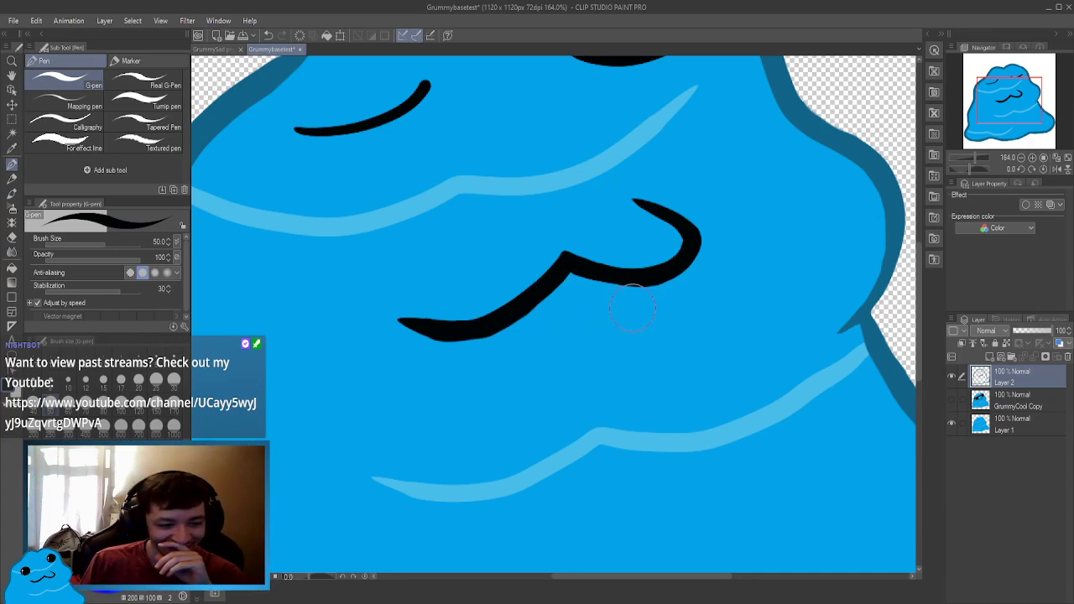
pyautogui.moveTo(631, 285)
pyautogui.mouseDown()
pyautogui.moveTo(616, 347)
pyautogui.moveTo(594, 361)
pyautogui.moveTo(557, 353)
pyautogui.moveTo(530, 304)
pyautogui.mouseUp()
pyautogui.press('g')
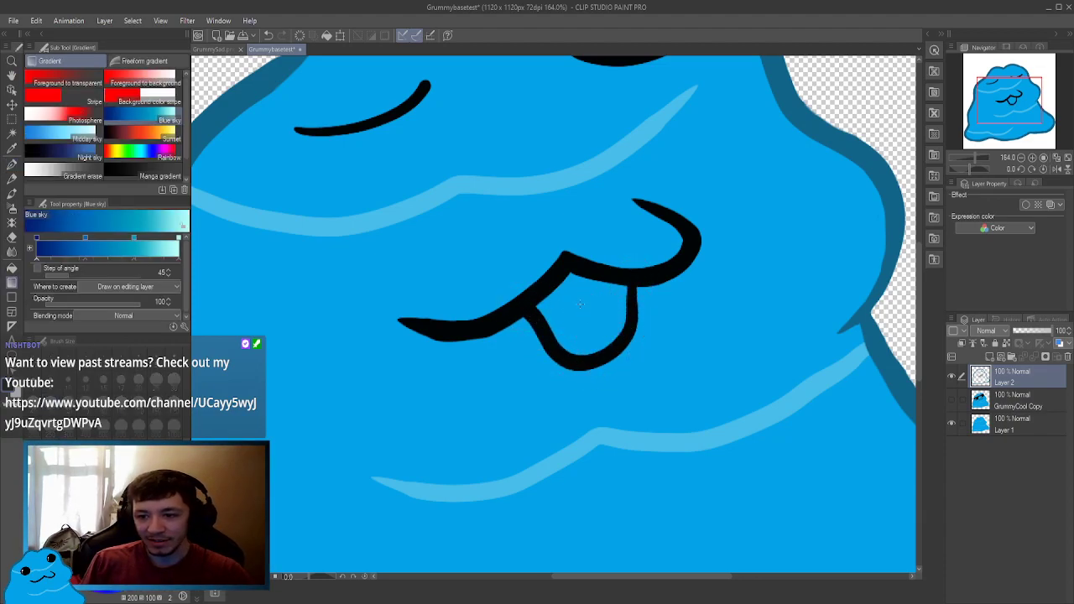
pyautogui.press('g')
pyautogui.click(582, 312)
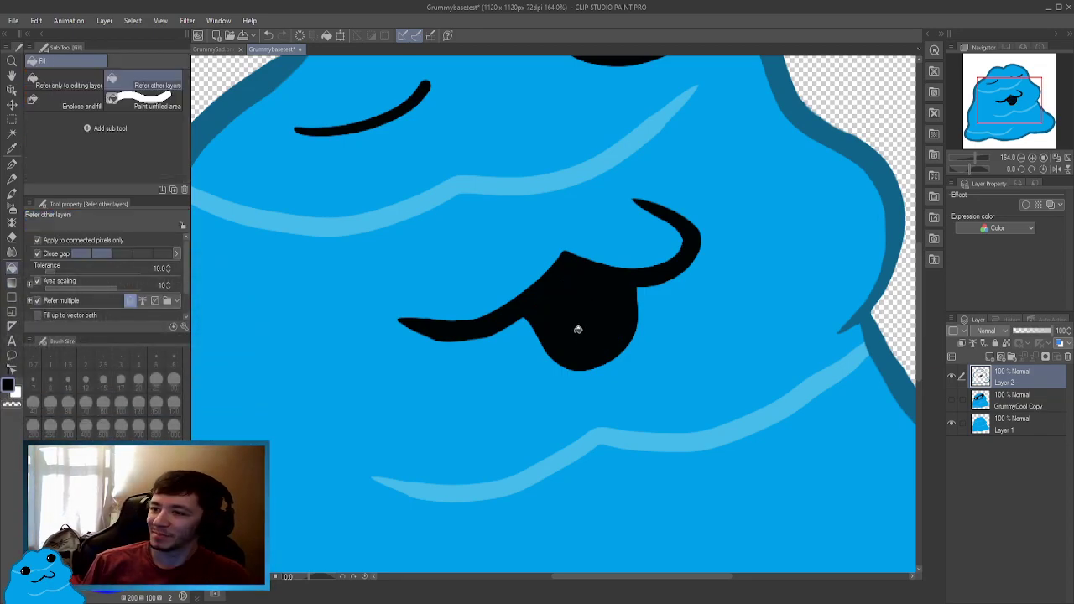
pyautogui.keyDown('alt'); pyautogui.click(585, 329); pyautogui.keyUp('alt')
pyautogui.keyDown('alt'); pyautogui.click(585, 329); pyautogui.keyUp('alt')
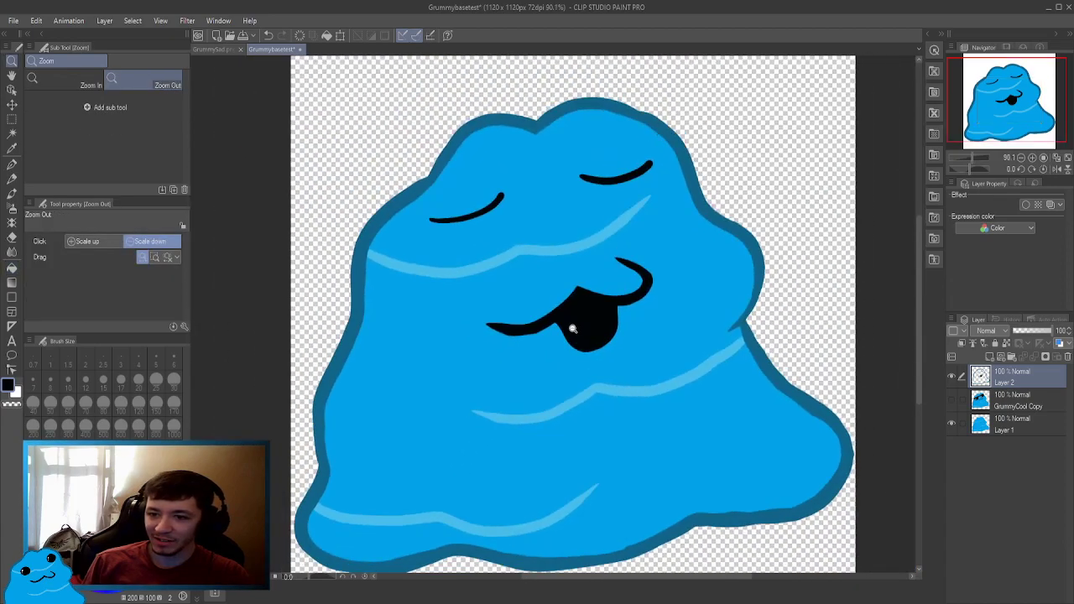
pyautogui.keyDown('alt'); pyautogui.click(580, 328); pyautogui.keyUp('alt')
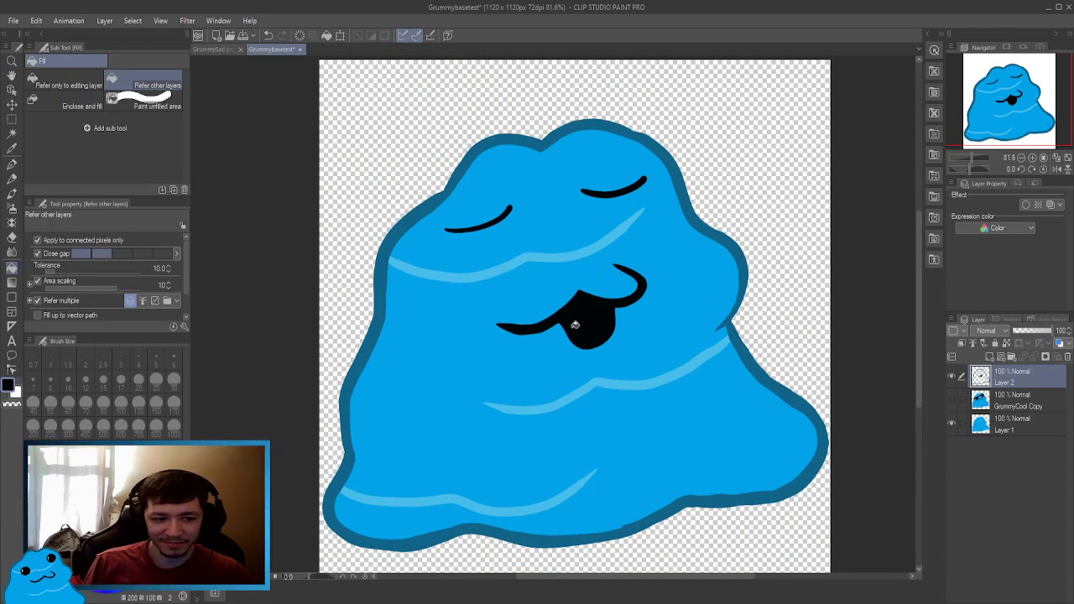
# Undo the mouth fill, the open-mouth outline and both closed-eye strokes.
pyautogui.hotkey('ctrl', 'z')
pyautogui.hotkey('ctrl', 'z')
pyautogui.hotkey('ctrl', 'z')
pyautogui.hotkey('ctrl', 'z')
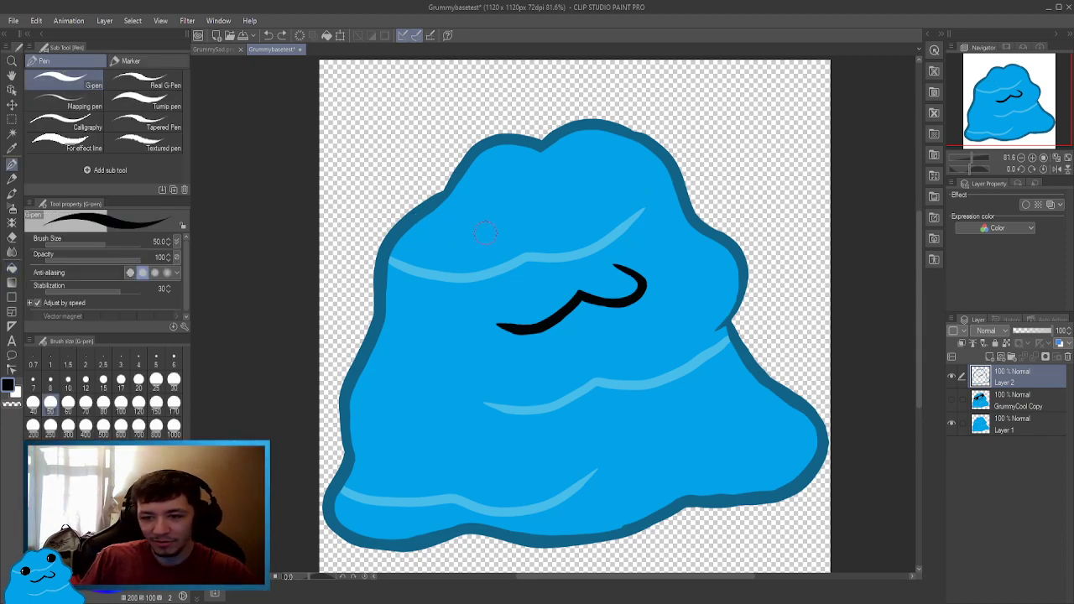
# Draw the right eye closed as a thick black upturned curve on Layer 2 with the G-pen at brush size 70.
pyautogui.press('p')
pyautogui.click(85, 403)
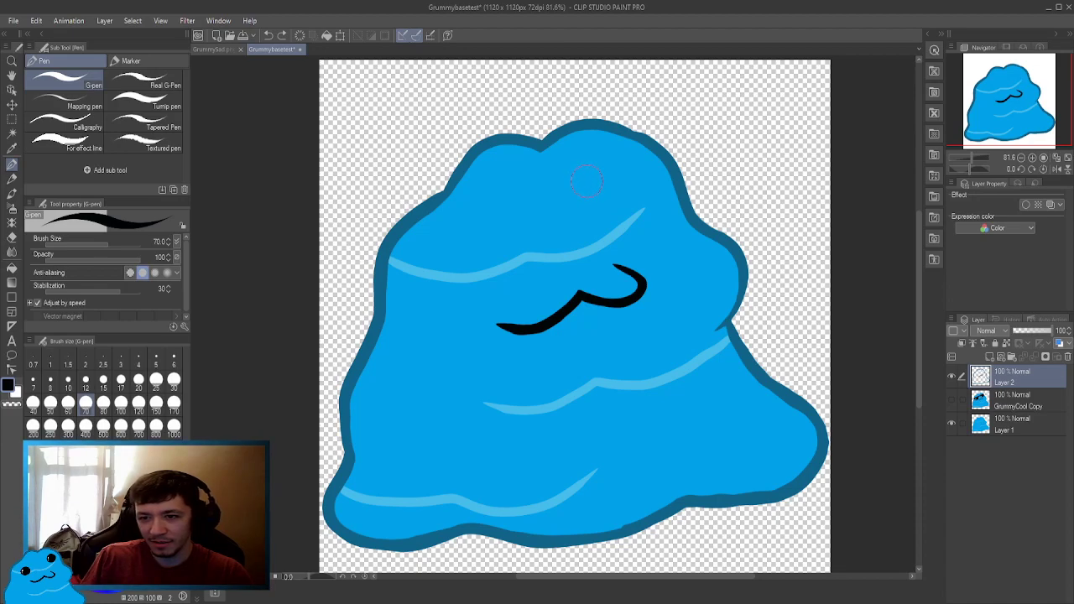
pyautogui.moveTo(587, 181); pyautogui.dragTo(641, 167)
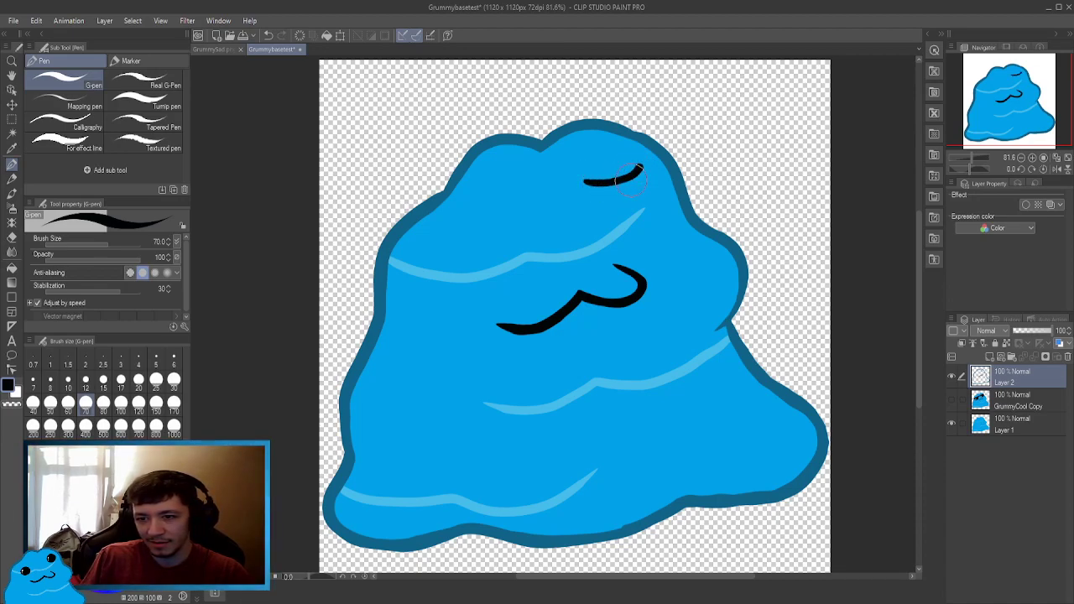
pyautogui.hotkey('ctrl', 'z')
pyautogui.moveTo(572, 173)
pyautogui.mouseDown()
pyautogui.moveTo(606, 177)
pyautogui.moveTo(638, 160)
pyautogui.mouseUp()
pyautogui.hotkey('ctrl', 'z')
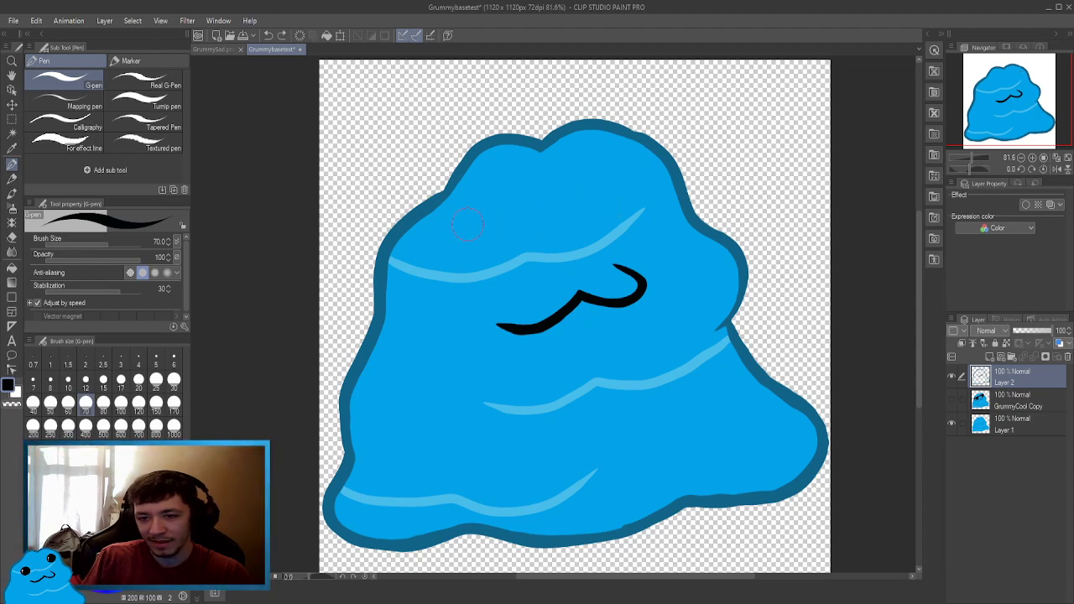
pyautogui.moveTo(579, 183); pyautogui.dragTo(639, 161)
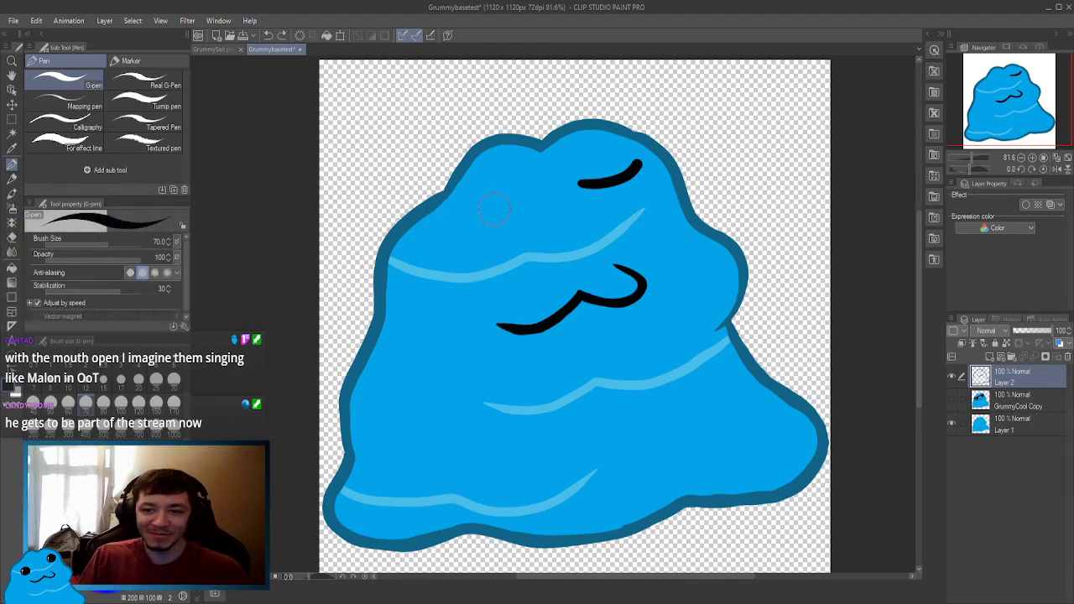
# Draw a matching closed left eye curve, undoing the first attempt and placing the stroke slightly lower.
pyautogui.moveTo(451, 211)
pyautogui.mouseDown()
pyautogui.moveTo(470, 216)
pyautogui.moveTo(509, 196)
pyautogui.mouseUp()
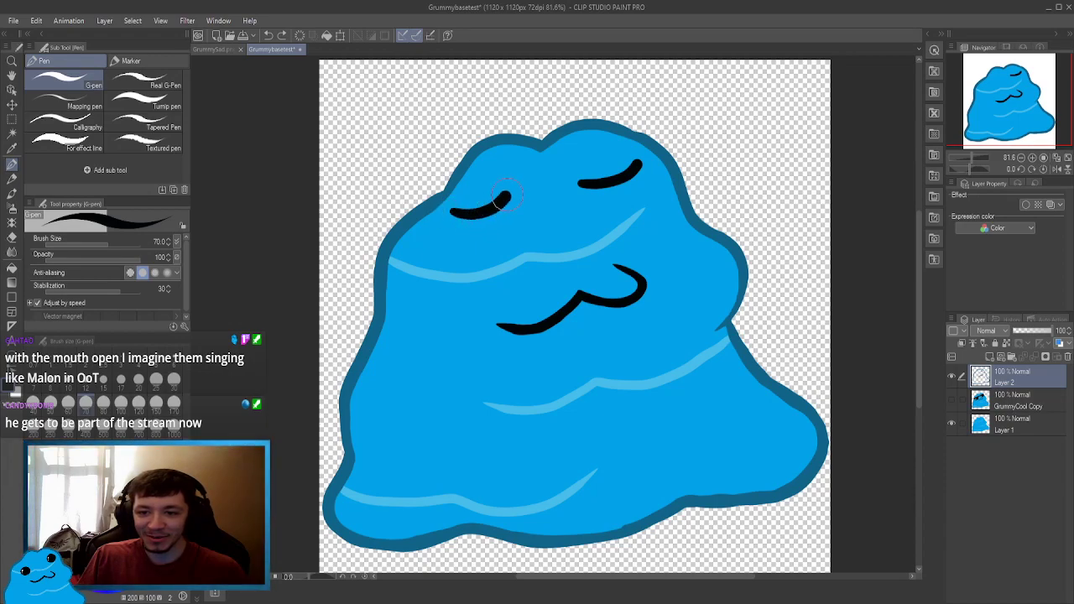
pyautogui.hotkey('ctrl', 'z')
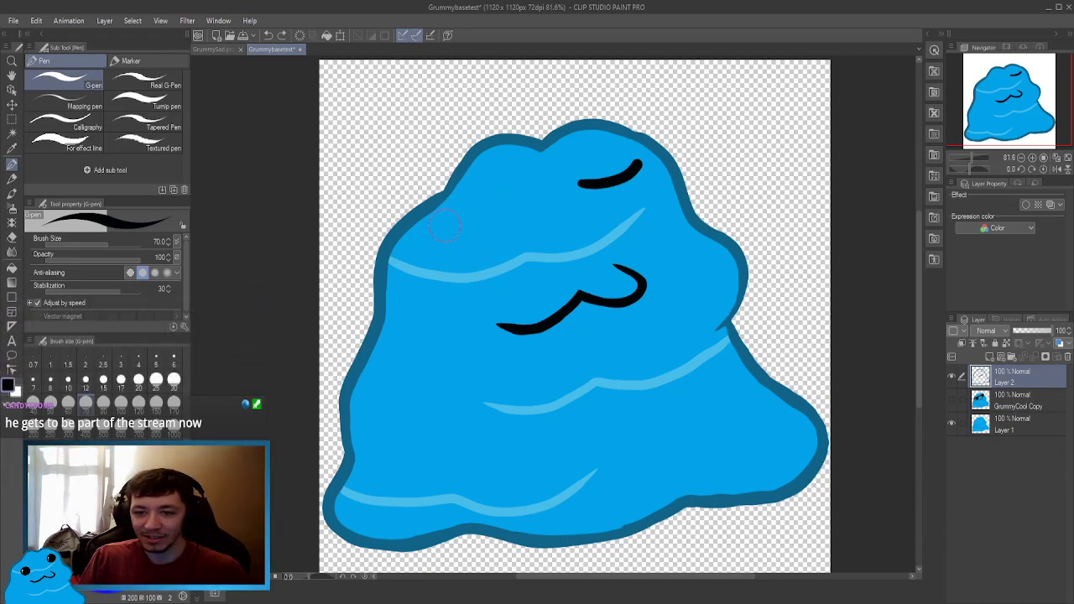
pyautogui.moveTo(443, 227); pyautogui.dragTo(502, 209)
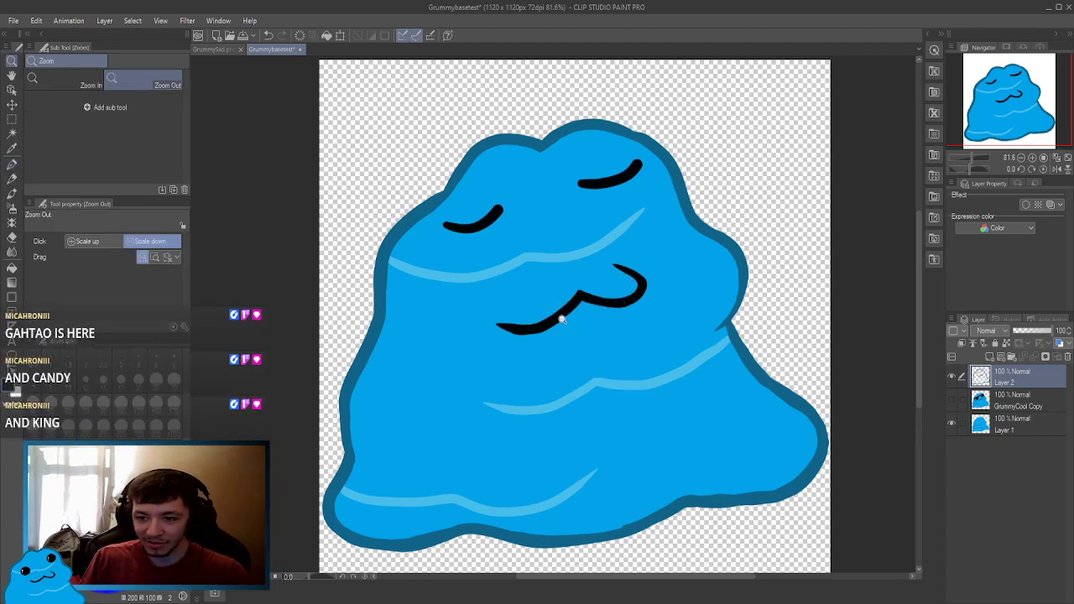
# Outline a small rounded open mouth beneath the middle of the smile with the size 70 G-pen and fill it black.
pyautogui.scroll(2, 562, 323)
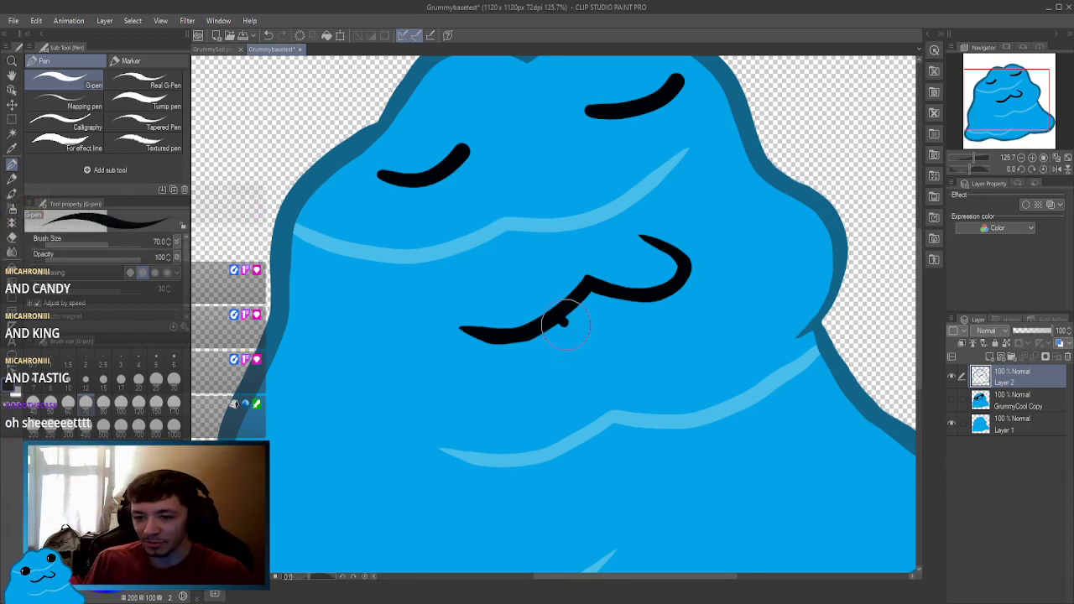
pyautogui.moveTo(565, 323)
pyautogui.mouseDown()
pyautogui.moveTo(598, 355)
pyautogui.moveTo(638, 325)
pyautogui.mouseUp()
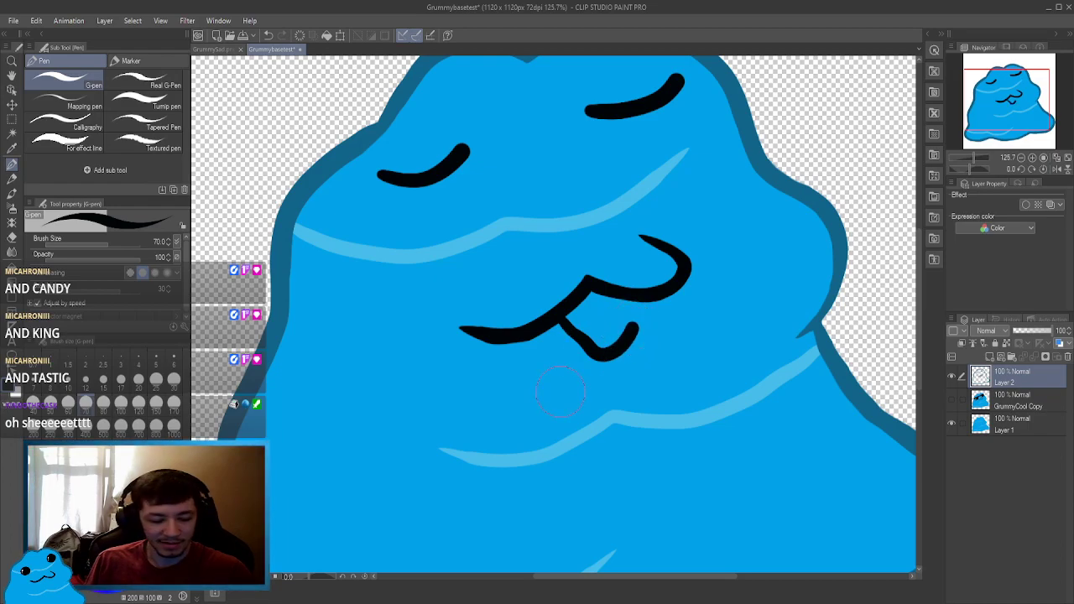
pyautogui.hotkey('ctrl', 'z')
pyautogui.moveTo(557, 322)
pyautogui.mouseDown()
pyautogui.moveTo(589, 347)
pyautogui.moveTo(626, 337)
pyautogui.moveTo(635, 297)
pyautogui.mouseUp()
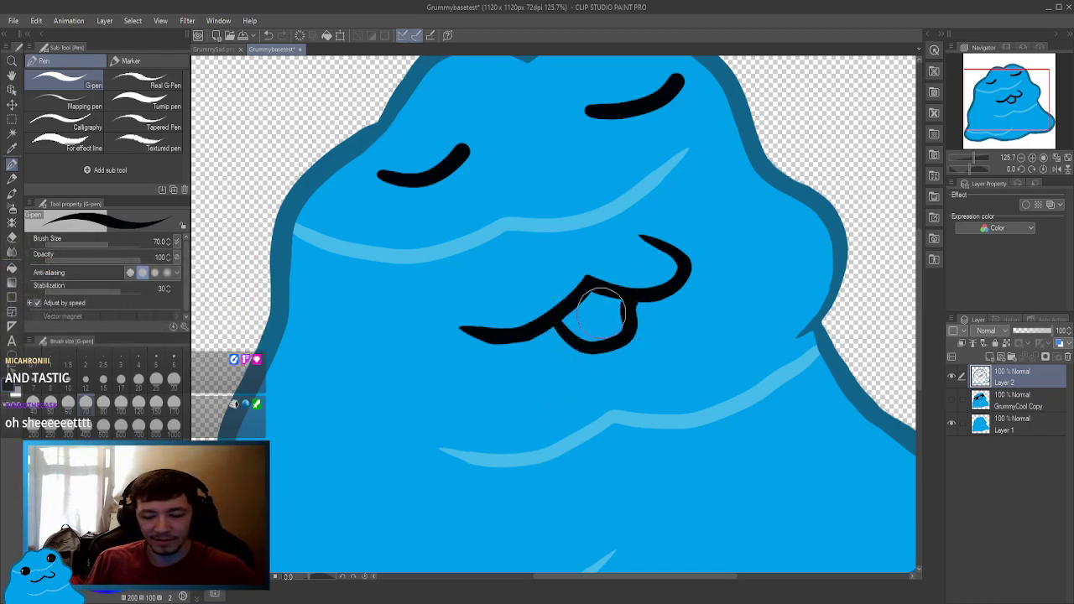
pyautogui.press('g')
pyautogui.click(602, 309)
pyautogui.hotkey('ctrl', 'alt', 'space')
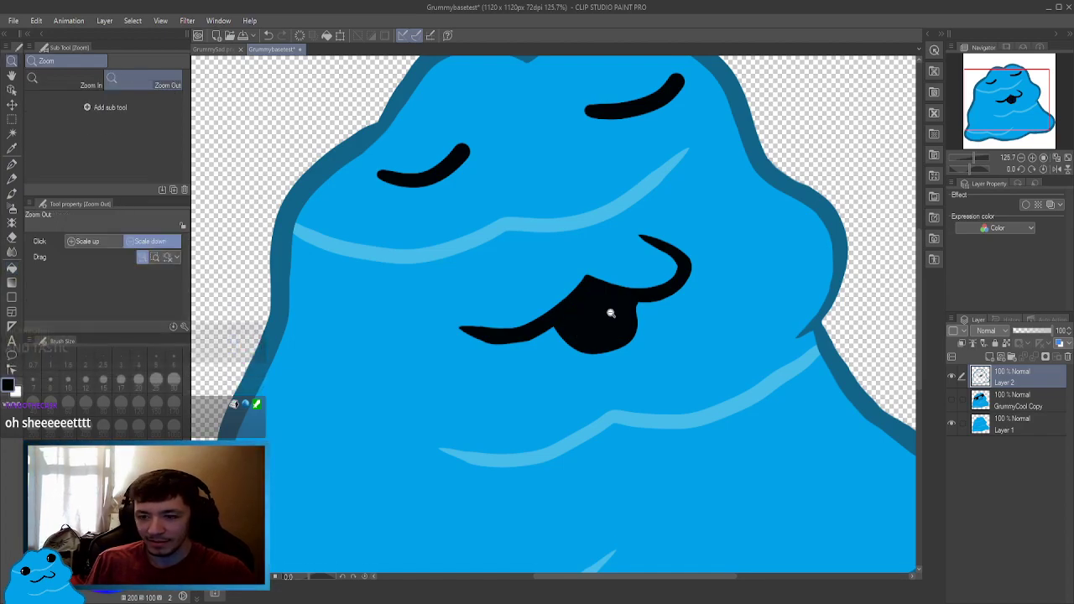
pyautogui.click(594, 314)
pyautogui.click(593, 314)
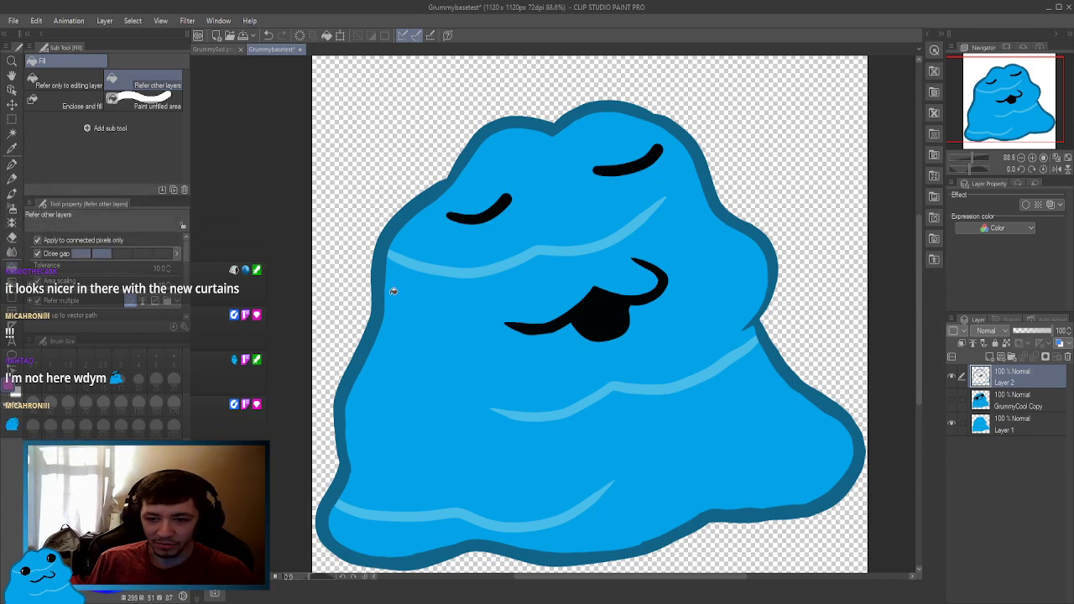
# Try short slanted pink blush strokes on the left cheek with the G-pen at brush size 15, and undo them.
pyautogui.press('p')
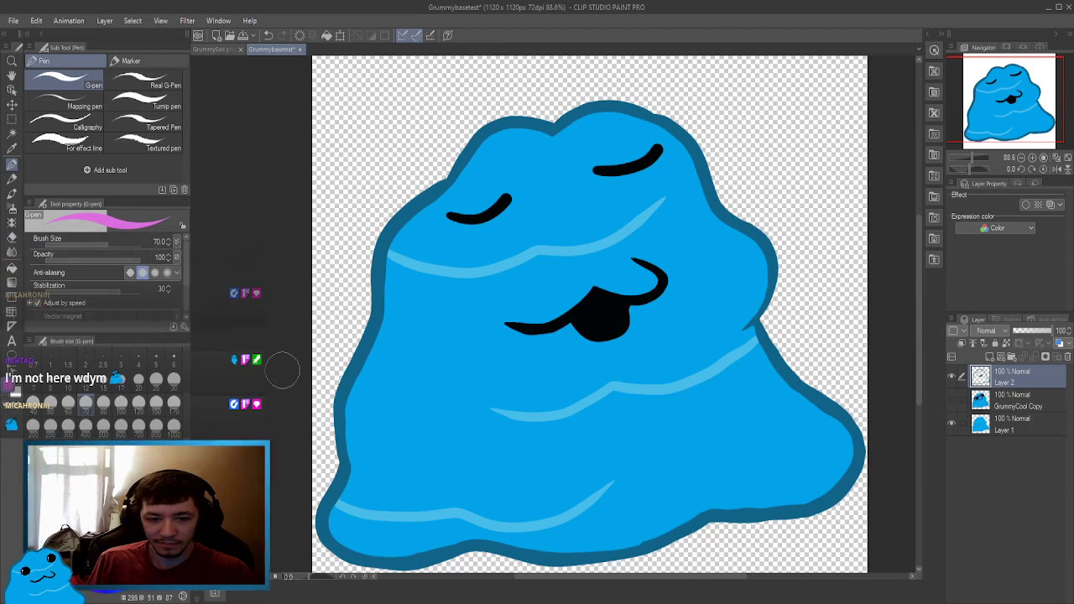
pyautogui.click(103, 382)
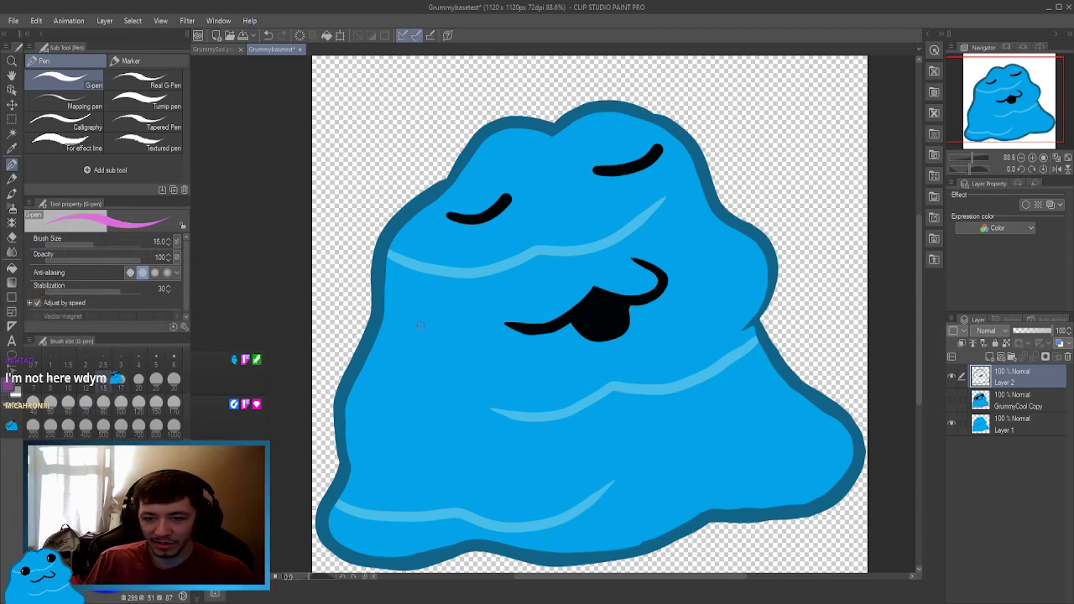
pyautogui.moveTo(420, 312)
pyautogui.mouseDown()
pyautogui.moveTo(426, 329)
pyautogui.moveTo(450, 322)
pyautogui.mouseUp()
pyautogui.moveTo(454, 303); pyautogui.dragTo(461, 319)
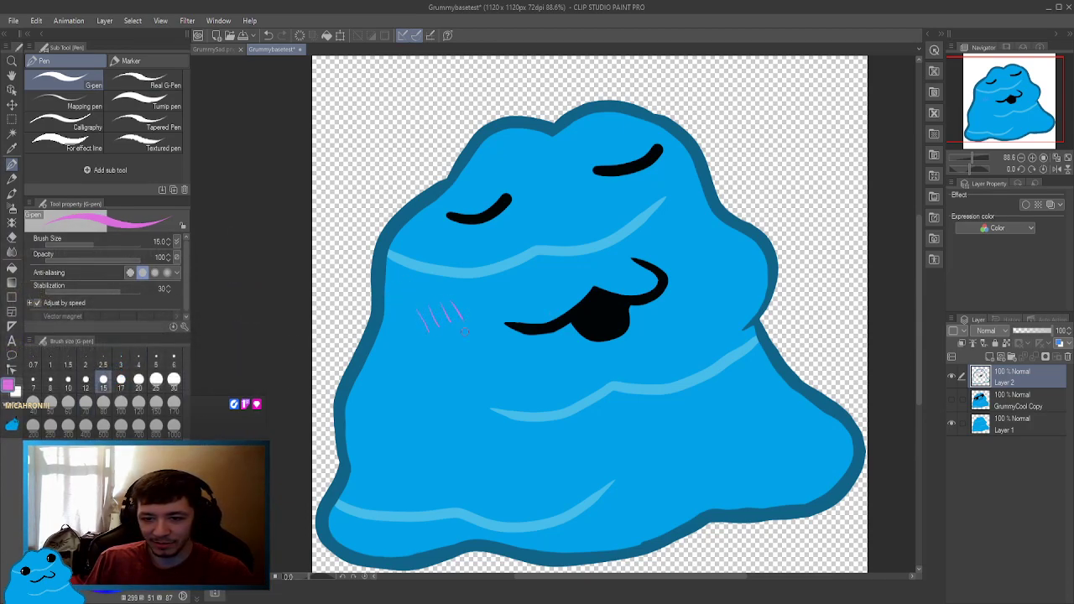
pyautogui.hotkey('ctrl', 'z')
pyautogui.hotkey('ctrl', 'z')
pyautogui.hotkey('ctrl', 'z')
pyautogui.hotkey('ctrl', 'z')
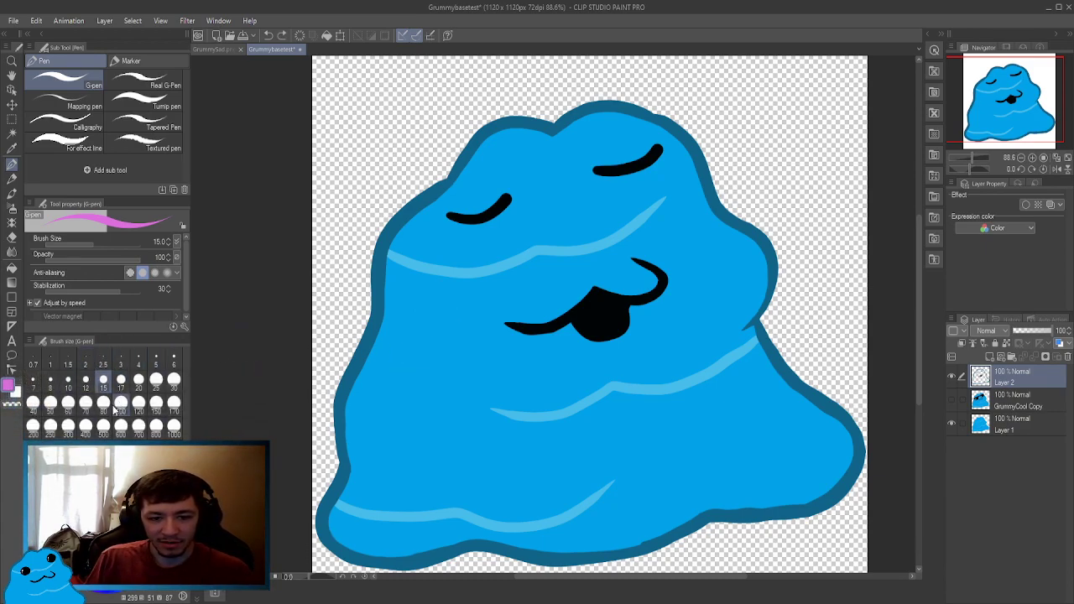
# Draw short slanted pink blush strokes with small cross strokes on both cheeks using the G-pen at brush size 30.
pyautogui.click(174, 381)
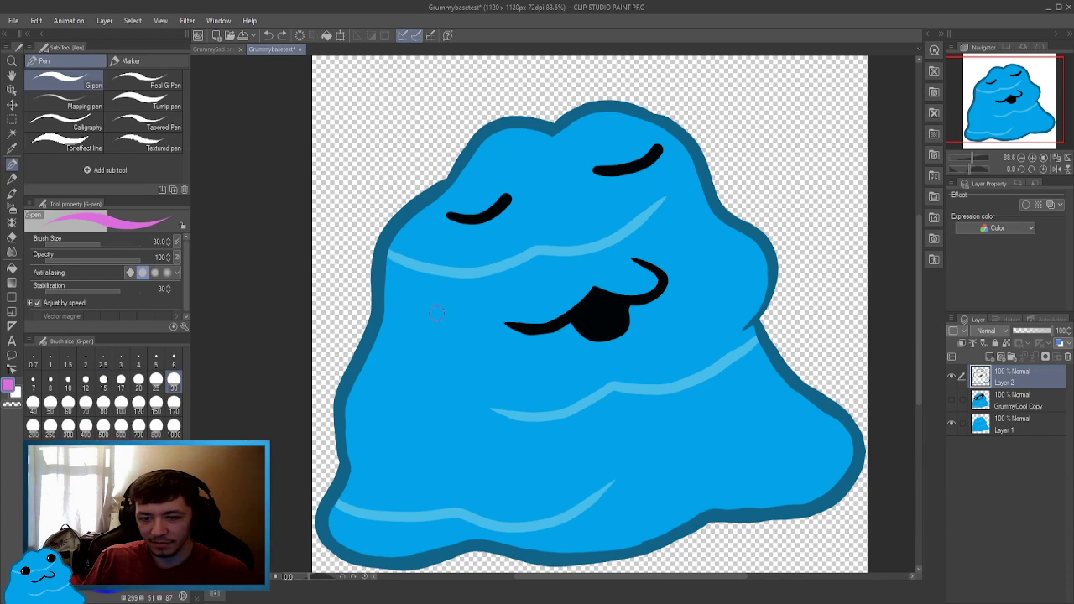
pyautogui.moveTo(425, 308)
pyautogui.mouseDown()
pyautogui.moveTo(420, 332)
pyautogui.moveTo(436, 327)
pyautogui.mouseUp()
pyautogui.moveTo(449, 297)
pyautogui.mouseDown()
pyautogui.moveTo(444, 324)
pyautogui.moveTo(467, 318)
pyautogui.mouseUp()
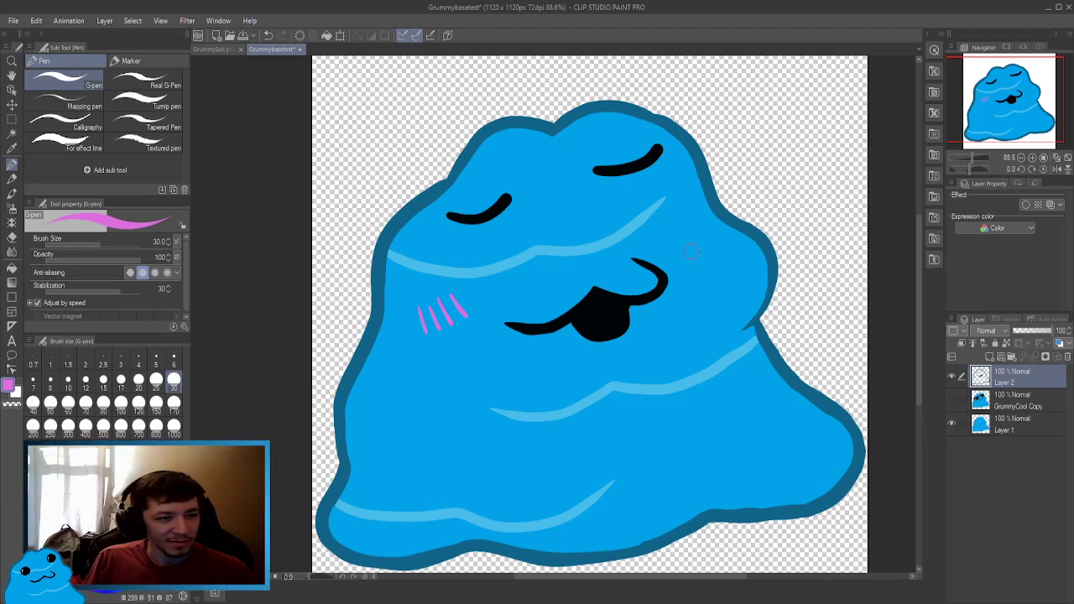
pyautogui.moveTo(672, 242)
pyautogui.mouseDown()
pyautogui.moveTo(678, 260)
pyautogui.moveTo(703, 241)
pyautogui.moveTo(721, 244)
pyautogui.mouseUp()
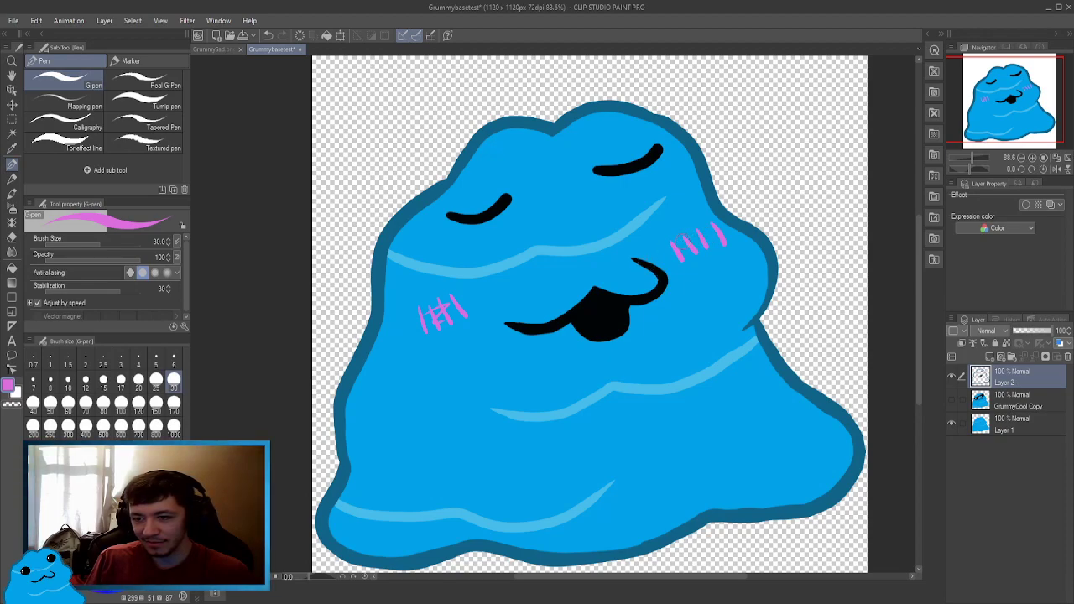
pyautogui.moveTo(702, 236); pyautogui.dragTo(686, 253)
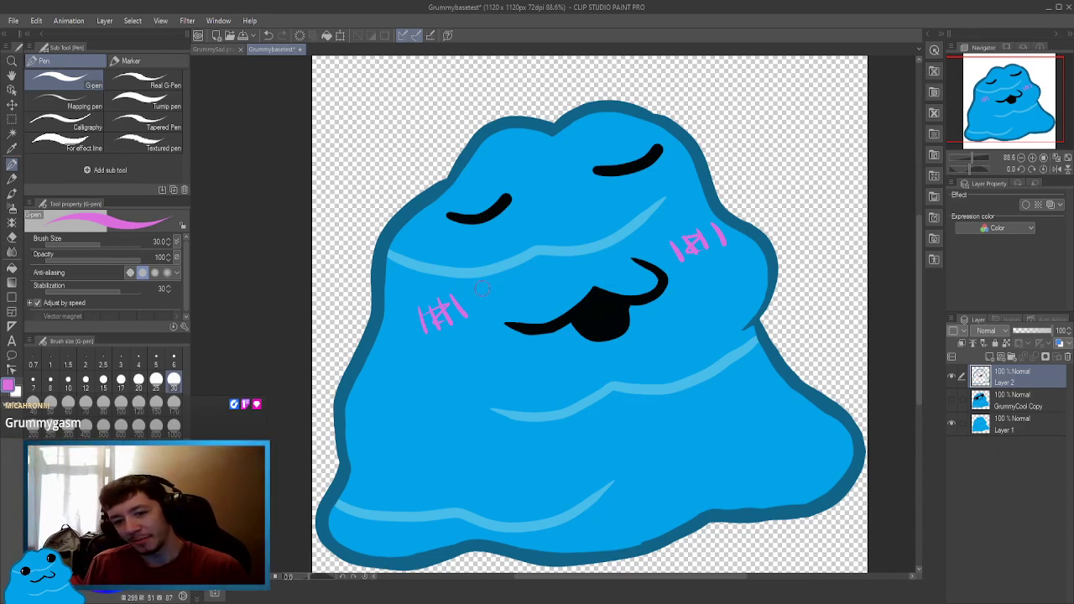
# Sample the mouth's black and draw two thick arm lines below the cheeks with the G-pen at brush size 70.
pyautogui.keyDown('alt'); pyautogui.click(616, 309); pyautogui.keyUp('alt')
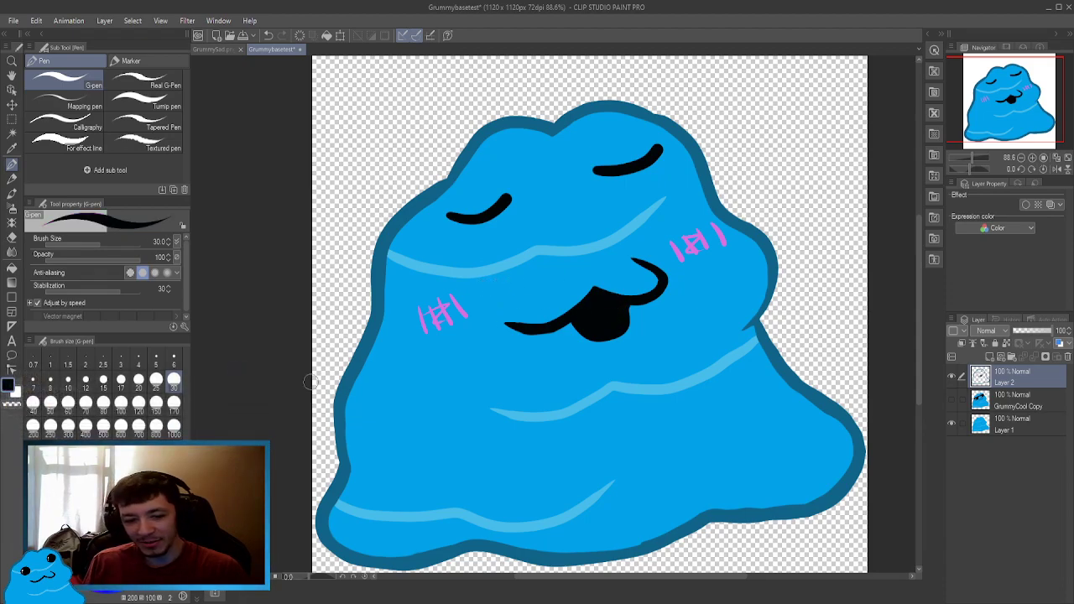
pyautogui.click(86, 401)
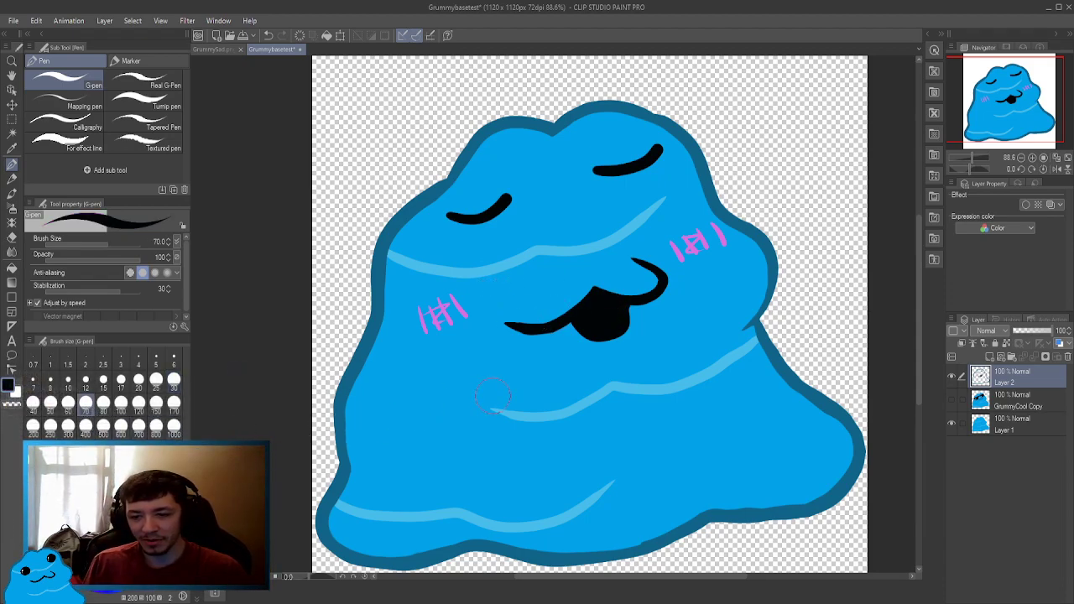
pyautogui.moveTo(558, 359)
pyautogui.mouseDown()
pyautogui.moveTo(494, 391)
pyautogui.moveTo(388, 398)
pyautogui.mouseUp()
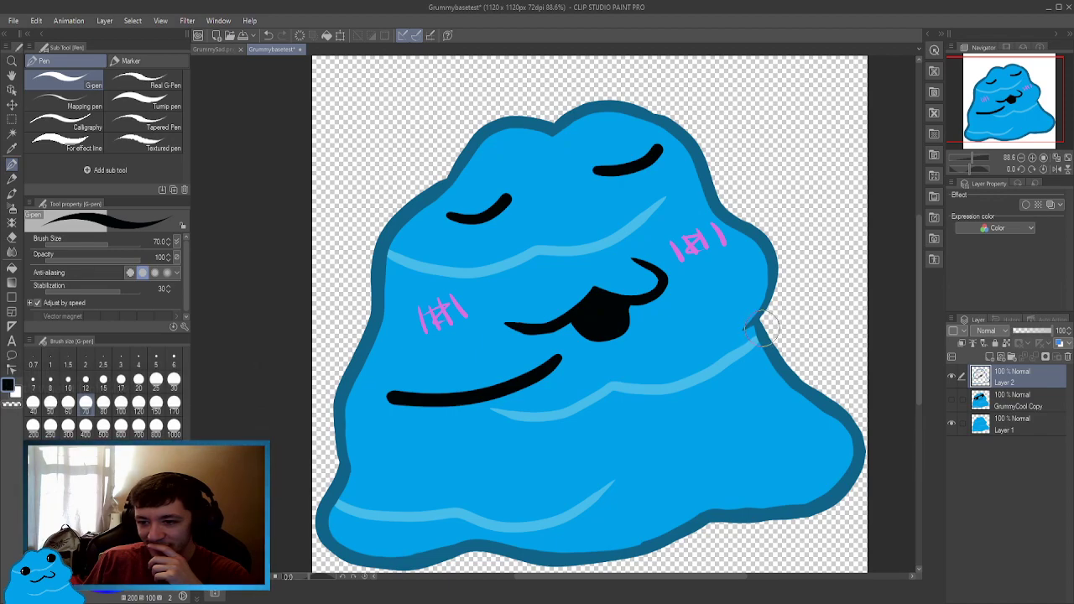
pyautogui.moveTo(762, 329); pyautogui.dragTo(695, 321)
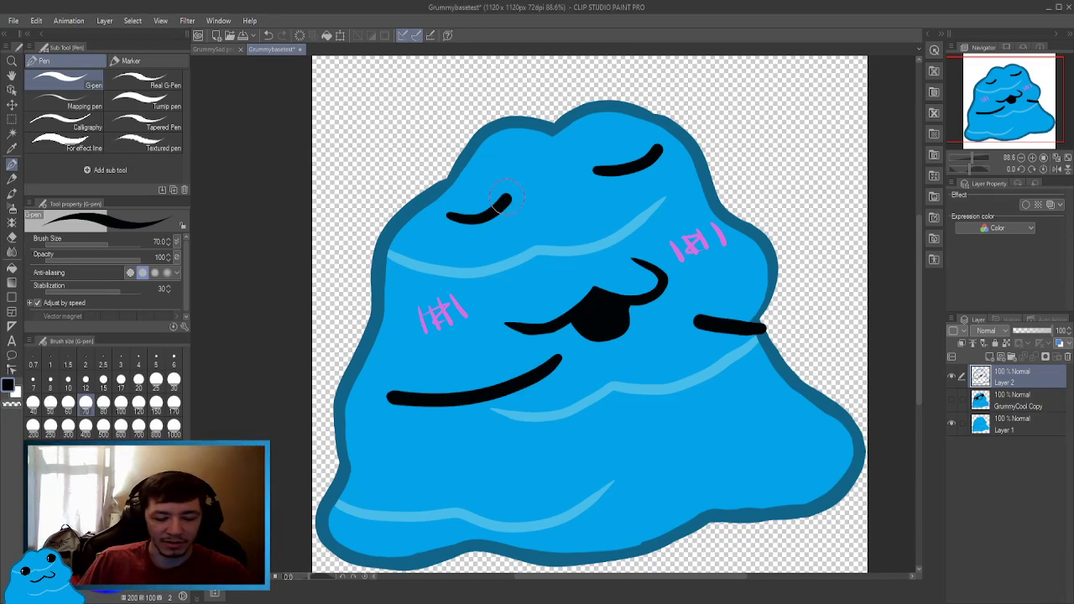
# Erase both closed eye curves with the Rough eraser at size 25.
pyautogui.press('e')
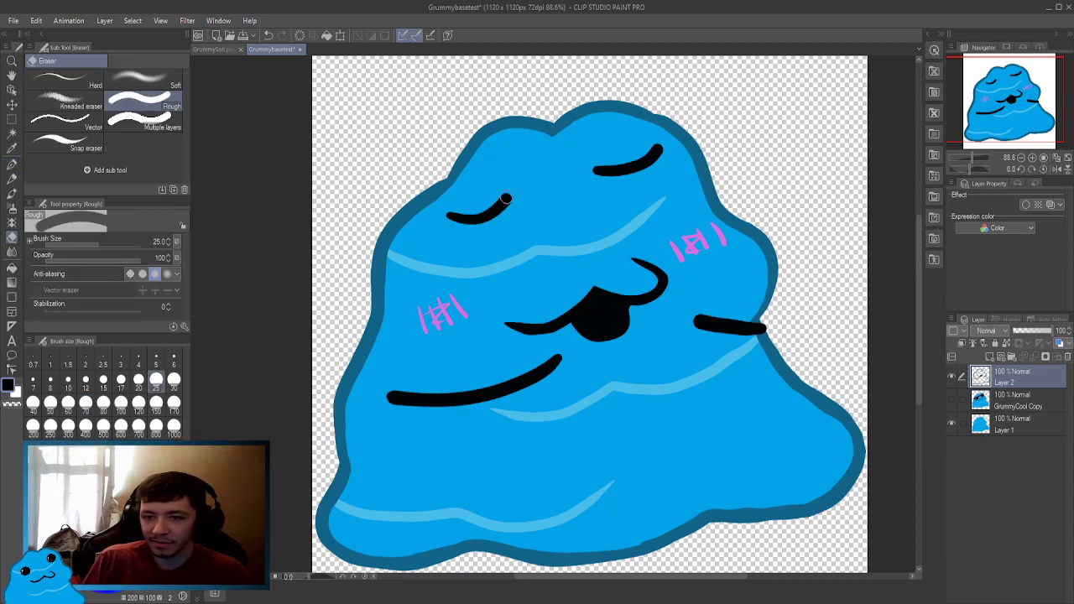
pyautogui.moveTo(506, 198)
pyautogui.mouseDown()
pyautogui.moveTo(485, 220)
pyautogui.moveTo(448, 216)
pyautogui.mouseUp()
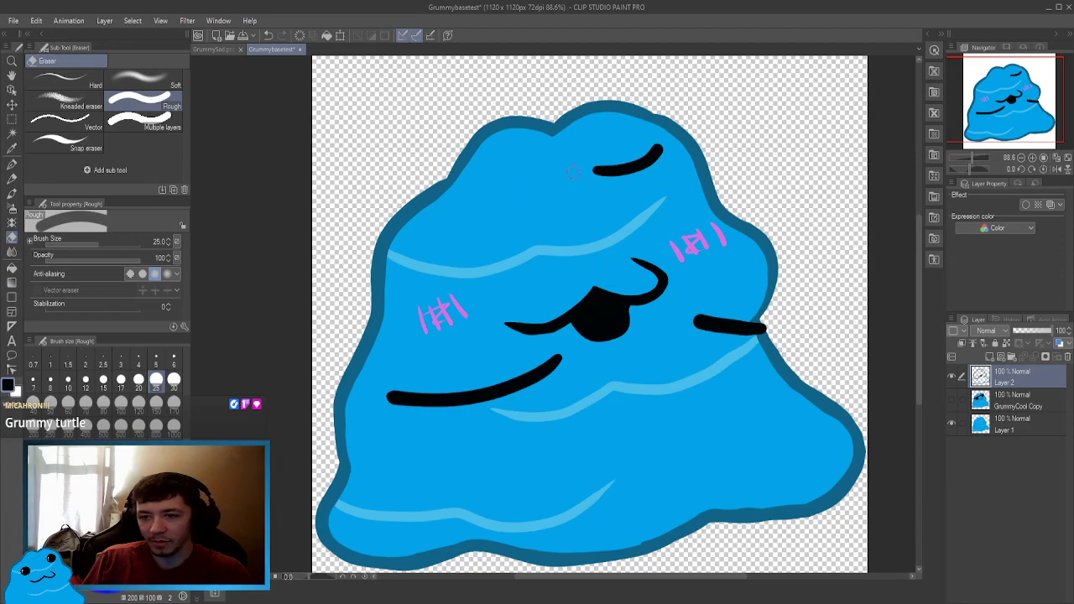
pyautogui.moveTo(572, 171)
pyautogui.mouseDown()
pyautogui.moveTo(598, 185)
pyautogui.moveTo(613, 165)
pyautogui.moveTo(641, 174)
pyautogui.moveTo(658, 151)
pyautogui.mouseUp()
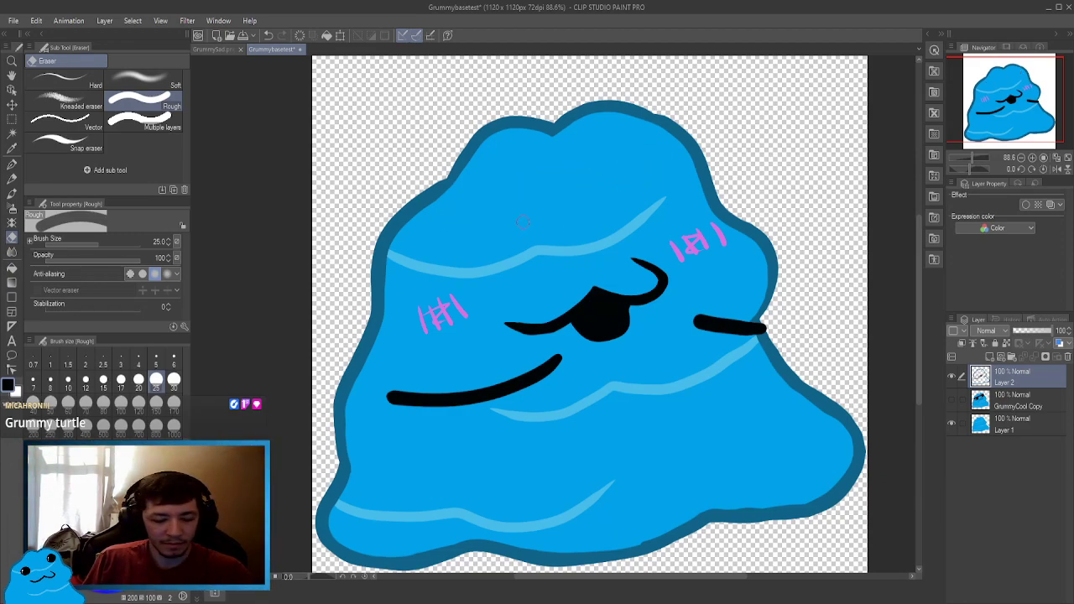
# Draw two black U-shaped closed eyes with the G-pen at brush size 50, undoing the thinner size 25 attempt first.
pyautogui.press('p')
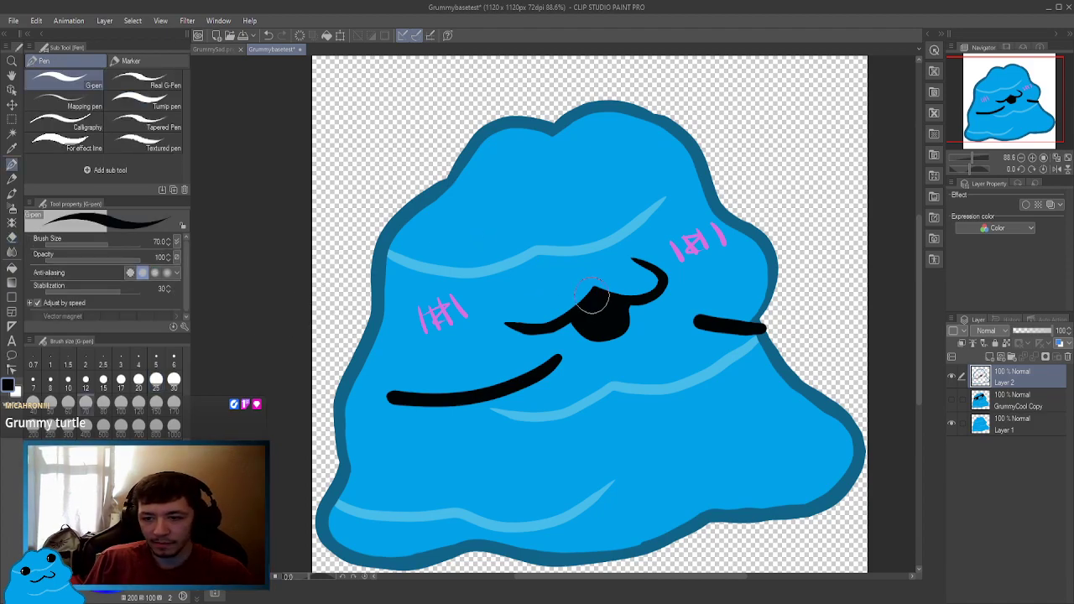
pyautogui.click(155, 383)
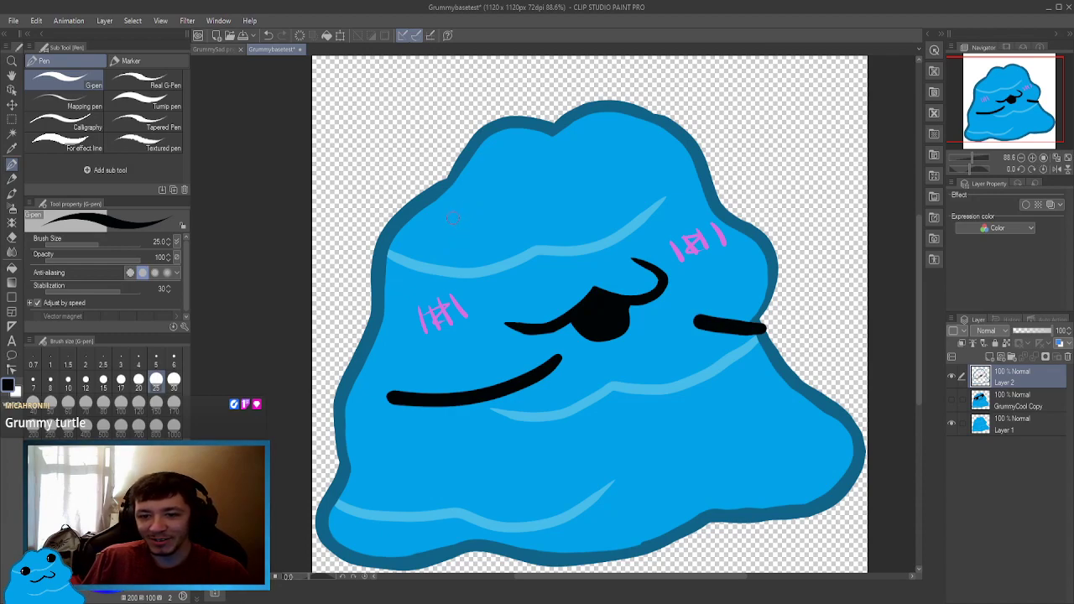
pyautogui.moveTo(447, 215)
pyautogui.mouseDown()
pyautogui.moveTo(489, 224)
pyautogui.moveTo(493, 196)
pyautogui.mouseUp()
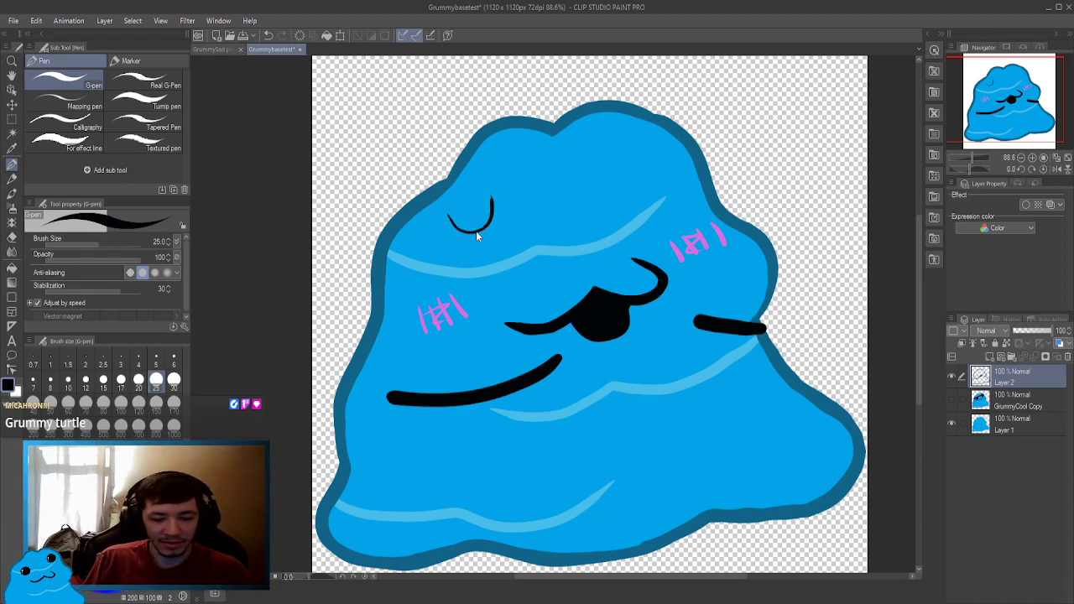
pyautogui.hotkey('ctrl', 'z')
pyautogui.click(50, 402)
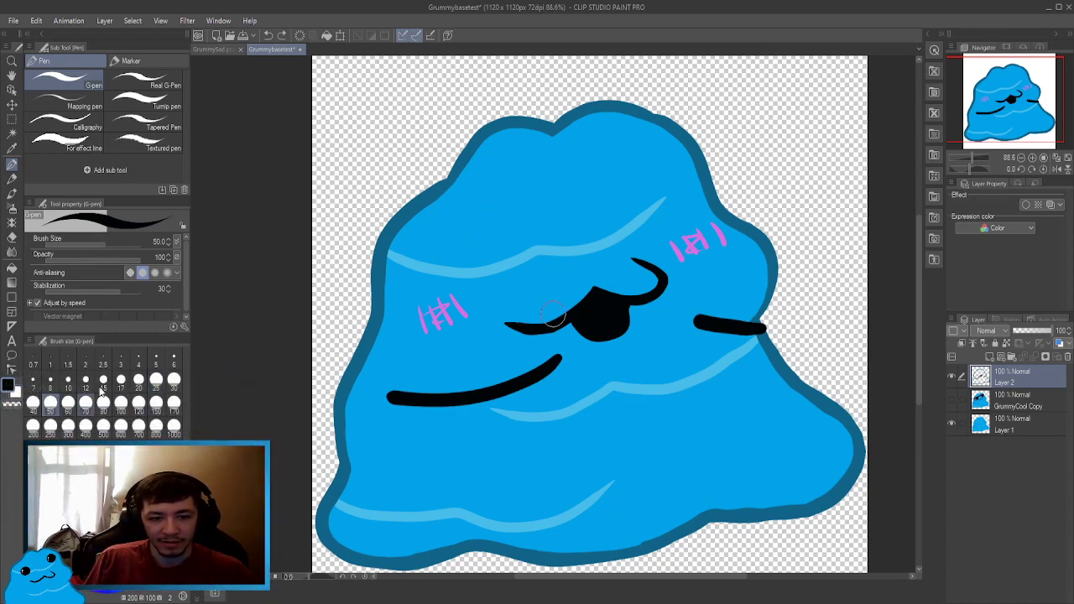
pyautogui.moveTo(448, 208)
pyautogui.mouseDown()
pyautogui.moveTo(483, 227)
pyautogui.moveTo(494, 192)
pyautogui.moveTo(458, 219)
pyautogui.moveTo(492, 234)
pyautogui.moveTo(501, 198)
pyautogui.mouseUp()
pyautogui.hotkey('ctrl', 'z')
pyautogui.moveTo(600, 175)
pyautogui.mouseDown()
pyautogui.moveTo(626, 195)
pyautogui.moveTo(644, 162)
pyautogui.mouseUp()
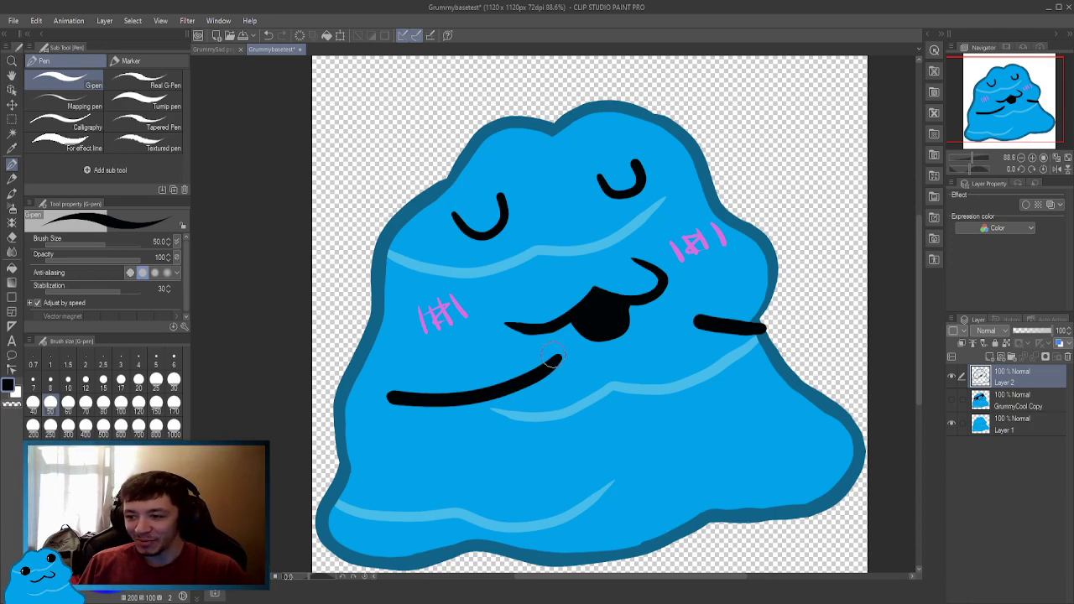
# Try erasing both arm lines with the Rough eraser at size 70, and undo the erasures.
pyautogui.press('e')
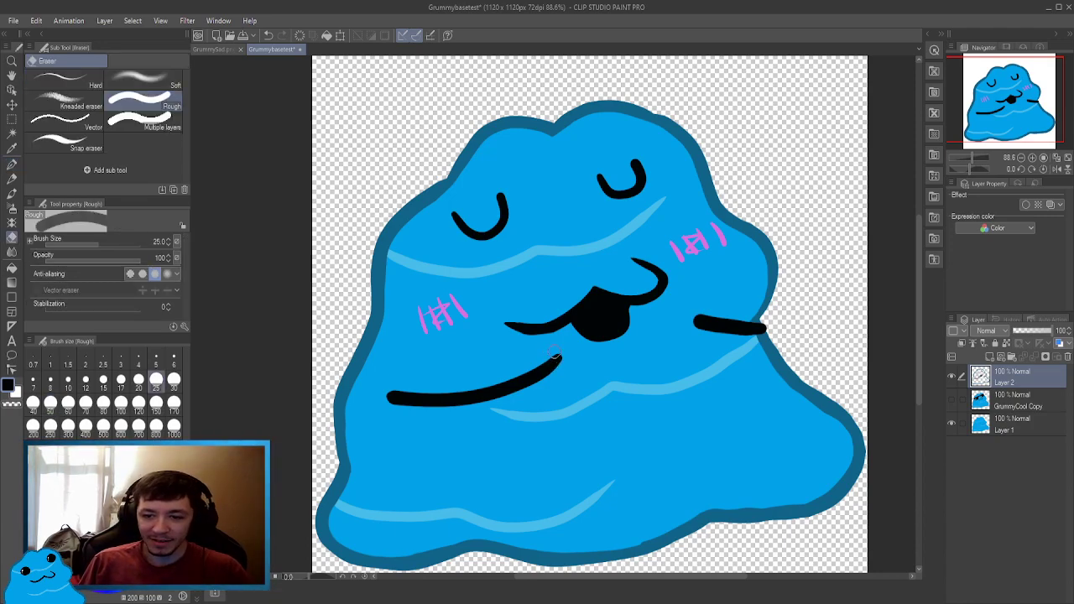
pyautogui.click(138, 434)
pyautogui.click(86, 403)
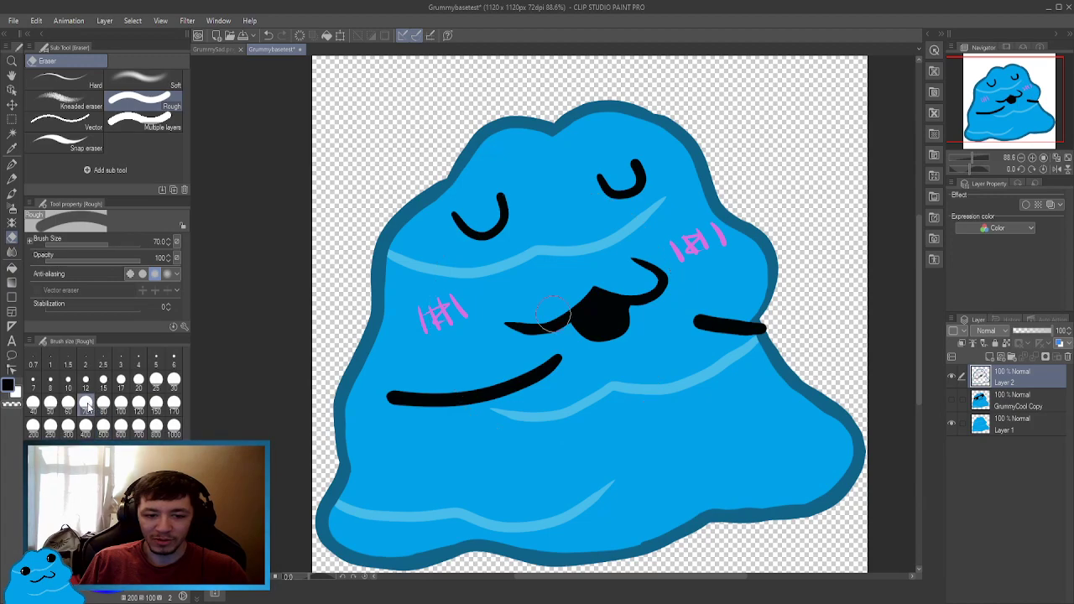
pyautogui.moveTo(527, 382)
pyautogui.mouseDown()
pyautogui.moveTo(499, 398)
pyautogui.moveTo(388, 398)
pyautogui.mouseUp()
pyautogui.moveTo(709, 324)
pyautogui.mouseDown()
pyautogui.moveTo(760, 330)
pyautogui.moveTo(770, 344)
pyautogui.mouseUp()
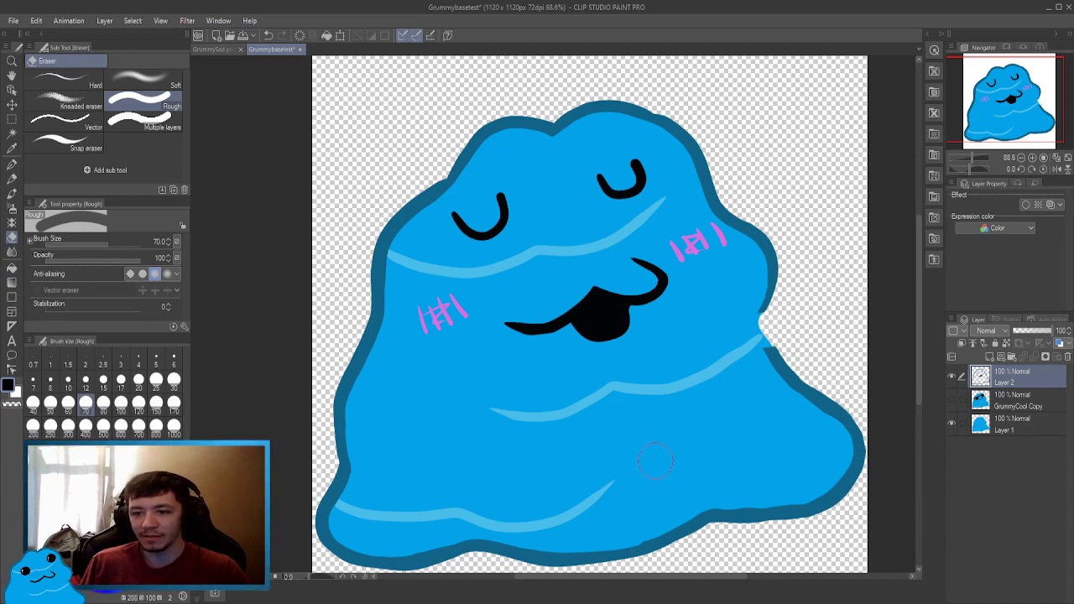
pyautogui.hotkey('ctrl', 'z')
pyautogui.hotkey('ctrl', 'z')
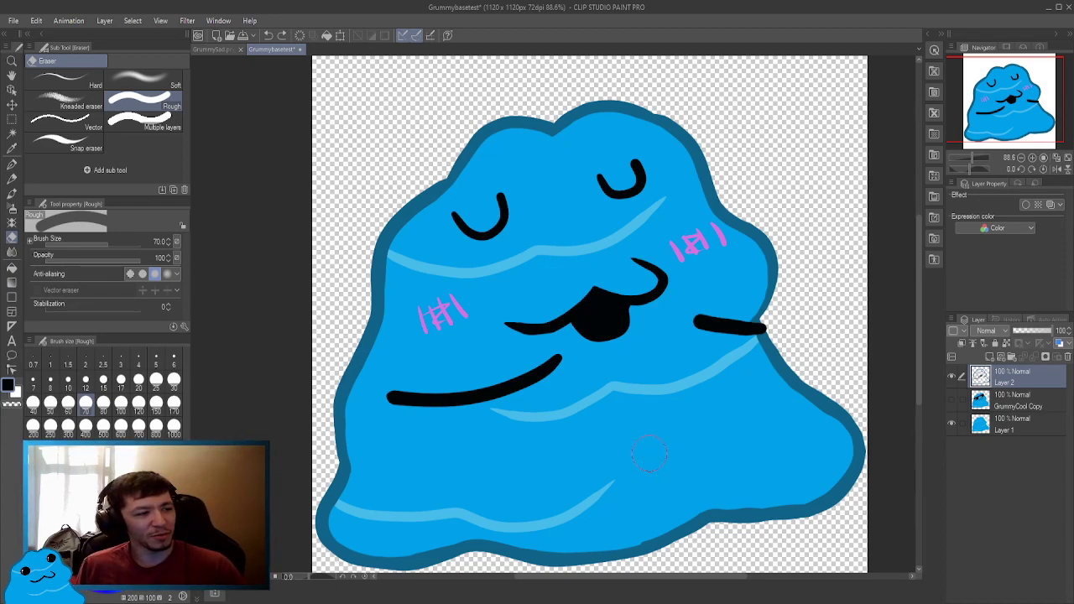
# Compare the character with and without arms by redoing and undoing the erasures, ending with both arms restored.
pyautogui.hotkey('ctrl', 'y')
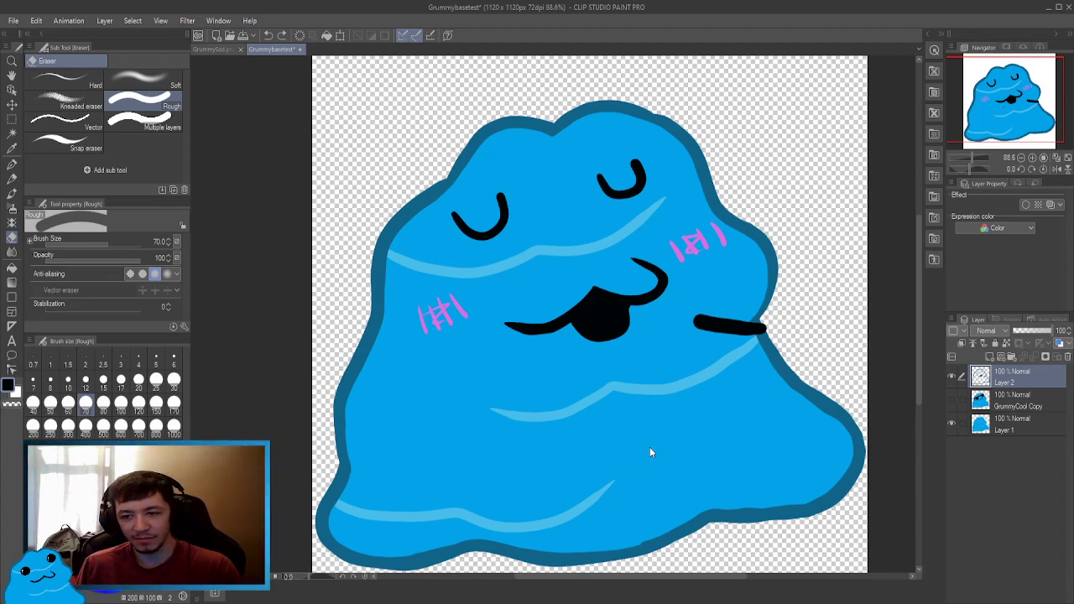
pyautogui.hotkey('ctrl', 'y')
pyautogui.hotkey('ctrl', 'z')
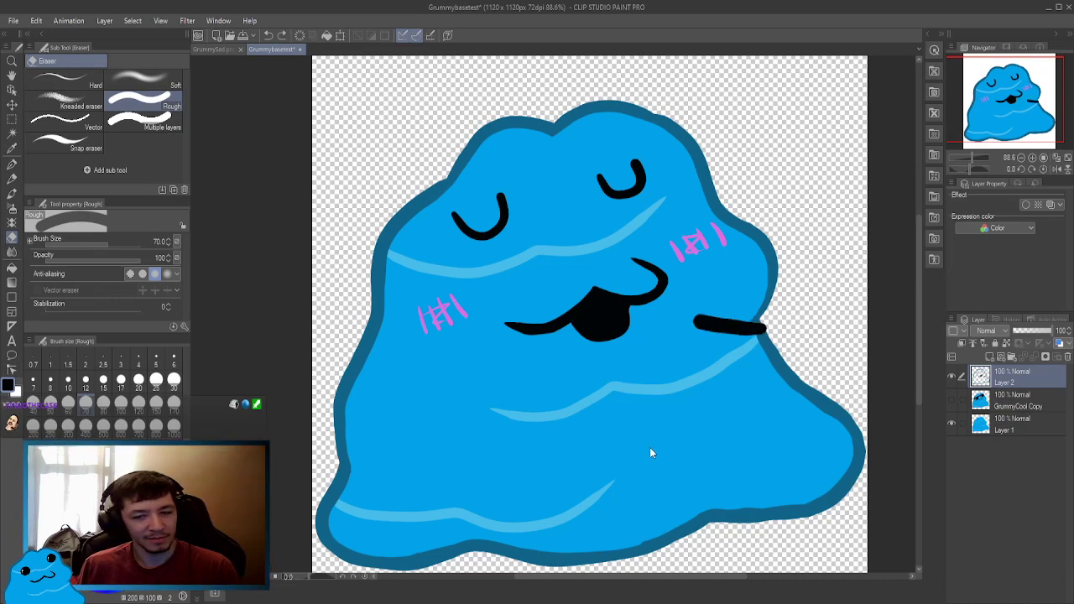
pyautogui.hotkey('ctrl', 'z')
pyautogui.hotkey('ctrl', 'y')
pyautogui.hotkey('ctrl', 'y')
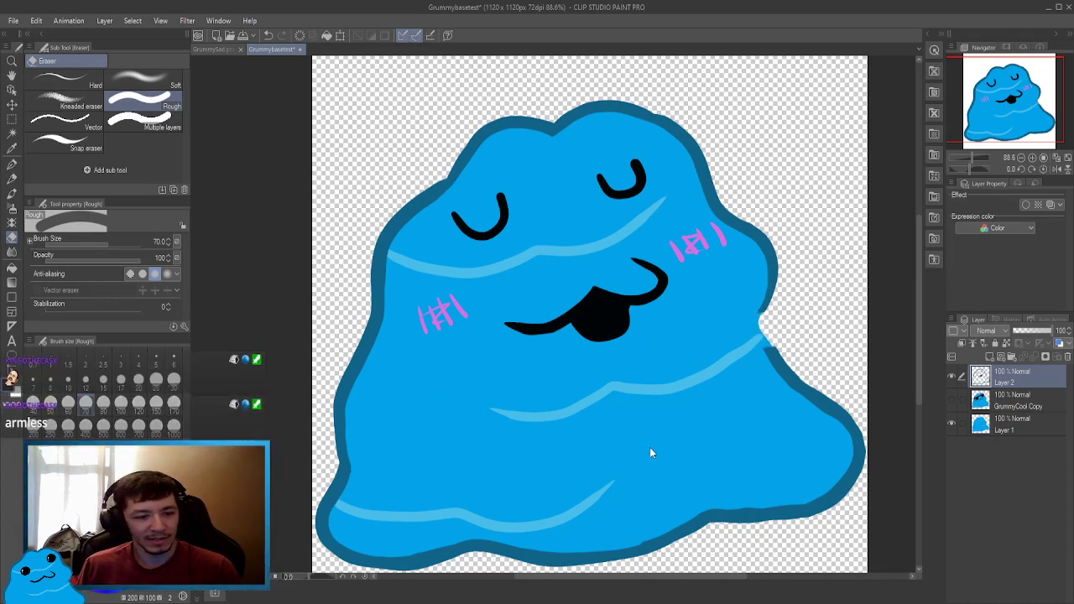
pyautogui.hotkey('ctrl', 'z')
pyautogui.hotkey('ctrl', 'z')
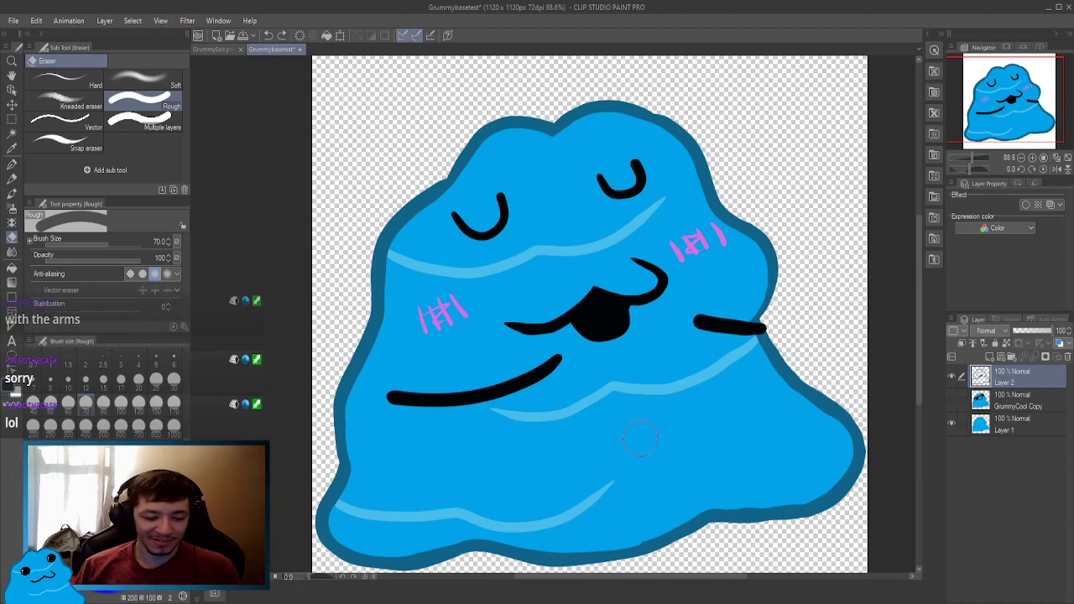
pyautogui.hotkey('ctrl', 'z')
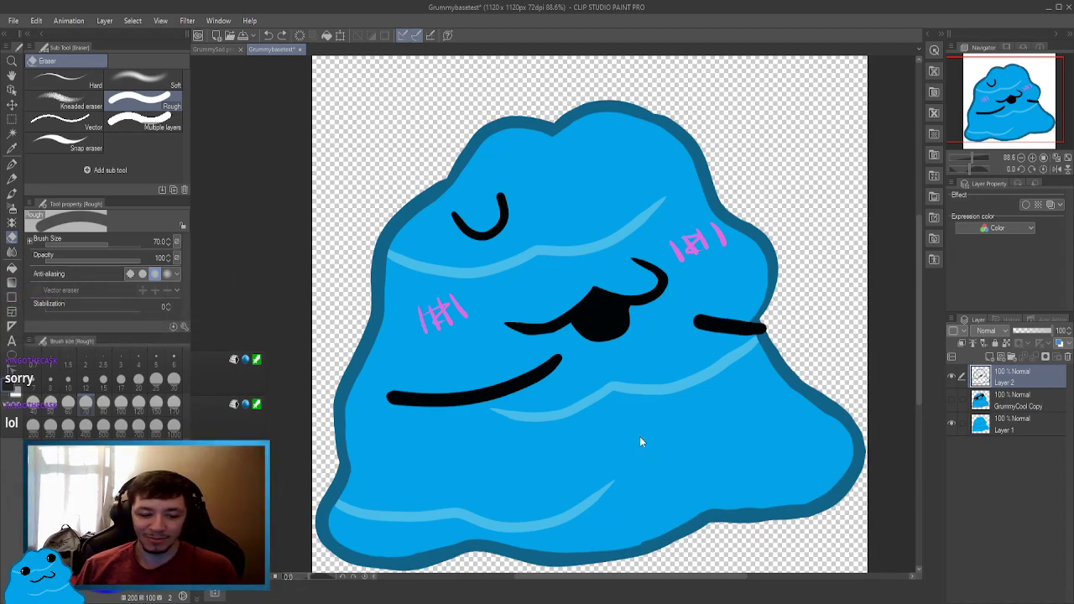
pyautogui.hotkey('ctrl', 'y')
pyautogui.hotkey('ctrl', 'z')
pyautogui.hotkey('ctrl', 'z')
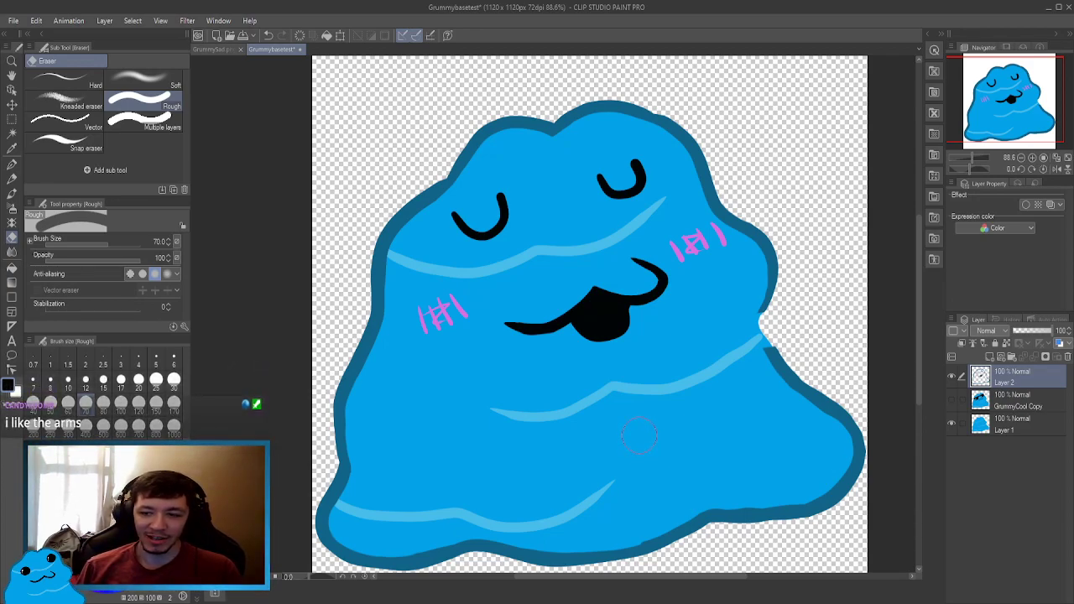
pyautogui.moveTo(696, 320); pyautogui.dragTo(764, 327)
pyautogui.moveTo(388, 399); pyautogui.dragTo(559, 359)
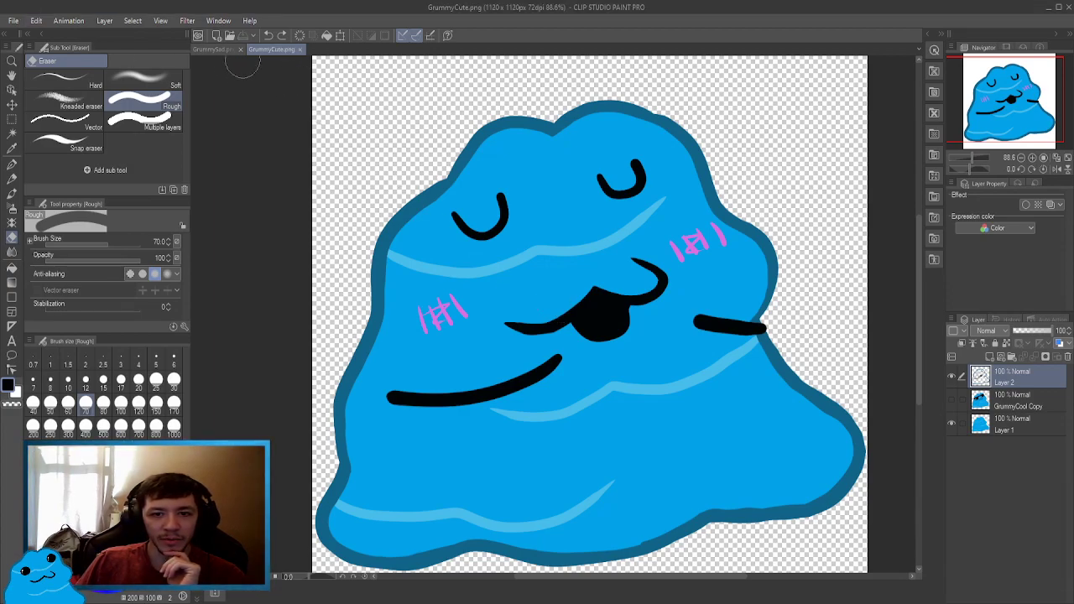
# Bring up a clean copy of the Grummybasetest document for another expression.
pyautogui.press('alt')
pyautogui.hotkey('alt', 'Tab')
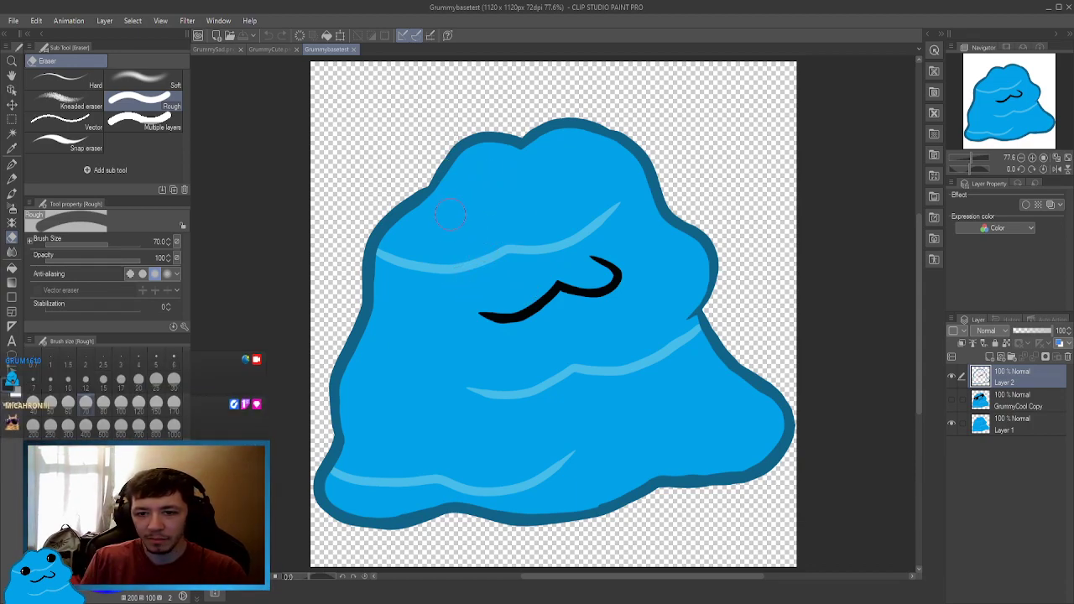
# Try outlining a round left eye with the G-pen at brush size 50, and undo it.
pyautogui.press('p')
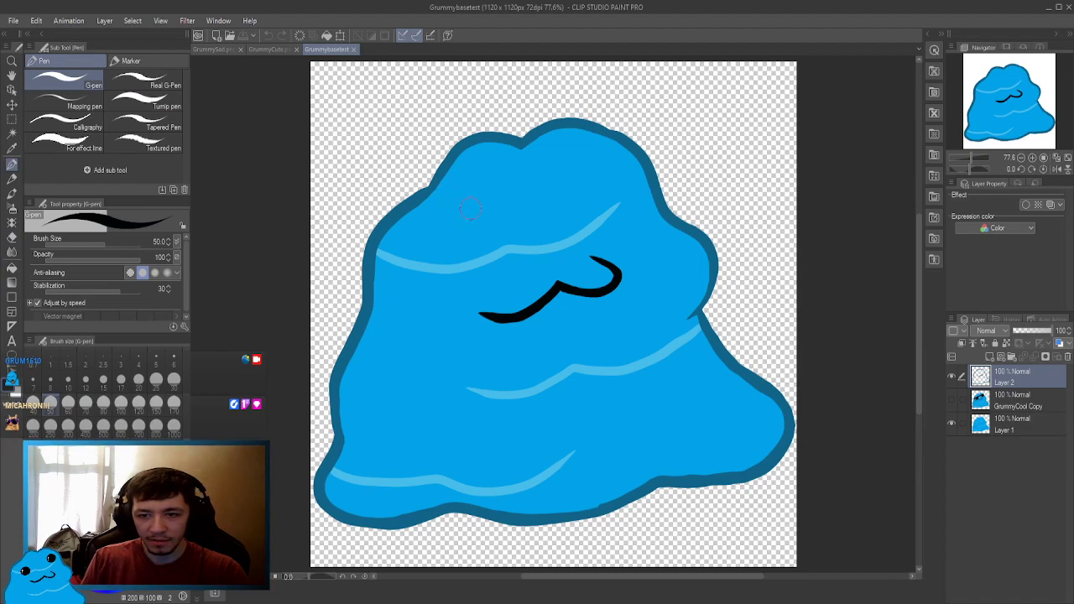
pyautogui.moveTo(459, 196); pyautogui.dragTo(461, 197)
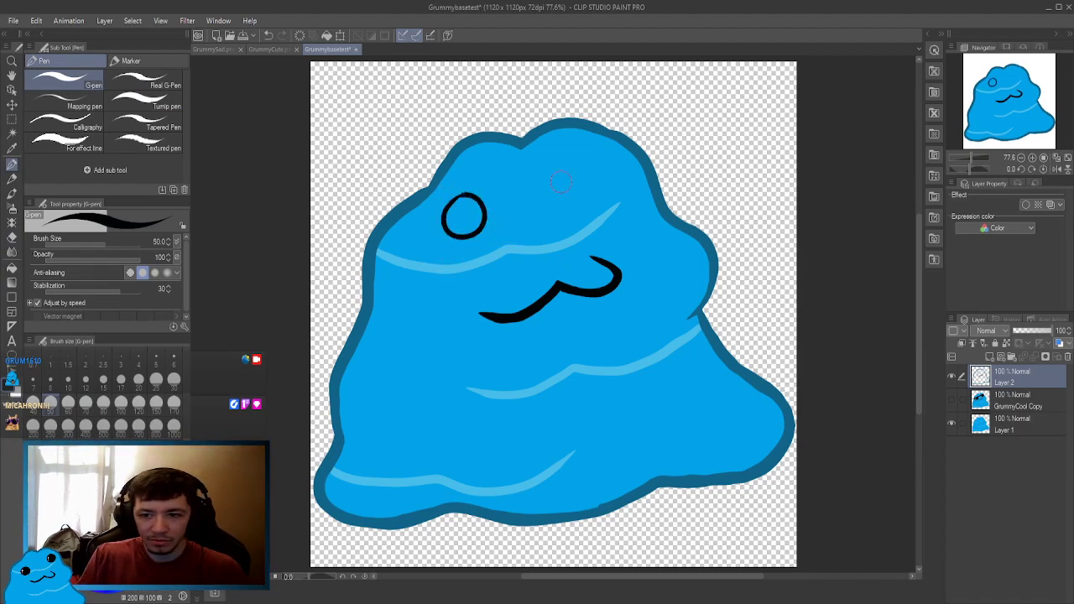
pyautogui.hotkey('ctrl', 'z')
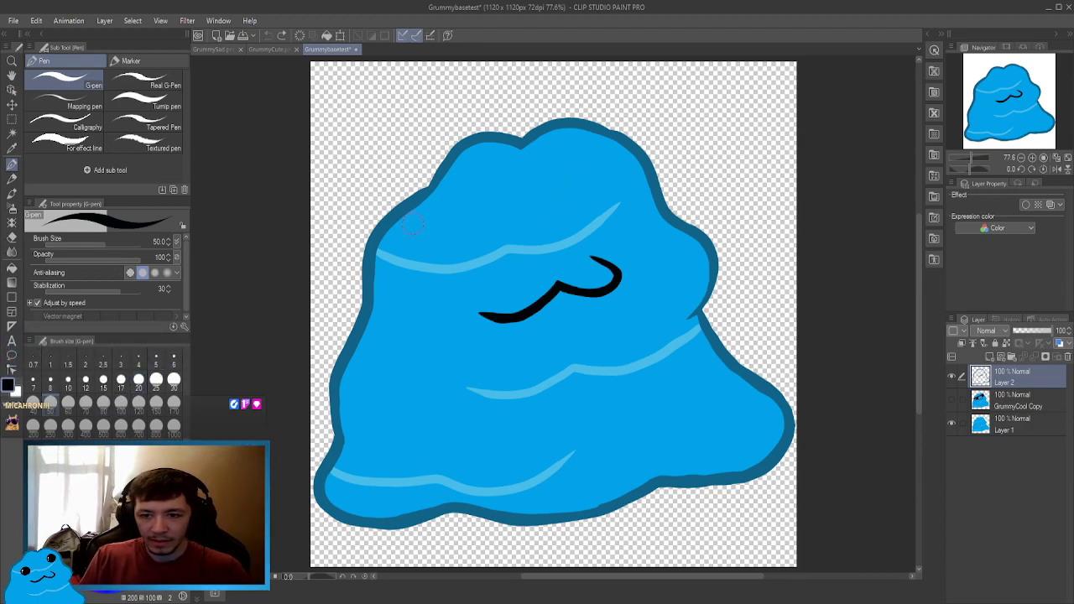
# Try painting ring-shaped eyes and wavy strokes above and below the mouth with the Wet wash brush at size 30, and undo them all.
pyautogui.press('b')
pyautogui.moveTo(454, 196); pyautogui.dragTo(466, 214)
pyautogui.moveTo(604, 168)
pyautogui.mouseDown()
pyautogui.moveTo(603, 195)
pyautogui.moveTo(587, 167)
pyautogui.mouseUp()
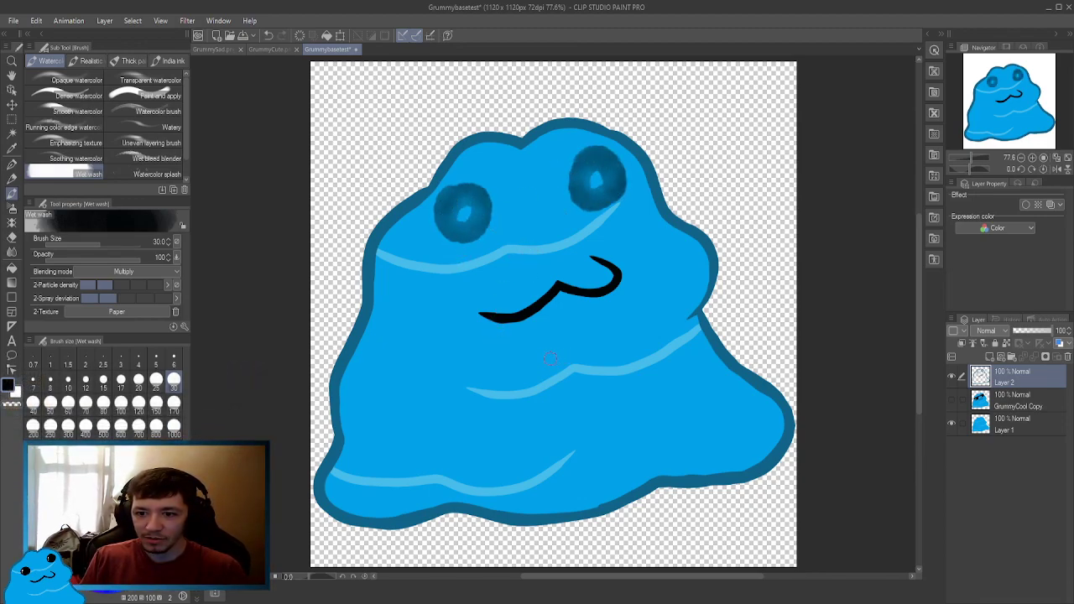
pyautogui.moveTo(476, 287)
pyautogui.mouseDown()
pyautogui.moveTo(518, 266)
pyautogui.moveTo(589, 229)
pyautogui.moveTo(614, 238)
pyautogui.mouseUp()
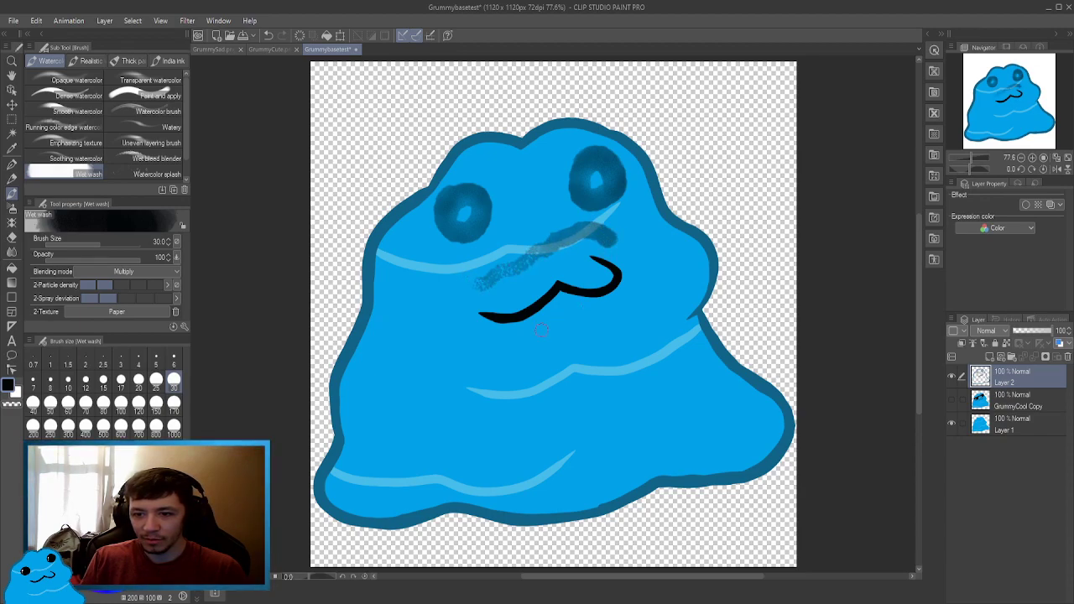
pyautogui.moveTo(495, 361)
pyautogui.mouseDown()
pyautogui.moveTo(533, 368)
pyautogui.moveTo(561, 345)
pyautogui.moveTo(559, 329)
pyautogui.moveTo(585, 355)
pyautogui.moveTo(638, 318)
pyautogui.mouseUp()
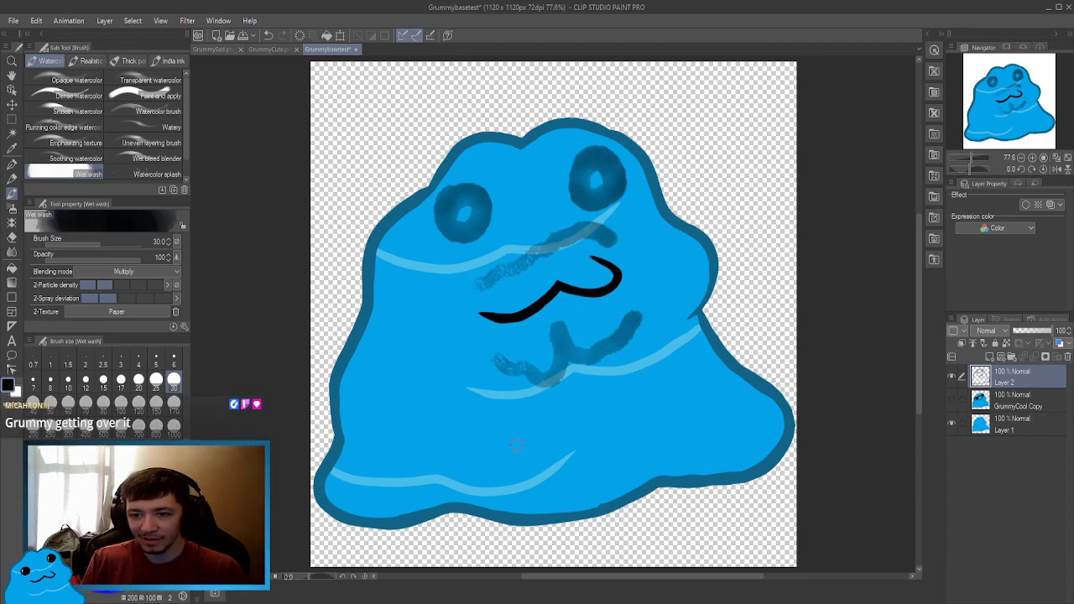
pyautogui.hotkey('ctrl', 'z')
pyautogui.hotkey('ctrl', 'z')
pyautogui.hotkey('ctrl', 'z')
pyautogui.hotkey('ctrl', 'z')
pyautogui.hotkey('ctrl', 'z')
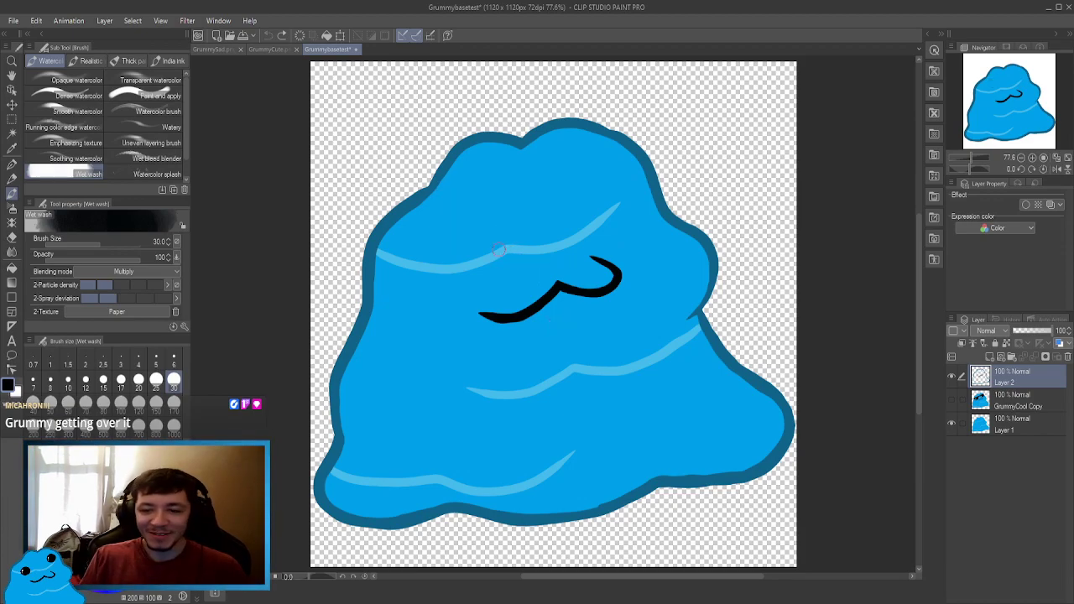
# Draw two solid round black eyes above the mouth with the G-pen at brush size 80.
pyautogui.press('p')
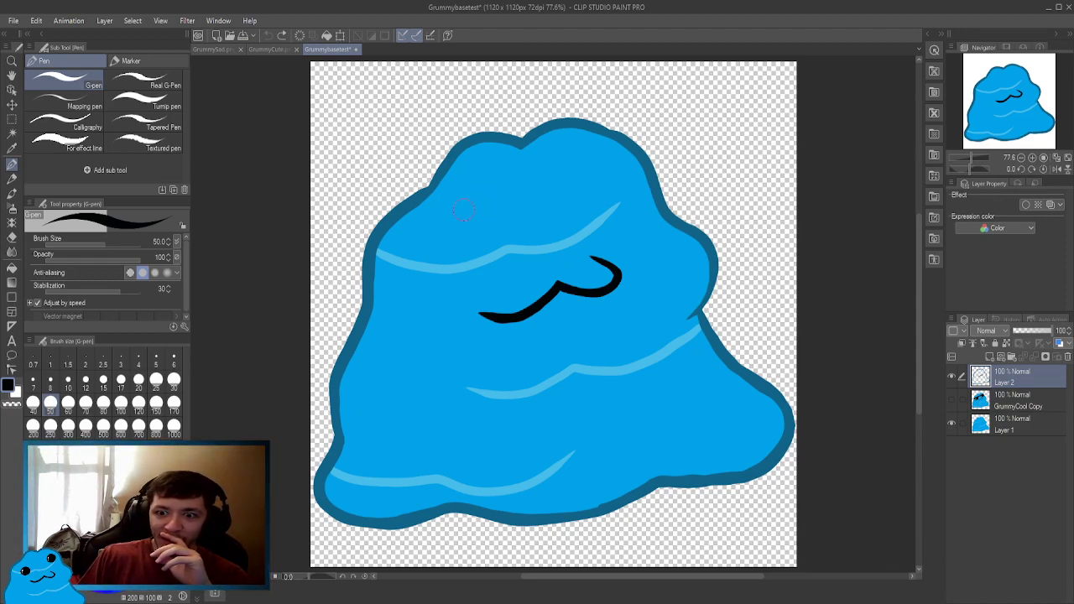
pyautogui.click(101, 405)
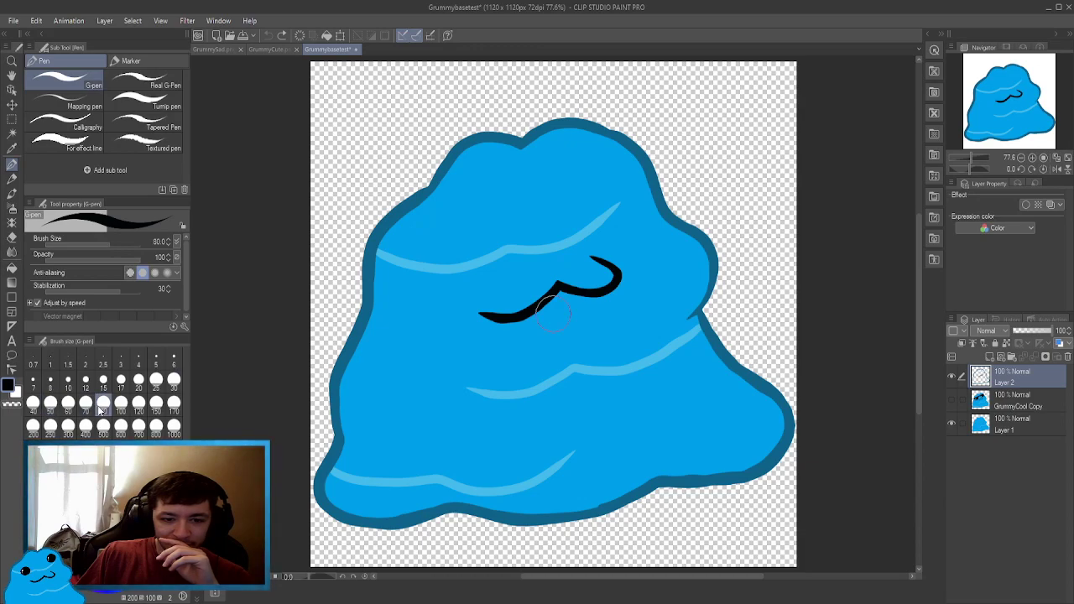
pyautogui.moveTo(471, 205)
pyautogui.mouseDown()
pyautogui.moveTo(458, 233)
pyautogui.moveTo(482, 210)
pyautogui.moveTo(452, 220)
pyautogui.moveTo(469, 216)
pyautogui.mouseUp()
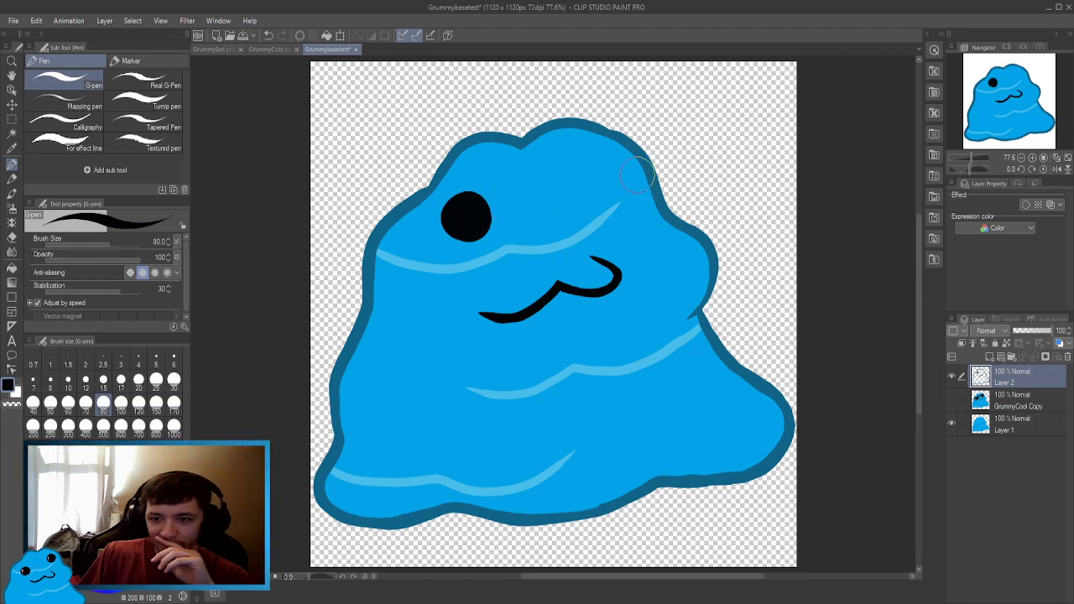
pyautogui.moveTo(605, 162)
pyautogui.mouseDown()
pyautogui.moveTo(588, 167)
pyautogui.moveTo(620, 181)
pyautogui.moveTo(591, 191)
pyautogui.moveTo(612, 168)
pyautogui.moveTo(587, 186)
pyautogui.moveTo(608, 179)
pyautogui.moveTo(598, 180)
pyautogui.mouseUp()
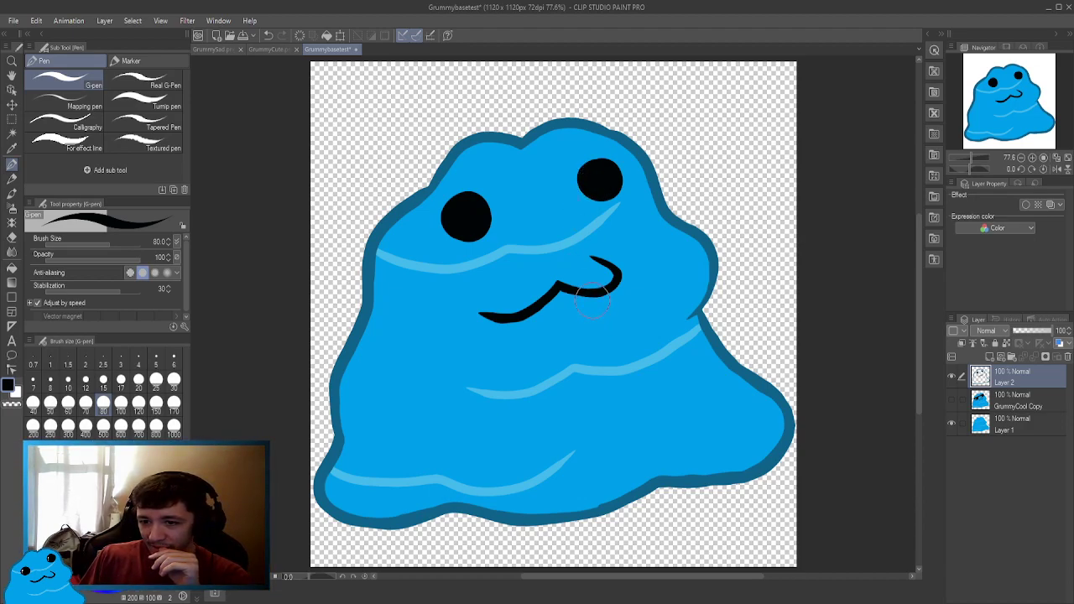
# Add a new layer above the face drawing and set the G-pen to orange at brush size 70.
pyautogui.click(174, 381)
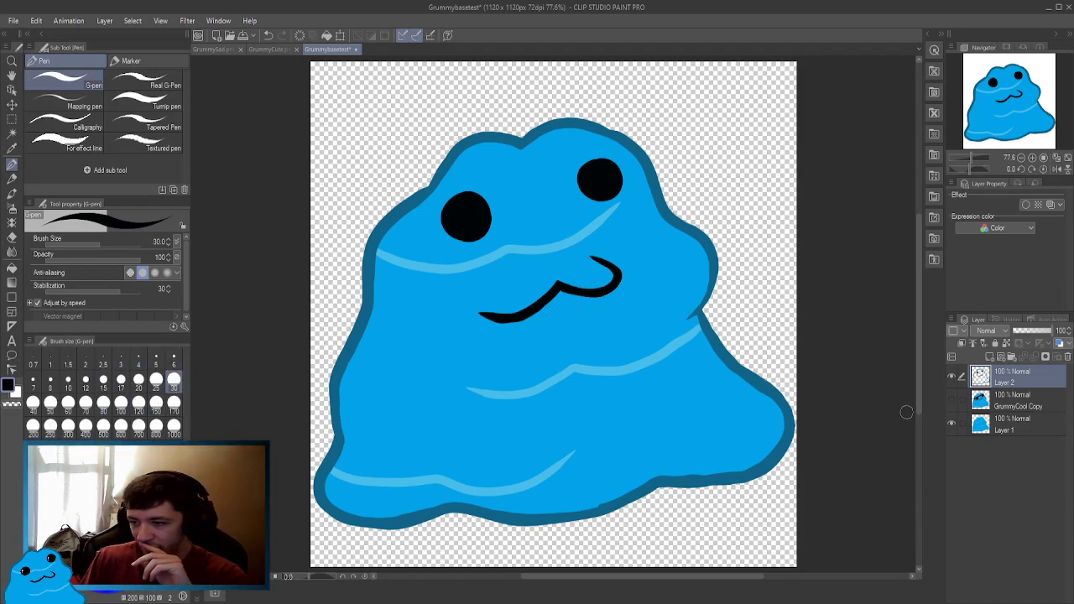
pyautogui.click(991, 356)
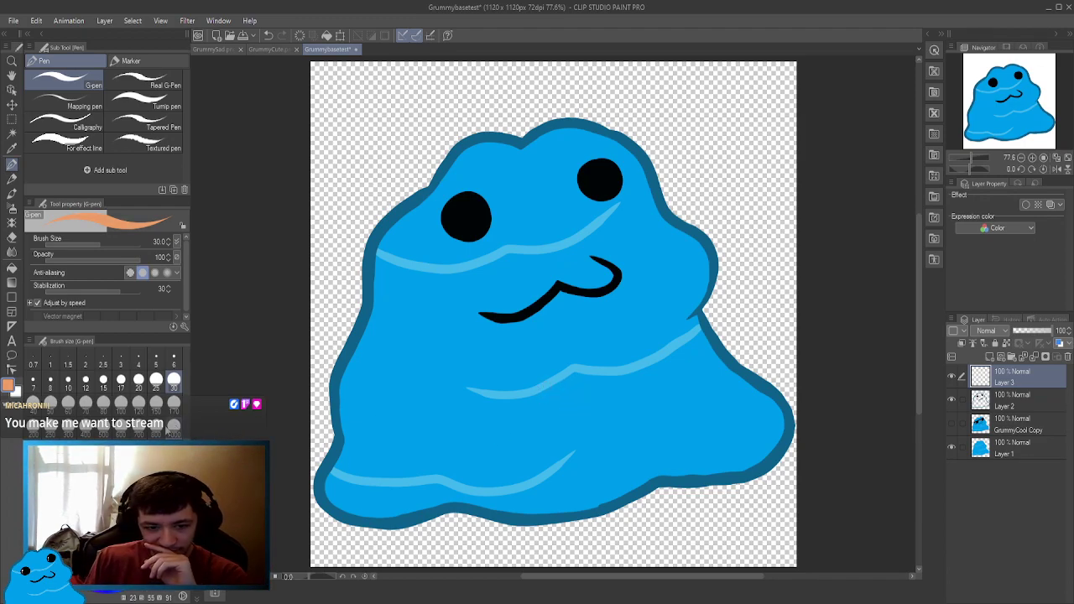
pyautogui.click(85, 402)
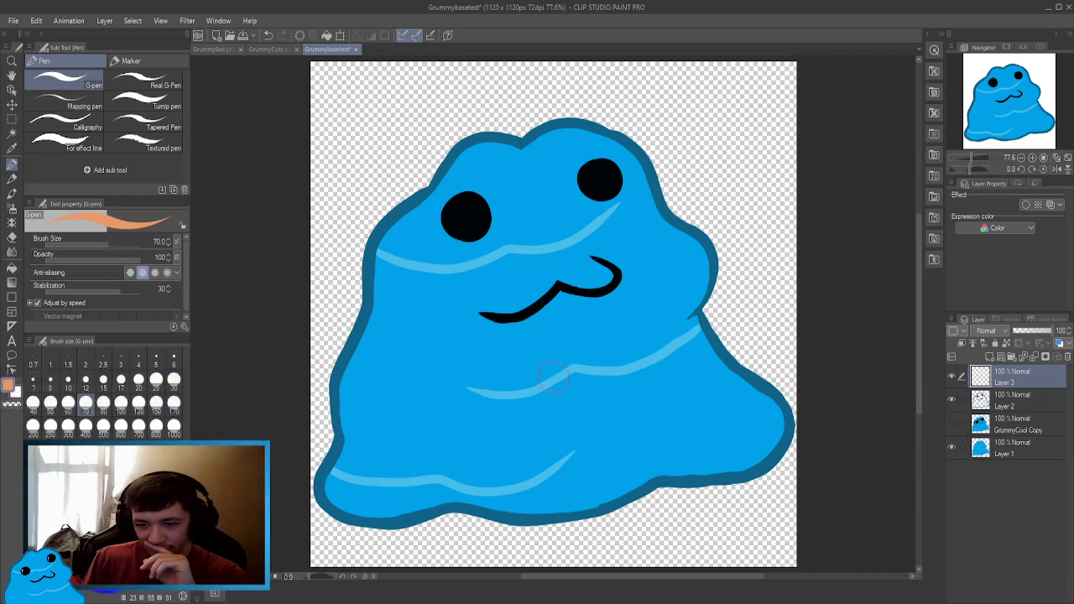
# Try outlining the top and left edges of an orange box below the mouth, and undo all the strokes.
pyautogui.moveTo(531, 382)
pyautogui.mouseDown()
pyautogui.moveTo(594, 384)
pyautogui.moveTo(518, 377)
pyautogui.mouseUp()
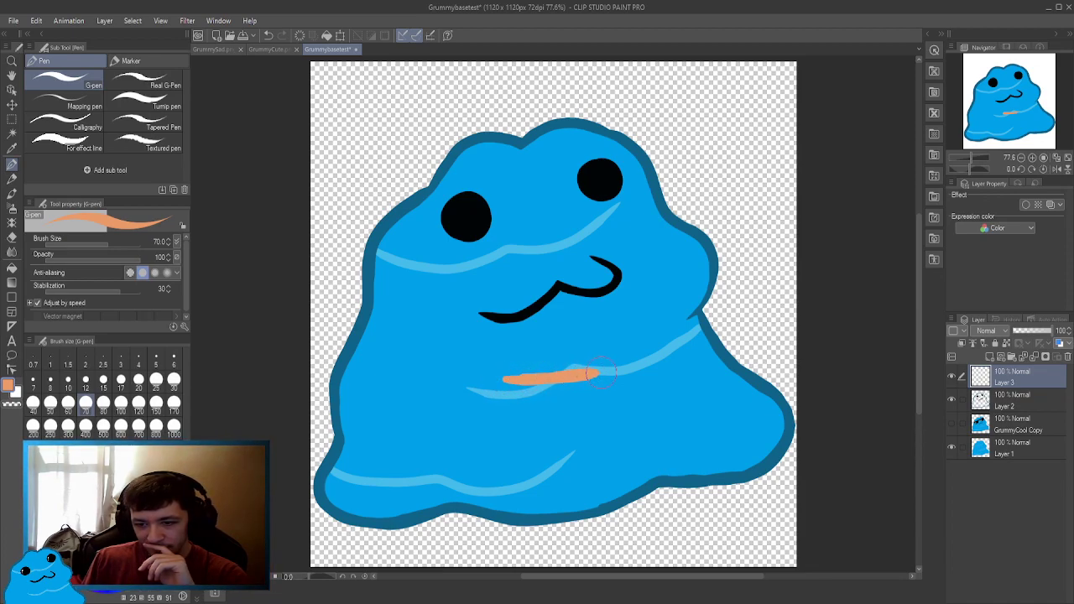
pyautogui.moveTo(597, 374); pyautogui.dragTo(612, 373)
pyautogui.moveTo(507, 382); pyautogui.dragTo(523, 467)
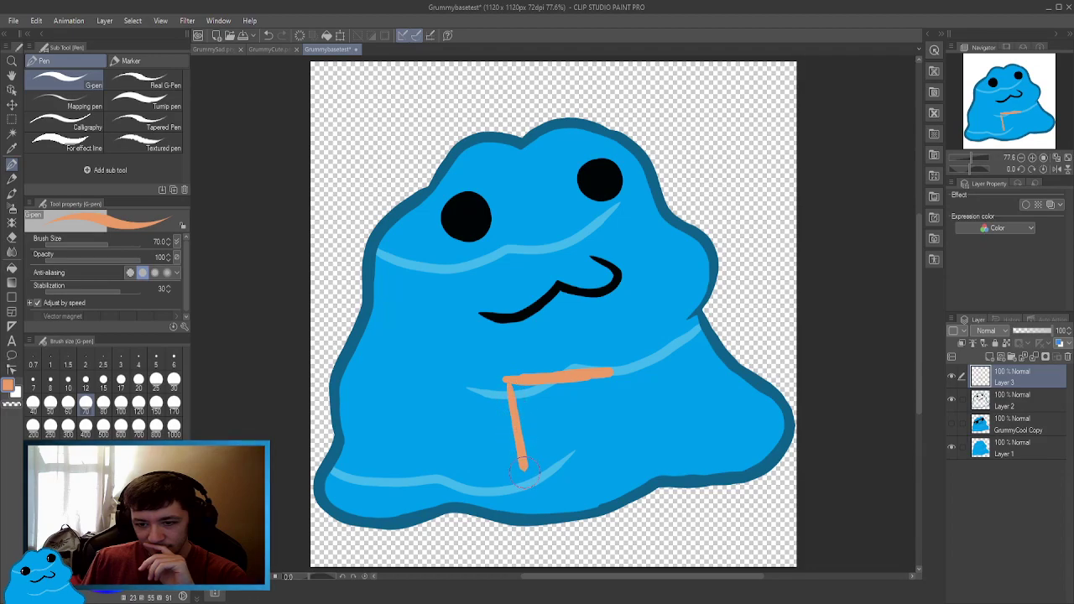
pyautogui.hotkey('ctrl', 'z')
pyautogui.hotkey('ctrl', 'z')
pyautogui.hotkey('ctrl', 'z')
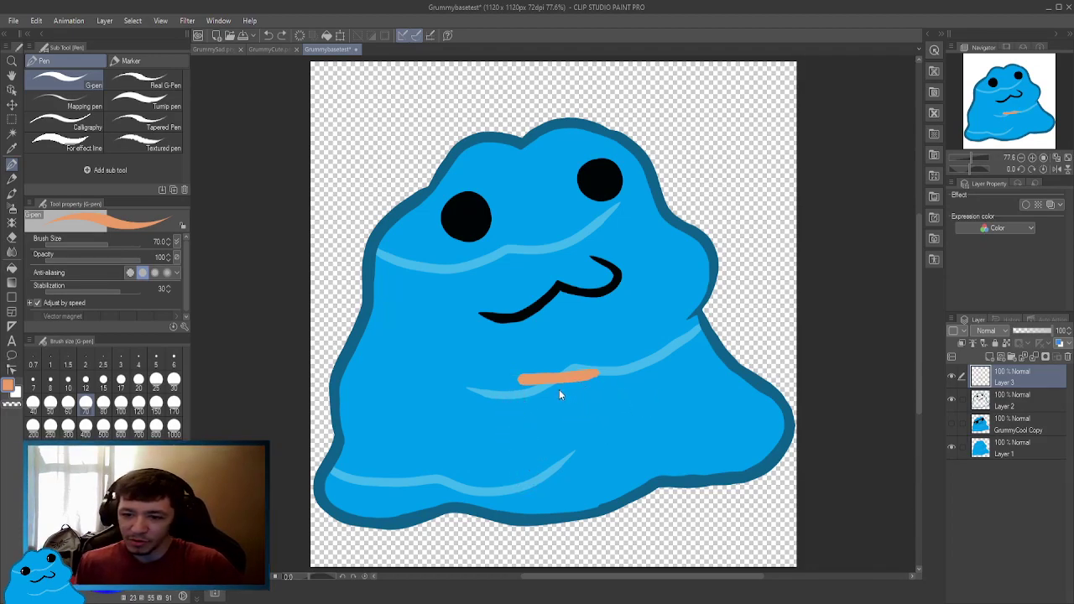
pyautogui.hotkey('ctrl', 'z')
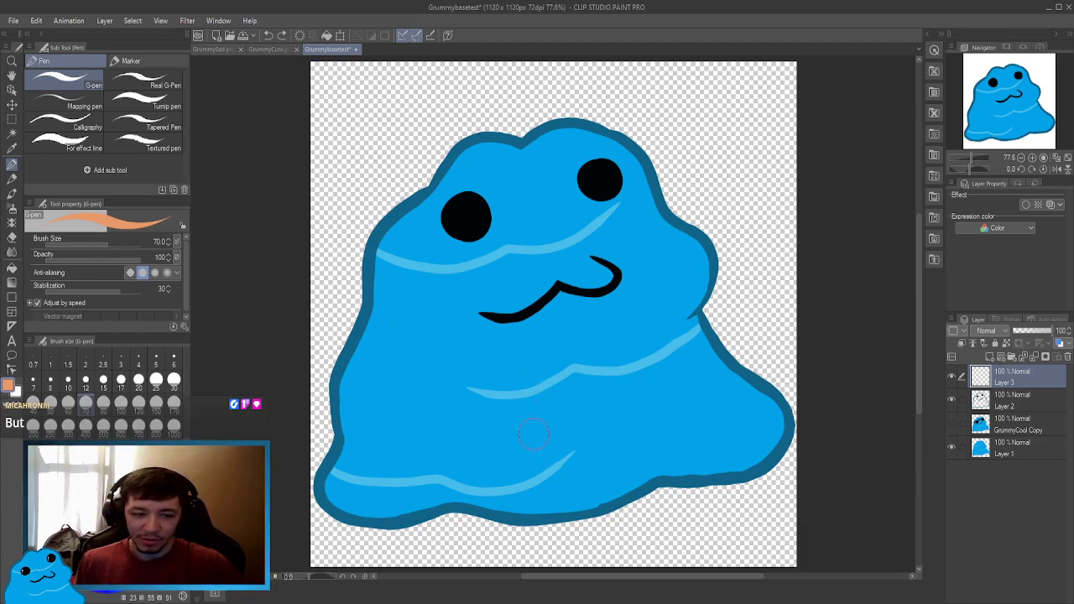
# Try starting the orange box with a short vertical left edge and a slanted top edge, and undo them.
pyautogui.moveTo(528, 402); pyautogui.dragTo(539, 463)
pyautogui.hotkey('ctrl', 'z')
pyautogui.moveTo(532, 399); pyautogui.dragTo(539, 460)
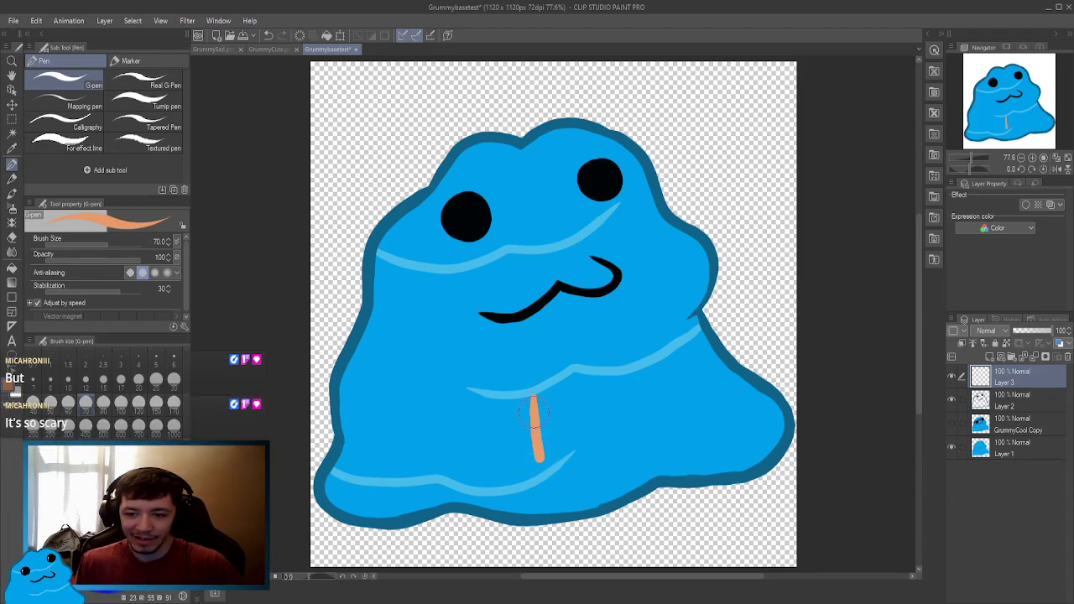
pyautogui.moveTo(530, 393)
pyautogui.mouseDown()
pyautogui.moveTo(601, 383)
pyautogui.moveTo(617, 453)
pyautogui.moveTo(606, 459)
pyautogui.moveTo(544, 468)
pyautogui.moveTo(522, 451)
pyautogui.moveTo(524, 393)
pyautogui.moveTo(591, 383)
pyautogui.mouseUp()
pyautogui.hotkey('ctrl', 'z')
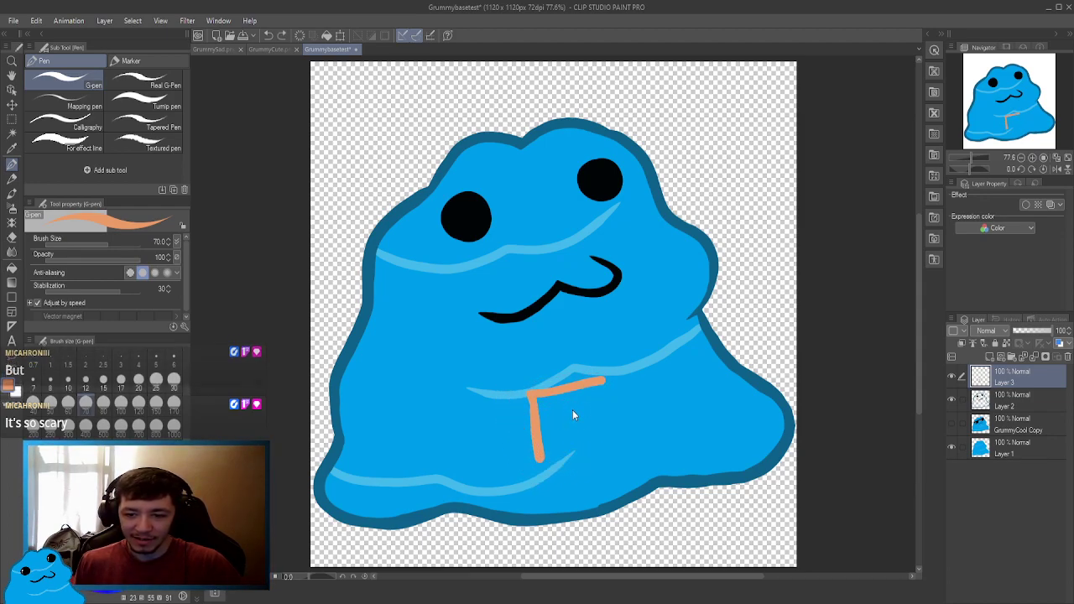
pyautogui.hotkey('ctrl', 'z')
pyautogui.hotkey('ctrl', 'z')
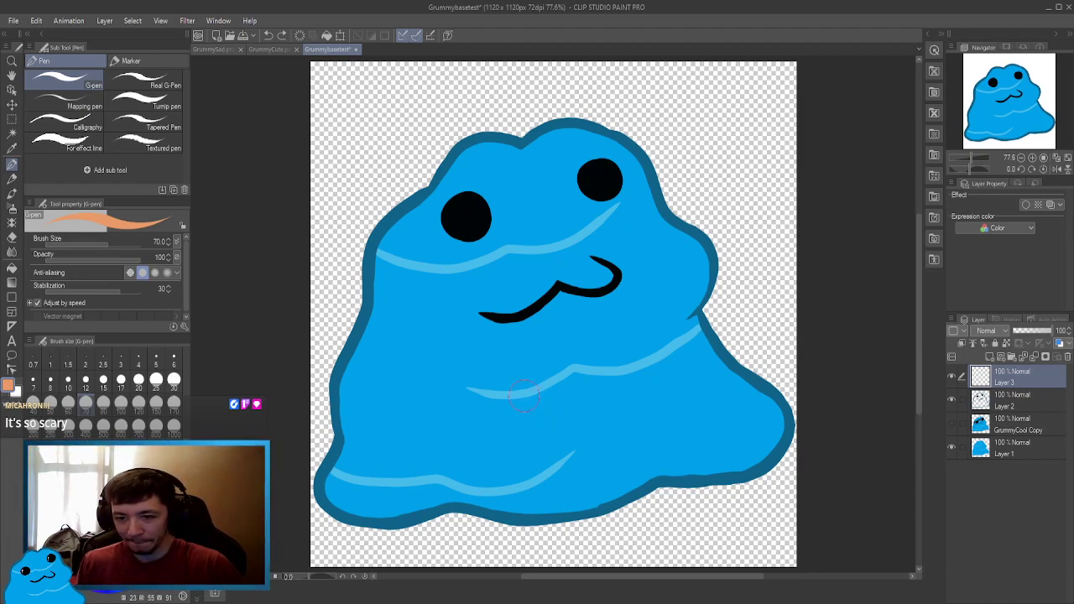
# Outline an orange four-sided box on the belly below the mouth, closing and thickening its top, left and right edges.
pyautogui.moveTo(522, 394)
pyautogui.mouseDown()
pyautogui.moveTo(606, 386)
pyautogui.moveTo(594, 390)
pyautogui.moveTo(612, 417)
pyautogui.moveTo(604, 385)
pyautogui.moveTo(616, 445)
pyautogui.moveTo(609, 385)
pyautogui.moveTo(617, 451)
pyautogui.moveTo(578, 460)
pyautogui.moveTo(522, 460)
pyautogui.moveTo(518, 376)
pyautogui.moveTo(609, 374)
pyautogui.moveTo(613, 405)
pyautogui.mouseUp()
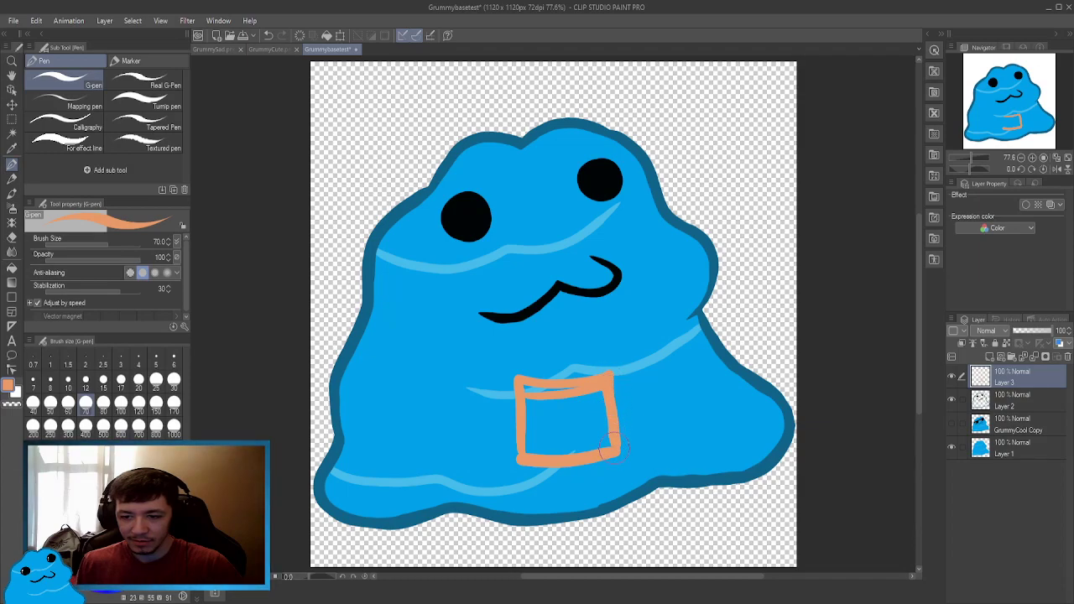
pyautogui.moveTo(612, 453); pyautogui.dragTo(617, 431)
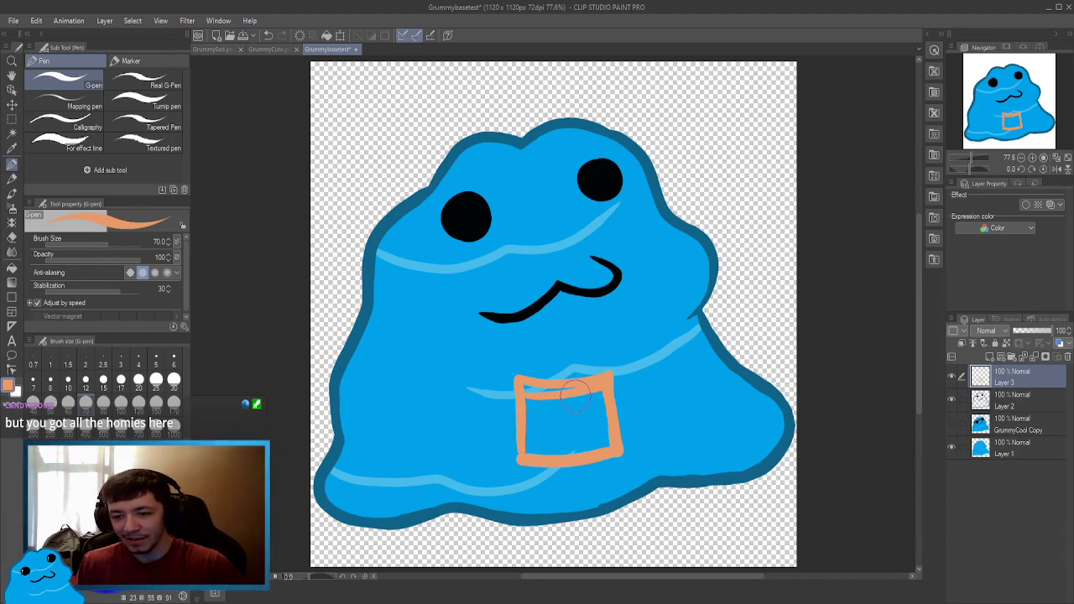
pyautogui.moveTo(531, 387)
pyautogui.mouseDown()
pyautogui.moveTo(527, 460)
pyautogui.moveTo(531, 445)
pyautogui.mouseUp()
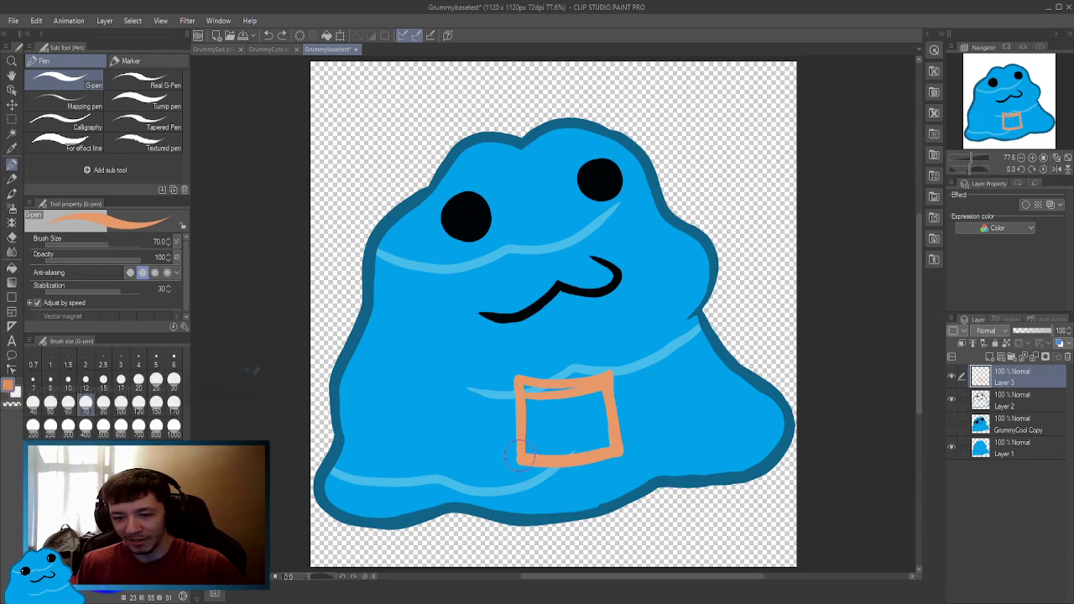
pyautogui.moveTo(525, 387); pyautogui.dragTo(594, 385)
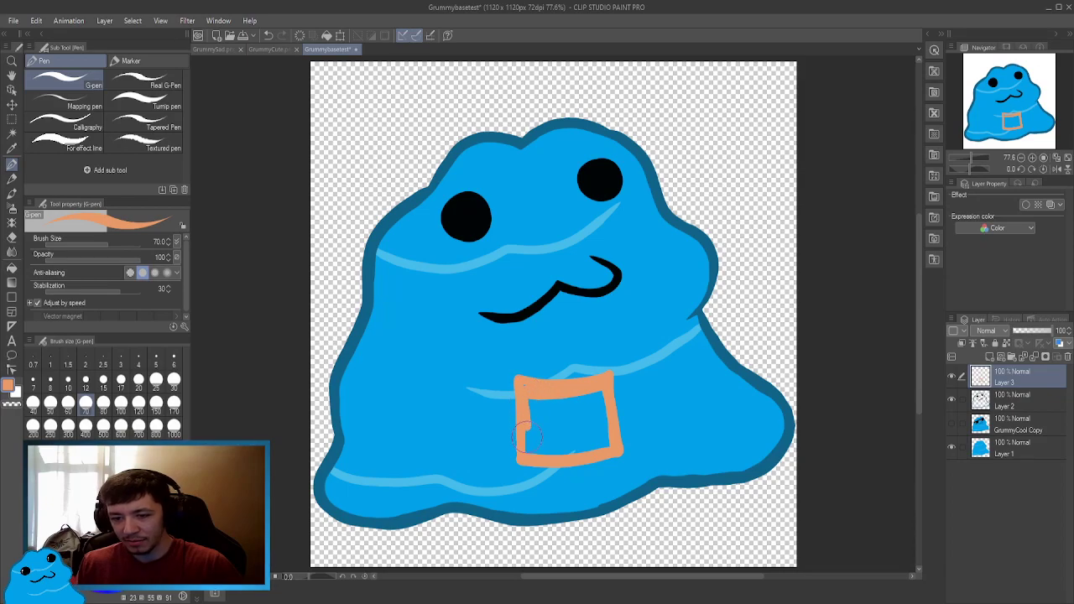
pyautogui.moveTo(526, 435); pyautogui.dragTo(531, 457)
# Fill the box with orange and paint over the thin unfilled lines inside it with the G-pen.
pyautogui.press('g')
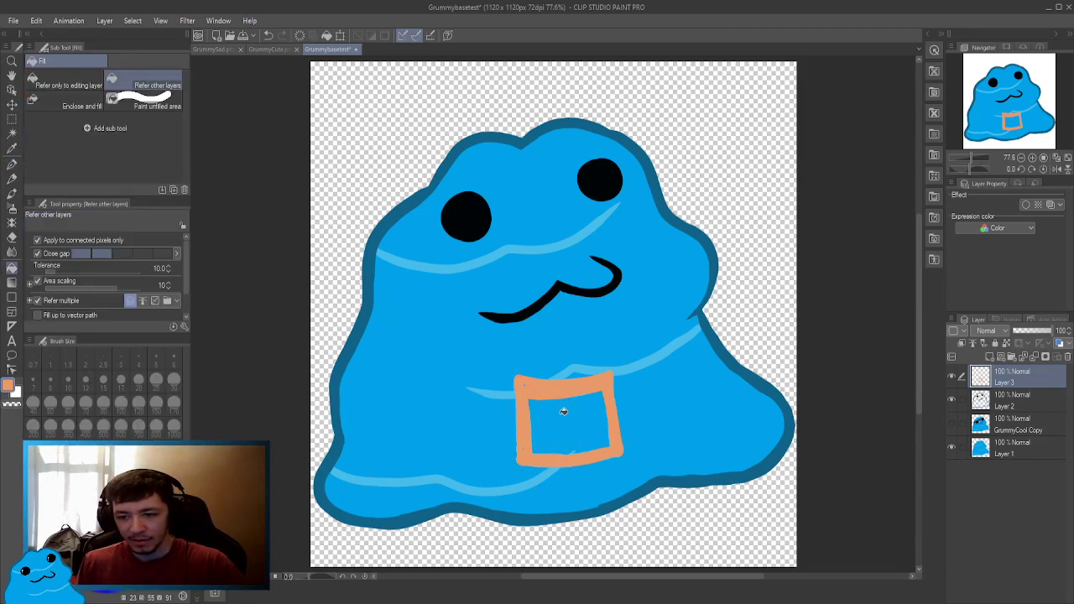
pyautogui.click(559, 413)
pyautogui.press('p')
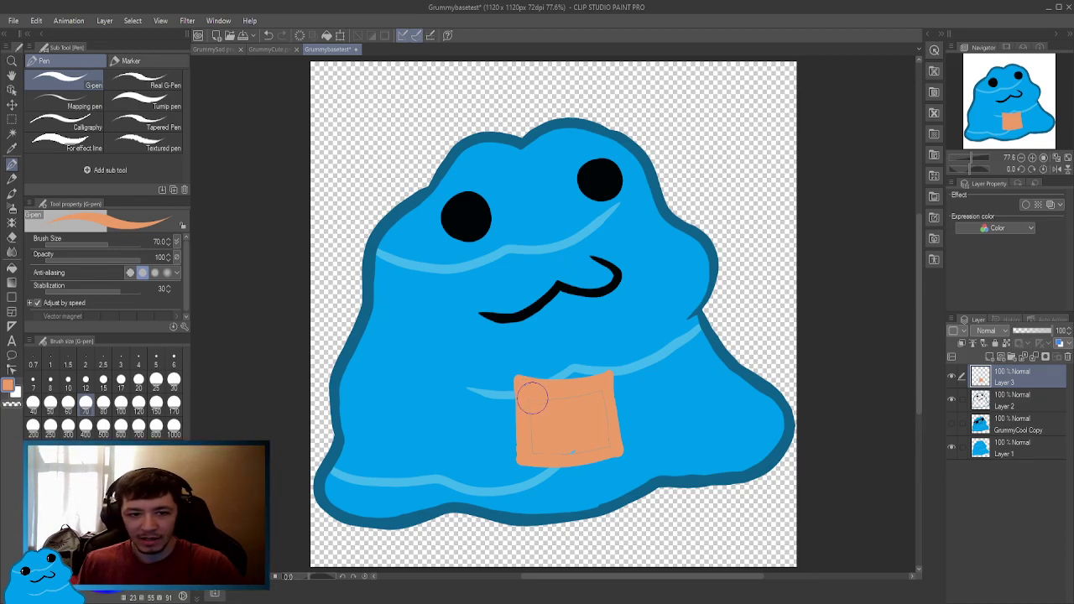
pyautogui.moveTo(548, 434)
pyautogui.mouseDown()
pyautogui.moveTo(574, 446)
pyautogui.moveTo(564, 453)
pyautogui.moveTo(602, 446)
pyautogui.moveTo(599, 388)
pyautogui.moveTo(599, 404)
pyautogui.moveTo(564, 432)
pyautogui.mouseUp()
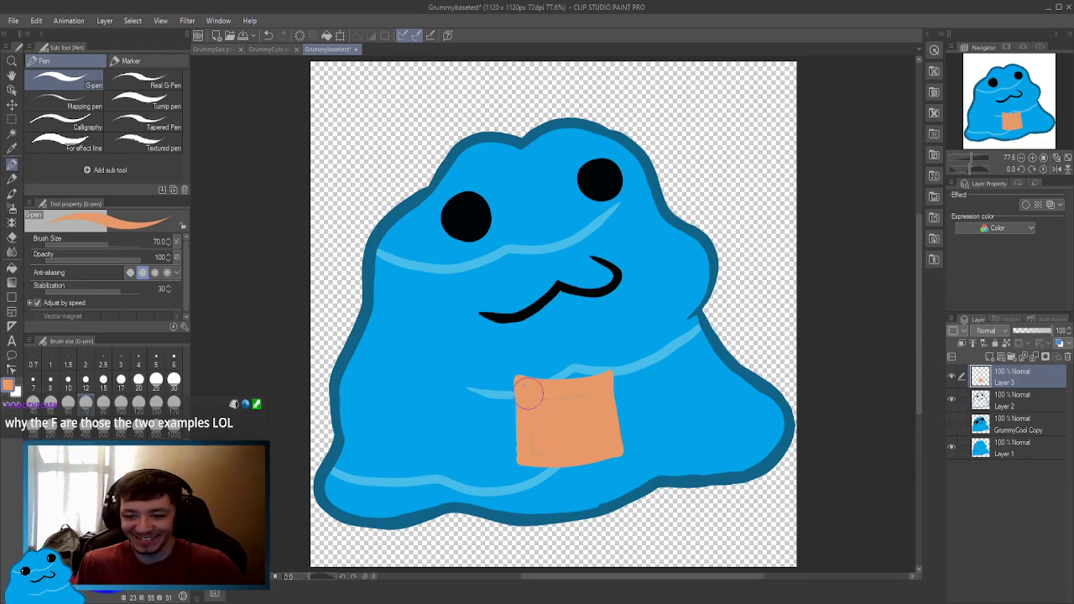
pyautogui.moveTo(527, 390)
pyautogui.mouseDown()
pyautogui.moveTo(537, 455)
pyautogui.moveTo(601, 447)
pyautogui.moveTo(594, 398)
pyautogui.moveTo(603, 390)
pyautogui.moveTo(542, 413)
pyautogui.mouseUp()
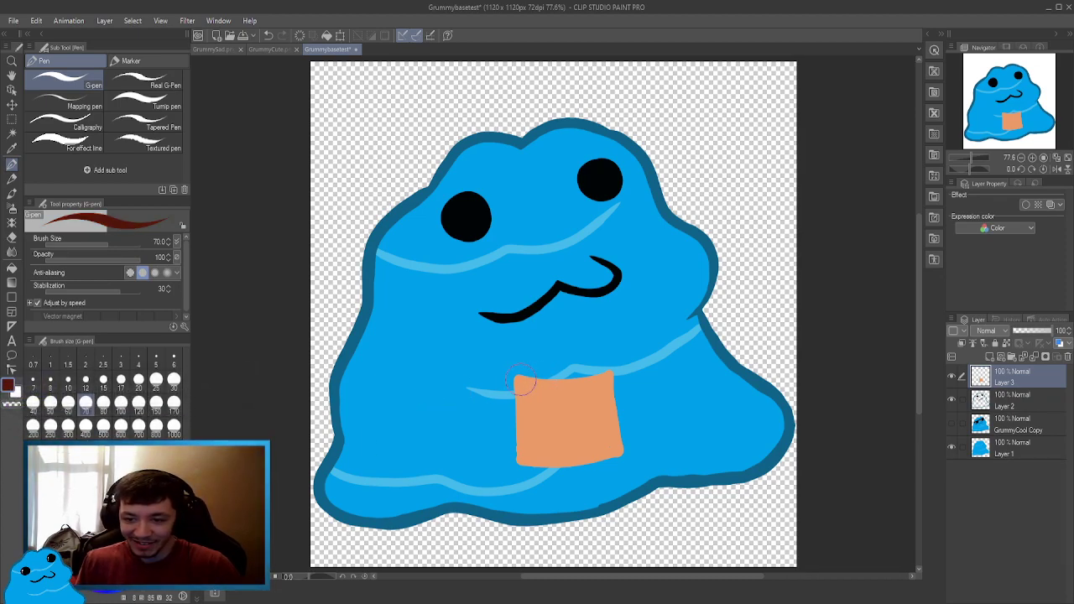
# Try painting a dark red-brown band along the orange box's top edge with the G-pen at size 70, and undo it.
pyautogui.moveTo(520, 378)
pyautogui.mouseDown()
pyautogui.moveTo(609, 374)
pyautogui.moveTo(525, 381)
pyautogui.mouseUp()
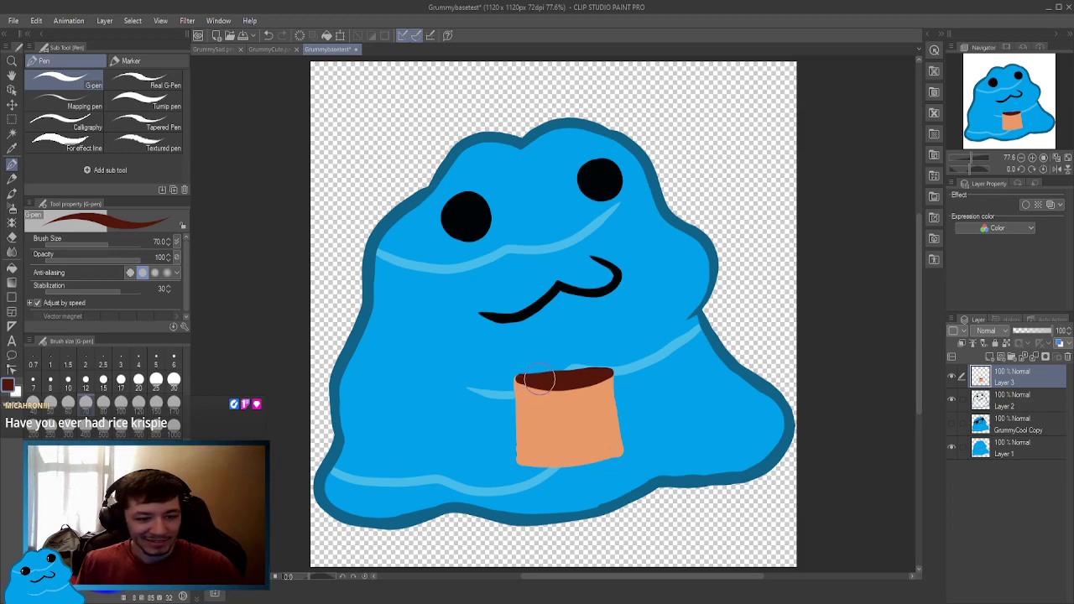
pyautogui.hotkey('ctrl', 'z')
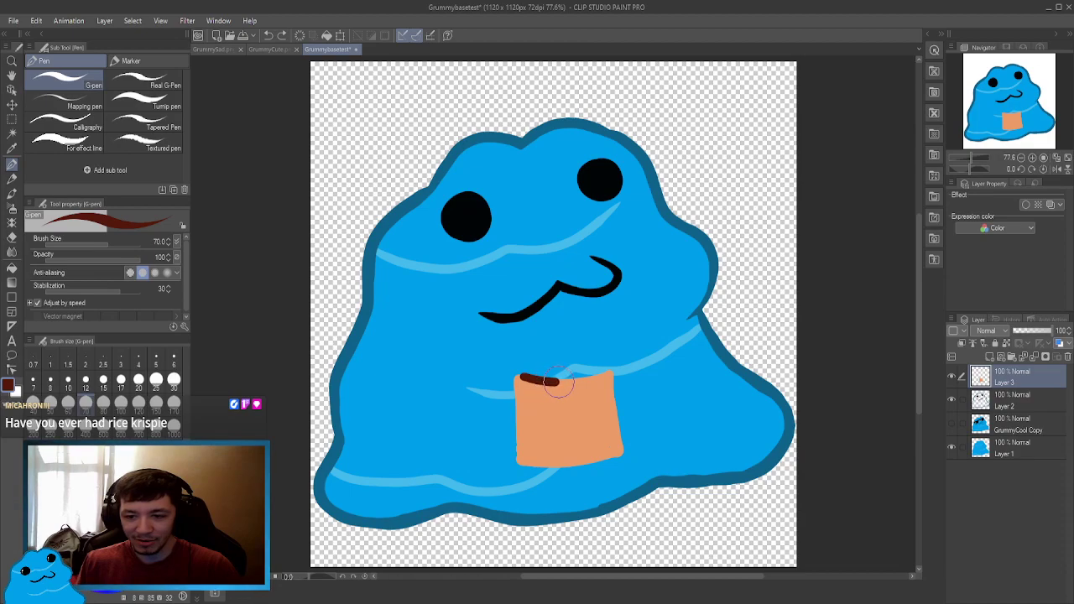
pyautogui.moveTo(551, 382)
pyautogui.mouseDown()
pyautogui.moveTo(605, 372)
pyautogui.moveTo(529, 376)
pyautogui.mouseUp()
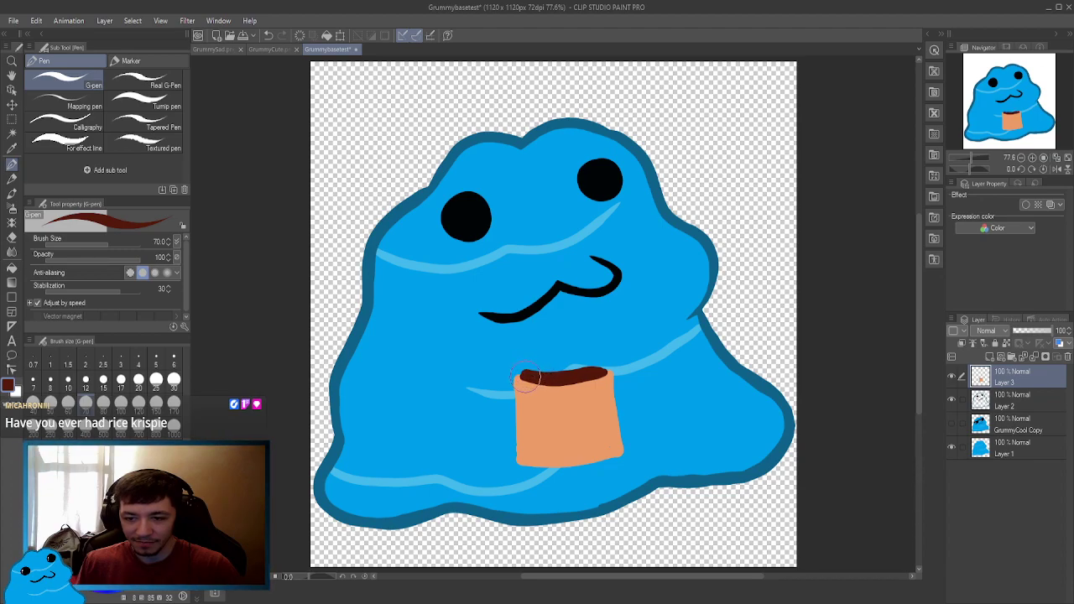
pyautogui.hotkey('ctrl', 'z')
pyautogui.hotkey('ctrl', 'z')
pyautogui.hotkey('ctrl', 'z')
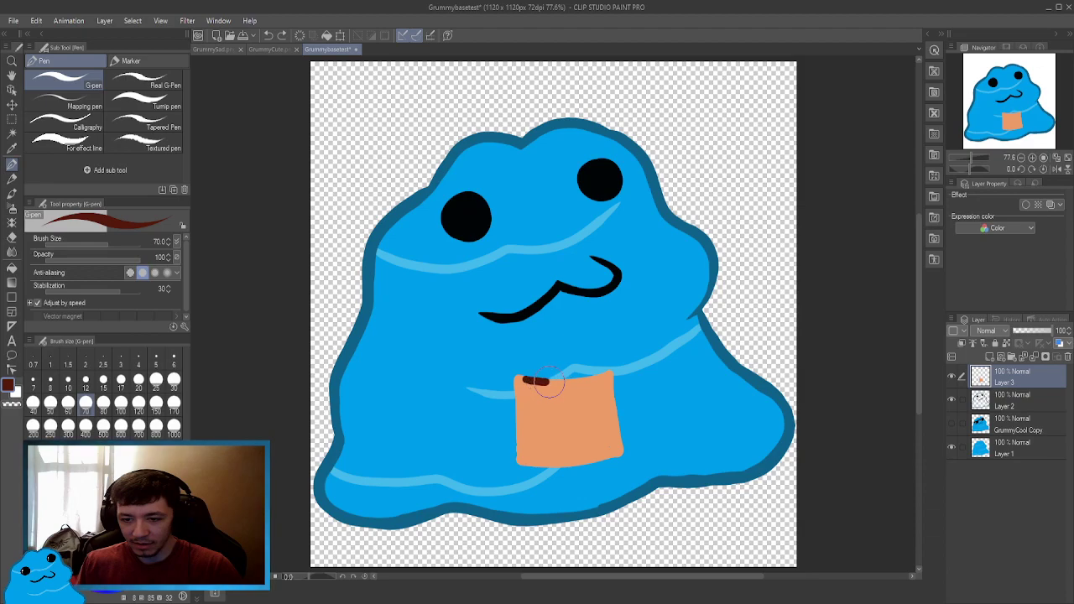
# Try painting the dark red-brown band again and thickening its lower side up close, and undo the strokes.
pyautogui.moveTo(550, 383)
pyautogui.mouseDown()
pyautogui.moveTo(613, 375)
pyautogui.moveTo(582, 357)
pyautogui.moveTo(584, 317)
pyautogui.mouseUp()
pyautogui.press('space')
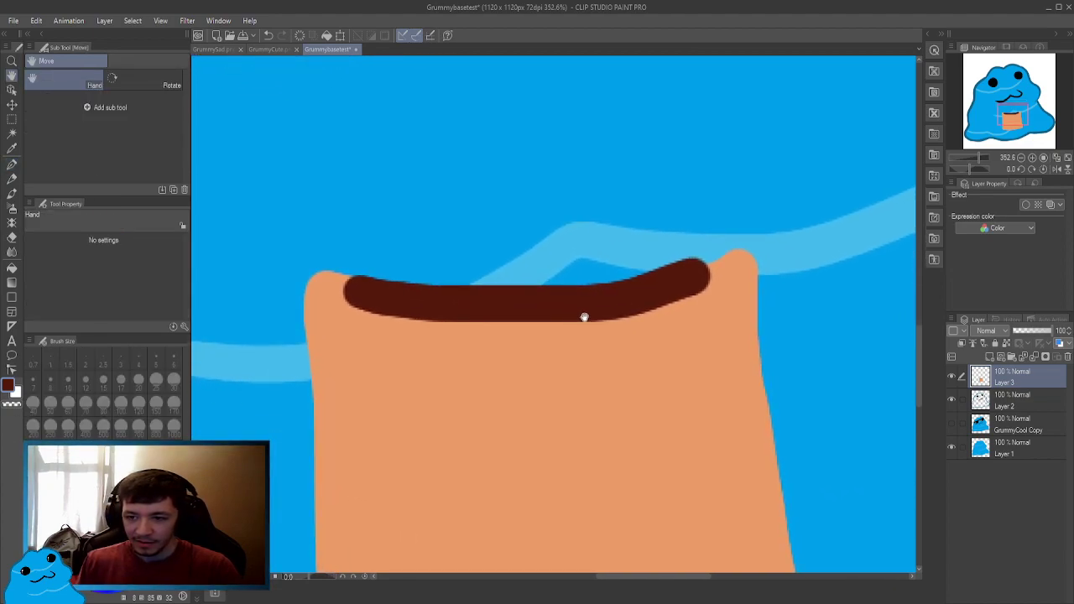
pyautogui.moveTo(361, 309)
pyautogui.mouseDown()
pyautogui.moveTo(359, 299)
pyautogui.moveTo(398, 322)
pyautogui.moveTo(533, 335)
pyautogui.mouseUp()
pyautogui.moveTo(615, 329)
pyautogui.mouseDown()
pyautogui.moveTo(686, 307)
pyautogui.moveTo(690, 274)
pyautogui.mouseUp()
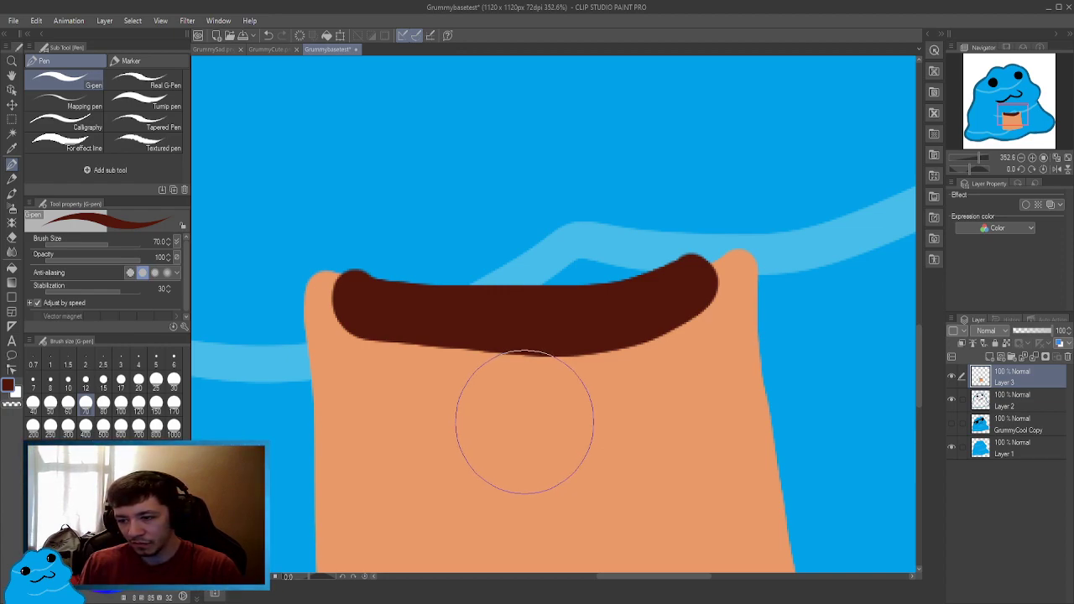
pyautogui.hotkey('ctrl', 'z')
pyautogui.hotkey('ctrl', 'z')
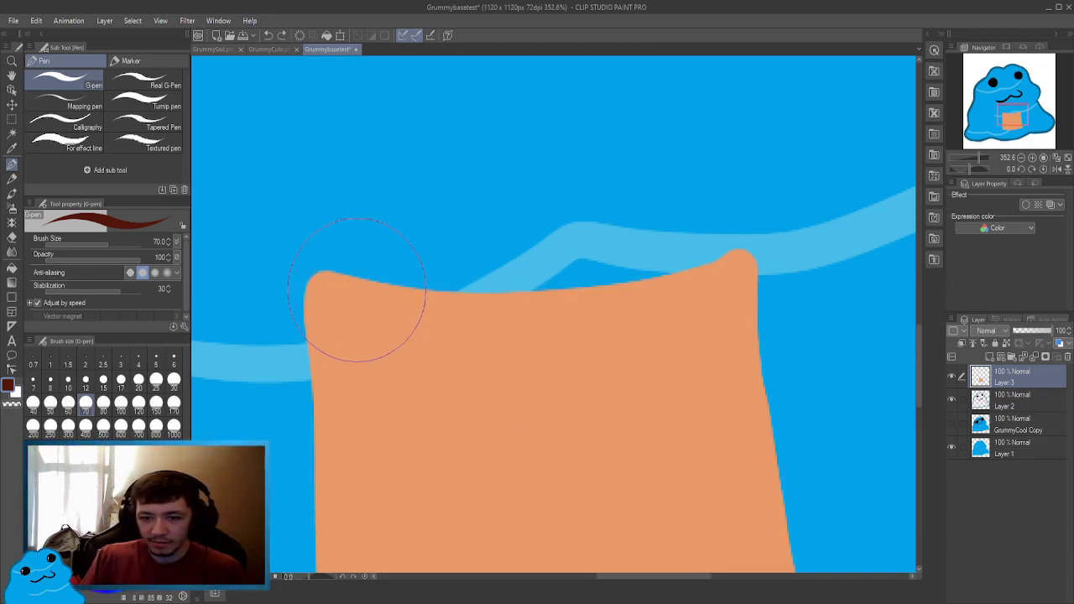
# Paint a thick dark red-brown band along the orange box's top edge and try trimming both its ends with the sampled orange.
pyautogui.moveTo(357, 290)
pyautogui.mouseDown()
pyautogui.moveTo(397, 324)
pyautogui.moveTo(458, 326)
pyautogui.moveTo(655, 293)
pyautogui.moveTo(715, 267)
pyautogui.mouseUp()
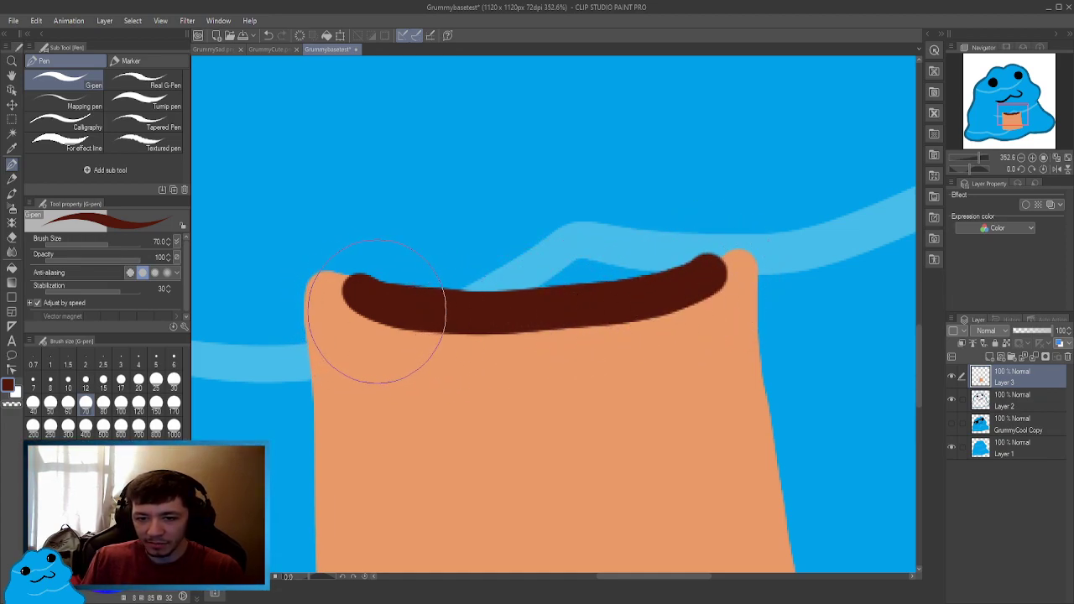
pyautogui.moveTo(383, 336)
pyautogui.mouseDown()
pyautogui.moveTo(360, 299)
pyautogui.moveTo(372, 324)
pyautogui.moveTo(492, 319)
pyautogui.moveTo(583, 333)
pyautogui.moveTo(693, 308)
pyautogui.moveTo(705, 288)
pyautogui.moveTo(695, 291)
pyautogui.mouseUp()
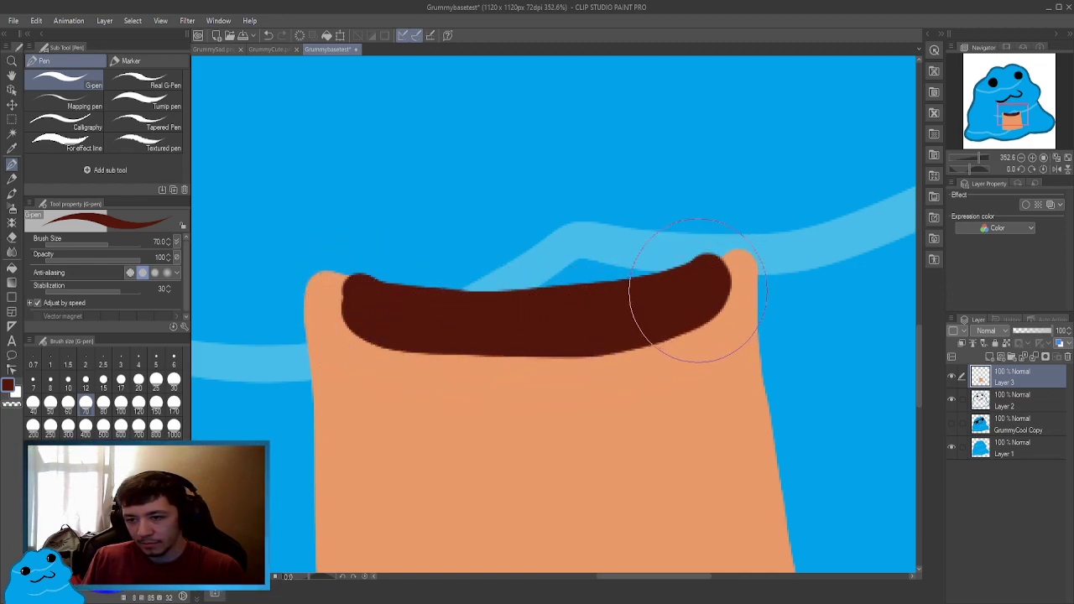
pyautogui.keyDown('alt'); pyautogui.click(422, 408); pyautogui.keyUp('alt')
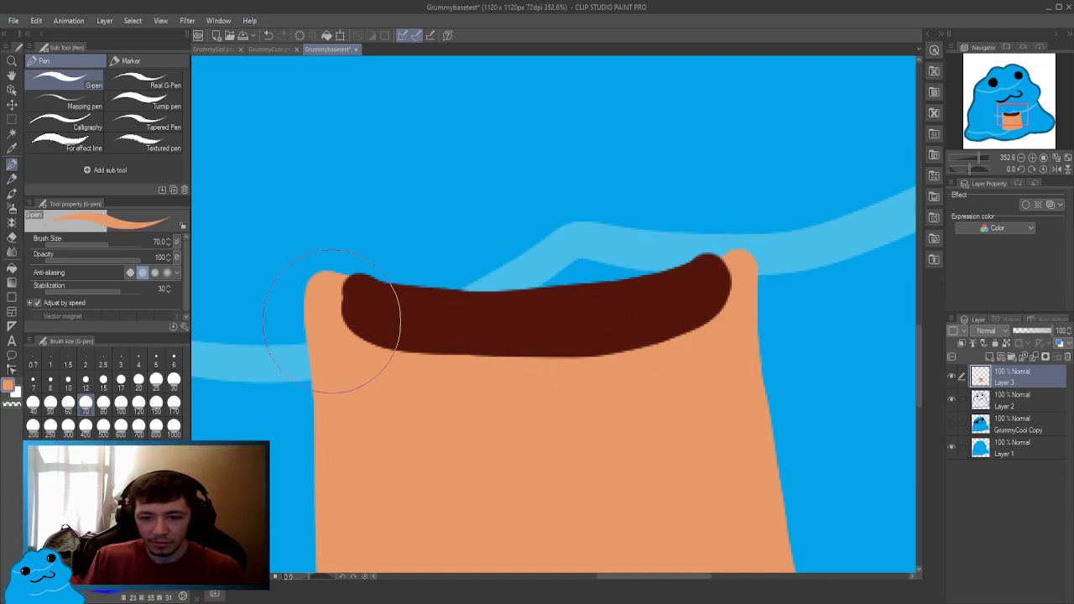
pyautogui.moveTo(325, 331)
pyautogui.mouseDown()
pyautogui.moveTo(311, 287)
pyautogui.moveTo(428, 303)
pyautogui.mouseUp()
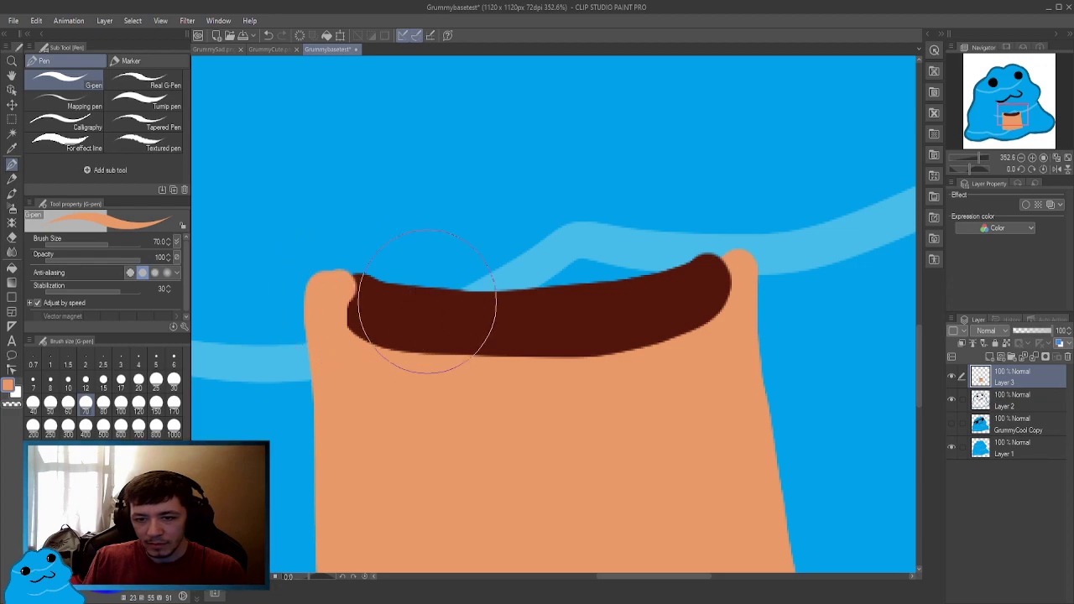
pyautogui.moveTo(691, 317)
pyautogui.mouseDown()
pyautogui.moveTo(711, 319)
pyautogui.moveTo(733, 293)
pyautogui.mouseUp()
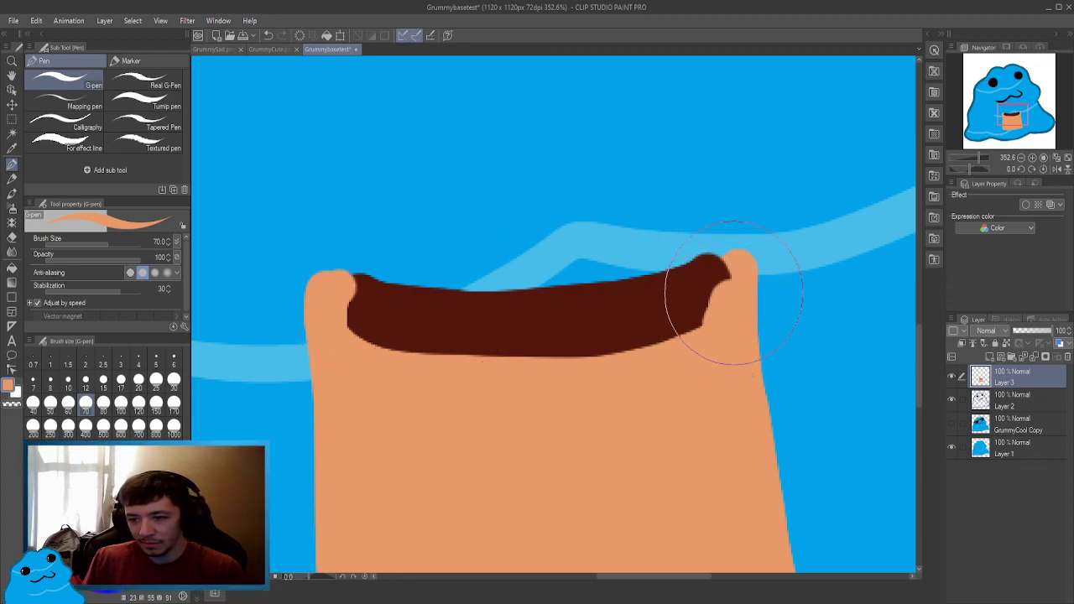
pyautogui.hotkey('ctrl', 'z')
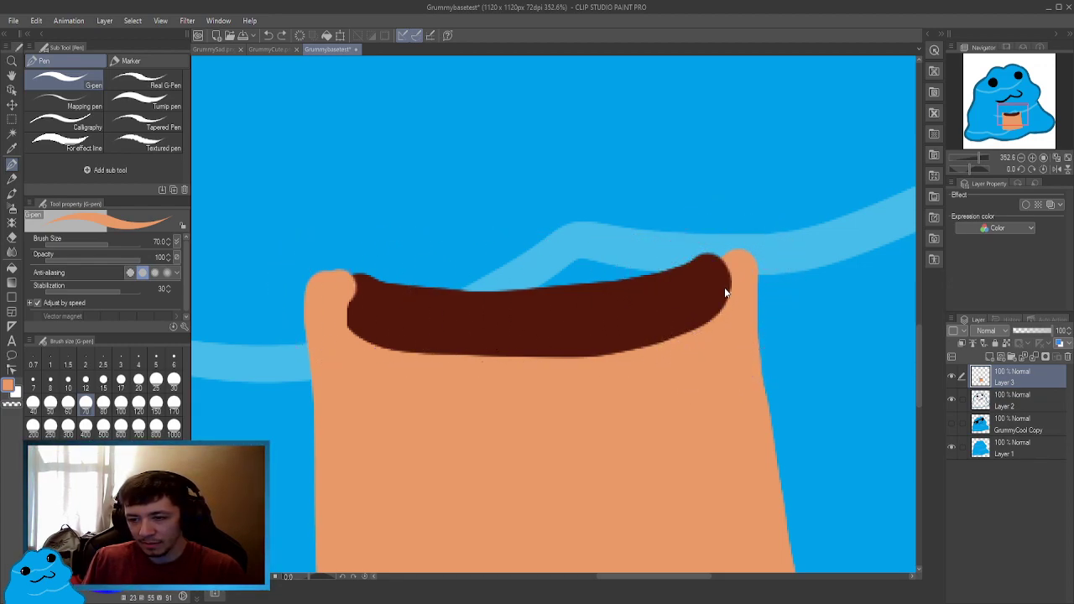
pyautogui.moveTo(725, 319); pyautogui.dragTo(722, 284)
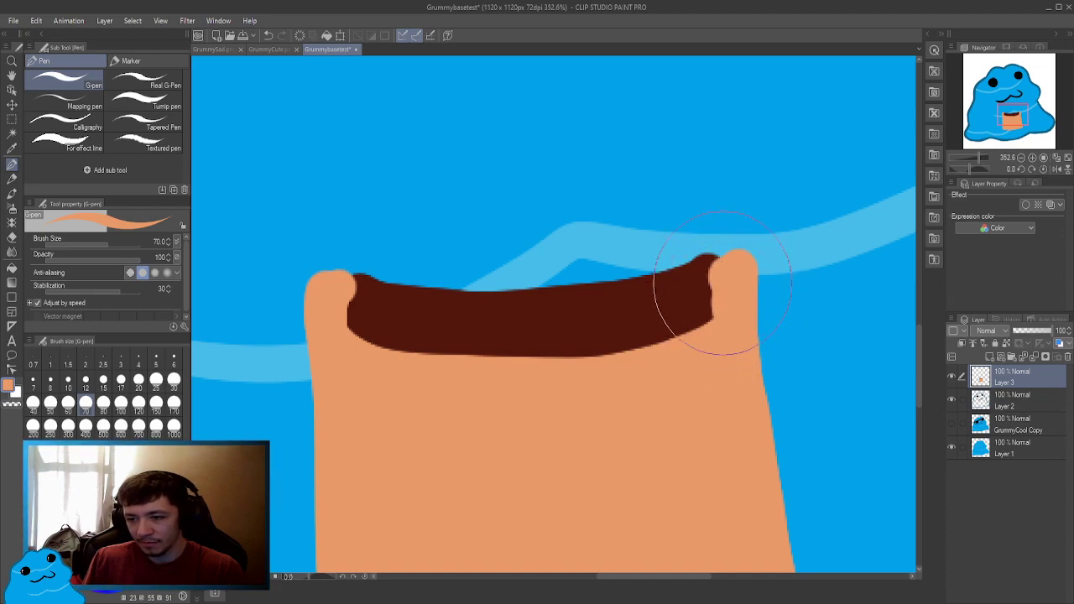
pyautogui.hotkey('ctrl', 'z')
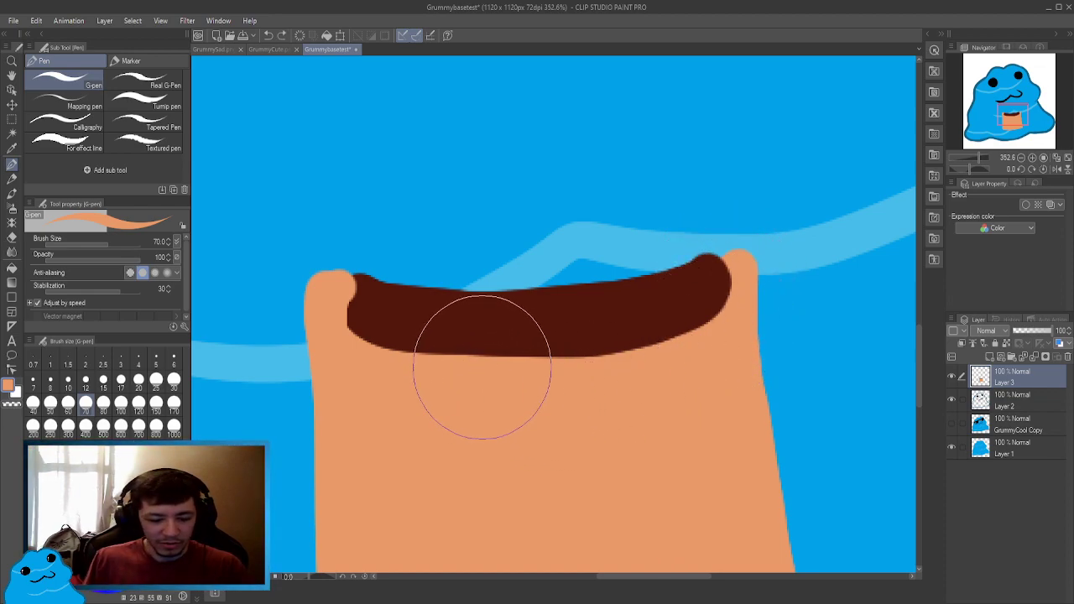
# Try outlining the dark band in black with the G-pen at size 40, and undo the strokes back to the untrimmed band.
pyautogui.click(146, 512)
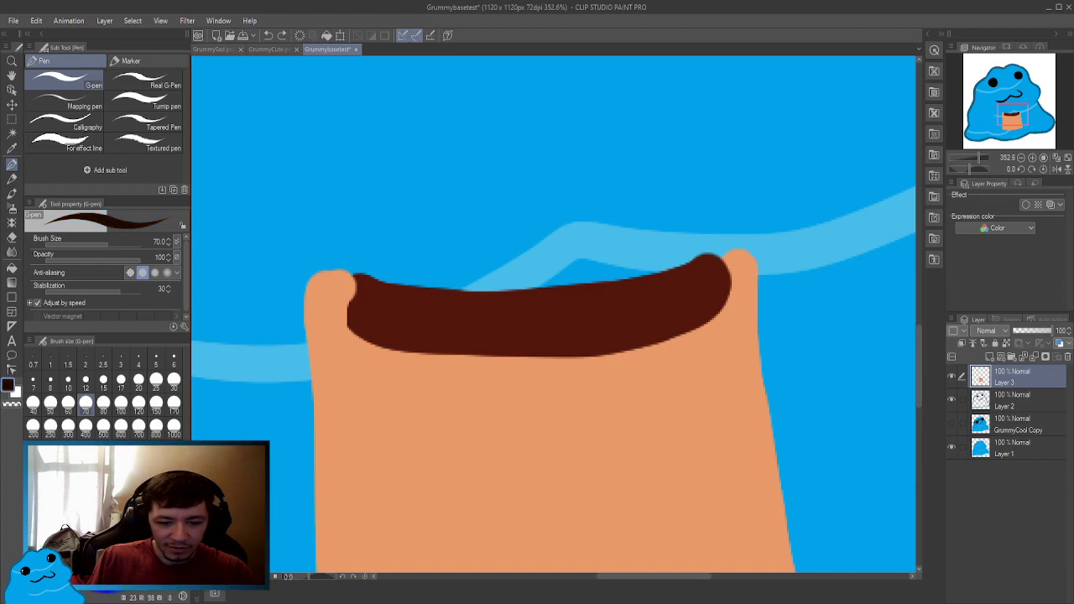
pyautogui.click(32, 402)
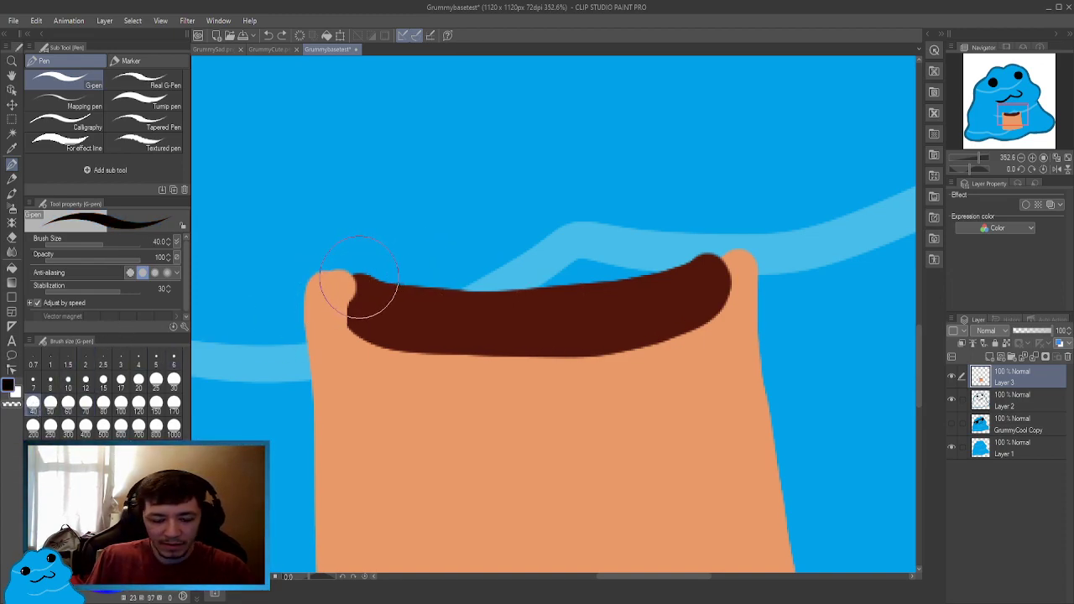
pyautogui.moveTo(348, 289)
pyautogui.mouseDown()
pyautogui.moveTo(372, 293)
pyautogui.moveTo(351, 290)
pyautogui.moveTo(345, 323)
pyautogui.moveTo(388, 352)
pyautogui.moveTo(587, 356)
pyautogui.moveTo(691, 327)
pyautogui.moveTo(719, 271)
pyautogui.moveTo(690, 259)
pyautogui.moveTo(646, 273)
pyautogui.mouseUp()
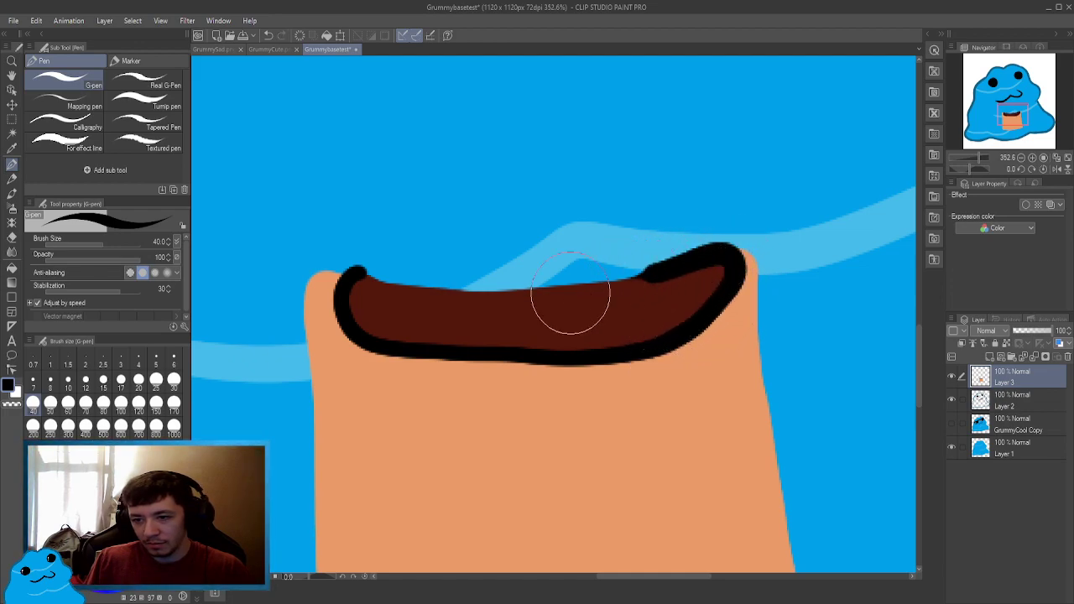
pyautogui.hotkey('ctrl', 'z')
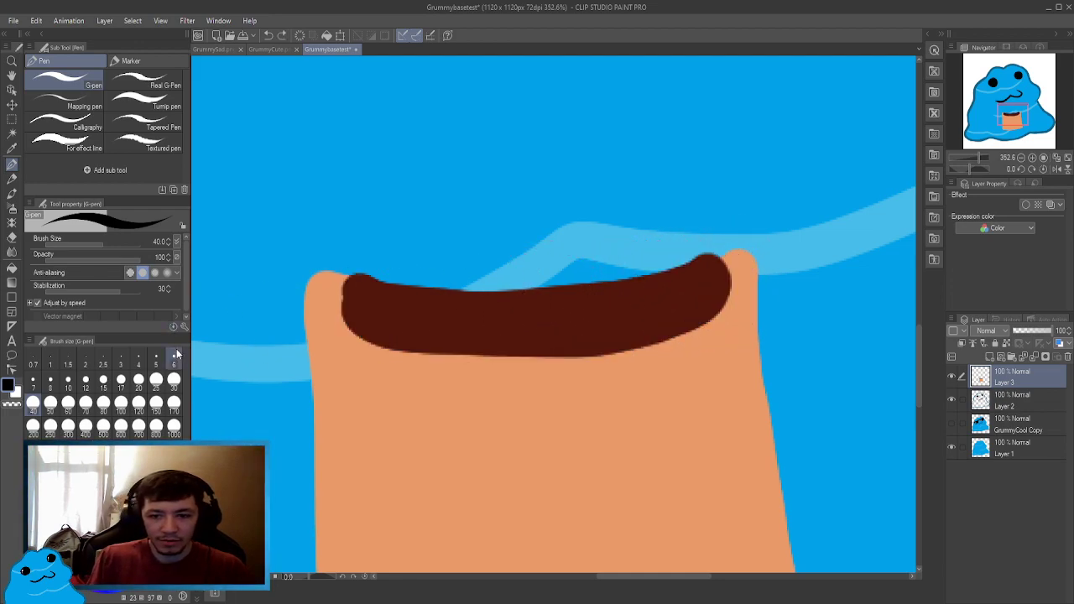
# Try outlining the band's left end and the box's upper-left corner in black at size 20, and undo the strokes.
pyautogui.click(138, 382)
pyautogui.moveTo(370, 274)
pyautogui.mouseDown()
pyautogui.moveTo(338, 308)
pyautogui.moveTo(351, 335)
pyautogui.moveTo(424, 356)
pyautogui.mouseUp()
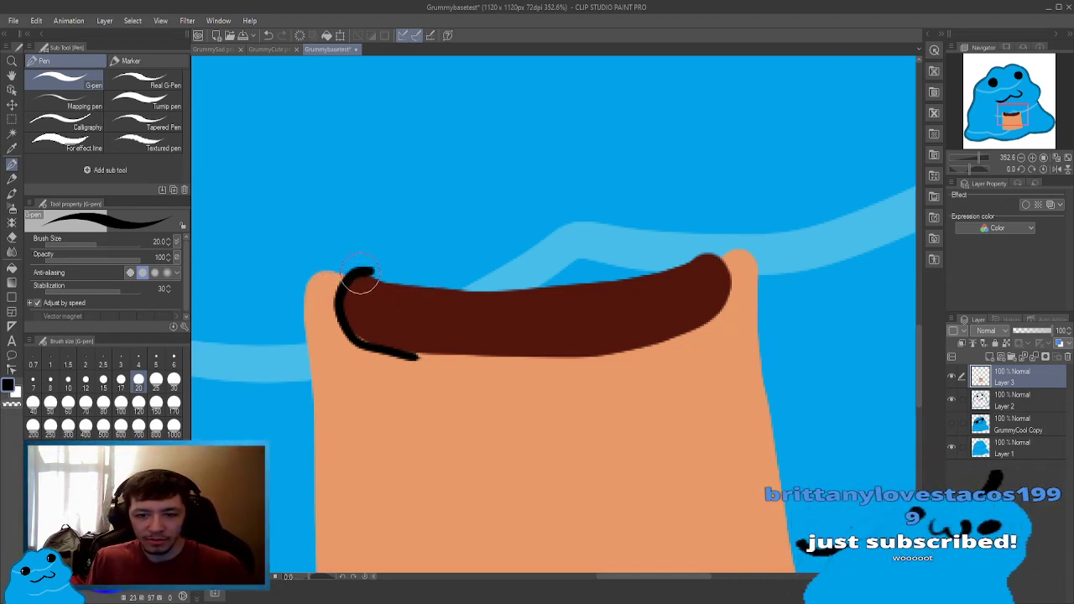
pyautogui.moveTo(373, 270)
pyautogui.mouseDown()
pyautogui.moveTo(316, 275)
pyautogui.moveTo(314, 301)
pyautogui.moveTo(379, 270)
pyautogui.moveTo(364, 277)
pyautogui.moveTo(392, 284)
pyautogui.mouseUp()
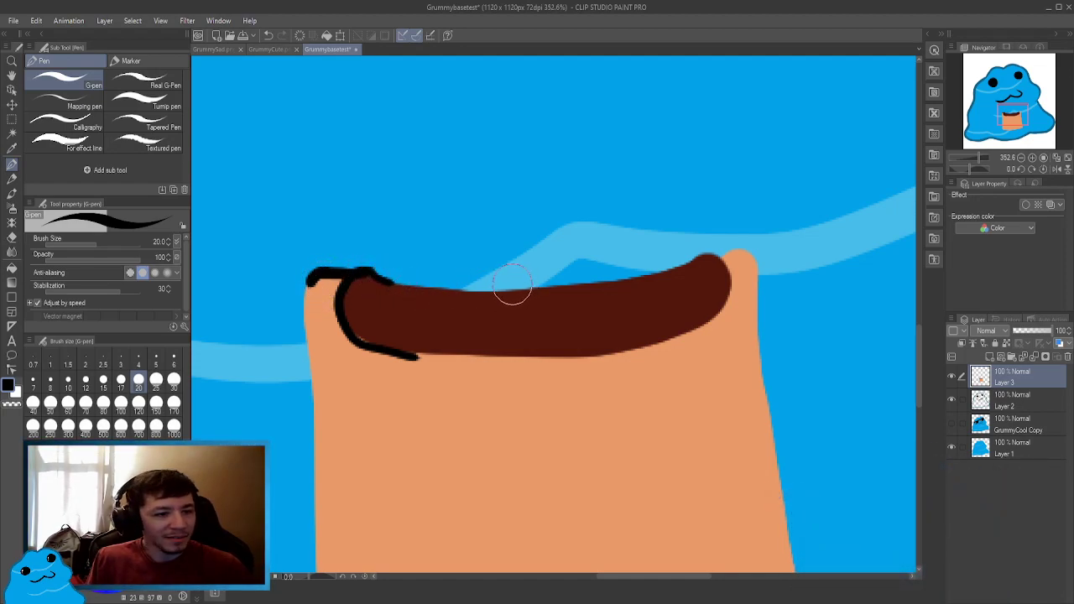
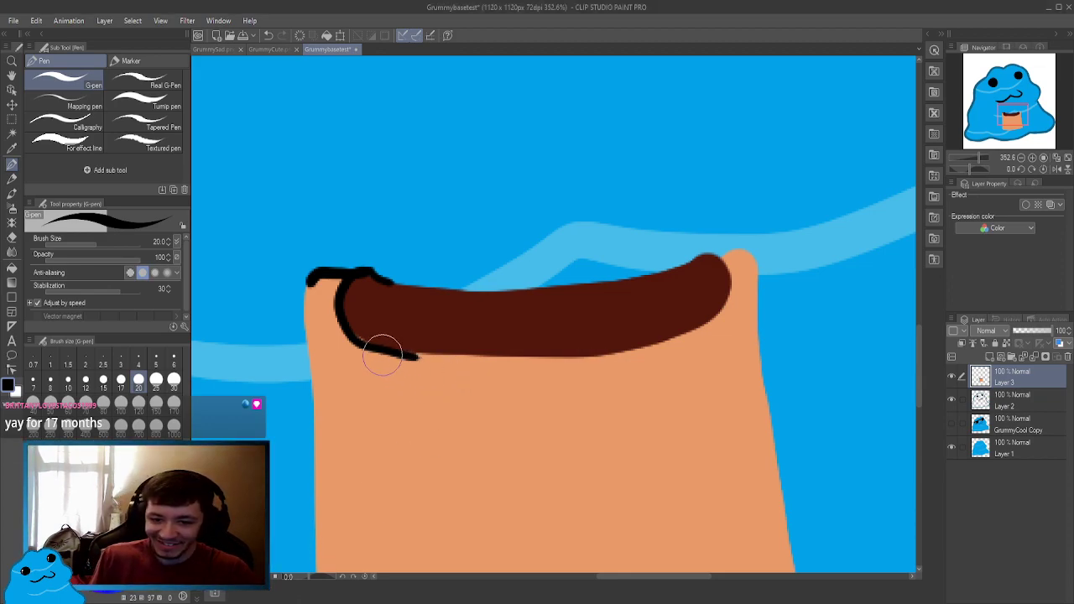
pyautogui.scroll(-3, 537, 340)
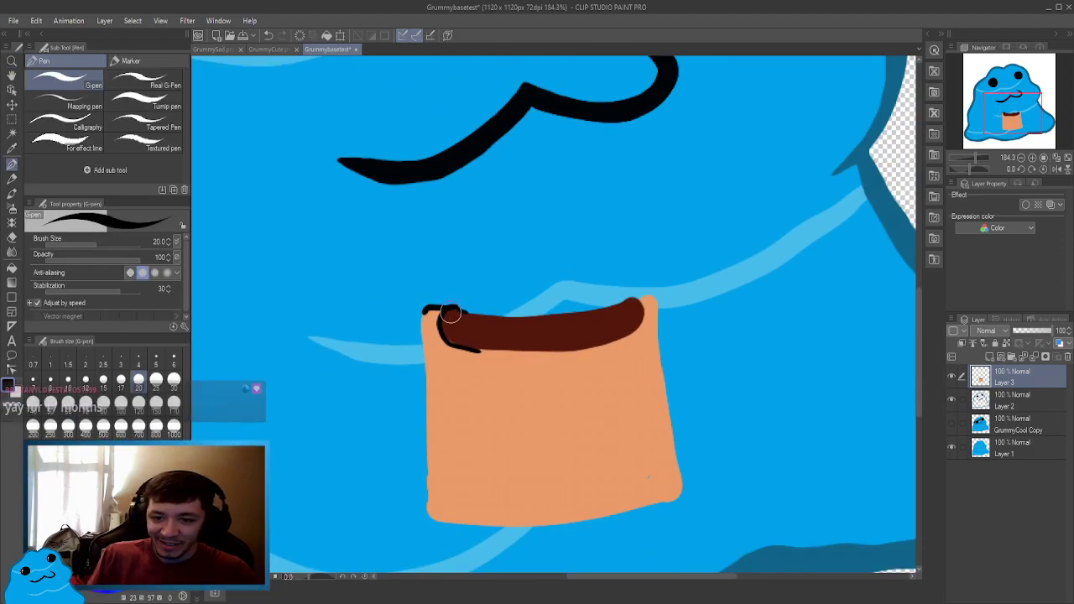
pyautogui.hotkey('ctrl', 'z')
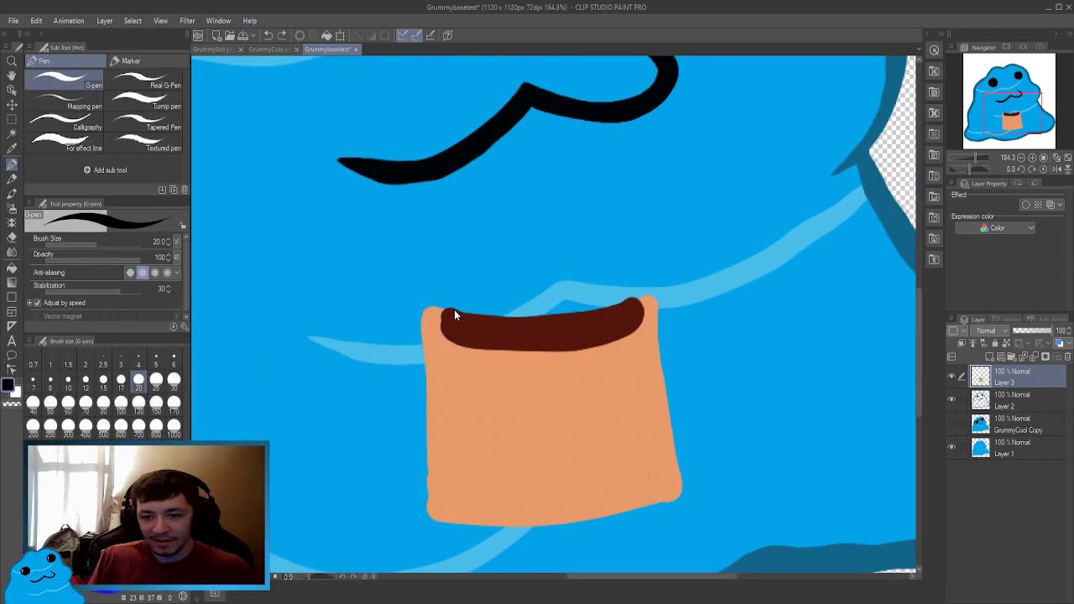
# Undo the dark red-brown band, try repainting it thinner with the G-pen at size 40, and undo that too.
pyautogui.keyDown('alt'); pyautogui.click(467, 325); pyautogui.keyUp('alt')
pyautogui.hotkey('ctrl', 'z')
pyautogui.hotkey('ctrl', 'z')
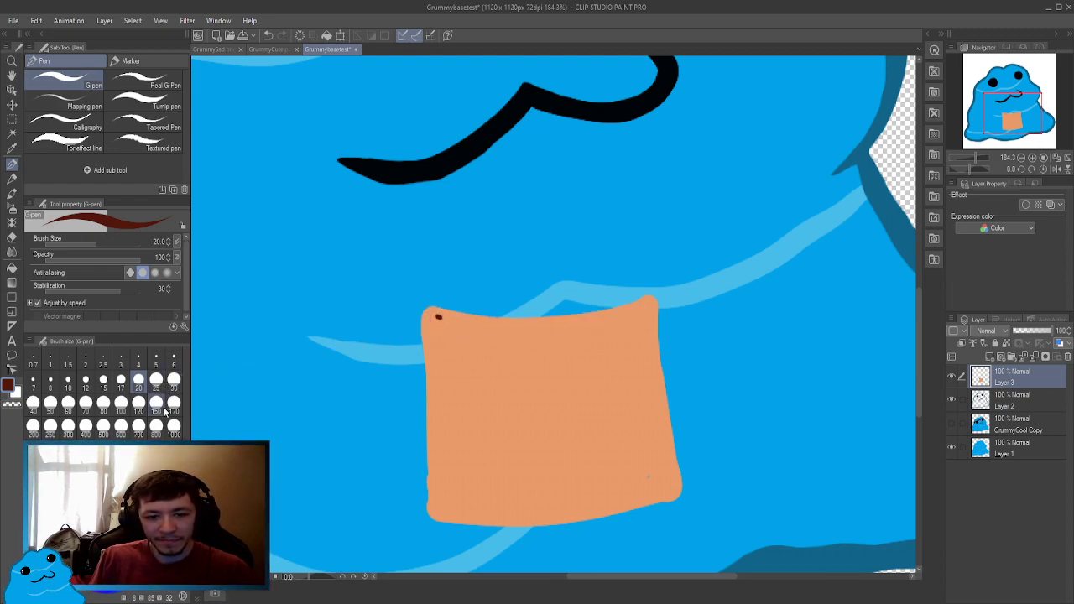
pyautogui.click(36, 403)
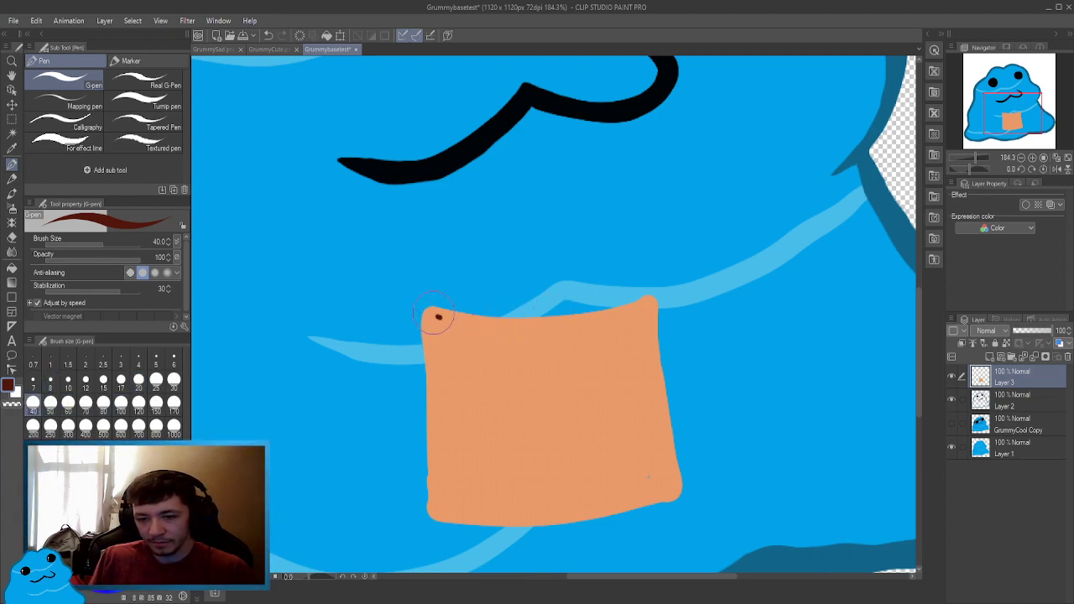
pyautogui.moveTo(441, 321)
pyautogui.mouseDown()
pyautogui.moveTo(533, 332)
pyautogui.moveTo(642, 312)
pyautogui.moveTo(536, 331)
pyautogui.moveTo(434, 317)
pyautogui.moveTo(470, 328)
pyautogui.mouseUp()
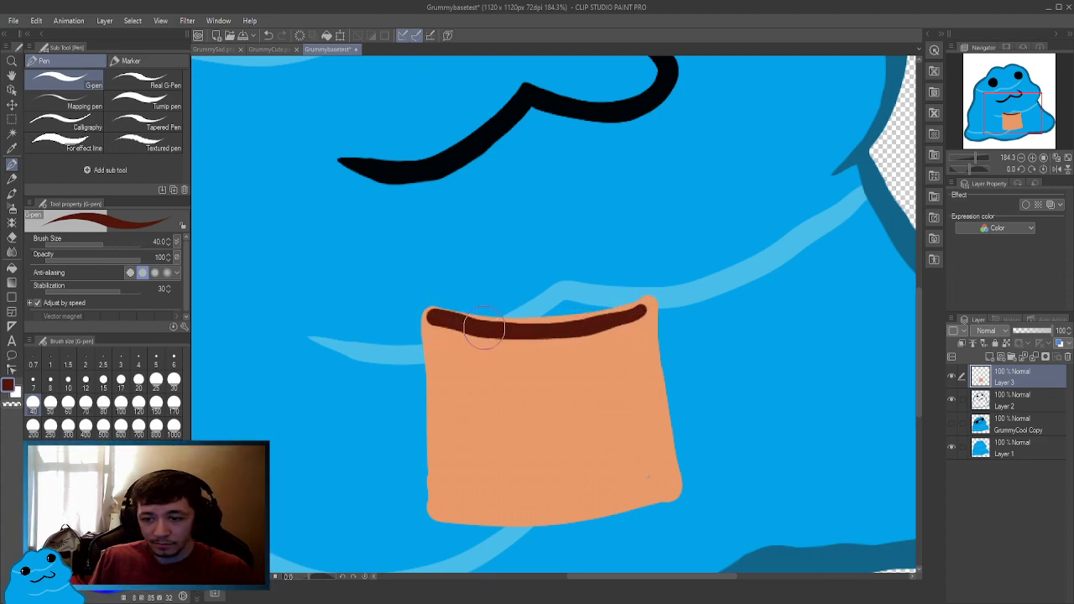
pyautogui.hotkey('ctrl', 'z')
pyautogui.hotkey('ctrl', 'z')
pyautogui.hotkey('ctrl', 'z')
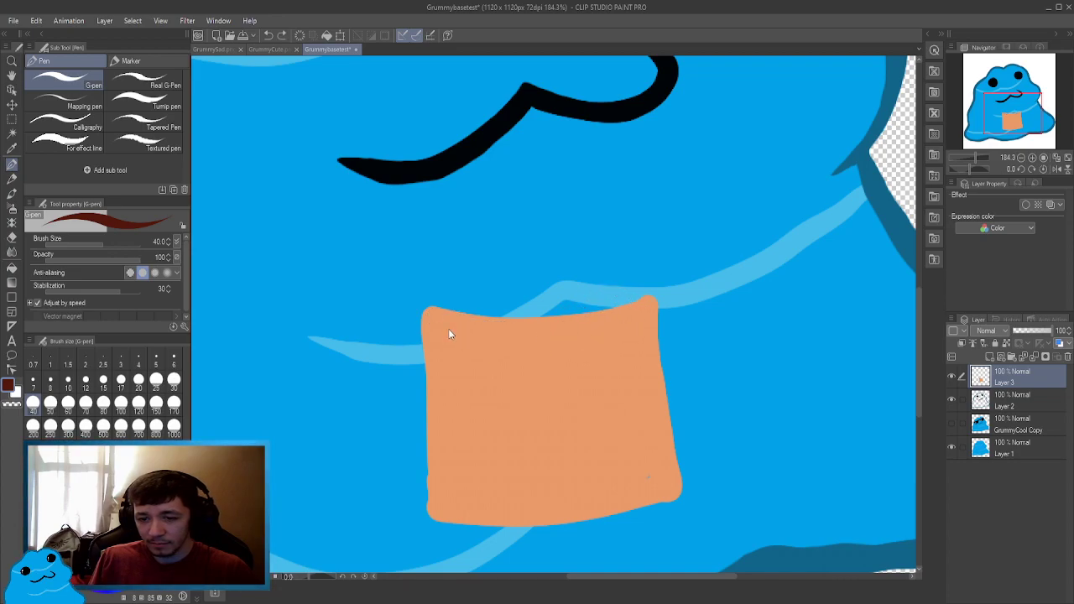
# Paint the dark red-brown band along the box's upper edge at size 40 with the canvas rotated, widening it to the edge.
pyautogui.press('r')
pyautogui.moveTo(501, 295)
pyautogui.mouseDown()
pyautogui.moveTo(452, 312)
pyautogui.moveTo(412, 335)
pyautogui.moveTo(509, 272)
pyautogui.moveTo(614, 256)
pyautogui.moveTo(654, 270)
pyautogui.moveTo(632, 242)
pyautogui.moveTo(613, 247)
pyautogui.moveTo(568, 272)
pyautogui.moveTo(480, 365)
pyautogui.mouseUp()
pyautogui.press('p')
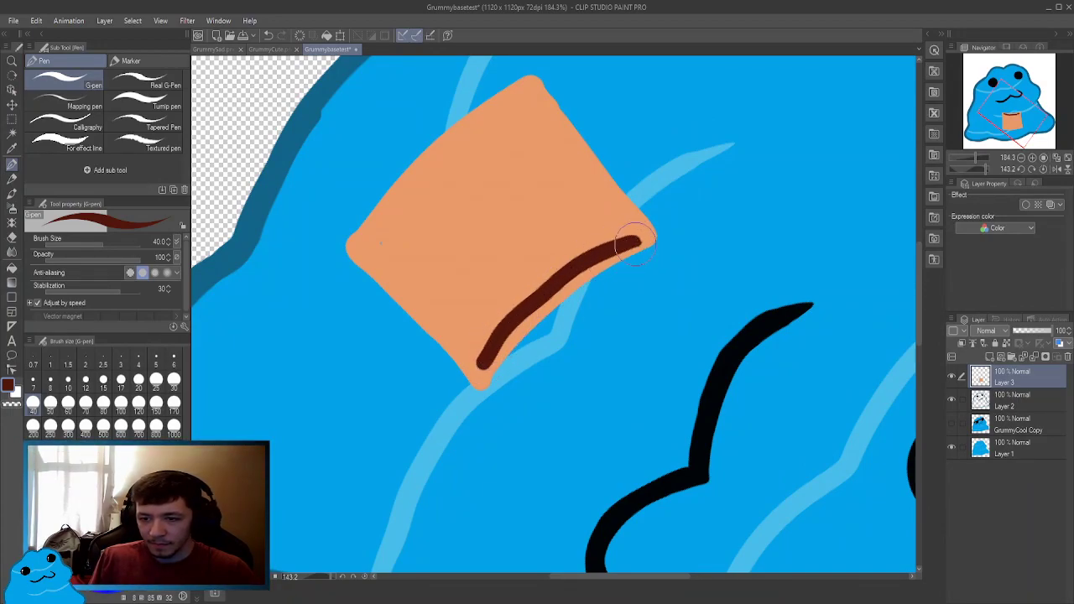
pyautogui.moveTo(635, 242)
pyautogui.mouseDown()
pyautogui.moveTo(558, 272)
pyautogui.moveTo(487, 363)
pyautogui.mouseUp()
pyautogui.moveTo(556, 289)
pyautogui.mouseDown()
pyautogui.moveTo(515, 309)
pyautogui.moveTo(490, 359)
pyautogui.moveTo(606, 256)
pyautogui.moveTo(533, 306)
pyautogui.moveTo(490, 363)
pyautogui.moveTo(492, 347)
pyautogui.moveTo(544, 298)
pyautogui.moveTo(637, 247)
pyautogui.mouseUp()
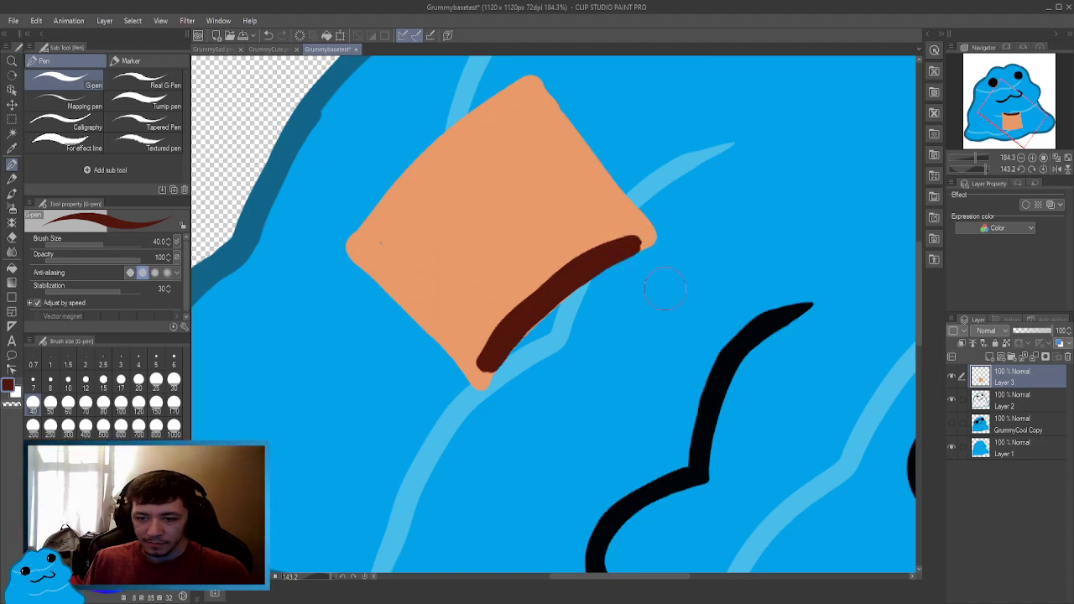
# Outline the box's bottom, right and top edges in black with the G-pen at size 20, rotating the canvas for each edge.
pyautogui.keyDown('alt'); pyautogui.click(739, 344); pyautogui.keyUp('alt')
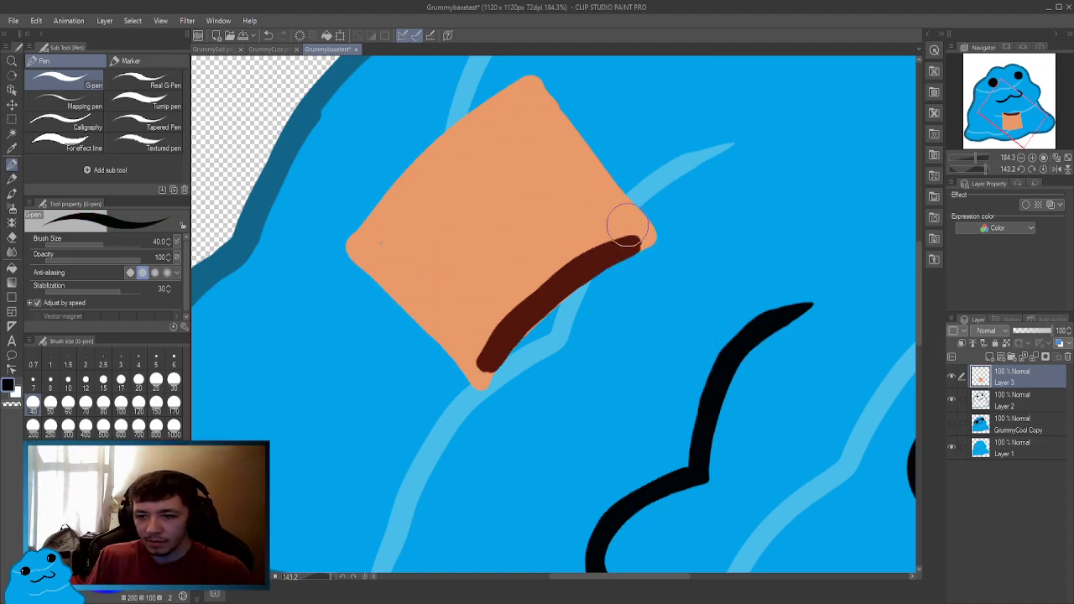
pyautogui.click(139, 382)
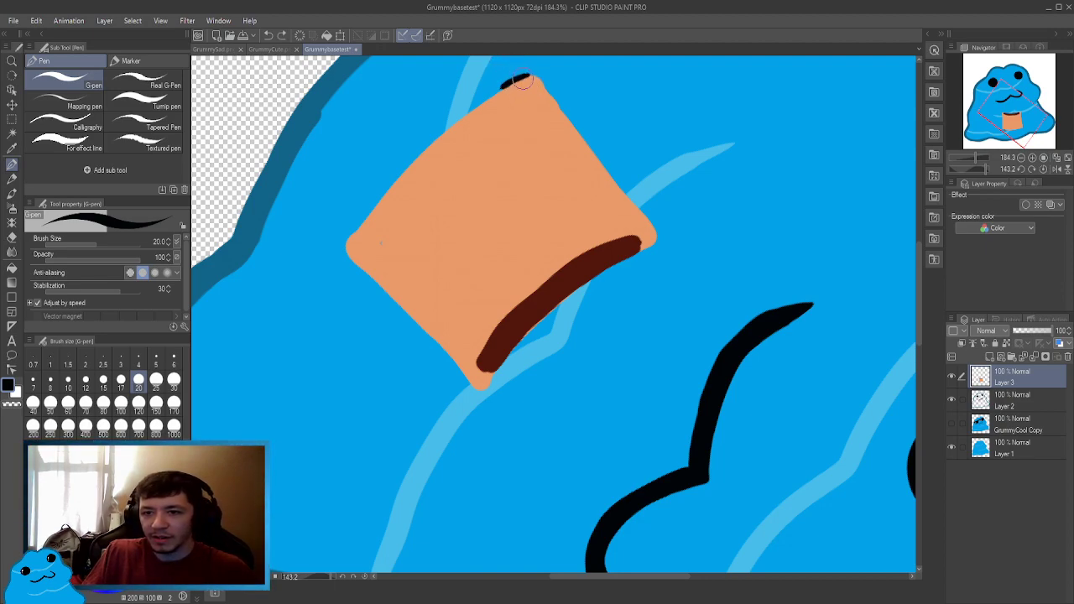
pyautogui.hotkey('ctrl', 'z')
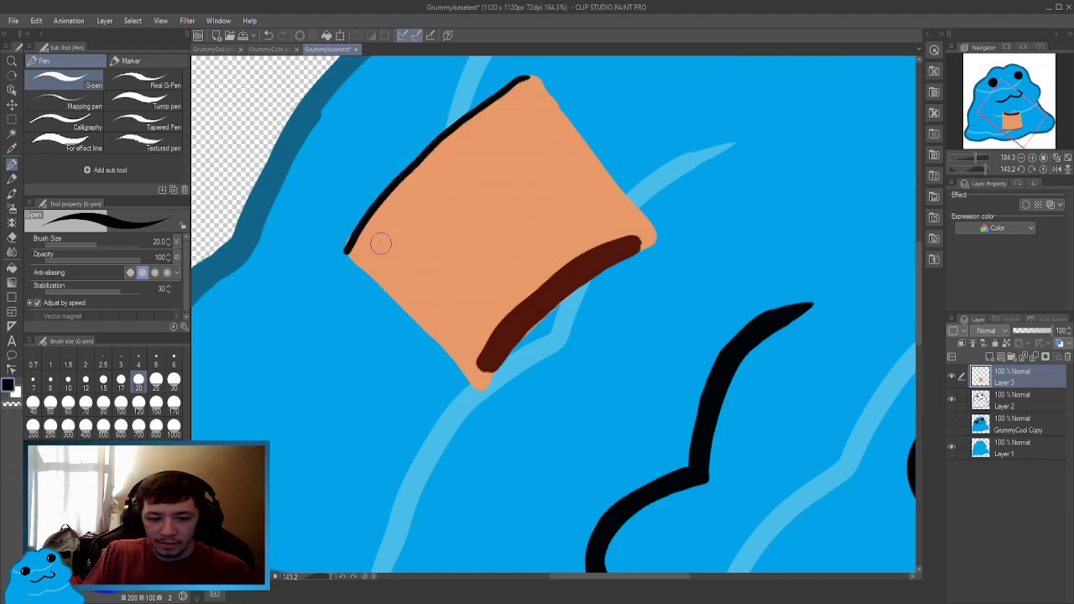
pyautogui.moveTo(426, 231); pyautogui.dragTo(686, 134)
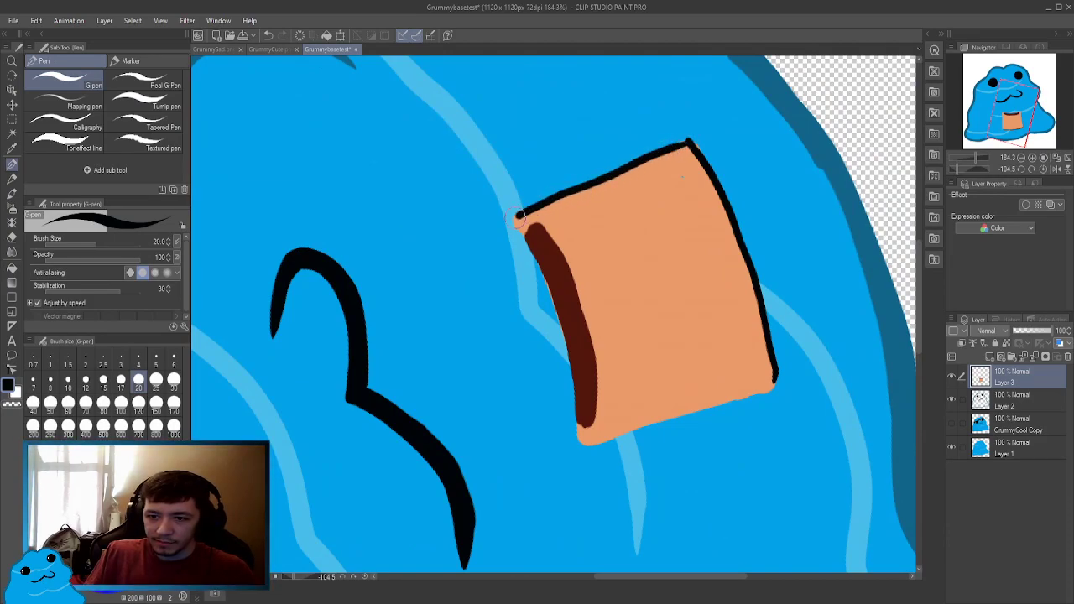
pyautogui.moveTo(518, 216); pyautogui.dragTo(632, 254)
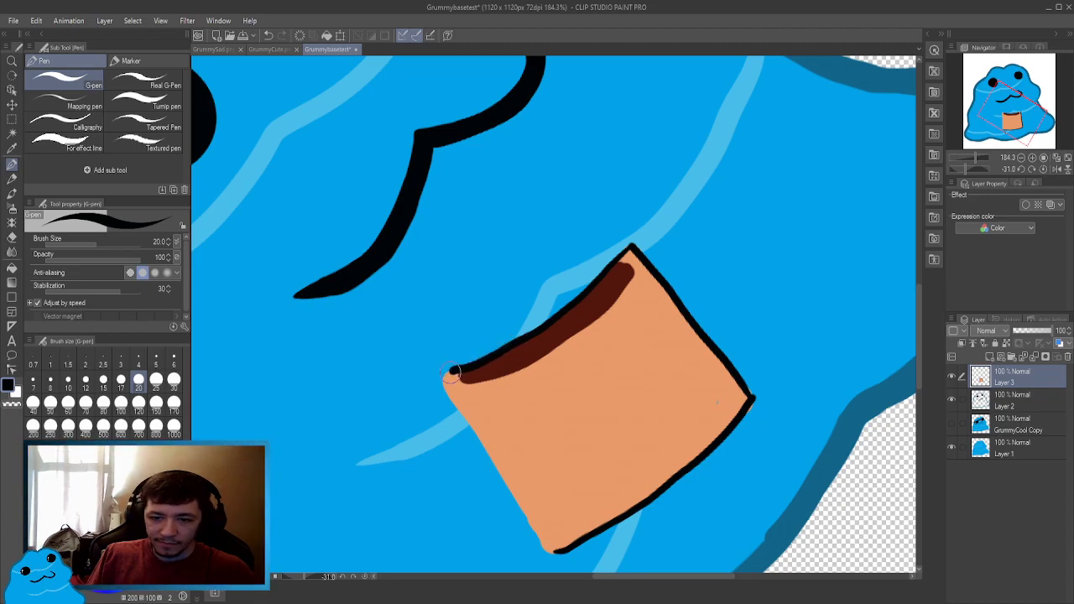
pyautogui.moveTo(443, 379); pyautogui.dragTo(476, 304)
pyautogui.press('p')
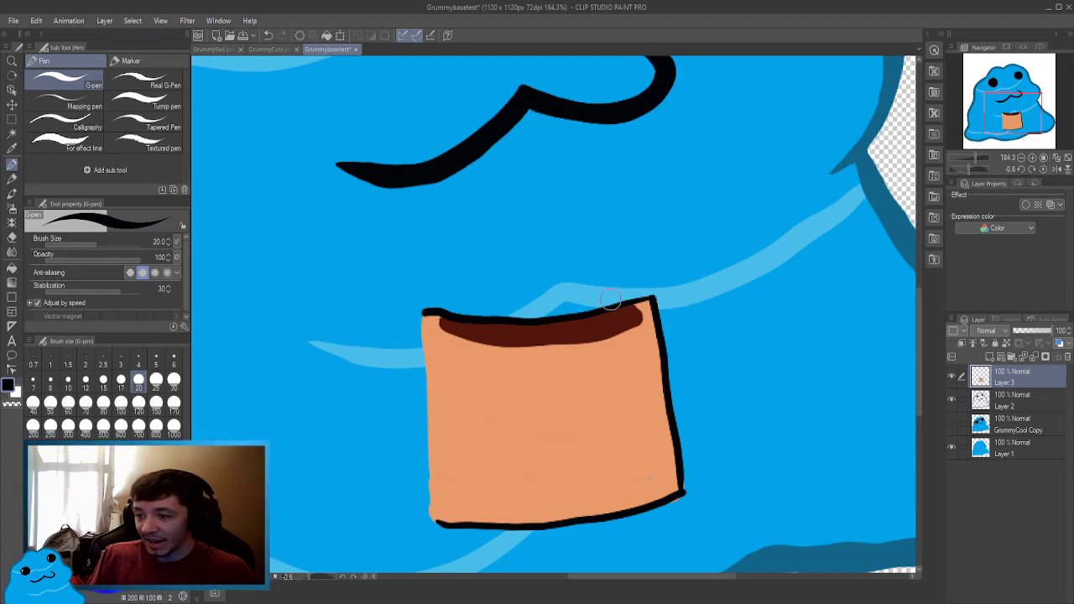
# Erase the entire orange box with its dark band and black outline from Layer 3.
pyautogui.press('e')
pyautogui.moveTo(420, 327)
pyautogui.mouseDown()
pyautogui.moveTo(479, 366)
pyautogui.moveTo(647, 326)
pyautogui.moveTo(673, 393)
pyautogui.moveTo(678, 464)
pyautogui.moveTo(638, 505)
pyautogui.moveTo(500, 518)
pyautogui.moveTo(417, 478)
pyautogui.moveTo(481, 412)
pyautogui.moveTo(667, 402)
pyautogui.moveTo(444, 445)
pyautogui.mouseUp()
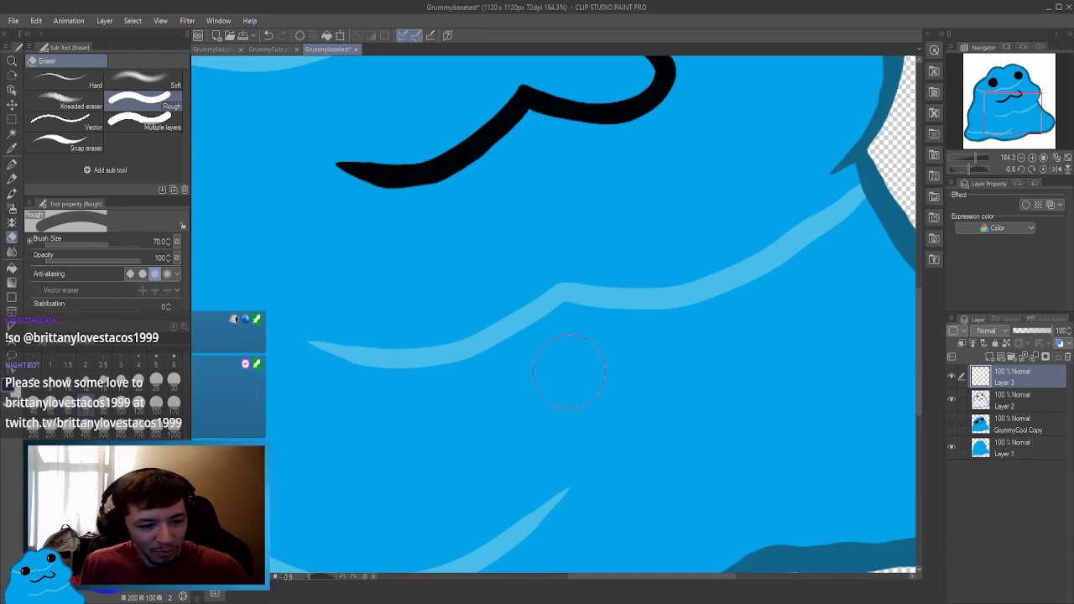
pyautogui.scroll(-4, 503, 277)
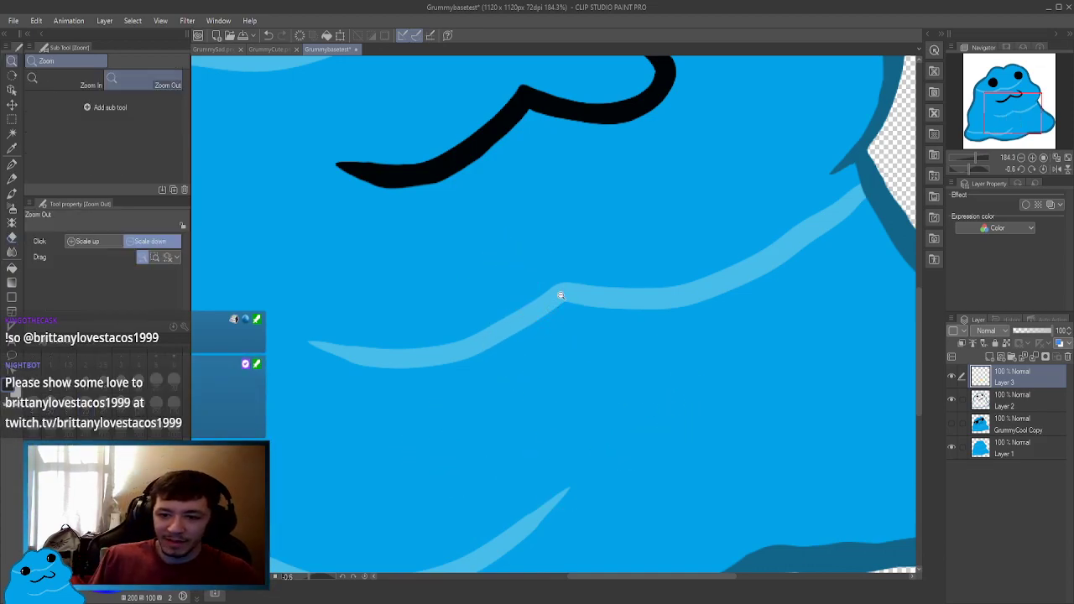
pyautogui.scroll(2, 532, 283)
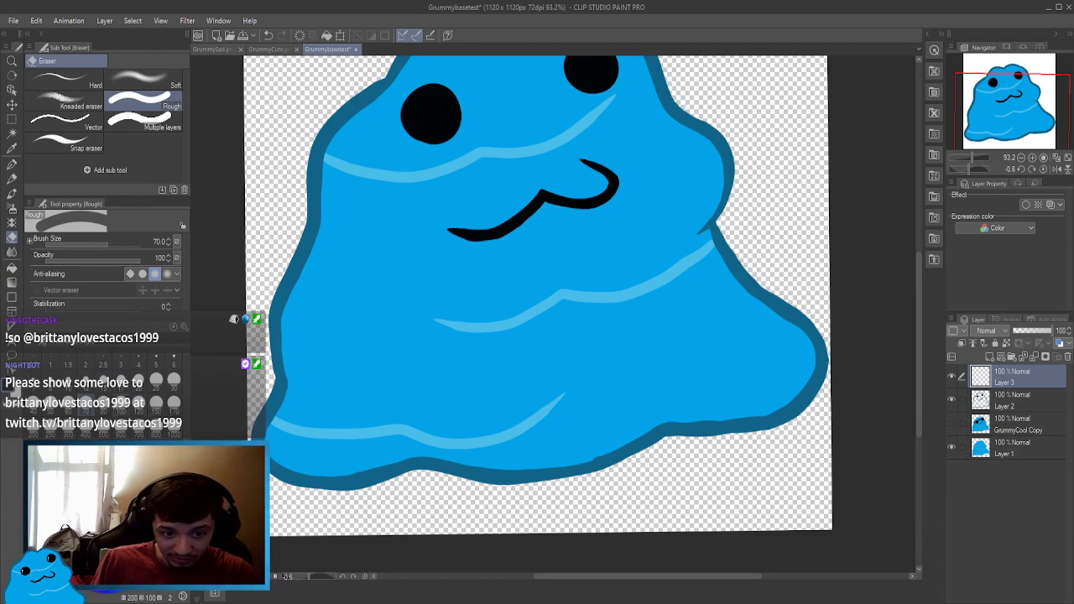
# Draw a new four-sided black box outline on the belly with the G-pen at size 20 and trim its overshooting corner.
pyautogui.press('p')
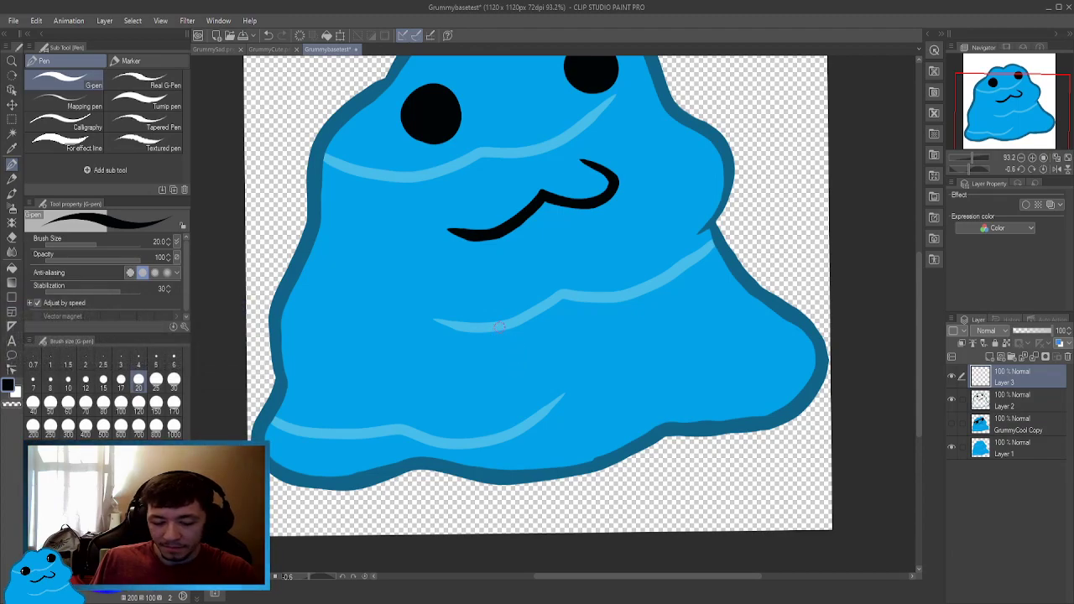
pyautogui.scroll(3, 499, 325)
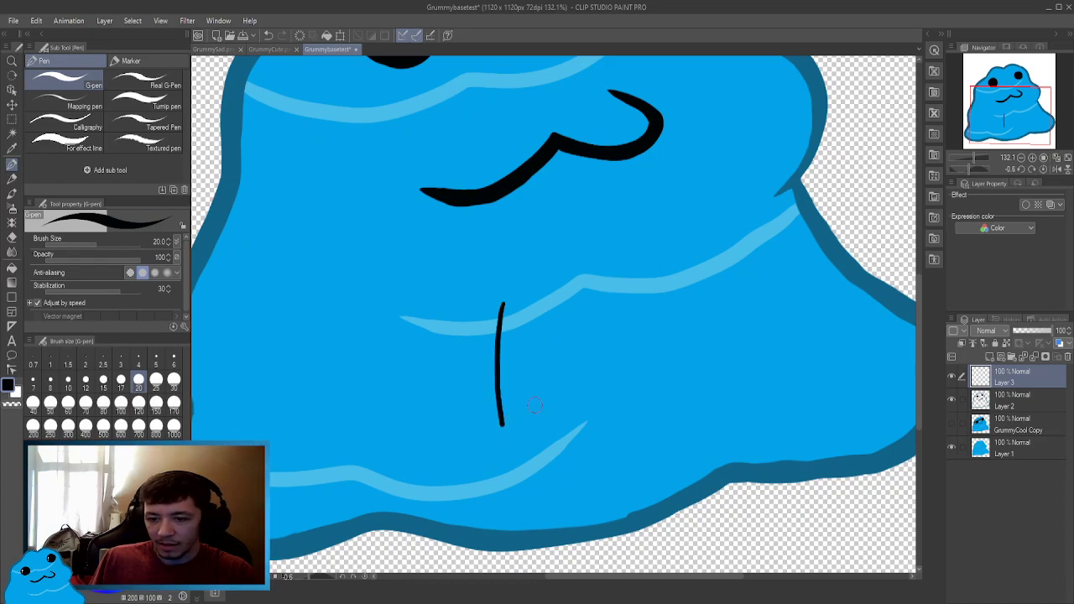
pyautogui.moveTo(527, 359); pyautogui.dragTo(508, 408)
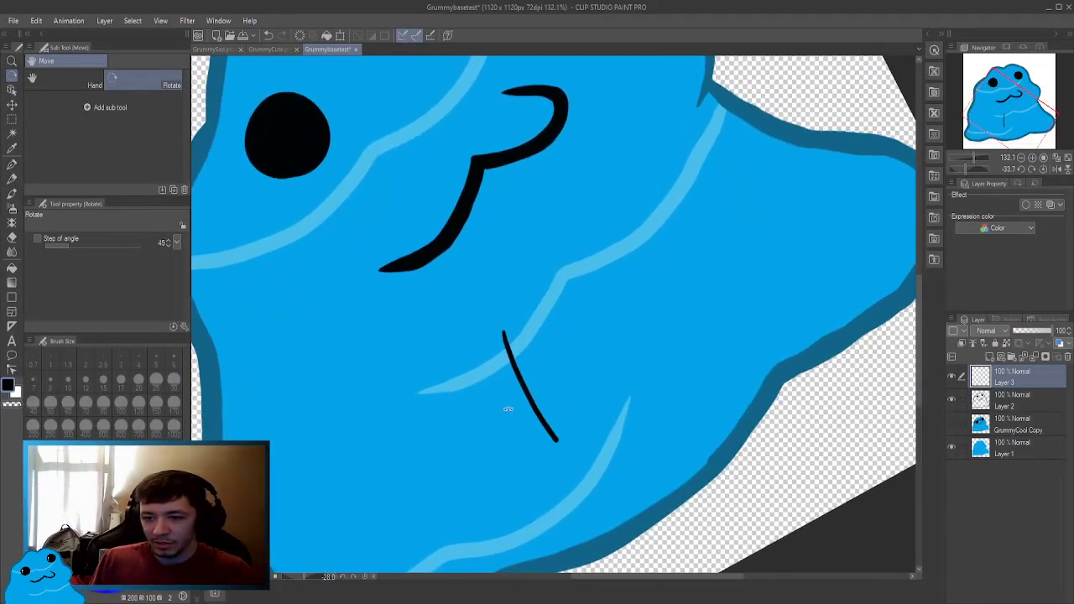
pyautogui.press('p')
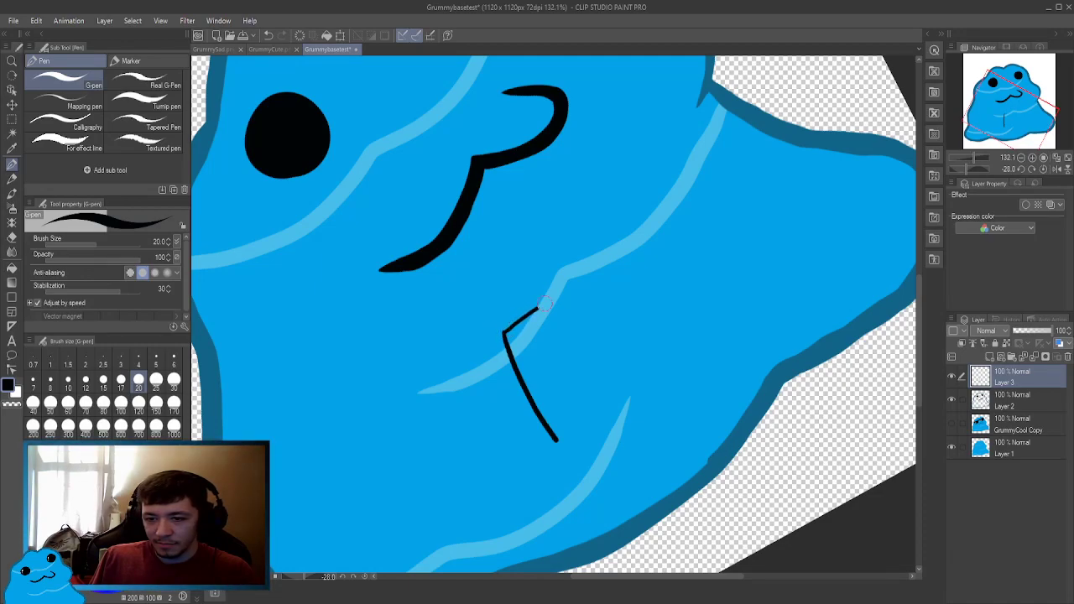
pyautogui.press('r')
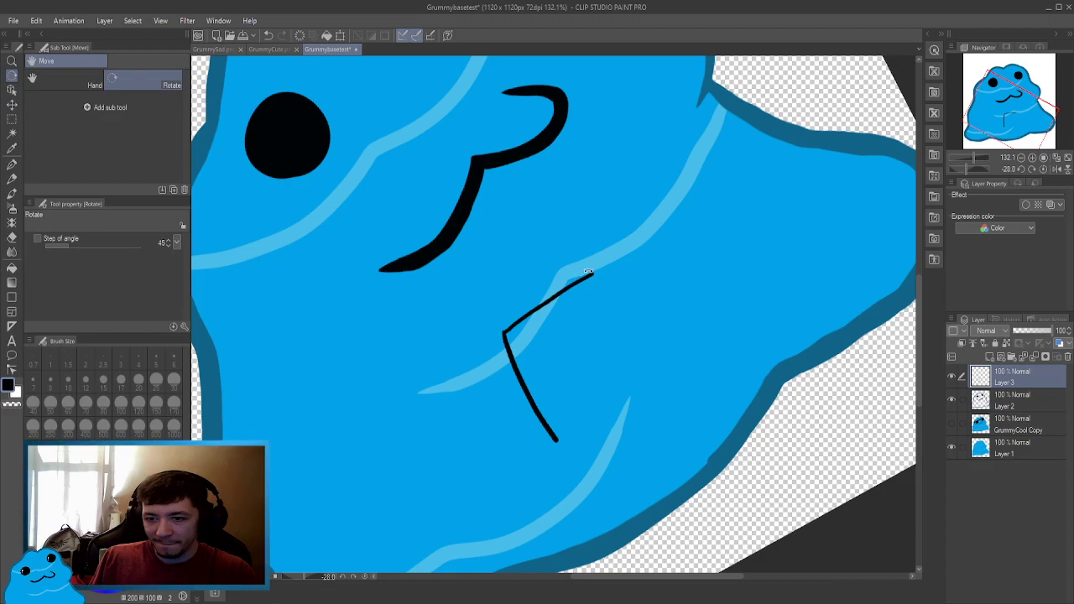
pyautogui.moveTo(589, 278)
pyautogui.mouseDown()
pyautogui.moveTo(655, 288)
pyautogui.moveTo(594, 288)
pyautogui.moveTo(580, 274)
pyautogui.moveTo(503, 313)
pyautogui.moveTo(635, 218)
pyautogui.moveTo(554, 193)
pyautogui.moveTo(506, 193)
pyautogui.moveTo(537, 184)
pyautogui.moveTo(645, 222)
pyautogui.mouseUp()
pyautogui.press('p')
pyautogui.press('r')
pyautogui.press('p')
pyautogui.press('r')
pyautogui.press('p')
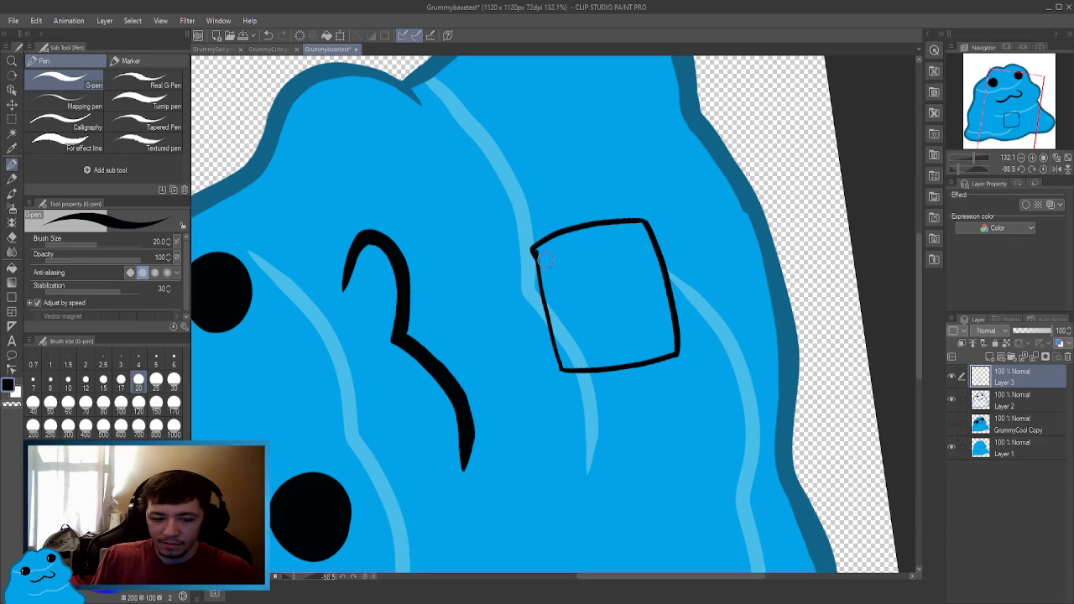
pyautogui.press('e')
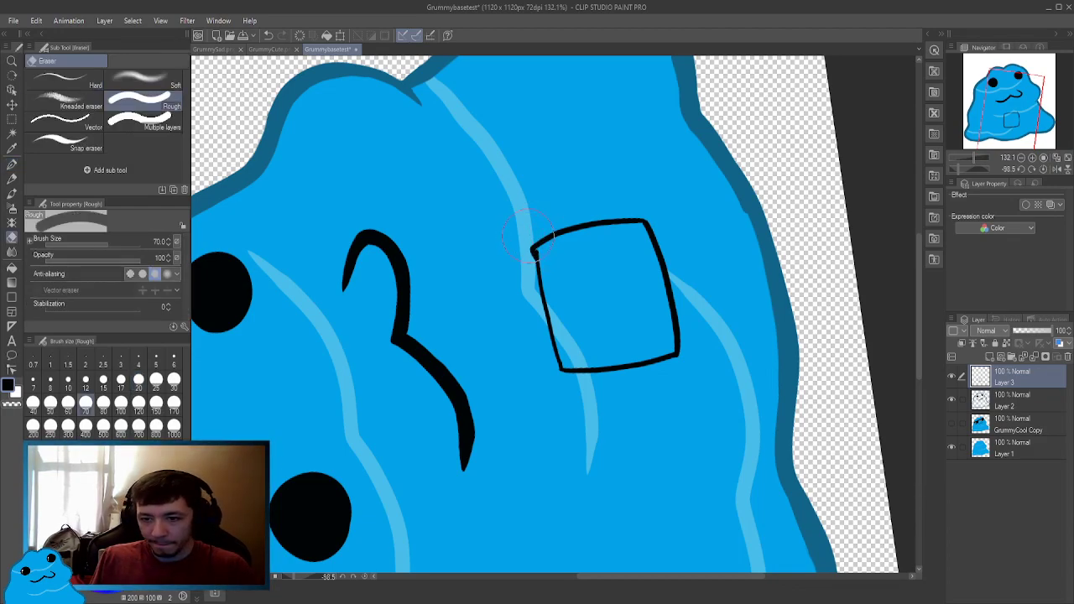
# Try filling the outlined box with tan using the Fill tool in two passes, and undo both fills.
pyautogui.press('p')
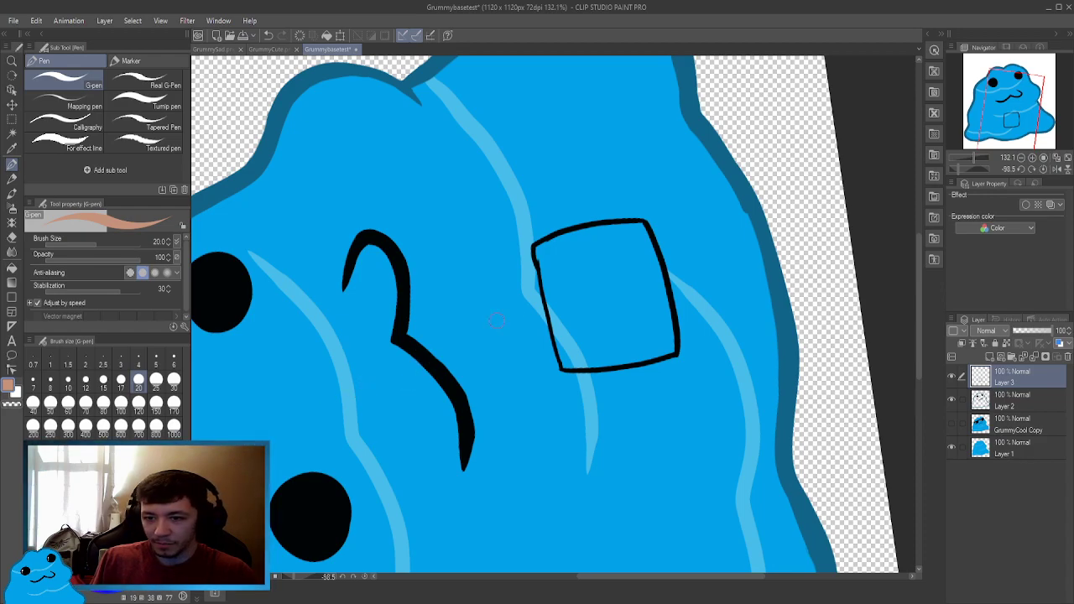
pyautogui.press('g')
pyautogui.click(587, 286)
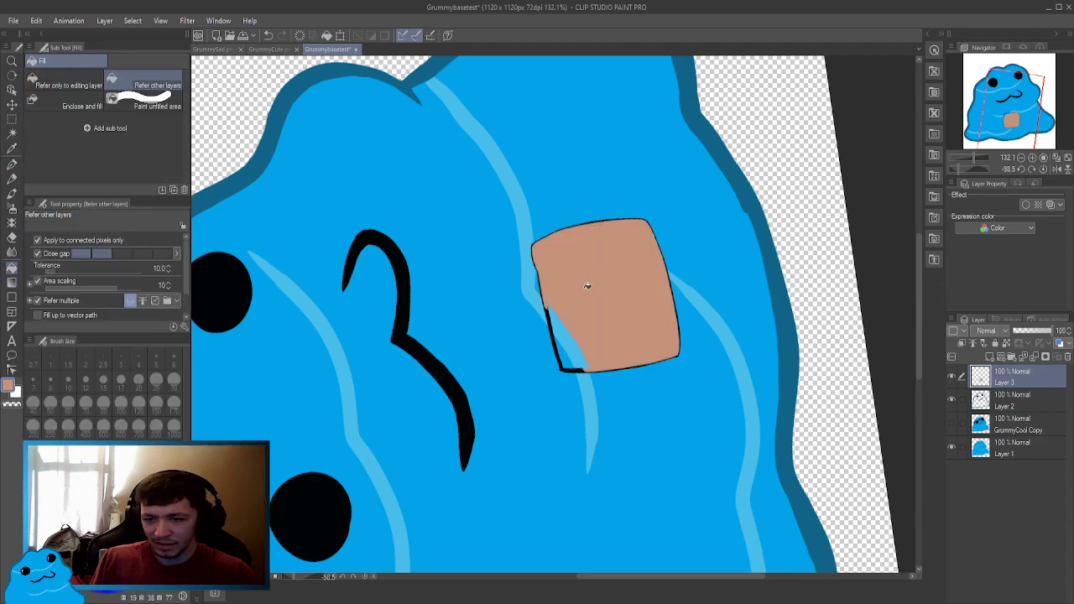
pyautogui.click(567, 331)
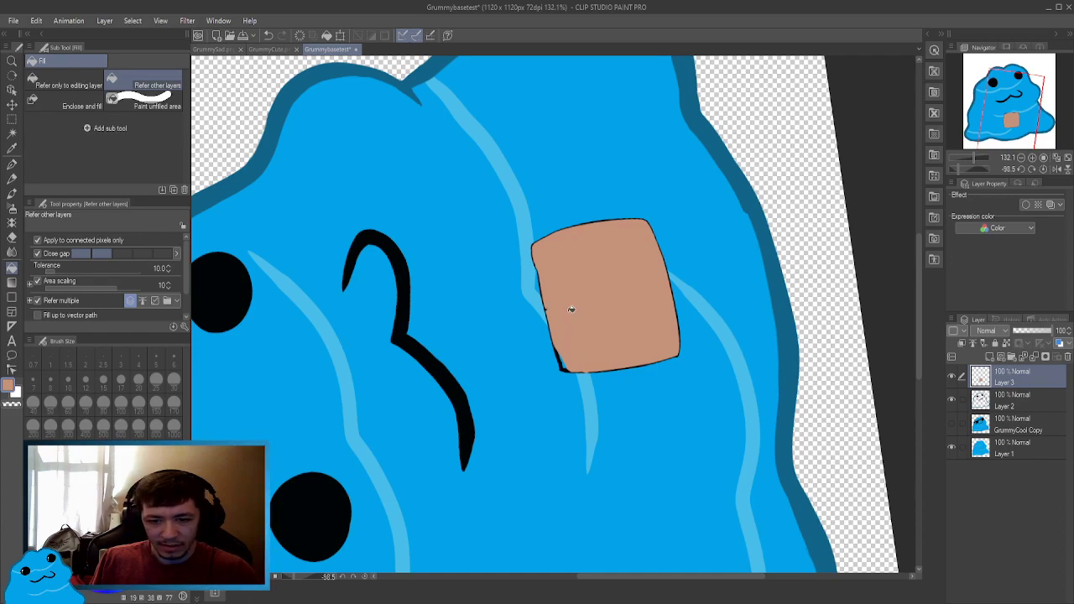
pyautogui.hotkey('ctrl', 'z')
pyautogui.hotkey('ctrl', 'z')
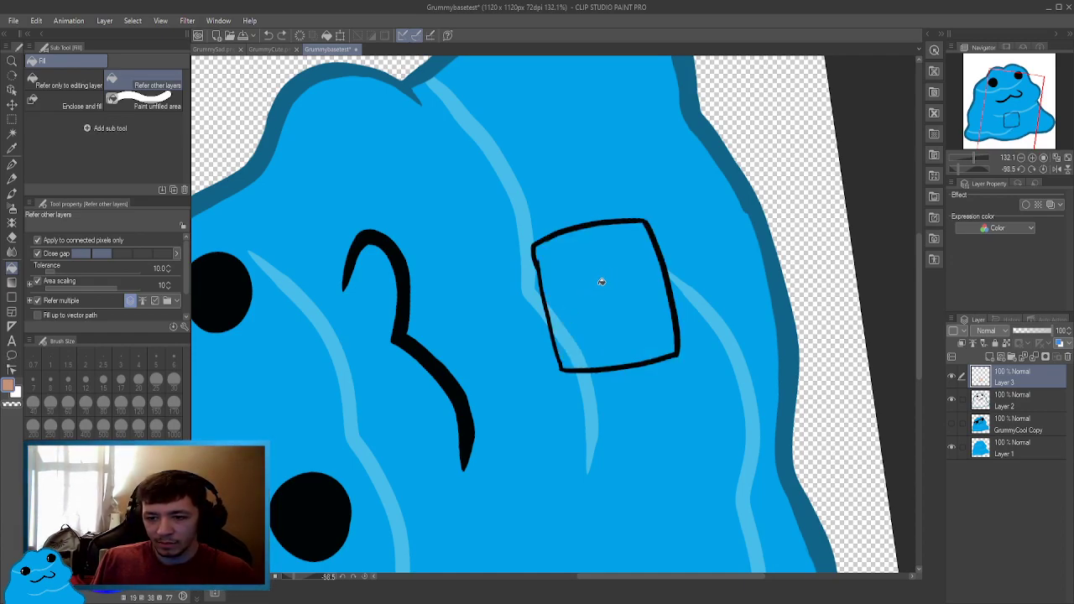
# Fill both sections of the outlined box with tan and paint over the leftover blue streaks with the G-pen at size 30.
pyautogui.click(567, 355)
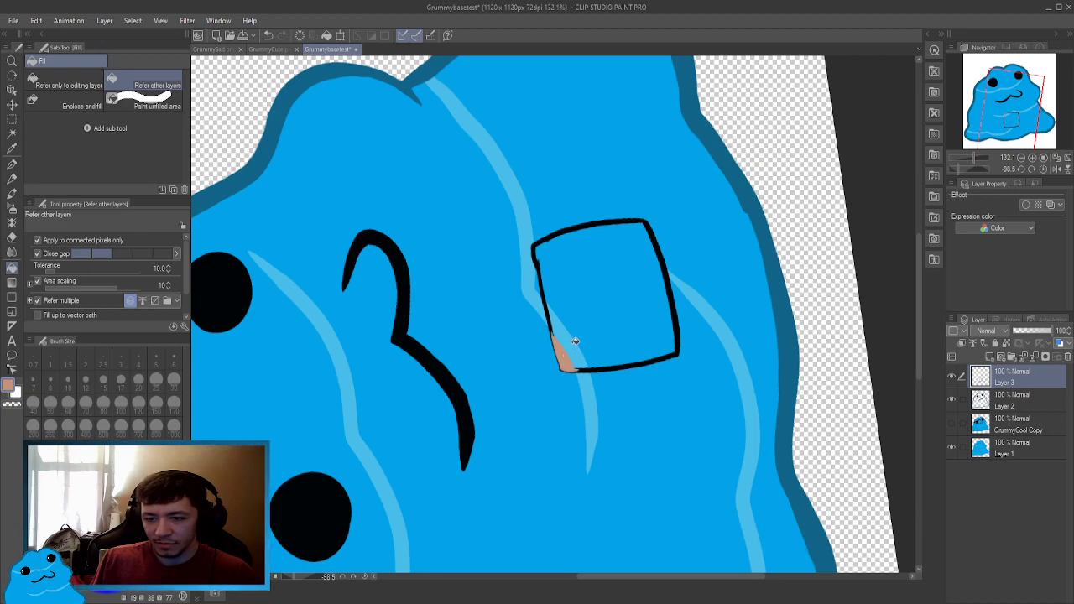
pyautogui.click(602, 296)
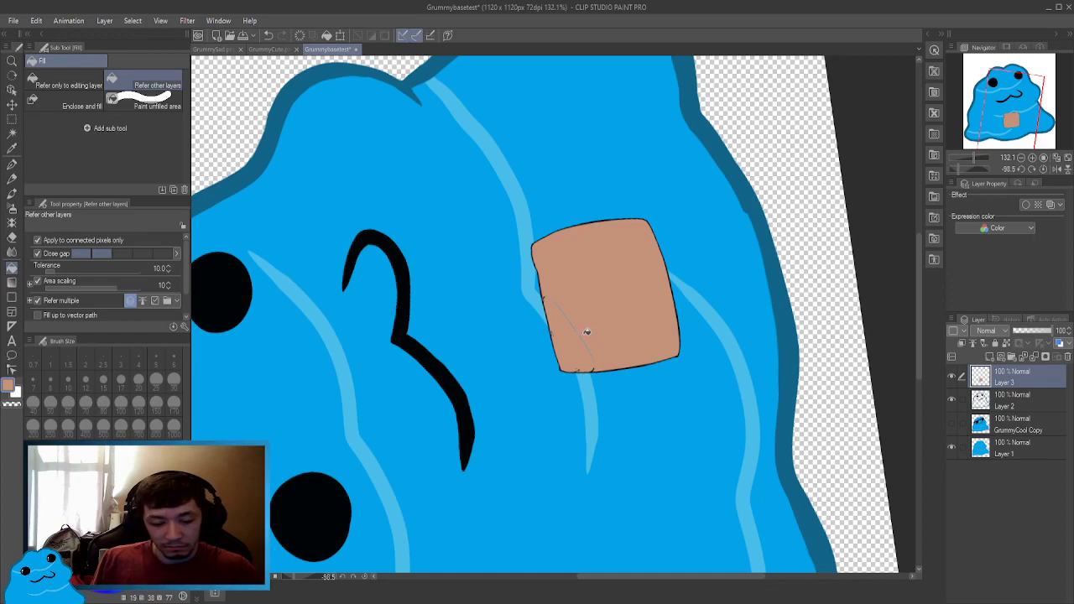
pyautogui.press('p')
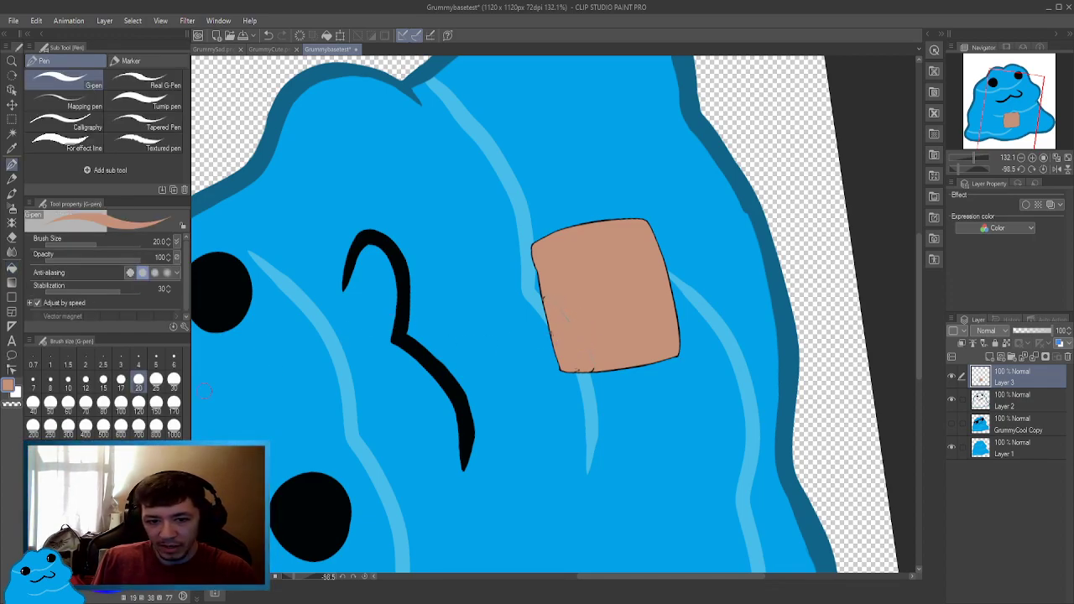
pyautogui.hotkey('ctrl', 'space')
pyautogui.click(498, 302)
pyautogui.click(513, 302)
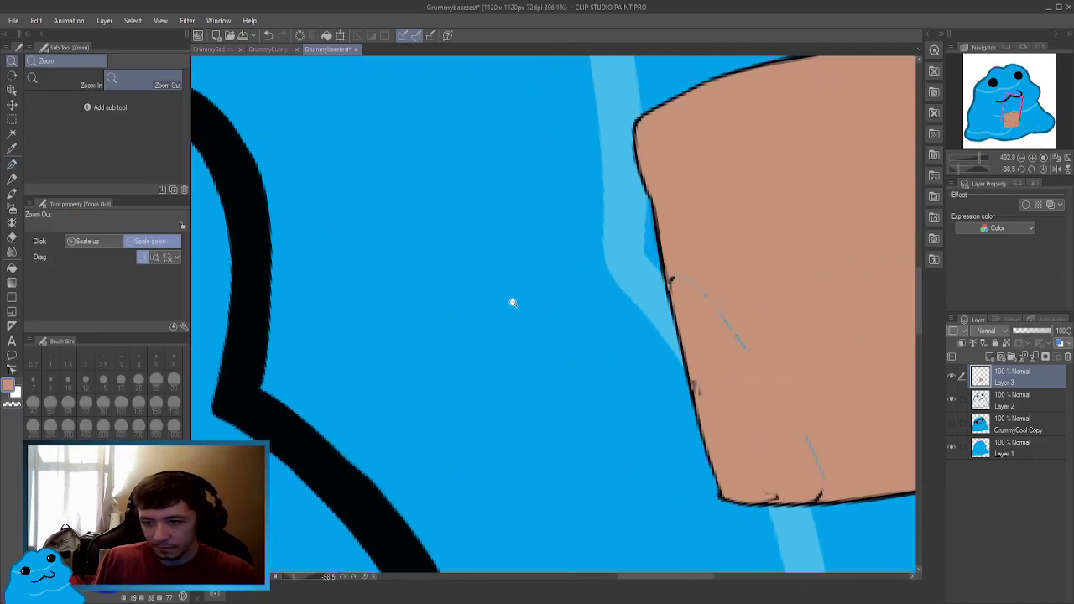
pyautogui.moveTo(725, 295)
pyautogui.mouseDown()
pyautogui.moveTo(688, 277)
pyautogui.moveTo(473, 251)
pyautogui.moveTo(451, 227)
pyautogui.moveTo(491, 319)
pyautogui.moveTo(430, 235)
pyautogui.mouseUp()
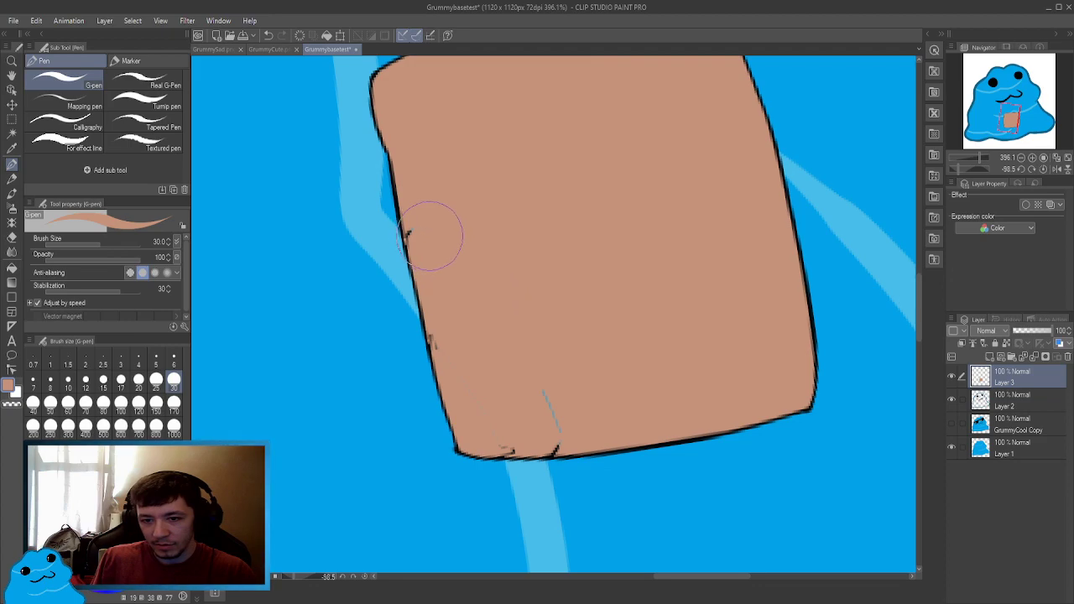
pyautogui.moveTo(515, 343); pyautogui.dragTo(556, 419)
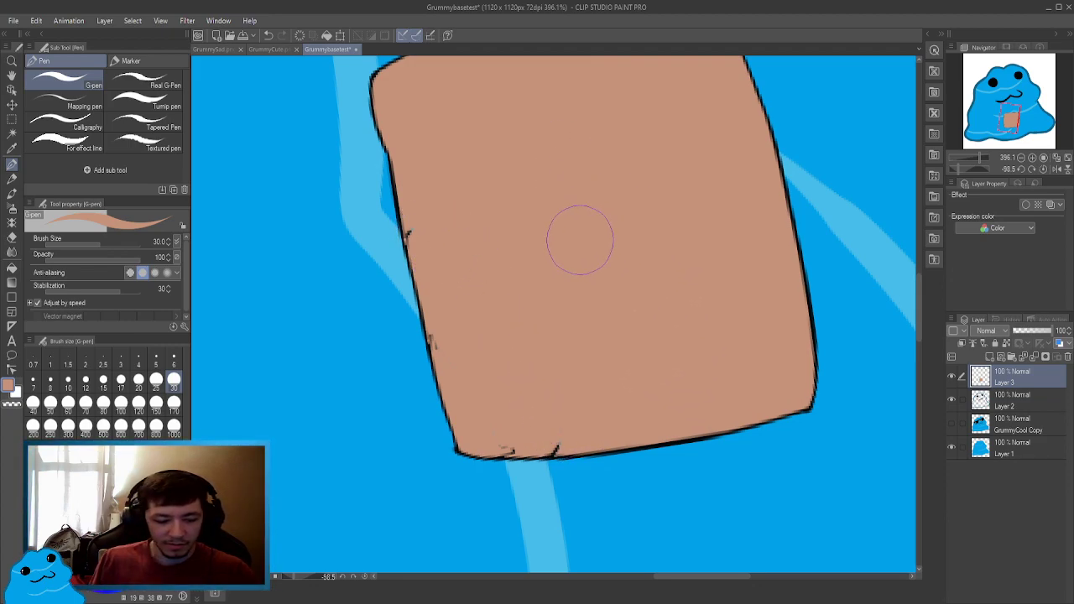
# Try starting a thicker black outline at the box's upper right corner with the G-pen at size 40, and undo it.
pyautogui.press('r')
pyautogui.moveTo(554, 223); pyautogui.dragTo(691, 240)
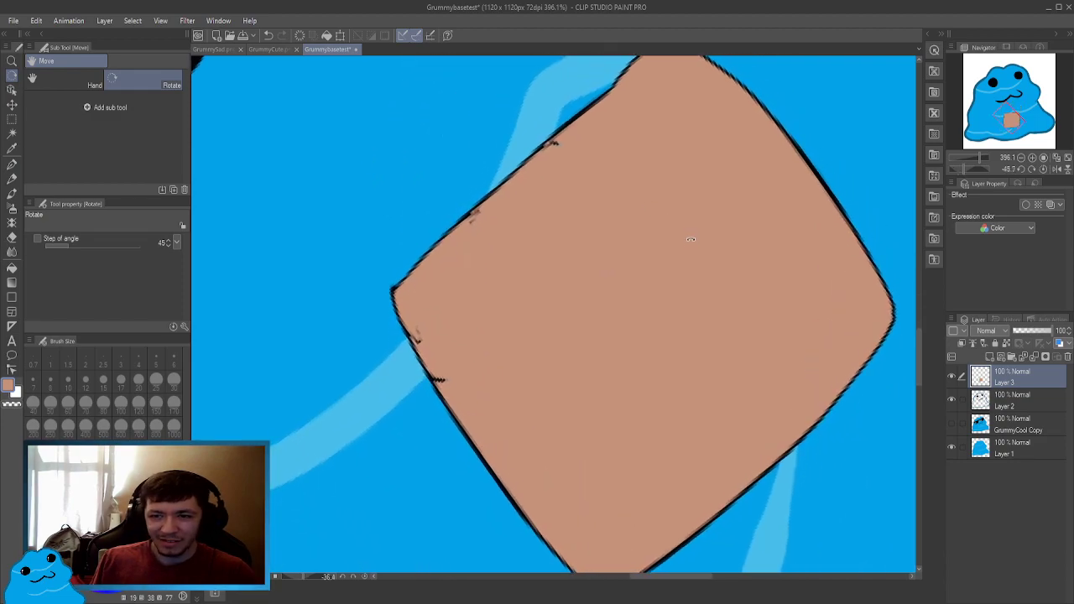
pyautogui.press('p')
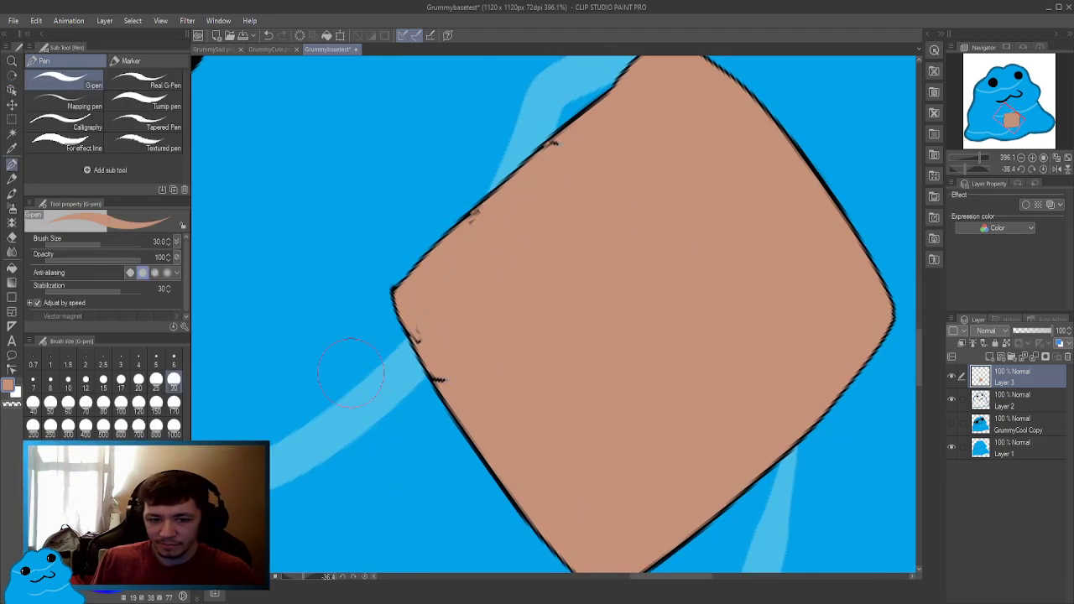
pyautogui.press('x')
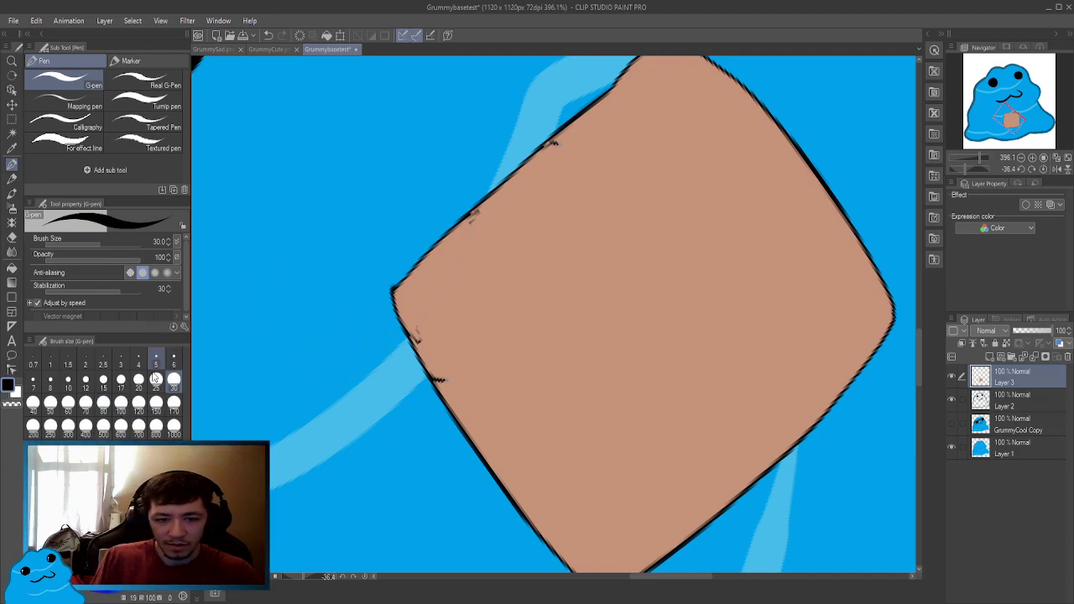
pyautogui.click(33, 402)
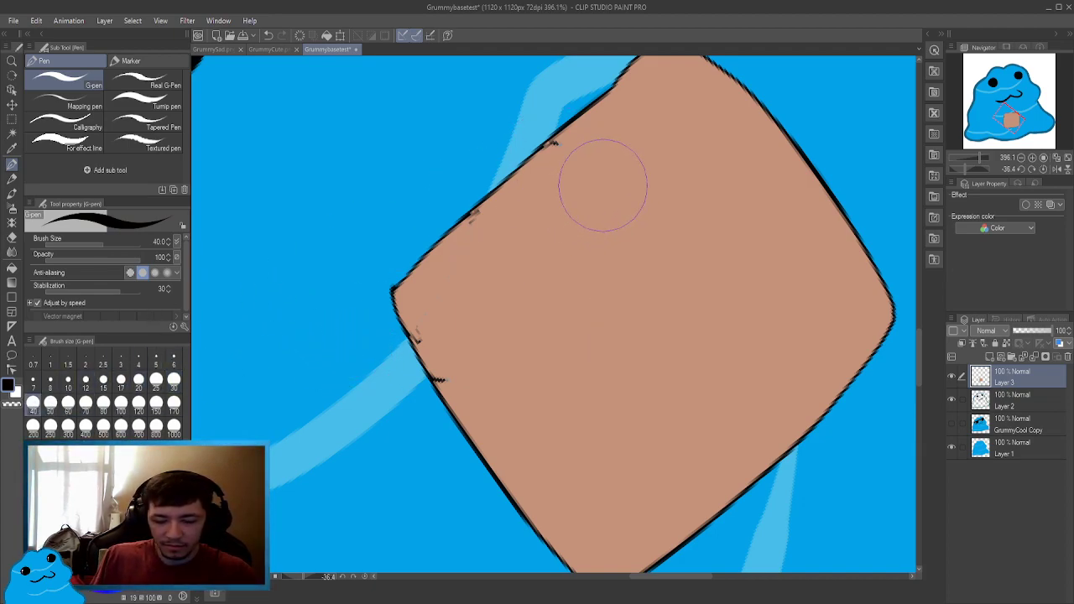
pyautogui.press('space')
pyautogui.moveTo(619, 151); pyautogui.dragTo(597, 207)
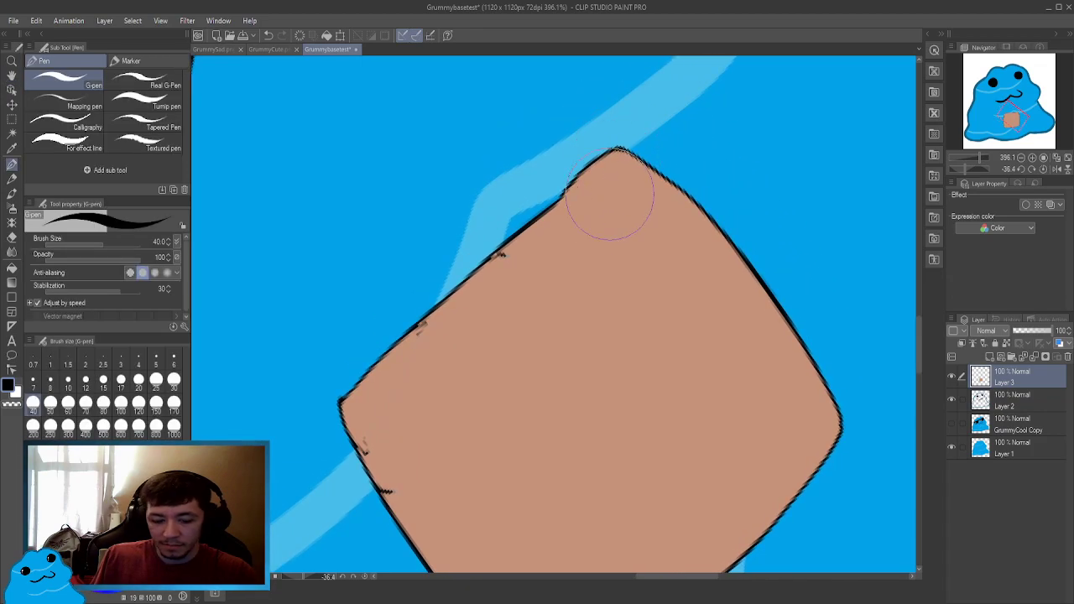
pyautogui.scroll(-3, 612, 204)
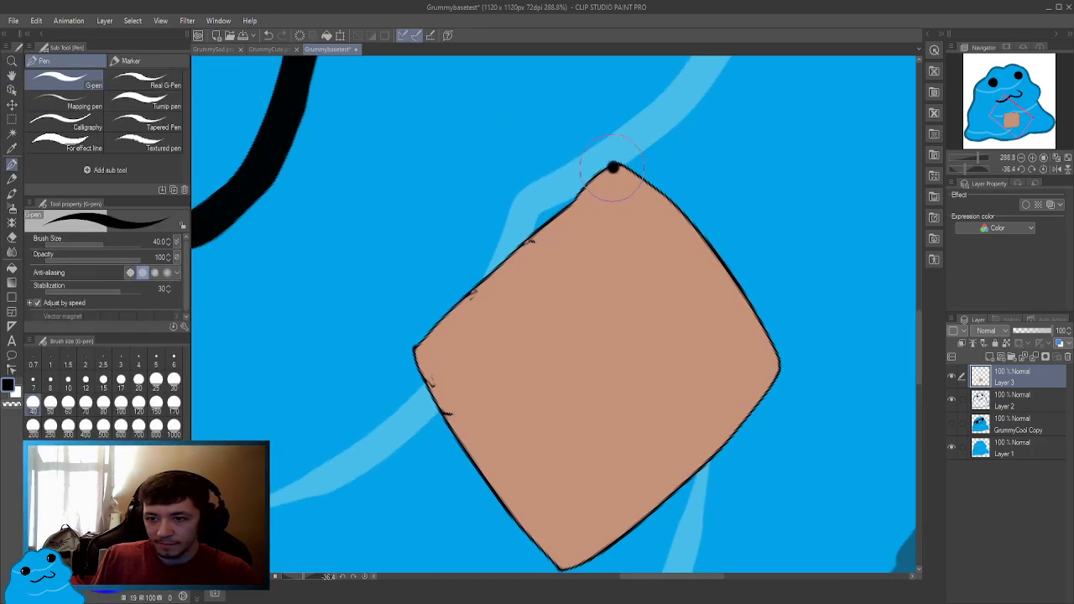
pyautogui.moveTo(612, 168); pyautogui.dragTo(599, 178)
pyautogui.hotkey('ctrl', 'z')
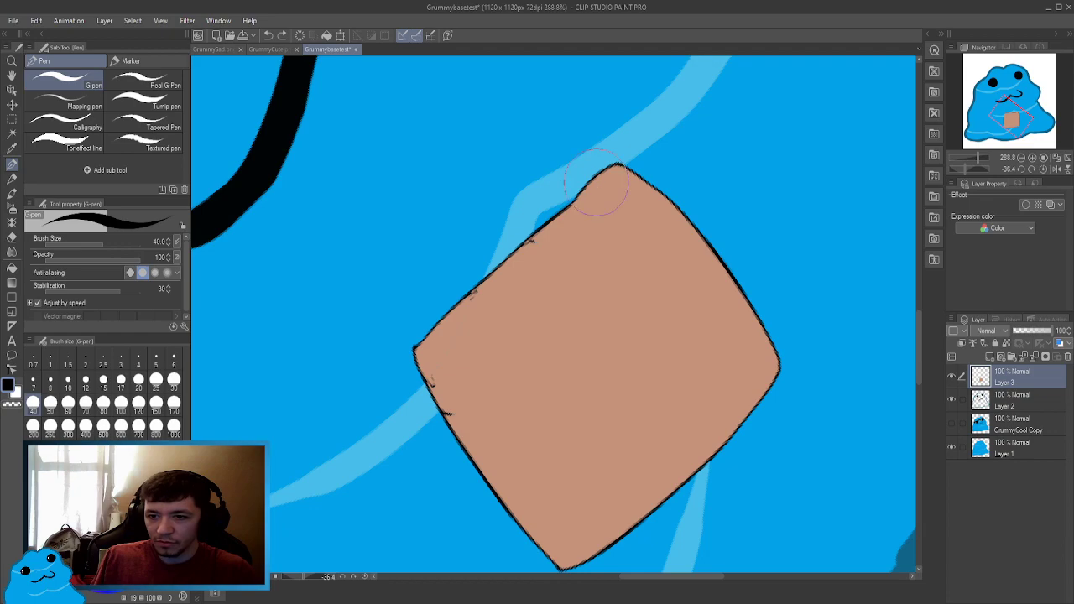
# Retrace the box's top, left and bottom edges in black with the G-pen at size 25, rotating the canvas for each edge.
pyautogui.click(156, 379)
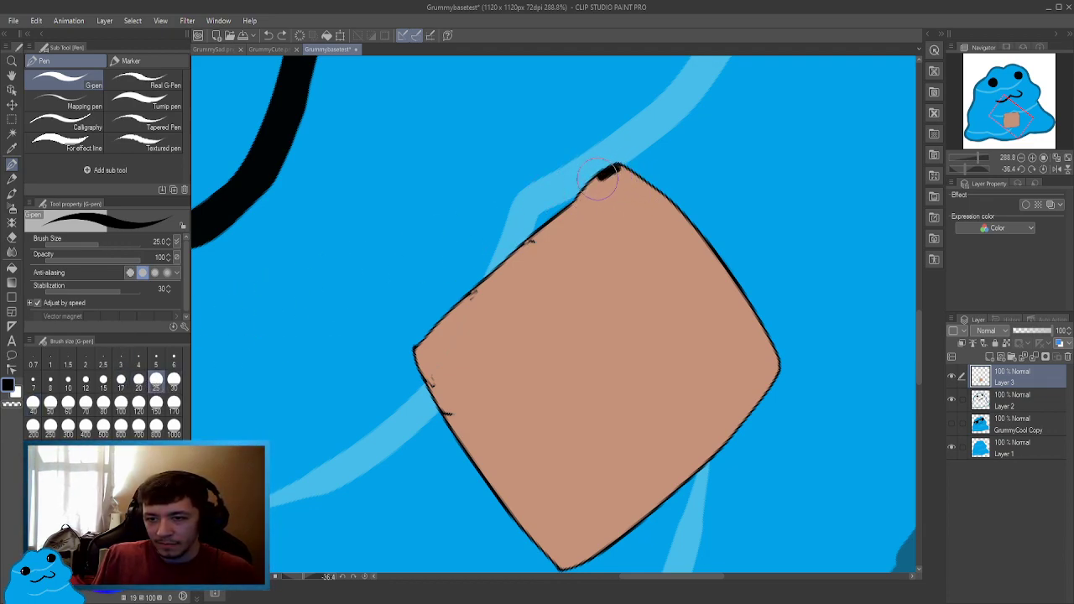
pyautogui.moveTo(599, 178); pyautogui.dragTo(420, 353)
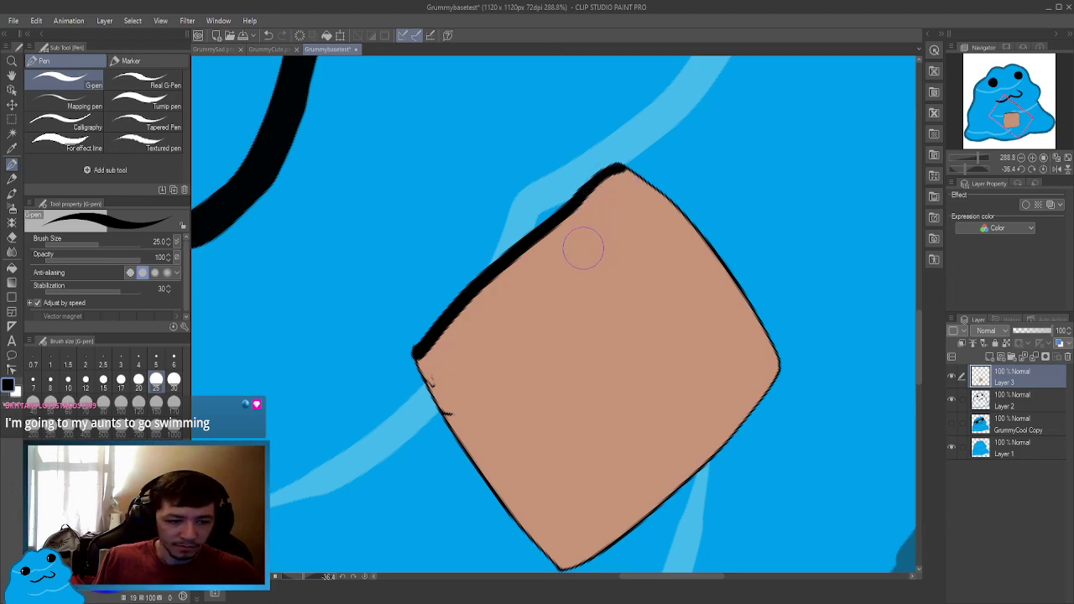
pyautogui.press('r')
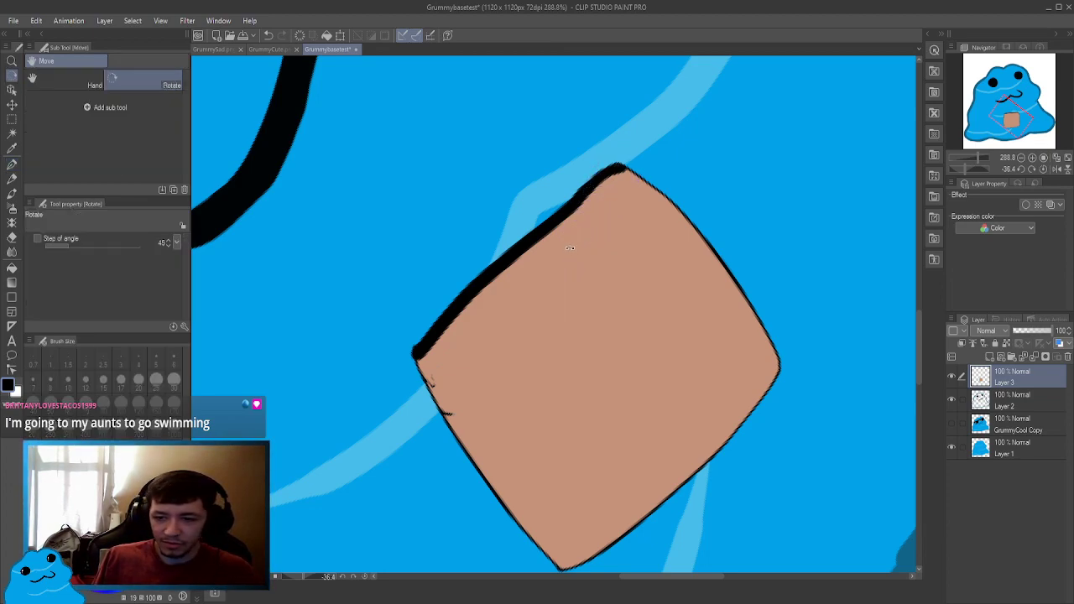
pyautogui.moveTo(581, 241); pyautogui.dragTo(699, 329)
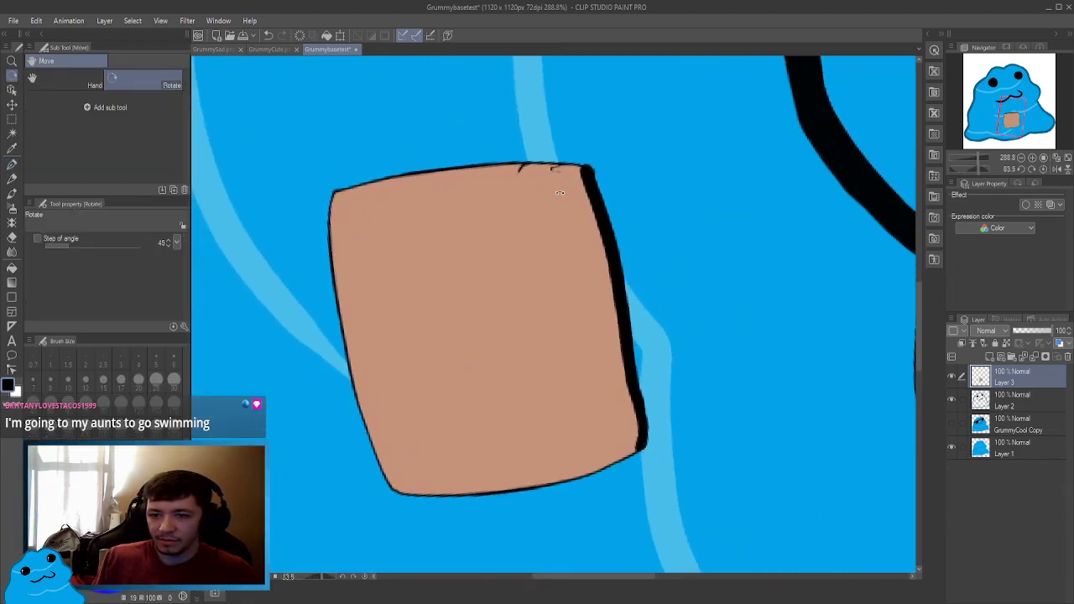
pyautogui.press('p')
pyautogui.moveTo(587, 172)
pyautogui.mouseDown()
pyautogui.moveTo(424, 175)
pyautogui.moveTo(332, 198)
pyautogui.moveTo(576, 240)
pyautogui.moveTo(547, 181)
pyautogui.moveTo(554, 173)
pyautogui.moveTo(582, 192)
pyautogui.mouseUp()
pyautogui.press('r')
pyautogui.press('p')
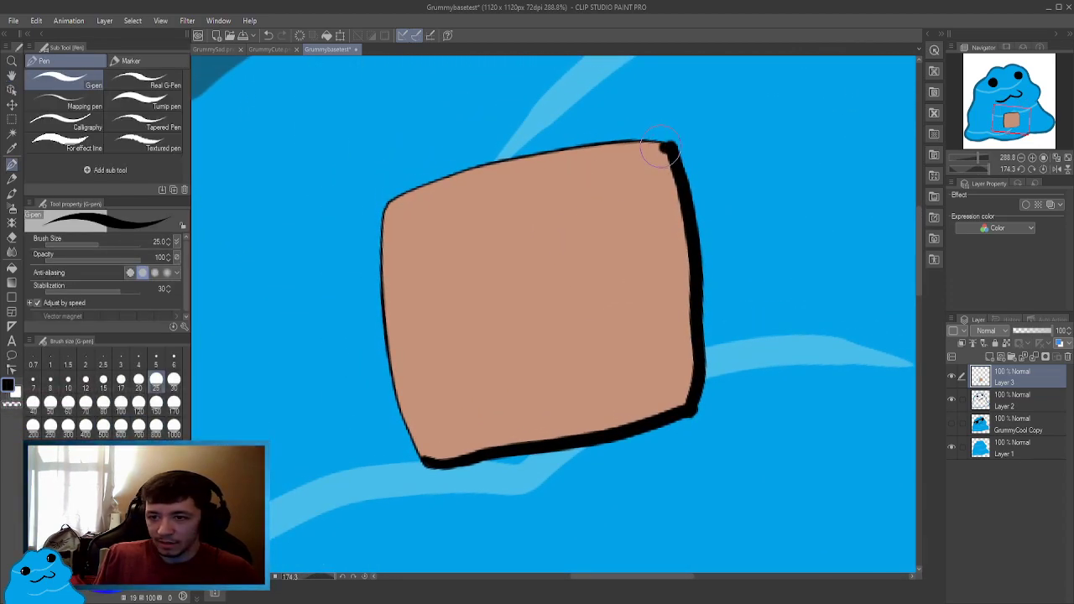
pyautogui.moveTo(661, 151)
pyautogui.mouseDown()
pyautogui.moveTo(552, 152)
pyautogui.moveTo(388, 205)
pyautogui.mouseUp()
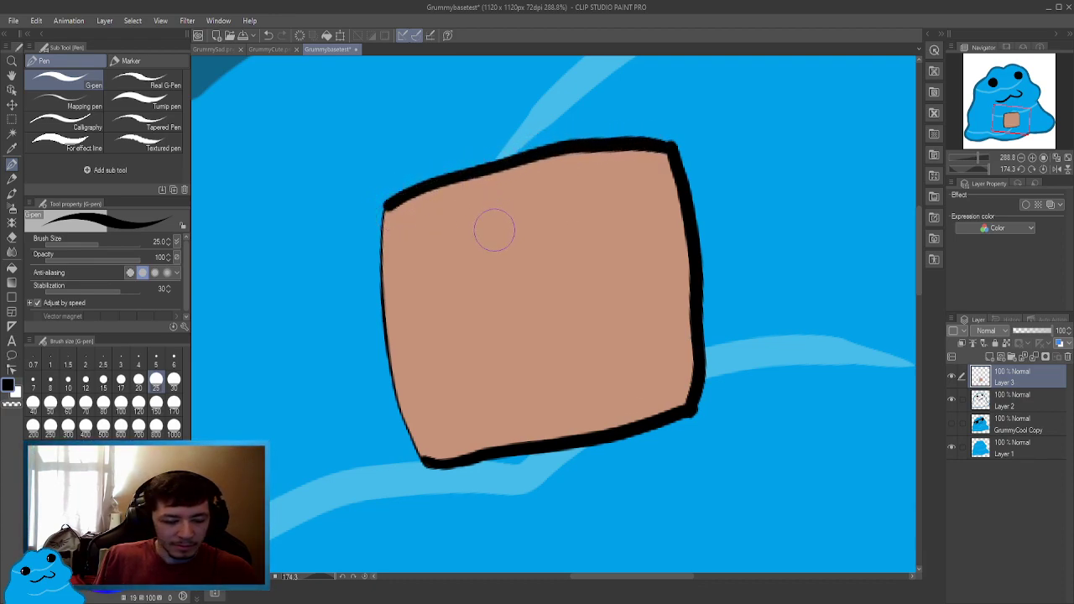
# Retrace the box's right edge in black at size 25, undoing the first stroke and redrawing it from the opposite corner.
pyautogui.press('r')
pyautogui.moveTo(492, 227); pyautogui.dragTo(620, 249)
pyautogui.press('p')
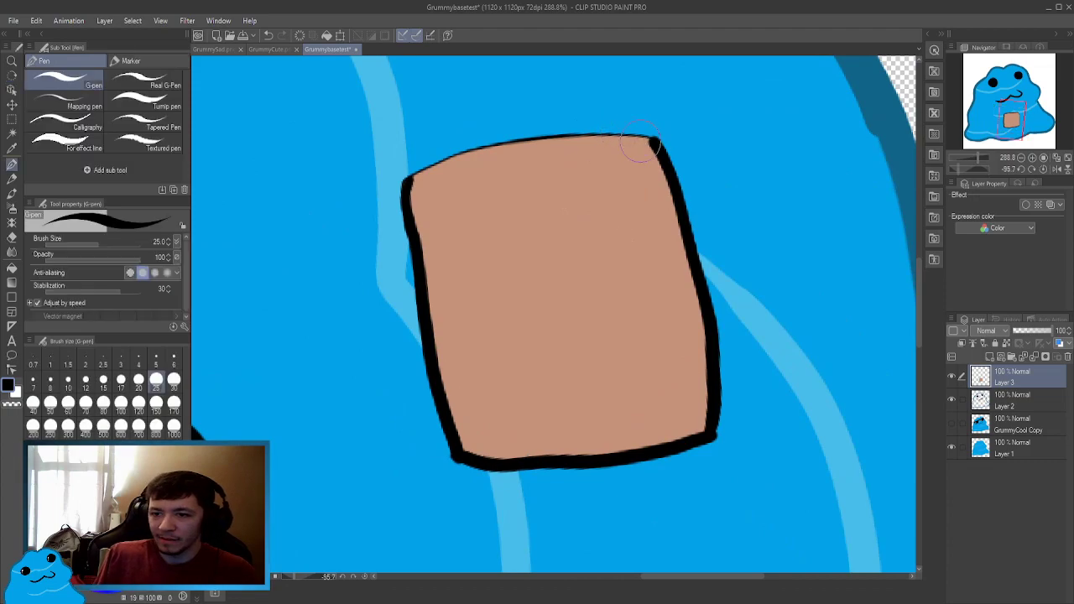
pyautogui.moveTo(653, 148)
pyautogui.mouseDown()
pyautogui.moveTo(548, 143)
pyautogui.moveTo(438, 166)
pyautogui.moveTo(405, 189)
pyautogui.mouseUp()
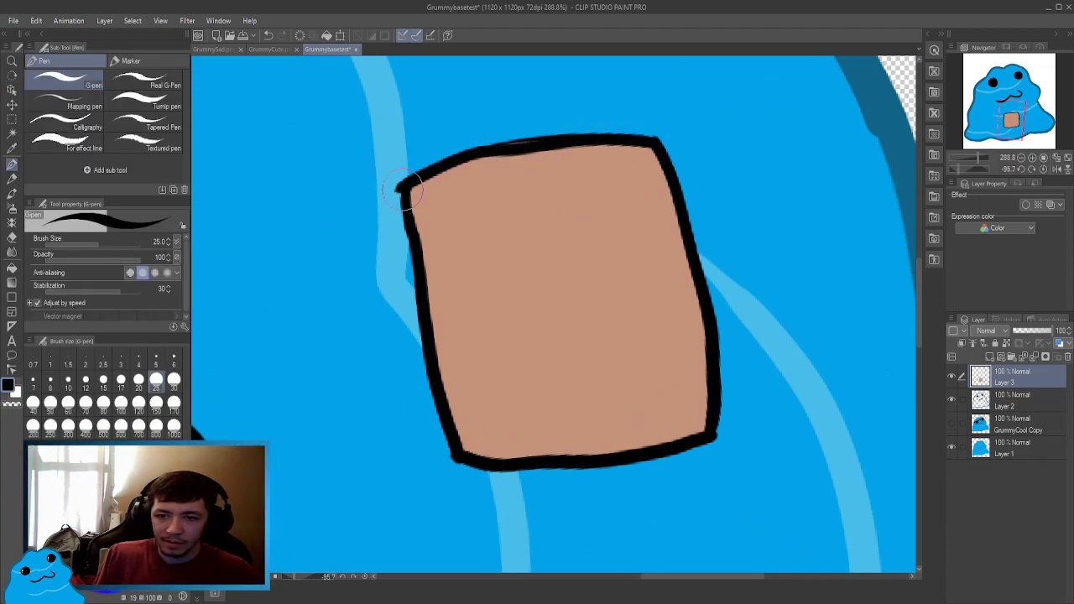
pyautogui.hotkey('ctrl', 'z')
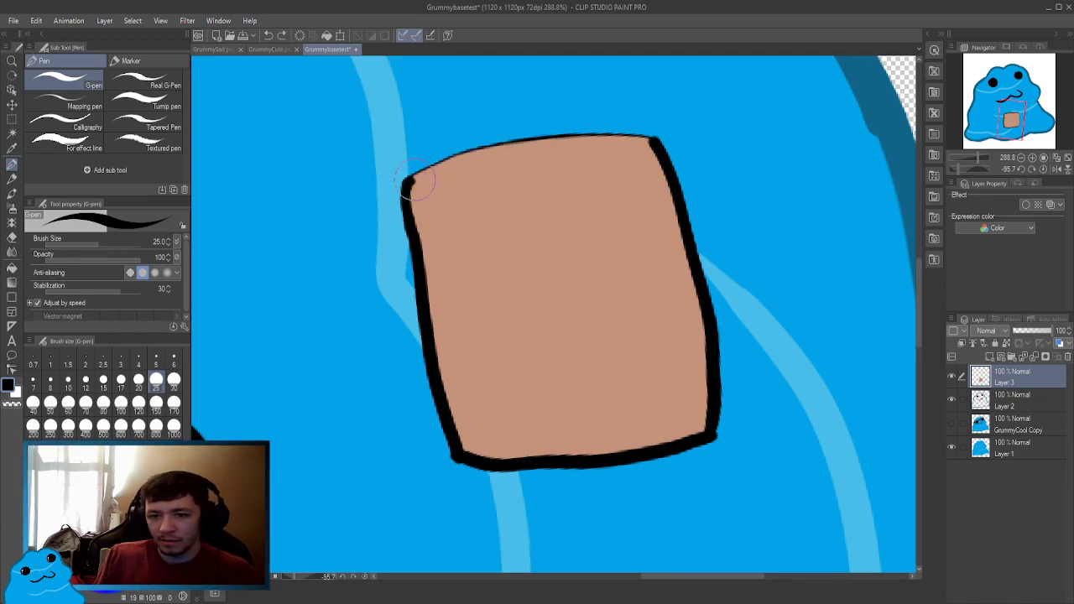
pyautogui.moveTo(417, 180)
pyautogui.mouseDown()
pyautogui.moveTo(526, 142)
pyautogui.moveTo(659, 147)
pyautogui.mouseUp()
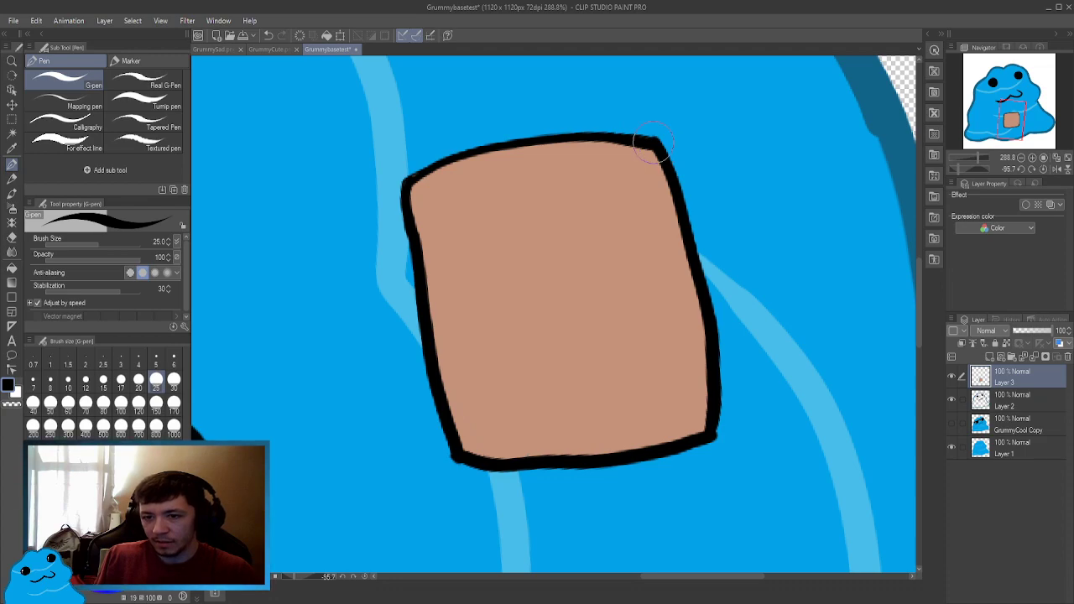
pyautogui.press('r')
pyautogui.moveTo(504, 227); pyautogui.dragTo(622, 253)
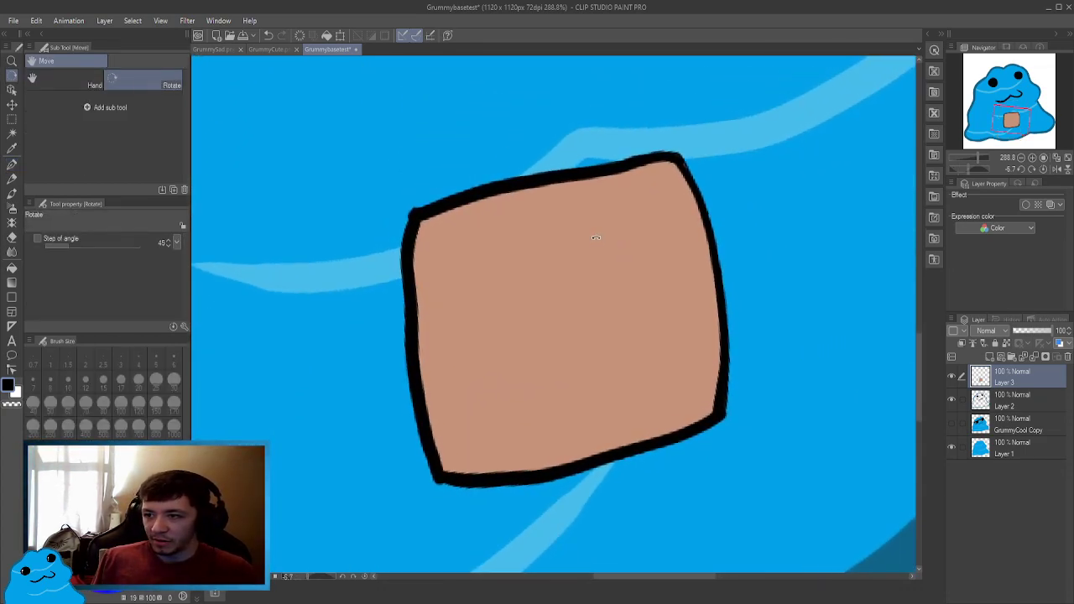
# Paint a dark brown band just inside the tan box's top edge with the G-pen at size 30.
pyautogui.moveTo(592, 240)
pyautogui.mouseDown()
pyautogui.moveTo(560, 221)
pyautogui.moveTo(616, 240)
pyautogui.mouseUp()
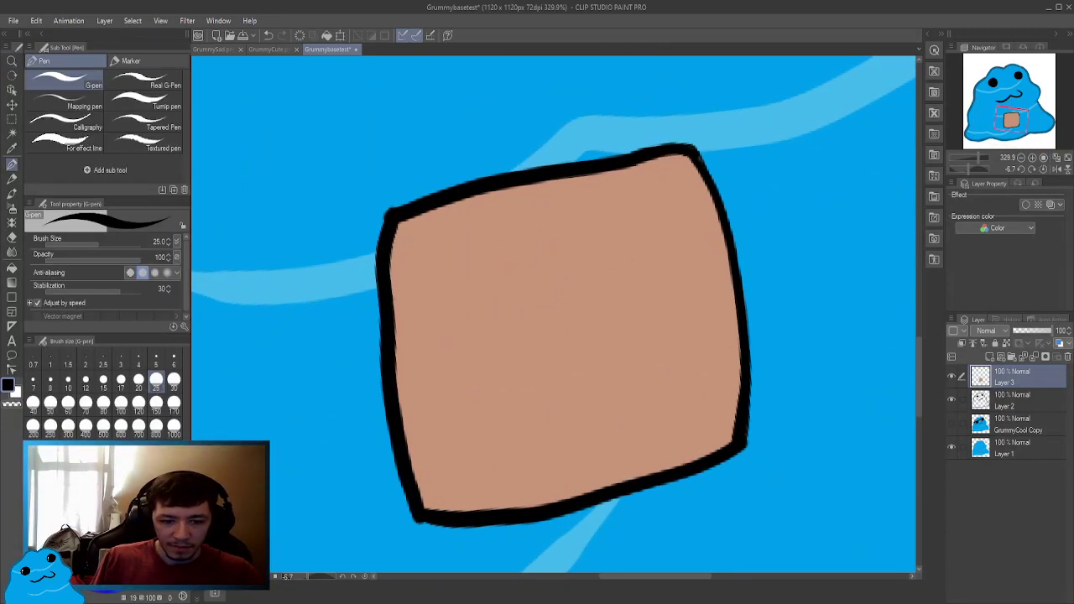
pyautogui.keyDown('alt'); pyautogui.click(437, 335); pyautogui.keyUp('alt')
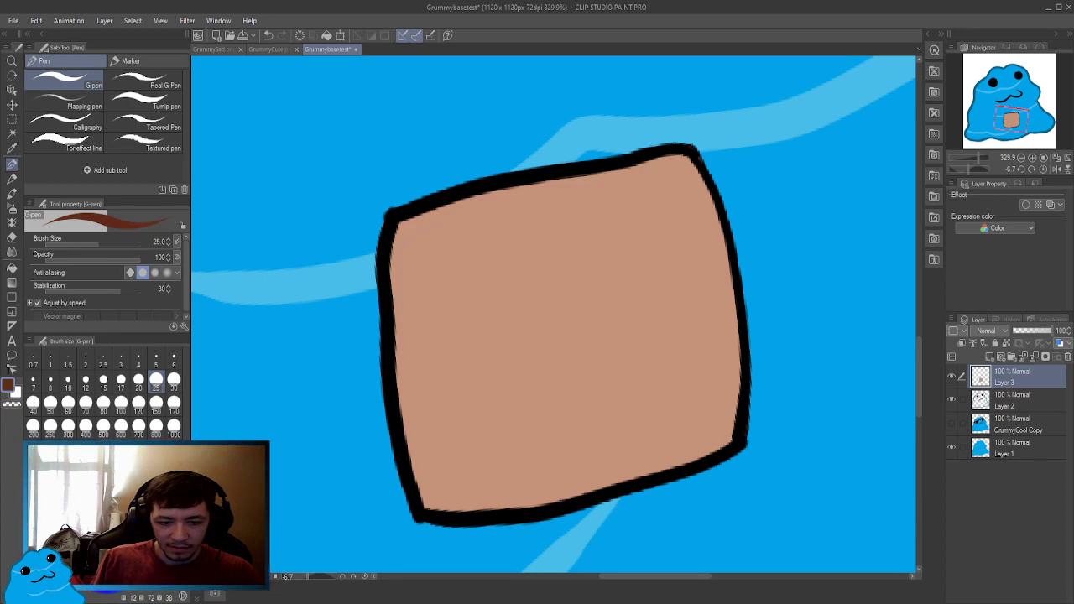
pyautogui.click(174, 379)
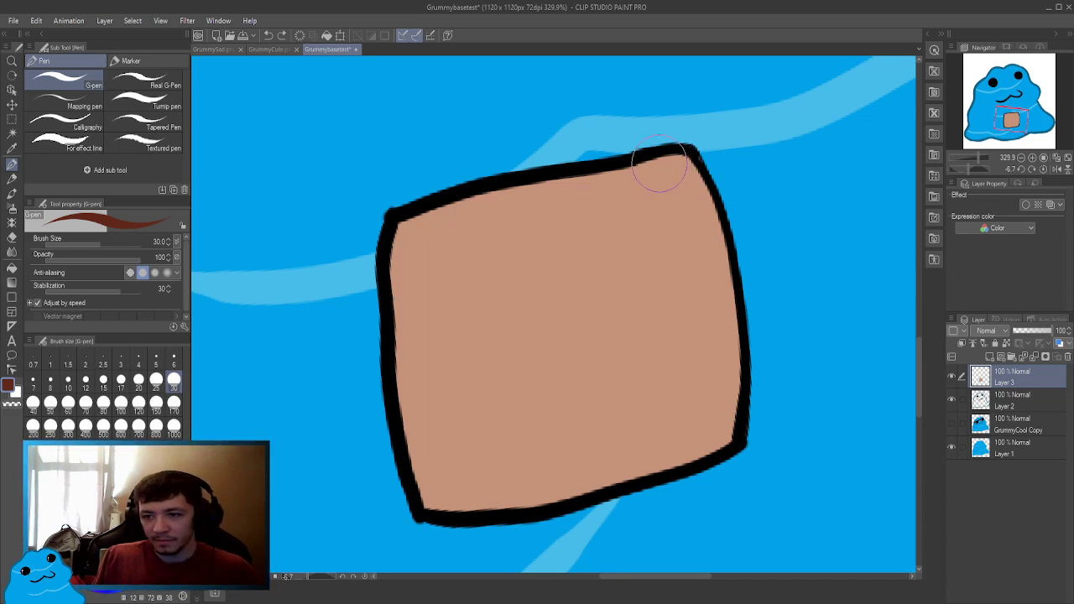
pyautogui.moveTo(661, 167); pyautogui.dragTo(426, 220)
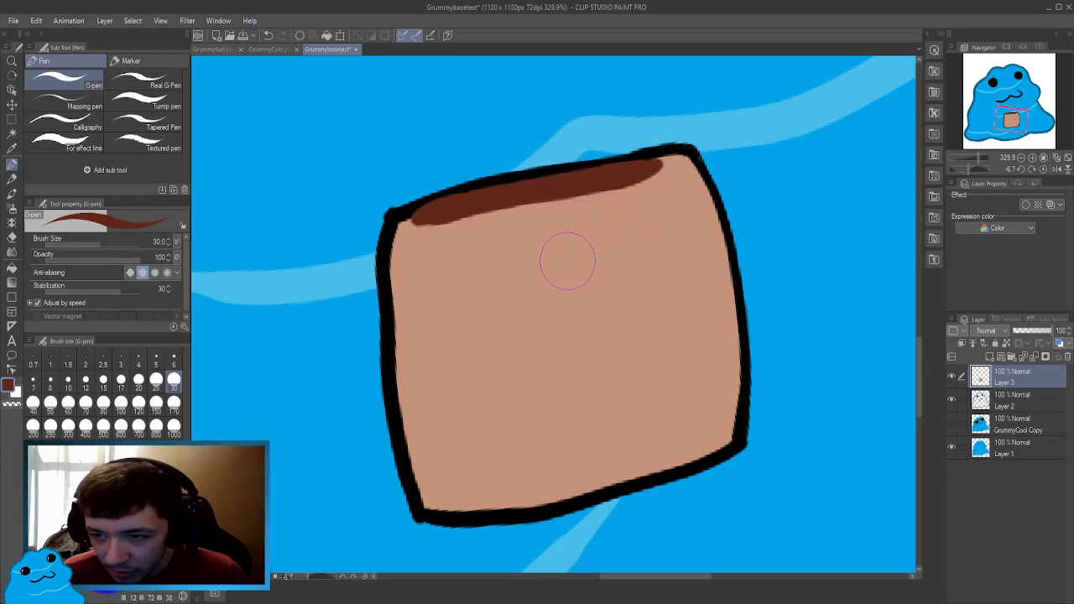
# Outline the right end and lower edge of the dark brown band in black with the G-pen at size 17.
pyautogui.keyDown('alt'); pyautogui.click(388, 316); pyautogui.keyUp('alt')
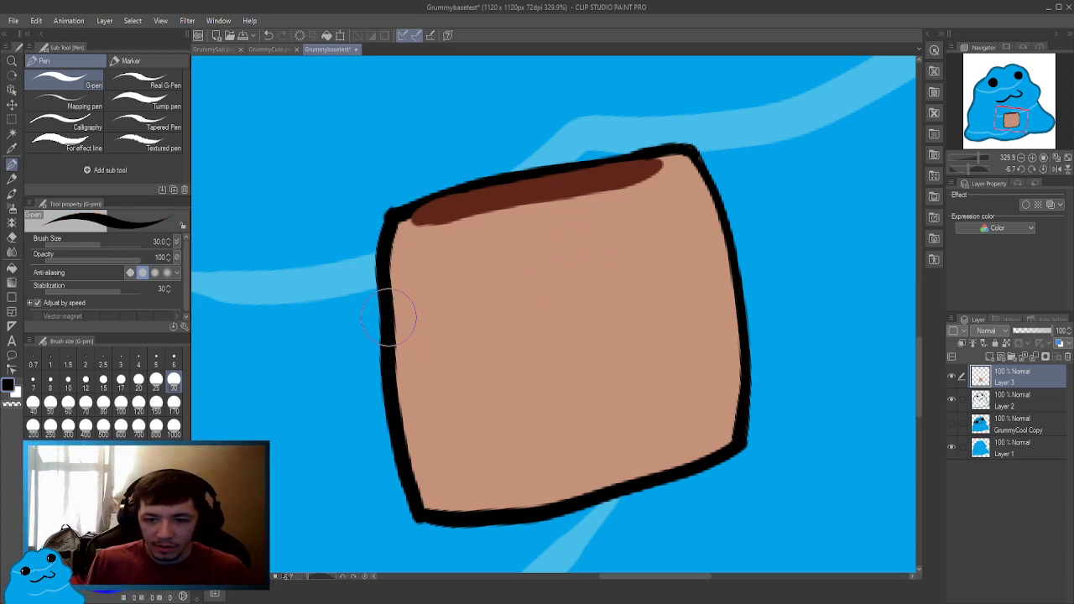
pyautogui.click(121, 379)
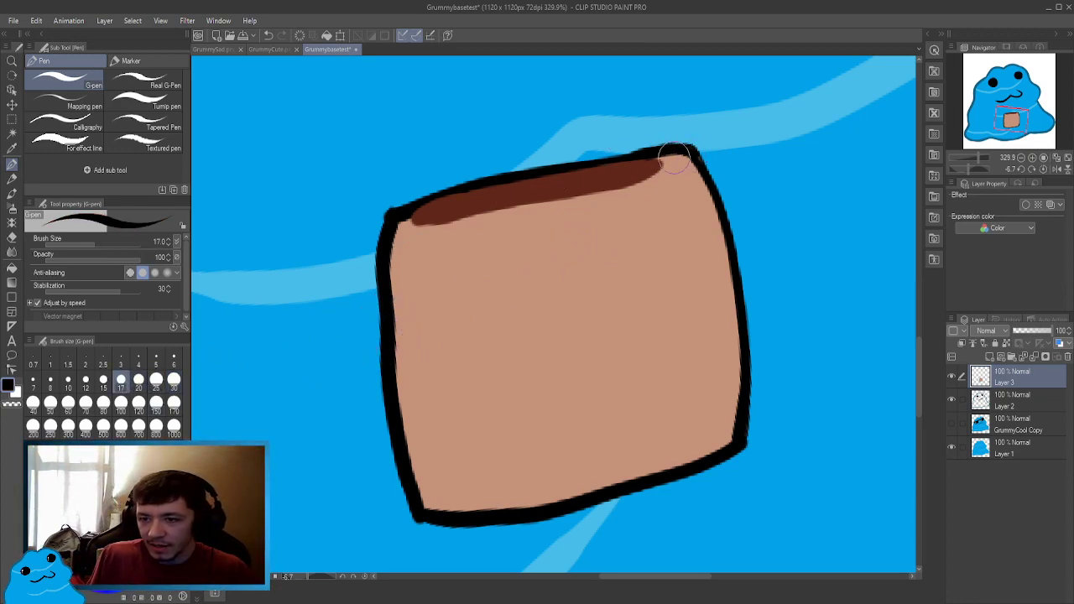
pyautogui.moveTo(660, 159)
pyautogui.mouseDown()
pyautogui.moveTo(665, 171)
pyautogui.moveTo(640, 184)
pyautogui.moveTo(549, 204)
pyautogui.mouseUp()
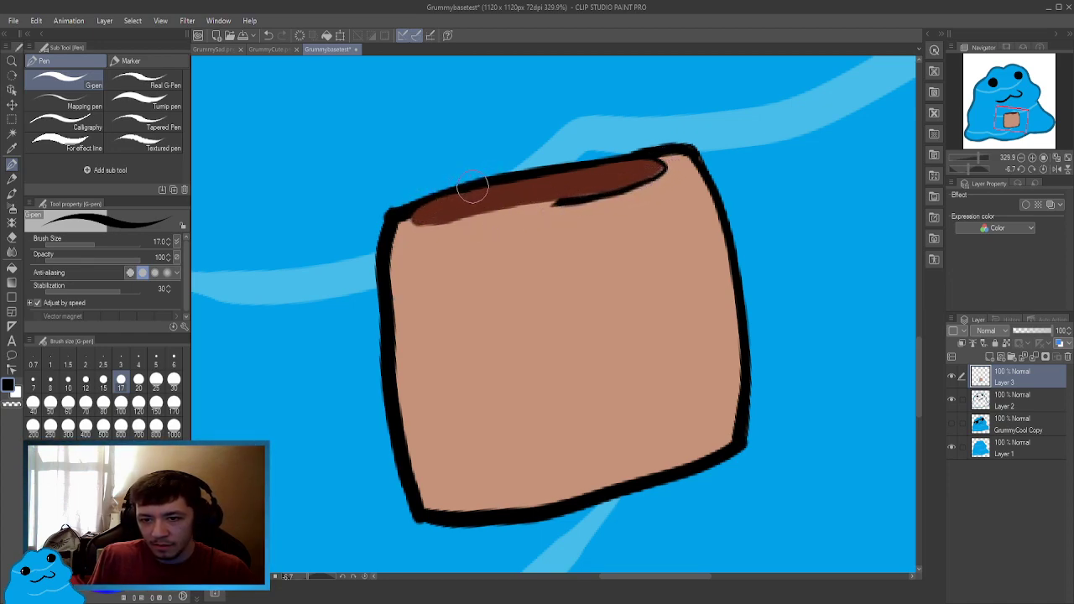
pyautogui.moveTo(409, 216)
pyautogui.mouseDown()
pyautogui.moveTo(403, 210)
pyautogui.moveTo(448, 228)
pyautogui.moveTo(485, 225)
pyautogui.moveTo(571, 196)
pyautogui.moveTo(556, 194)
pyautogui.mouseUp()
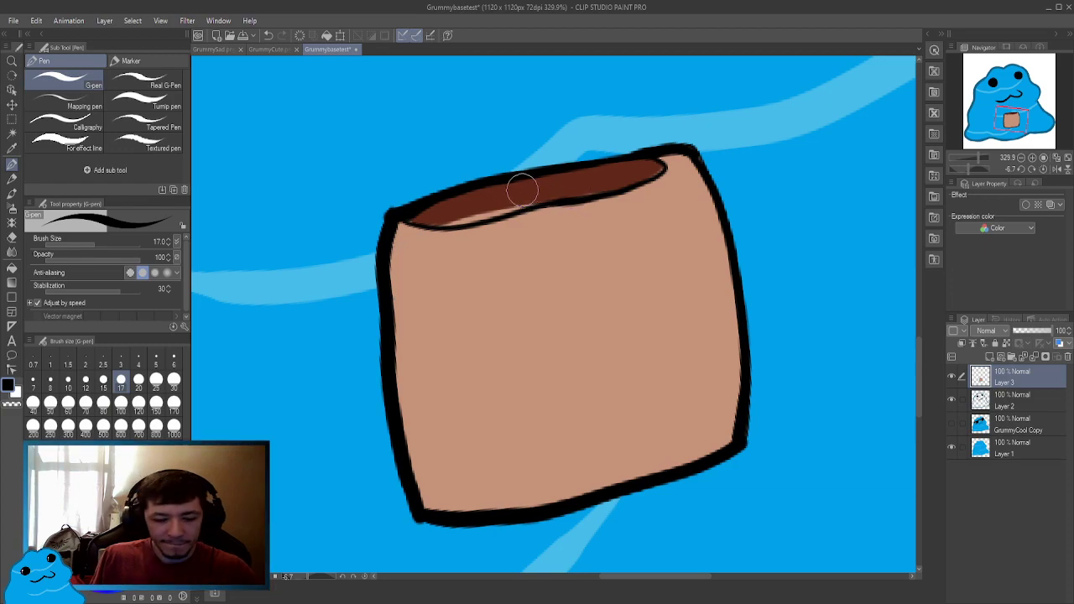
# Cover the tan gap inside the outlined band with sampled dark brown, trying and undoing a fill before painting it with the G-pen at size 17.
pyautogui.keyDown('alt'); pyautogui.click(535, 193); pyautogui.keyUp('alt')
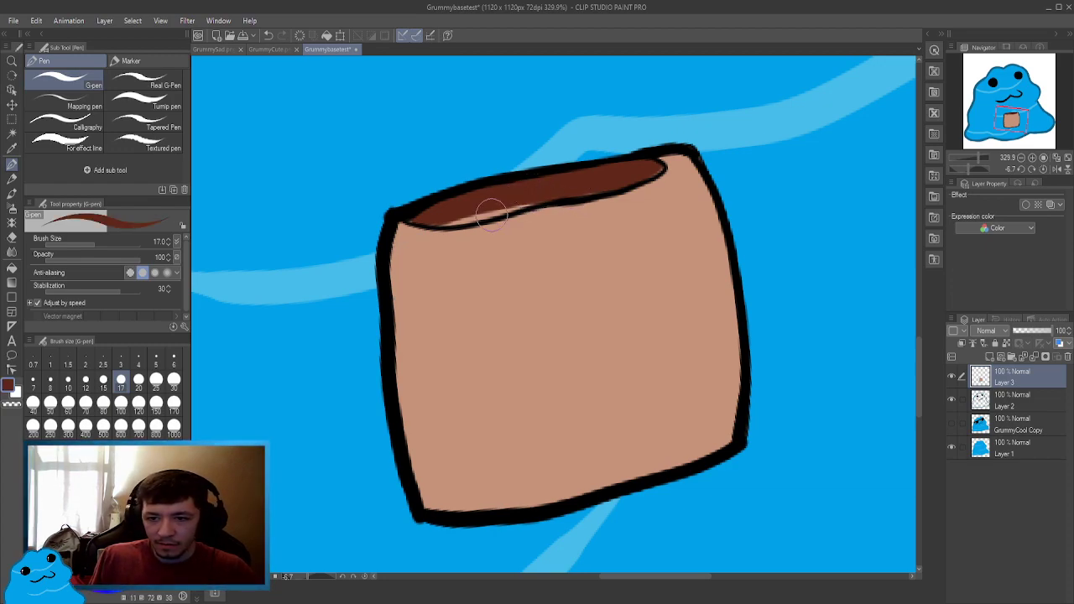
pyautogui.press('g')
pyautogui.press('g')
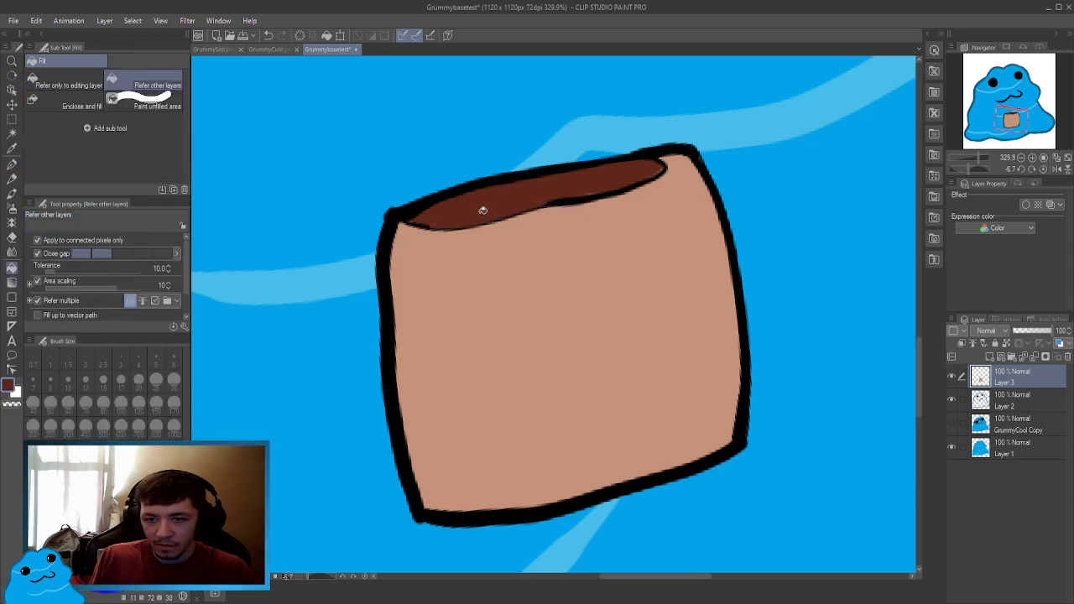
pyautogui.click(479, 211)
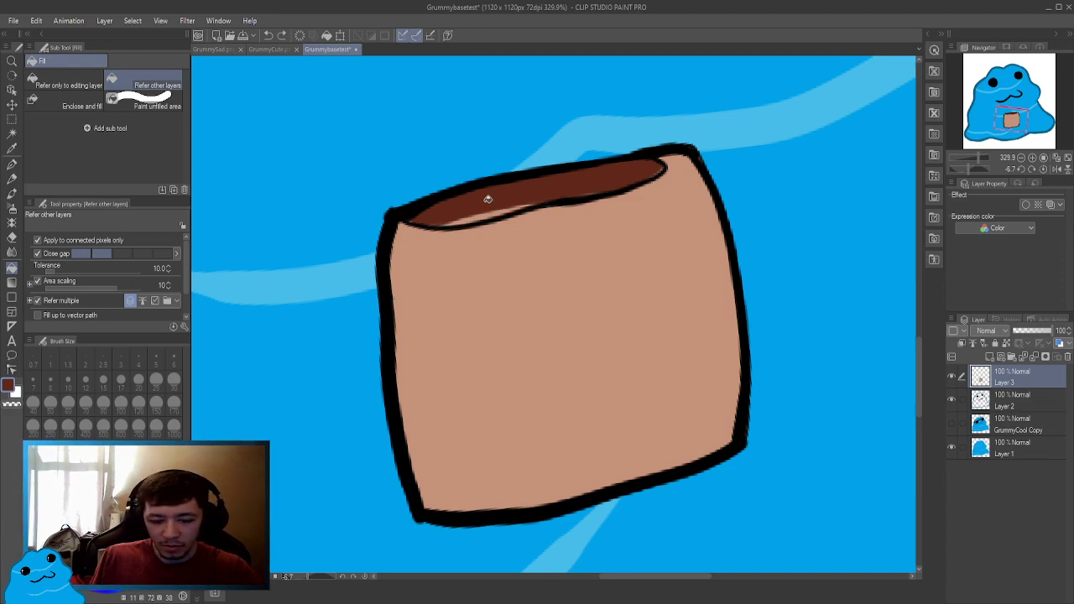
pyautogui.press('p')
pyautogui.moveTo(483, 210)
pyautogui.mouseDown()
pyautogui.moveTo(473, 211)
pyautogui.moveTo(547, 192)
pyautogui.moveTo(427, 211)
pyautogui.moveTo(439, 218)
pyautogui.moveTo(499, 204)
pyautogui.moveTo(469, 222)
pyautogui.moveTo(427, 215)
pyautogui.moveTo(506, 199)
pyautogui.moveTo(453, 221)
pyautogui.moveTo(417, 213)
pyautogui.mouseUp()
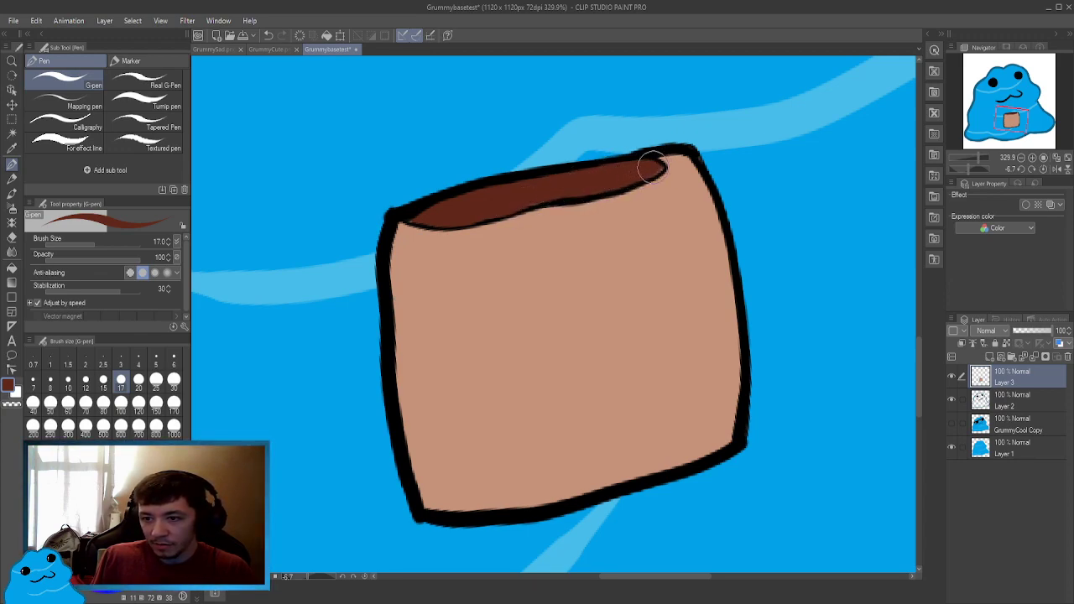
# Extend the band's right end toward the box corner in dark brown and sample the outline's black for retracing it.
pyautogui.moveTo(657, 163); pyautogui.dragTo(669, 158)
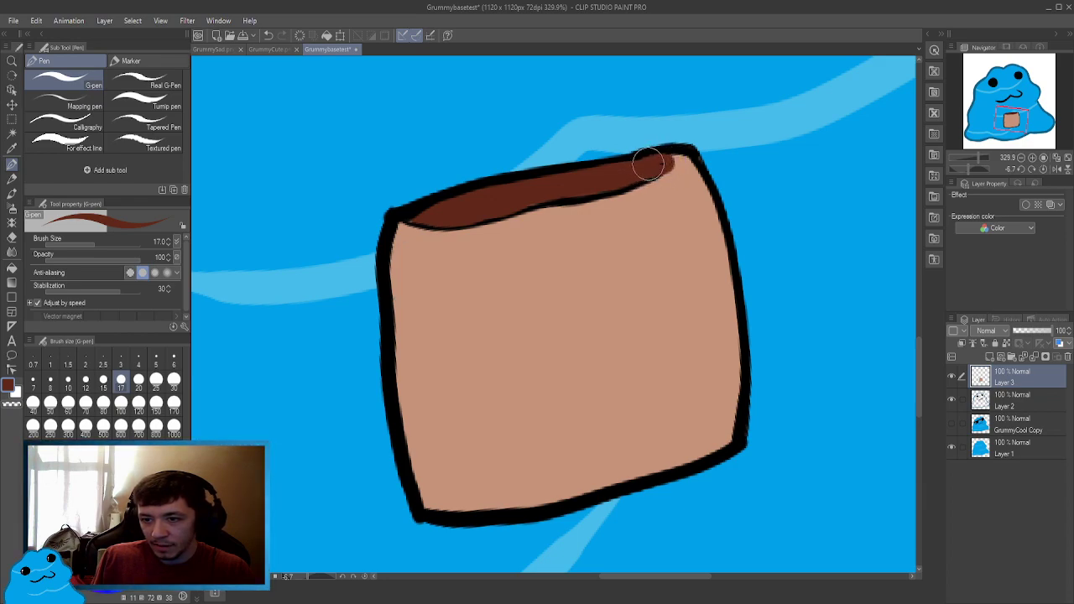
pyautogui.keyDown('alt'); pyautogui.click(679, 149); pyautogui.keyUp('alt')
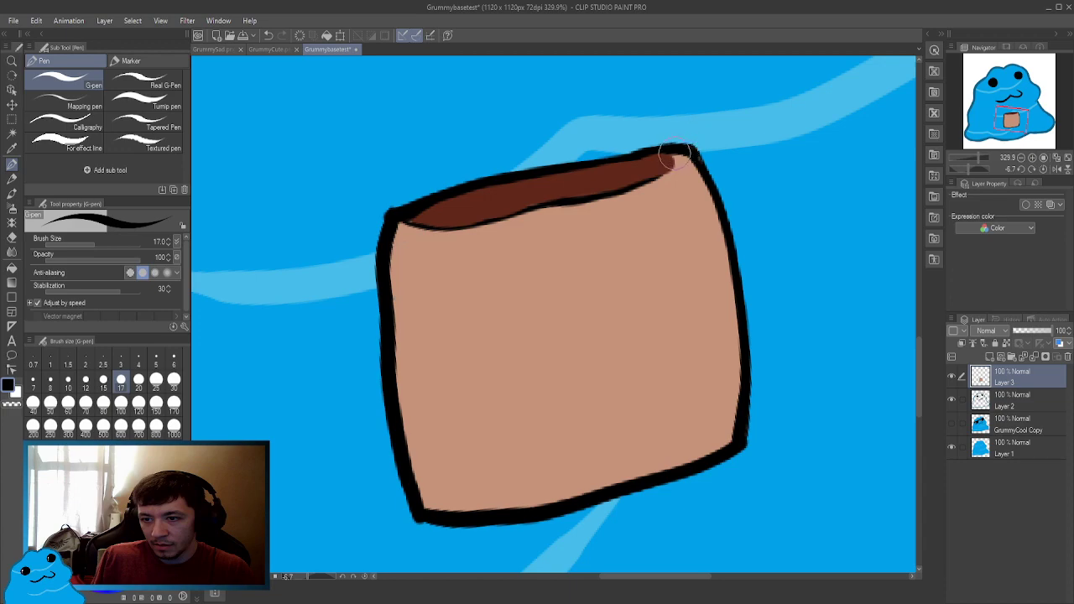
# Ink the black rim line across the mug's opening, and trim the outline's upper-left edge with the Rough eraser at size 12.
pyautogui.moveTo(671, 158)
pyautogui.mouseDown()
pyautogui.moveTo(659, 176)
pyautogui.moveTo(600, 195)
pyautogui.moveTo(403, 211)
pyautogui.mouseUp()
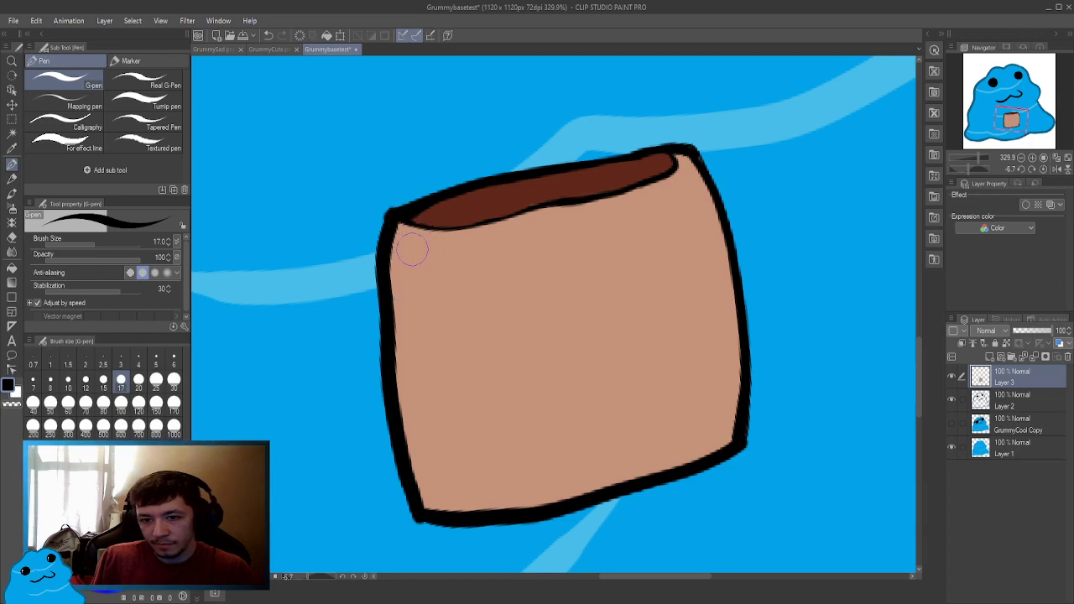
pyautogui.press('e')
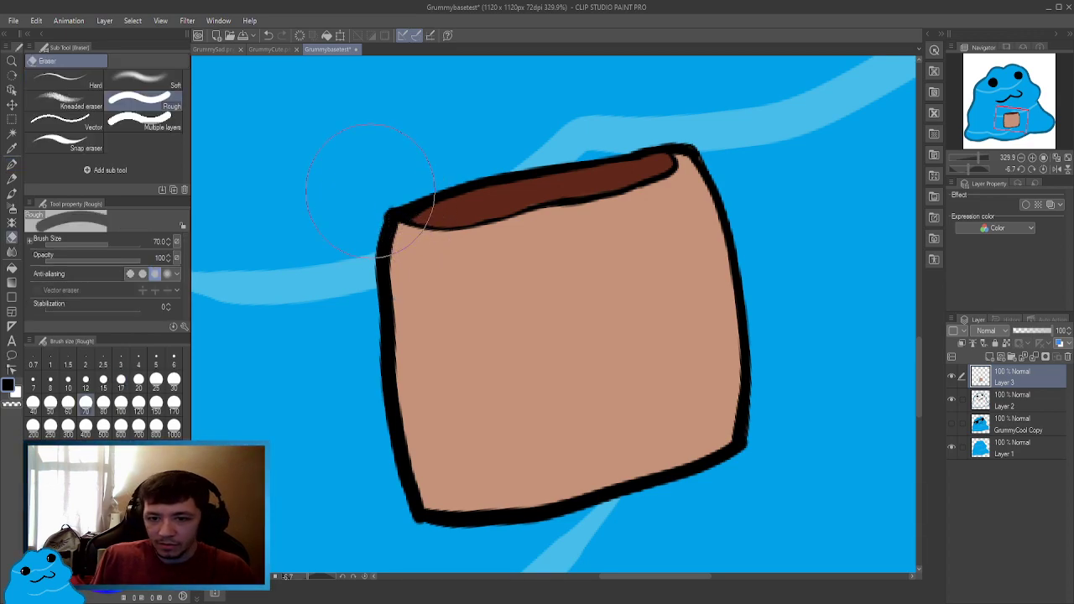
pyautogui.click(91, 383)
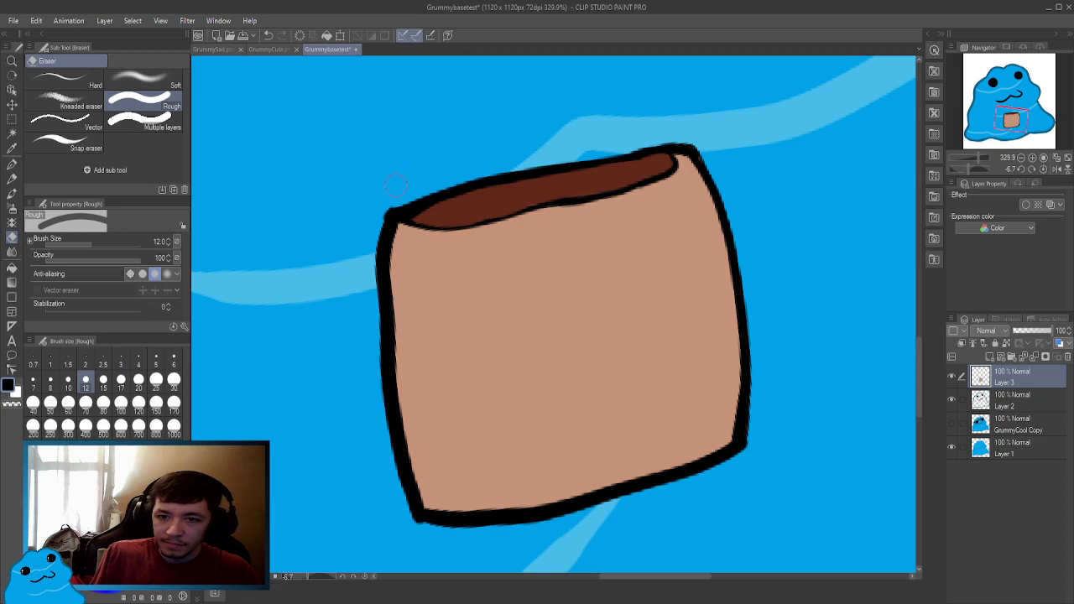
pyautogui.moveTo(445, 178)
pyautogui.mouseDown()
pyautogui.moveTo(359, 233)
pyautogui.moveTo(513, 194)
pyautogui.moveTo(544, 94)
pyautogui.mouseUp()
pyautogui.press('r')
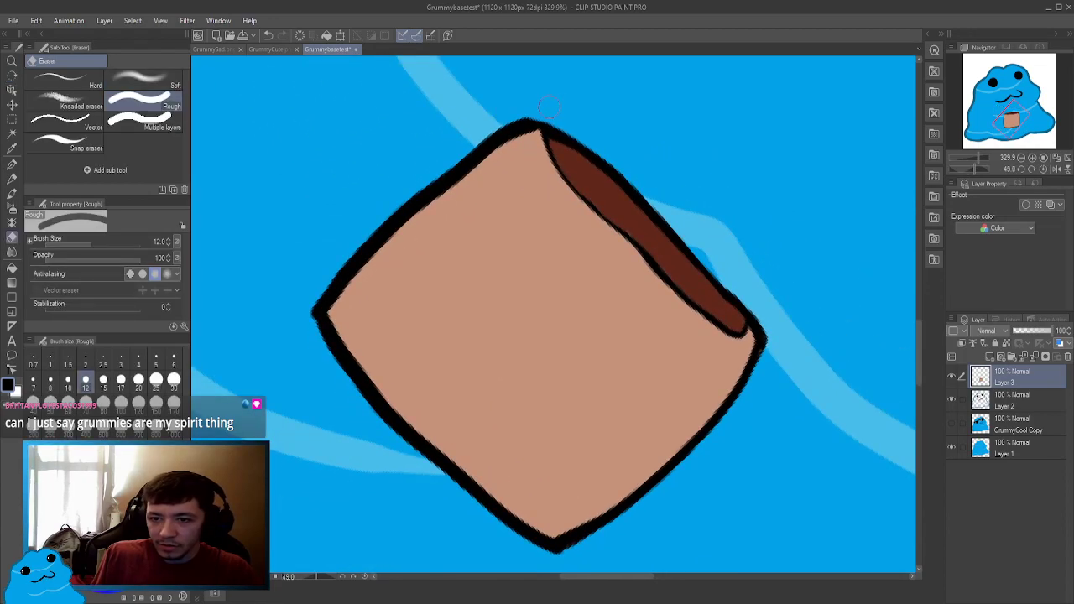
pyautogui.moveTo(488, 127)
pyautogui.mouseDown()
pyautogui.moveTo(340, 264)
pyautogui.moveTo(312, 311)
pyautogui.moveTo(369, 252)
pyautogui.moveTo(467, 203)
pyautogui.moveTo(511, 120)
pyautogui.moveTo(473, 246)
pyautogui.mouseUp()
# Smooth the outer edge of the mug's bottom outline with the Rough eraser, and reset the canvas rotation.
pyautogui.press('r')
pyautogui.press('r')
pyautogui.press('e')
pyautogui.press('r')
pyautogui.moveTo(478, 209)
pyautogui.mouseDown()
pyautogui.moveTo(485, 173)
pyautogui.moveTo(487, 185)
pyautogui.mouseUp()
pyautogui.press('e')
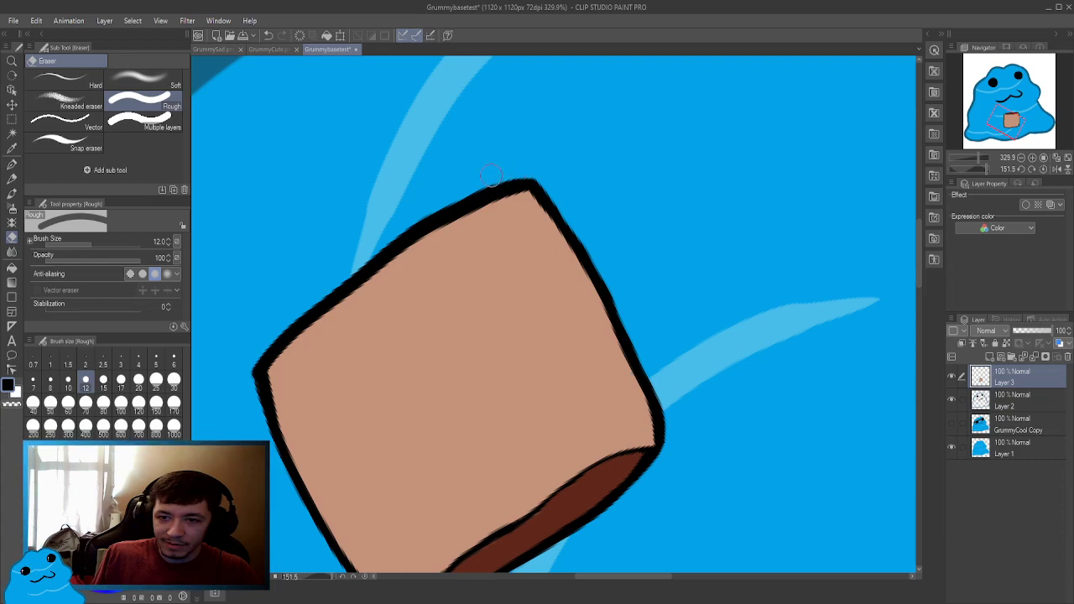
pyautogui.moveTo(466, 188)
pyautogui.mouseDown()
pyautogui.moveTo(372, 249)
pyautogui.moveTo(457, 229)
pyautogui.moveTo(442, 217)
pyautogui.mouseUp()
pyautogui.press('r')
pyautogui.moveTo(396, 180); pyautogui.dragTo(515, 220)
pyautogui.moveTo(405, 173); pyautogui.dragTo(495, 132)
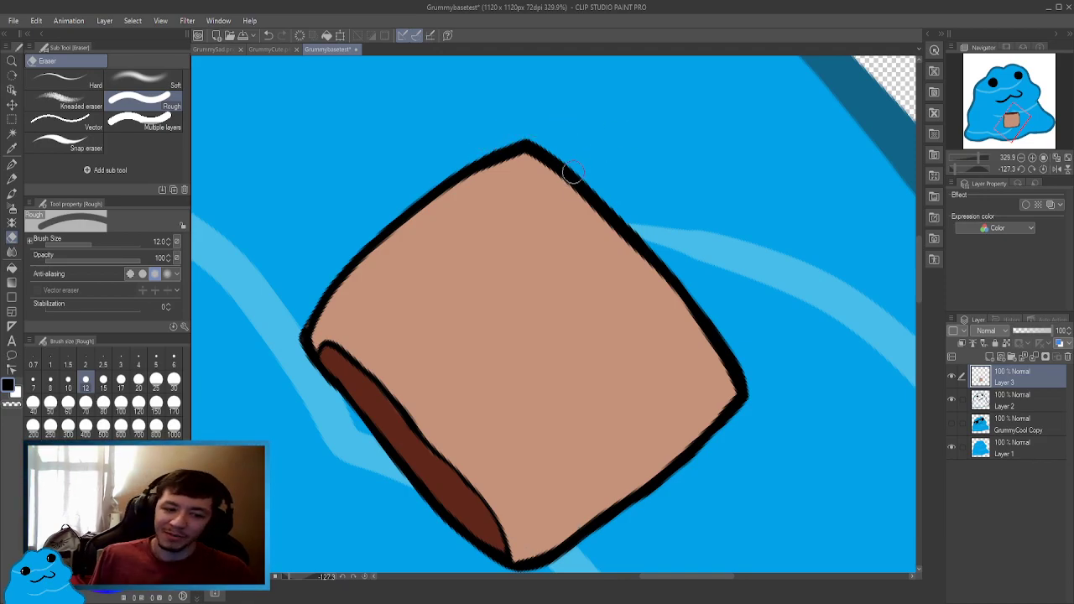
pyautogui.moveTo(568, 173)
pyautogui.mouseDown()
pyautogui.moveTo(696, 183)
pyautogui.moveTo(635, 211)
pyautogui.moveTo(602, 188)
pyautogui.moveTo(629, 187)
pyautogui.moveTo(618, 187)
pyautogui.mouseUp()
pyautogui.moveTo(638, 147)
pyautogui.mouseDown()
pyautogui.moveTo(593, 217)
pyautogui.moveTo(501, 285)
pyautogui.mouseUp()
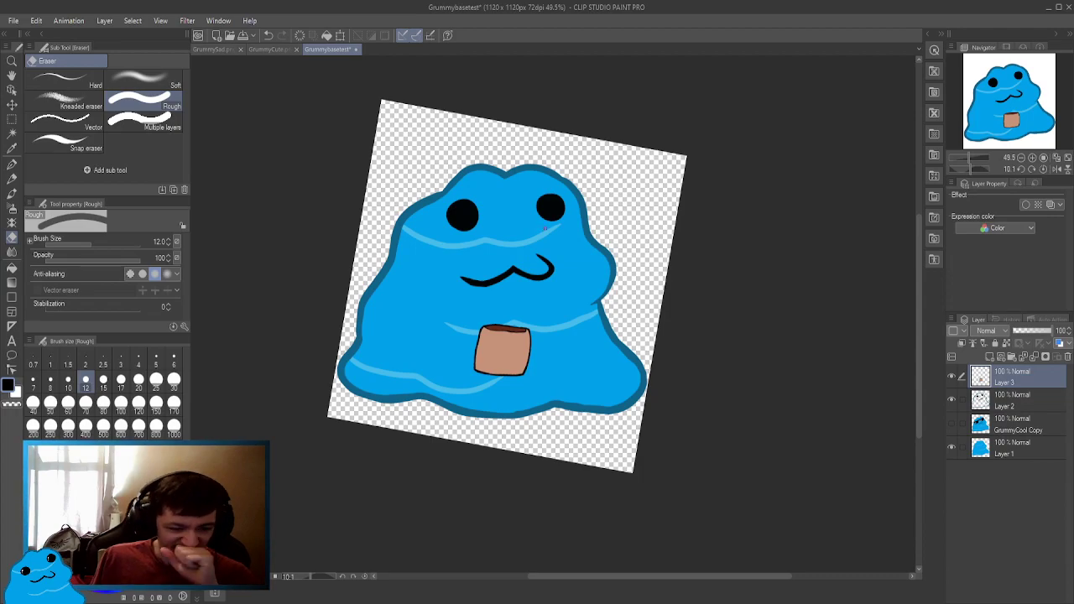
pyautogui.click(365, 577)
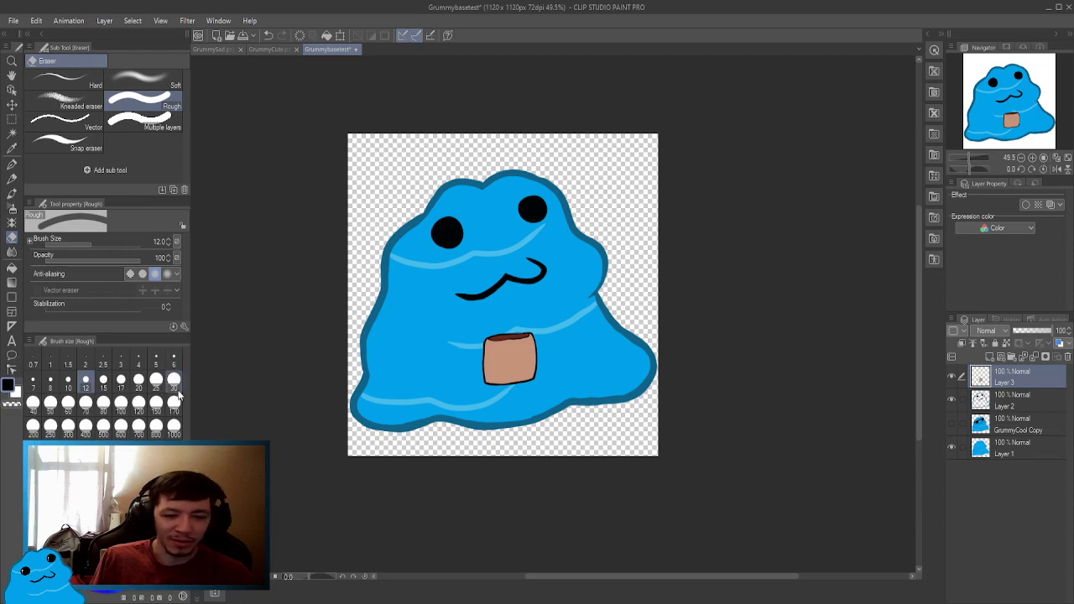
# Set the Rough eraser to size 70, try erasing a notch in the mug's left side, and undo it.
pyautogui.click(93, 406)
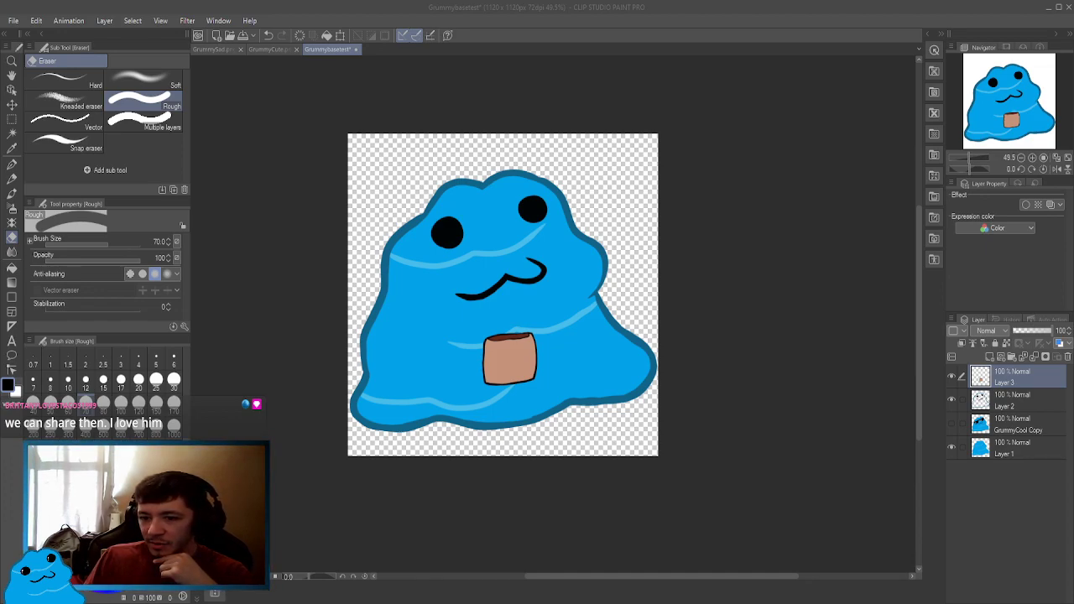
pyautogui.click(891, 136)
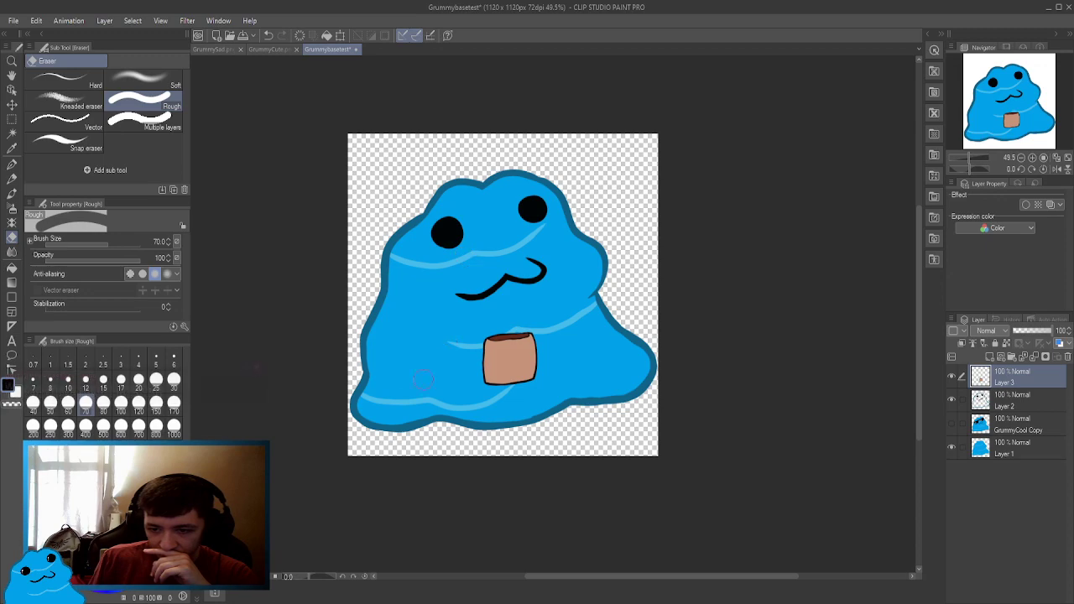
pyautogui.moveTo(496, 363); pyautogui.dragTo(491, 360)
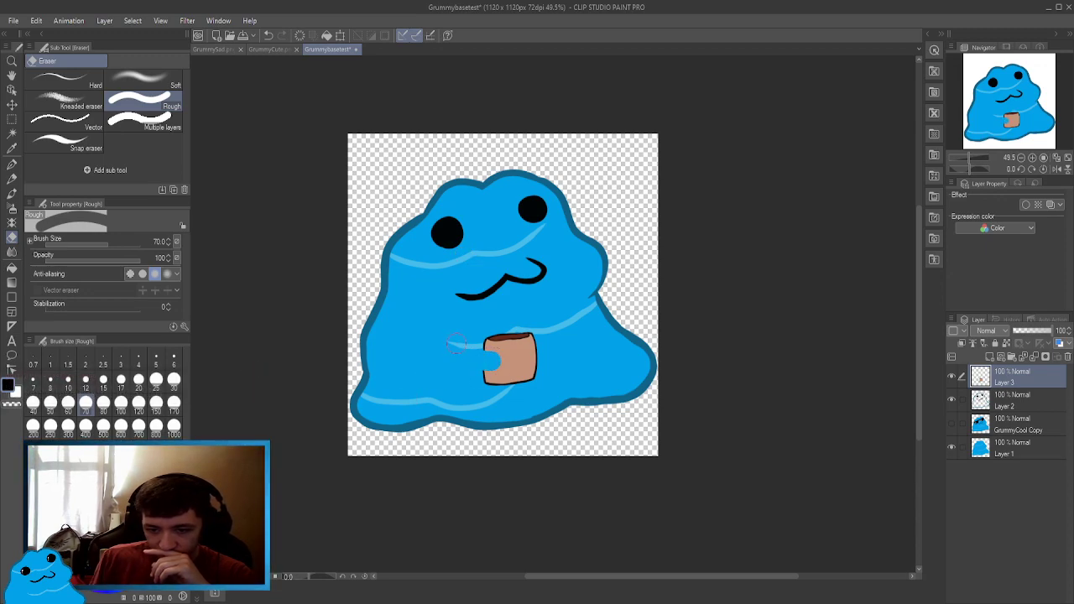
pyautogui.hotkey('ctrl', 'z')
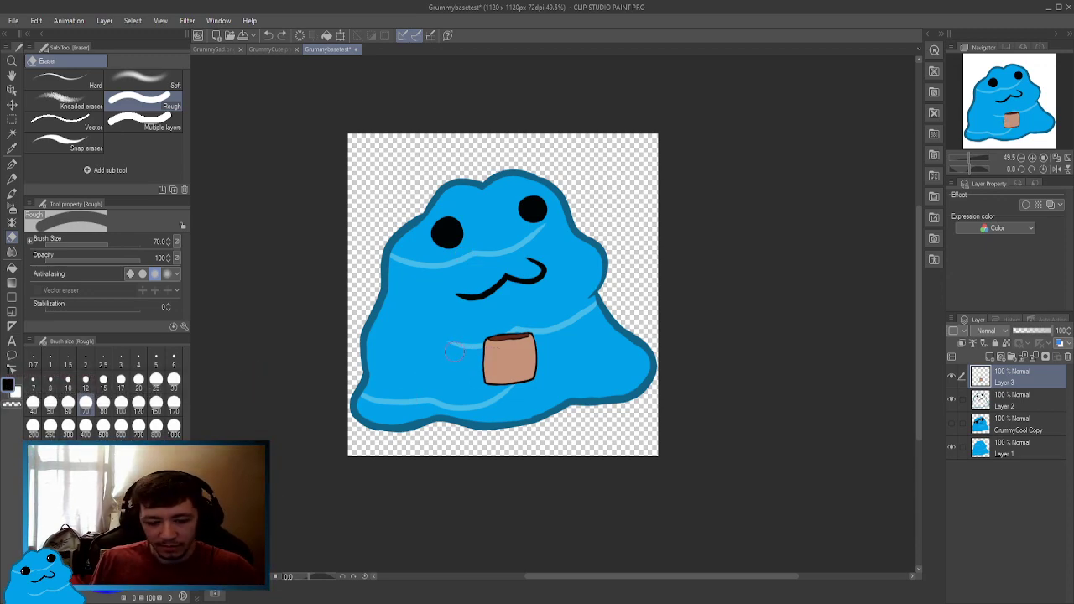
# Draw a thick black arm curving from the body's left side to the mug's left edge with the G-pen at size 100.
pyautogui.press('p')
pyautogui.click(52, 404)
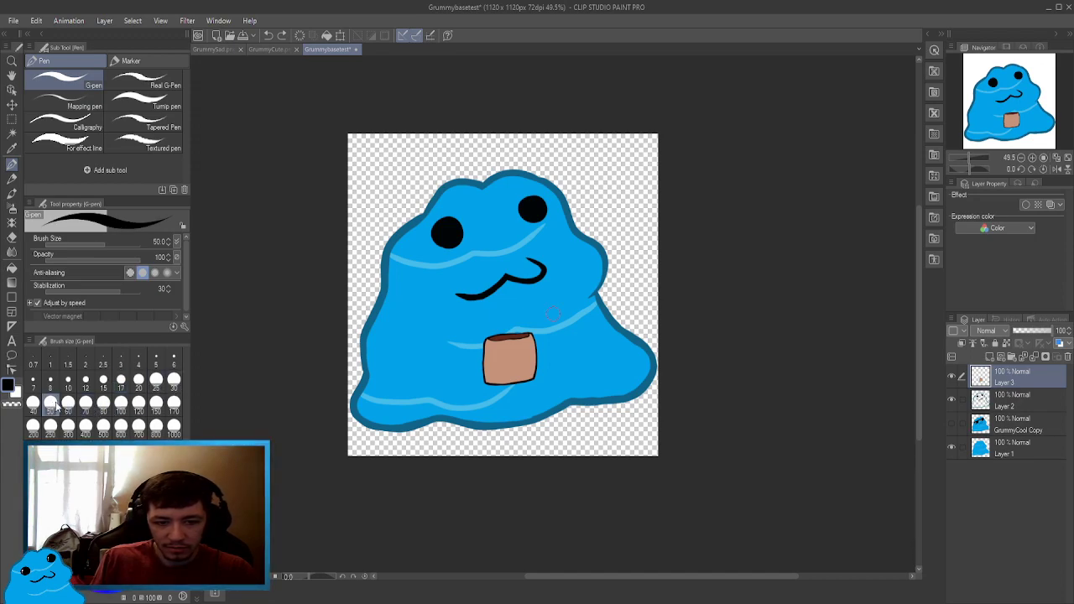
pyautogui.moveTo(491, 359); pyautogui.dragTo(425, 318)
pyautogui.hotkey('ctrl', 'z')
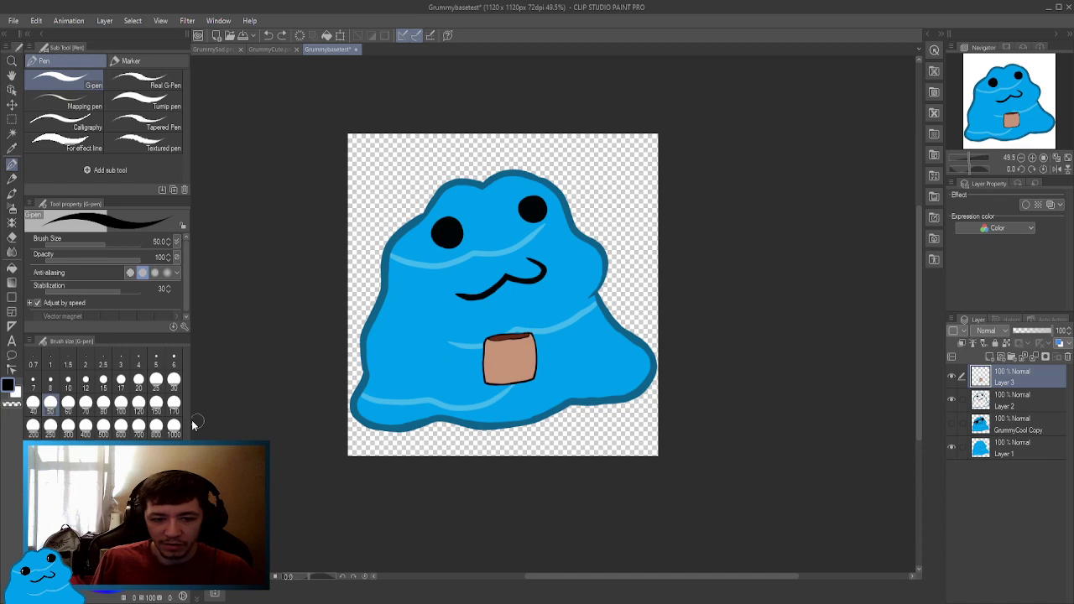
pyautogui.click(121, 403)
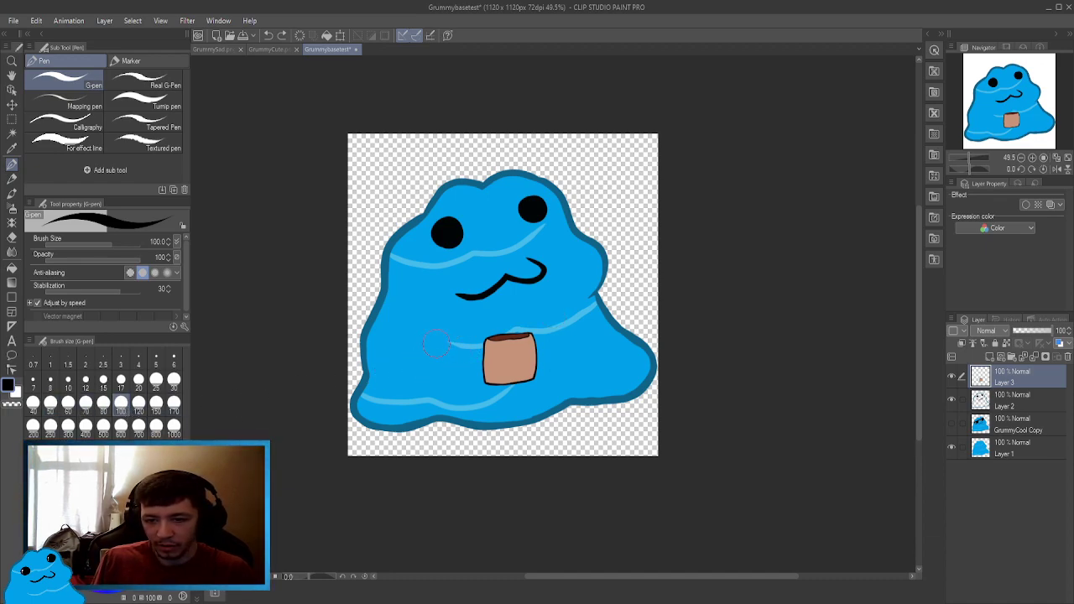
pyautogui.moveTo(414, 317)
pyautogui.mouseDown()
pyautogui.moveTo(447, 349)
pyautogui.moveTo(490, 365)
pyautogui.mouseUp()
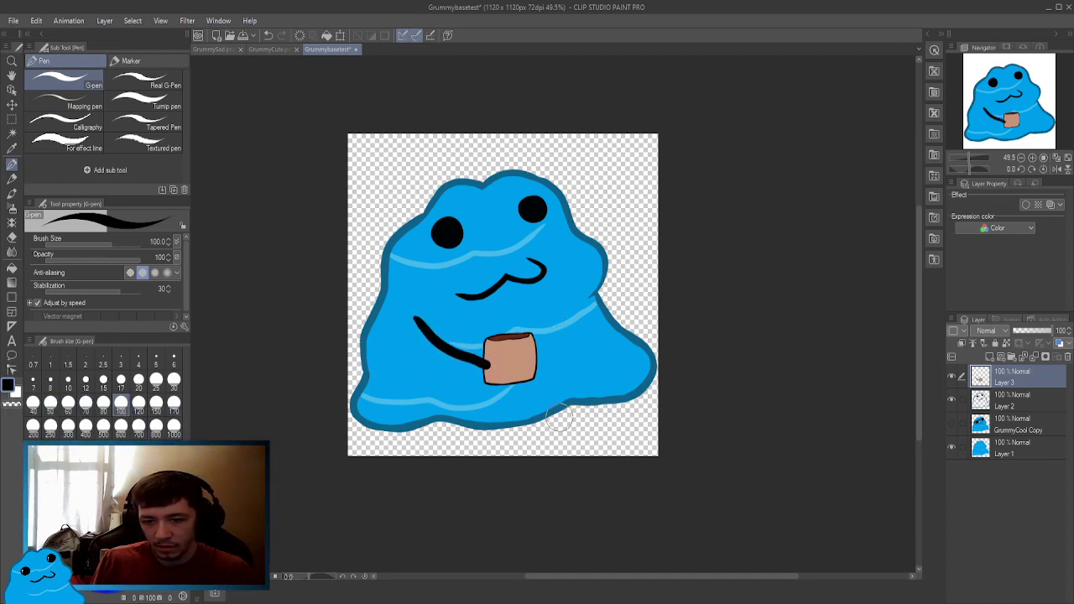
pyautogui.hotkey('ctrl', 'z')
pyautogui.moveTo(411, 314)
pyautogui.mouseDown()
pyautogui.moveTo(438, 343)
pyautogui.moveTo(494, 369)
pyautogui.mouseUp()
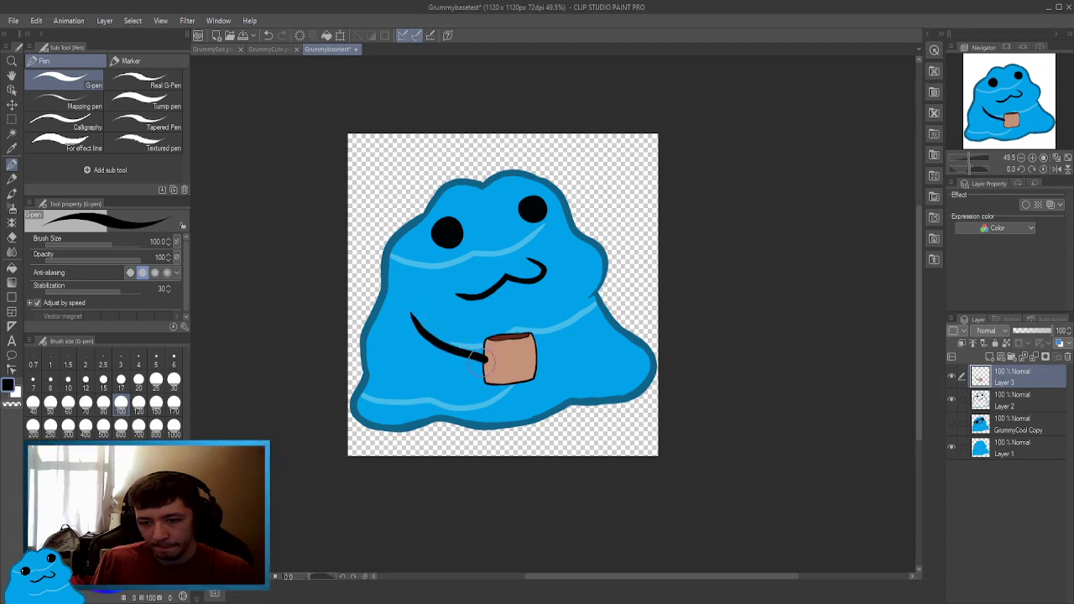
pyautogui.hotkey('ctrl', 'z')
pyautogui.moveTo(412, 315)
pyautogui.mouseDown()
pyautogui.moveTo(449, 348)
pyautogui.moveTo(534, 382)
pyautogui.moveTo(582, 316)
pyautogui.mouseUp()
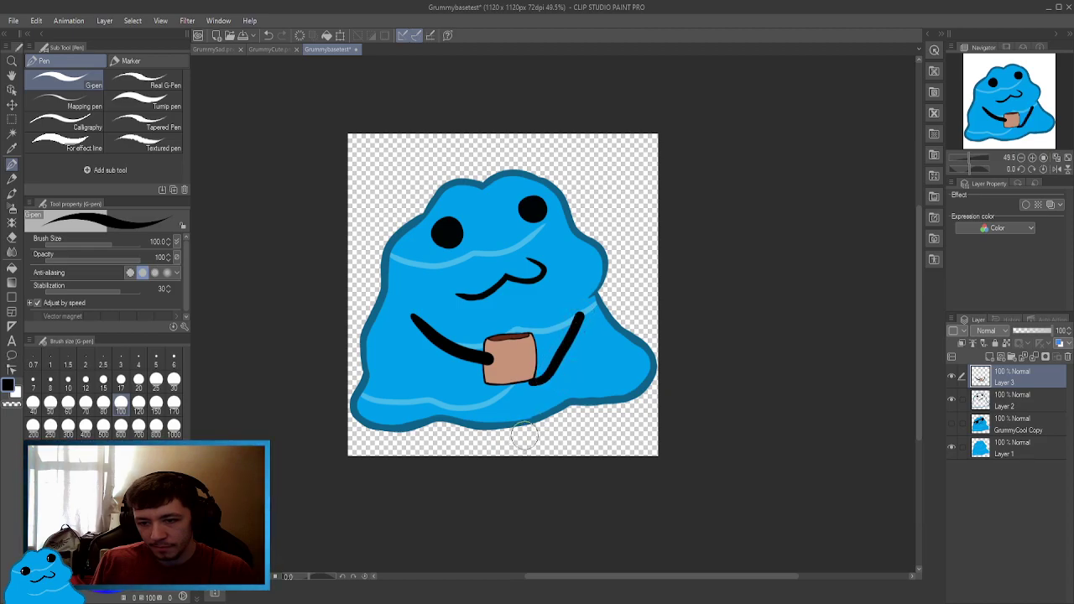
# Redraw the right arm as a smooth black curve from the body's right side to the mug's lower-right corner.
pyautogui.hotkey('ctrl', 'z')
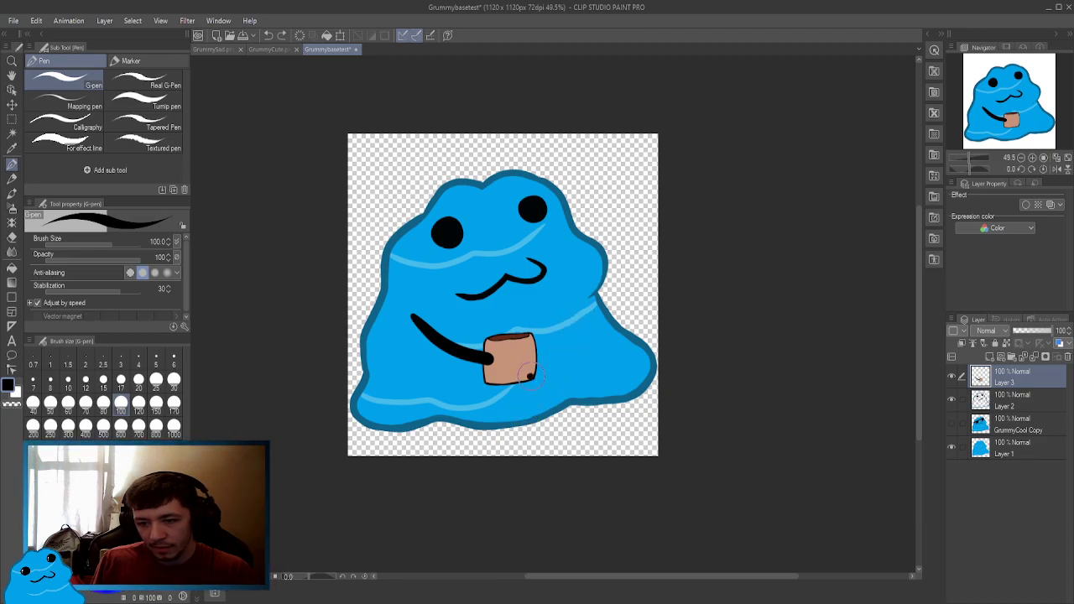
pyautogui.moveTo(530, 379); pyautogui.dragTo(582, 315)
pyautogui.hotkey('ctrl', 'z')
pyautogui.click(529, 376)
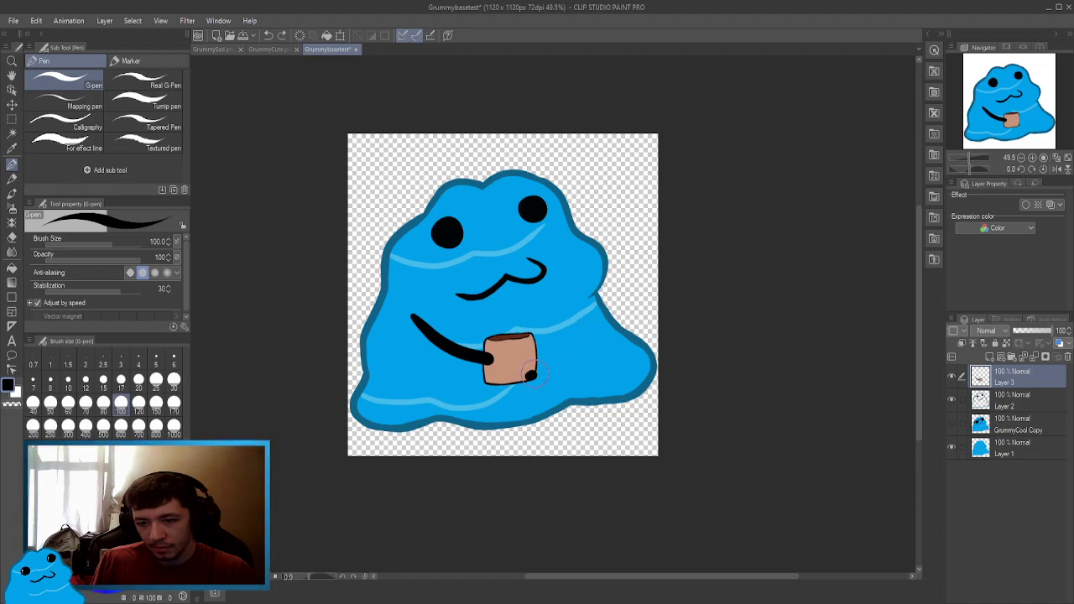
pyautogui.moveTo(532, 377); pyautogui.dragTo(586, 314)
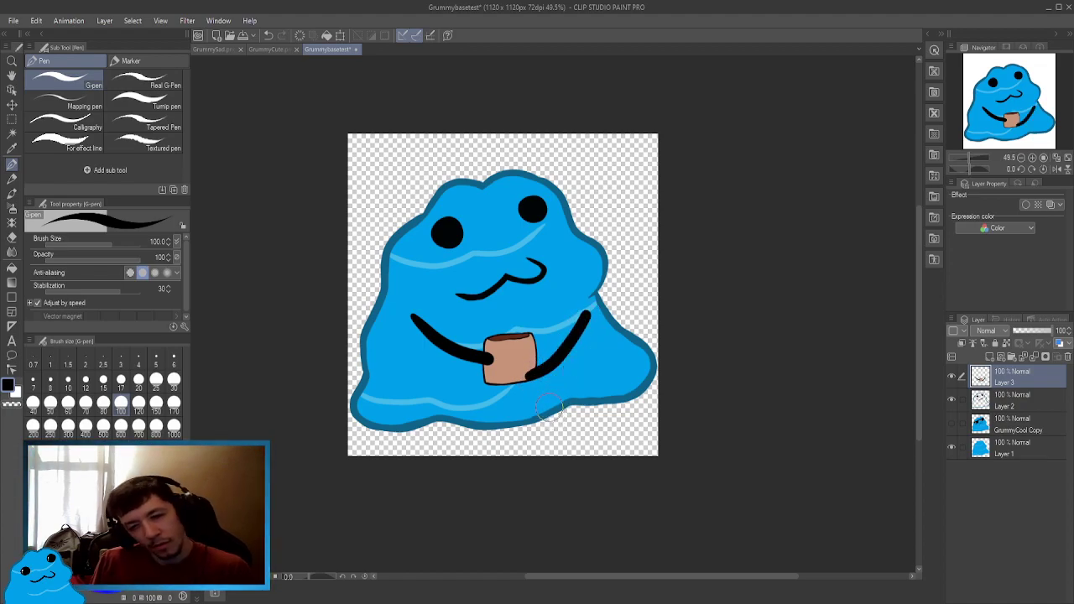
pyautogui.hotkey('ctrl', 'z')
pyautogui.moveTo(579, 307); pyautogui.dragTo(530, 379)
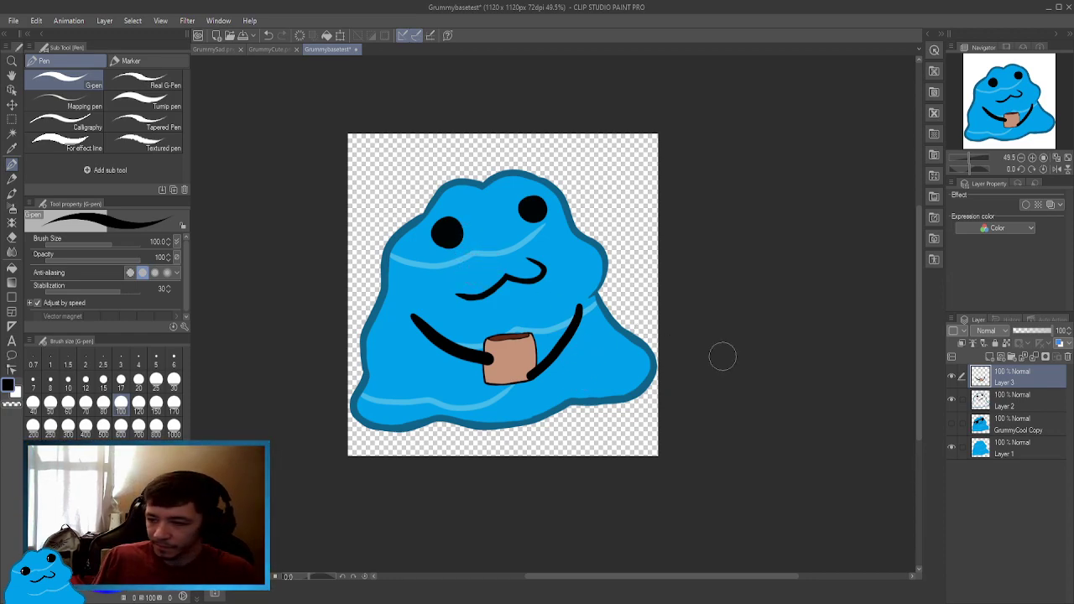
# Erase the bottoms of both black eyes on Layer 2 with the Rough eraser to give them a curved lower edge.
pyautogui.click(1025, 400)
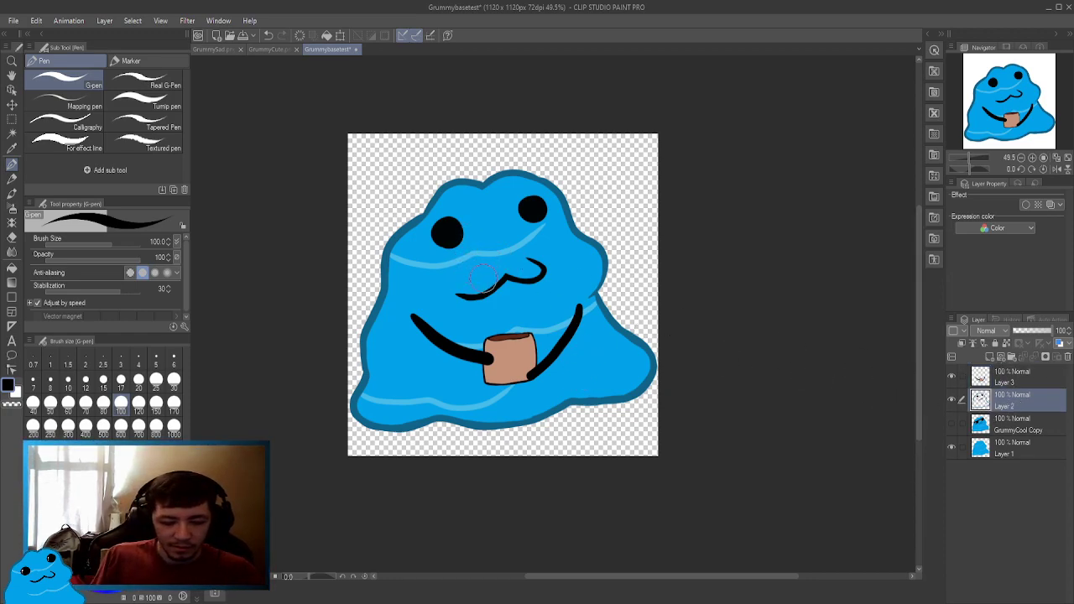
pyautogui.press('e')
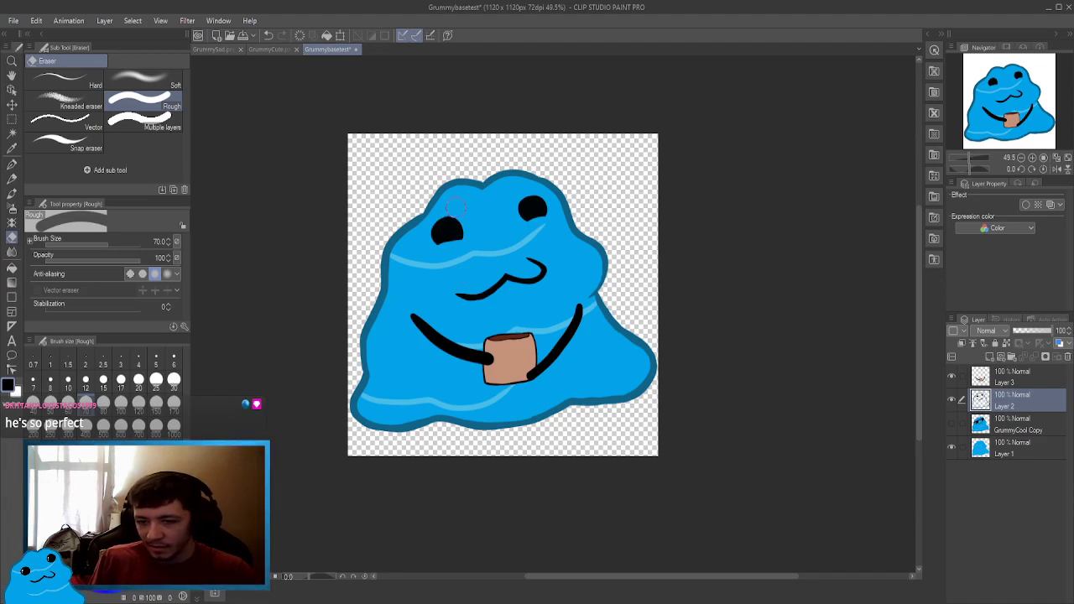
# Switch to Layer 3 and extend the right arm's upper end slightly with the G-pen.
pyautogui.click(1019, 382)
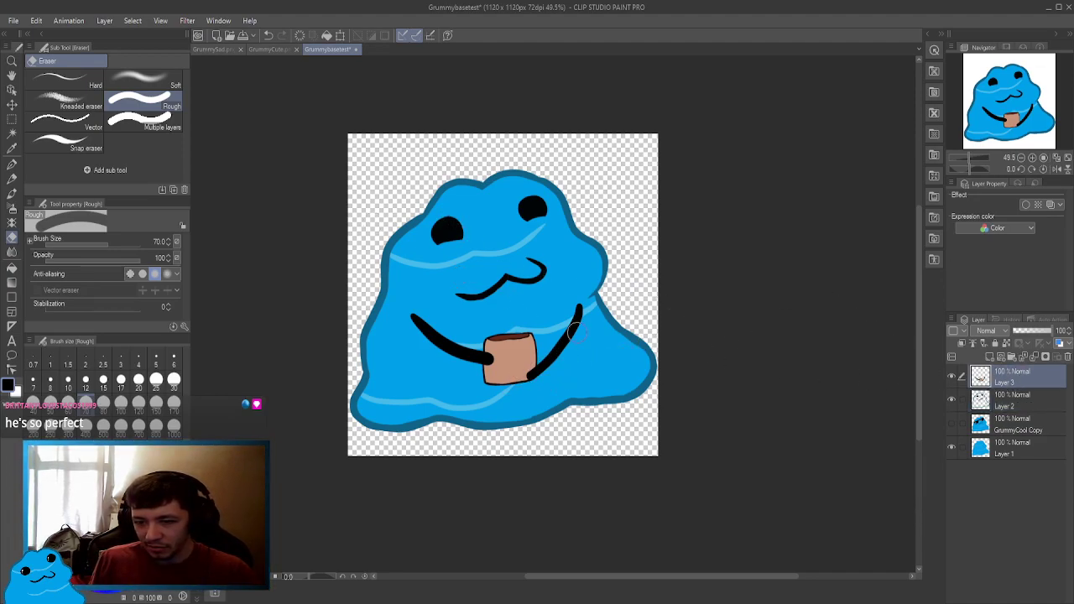
pyautogui.scroll(3, 577, 319)
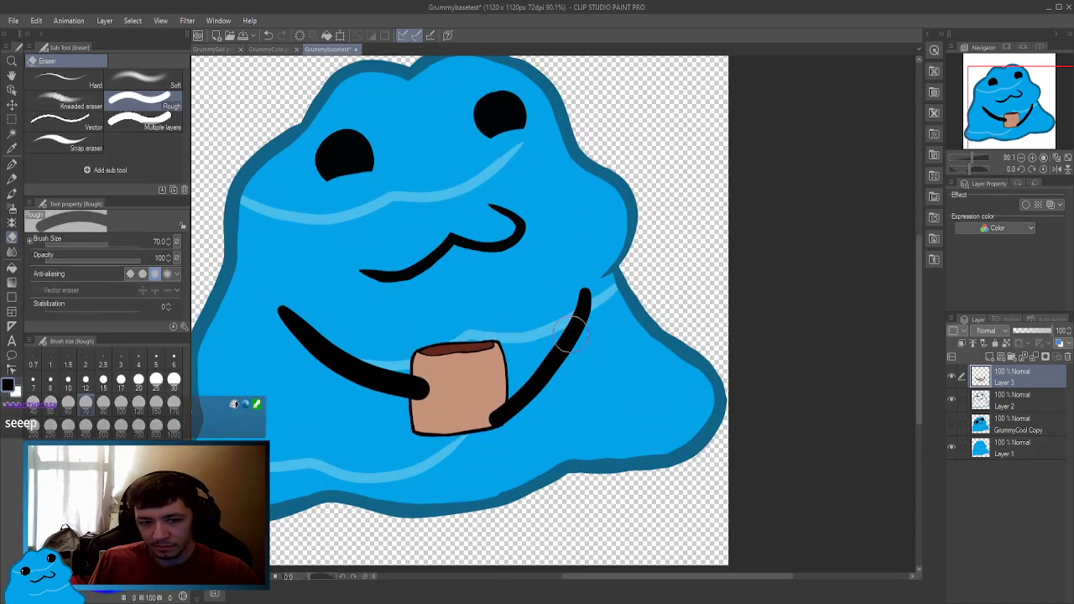
pyautogui.press('p')
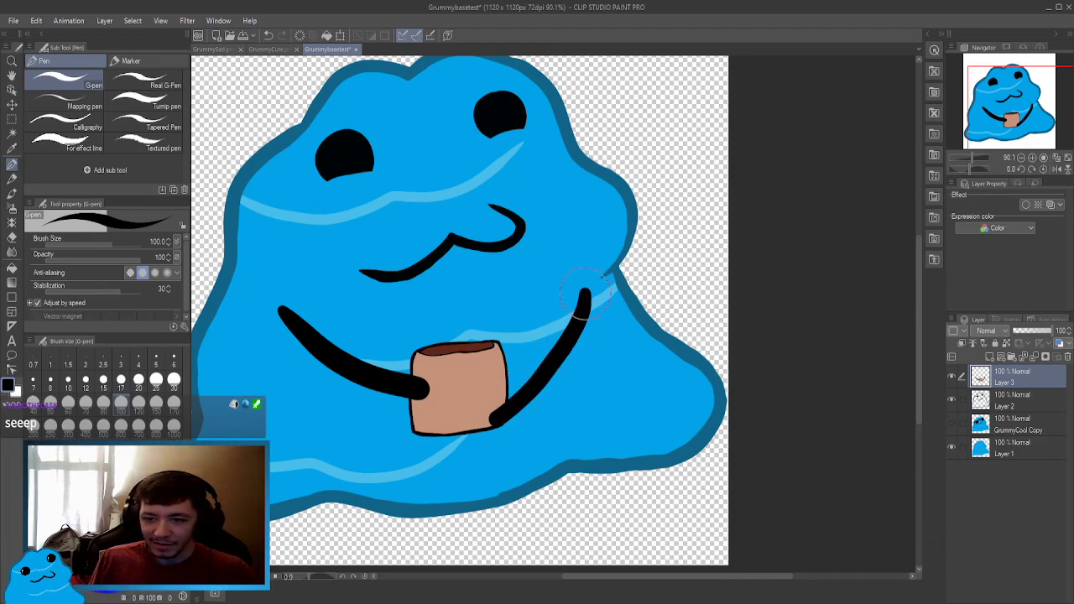
pyautogui.moveTo(583, 300); pyautogui.dragTo(587, 284)
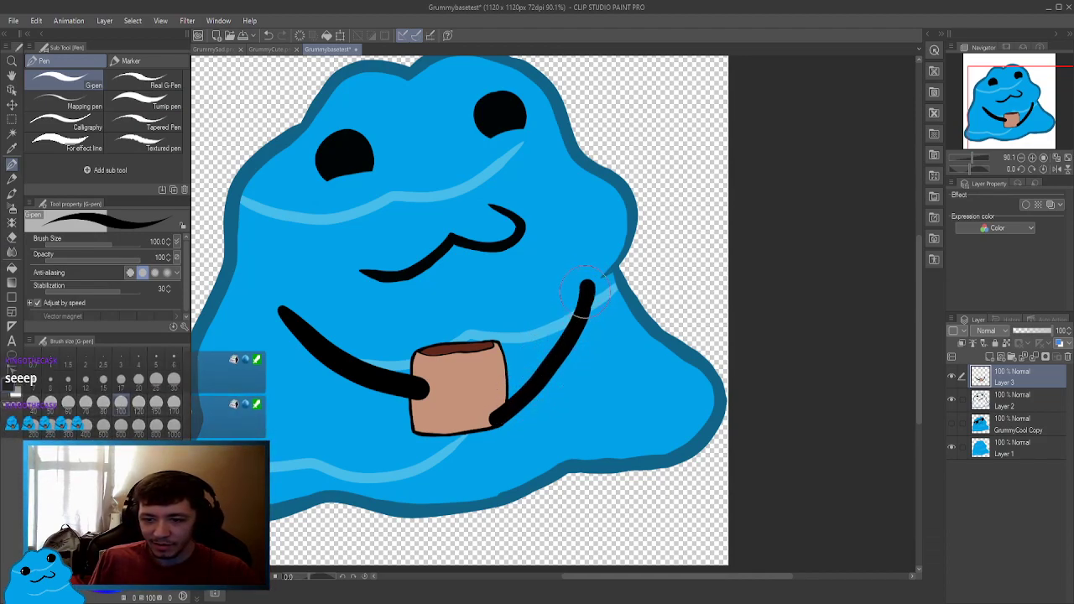
pyautogui.hotkey('ctrl', 'z')
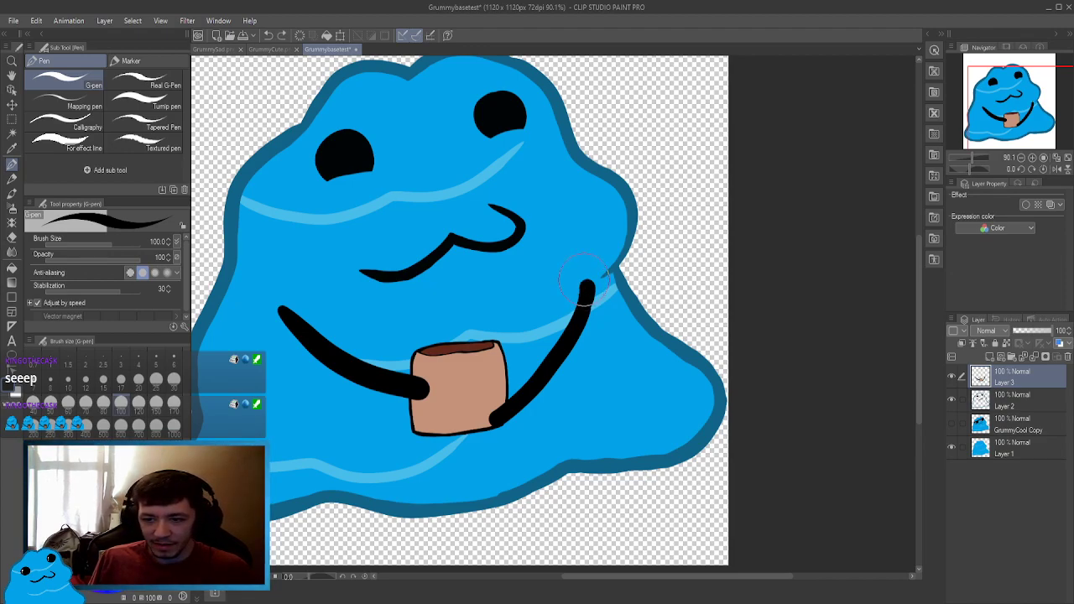
pyautogui.hotkey('ctrl', 'z')
pyautogui.moveTo(582, 296); pyautogui.dragTo(591, 269)
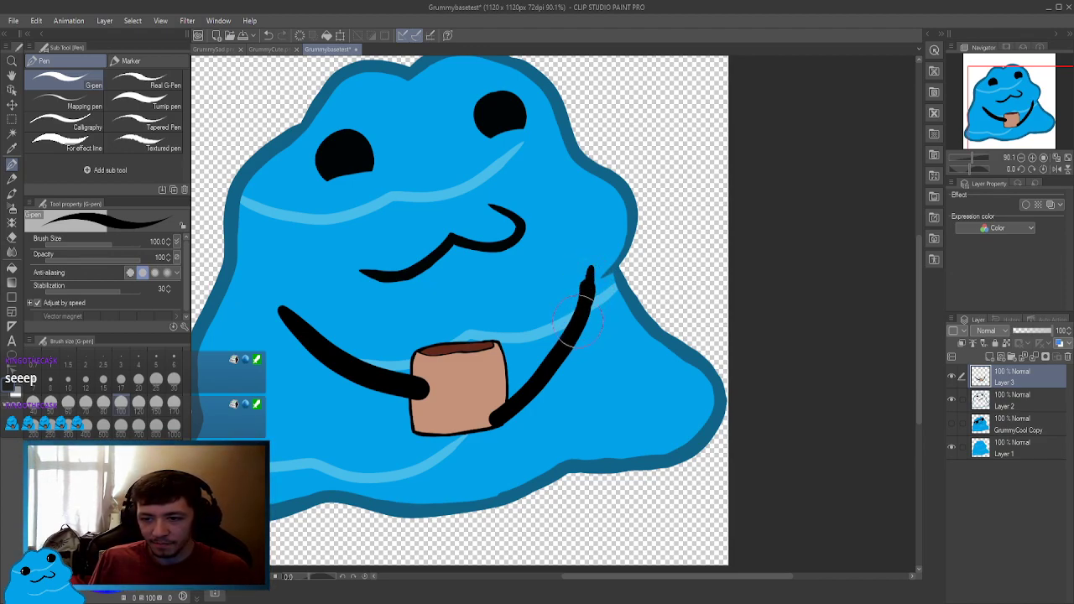
pyautogui.hotkey('ctrl', 'z')
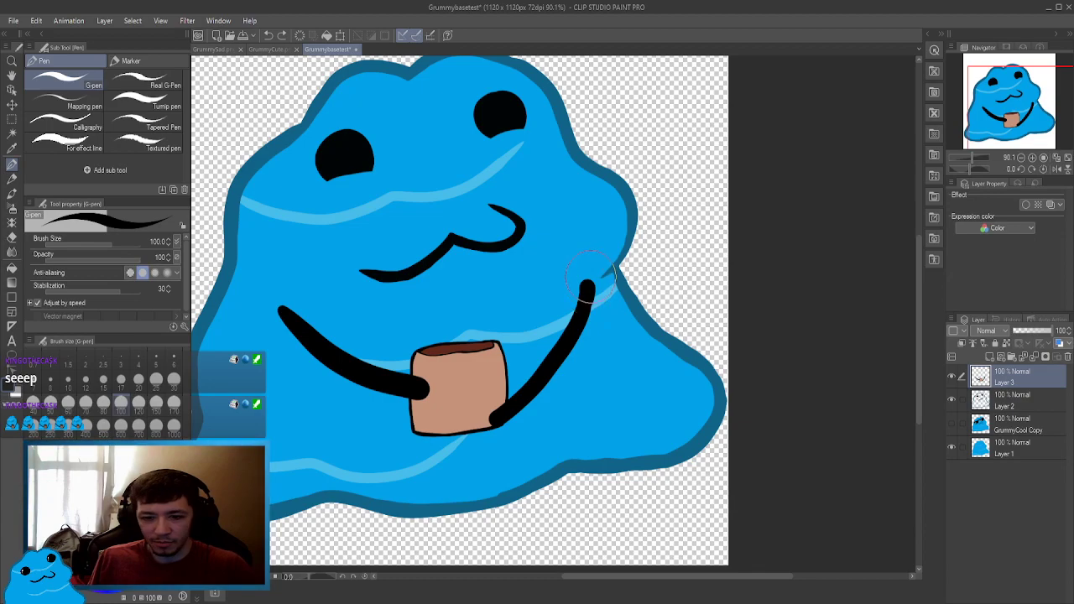
# Erase the upper end of the right arm and redraw it as a longer, rounded stroke with the G-pen.
pyautogui.press('e')
pyautogui.moveTo(588, 281); pyautogui.dragTo(579, 311)
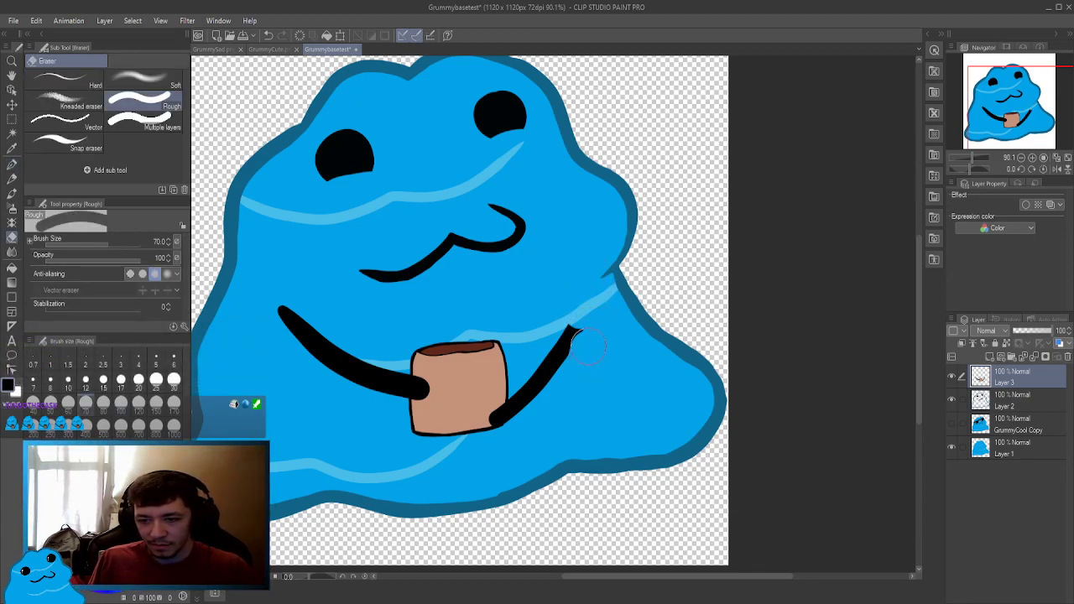
pyautogui.press('p')
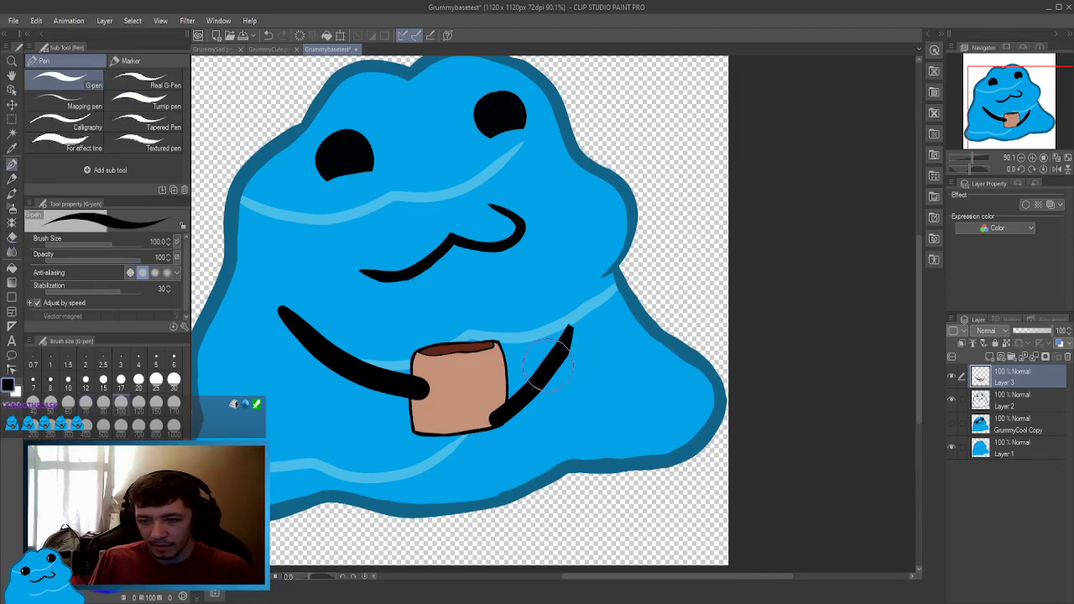
pyautogui.moveTo(561, 349); pyautogui.dragTo(592, 286)
pyautogui.hotkey('ctrl', 'z')
pyautogui.hotkey('ctrl', 'z')
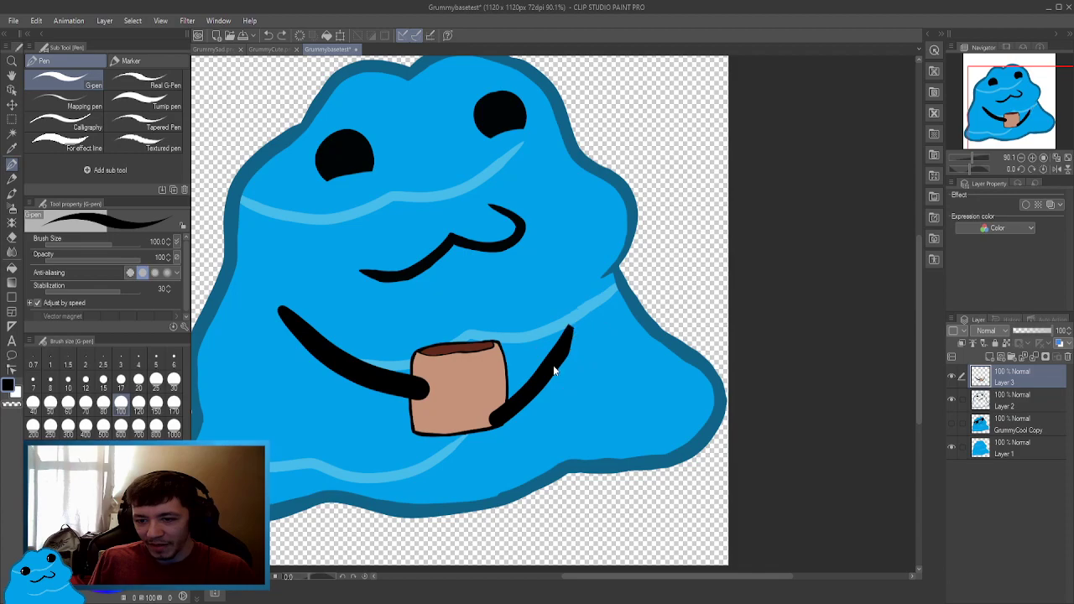
pyautogui.moveTo(557, 369); pyautogui.dragTo(593, 279)
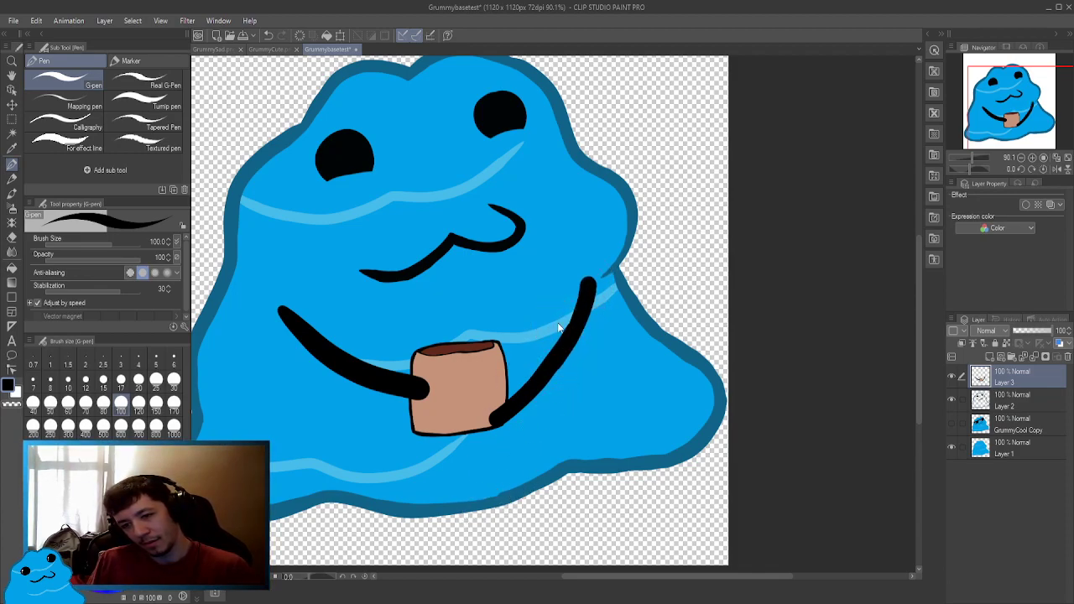
# Try several G-pen strokes for the right arm's upper section, undoing each one.
pyautogui.hotkey('ctrl', 'z')
pyautogui.moveTo(509, 411)
pyautogui.mouseDown()
pyautogui.moveTo(592, 280)
pyautogui.moveTo(545, 361)
pyautogui.mouseUp()
pyautogui.hotkey('ctrl', 'z')
pyautogui.hotkey('ctrl', 'z')
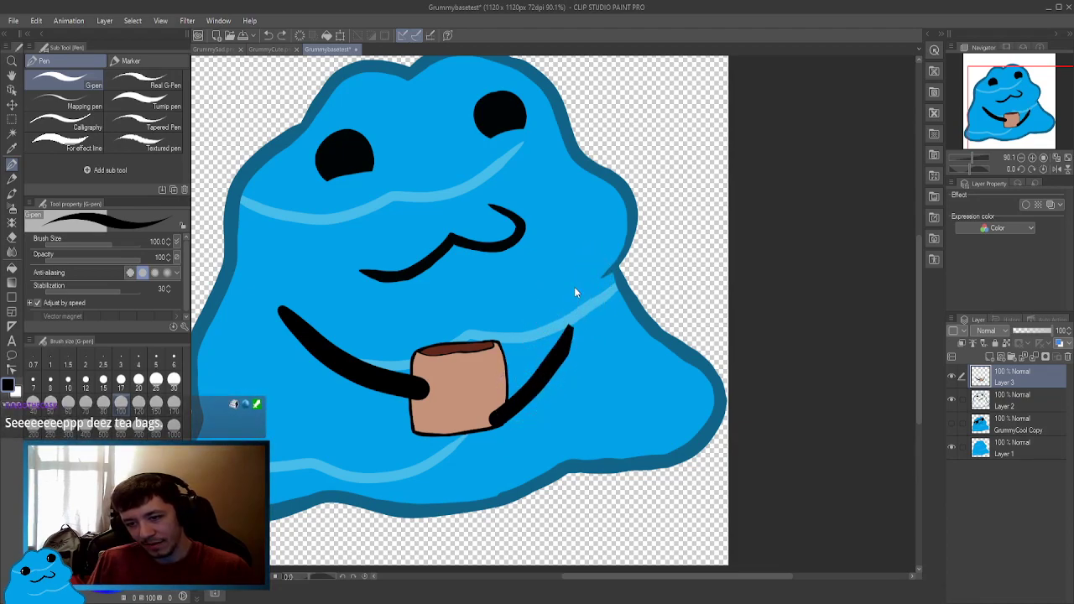
pyautogui.moveTo(587, 276)
pyautogui.mouseDown()
pyautogui.moveTo(549, 359)
pyautogui.moveTo(522, 389)
pyautogui.mouseUp()
pyautogui.hotkey('ctrl', 'z')
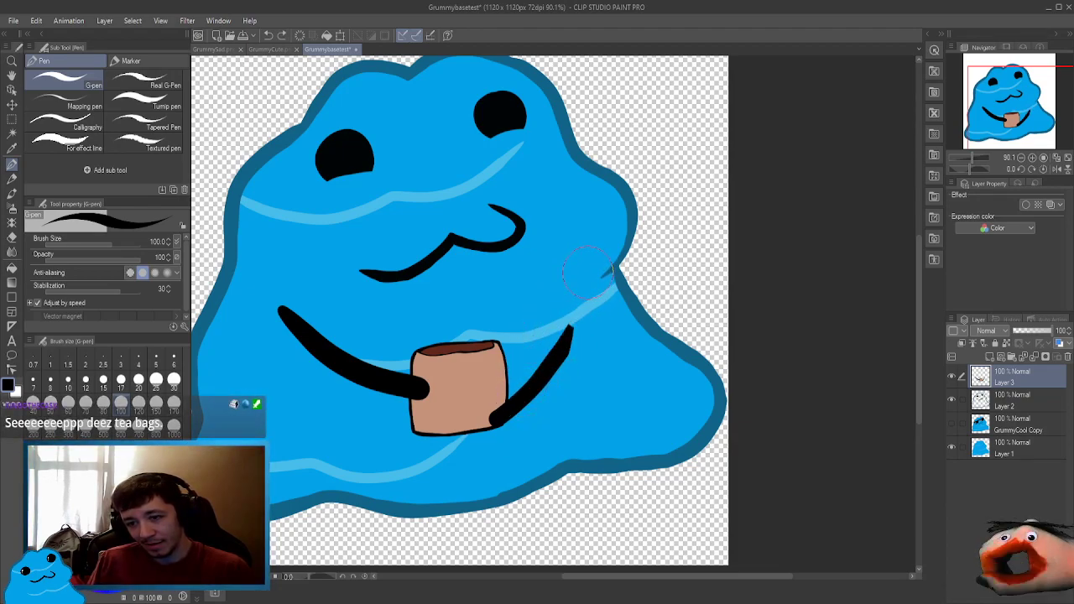
pyautogui.moveTo(587, 270); pyautogui.dragTo(516, 394)
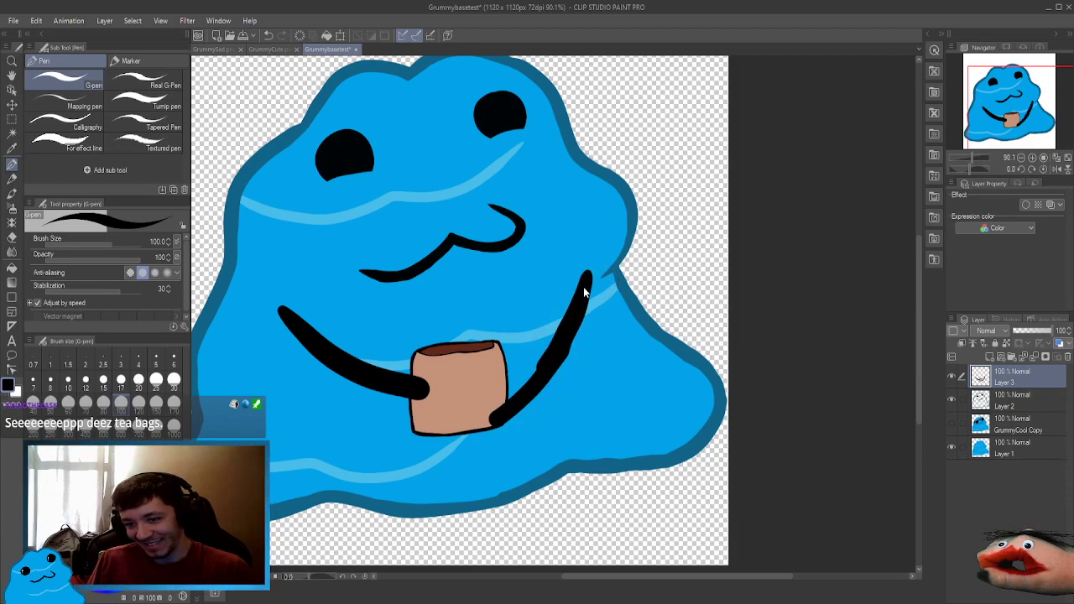
pyautogui.hotkey('ctrl', 'z')
pyautogui.moveTo(600, 270); pyautogui.dragTo(537, 369)
pyautogui.hotkey('ctrl', 'z')
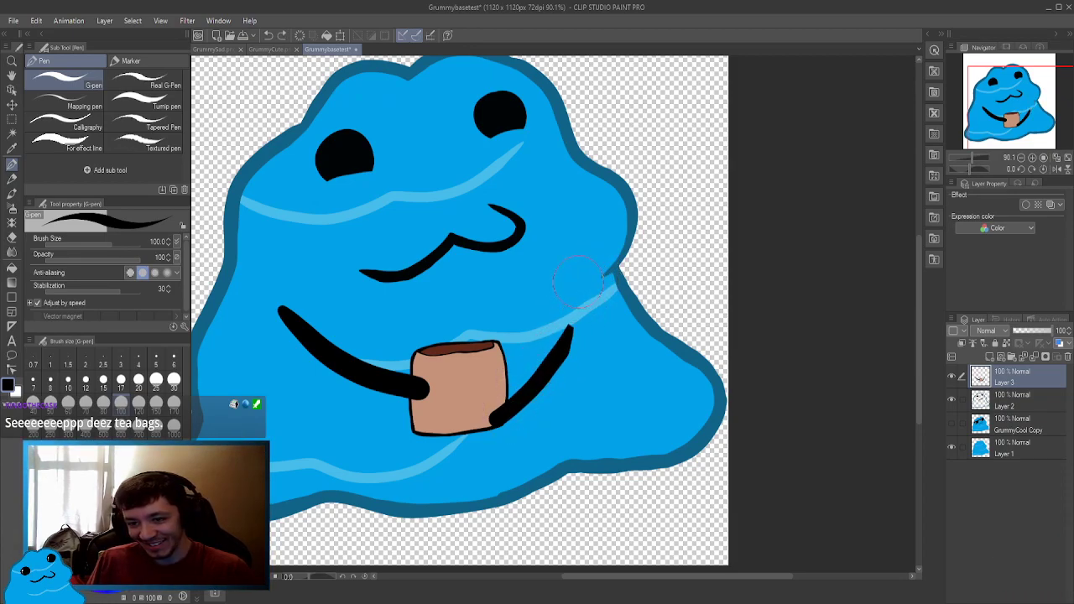
pyautogui.moveTo(586, 266)
pyautogui.mouseDown()
pyautogui.moveTo(576, 300)
pyautogui.moveTo(504, 431)
pyautogui.moveTo(580, 316)
pyautogui.moveTo(595, 275)
pyautogui.mouseUp()
pyautogui.hotkey('ctrl', 'z')
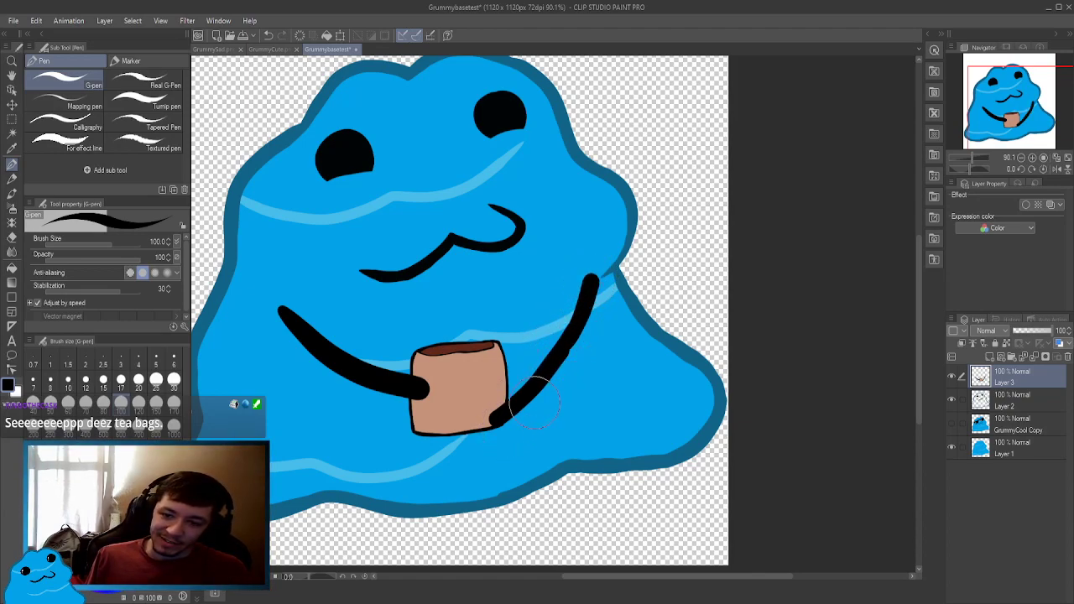
pyautogui.hotkey('ctrl', 'z')
# Cut the right arm back to a short stub at the mug and redraw it with the G-pen as a smooth stroke up towards the body's right edge.
pyautogui.moveTo(554, 359)
pyautogui.mouseDown()
pyautogui.moveTo(571, 331)
pyautogui.moveTo(544, 383)
pyautogui.mouseUp()
pyautogui.press('e')
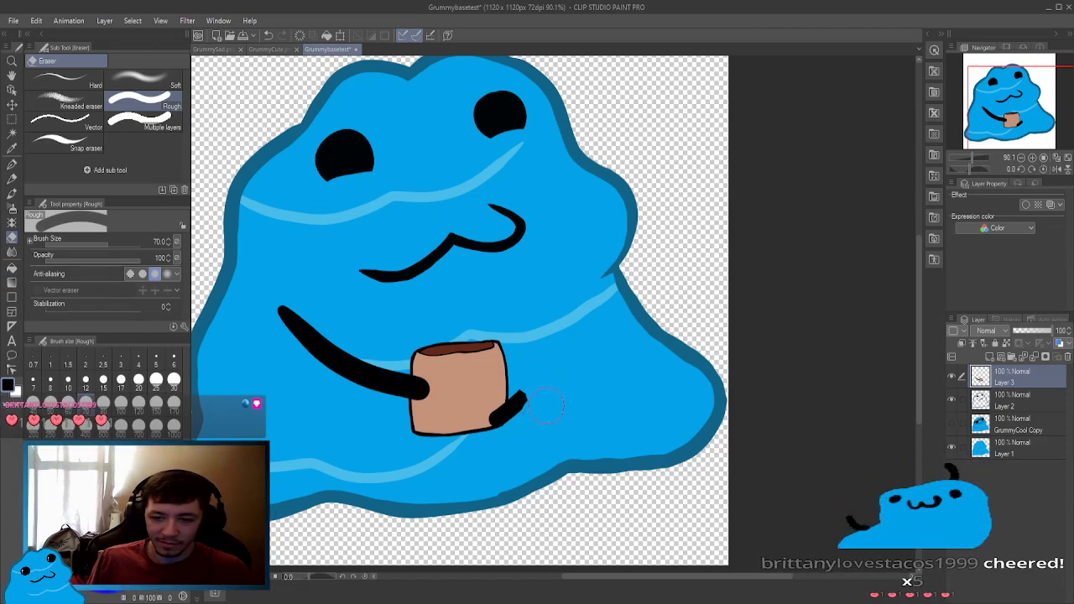
pyautogui.press('p')
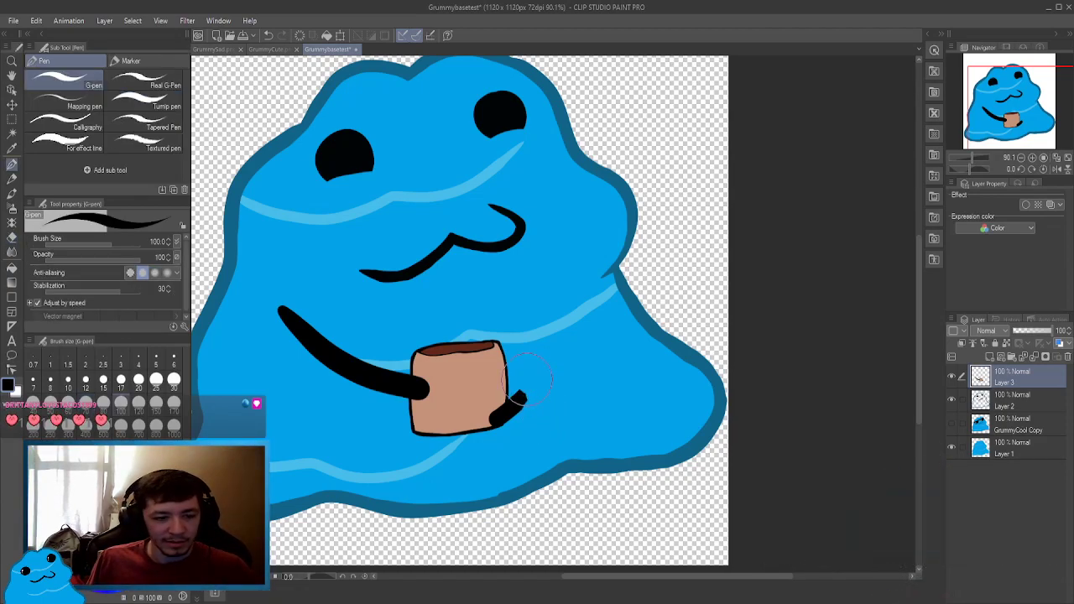
pyautogui.moveTo(513, 408)
pyautogui.mouseDown()
pyautogui.moveTo(501, 415)
pyautogui.moveTo(517, 406)
pyautogui.mouseUp()
pyautogui.hotkey('ctrl', 'z')
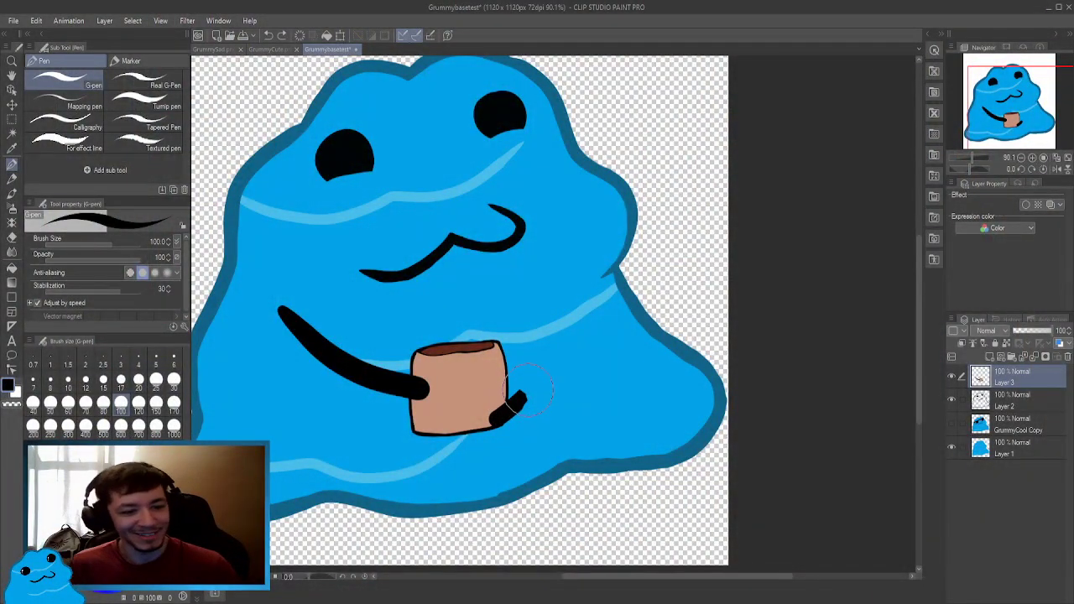
pyautogui.moveTo(528, 395); pyautogui.dragTo(578, 304)
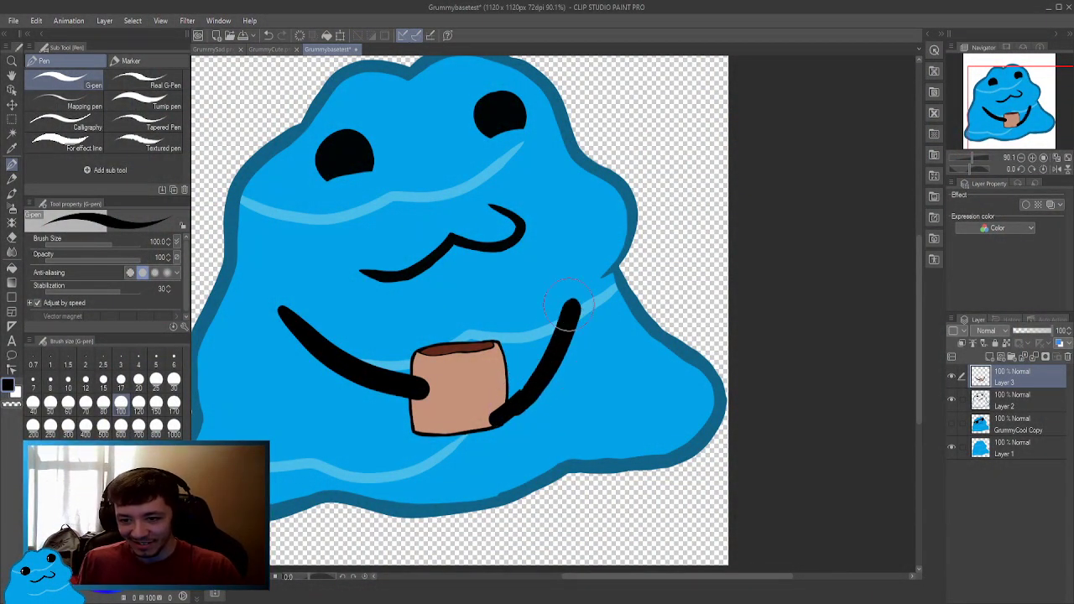
pyautogui.hotkey('ctrl', 'z')
pyautogui.hotkey('shift', 'space')
pyautogui.moveTo(527, 344)
pyautogui.mouseDown()
pyautogui.moveTo(641, 293)
pyautogui.moveTo(642, 279)
pyautogui.moveTo(614, 268)
pyautogui.moveTo(642, 270)
pyautogui.moveTo(585, 241)
pyautogui.moveTo(589, 231)
pyautogui.moveTo(533, 313)
pyautogui.moveTo(521, 360)
pyautogui.moveTo(519, 286)
pyautogui.moveTo(678, 229)
pyautogui.moveTo(708, 294)
pyautogui.moveTo(658, 361)
pyautogui.mouseUp()
pyautogui.hotkey('shift', 'space')
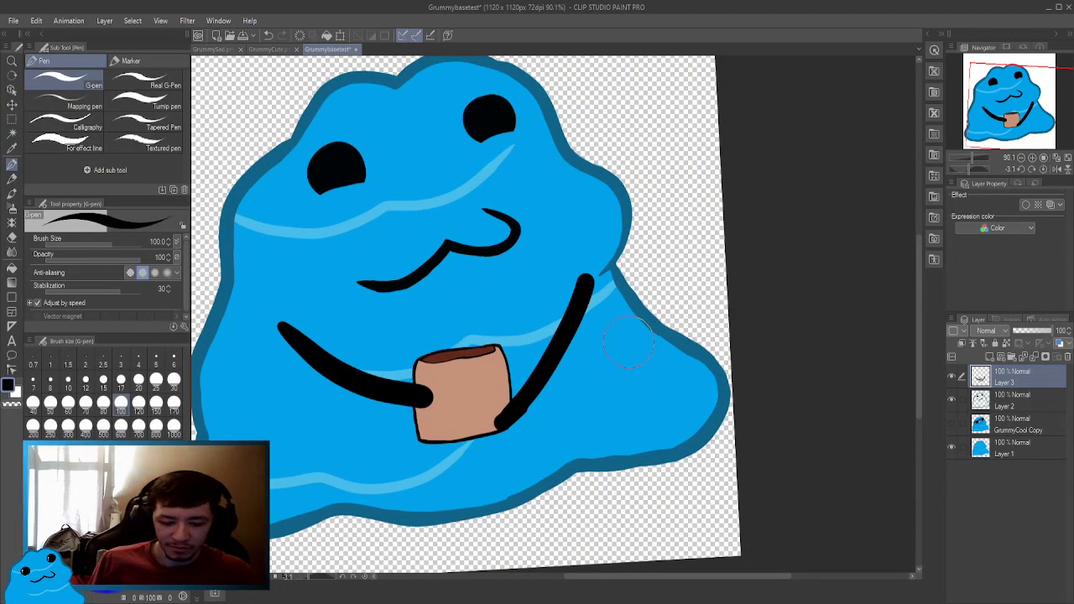
# Erase more of the lower edge of both black eyes on Layer 2 with the Rough eraser to give them a deeper upward curve.
pyautogui.hotkey('ctrl', 'alt', 'space')
pyautogui.click(630, 338)
pyautogui.scroll(-2, 633, 341)
pyautogui.scroll(6, 659, 347)
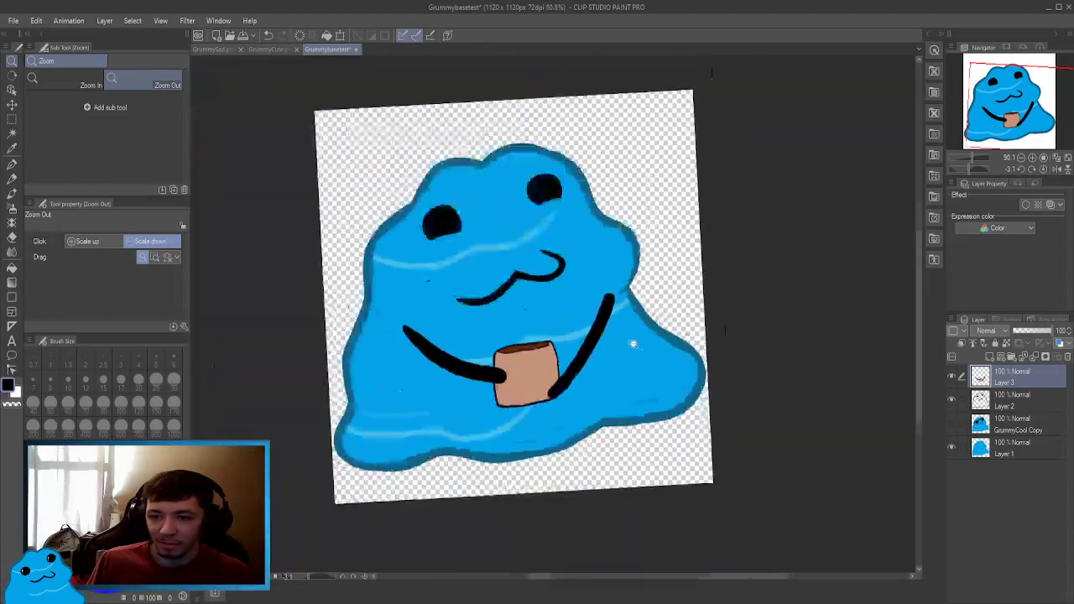
pyautogui.press('h')
pyautogui.moveTo(663, 348)
pyautogui.mouseDown()
pyautogui.moveTo(473, 305)
pyautogui.moveTo(522, 261)
pyautogui.moveTo(533, 317)
pyautogui.mouseUp()
pyautogui.press('p')
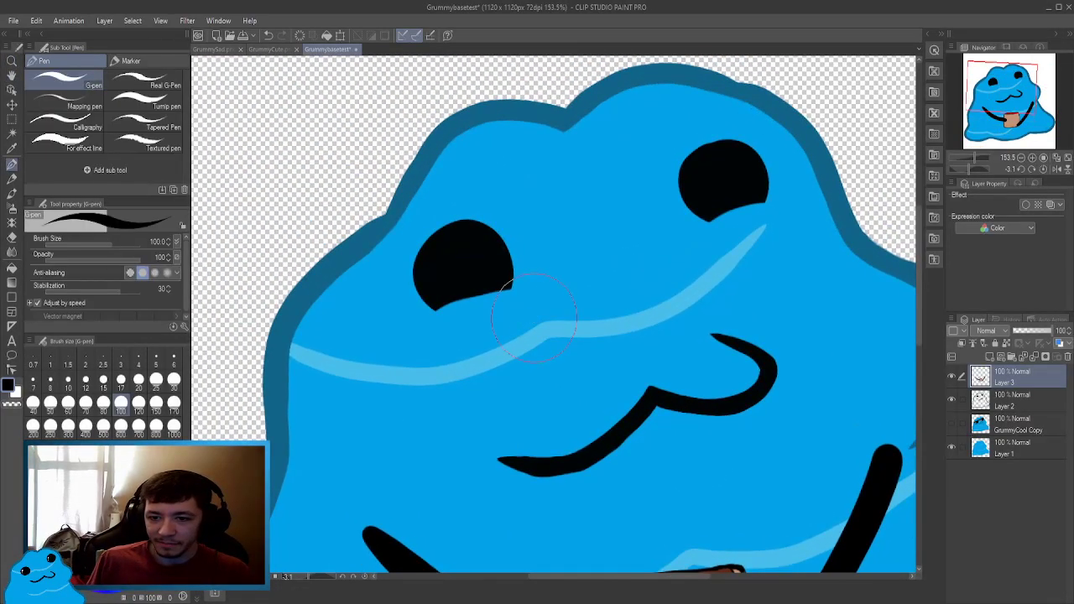
pyautogui.click(1025, 403)
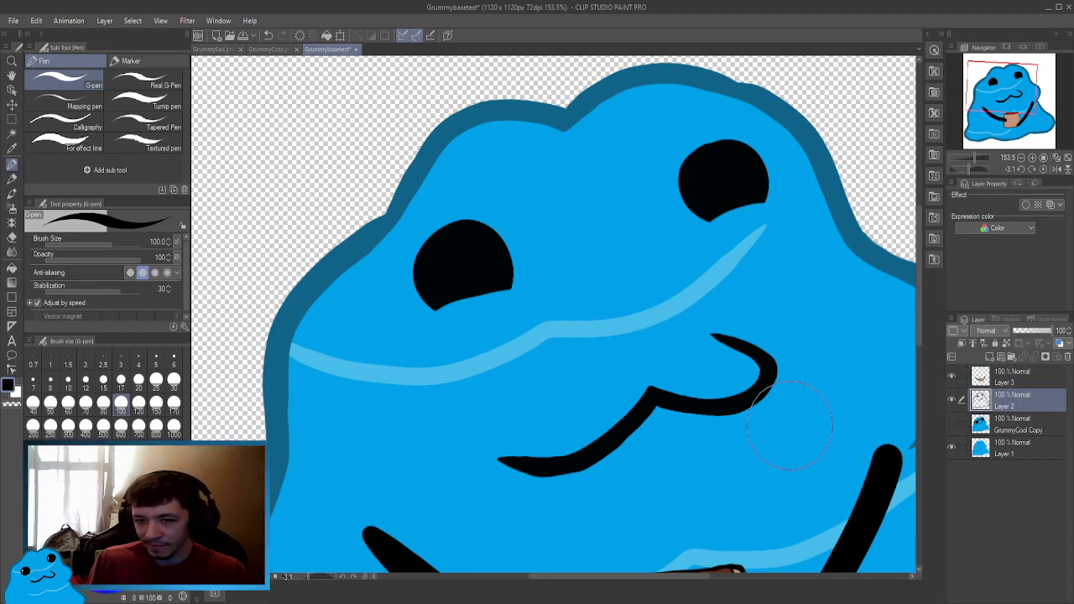
pyautogui.press('e')
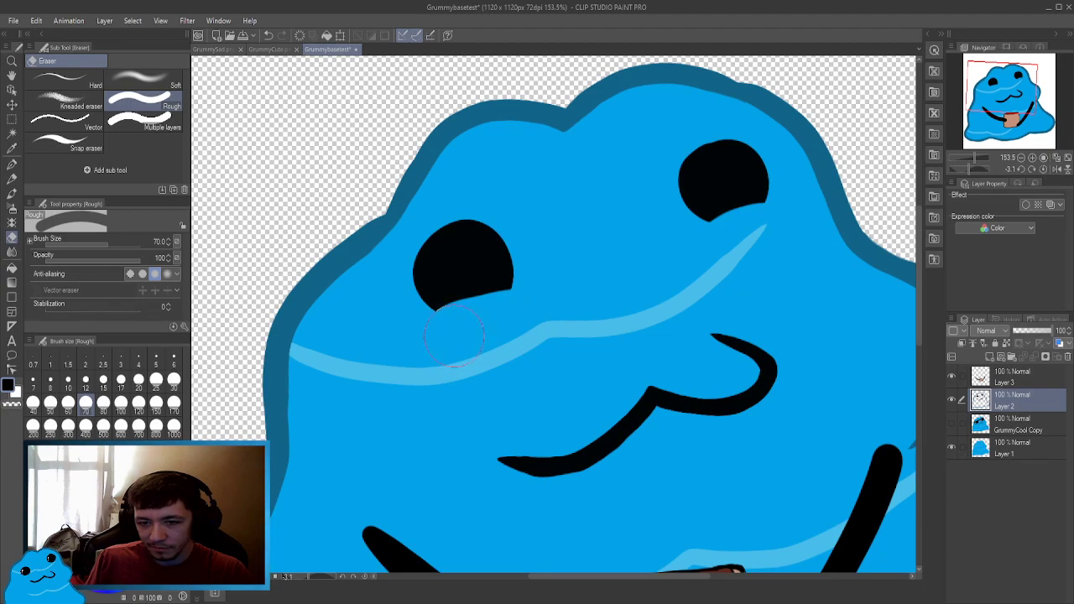
pyautogui.moveTo(454, 334); pyautogui.dragTo(537, 323)
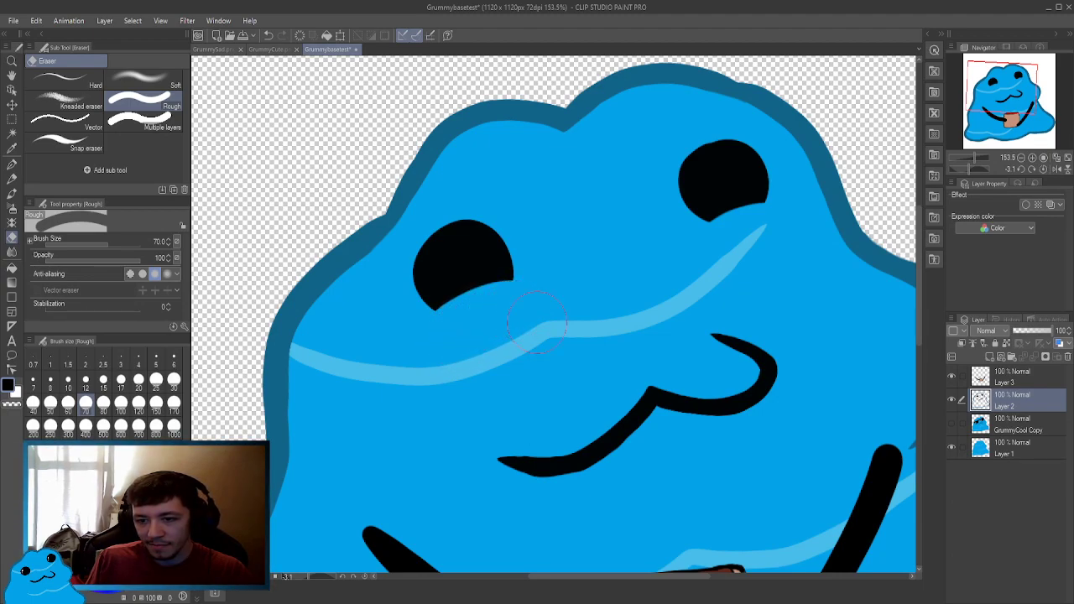
pyautogui.moveTo(789, 233)
pyautogui.mouseDown()
pyautogui.moveTo(774, 225)
pyautogui.moveTo(734, 237)
pyautogui.moveTo(701, 290)
pyautogui.mouseUp()
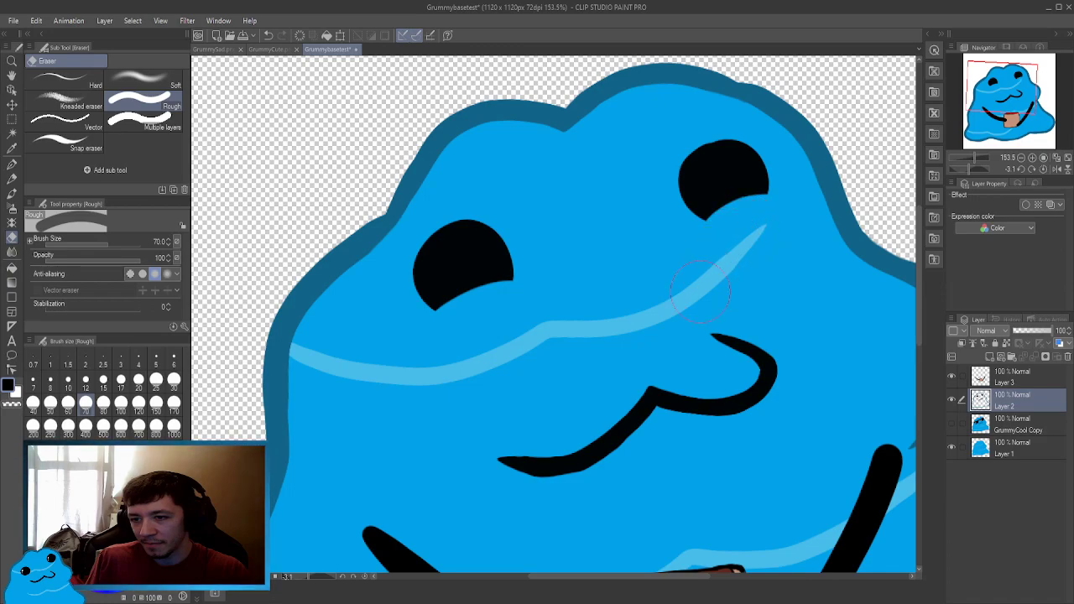
# Paint two small white highlights on the left side of each eye with the G-pen at brush size 17.
pyautogui.press('x')
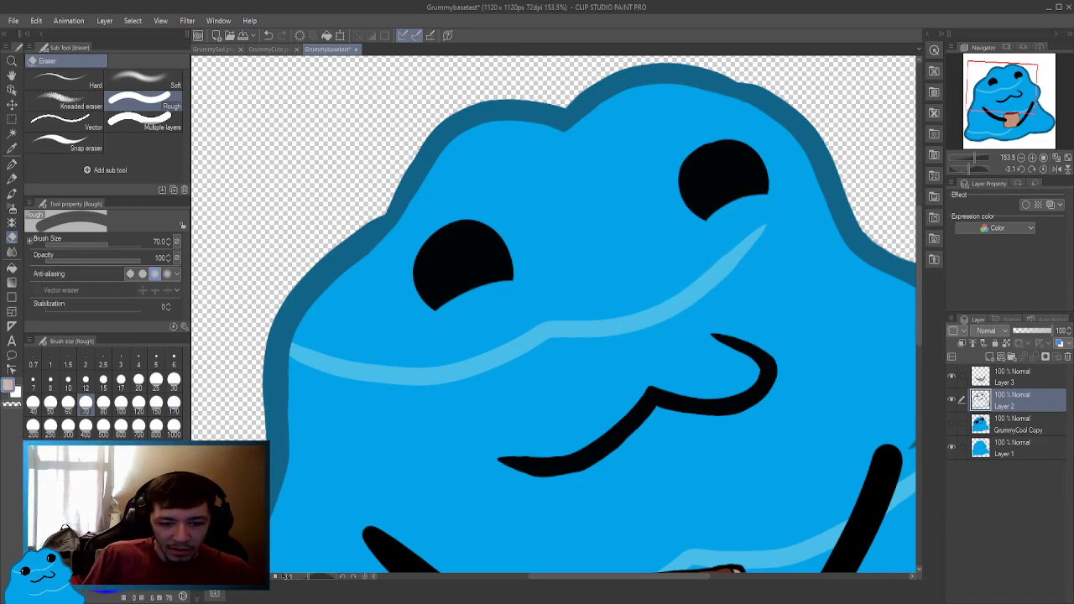
pyautogui.click(121, 380)
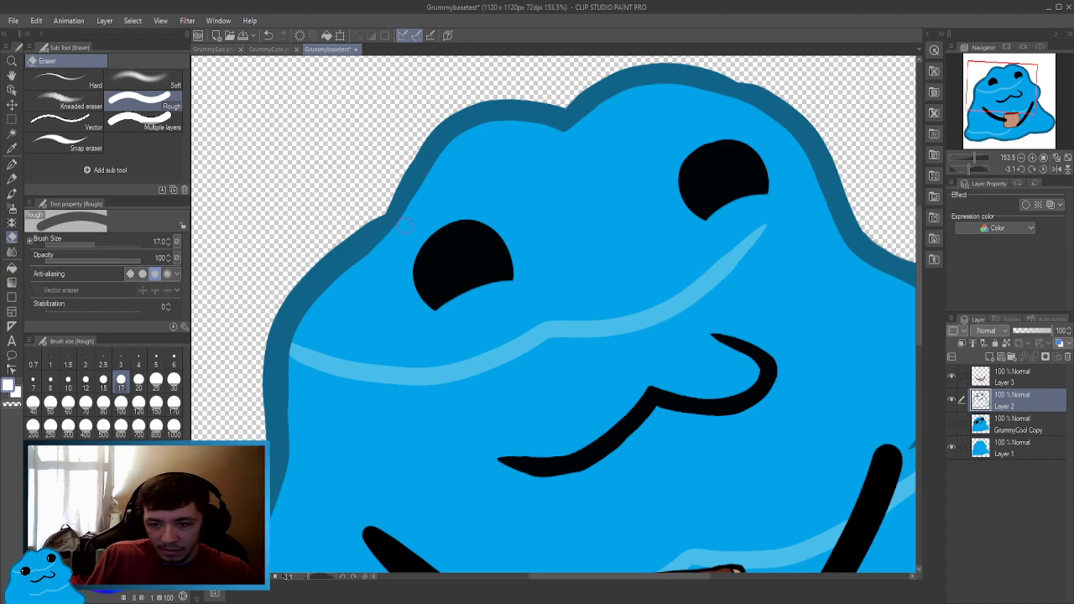
pyautogui.moveTo(436, 242); pyautogui.dragTo(425, 254)
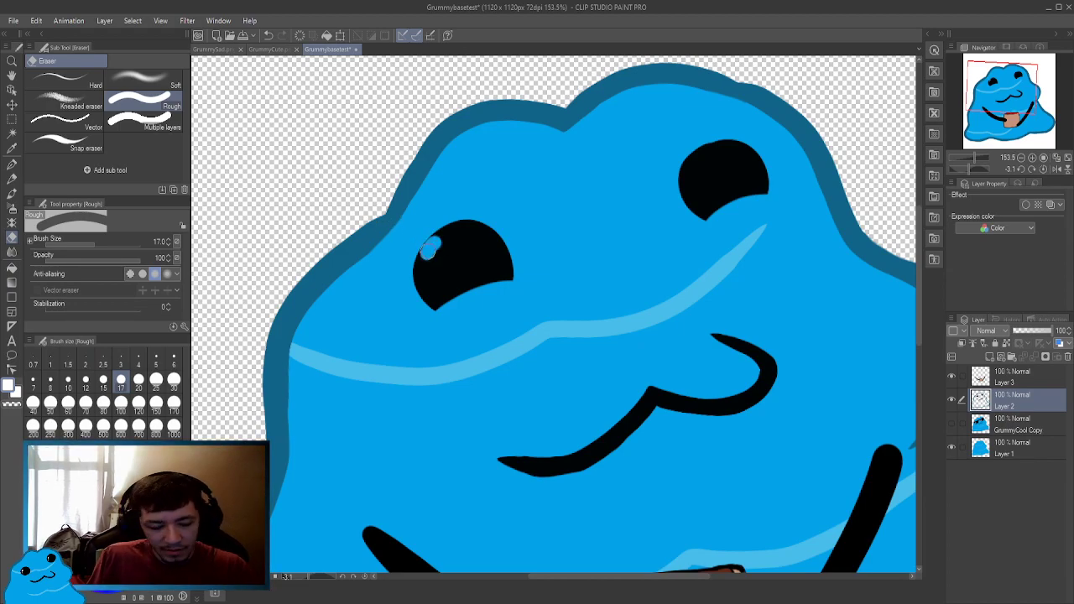
pyautogui.hotkey('ctrl', 'z')
pyautogui.press('p')
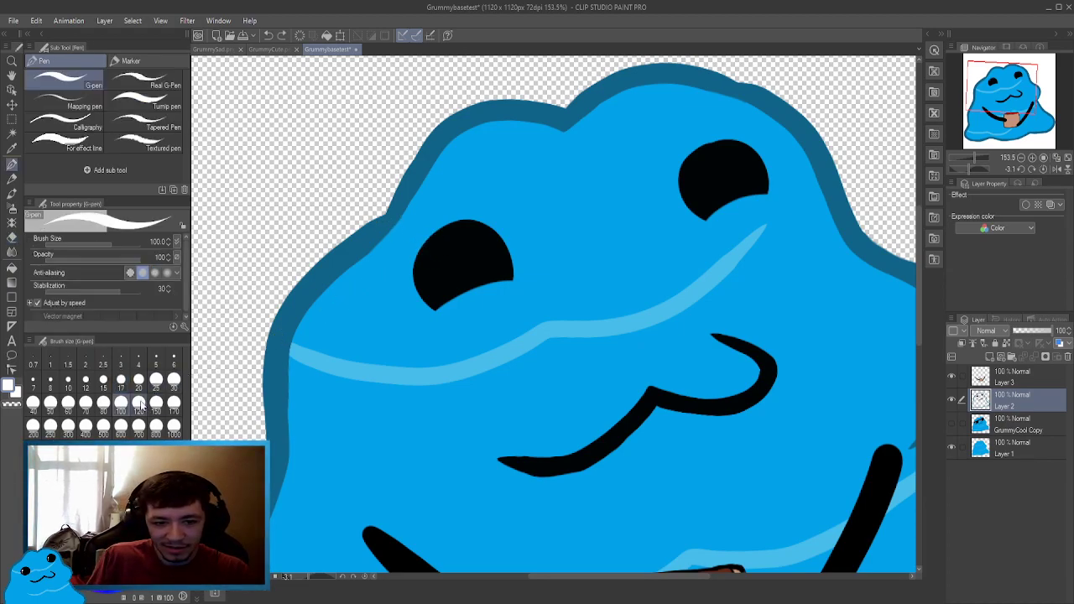
pyautogui.click(121, 379)
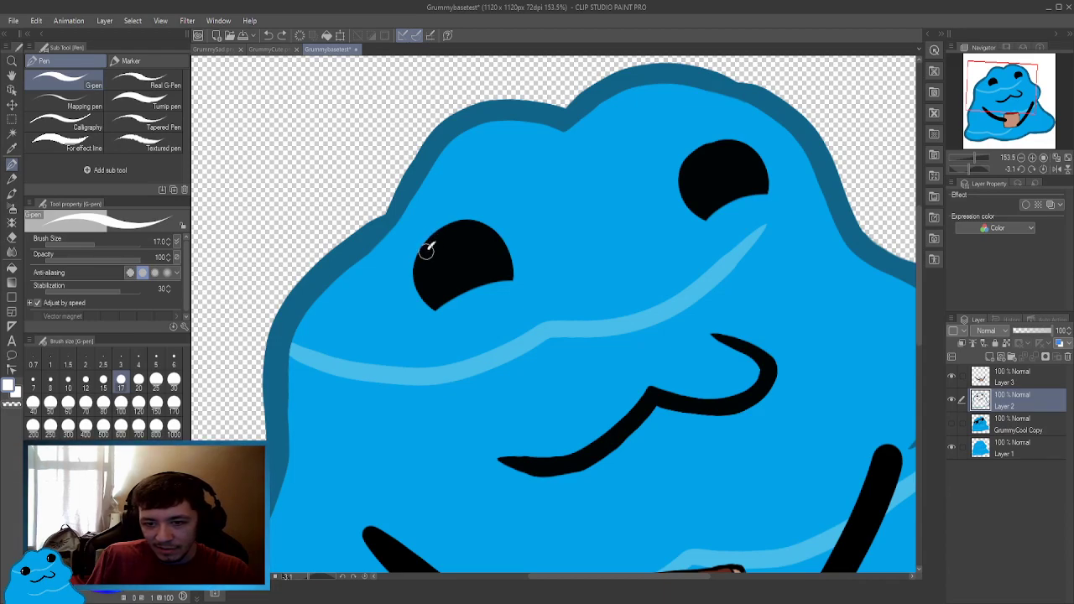
pyautogui.moveTo(428, 249); pyautogui.dragTo(423, 263)
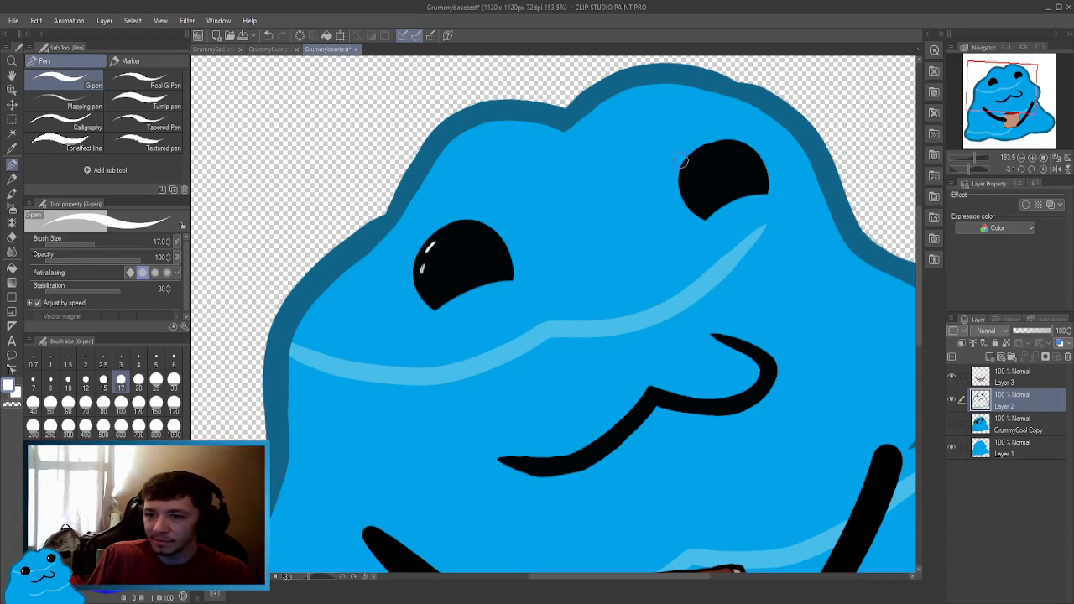
pyautogui.moveTo(682, 178); pyautogui.dragTo(686, 165)
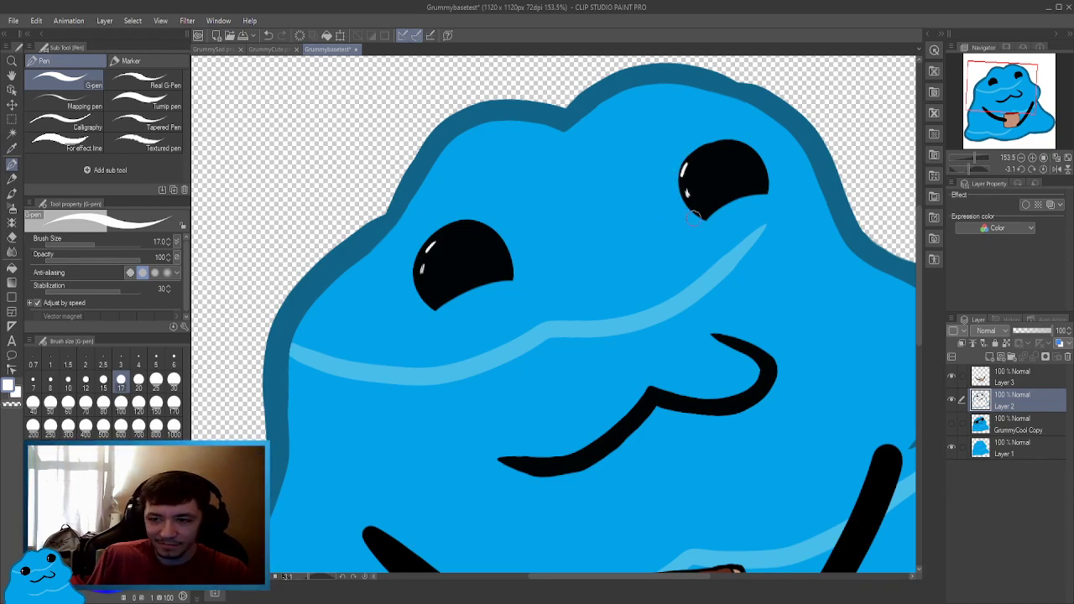
pyautogui.scroll(-6, 617, 328)
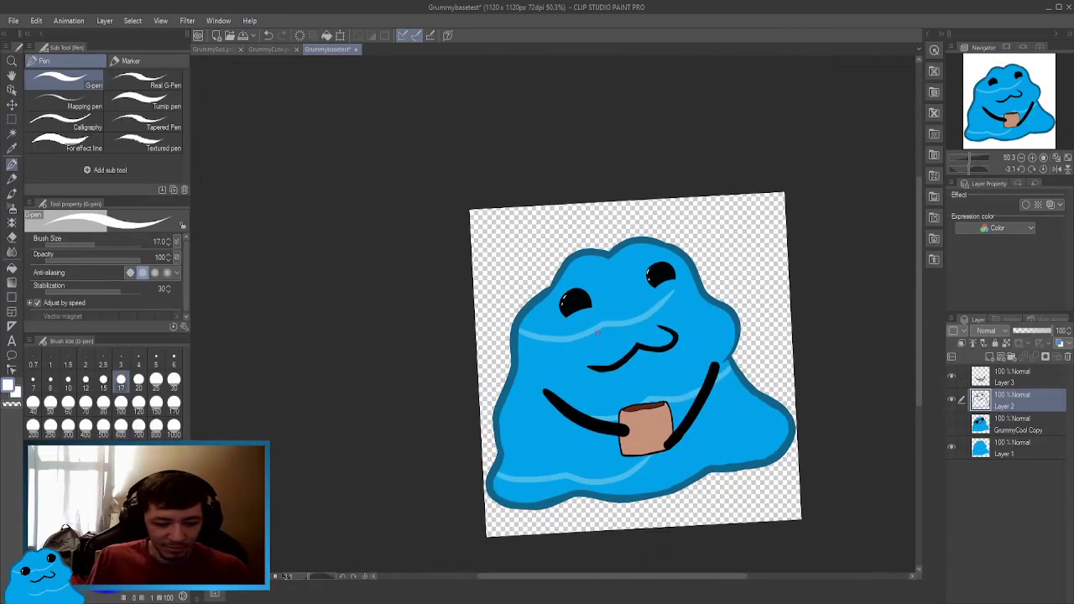
pyautogui.moveTo(593, 334); pyautogui.dragTo(498, 363)
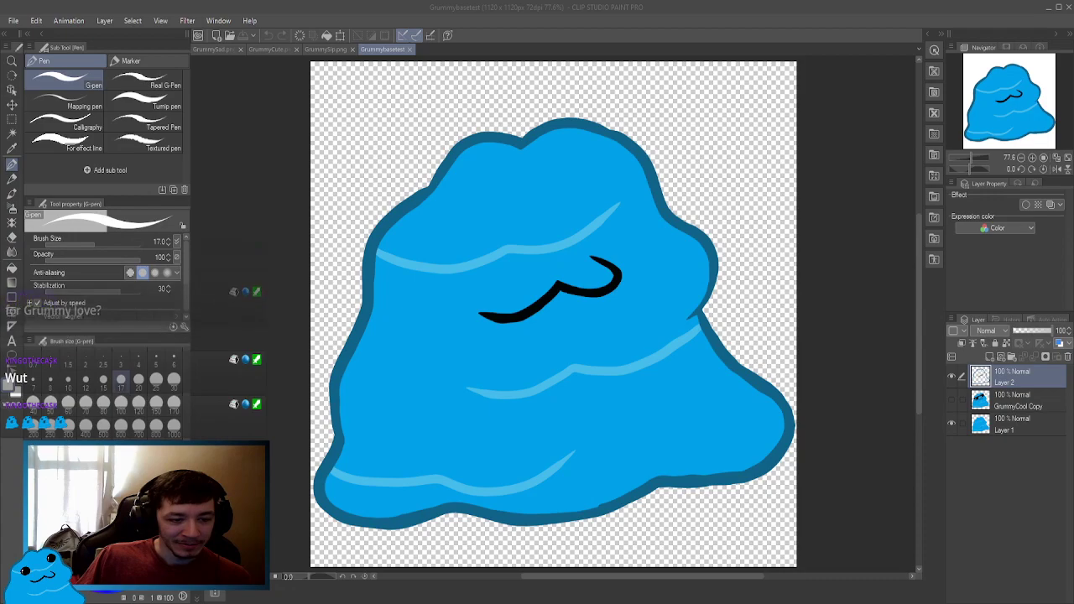
pyautogui.click(17, 22)
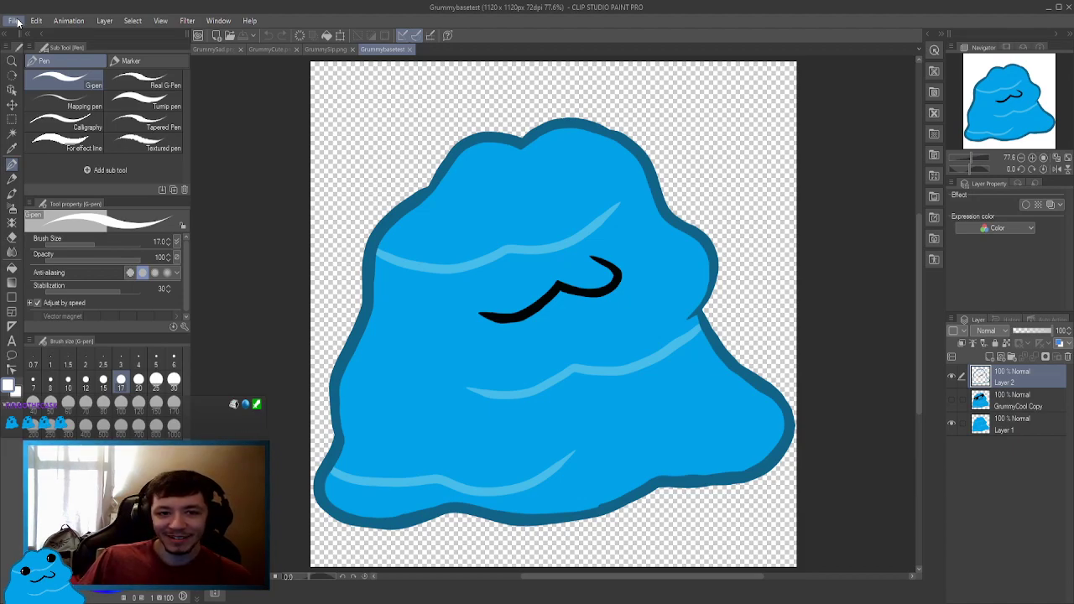
pyautogui.click(18, 23)
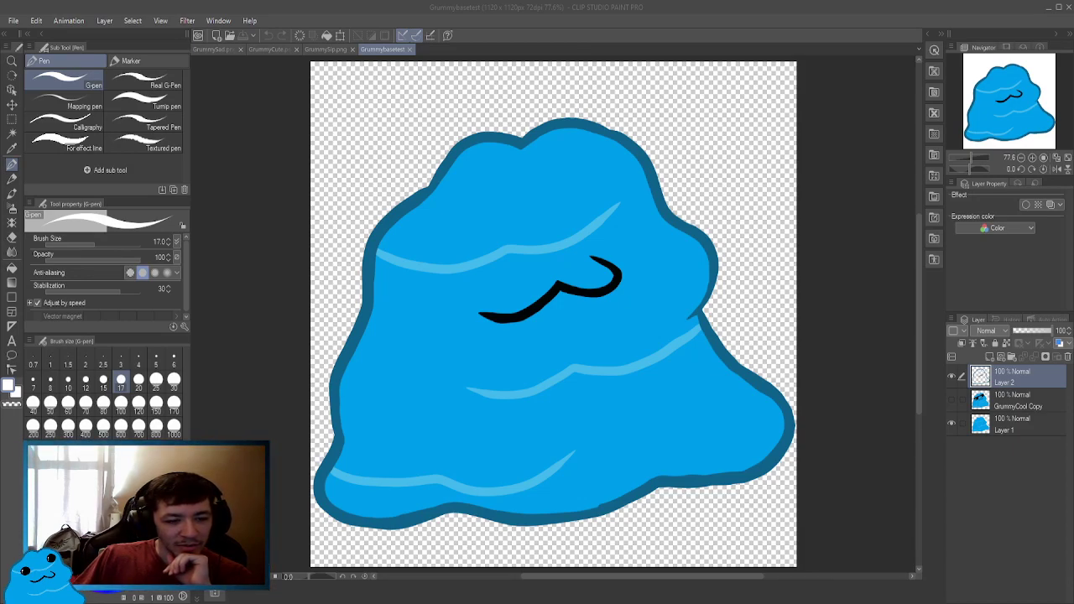
pyautogui.click(468, 10)
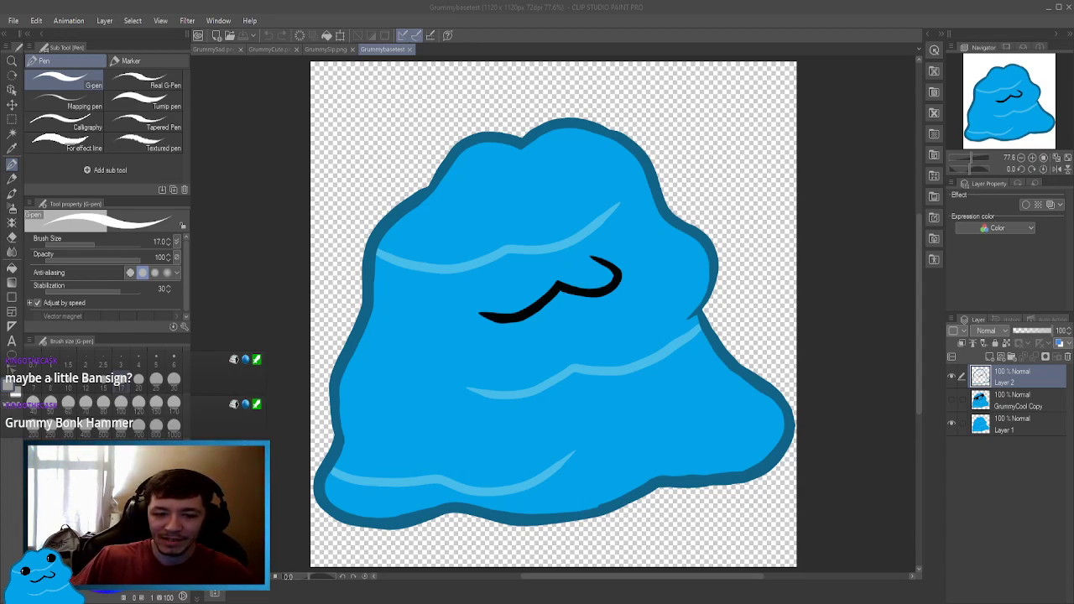
# Draw two pink heart outlines as eyes on Layer 2 of the eyeless Grummy base with the G-pen at brush size 30.
pyautogui.hotkey('alt', 'Tab')
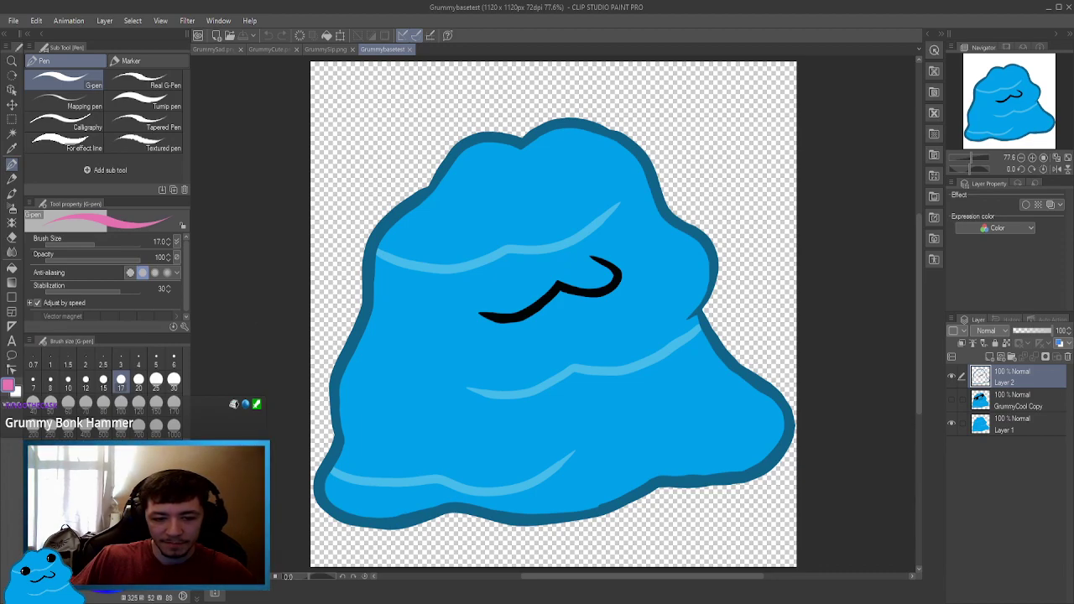
pyautogui.click(174, 379)
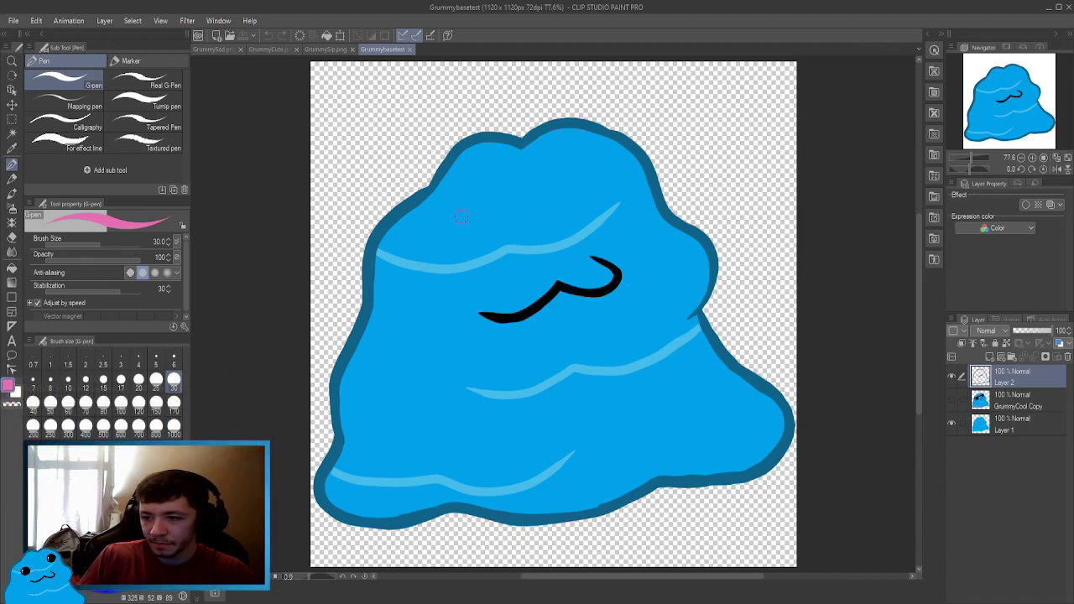
pyautogui.moveTo(464, 213)
pyautogui.mouseDown()
pyautogui.moveTo(436, 208)
pyautogui.moveTo(434, 232)
pyautogui.moveTo(481, 259)
pyautogui.mouseUp()
pyautogui.moveTo(464, 206)
pyautogui.mouseDown()
pyautogui.moveTo(485, 187)
pyautogui.moveTo(498, 203)
pyautogui.moveTo(482, 256)
pyautogui.mouseUp()
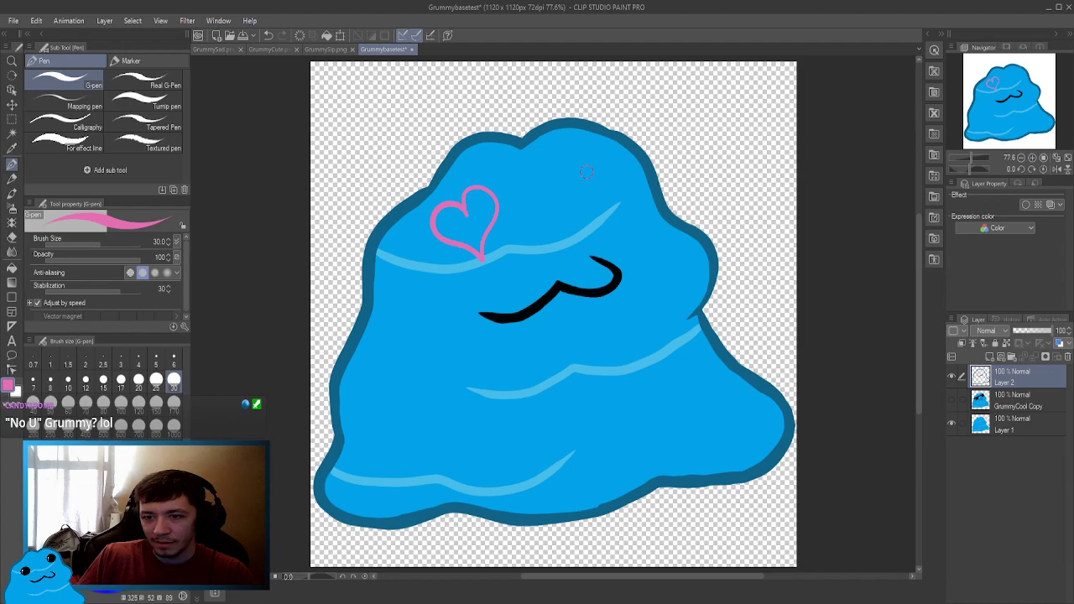
pyautogui.moveTo(587, 169)
pyautogui.mouseDown()
pyautogui.moveTo(571, 156)
pyautogui.moveTo(557, 186)
pyautogui.moveTo(579, 223)
pyautogui.mouseUp()
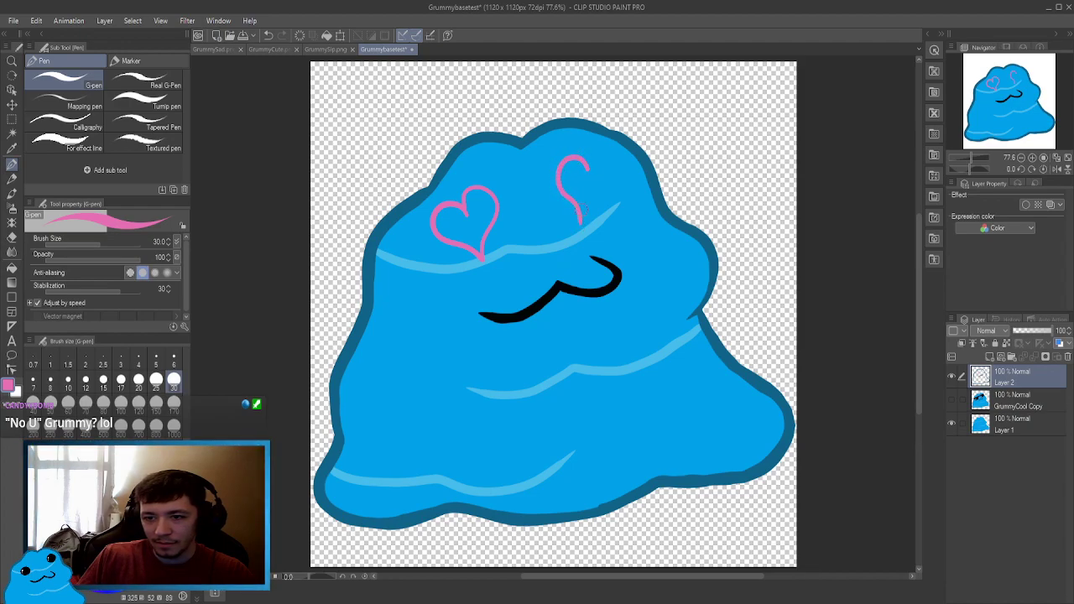
pyautogui.moveTo(590, 165)
pyautogui.mouseDown()
pyautogui.moveTo(596, 155)
pyautogui.moveTo(615, 178)
pyautogui.moveTo(580, 222)
pyautogui.mouseUp()
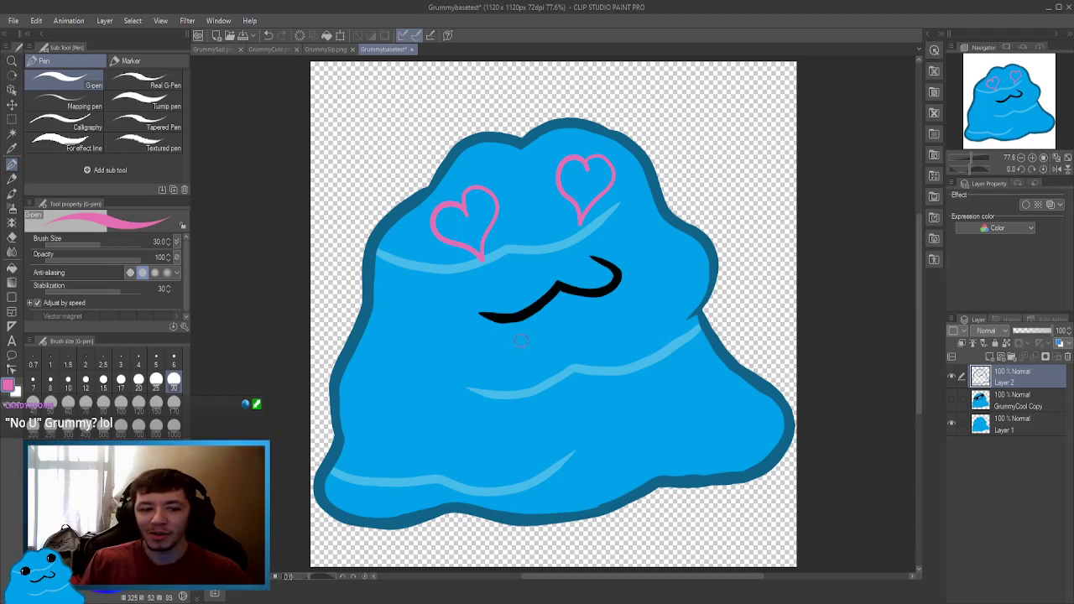
# Fill the inside of both heart eyes with the same pink using the Refer other layers fill.
pyautogui.press('g')
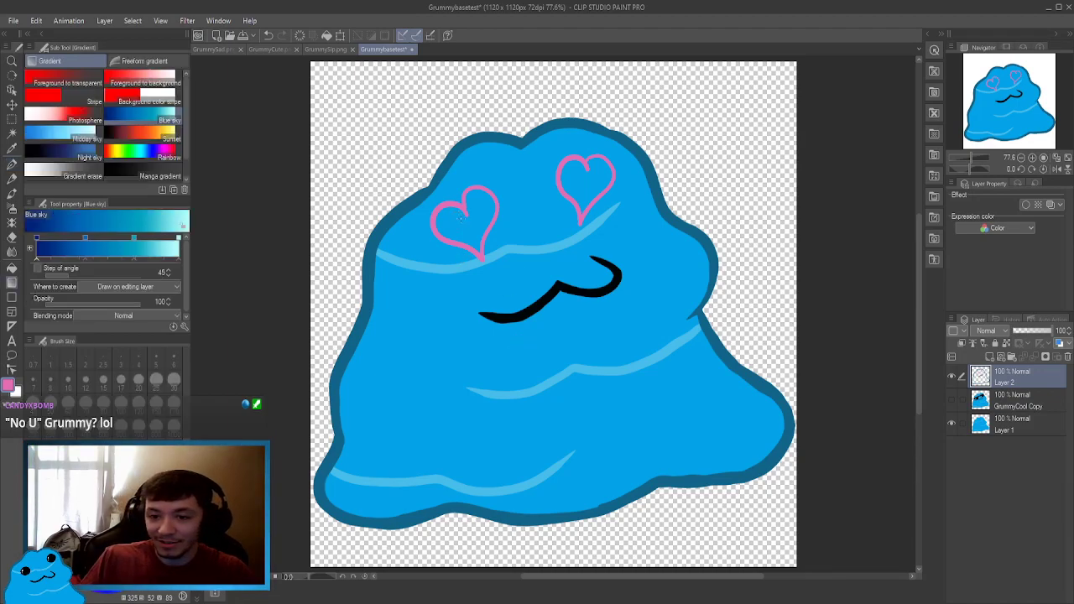
pyautogui.press('g')
pyautogui.click(463, 222)
pyautogui.click(581, 182)
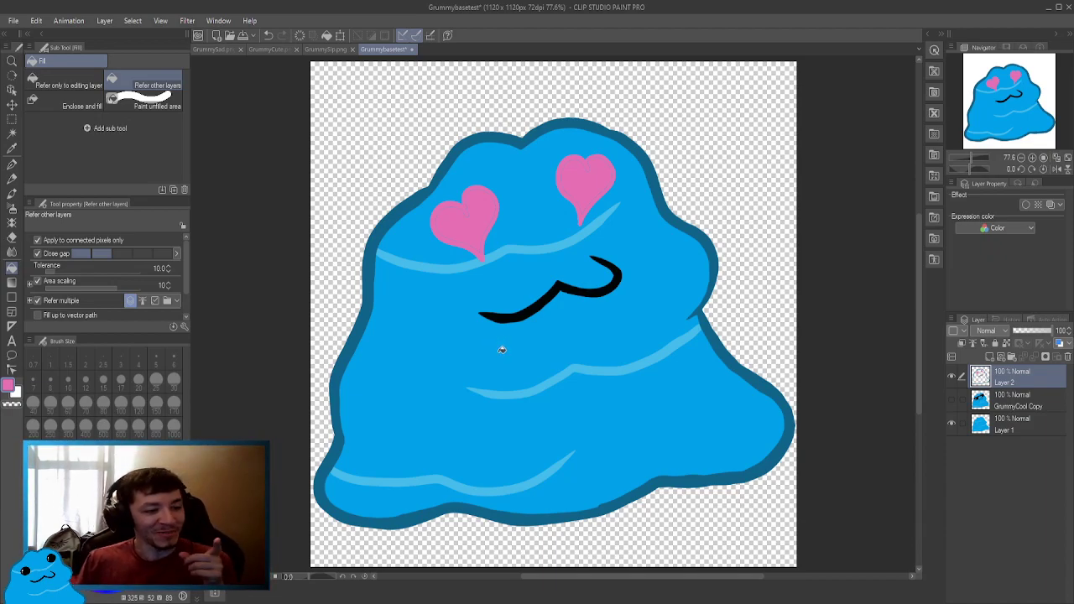
# Paint over the thin gaps between outline and fill inside both heart eyes with the pink G-pen at brush size 30.
pyautogui.keyDown('ctrl'); pyautogui.click(470, 235); pyautogui.keyUp('ctrl')
pyautogui.keyDown('ctrl'); pyautogui.click(494, 237); pyautogui.keyUp('ctrl')
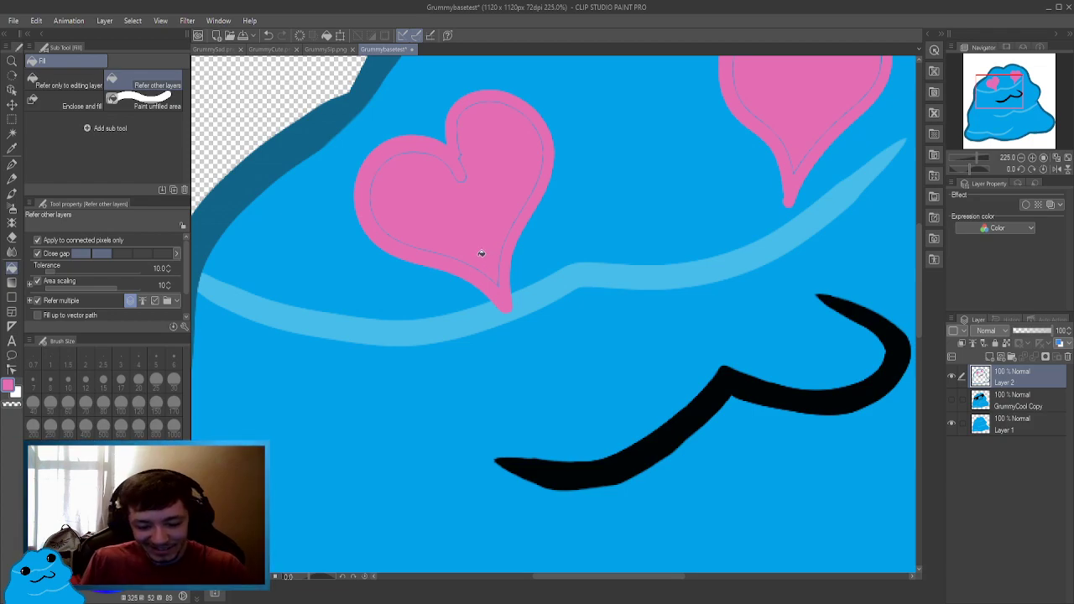
pyautogui.press('p')
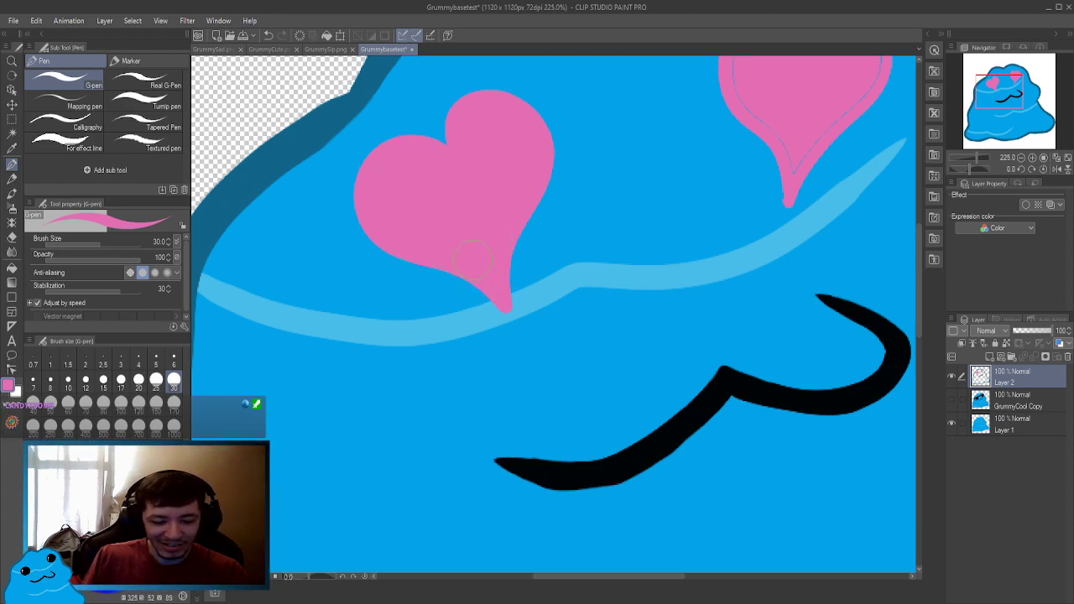
pyautogui.press('space')
pyautogui.moveTo(606, 216); pyautogui.dragTo(403, 252)
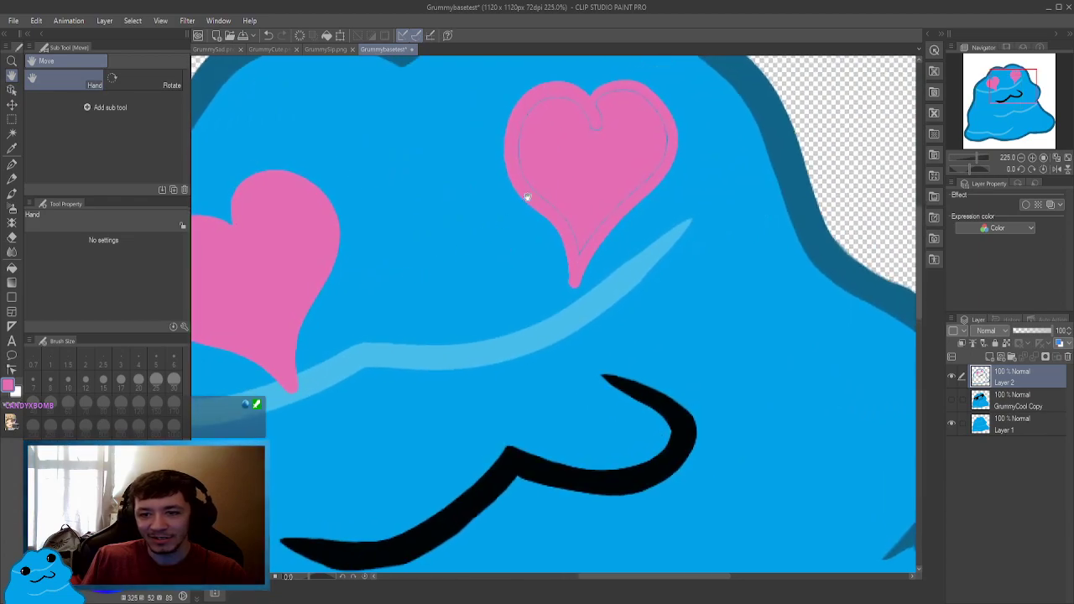
pyautogui.moveTo(527, 197); pyautogui.dragTo(495, 235)
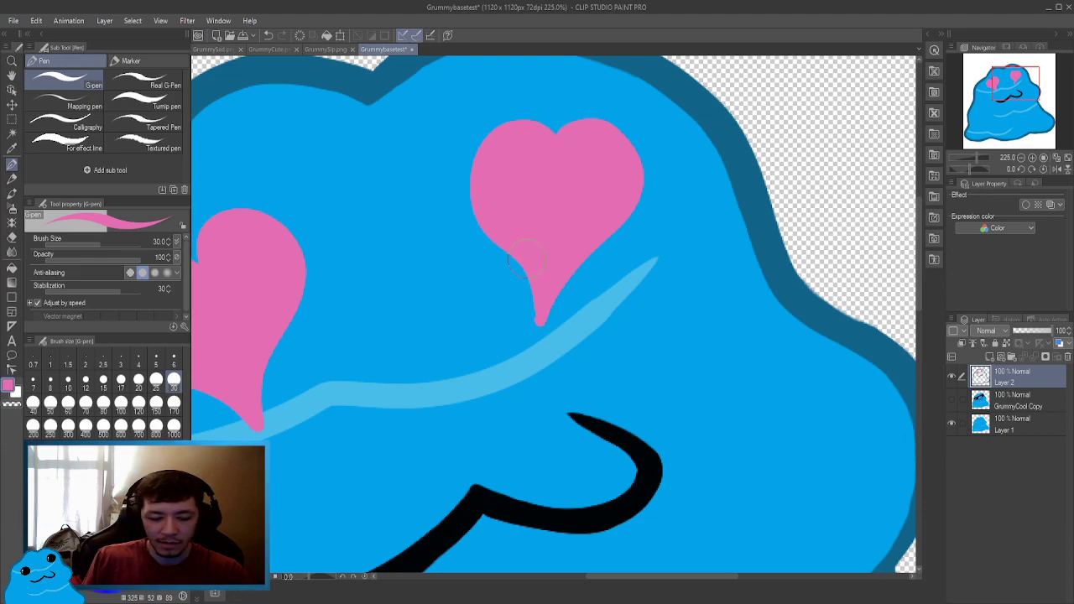
pyautogui.press('h')
pyautogui.moveTo(485, 249)
pyautogui.mouseDown()
pyautogui.moveTo(551, 224)
pyautogui.moveTo(520, 221)
pyautogui.moveTo(498, 245)
pyautogui.moveTo(516, 240)
pyautogui.mouseUp()
pyautogui.press('p')
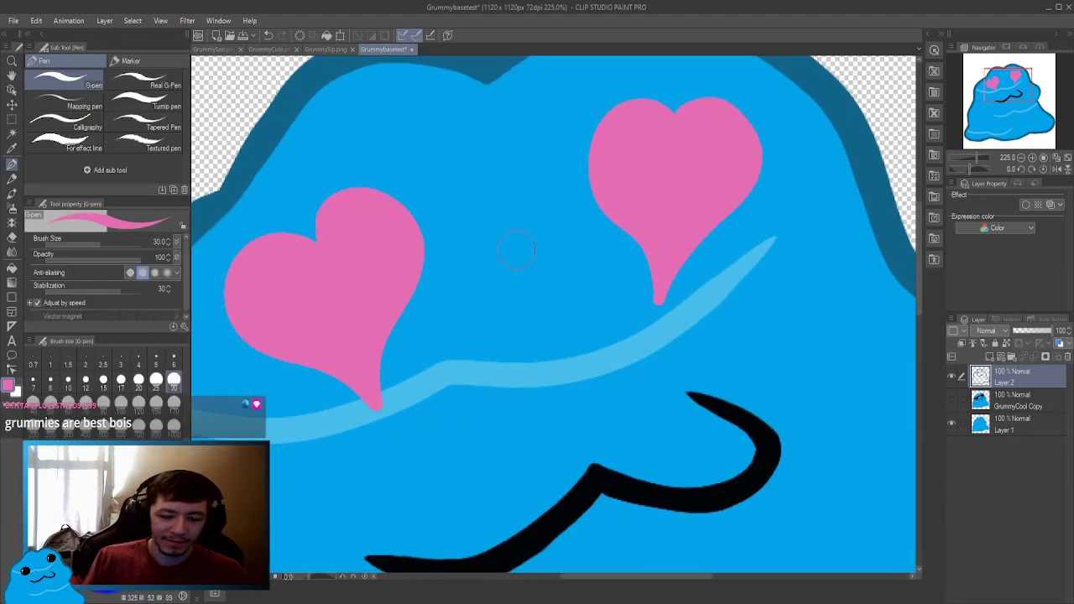
# Paint small white highlights along the left edge of the left heart eye with the G-pen at brush size 17.
pyautogui.keyDown('ctrl'); pyautogui.keyDown('alt'); pyautogui.click(514, 233); pyautogui.keyUp('alt'); pyautogui.keyUp('ctrl')
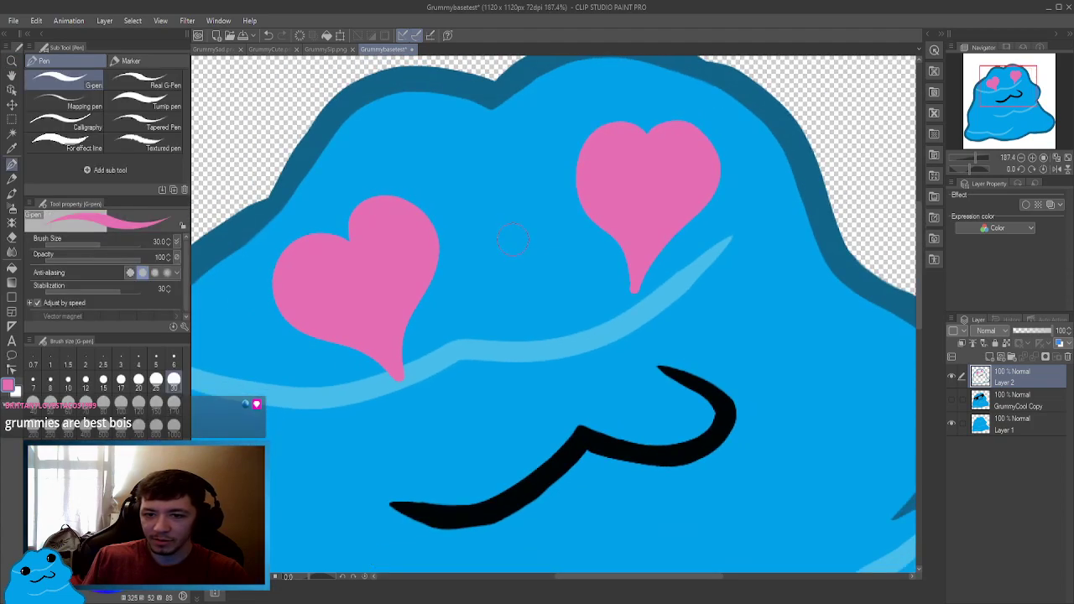
pyautogui.press('x')
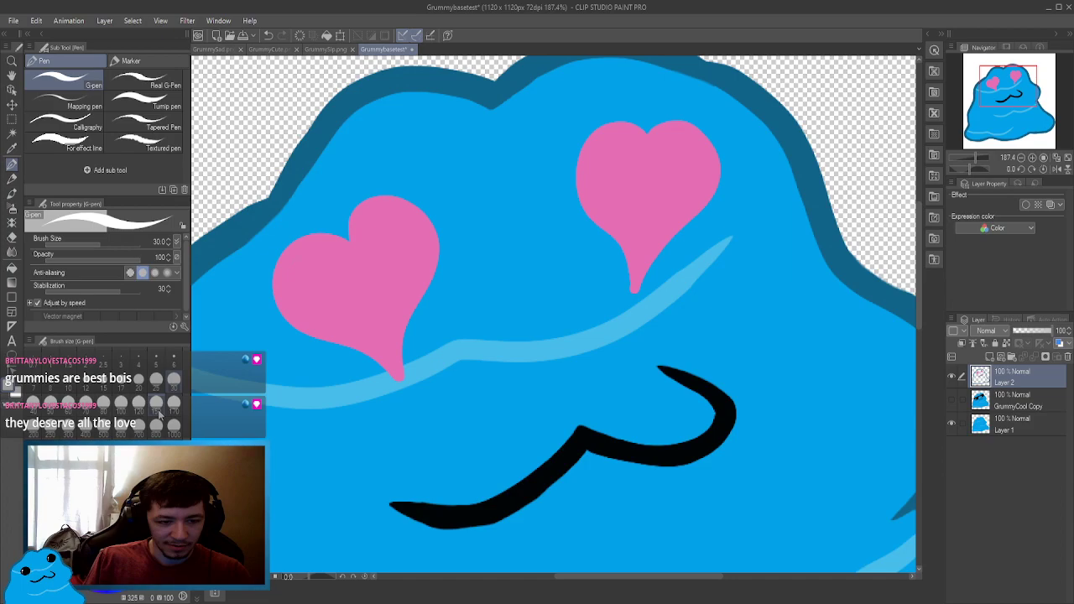
pyautogui.click(122, 378)
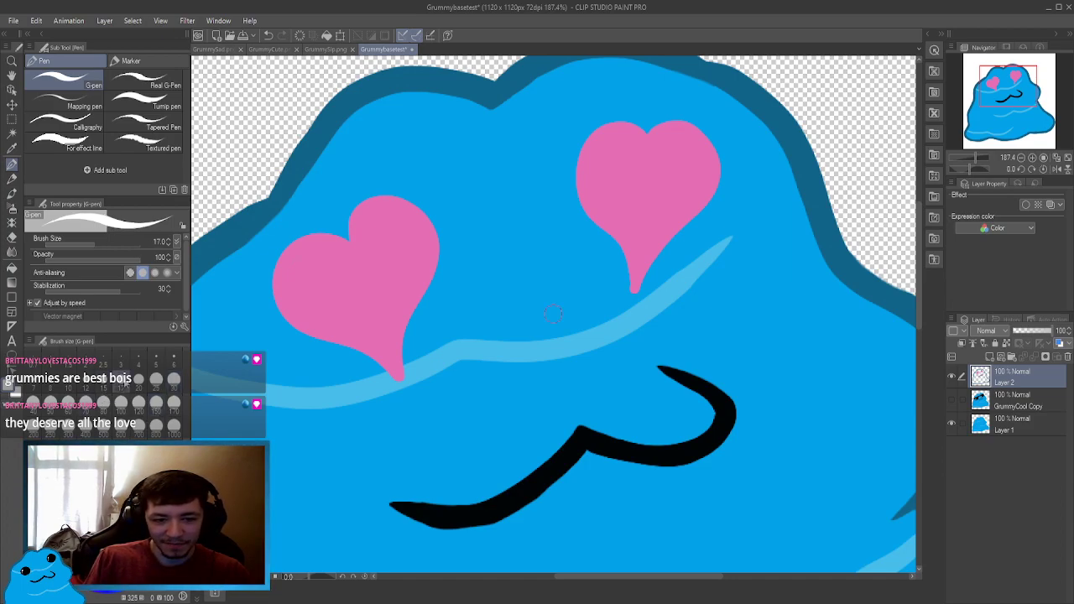
pyautogui.moveTo(304, 244); pyautogui.dragTo(291, 264)
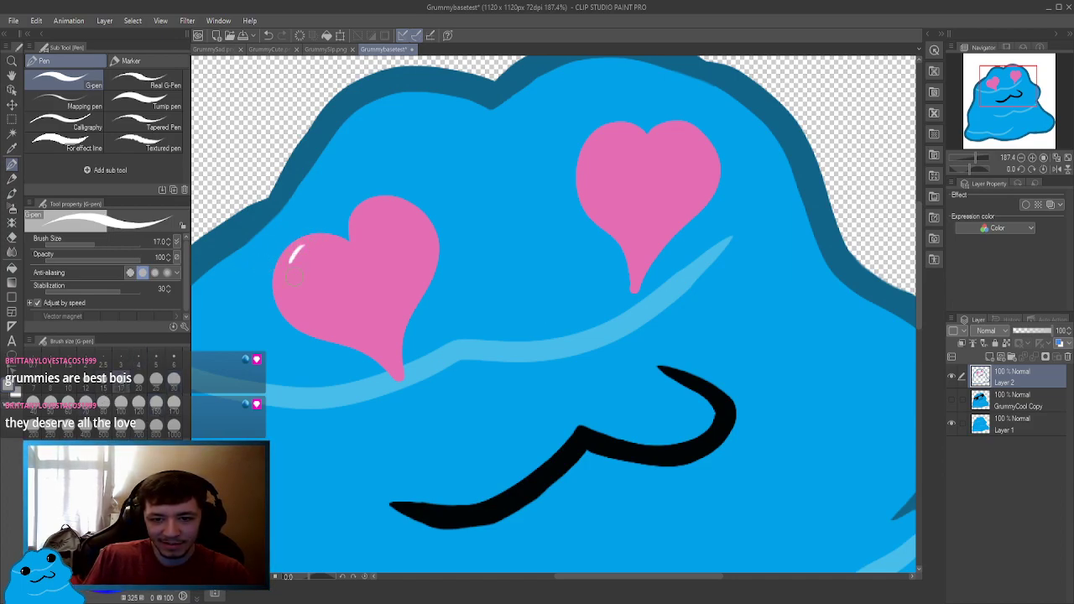
pyautogui.moveTo(286, 305); pyautogui.dragTo(299, 317)
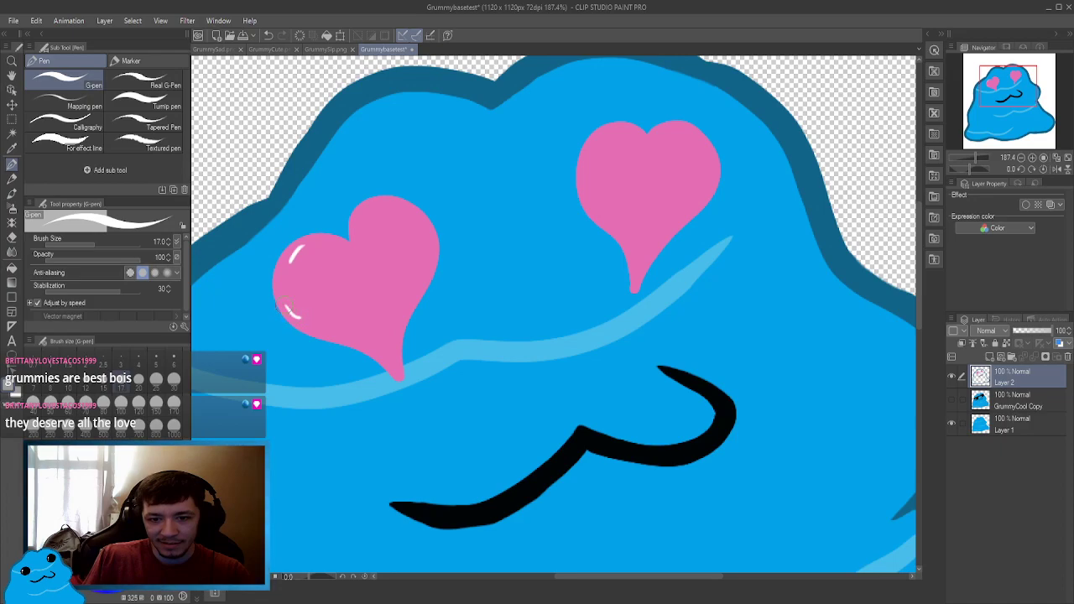
pyautogui.hotkey('ctrl', 'z')
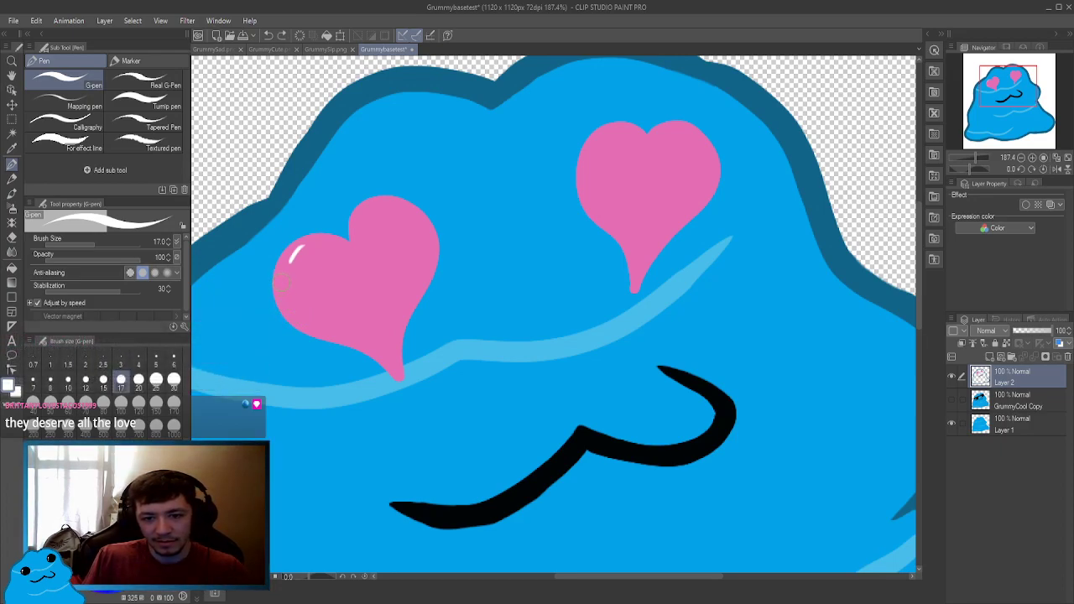
pyautogui.moveTo(283, 285); pyautogui.dragTo(284, 294)
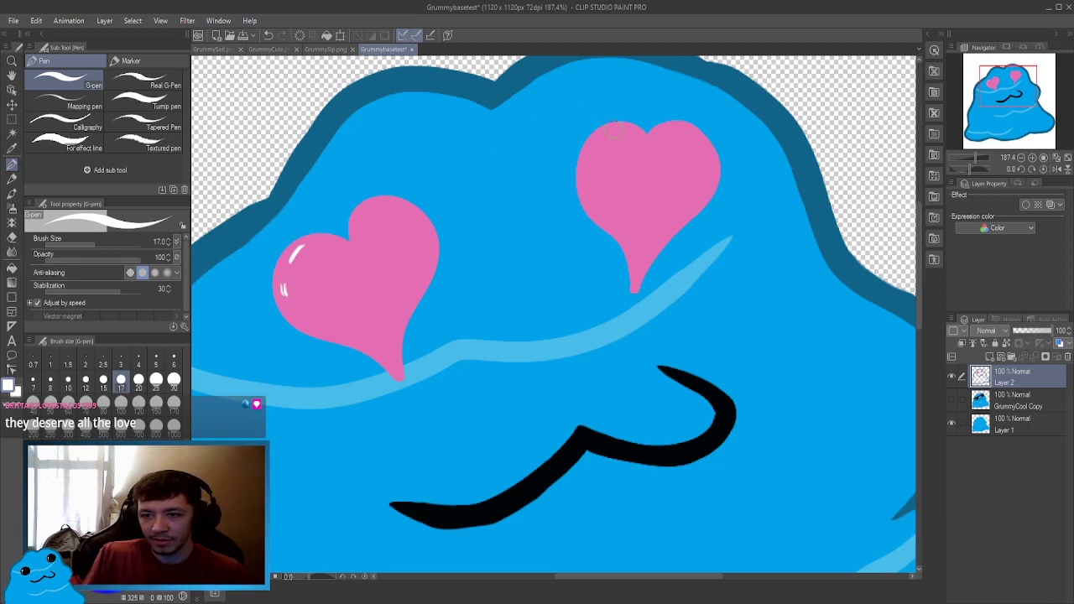
# Paint matching white highlights along the left edge of the right heart eye, redoing the lower strokes until they look clean.
pyautogui.moveTo(611, 130); pyautogui.dragTo(598, 137)
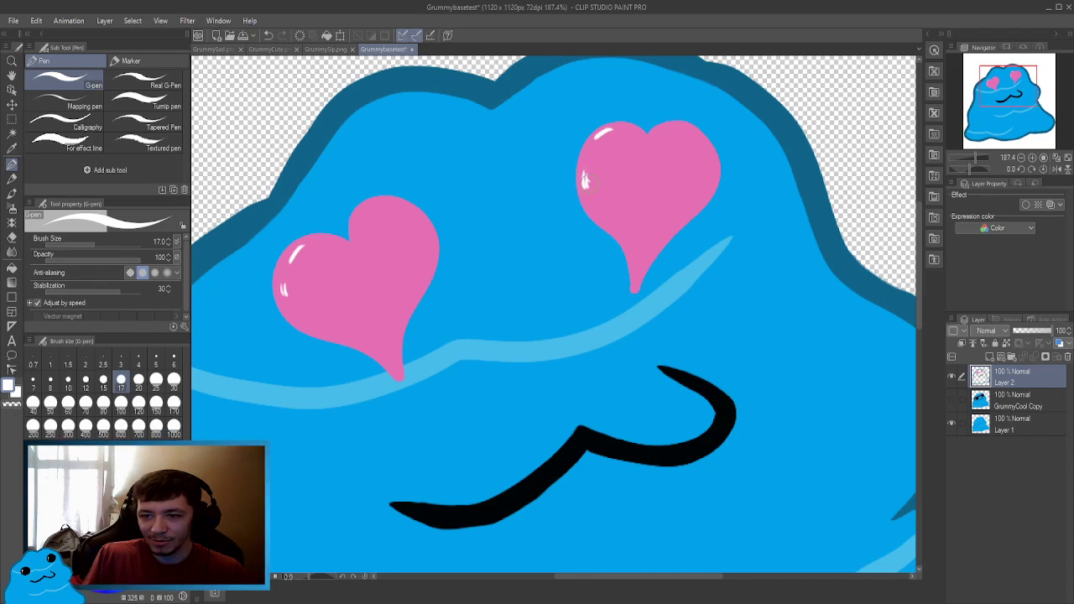
pyautogui.hotkey('ctrl', 'z')
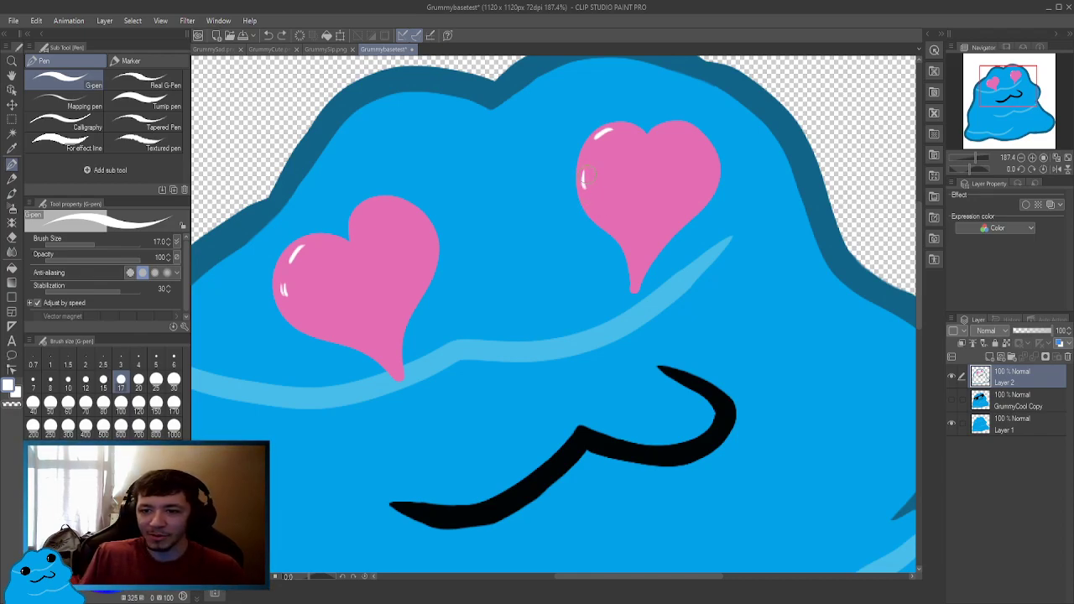
pyautogui.moveTo(585, 173); pyautogui.dragTo(584, 186)
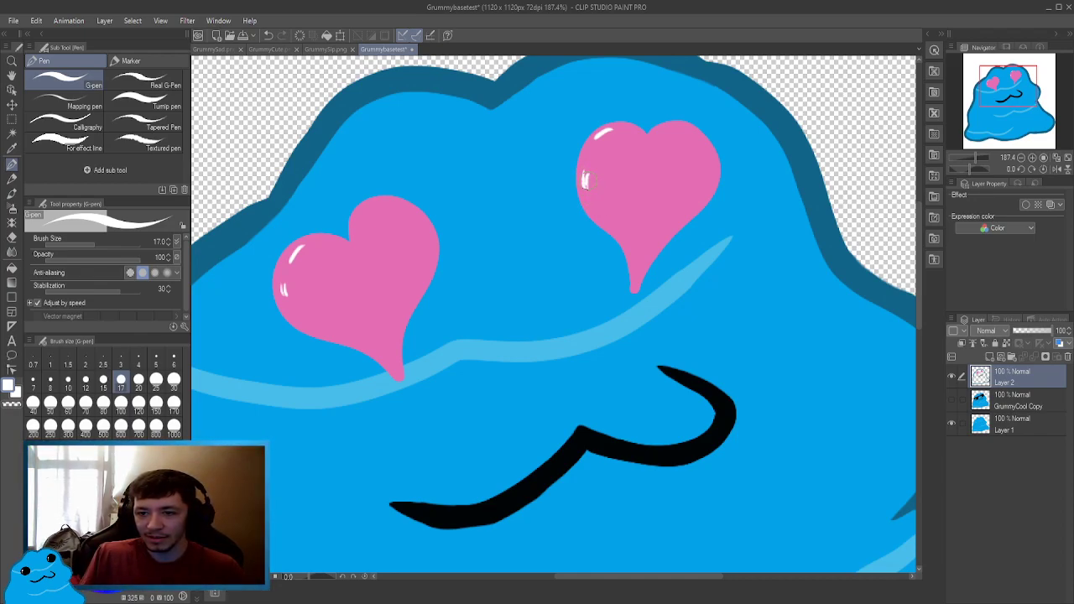
pyautogui.hotkey('ctrl', 'z')
pyautogui.moveTo(586, 174); pyautogui.dragTo(585, 186)
pyautogui.hotkey('ctrl', 'z')
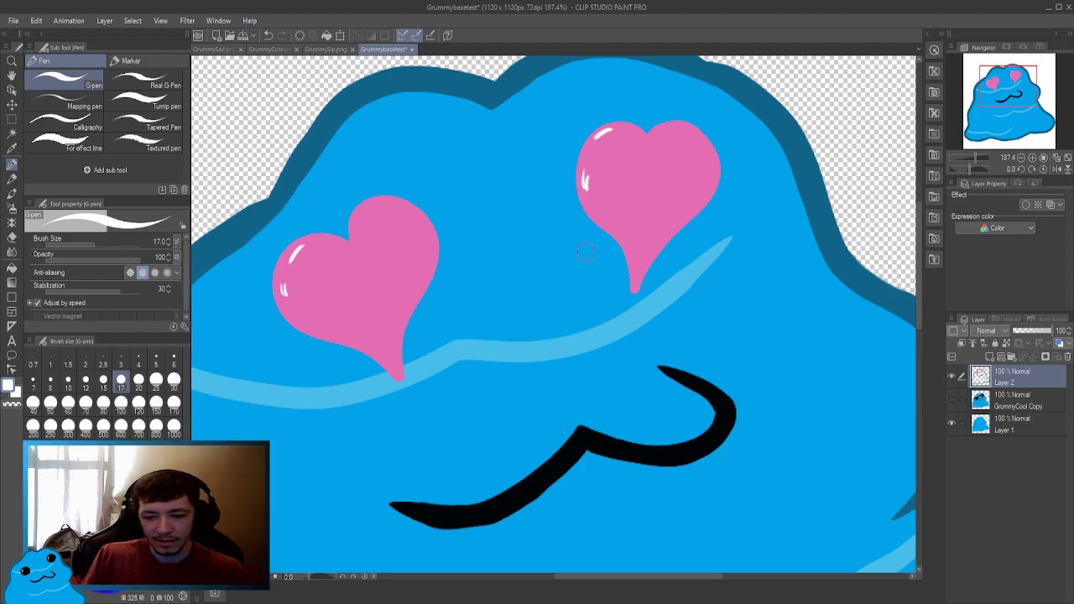
# Draw a rounded open mouth below the middle of the smile in black with the G-pen and fill it black.
pyautogui.hotkey('alt', 'space')
pyautogui.moveTo(585, 250); pyautogui.dragTo(564, 249)
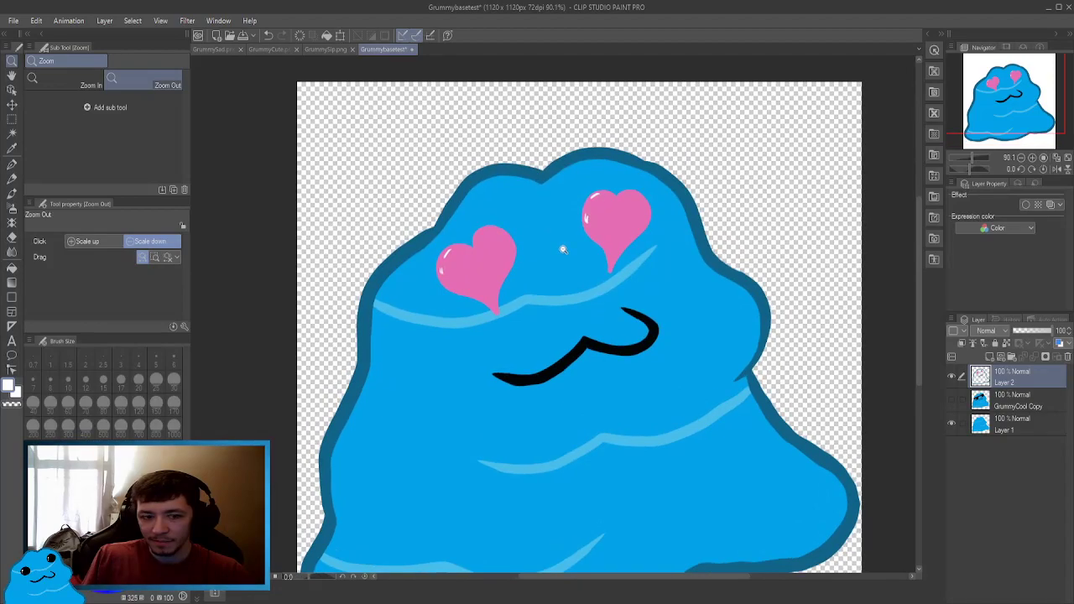
pyautogui.keyDown('alt'); pyautogui.click(599, 339); pyautogui.keyUp('alt')
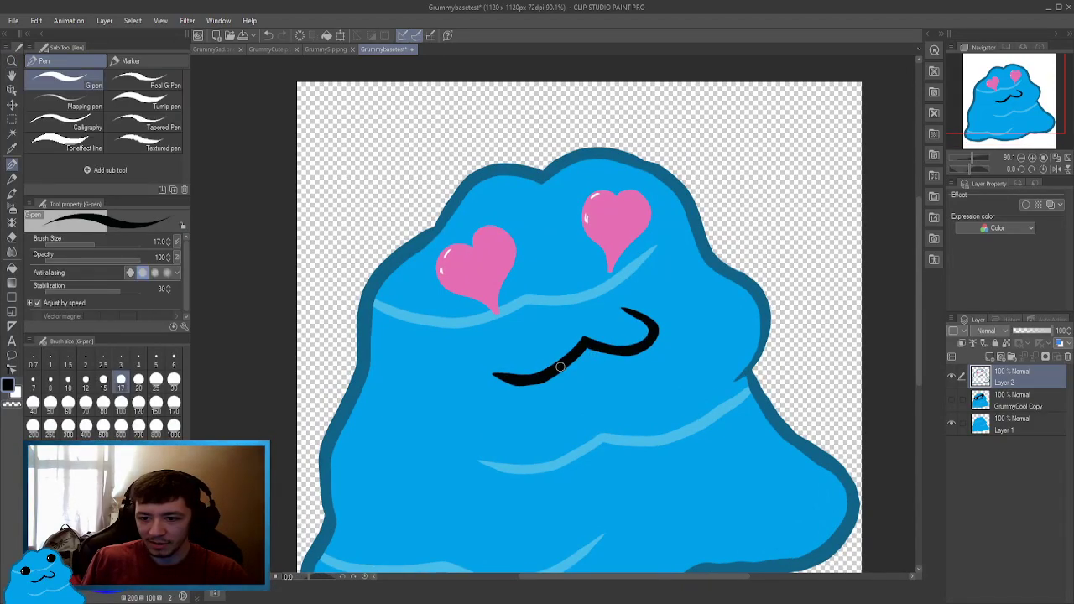
pyautogui.moveTo(559, 367)
pyautogui.mouseDown()
pyautogui.moveTo(568, 397)
pyautogui.moveTo(605, 404)
pyautogui.moveTo(619, 380)
pyautogui.moveTo(613, 345)
pyautogui.mouseUp()
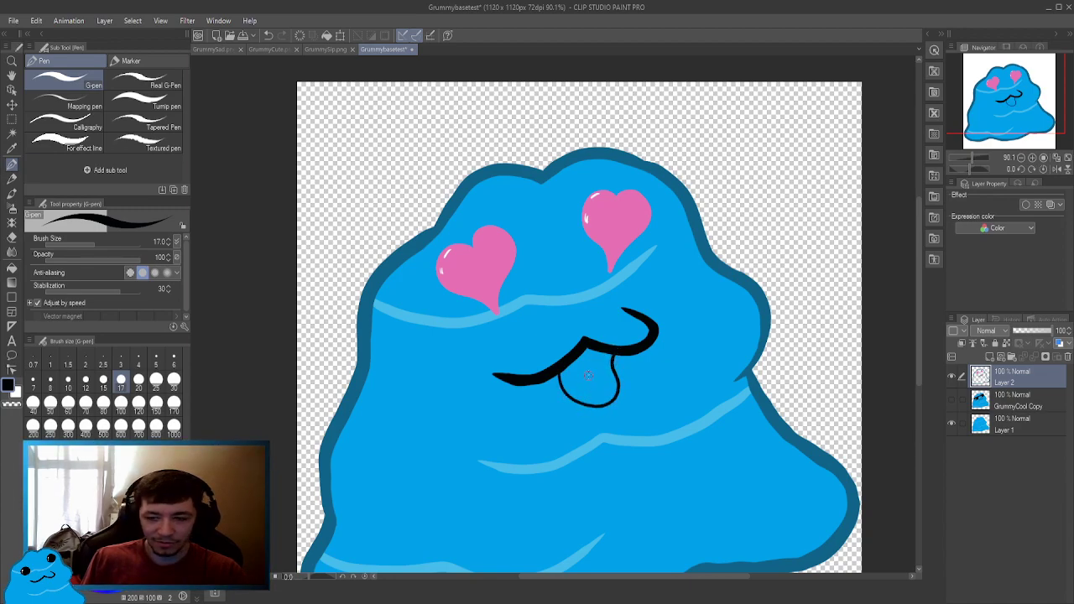
pyautogui.press('g')
pyautogui.click(590, 370)
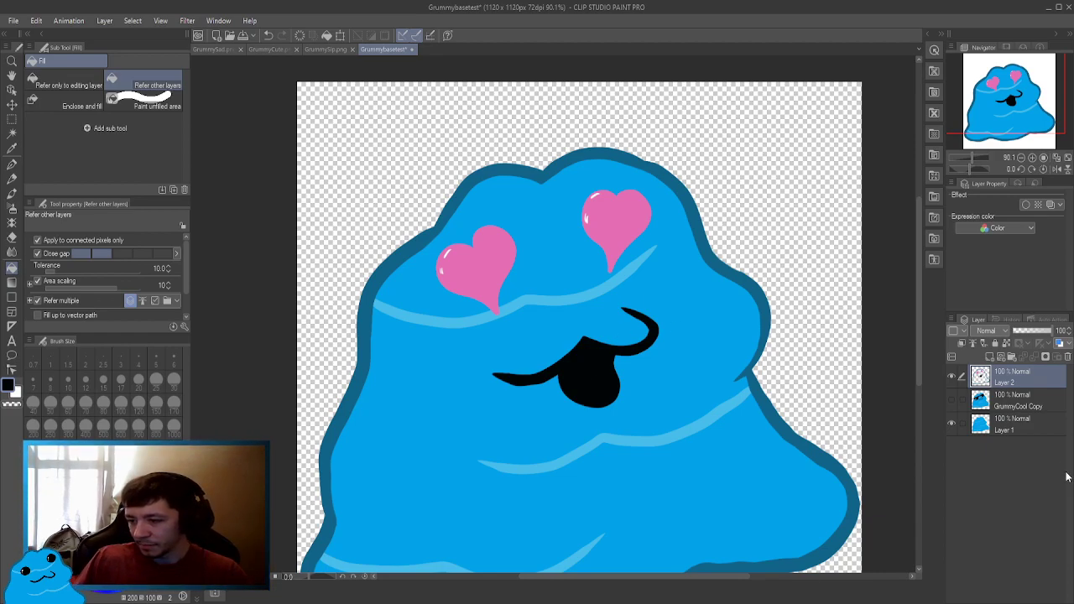
# Remove the hidden GrummyCool Copy layer from the layer stack.
pyautogui.click(1028, 403)
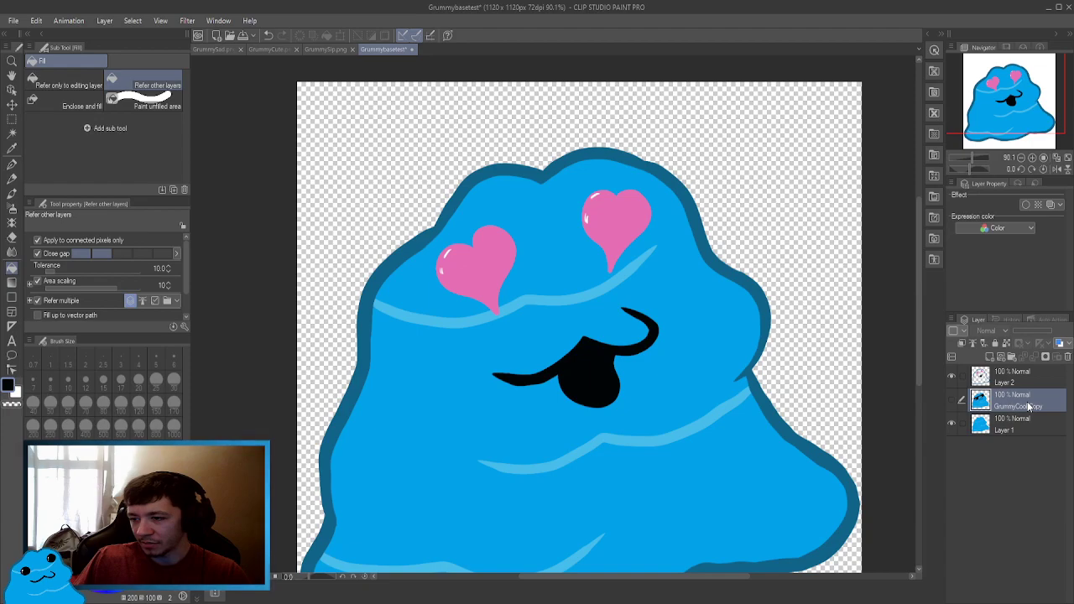
pyautogui.hotkey('ctrl', 'e')
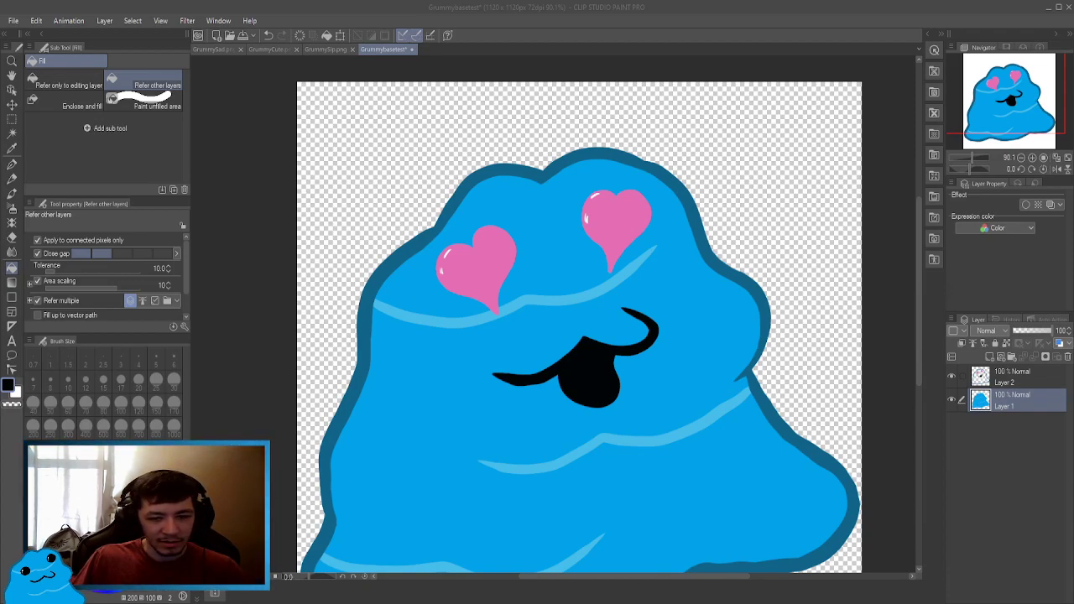
pyautogui.click(555, 221)
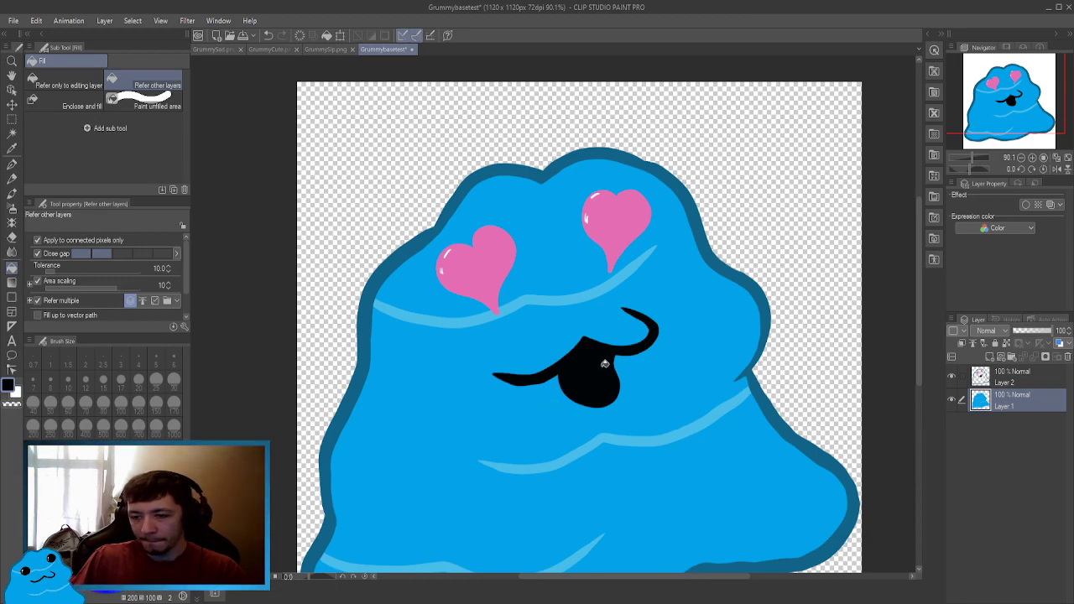
pyautogui.click(396, 133)
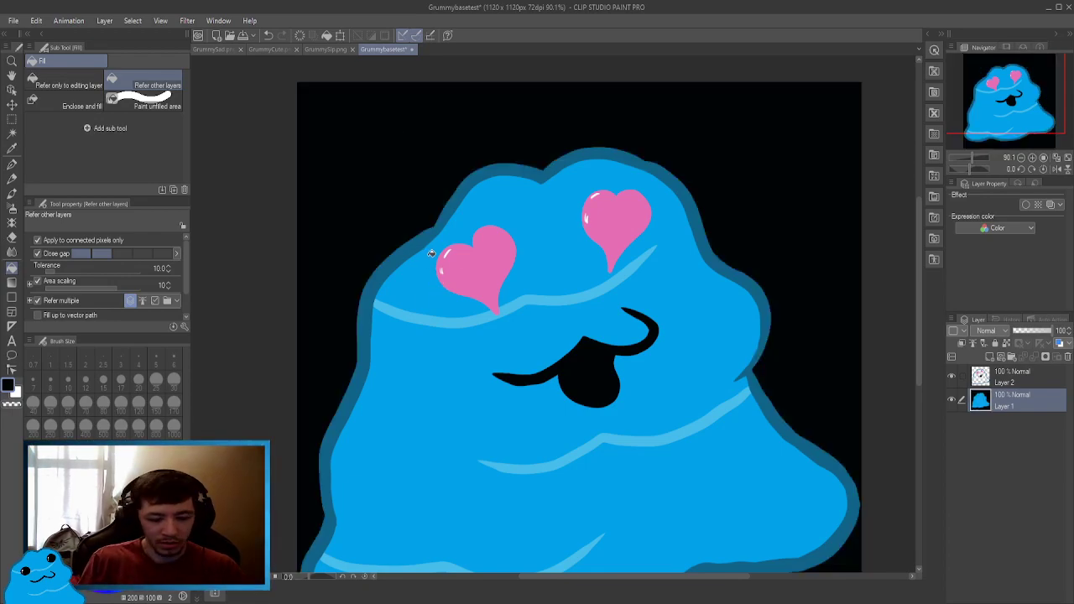
pyautogui.hotkey('ctrl', 'z')
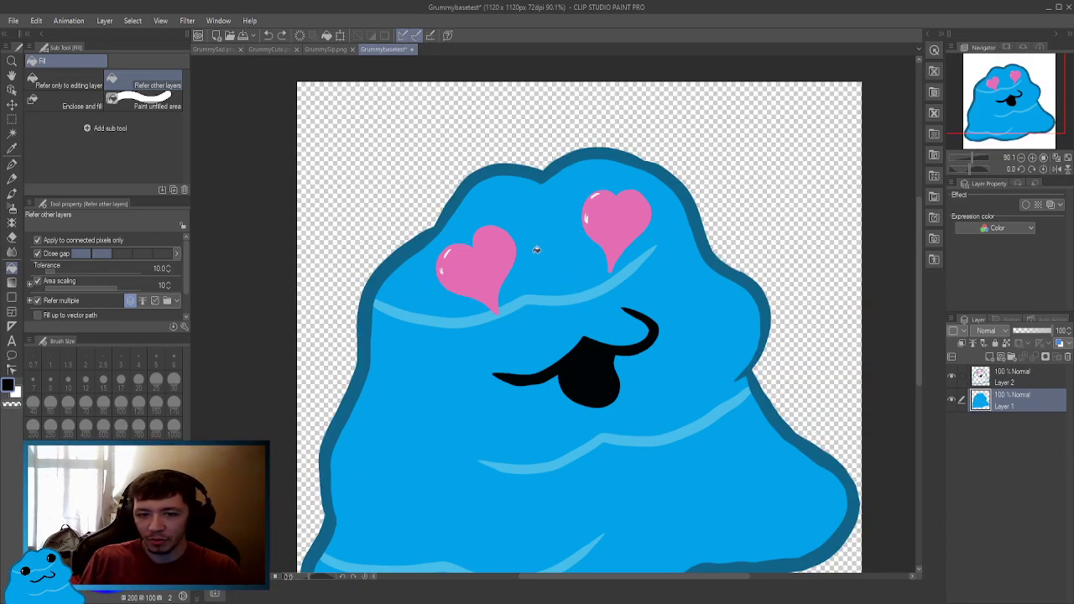
# Try drawing a small black heart outline on Layer 2 in the empty upper-left area of the canvas with the G-pen at brush size 20.
pyautogui.press('p')
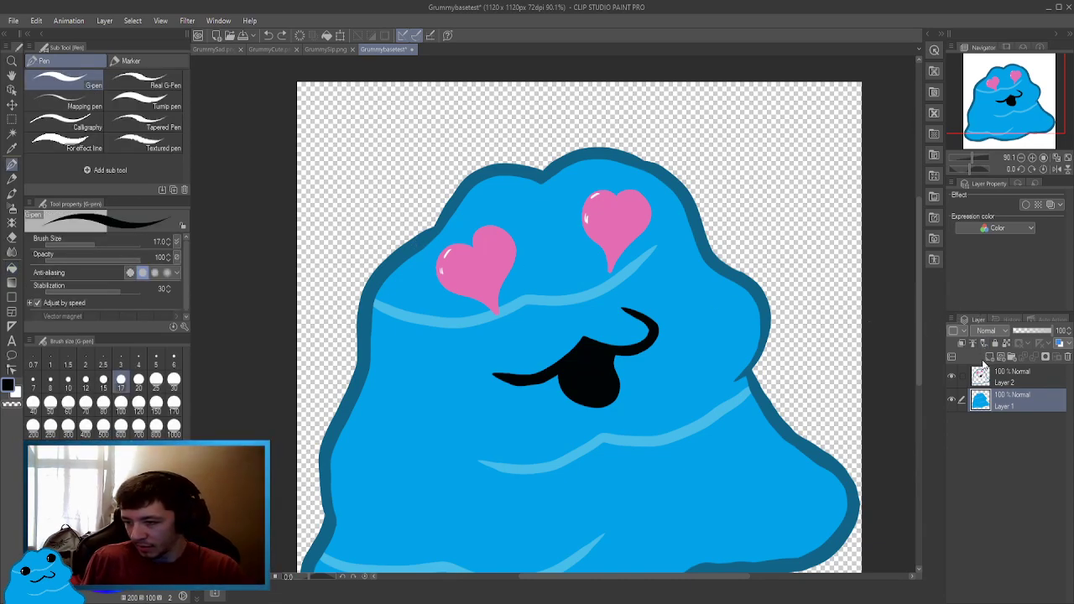
pyautogui.click(1014, 380)
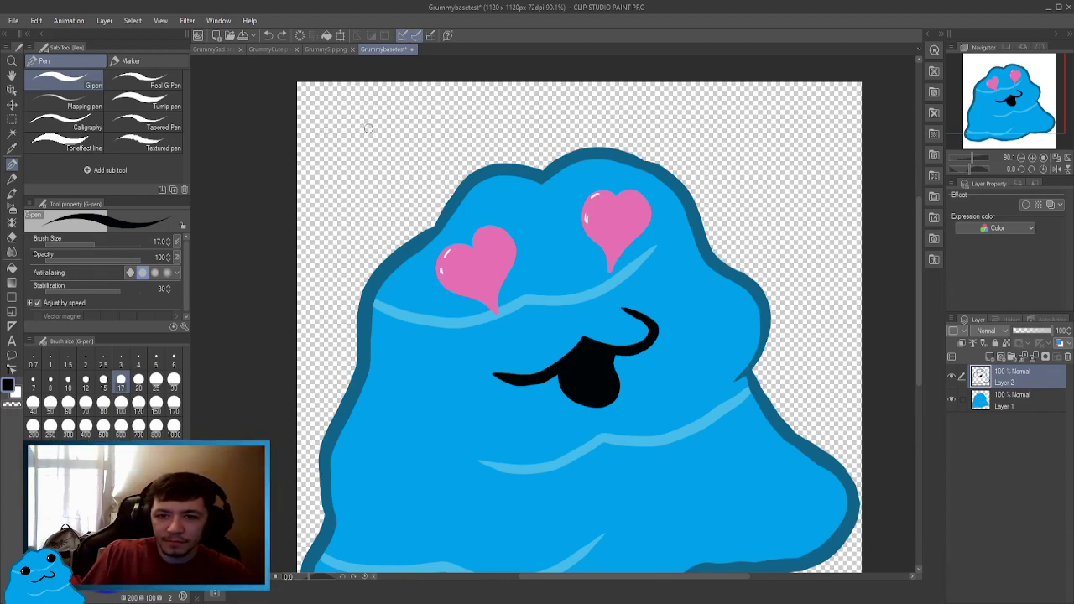
pyautogui.moveTo(371, 131)
pyautogui.mouseDown()
pyautogui.moveTo(349, 115)
pyautogui.moveTo(338, 154)
pyautogui.mouseUp()
pyautogui.hotkey('ctrl', 'z')
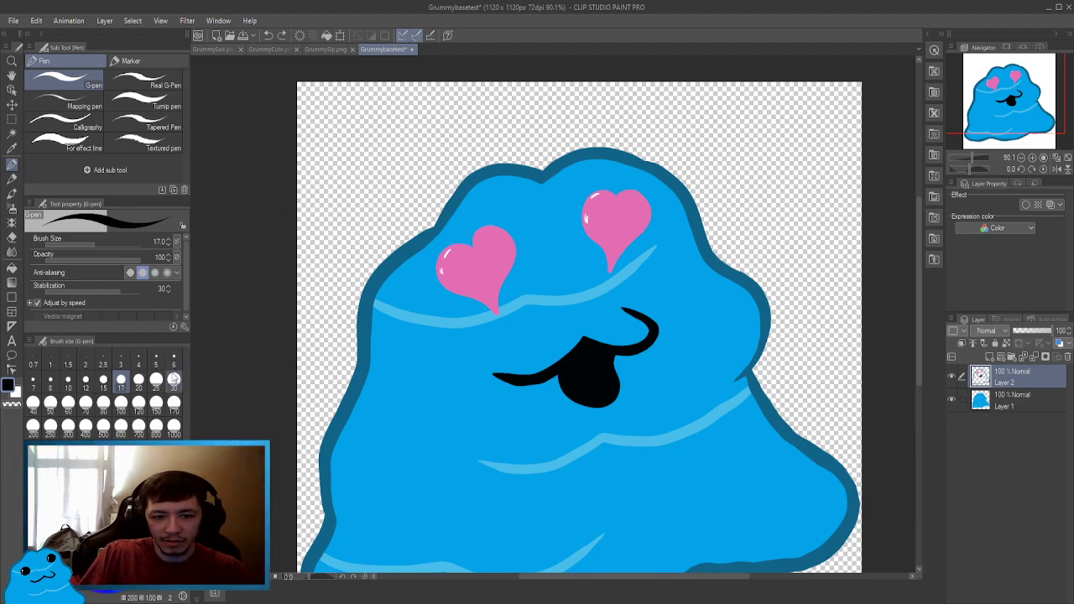
pyautogui.click(139, 379)
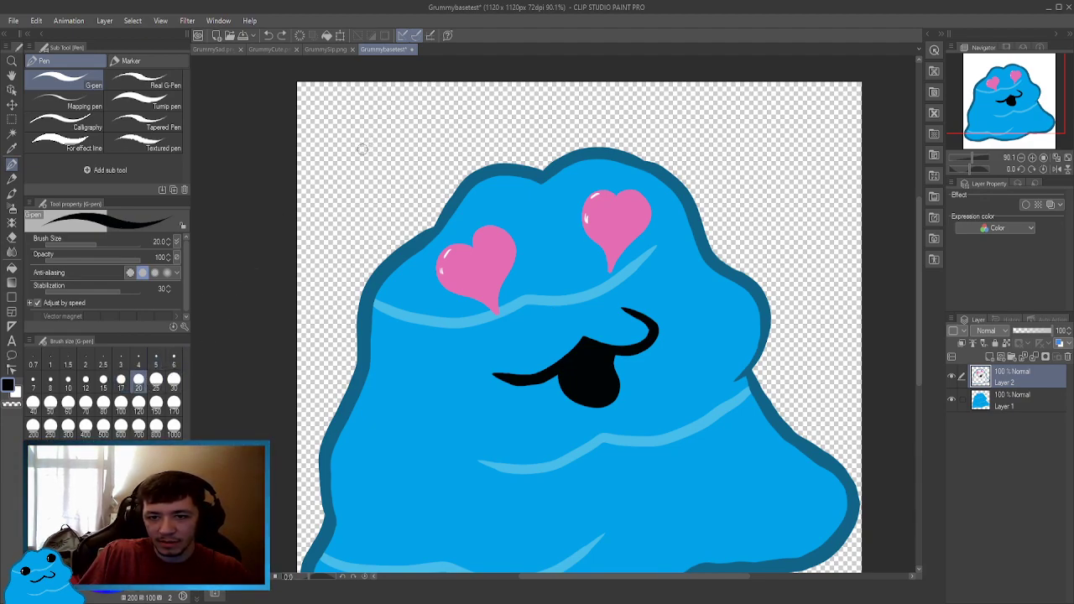
pyautogui.moveTo(371, 144)
pyautogui.mouseDown()
pyautogui.moveTo(344, 153)
pyautogui.moveTo(347, 166)
pyautogui.moveTo(392, 185)
pyautogui.moveTo(367, 132)
pyautogui.moveTo(385, 131)
pyautogui.moveTo(388, 188)
pyautogui.mouseUp()
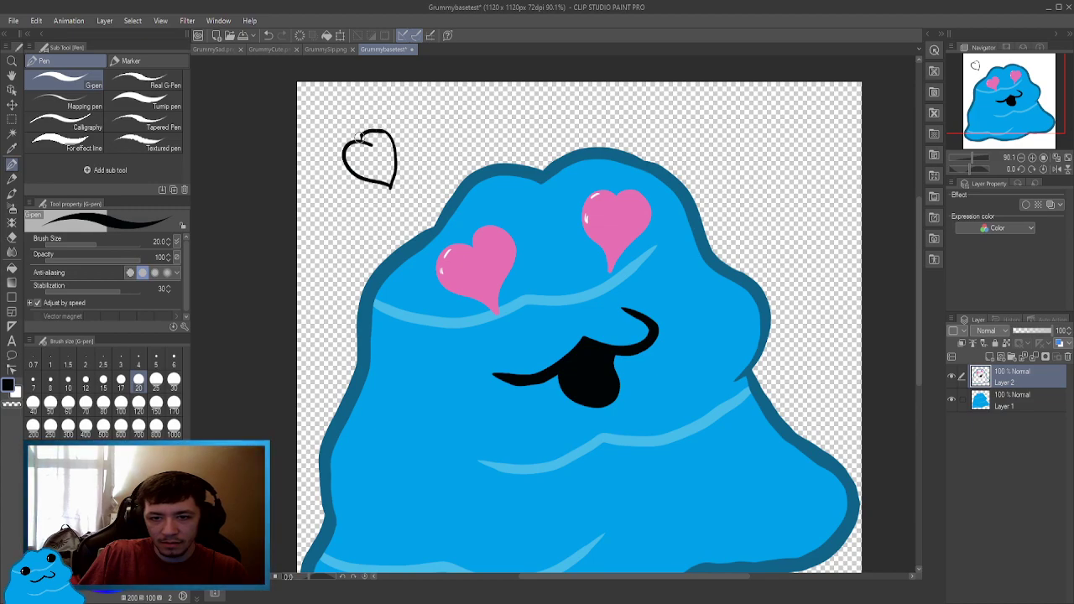
pyautogui.hotkey('ctrl', 'z')
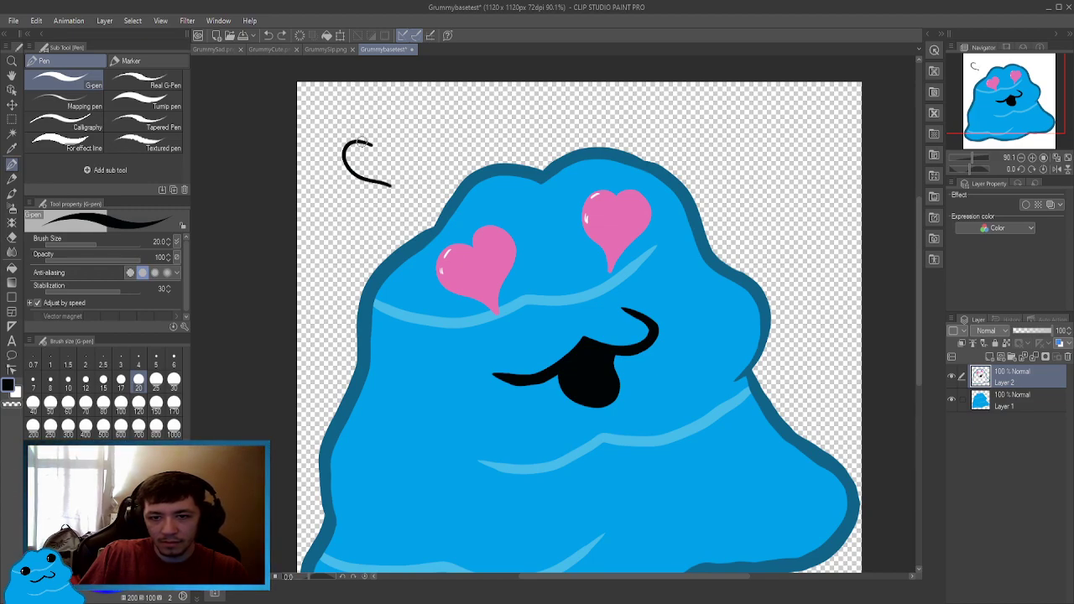
pyautogui.moveTo(358, 144)
pyautogui.mouseDown()
pyautogui.moveTo(371, 124)
pyautogui.moveTo(401, 139)
pyautogui.moveTo(391, 186)
pyautogui.mouseUp()
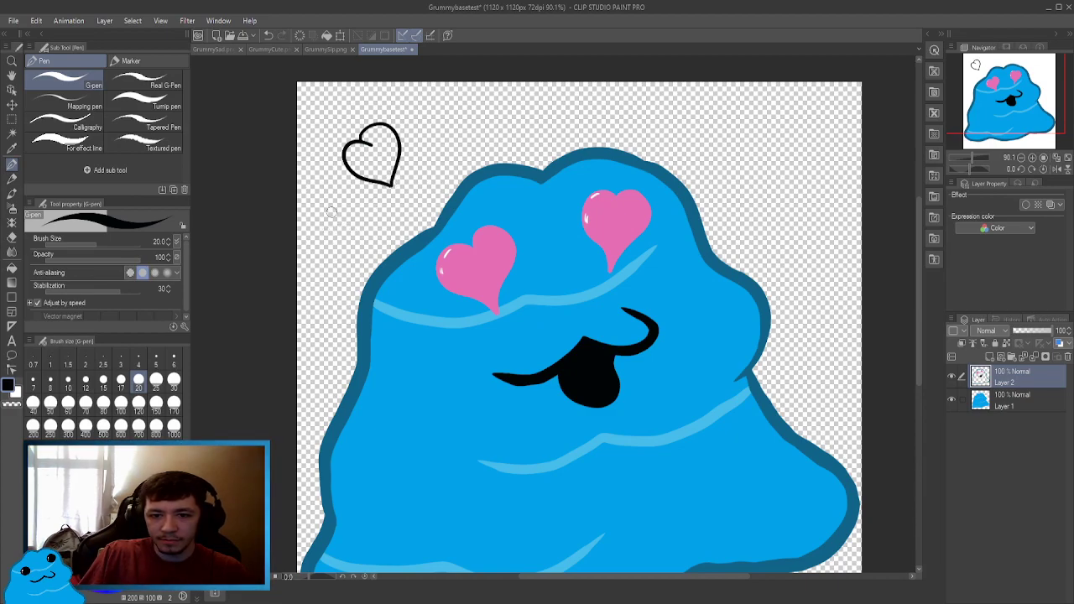
# Check the small black heart outline against the whole character and undo its strokes.
pyautogui.hotkey('ctrl', 'alt', 'space')
pyautogui.scroll(-3, 378, 226)
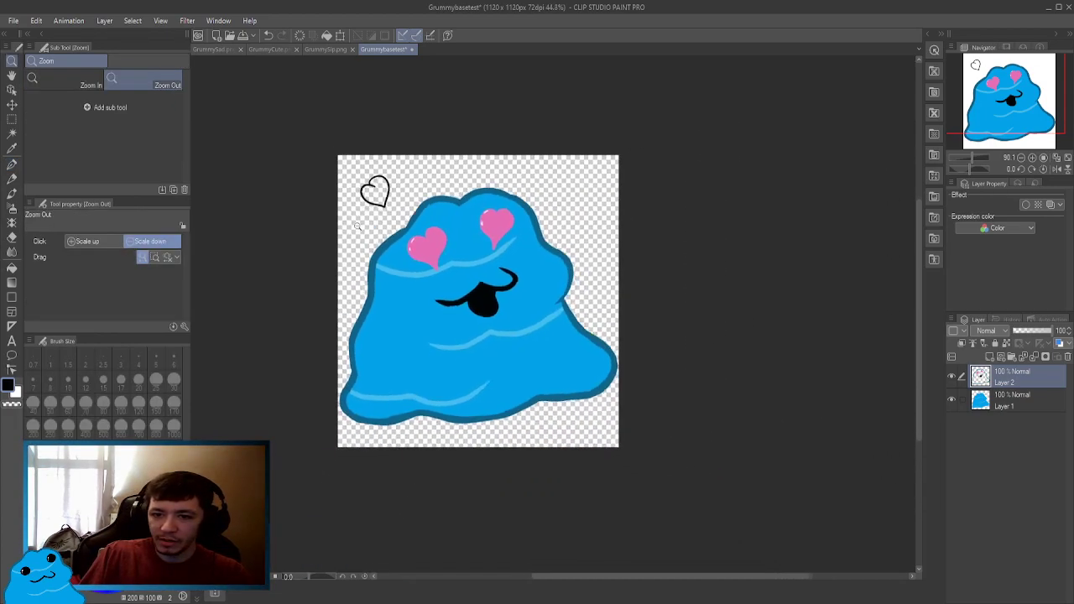
pyautogui.scroll(3, 378, 226)
pyautogui.scroll(1, 377, 227)
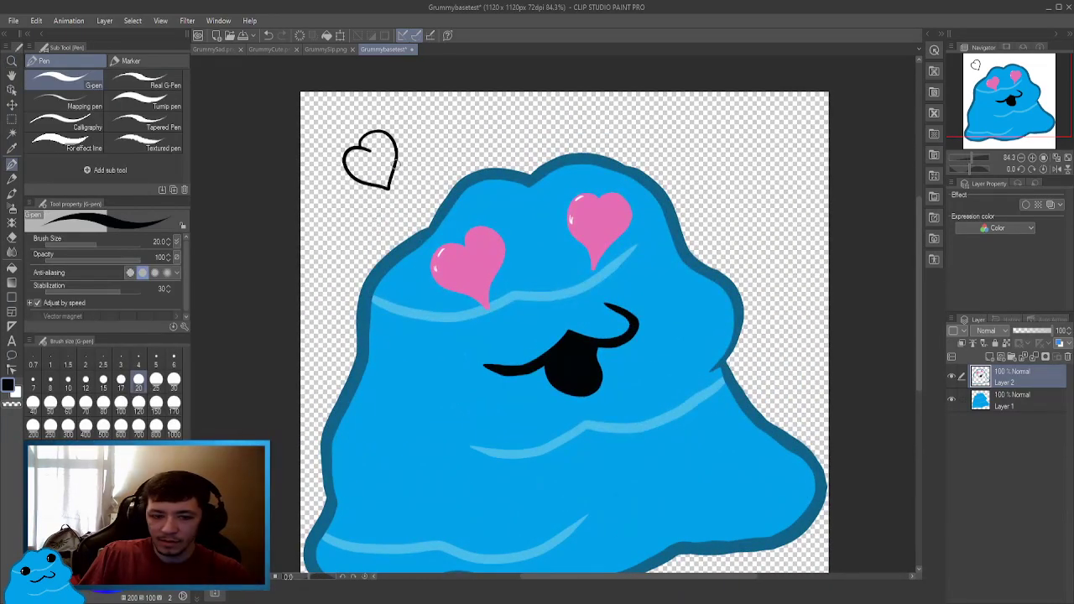
pyautogui.hotkey('ctrl', 'z')
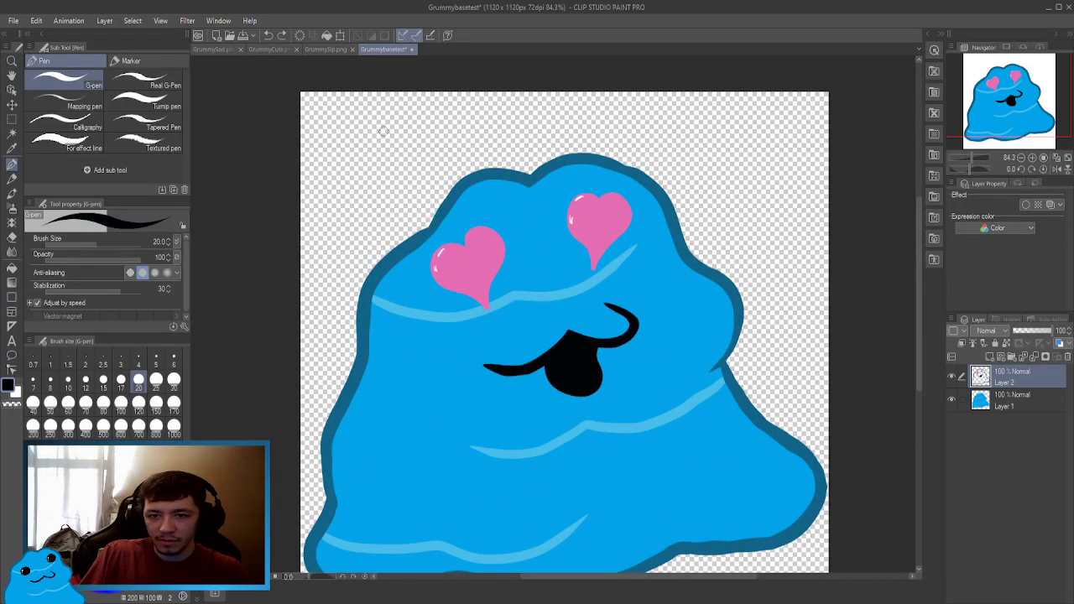
# Try a small black heart outline beside the head with the G-pen at size 20, trimming its lower tip with the Rough eraser.
pyautogui.moveTo(386, 133)
pyautogui.mouseDown()
pyautogui.moveTo(360, 126)
pyautogui.moveTo(362, 172)
pyautogui.moveTo(400, 183)
pyautogui.mouseUp()
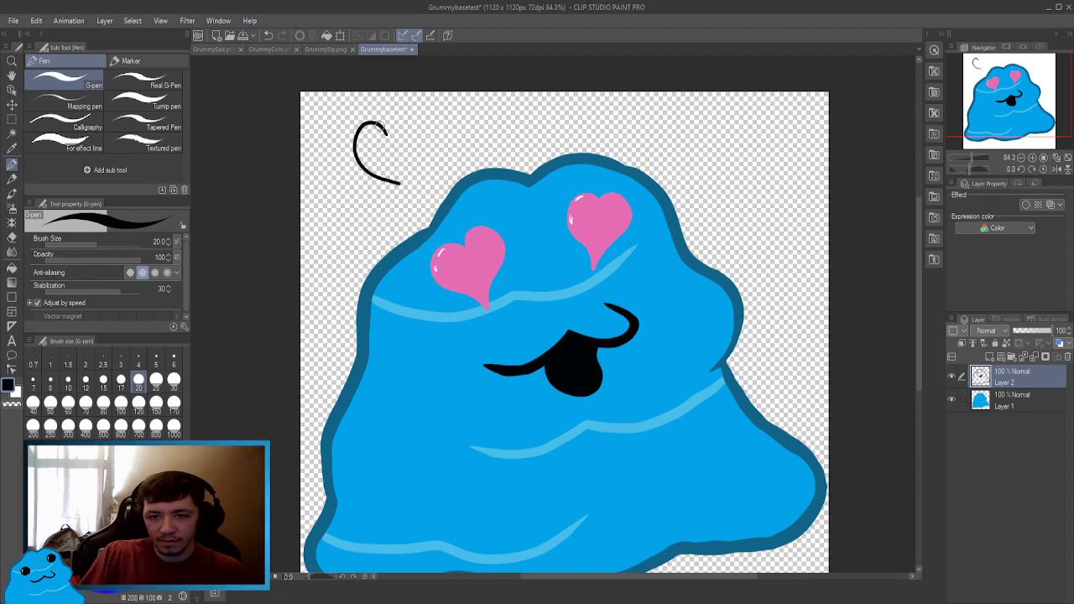
pyautogui.moveTo(382, 128)
pyautogui.mouseDown()
pyautogui.moveTo(418, 133)
pyautogui.moveTo(401, 183)
pyautogui.mouseUp()
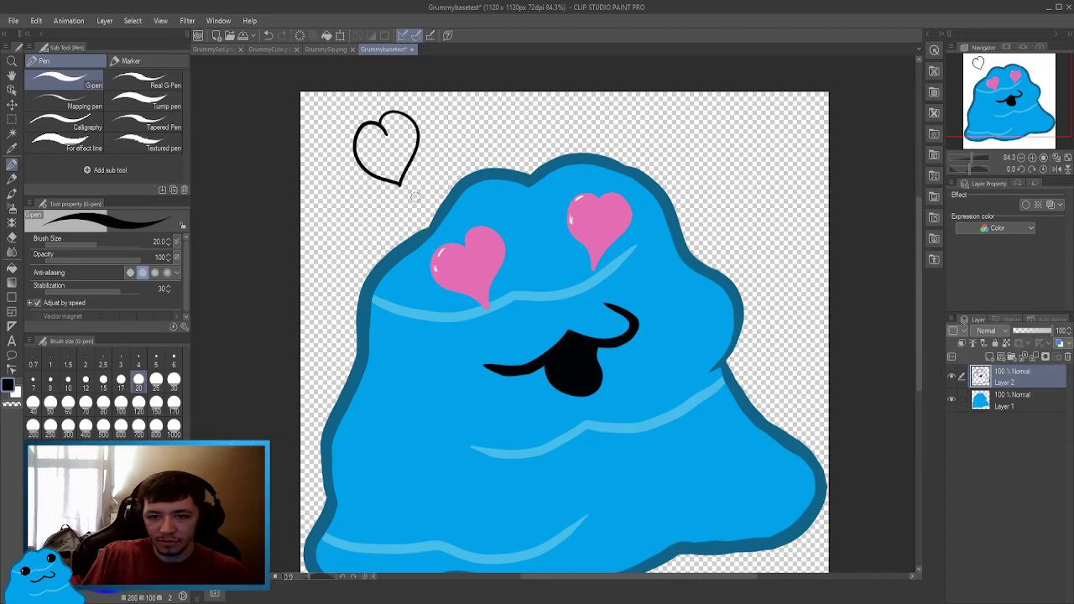
pyautogui.scroll(8, 395, 184)
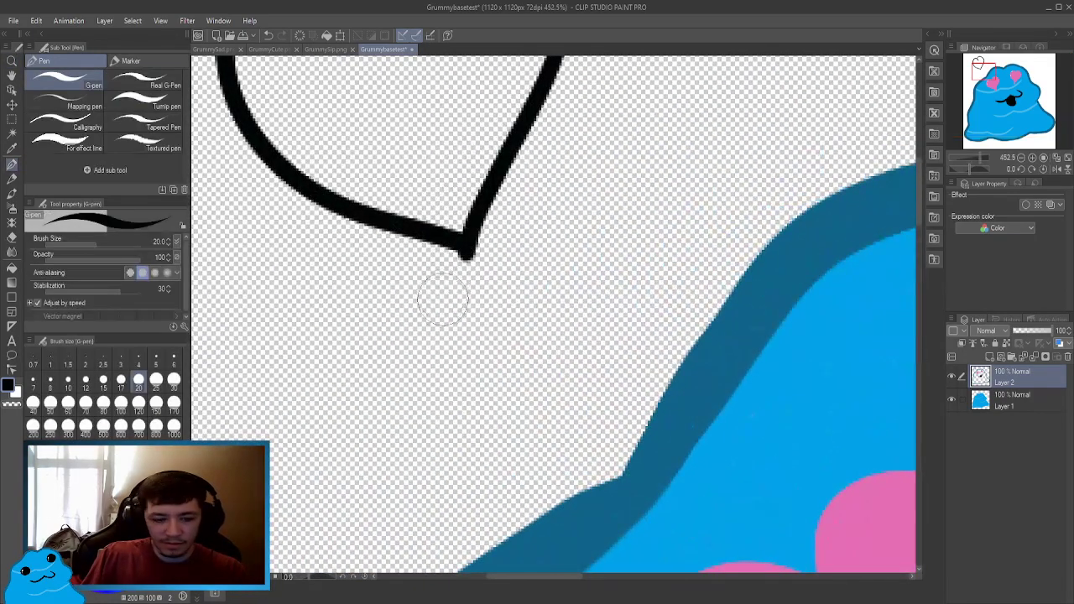
pyautogui.press('e')
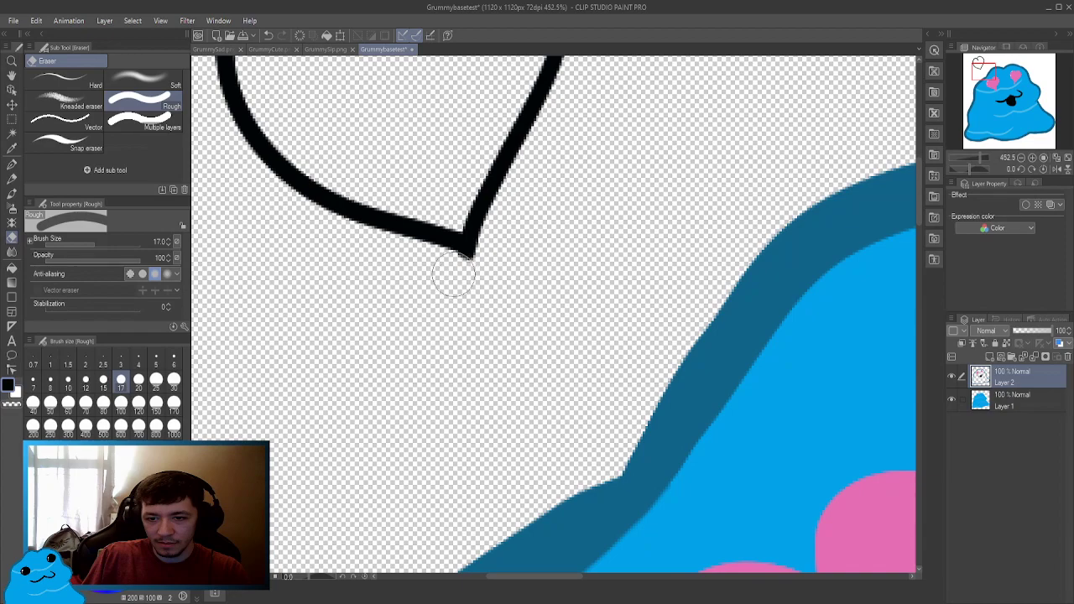
pyautogui.moveTo(454, 271); pyautogui.dragTo(454, 273)
# Sample the pink of the heart eyes and fill the small heart outline with it.
pyautogui.hotkey('ctrl', 'alt', 'space')
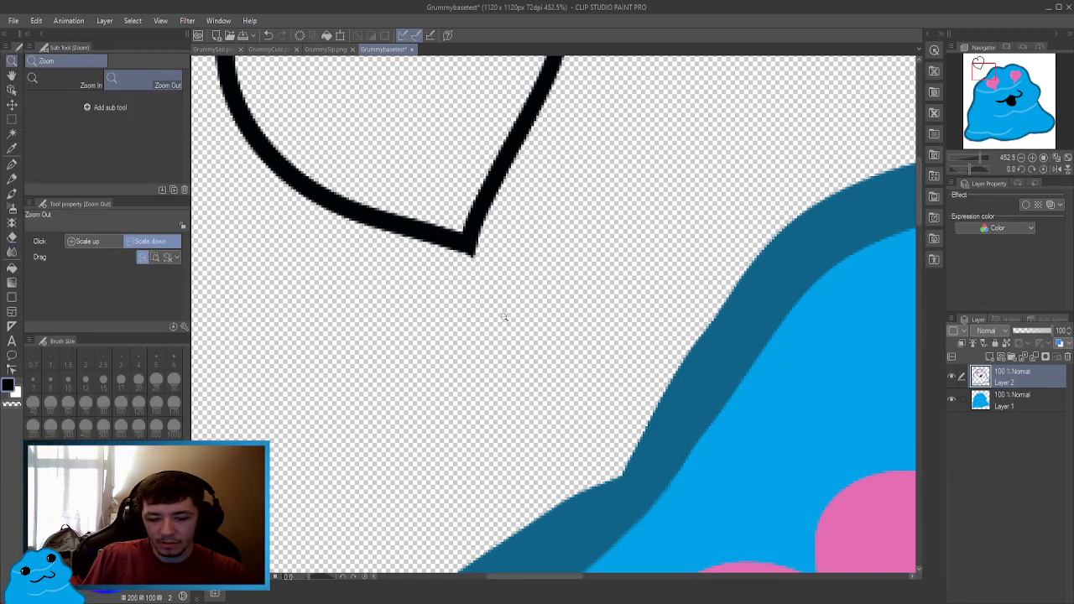
pyautogui.moveTo(504, 311); pyautogui.dragTo(474, 302)
pyautogui.keyDown('ctrl'); pyautogui.keyDown('alt'); pyautogui.click(474, 303); pyautogui.keyUp('alt'); pyautogui.keyUp('ctrl')
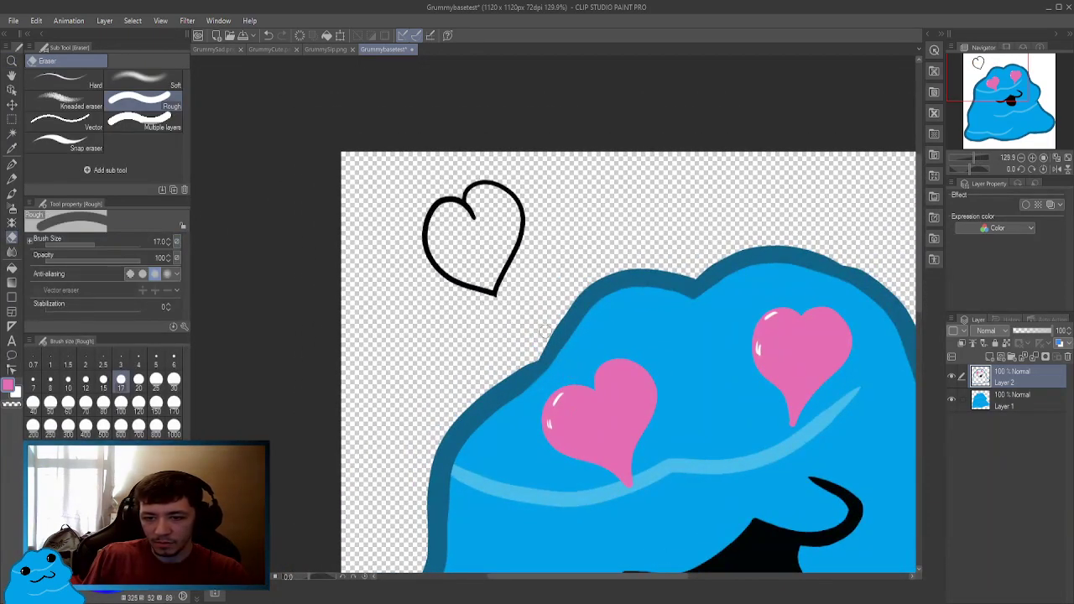
pyautogui.press('g')
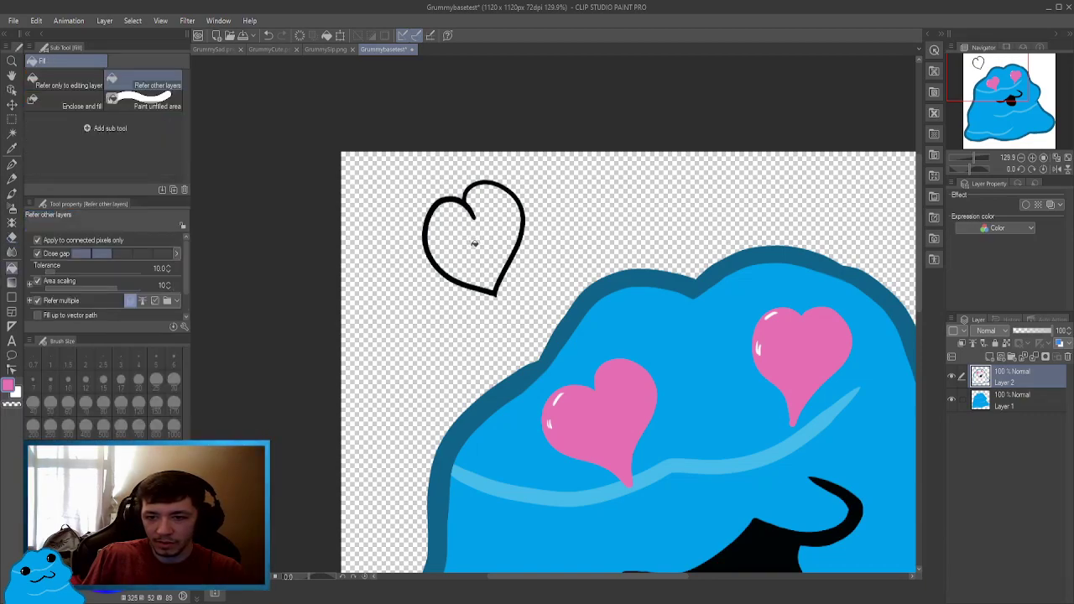
pyautogui.click(474, 247)
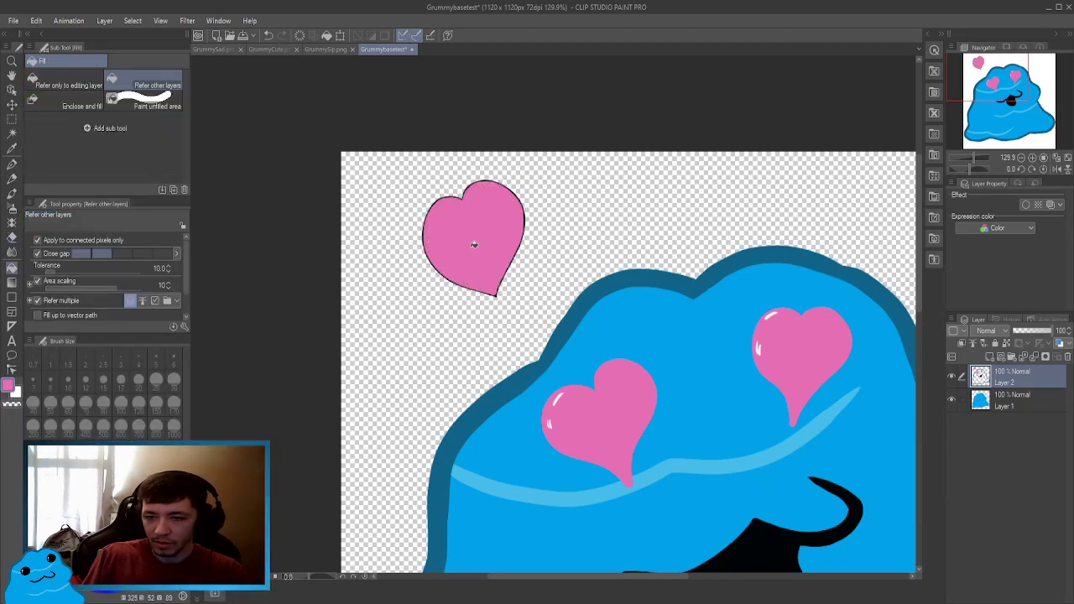
pyautogui.hotkey('ctrl', 'space')
pyautogui.click(475, 233)
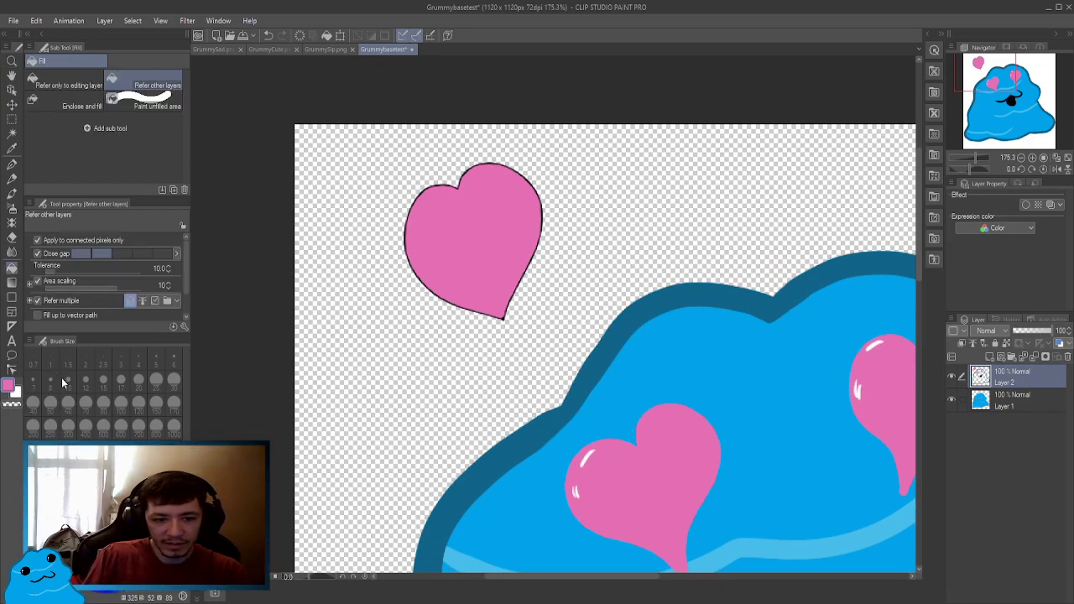
# Try retracing the small heart's edge in black with the G-pen at size 20 and undo the stroke.
pyautogui.press('p')
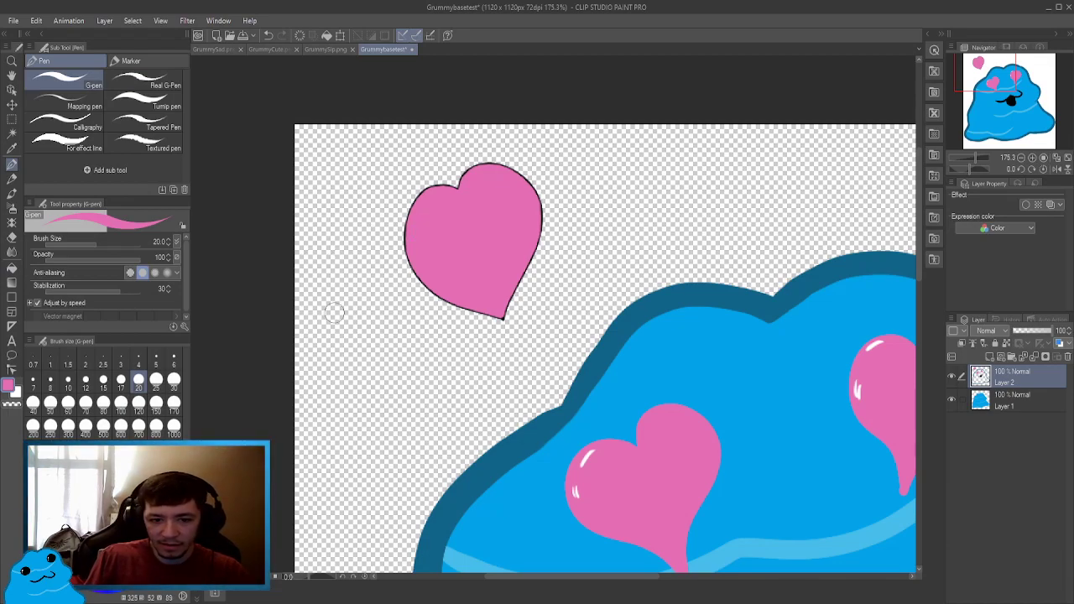
pyautogui.press('x')
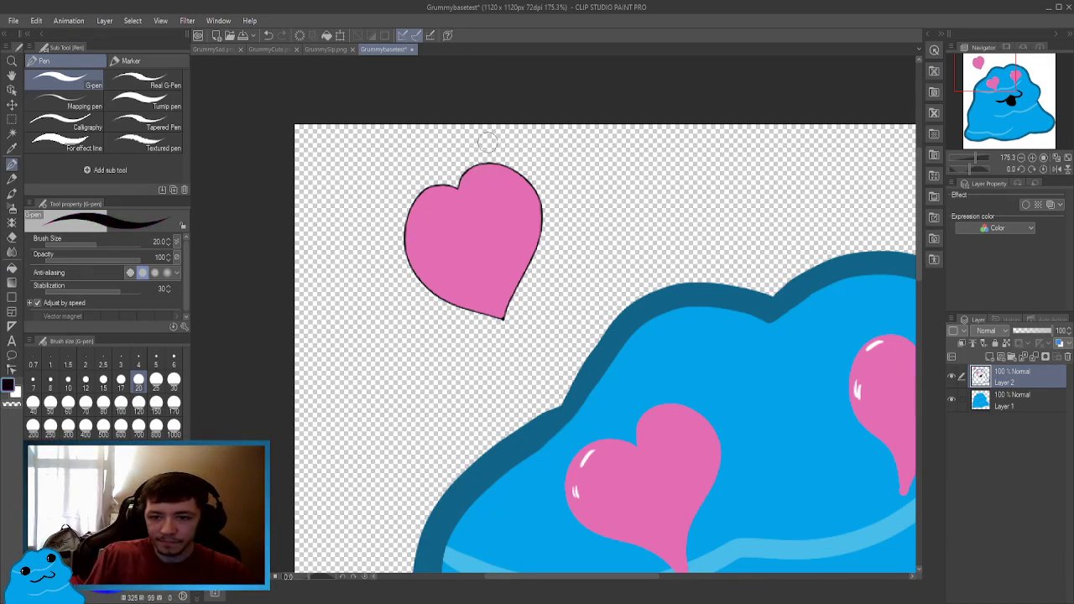
pyautogui.click(457, 188)
pyautogui.moveTo(455, 185)
pyautogui.mouseDown()
pyautogui.moveTo(409, 202)
pyautogui.moveTo(406, 241)
pyautogui.moveTo(504, 205)
pyautogui.moveTo(580, 198)
pyautogui.moveTo(633, 203)
pyautogui.mouseUp()
pyautogui.press('r')
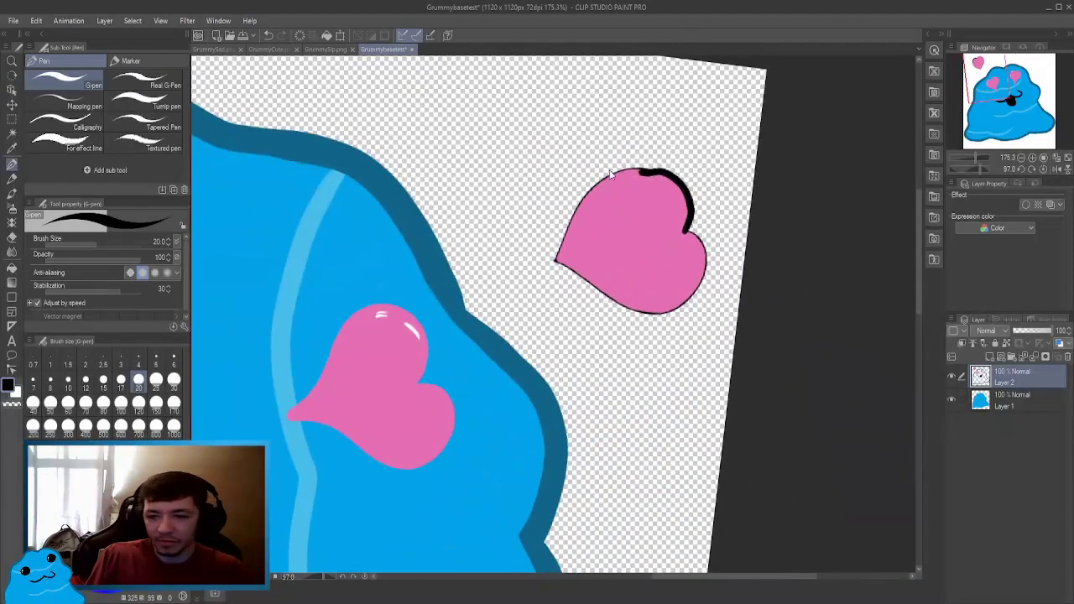
pyautogui.hotkey('ctrl', 'z')
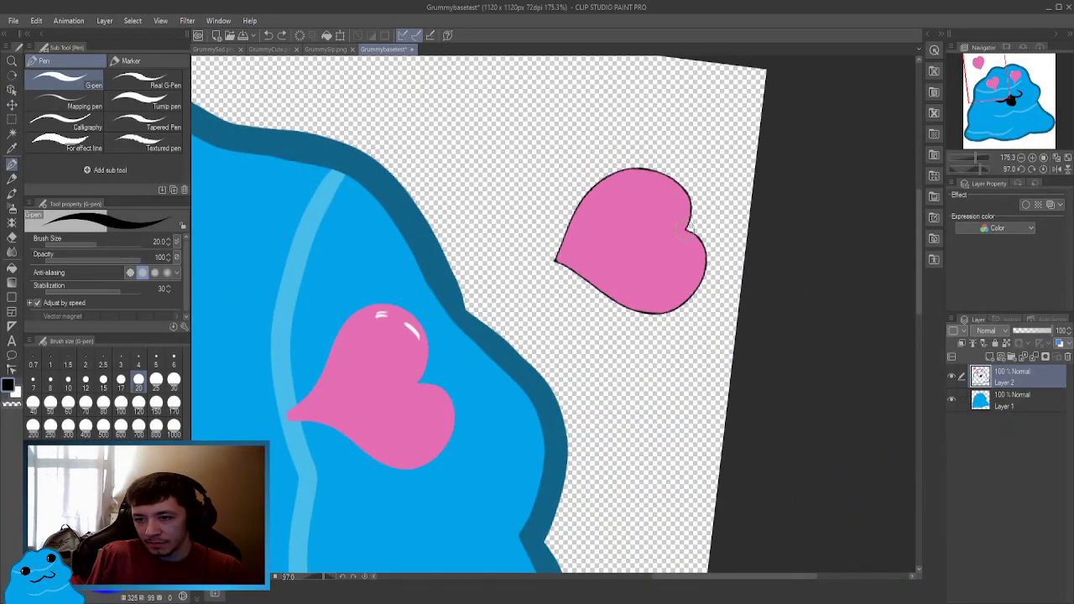
# Retrace both halves of the small pink heart with a thick black outline using the G-pen at size 20.
pyautogui.moveTo(689, 225)
pyautogui.mouseDown()
pyautogui.moveTo(659, 169)
pyautogui.moveTo(602, 180)
pyautogui.moveTo(563, 229)
pyautogui.moveTo(554, 263)
pyautogui.moveTo(573, 239)
pyautogui.moveTo(652, 225)
pyautogui.moveTo(589, 240)
pyautogui.mouseUp()
pyautogui.press('r')
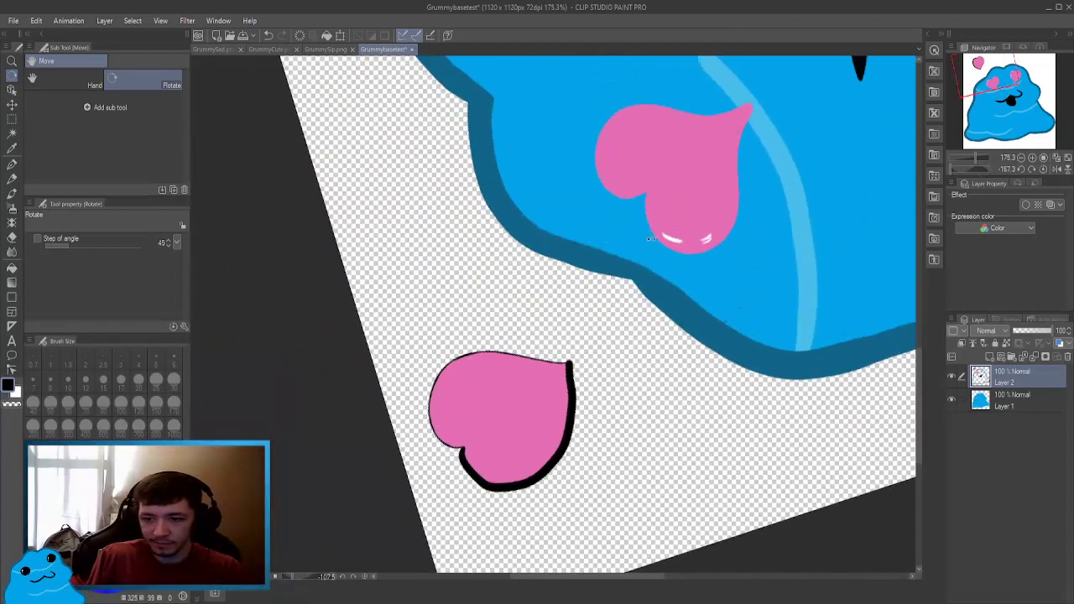
pyautogui.press('h')
pyautogui.moveTo(468, 321); pyautogui.dragTo(532, 220)
pyautogui.press('p')
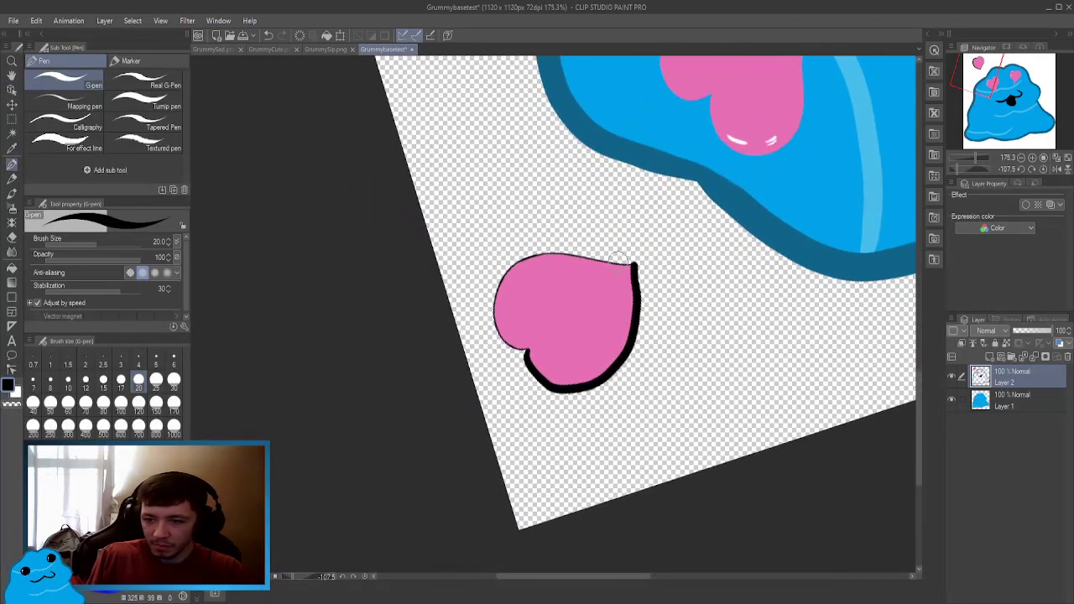
pyautogui.moveTo(634, 266)
pyautogui.mouseDown()
pyautogui.moveTo(515, 258)
pyautogui.moveTo(497, 279)
pyautogui.moveTo(494, 327)
pyautogui.moveTo(503, 344)
pyautogui.moveTo(544, 358)
pyautogui.mouseUp()
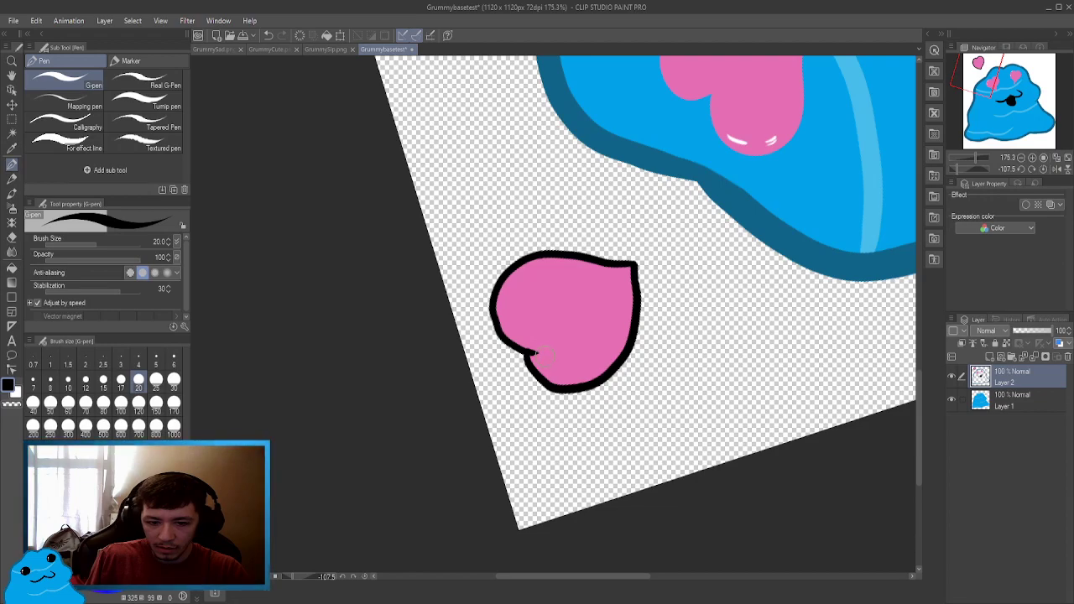
pyautogui.moveTo(538, 313)
pyautogui.mouseDown()
pyautogui.moveTo(586, 251)
pyautogui.moveTo(562, 264)
pyautogui.moveTo(537, 252)
pyautogui.moveTo(506, 261)
pyautogui.mouseUp()
# Erase the small outlined heart beside the head with the Rough eraser at size 100 and straighten the canvas view.
pyautogui.press('p')
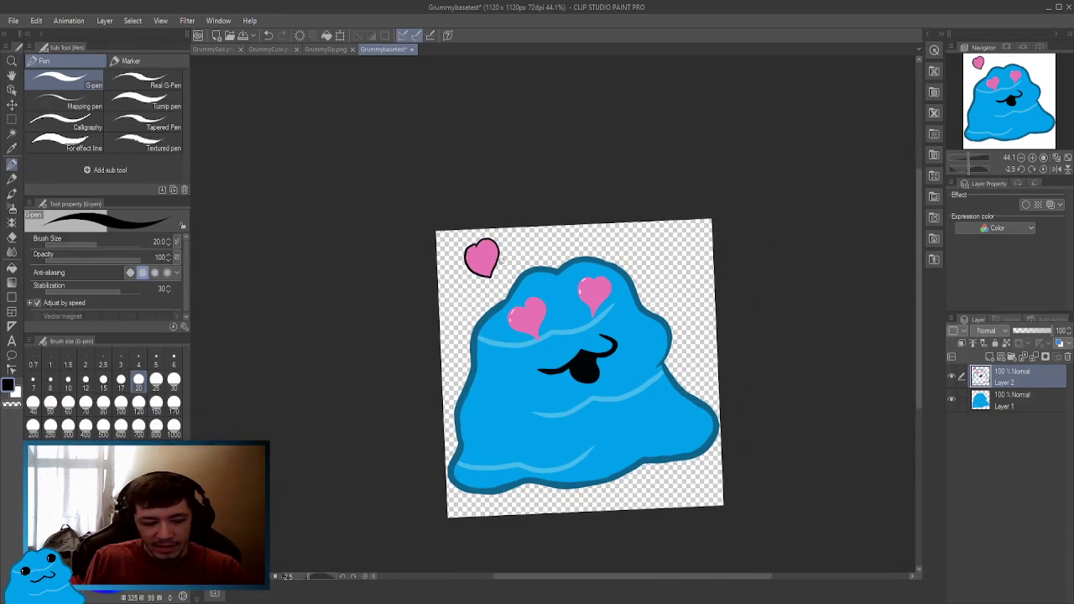
pyautogui.press('e')
pyautogui.click(121, 402)
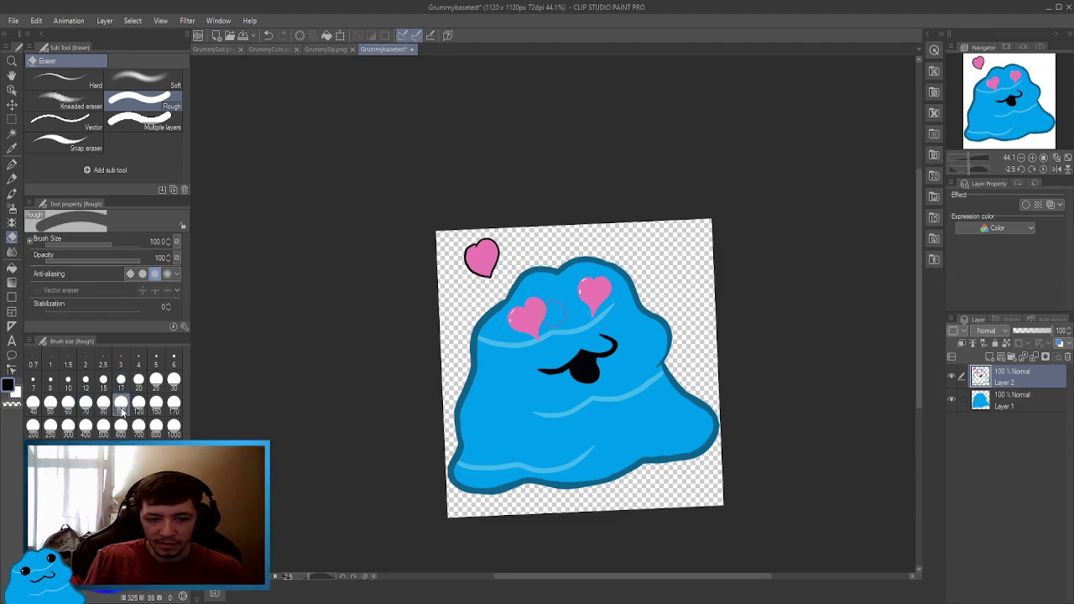
pyautogui.moveTo(482, 227)
pyautogui.mouseDown()
pyautogui.moveTo(466, 264)
pyautogui.moveTo(484, 270)
pyautogui.mouseUp()
pyautogui.press('r')
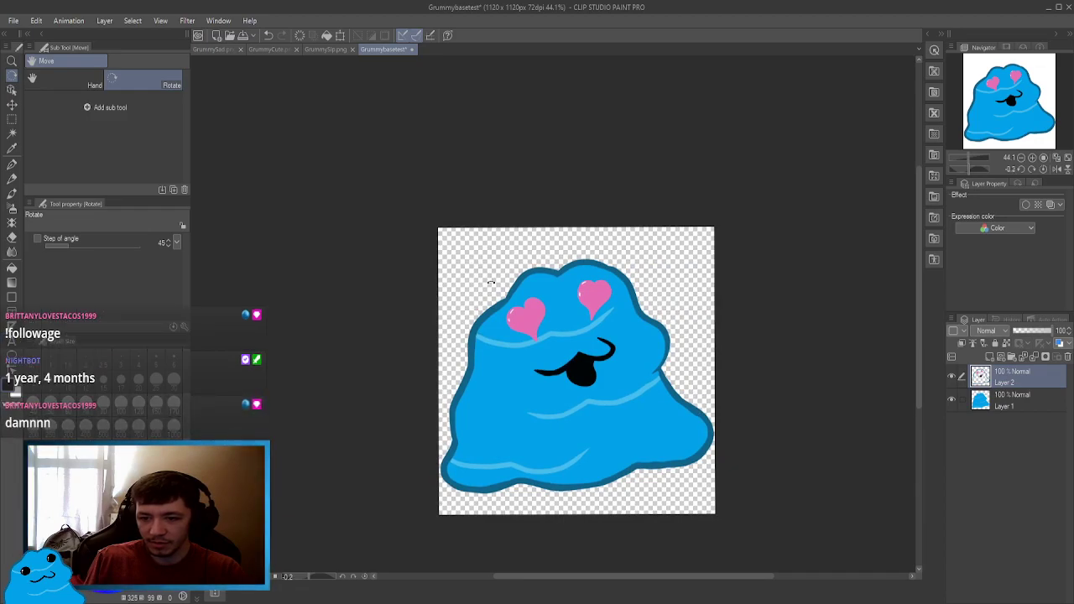
# Try a stroke inside the black mouth with the Rough eraser and undo it.
pyautogui.press('e')
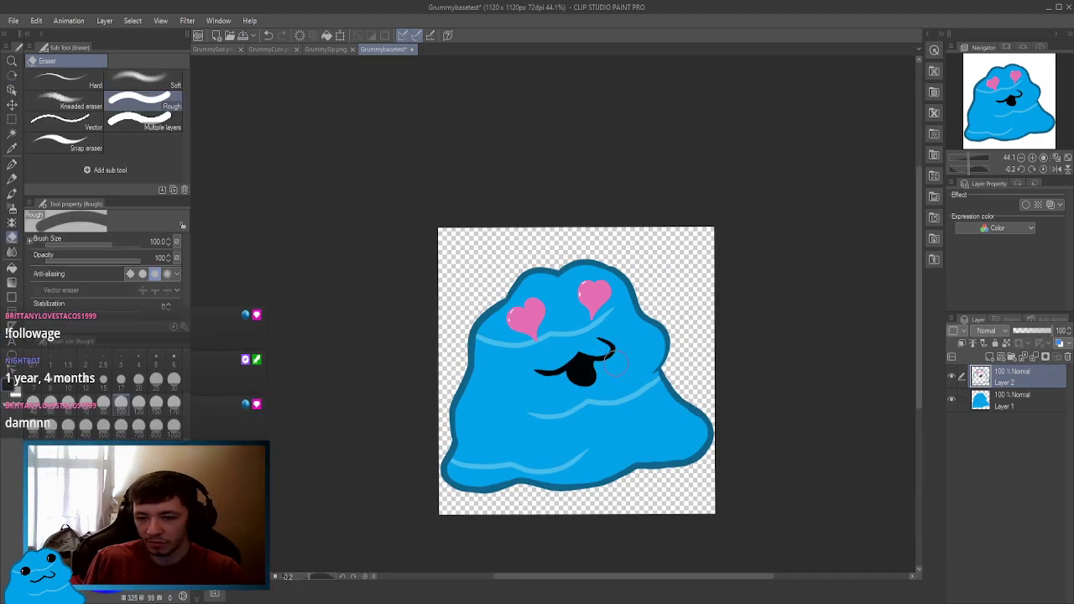
pyautogui.moveTo(616, 360); pyautogui.dragTo(585, 311)
pyautogui.hotkey('ctrl', 'space')
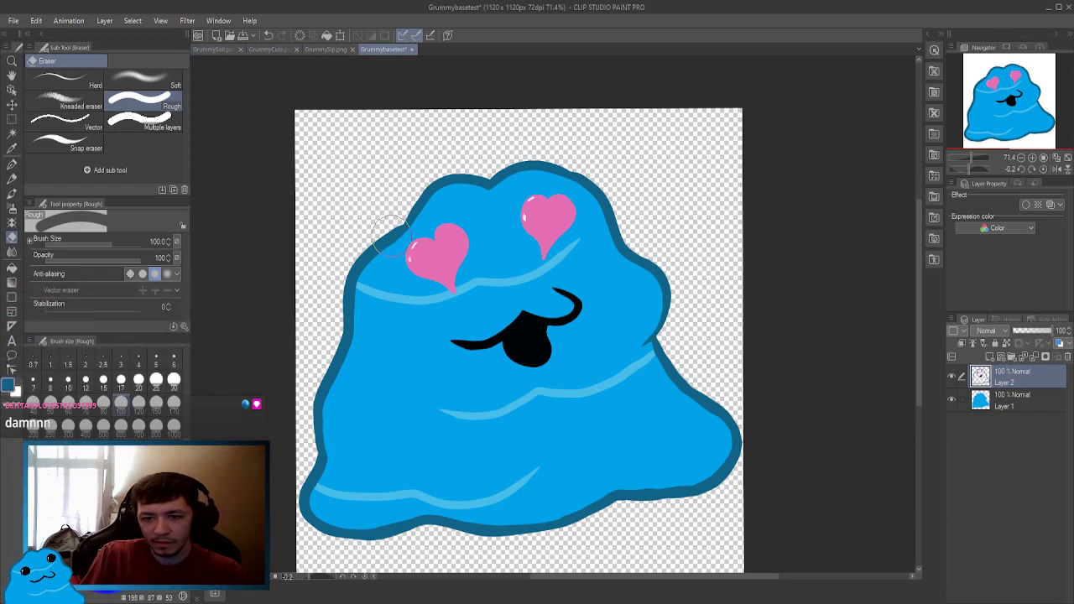
pyautogui.scroll(3, 537, 346)
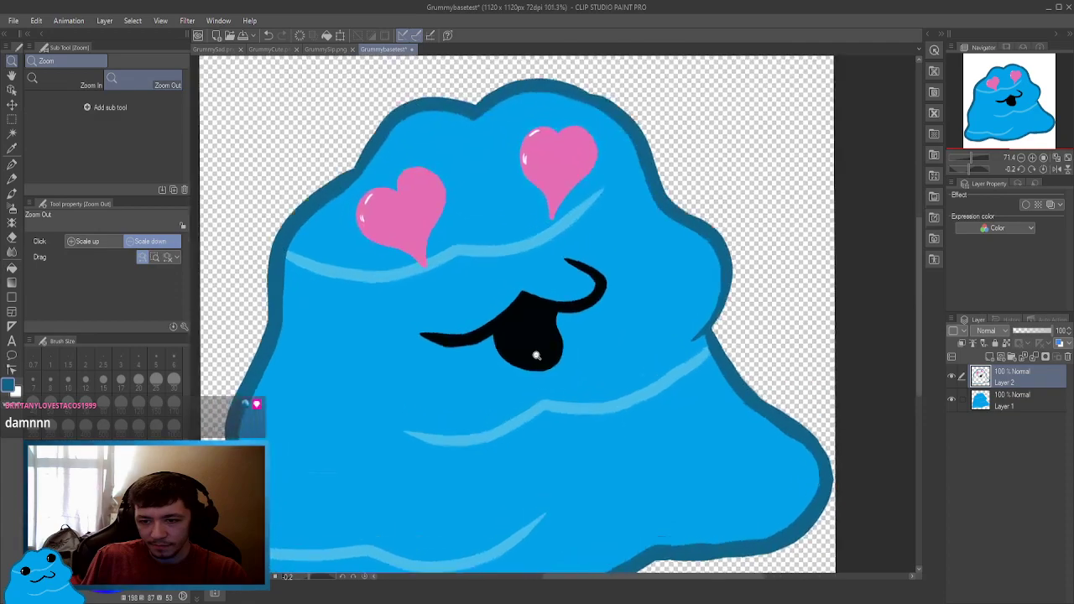
pyautogui.click(103, 380)
pyautogui.moveTo(532, 307)
pyautogui.mouseDown()
pyautogui.moveTo(526, 290)
pyautogui.moveTo(516, 306)
pyautogui.mouseUp()
pyautogui.hotkey('ctrl', 'z')
# Outline a smaller shape inside the black mouth in the body outline's dark blue with the G-pen at size 12 and fill it.
pyautogui.press('p')
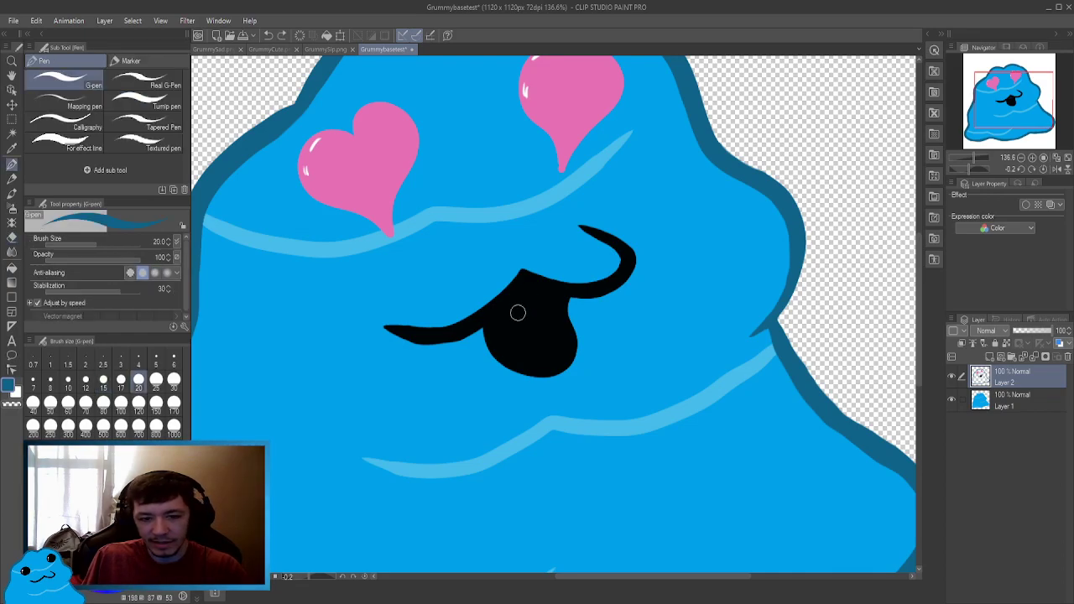
pyautogui.click(96, 381)
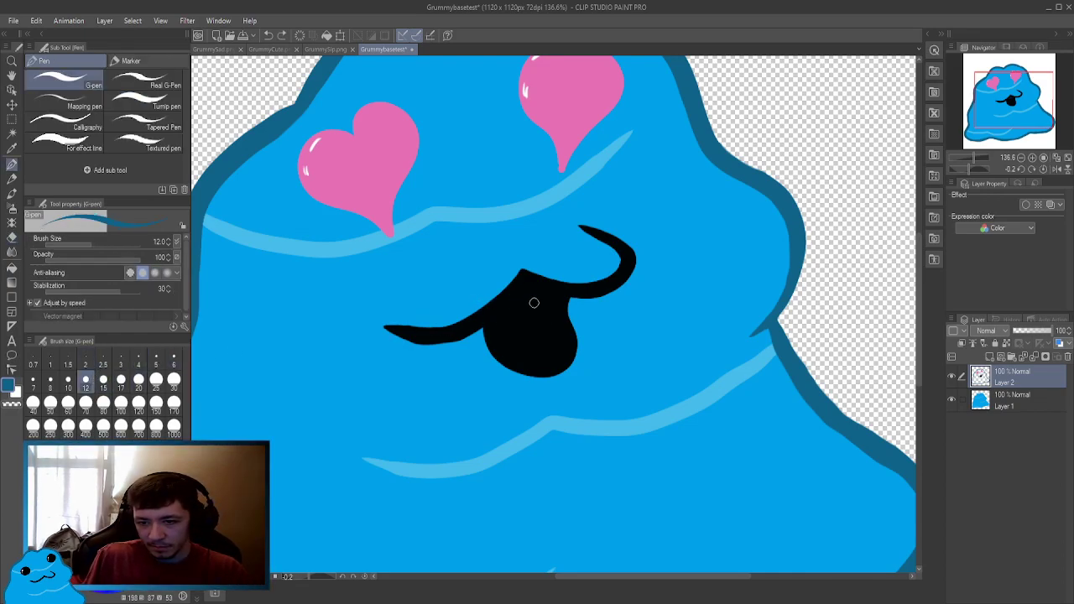
pyautogui.moveTo(524, 296)
pyautogui.mouseDown()
pyautogui.moveTo(500, 319)
pyautogui.moveTo(503, 338)
pyautogui.moveTo(531, 361)
pyautogui.moveTo(555, 358)
pyautogui.moveTo(560, 308)
pyautogui.moveTo(546, 293)
pyautogui.moveTo(527, 295)
pyautogui.mouseUp()
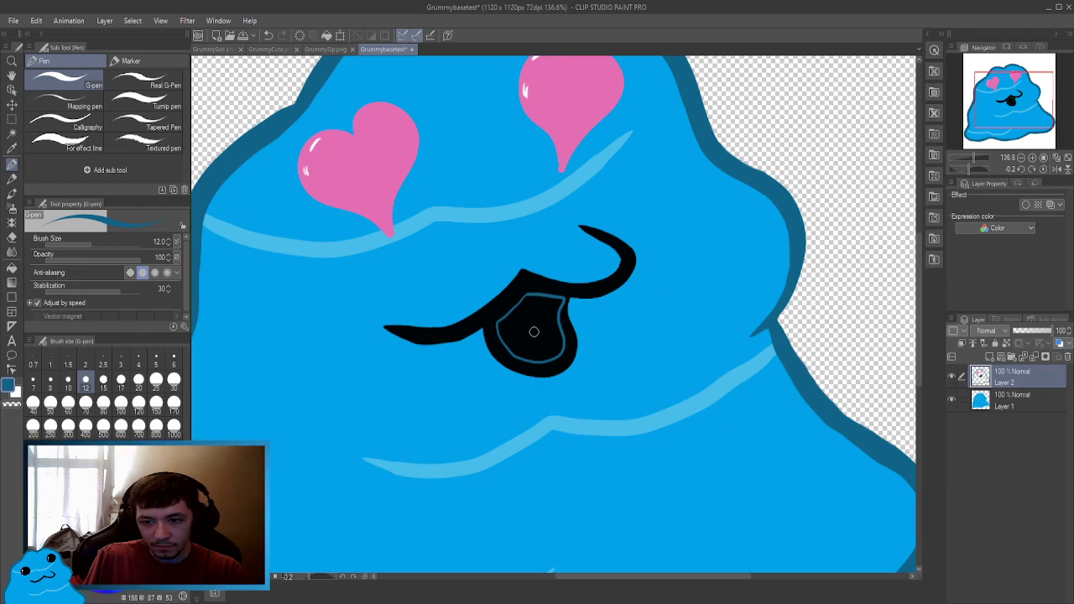
pyautogui.press('g')
pyautogui.click(540, 331)
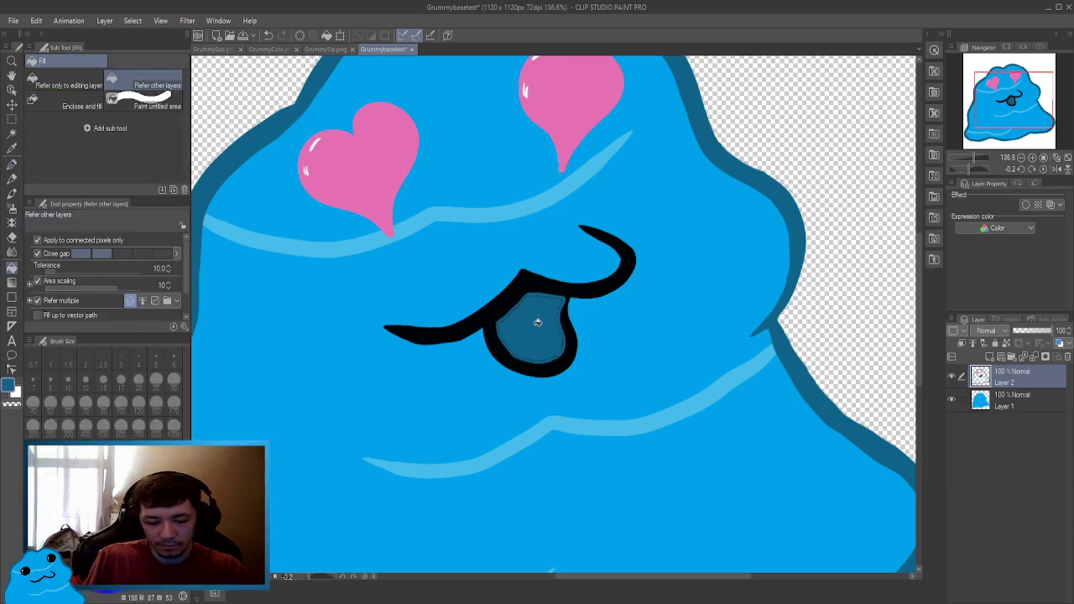
# Cover the dark gaps and smooth the edges of the mouth's dark blue interior with the G-pen at size 17.
pyautogui.press('p')
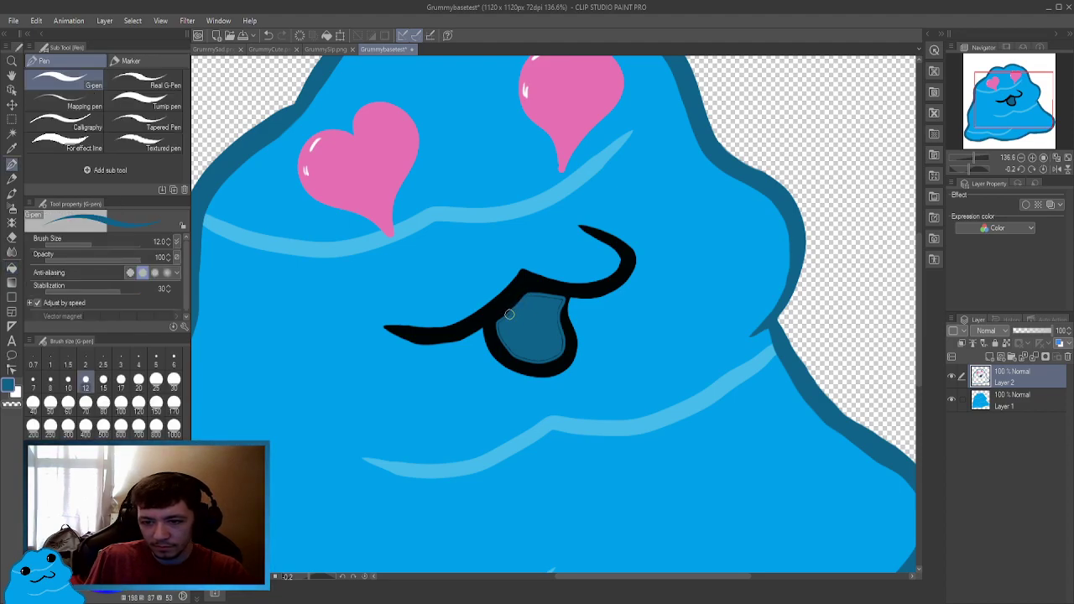
pyautogui.press(']')
pyautogui.press(']')
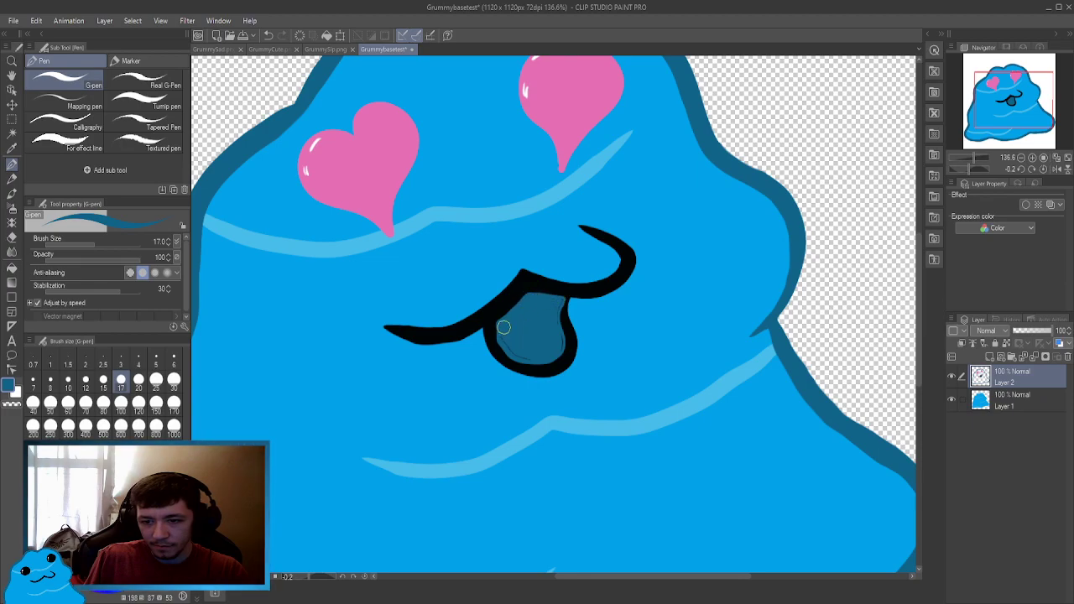
pyautogui.scroll(5, 509, 348)
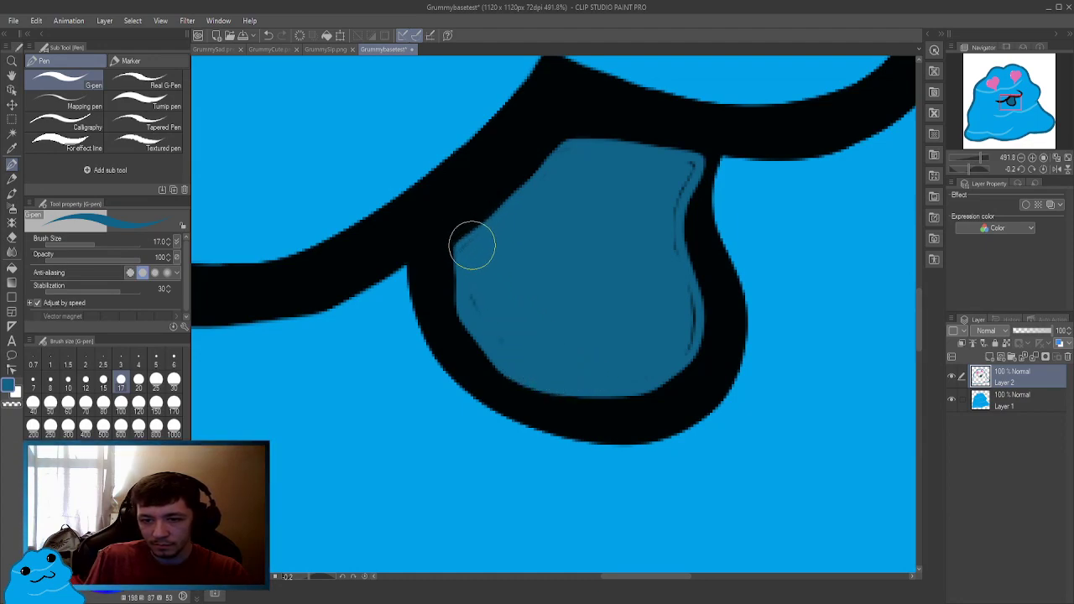
pyautogui.moveTo(458, 249)
pyautogui.mouseDown()
pyautogui.moveTo(448, 263)
pyautogui.moveTo(480, 343)
pyautogui.moveTo(506, 364)
pyautogui.moveTo(539, 367)
pyautogui.mouseUp()
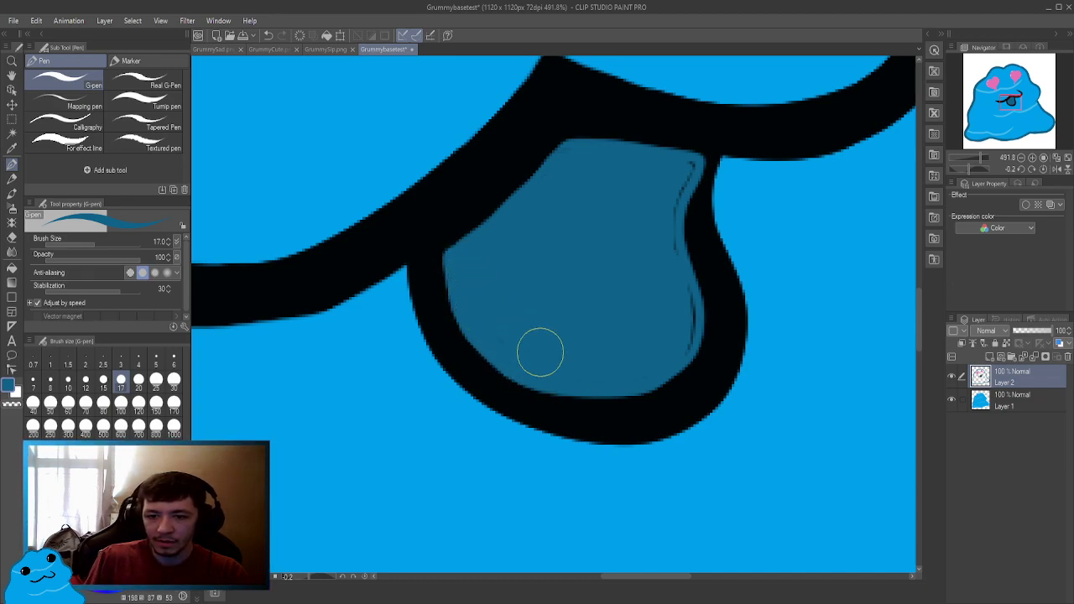
pyautogui.moveTo(687, 172)
pyautogui.mouseDown()
pyautogui.moveTo(674, 256)
pyautogui.moveTo(690, 336)
pyautogui.moveTo(638, 375)
pyautogui.moveTo(620, 372)
pyautogui.moveTo(636, 382)
pyautogui.moveTo(667, 377)
pyautogui.moveTo(703, 330)
pyautogui.moveTo(687, 251)
pyautogui.moveTo(689, 163)
pyautogui.mouseUp()
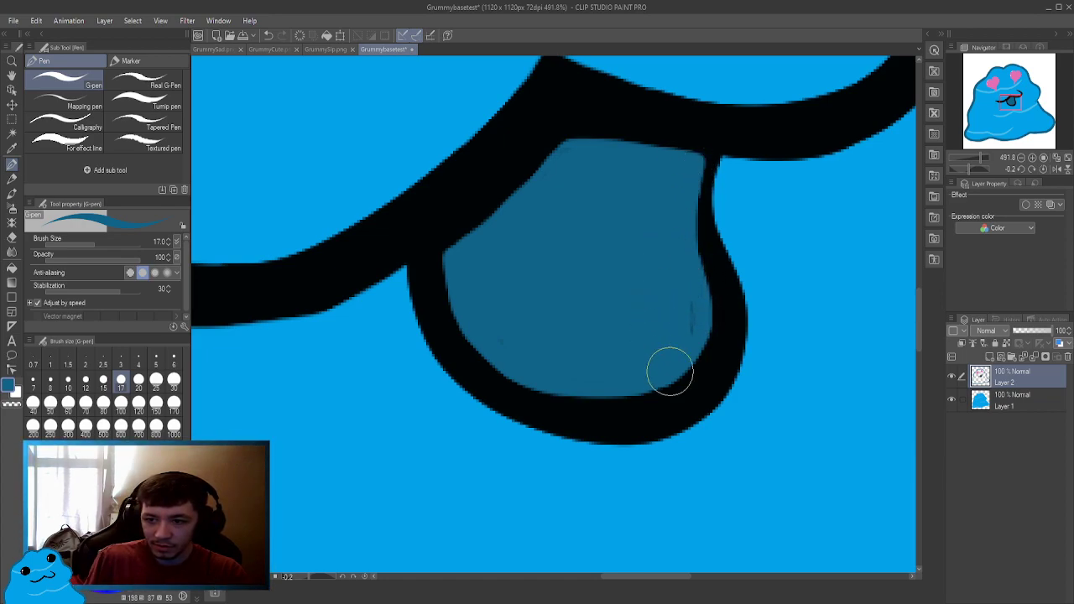
pyautogui.moveTo(668, 367)
pyautogui.mouseDown()
pyautogui.moveTo(688, 294)
pyautogui.moveTo(687, 325)
pyautogui.mouseUp()
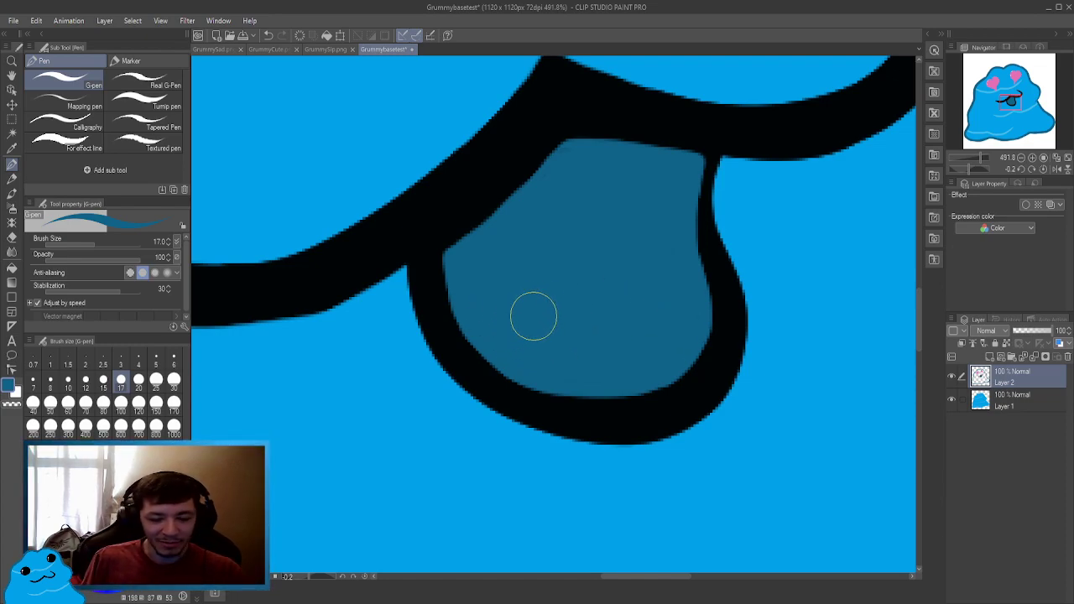
# Thicken the thin black outline at the mouth's upper right edge in black with the G-pen at size 17.
pyautogui.scroll(-8, 522, 322)
pyautogui.scroll(8, 587, 275)
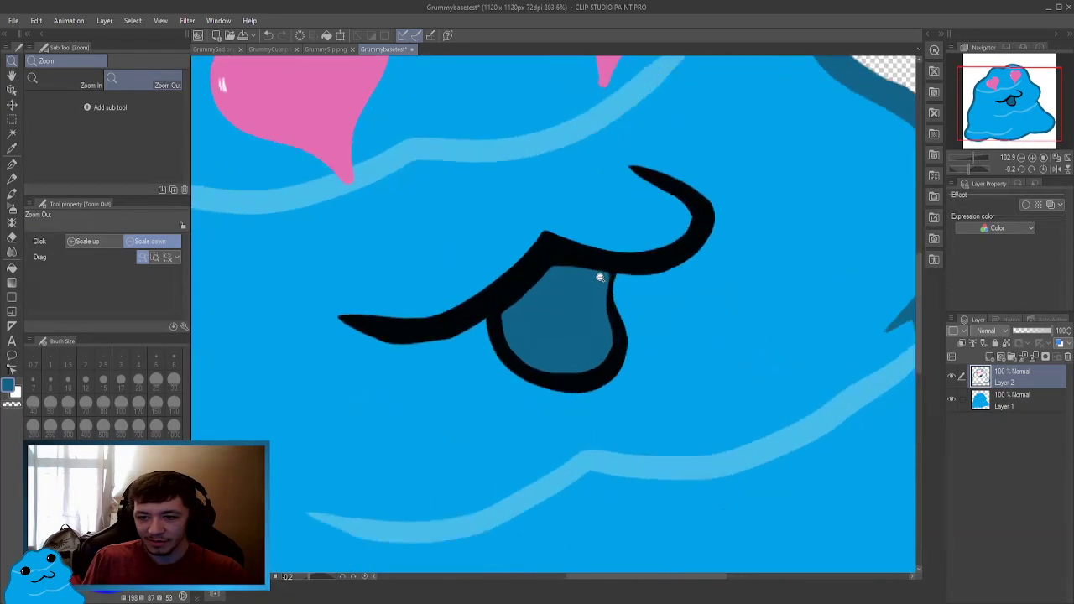
pyautogui.moveTo(660, 291)
pyautogui.mouseDown()
pyautogui.moveTo(659, 332)
pyautogui.moveTo(674, 361)
pyautogui.moveTo(662, 326)
pyautogui.mouseUp()
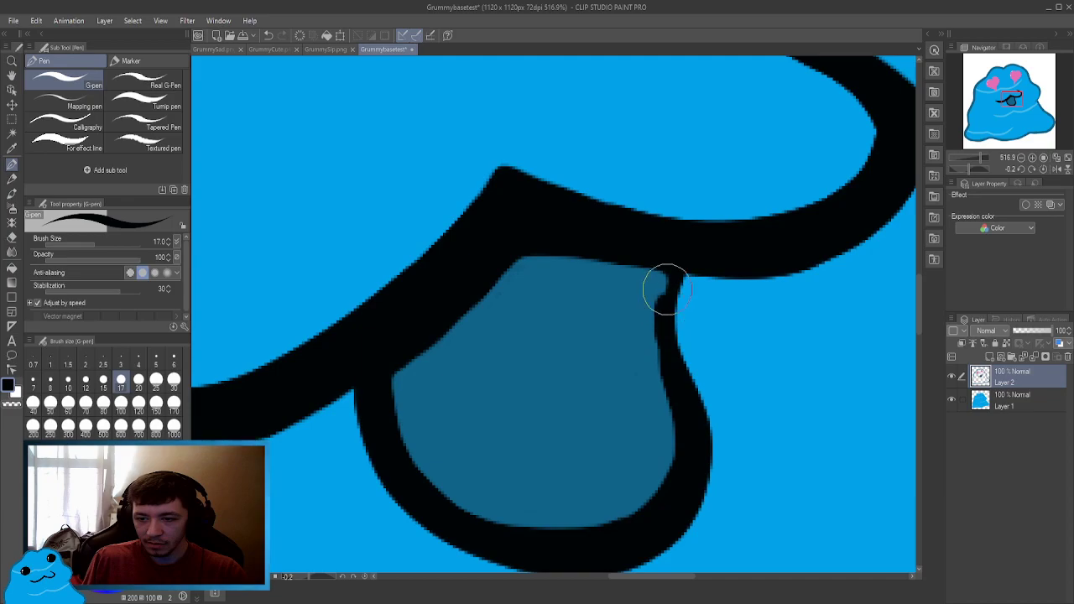
pyautogui.scroll(-2, 625, 335)
pyautogui.scroll(-10, 626, 335)
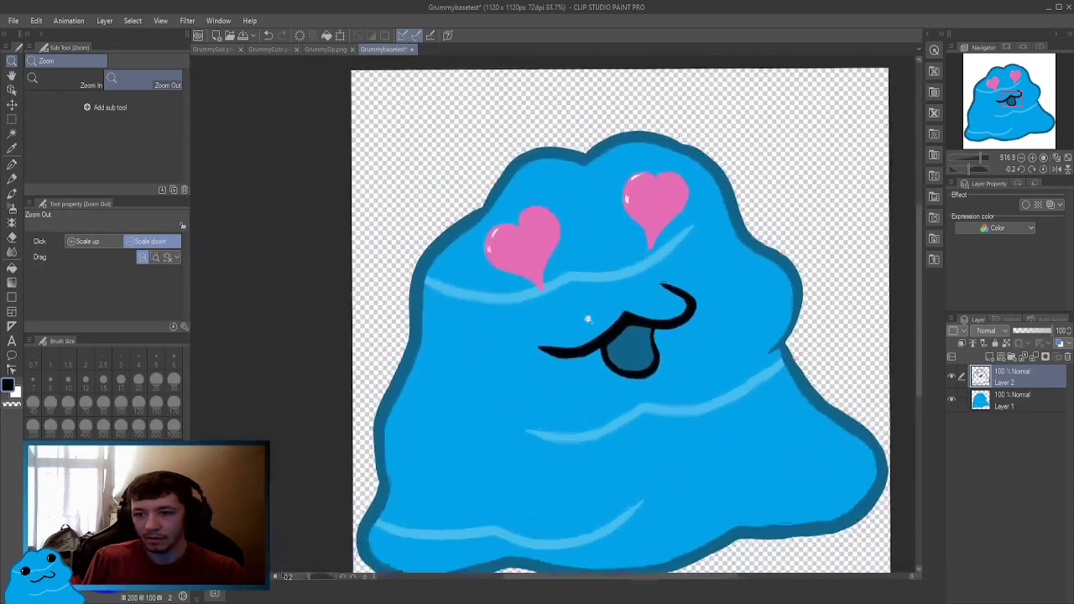
# Draw hatched blush marks on both cheeks in the heart eyes' pink with the G-pen at size 17 and save the file.
pyautogui.moveTo(610, 347); pyautogui.dragTo(526, 317)
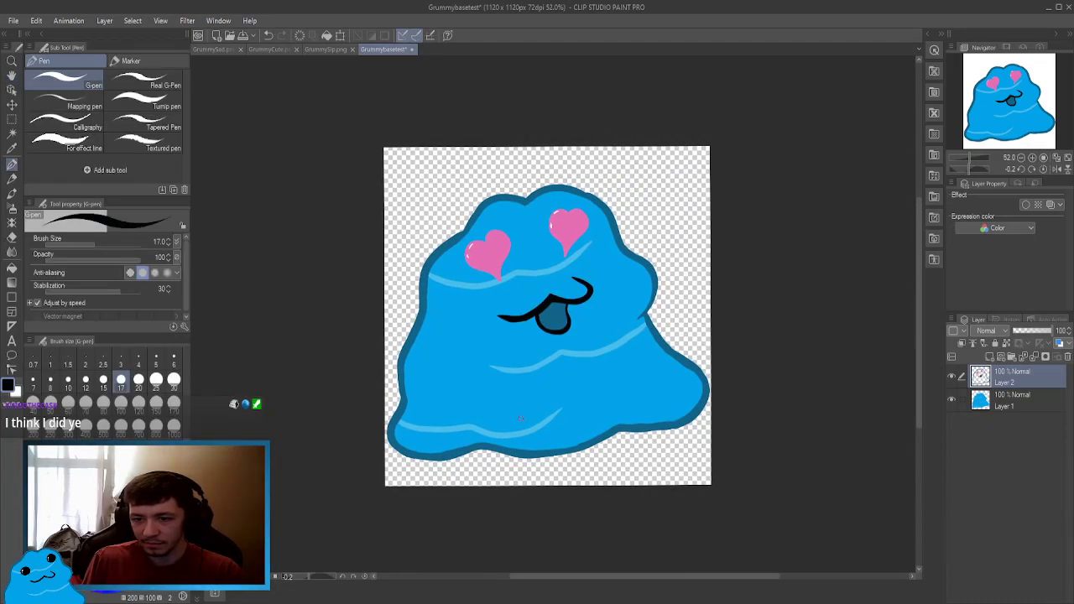
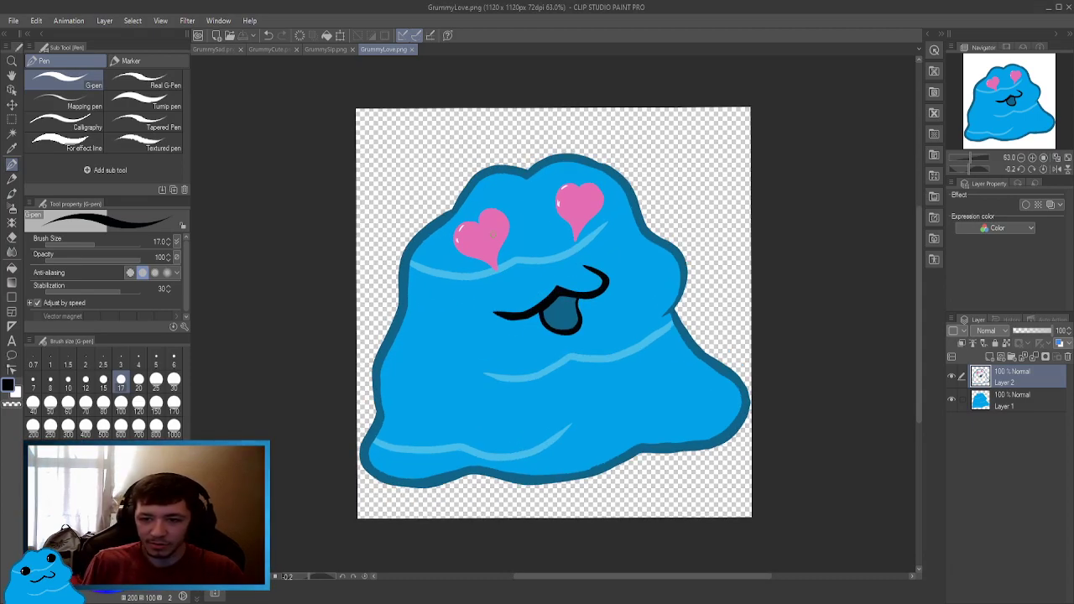
pyautogui.keyDown('alt'); pyautogui.click(498, 228); pyautogui.keyUp('alt')
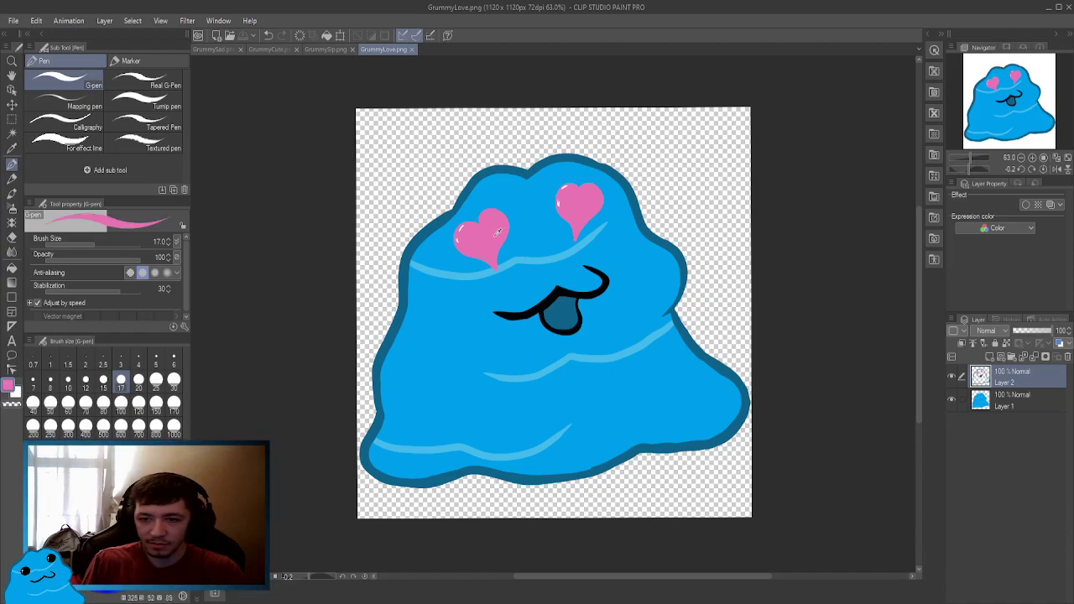
pyautogui.moveTo(439, 315)
pyautogui.mouseDown()
pyautogui.moveTo(440, 332)
pyautogui.moveTo(460, 317)
pyautogui.mouseUp()
pyautogui.moveTo(472, 304); pyautogui.dragTo(467, 320)
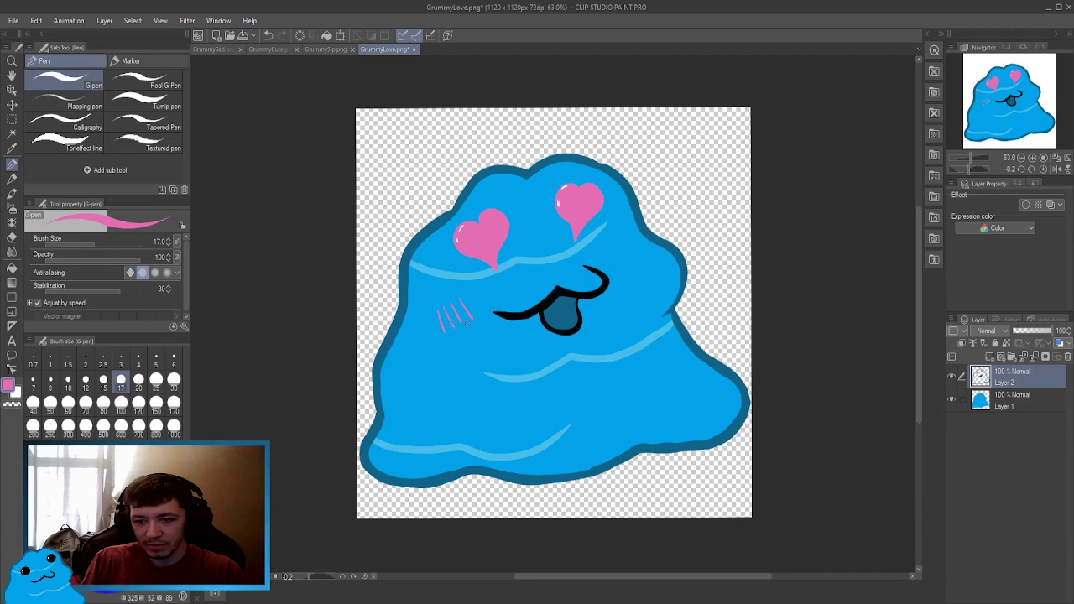
pyautogui.moveTo(631, 257); pyautogui.dragTo(626, 270)
pyautogui.moveTo(638, 254)
pyautogui.mouseDown()
pyautogui.moveTo(633, 267)
pyautogui.moveTo(645, 258)
pyautogui.mouseUp()
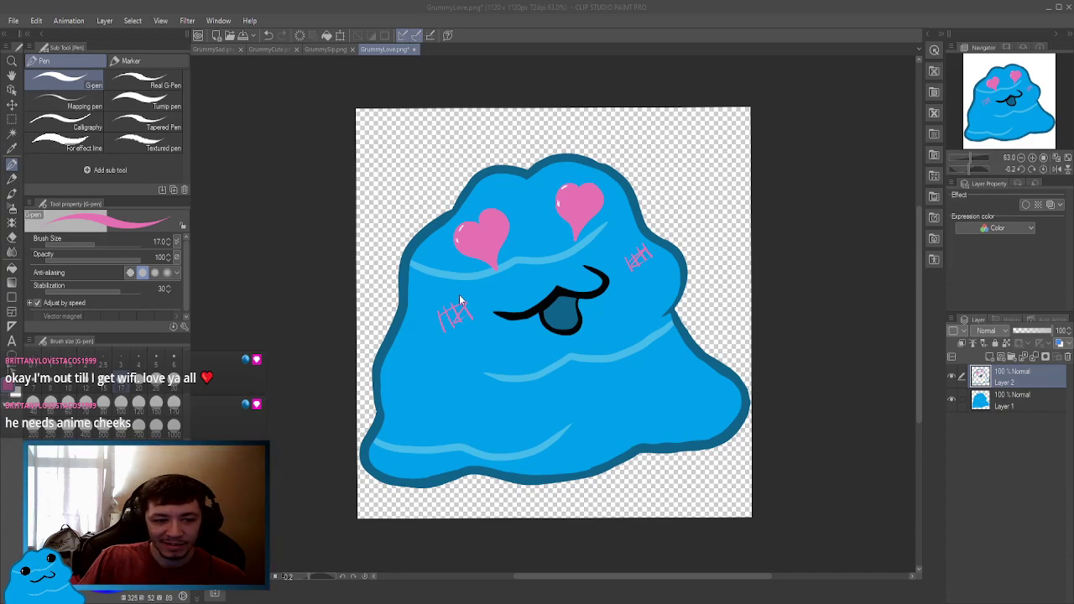
pyautogui.hotkey('ctrl', 's')
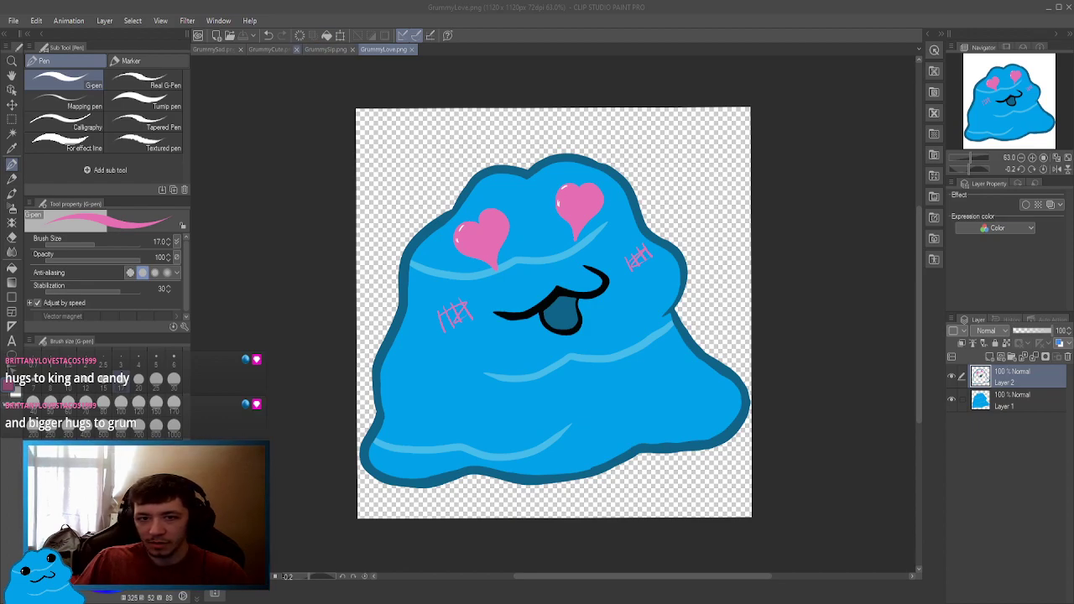
# In GrummyCute.png, outline a smaller shape inside the black mouth in the body outline's dark blue with the G-pen at size 17 and fill it.
pyautogui.click(271, 49)
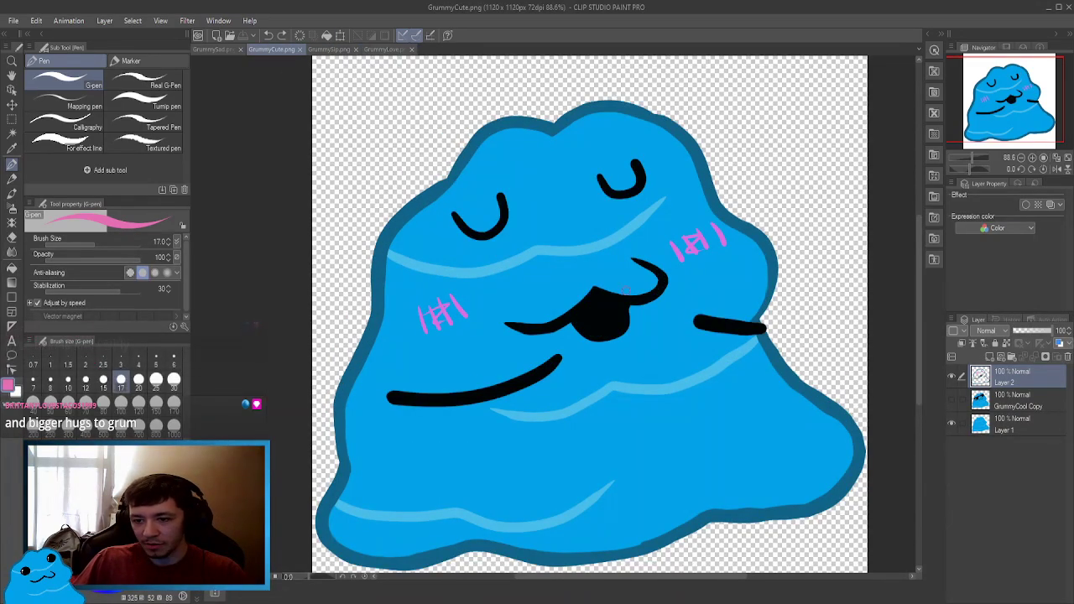
pyautogui.scroll(1, 630, 329)
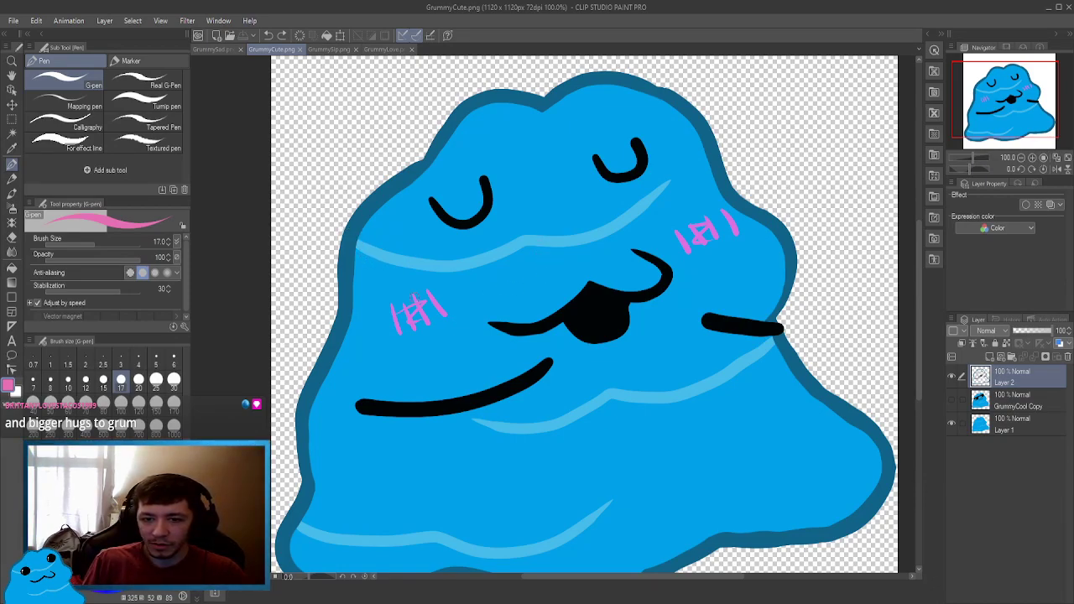
pyautogui.keyDown('alt'); pyautogui.click(342, 273); pyautogui.keyUp('alt')
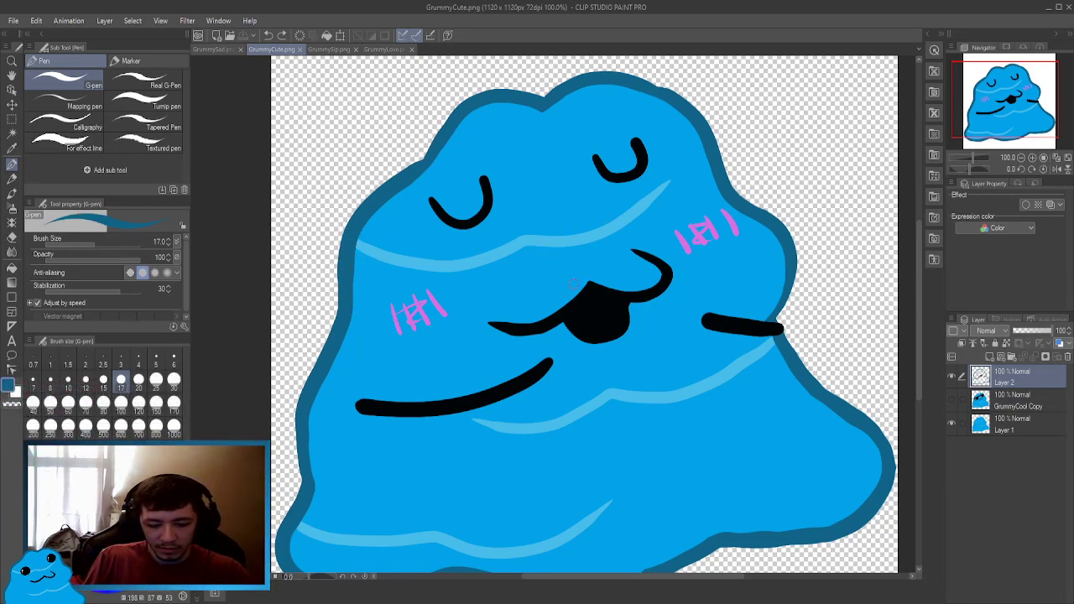
pyautogui.moveTo(599, 307); pyautogui.dragTo(641, 308)
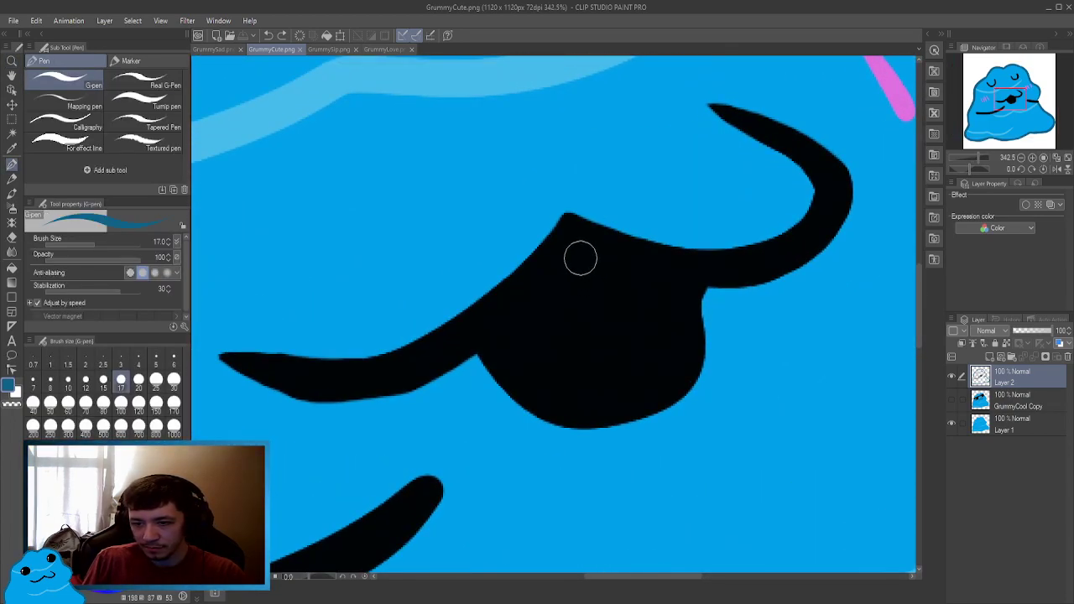
pyautogui.moveTo(580, 254)
pyautogui.mouseDown()
pyautogui.moveTo(548, 302)
pyautogui.moveTo(499, 343)
pyautogui.mouseUp()
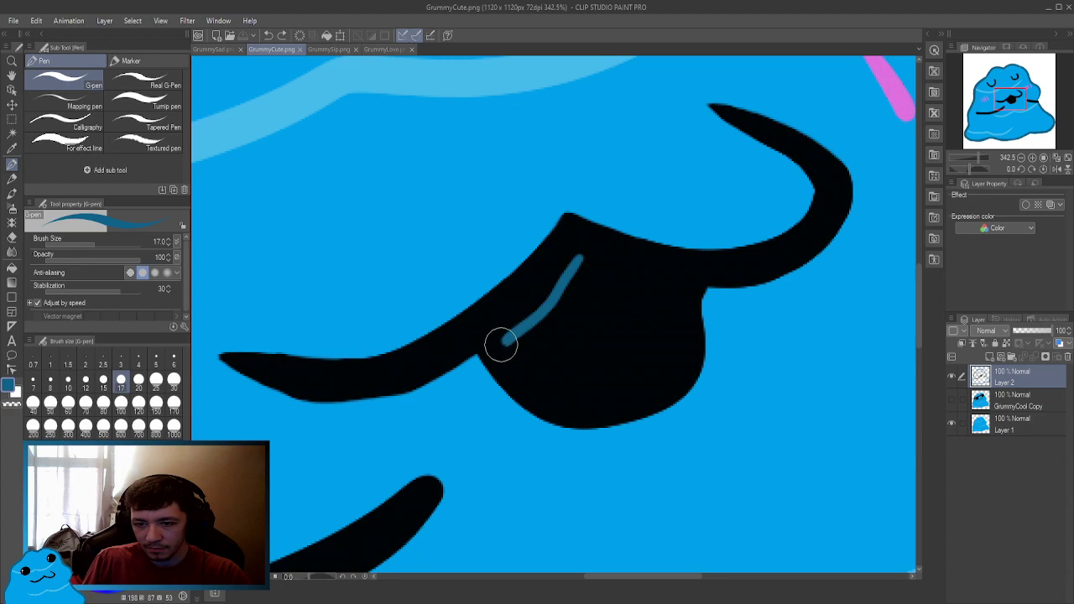
pyautogui.moveTo(580, 256)
pyautogui.mouseDown()
pyautogui.moveTo(681, 292)
pyautogui.moveTo(681, 347)
pyautogui.moveTo(659, 376)
pyautogui.moveTo(616, 401)
pyautogui.moveTo(568, 398)
pyautogui.moveTo(526, 380)
pyautogui.moveTo(501, 341)
pyautogui.mouseUp()
pyautogui.press('g')
pyautogui.click(637, 342)
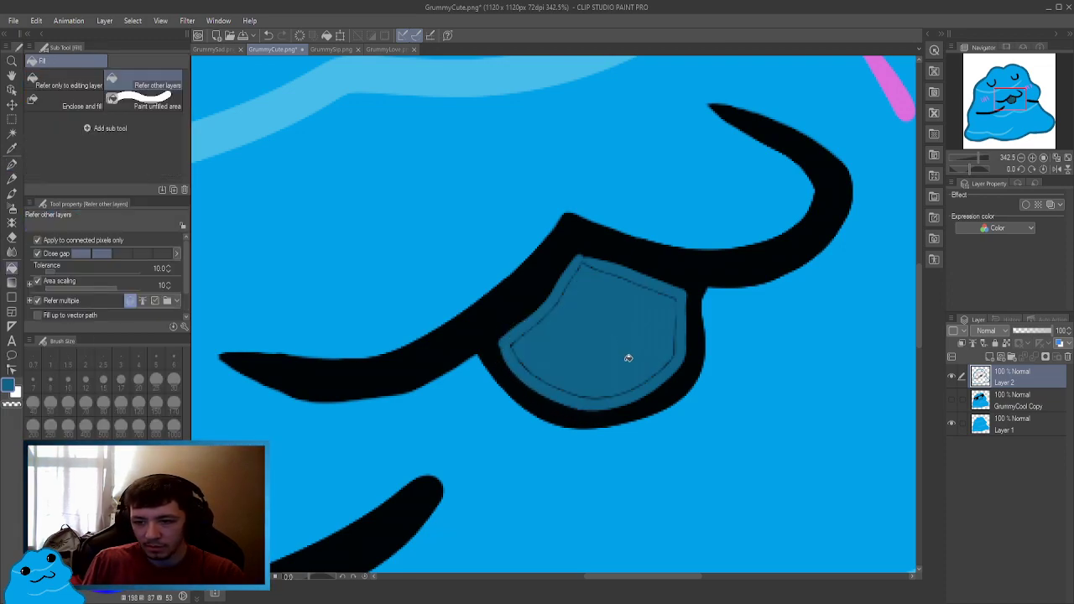
# Paint over the thin dark gaps inside the mouth's dark blue interior with the G-pen at size 17.
pyautogui.press('p')
pyautogui.moveTo(584, 267); pyautogui.dragTo(502, 351)
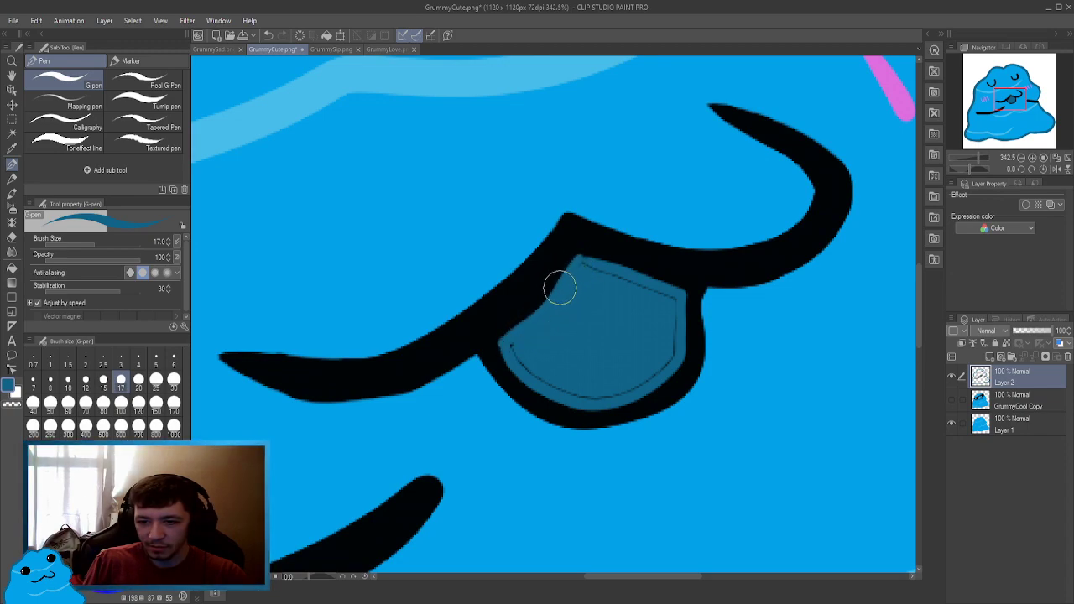
pyautogui.moveTo(559, 289)
pyautogui.mouseDown()
pyautogui.moveTo(563, 277)
pyautogui.moveTo(516, 346)
pyautogui.mouseUp()
pyautogui.moveTo(517, 359)
pyautogui.mouseDown()
pyautogui.moveTo(600, 403)
pyautogui.moveTo(633, 392)
pyautogui.moveTo(571, 395)
pyautogui.moveTo(667, 344)
pyautogui.moveTo(661, 370)
pyautogui.moveTo(636, 385)
pyautogui.moveTo(676, 345)
pyautogui.moveTo(675, 303)
pyautogui.moveTo(582, 261)
pyautogui.moveTo(587, 311)
pyautogui.mouseUp()
# Sample the eyes' black and erase both closed eyes with the Rough eraser at size 100.
pyautogui.scroll(-6, 587, 311)
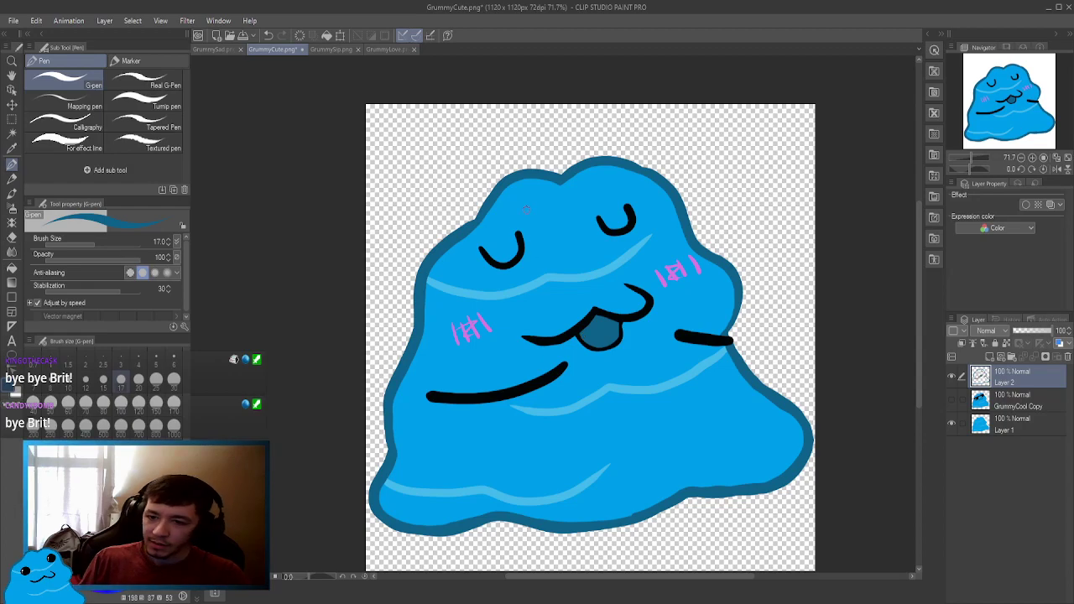
pyautogui.keyDown('alt'); pyautogui.click(519, 239); pyautogui.keyUp('alt')
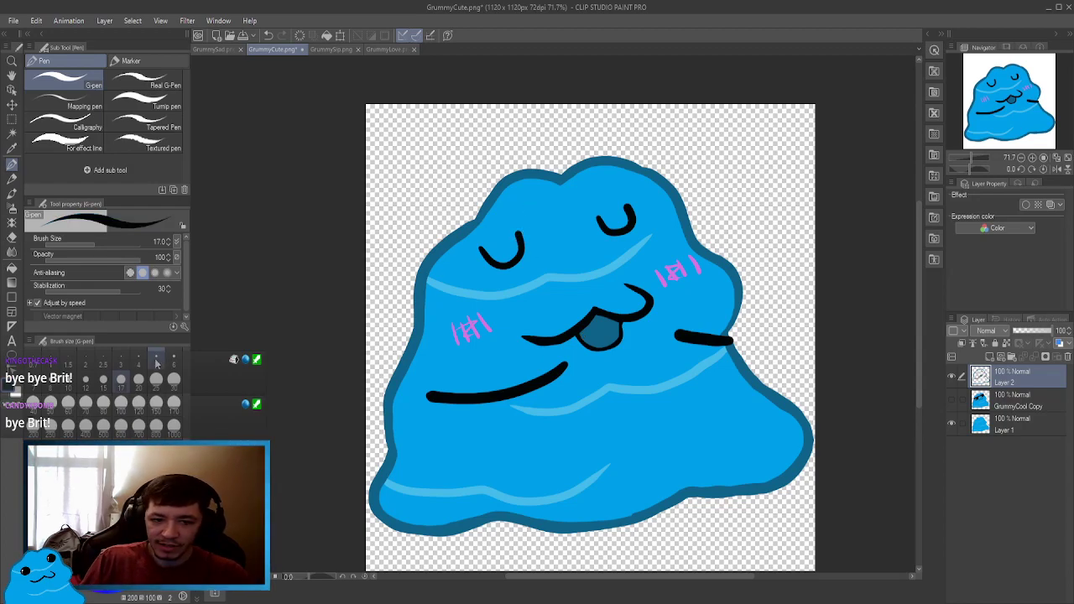
pyautogui.press('e')
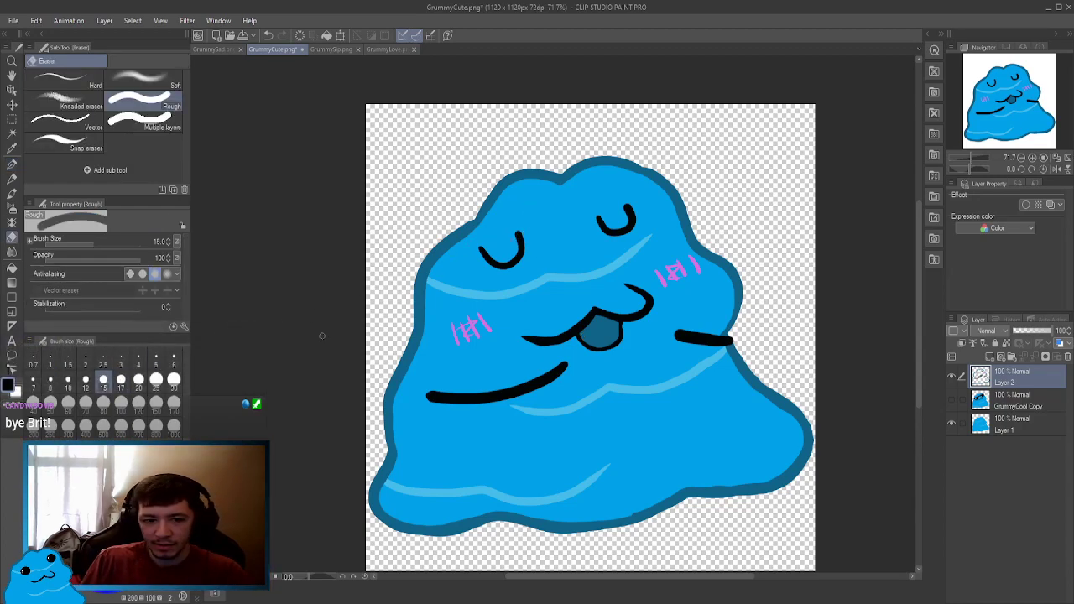
pyautogui.click(121, 402)
pyautogui.moveTo(521, 235)
pyautogui.mouseDown()
pyautogui.moveTo(513, 258)
pyautogui.moveTo(481, 256)
pyautogui.mouseUp()
pyautogui.moveTo(631, 210); pyautogui.dragTo(598, 227)
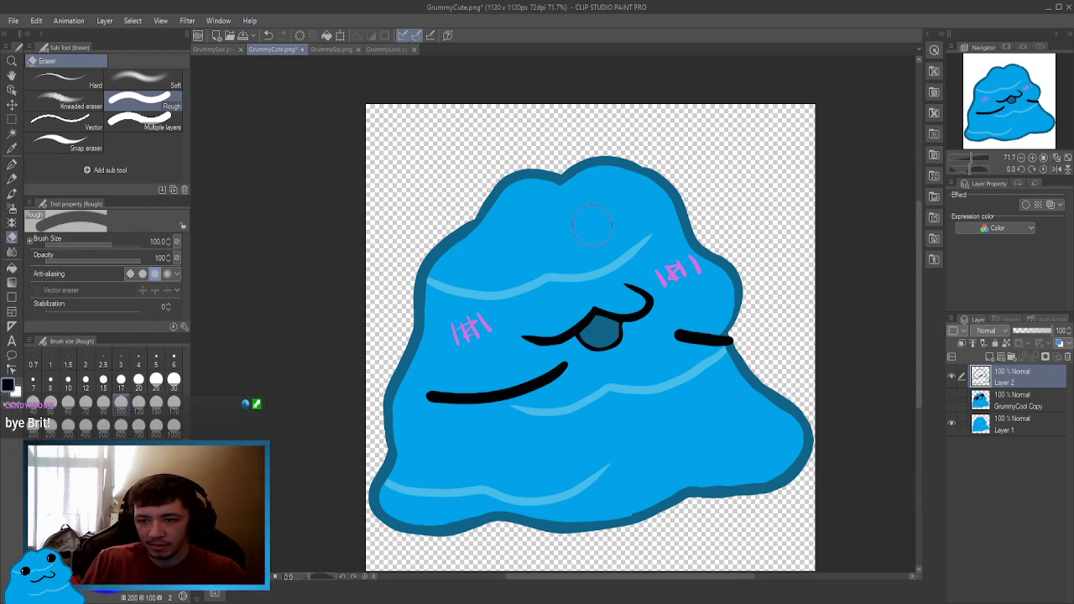
# Try a curved closed left eye in black with the G-pen at size 30 and undo it.
pyautogui.press('p')
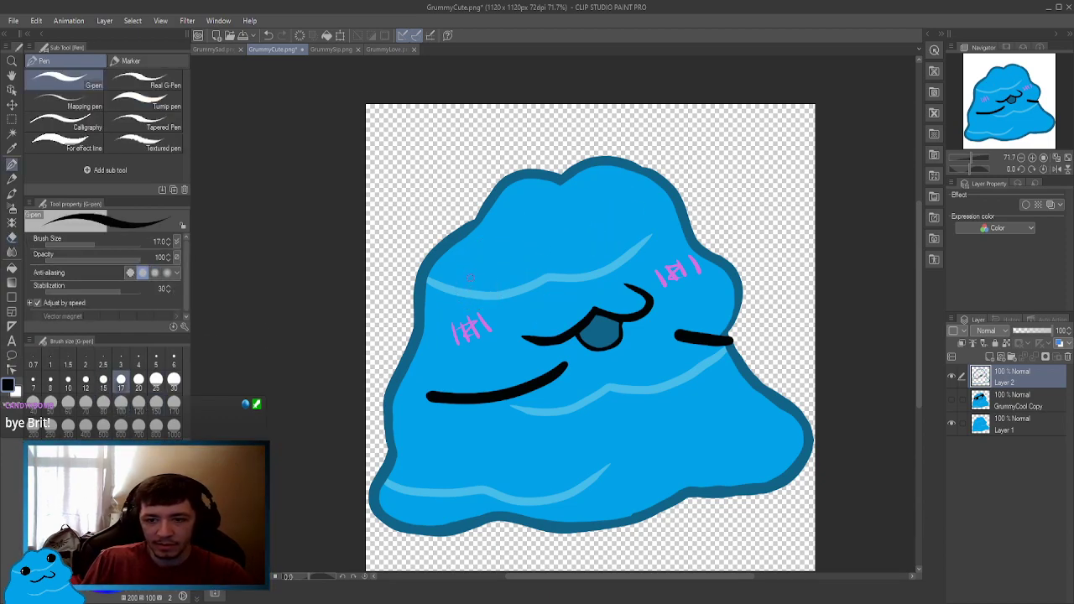
pyautogui.click(173, 379)
pyautogui.moveTo(482, 241)
pyautogui.mouseDown()
pyautogui.moveTo(490, 255)
pyautogui.moveTo(527, 261)
pyautogui.moveTo(530, 236)
pyautogui.mouseUp()
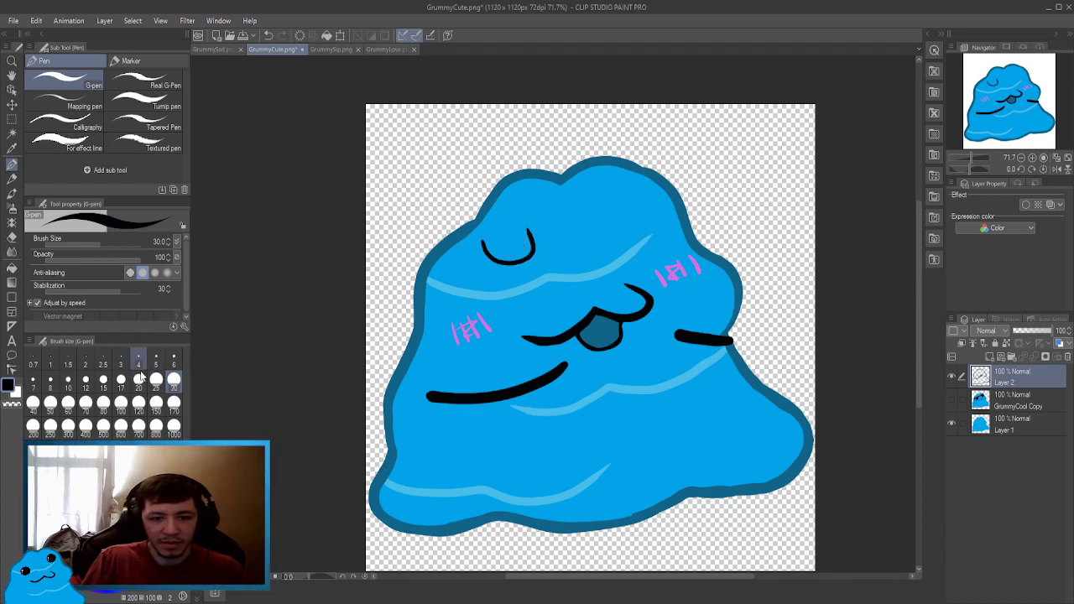
pyautogui.hotkey('ctrl', 'z')
# Draw two thick U-shaped closed eyes in black with the G-pen at size 70 and save the file.
pyautogui.click(86, 402)
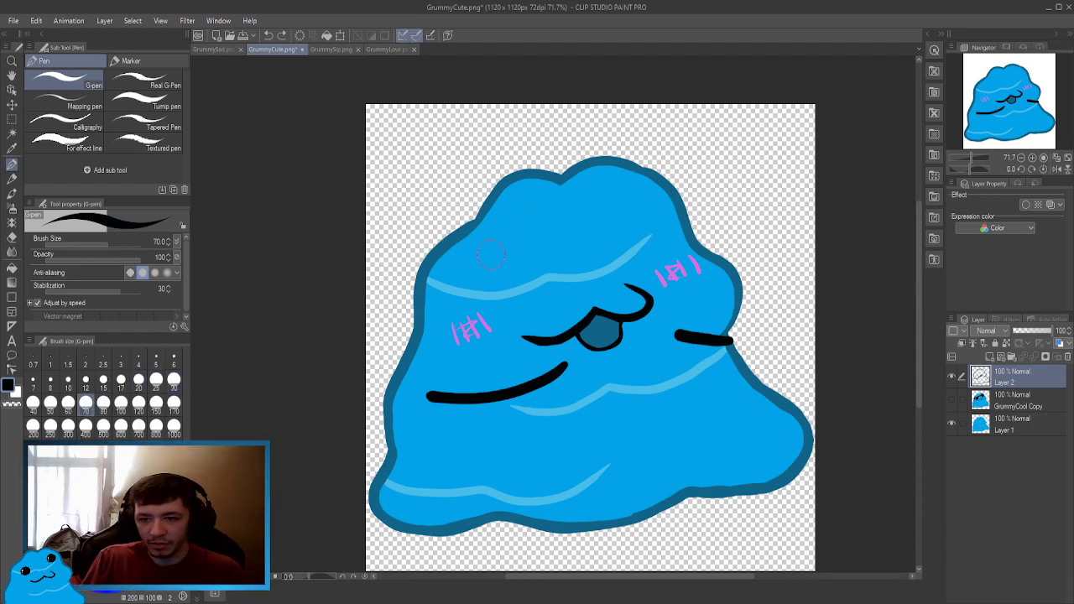
pyautogui.moveTo(481, 242)
pyautogui.mouseDown()
pyautogui.moveTo(501, 260)
pyautogui.moveTo(528, 256)
pyautogui.moveTo(527, 218)
pyautogui.mouseUp()
pyautogui.moveTo(590, 207)
pyautogui.mouseDown()
pyautogui.moveTo(598, 223)
pyautogui.moveTo(628, 228)
pyautogui.moveTo(626, 189)
pyautogui.mouseUp()
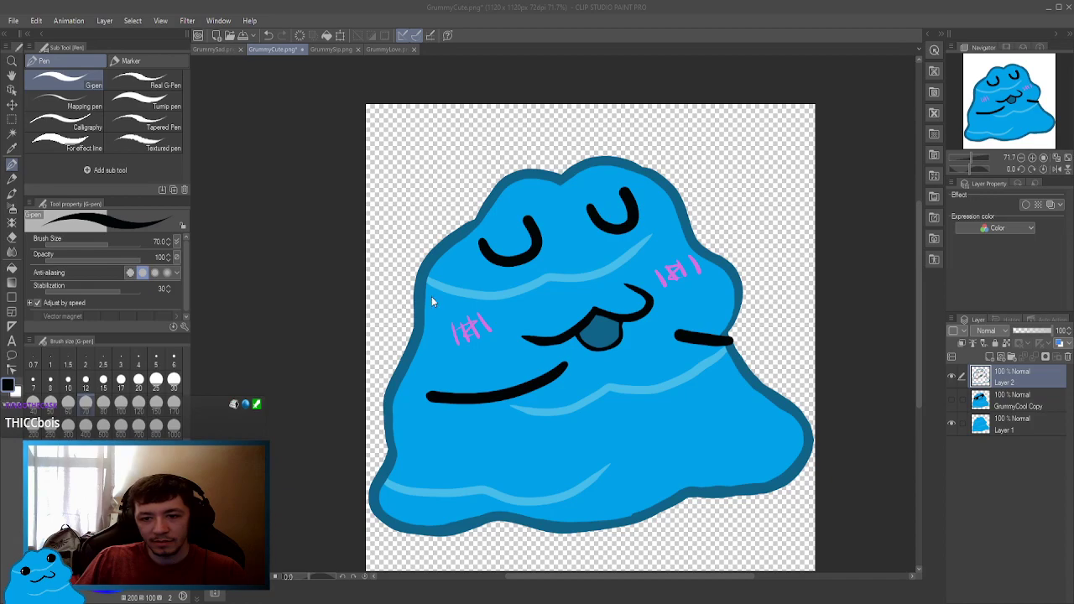
pyautogui.hotkey('ctrl', 's')
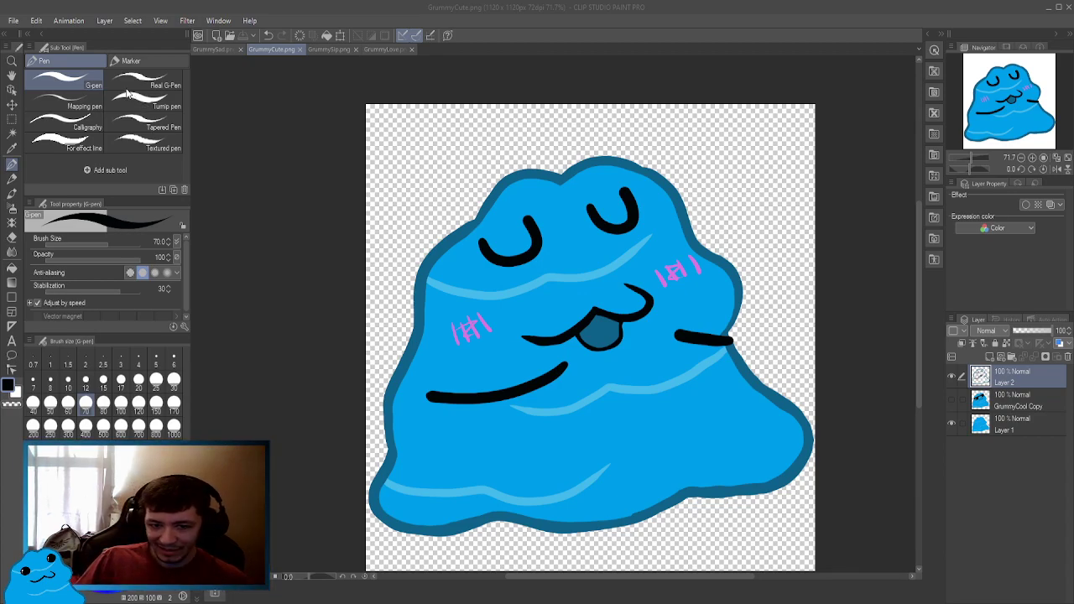
# Open cherrygrumonmushroom.jpg and sample the green of the character's body as the drawing color.
pyautogui.press('Return')
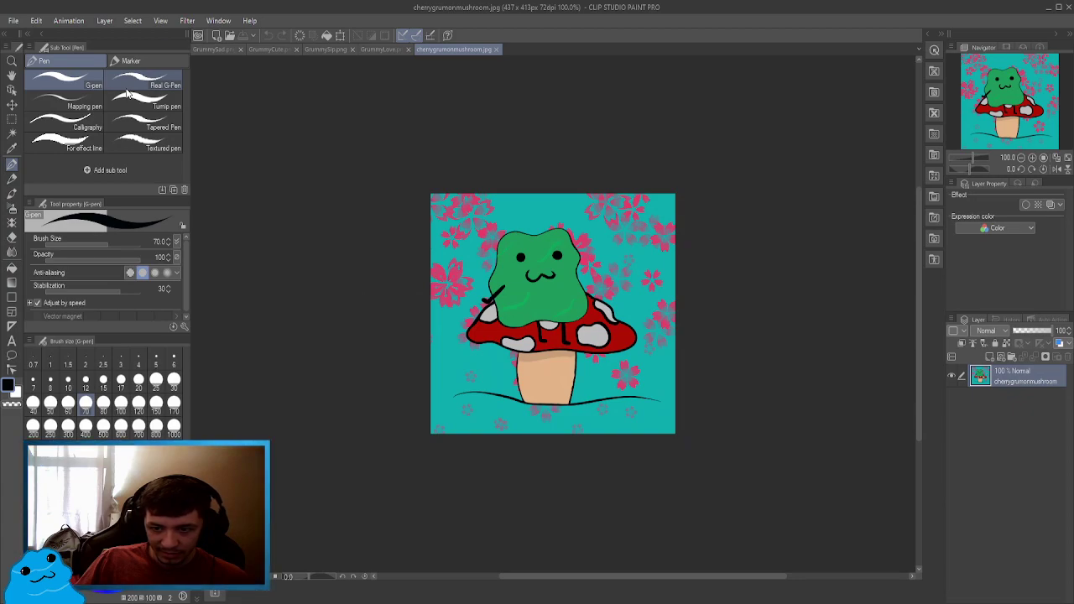
pyautogui.scroll(5, 542, 286)
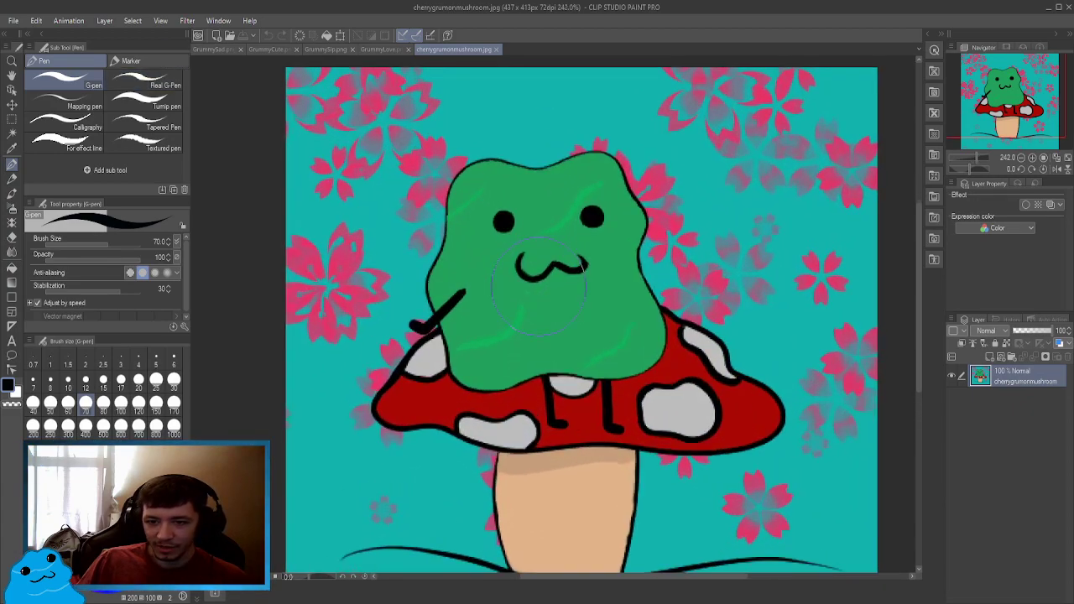
pyautogui.scroll(-2, 540, 289)
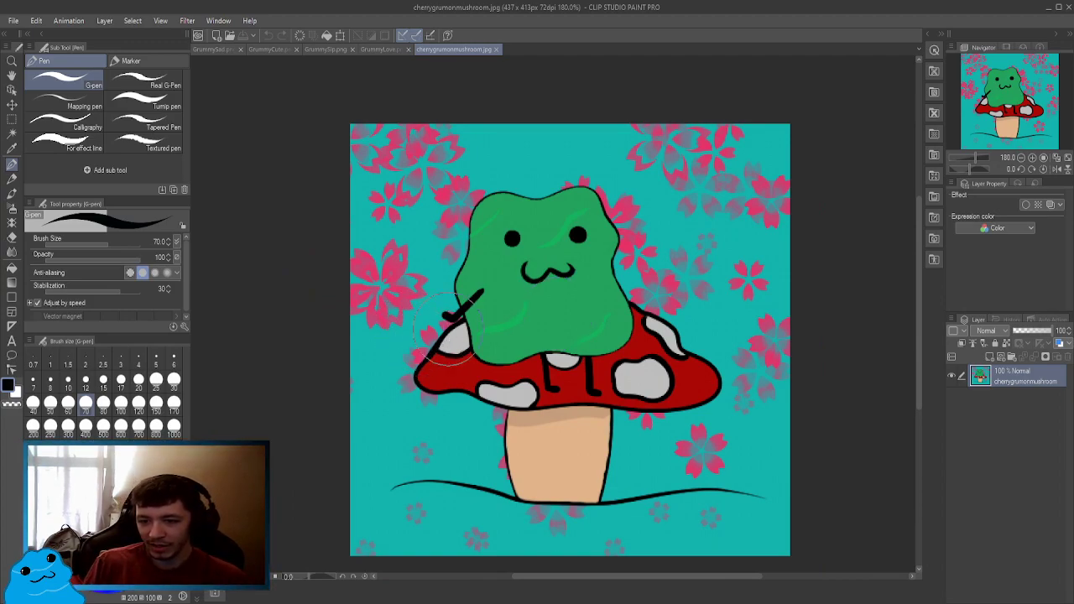
pyautogui.keyDown('alt'); pyautogui.click(561, 311); pyautogui.keyUp('alt')
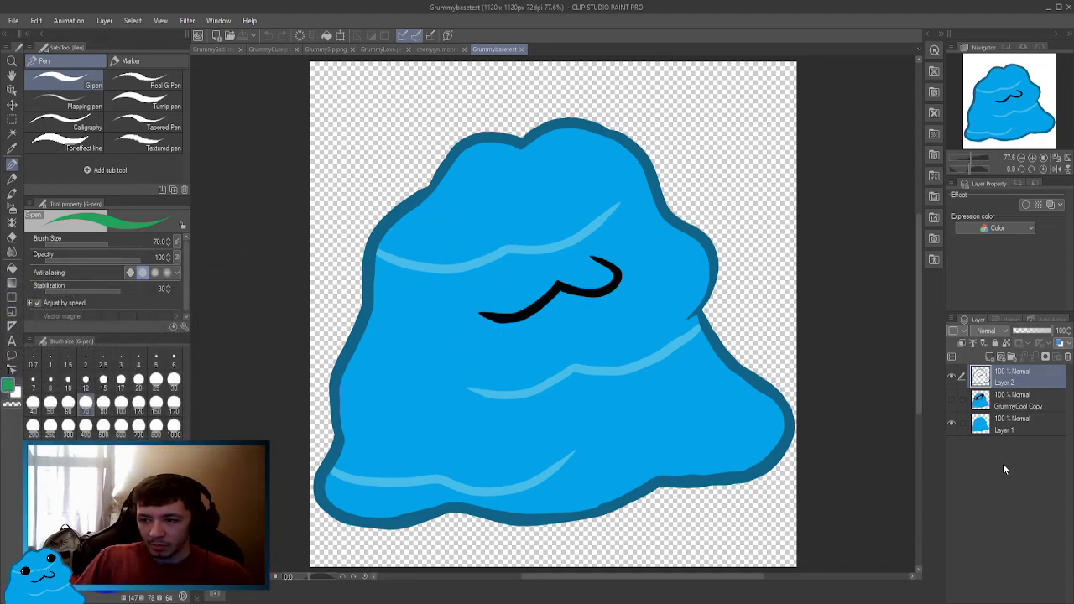
# In Grummybasetest, remove the hidden GrummyCool Copy layer by merging it into Layer 1, and save the file.
pyautogui.click(1022, 403)
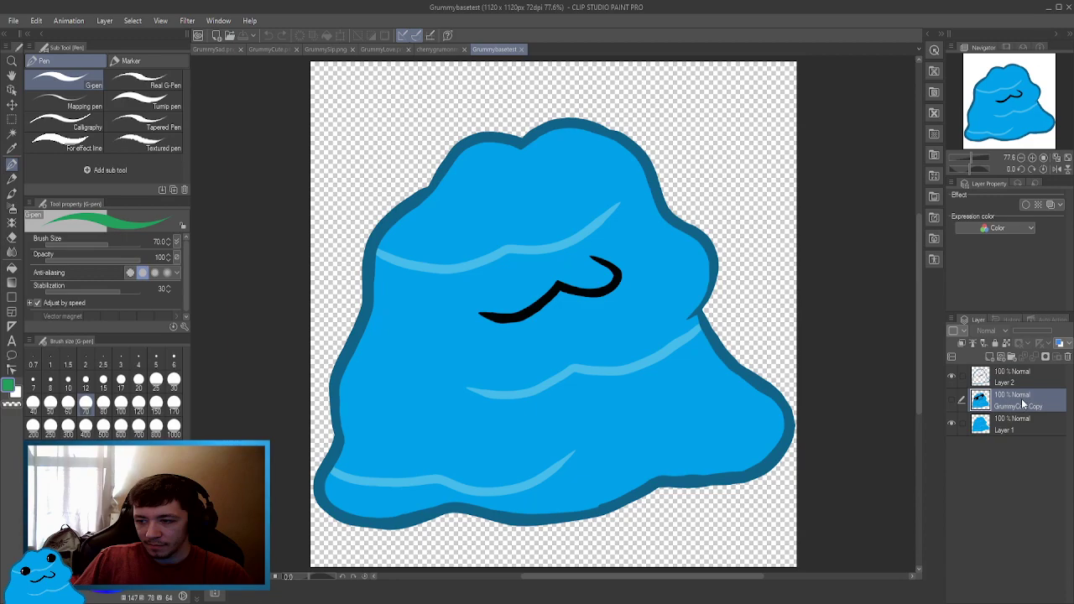
pyautogui.hotkey('ctrl', 'e')
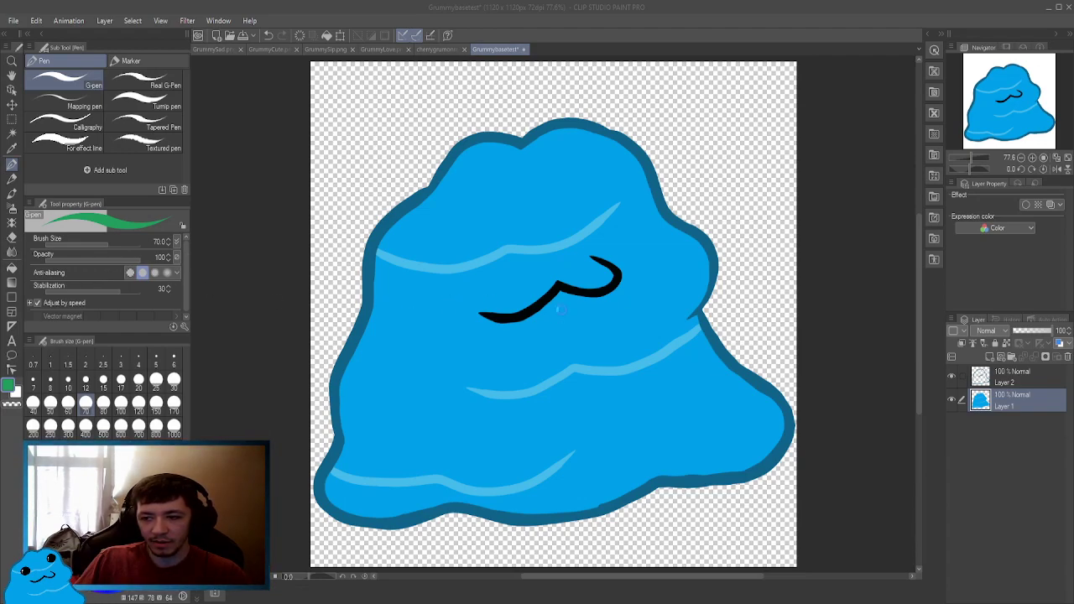
pyautogui.hotkey('ctrl', 's')
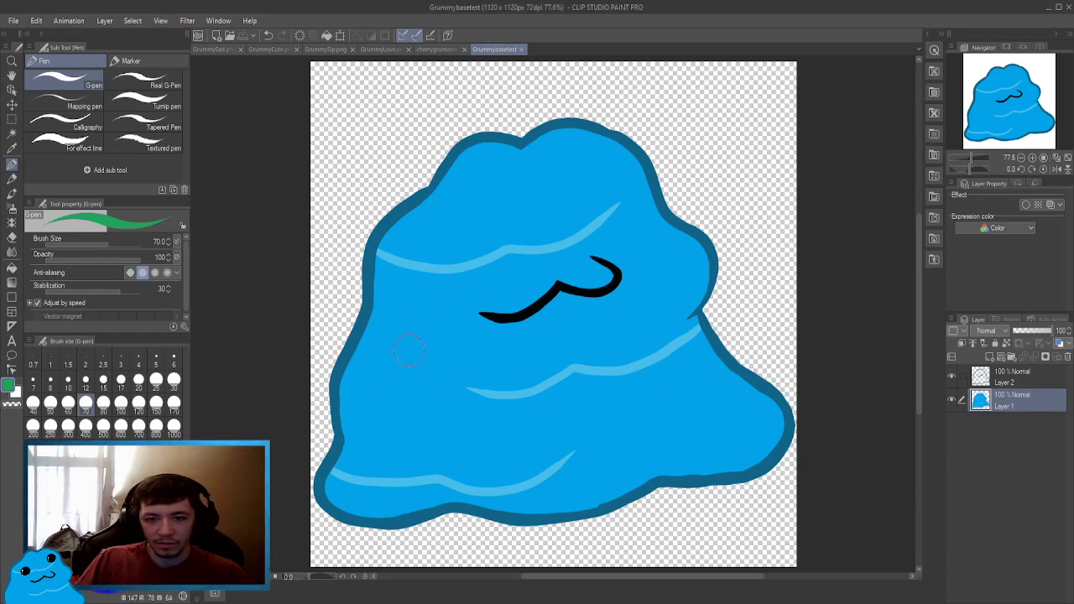
# Fill the character's blue body on Layer 1 with the sampled green.
pyautogui.click(409, 351)
pyautogui.press('g')
pyautogui.press('g')
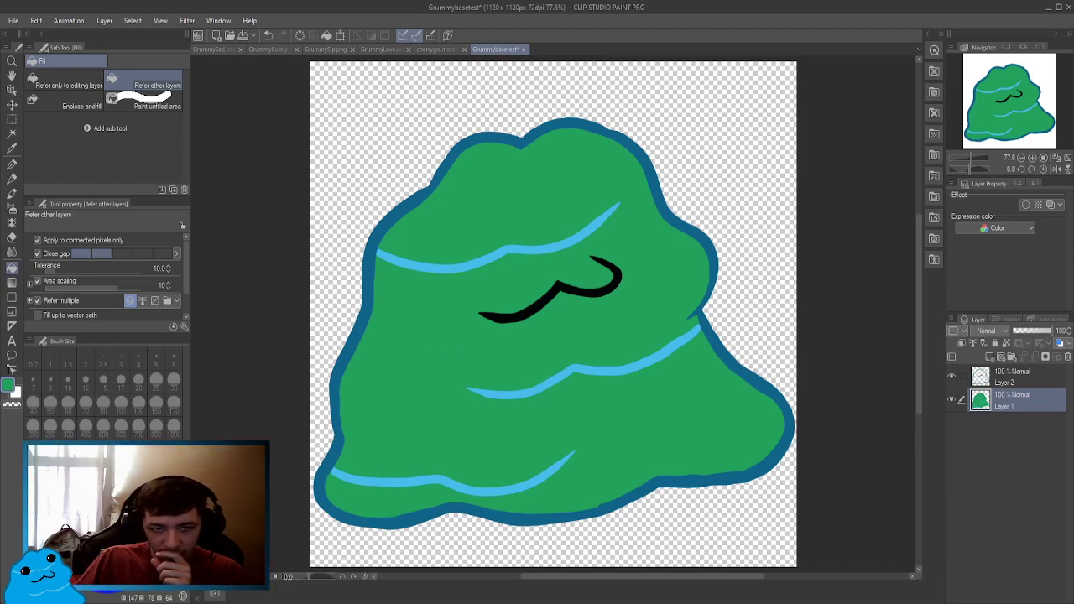
# Sample the lighter green body highlight from cherrygrumonmushroom.jpg and fill the three light blue fold lines on the Grummybasetest character with it.
pyautogui.click(430, 52)
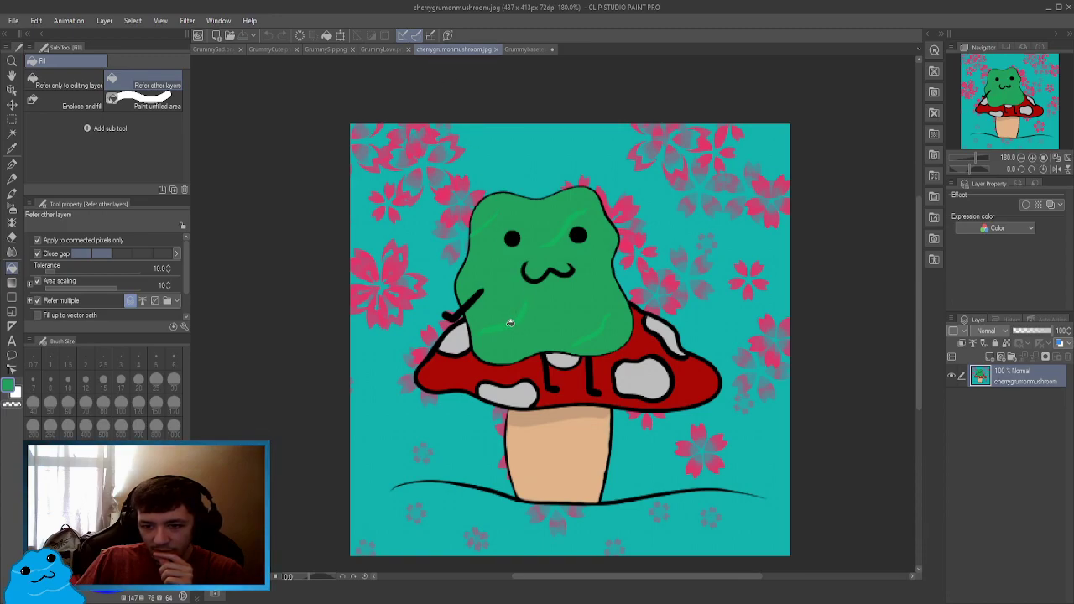
pyautogui.click(522, 50)
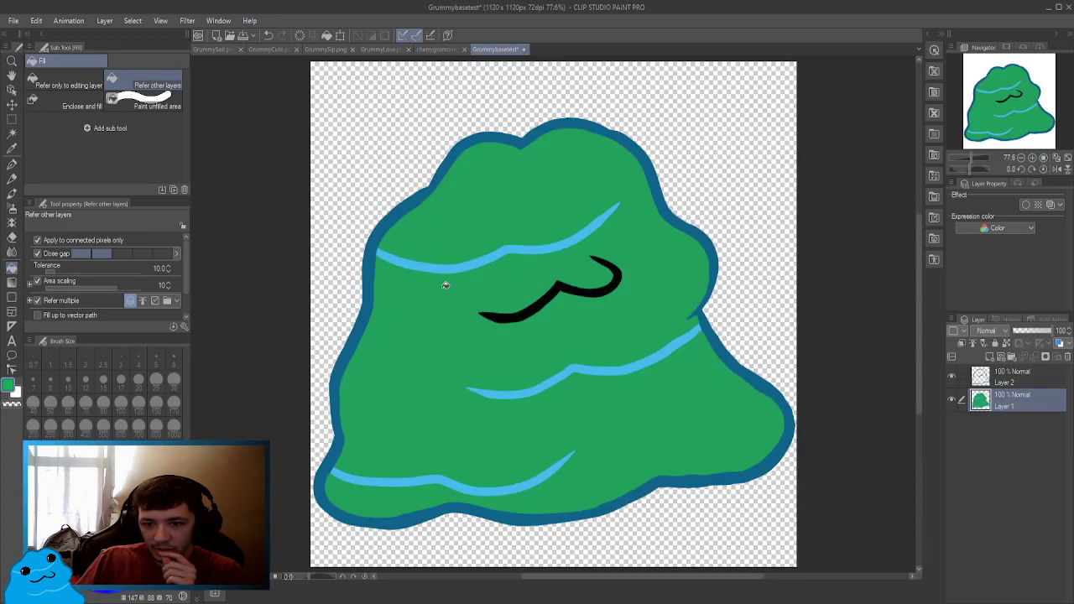
pyautogui.click(456, 265)
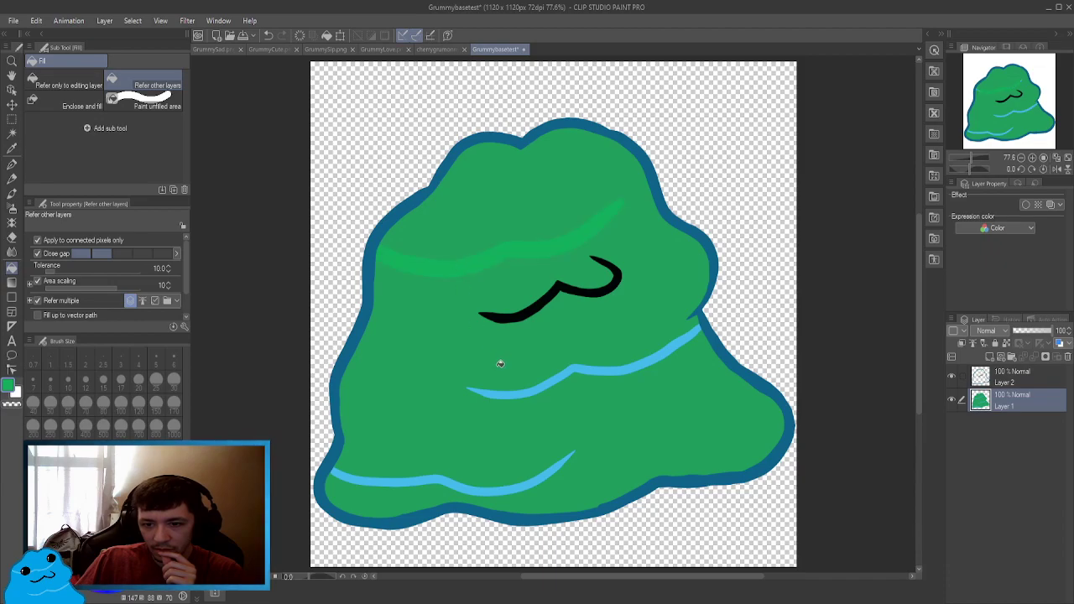
pyautogui.click(521, 391)
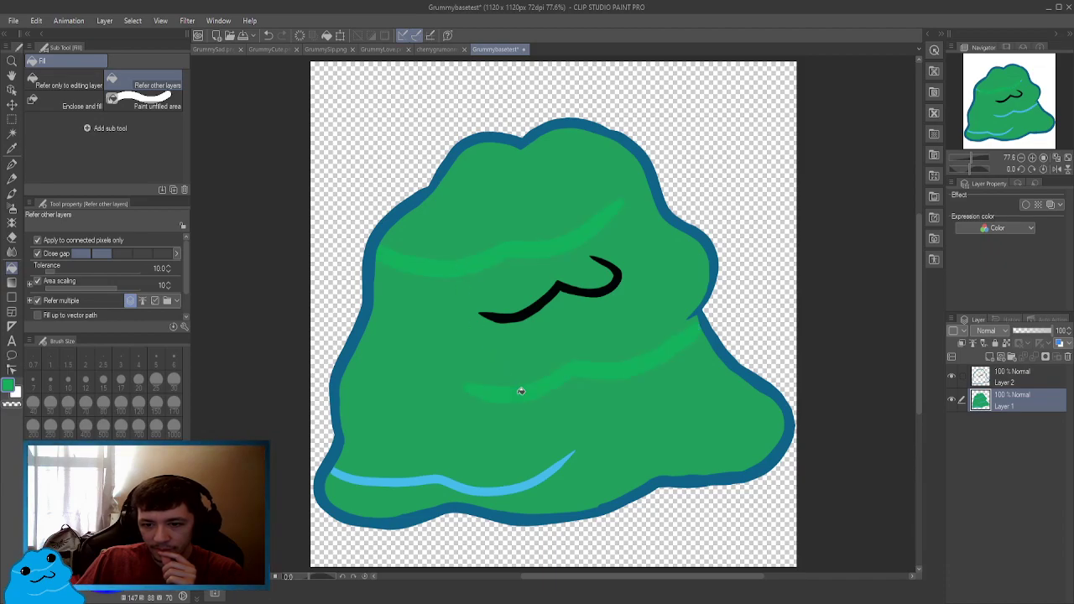
pyautogui.click(448, 481)
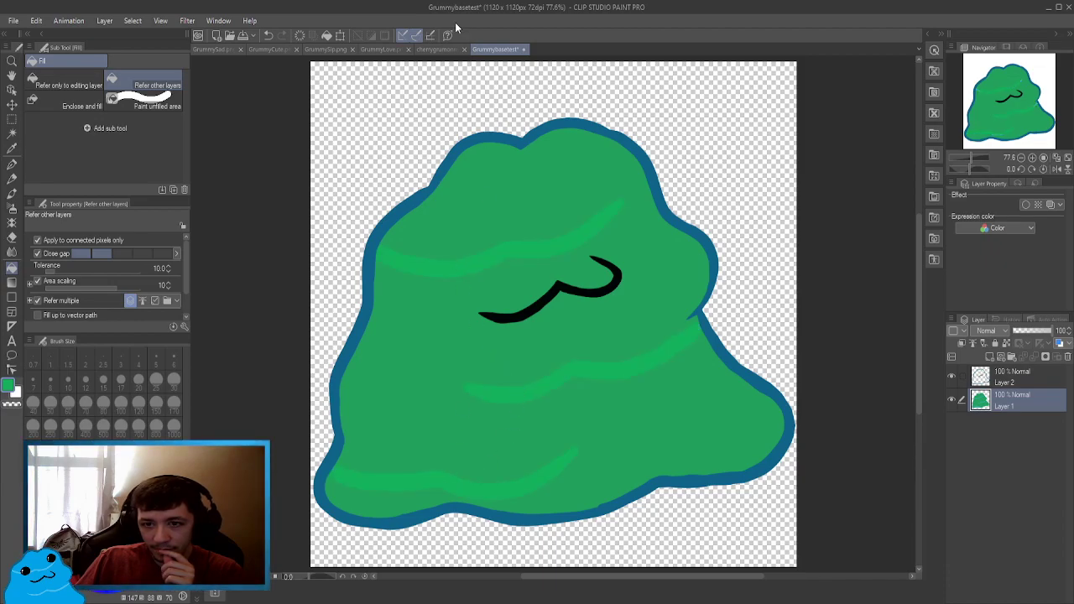
# Fill the character's blue outline on Layer 2 with a green darker than the body.
pyautogui.click(430, 52)
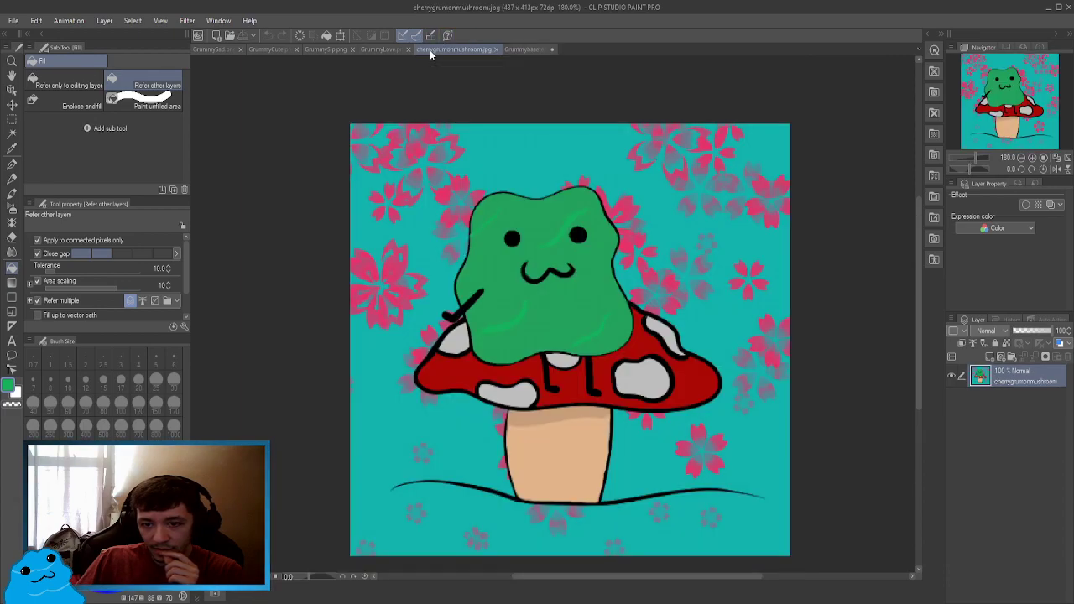
pyautogui.click(519, 52)
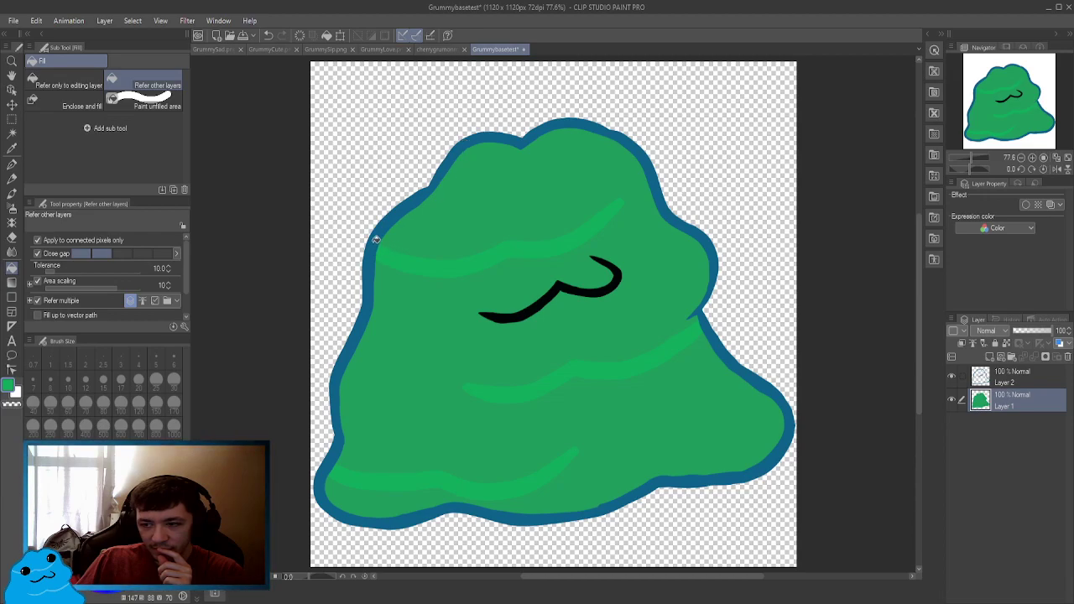
pyautogui.click(1021, 373)
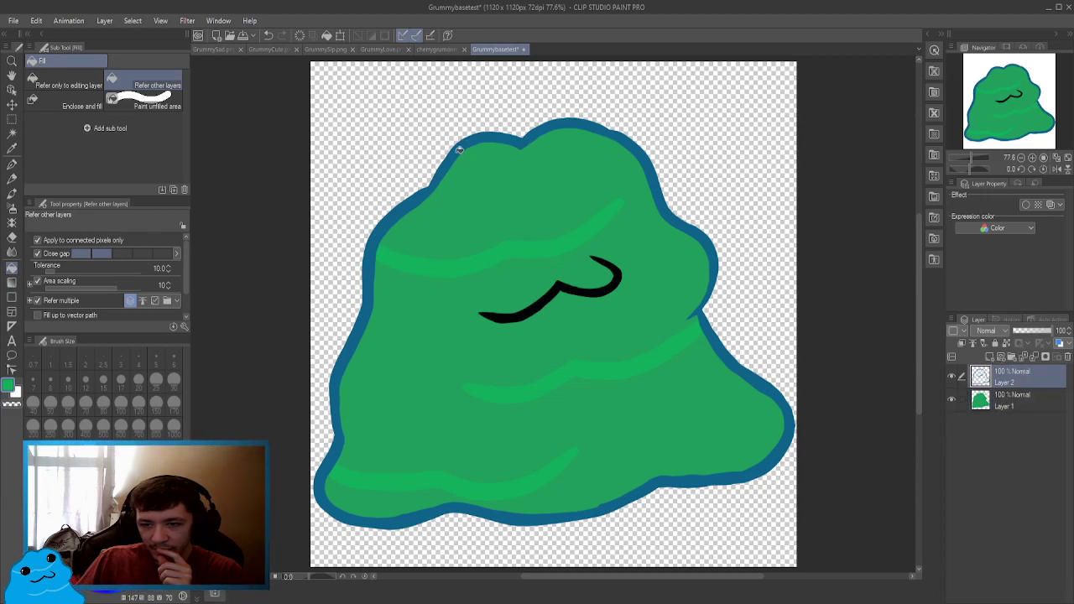
pyautogui.click(417, 196)
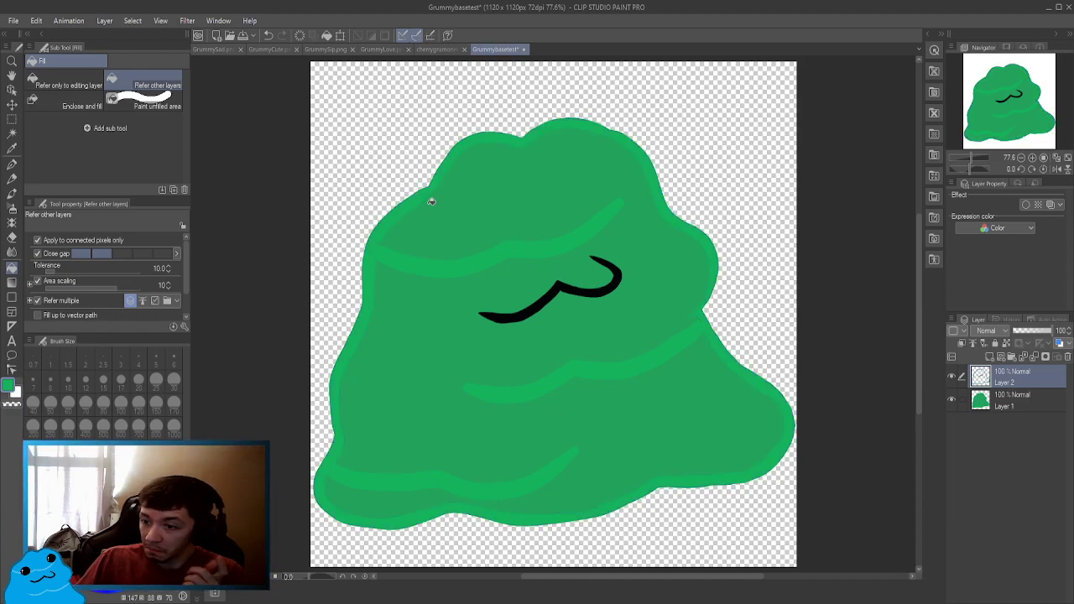
pyautogui.hotkey('ctrl', 'z')
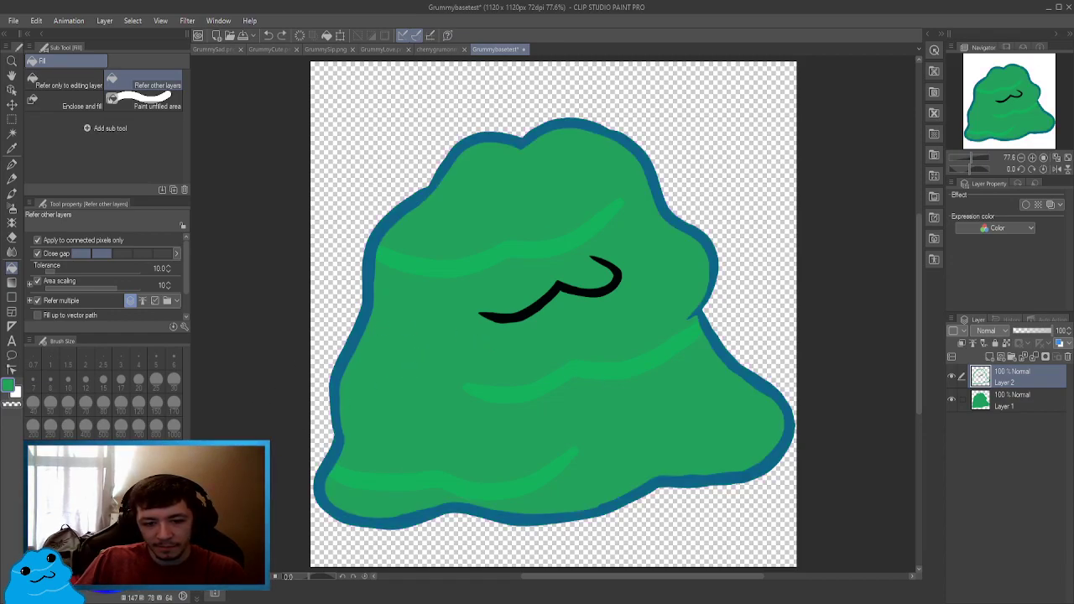
pyautogui.click(371, 307)
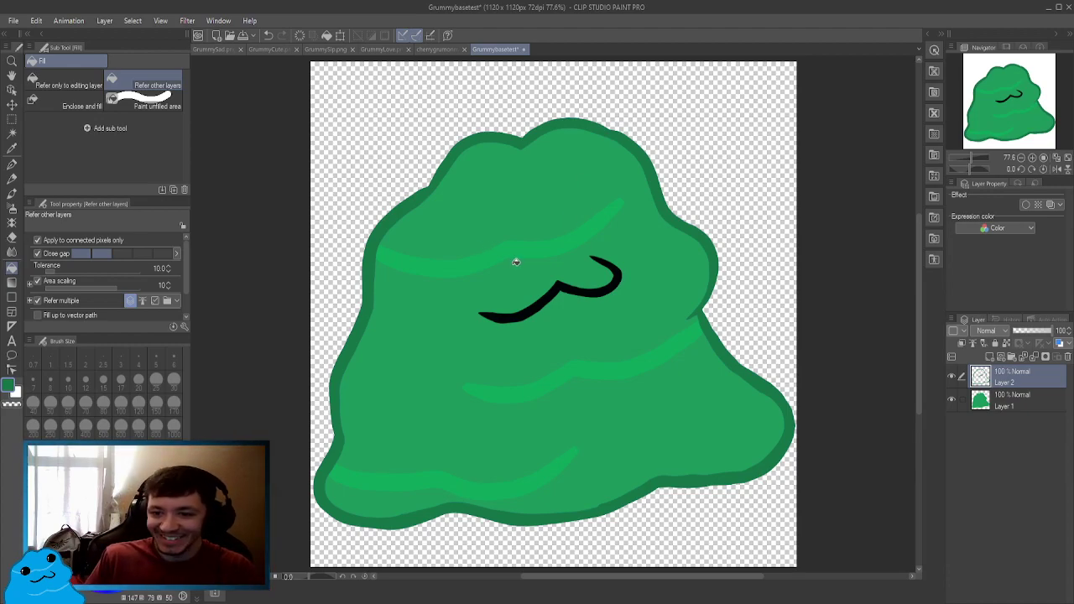
# Draw two solid black oval eyes above the mouth on Layer 2 with the G-pen at brush size 70.
pyautogui.press('p')
pyautogui.press('x')
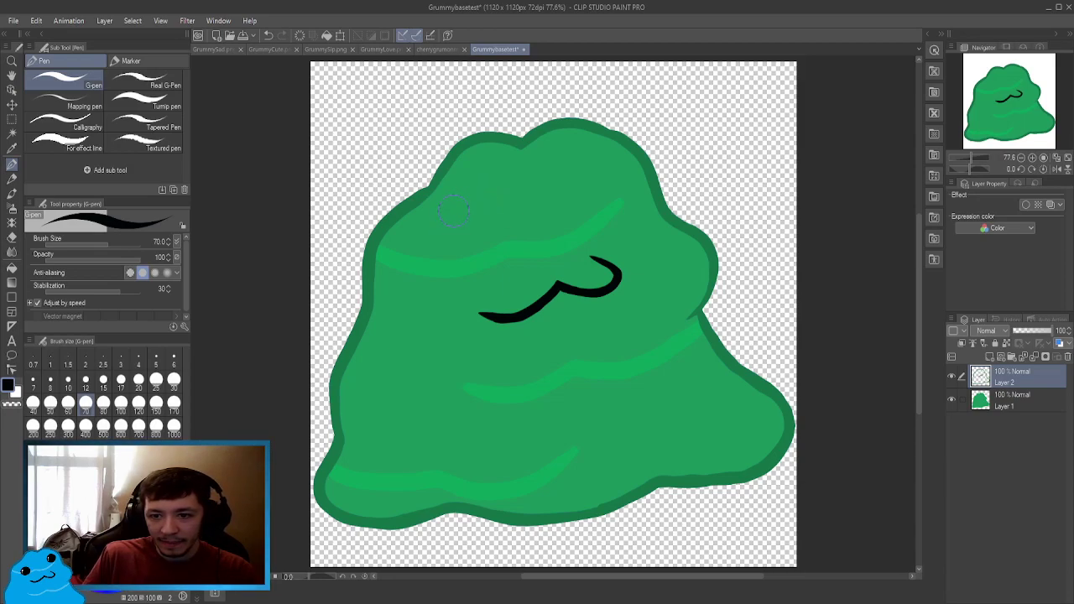
pyautogui.moveTo(463, 195)
pyautogui.mouseDown()
pyautogui.moveTo(439, 220)
pyautogui.moveTo(494, 205)
pyautogui.moveTo(451, 193)
pyautogui.moveTo(461, 194)
pyautogui.mouseUp()
pyautogui.moveTo(592, 158)
pyautogui.mouseDown()
pyautogui.moveTo(593, 192)
pyautogui.moveTo(610, 166)
pyautogui.moveTo(587, 155)
pyautogui.moveTo(568, 166)
pyautogui.moveTo(577, 186)
pyautogui.moveTo(597, 179)
pyautogui.moveTo(595, 162)
pyautogui.moveTo(575, 176)
pyautogui.moveTo(596, 179)
pyautogui.moveTo(585, 170)
pyautogui.moveTo(590, 177)
pyautogui.moveTo(564, 182)
pyautogui.mouseUp()
pyautogui.moveTo(466, 204)
pyautogui.mouseDown()
pyautogui.moveTo(453, 223)
pyautogui.moveTo(469, 204)
pyautogui.moveTo(472, 223)
pyautogui.moveTo(462, 211)
pyautogui.moveTo(453, 222)
pyautogui.mouseUp()
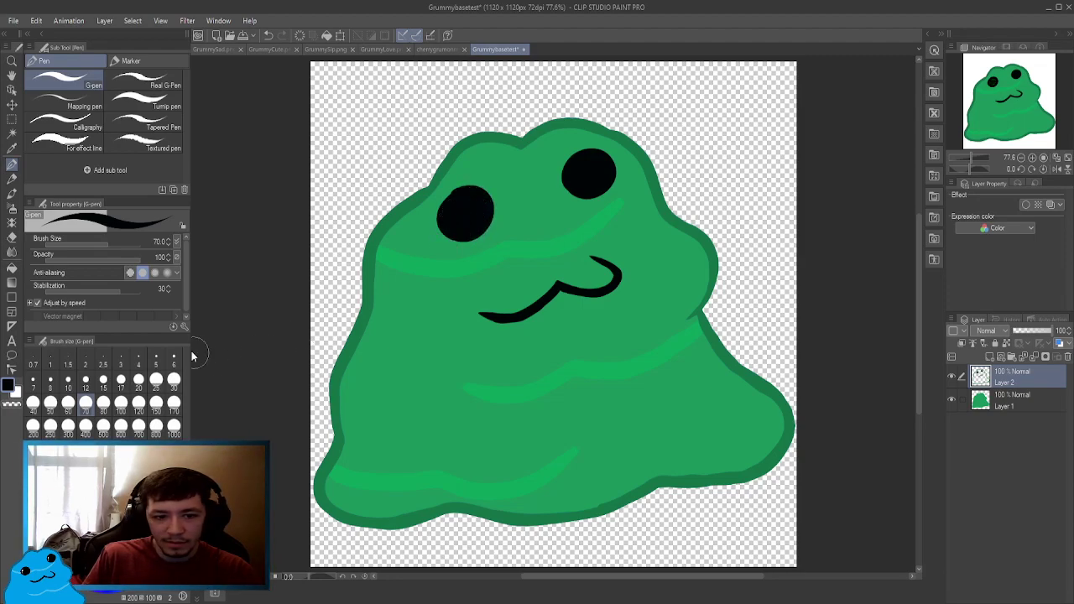
# Add small white highlights near the edge of both black eyes with the G-pen at size 17, undoing the last stray stroke.
pyautogui.click(121, 379)
pyautogui.press('x')
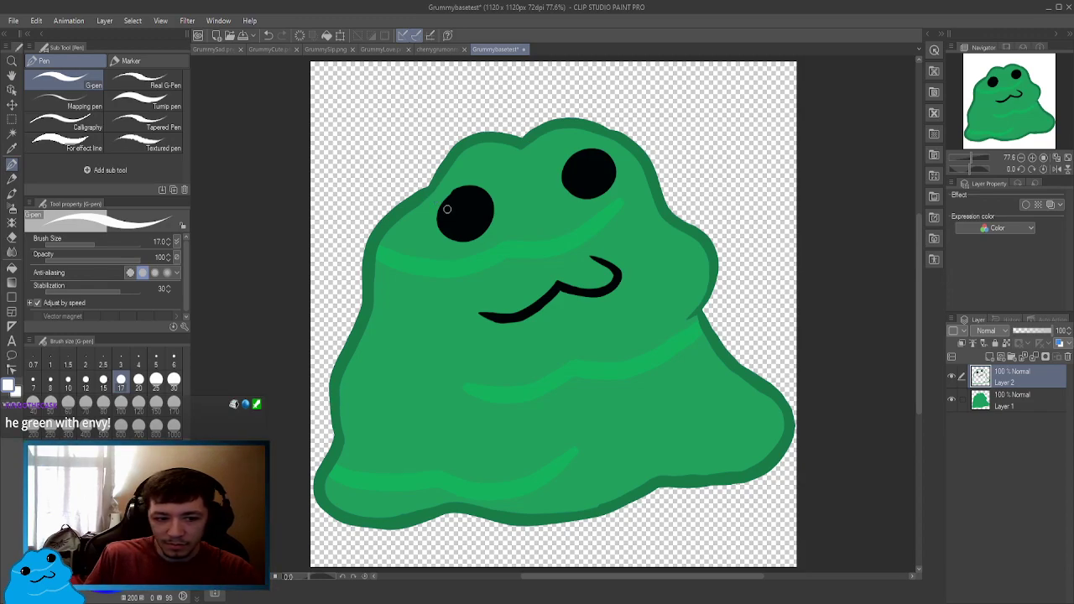
pyautogui.press('p')
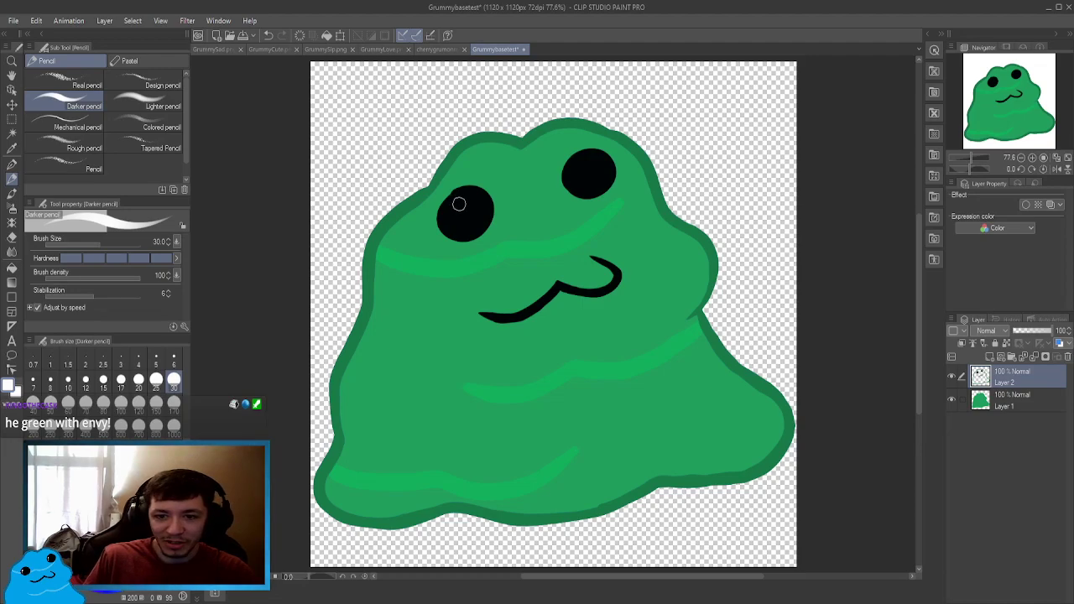
pyautogui.press('p')
pyautogui.press('x')
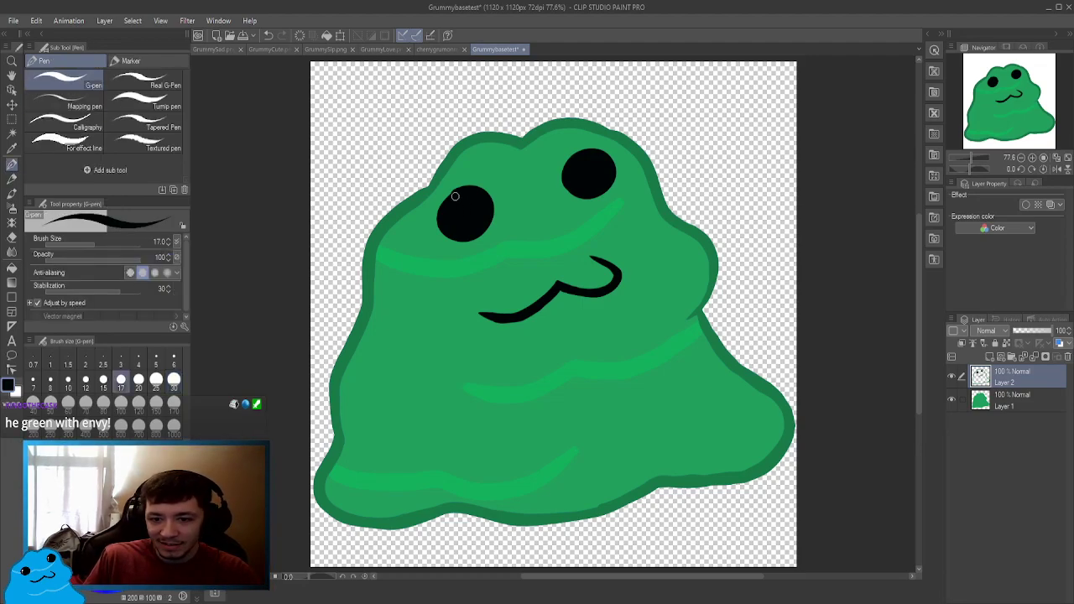
pyautogui.scroll(4, 463, 204)
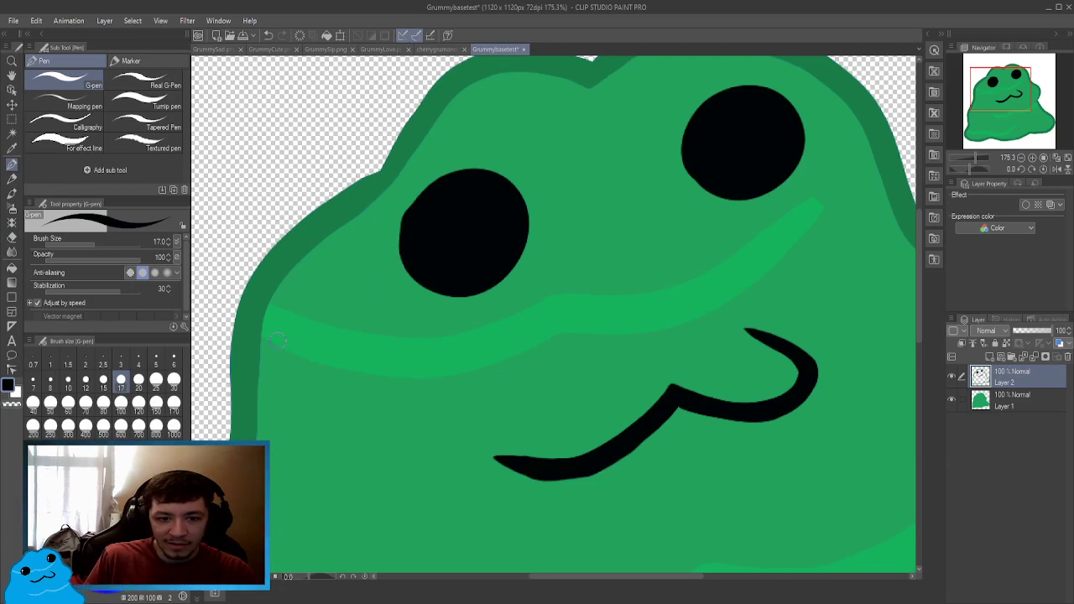
pyautogui.press('x')
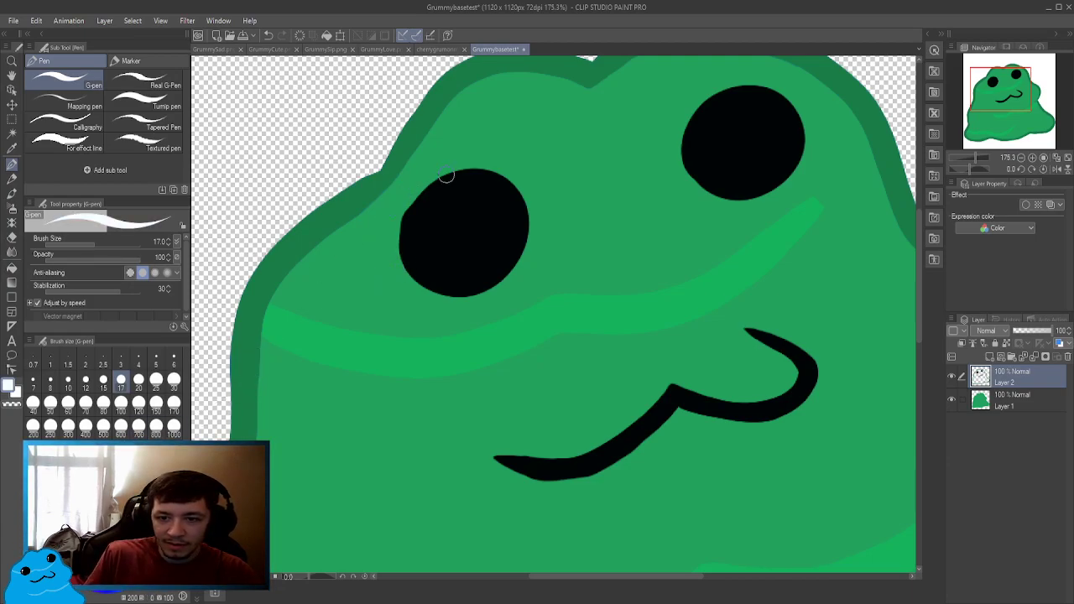
pyautogui.moveTo(431, 200); pyautogui.dragTo(415, 269)
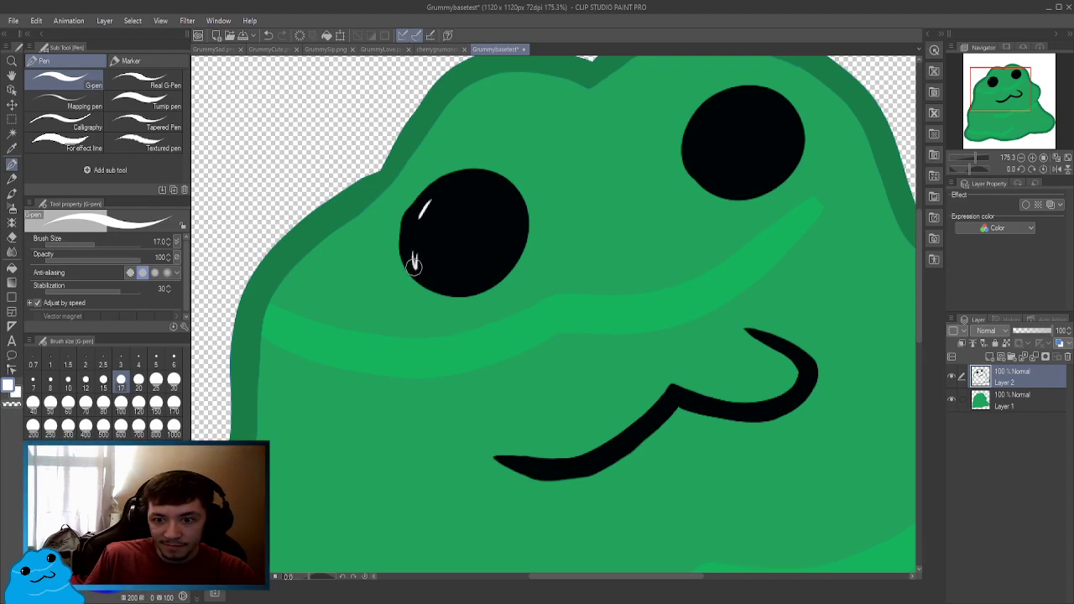
pyautogui.moveTo(713, 109); pyautogui.dragTo(700, 171)
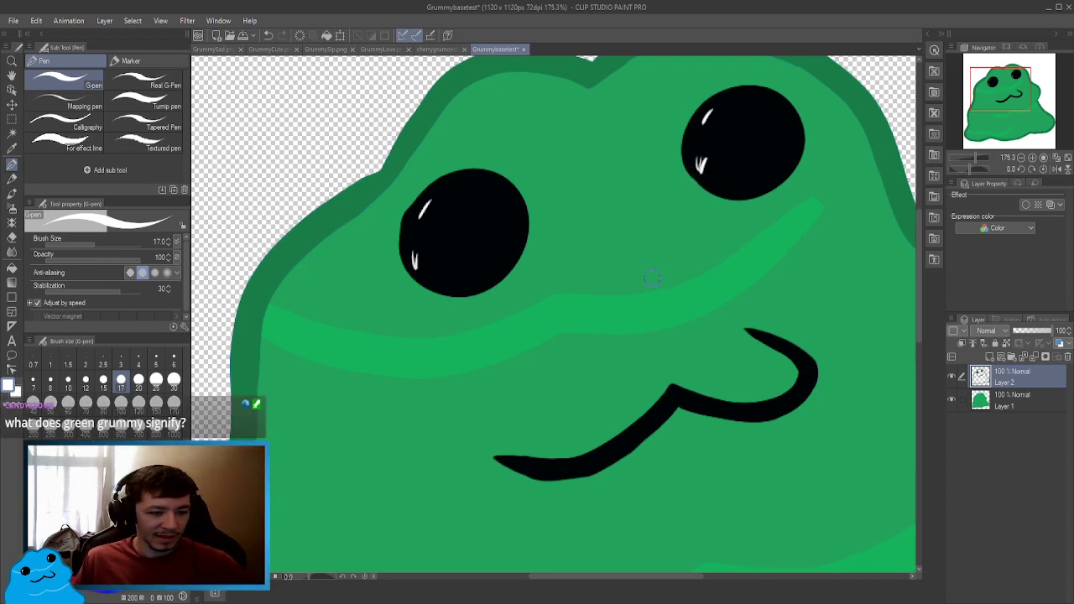
pyautogui.hotkey('ctrl', 'z')
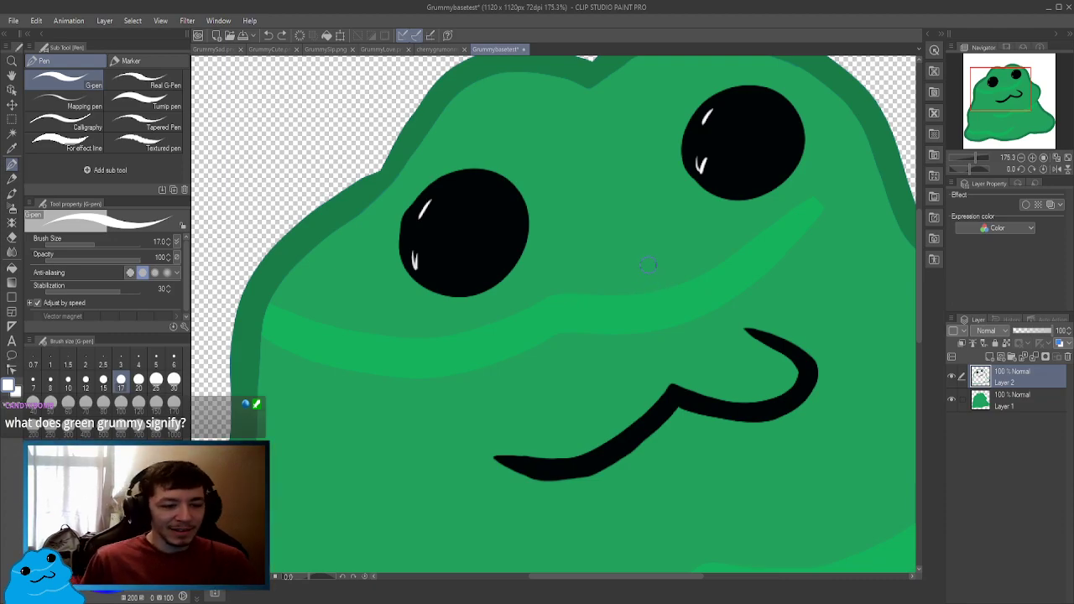
# Compare with cherrygrumonmushroom.jpg and touch up the lower white highlight in the upper eye of the Grummybasetest character.
pyautogui.click(449, 48)
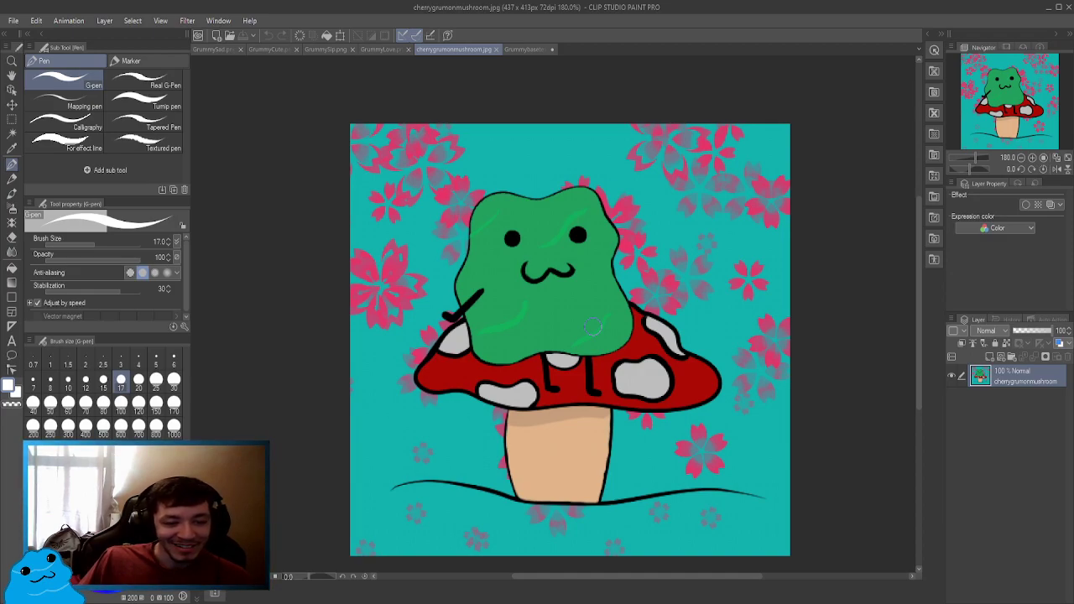
pyautogui.click(531, 48)
pyautogui.scroll(-5, 505, 270)
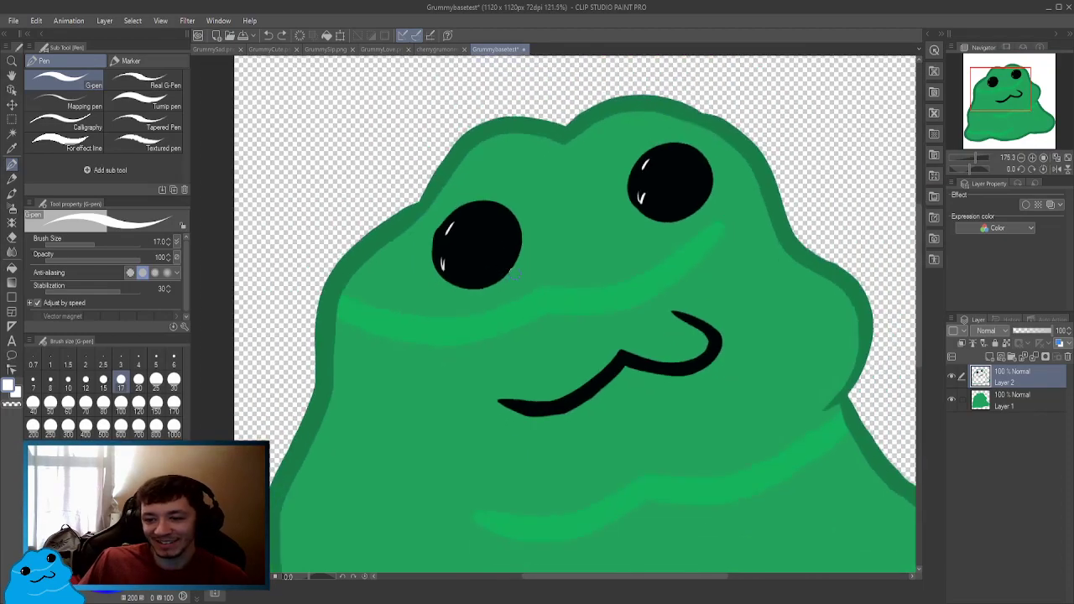
pyautogui.scroll(1, 518, 273)
pyautogui.scroll(2, 518, 274)
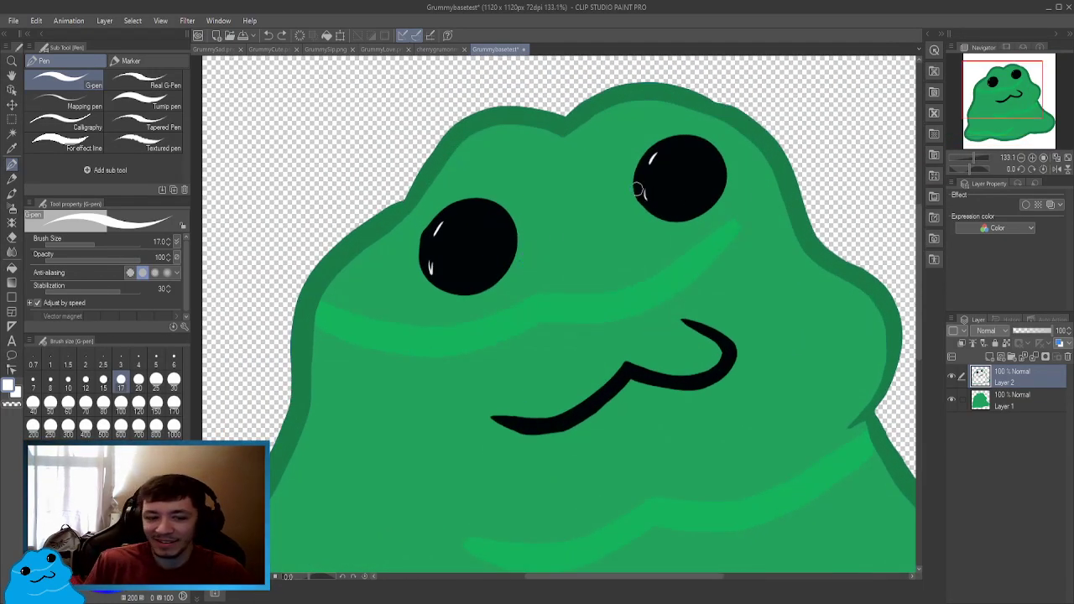
pyautogui.scroll(4, 520, 254)
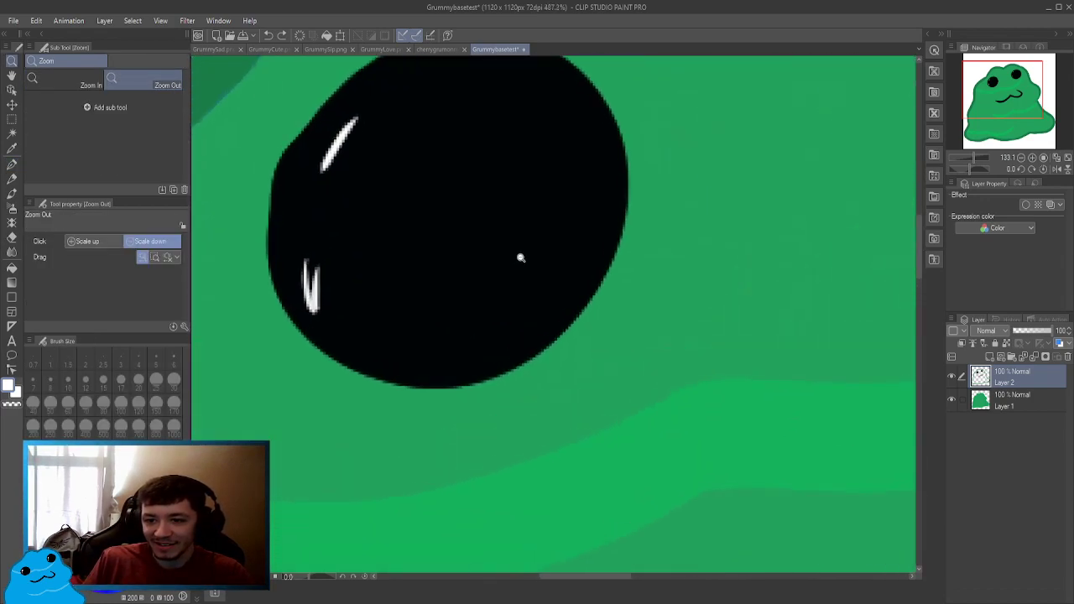
pyautogui.scroll(-1, 503, 250)
pyautogui.moveTo(579, 220)
pyautogui.mouseDown()
pyautogui.moveTo(484, 274)
pyautogui.moveTo(539, 259)
pyautogui.moveTo(480, 261)
pyautogui.moveTo(588, 186)
pyautogui.mouseUp()
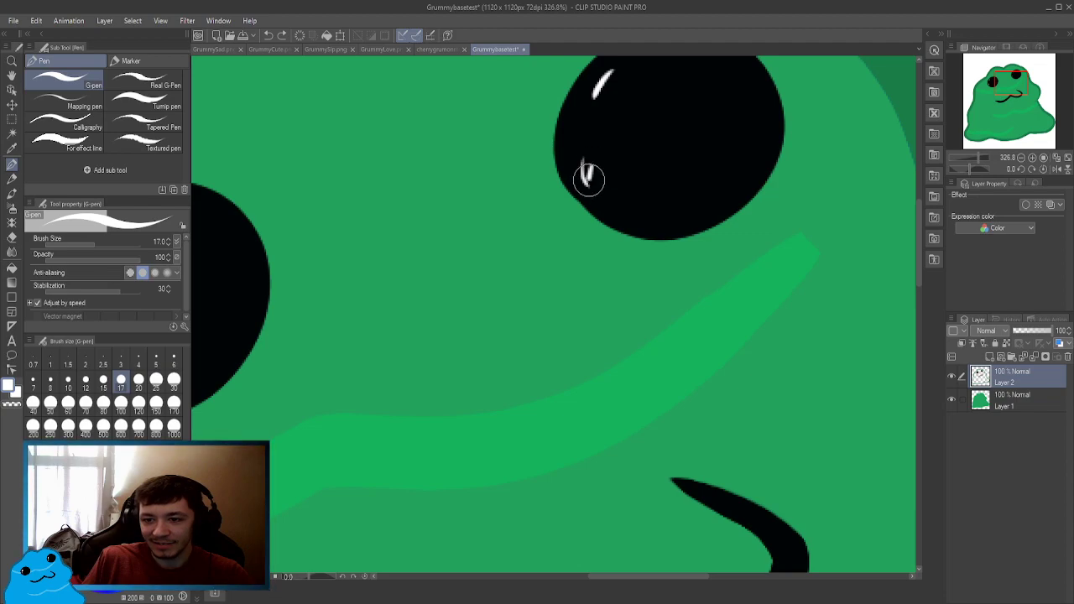
pyautogui.scroll(-5, 529, 273)
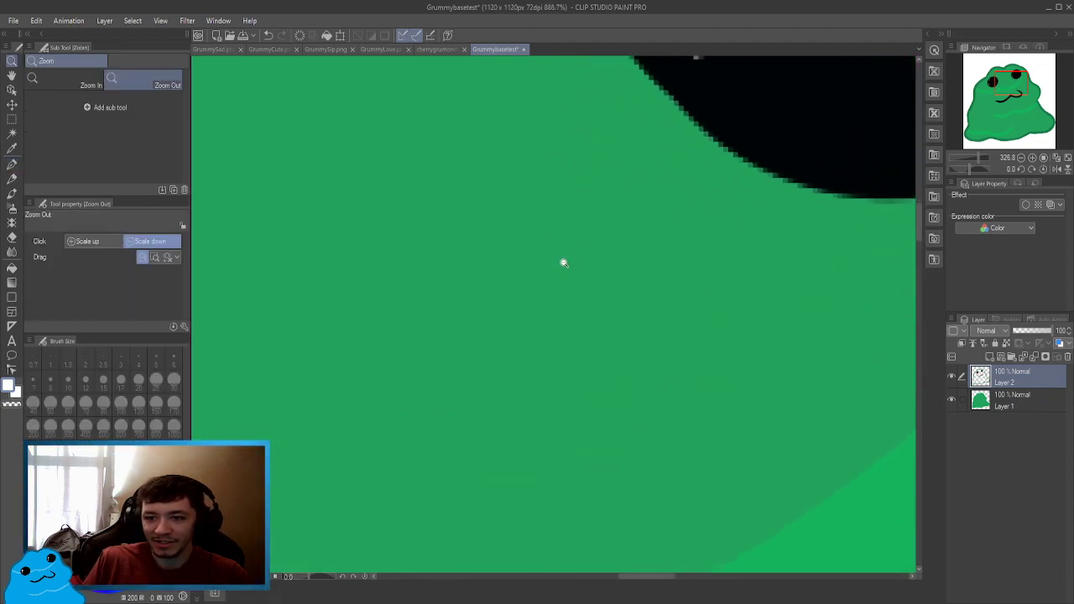
pyautogui.scroll(1, 537, 272)
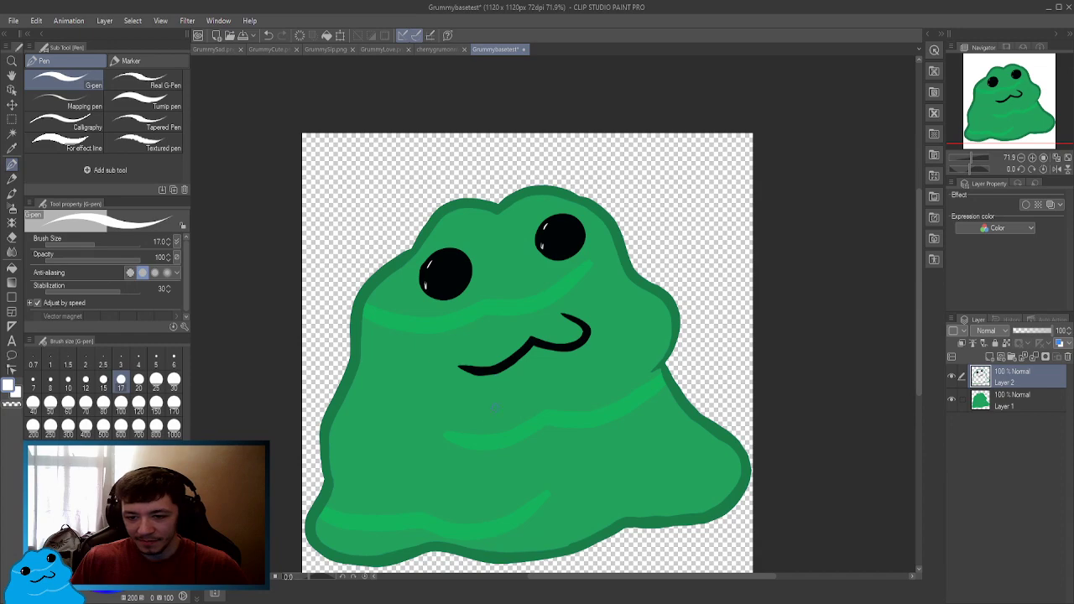
# Try a small white circle on the body and white fangs under the mouth, and undo these strokes.
pyautogui.moveTo(419, 392)
pyautogui.mouseDown()
pyautogui.moveTo(435, 402)
pyautogui.moveTo(423, 388)
pyautogui.mouseUp()
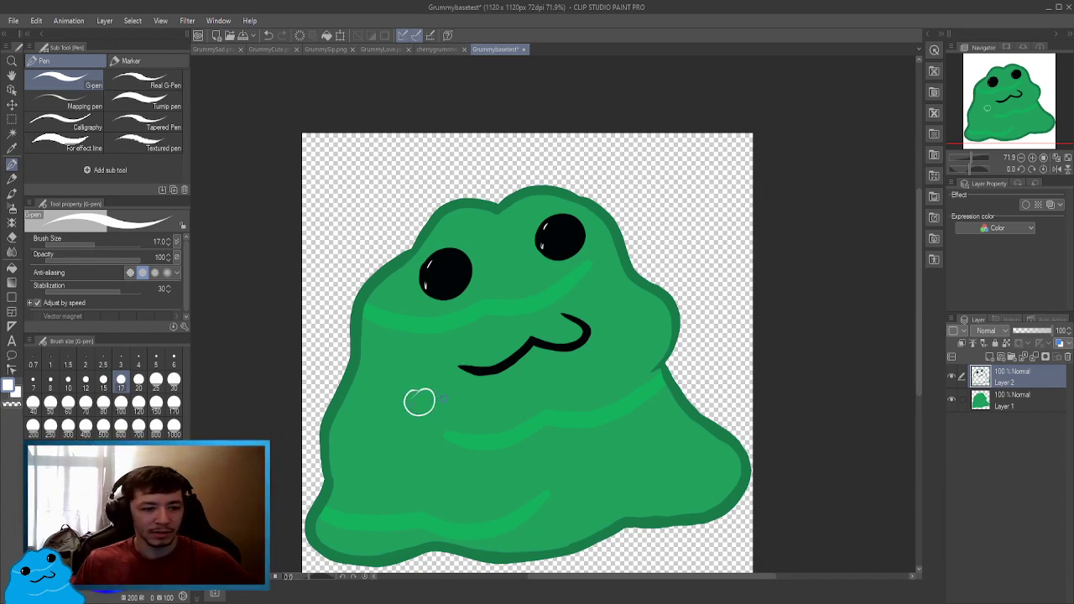
pyautogui.hotkey('ctrl', 'z')
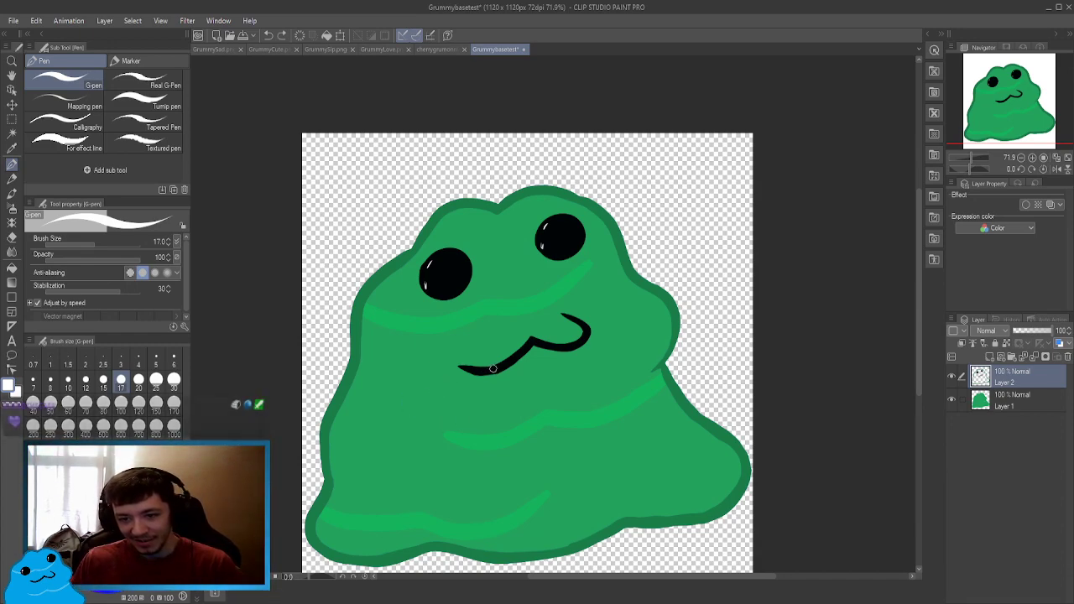
pyautogui.moveTo(493, 365); pyautogui.dragTo(506, 364)
pyautogui.moveTo(569, 343); pyautogui.dragTo(584, 342)
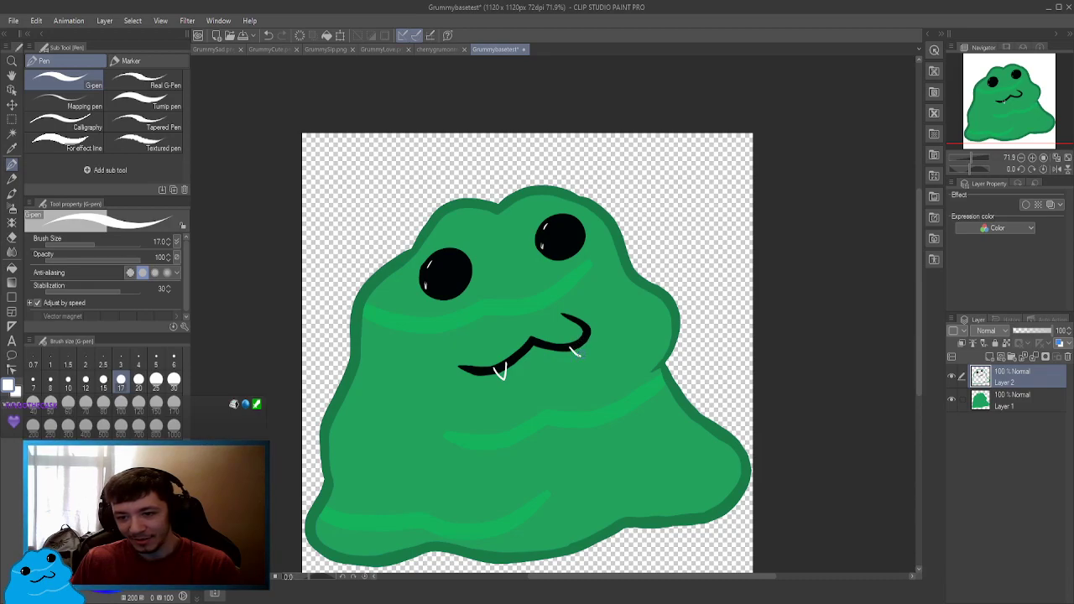
pyautogui.hotkey('ctrl', 'z')
pyautogui.hotkey('ctrl', 'z')
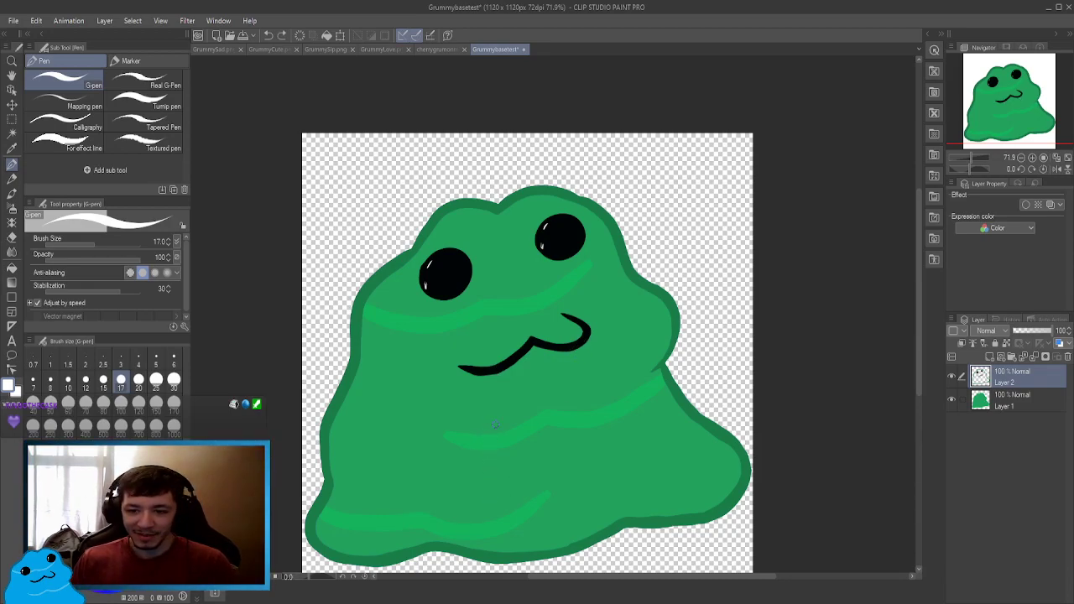
pyautogui.moveTo(543, 460)
pyautogui.mouseDown()
pyautogui.moveTo(548, 485)
pyautogui.moveTo(549, 460)
pyautogui.moveTo(562, 462)
pyautogui.moveTo(546, 445)
pyautogui.moveTo(565, 456)
pyautogui.mouseUp()
pyautogui.hotkey('ctrl', 'z')
pyautogui.hotkey('ctrl', 'z')
pyautogui.hotkey('ctrl', 'z')
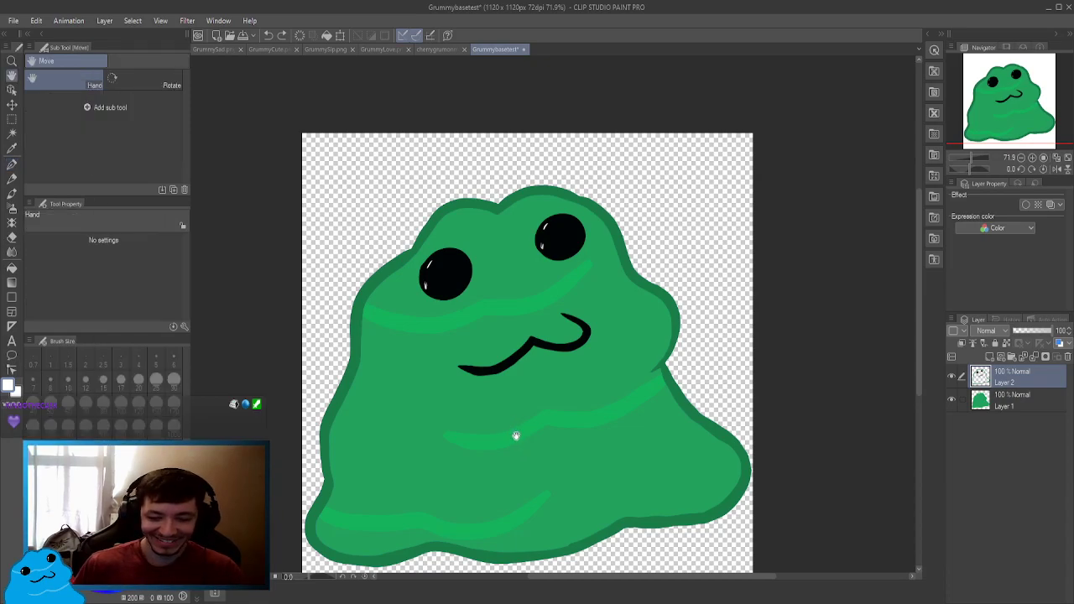
pyautogui.moveTo(510, 426); pyautogui.dragTo(495, 392)
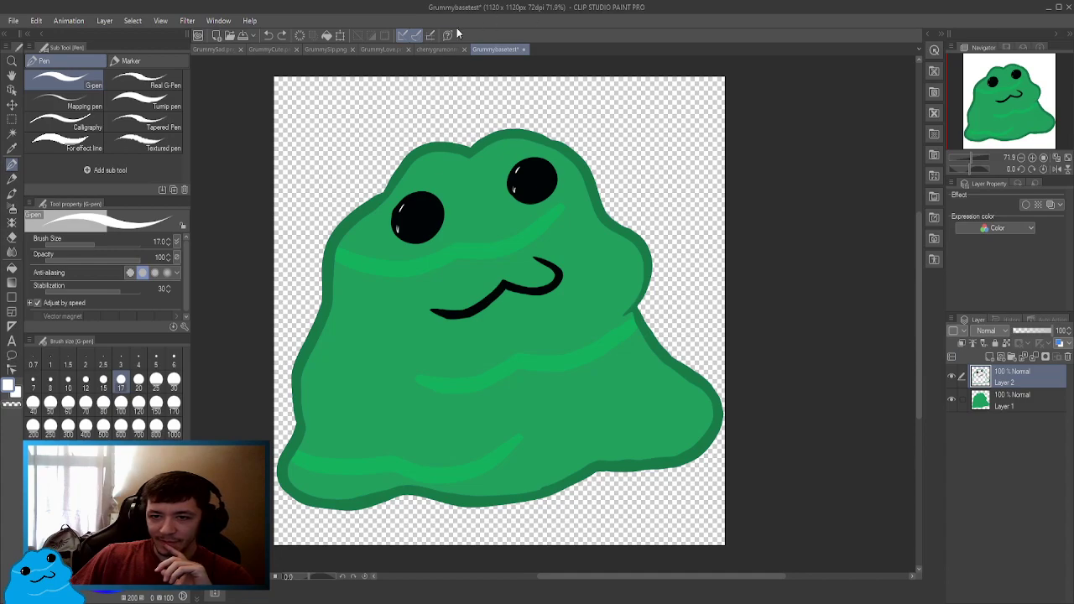
# Check the cherrygrumonmushroom.jpg reference and add a new layer above Layer 2 in the Grummybasetest drawing.
pyautogui.click(444, 48)
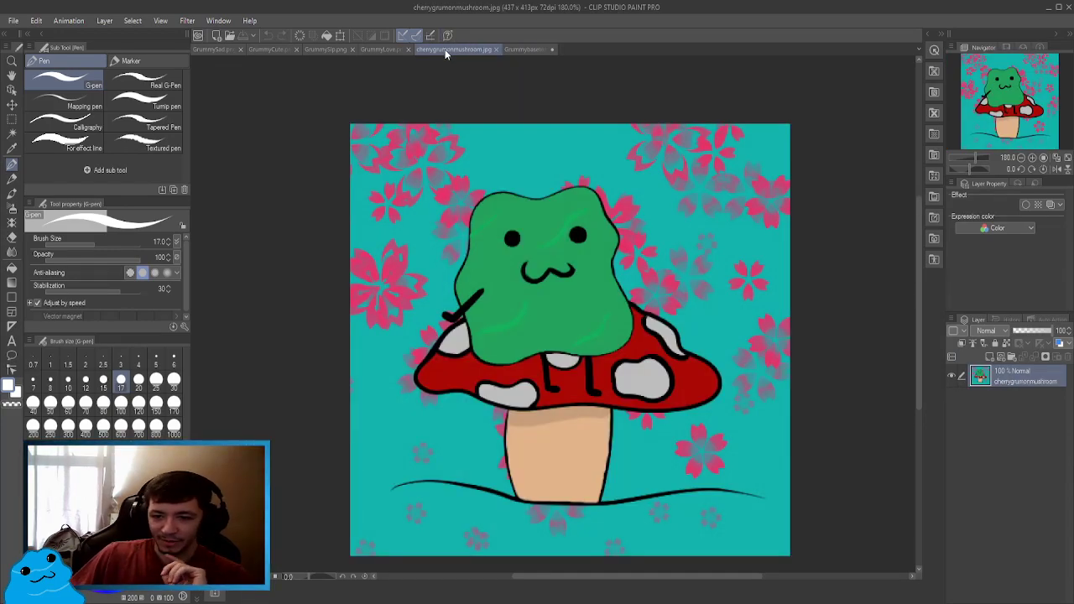
pyautogui.click(528, 49)
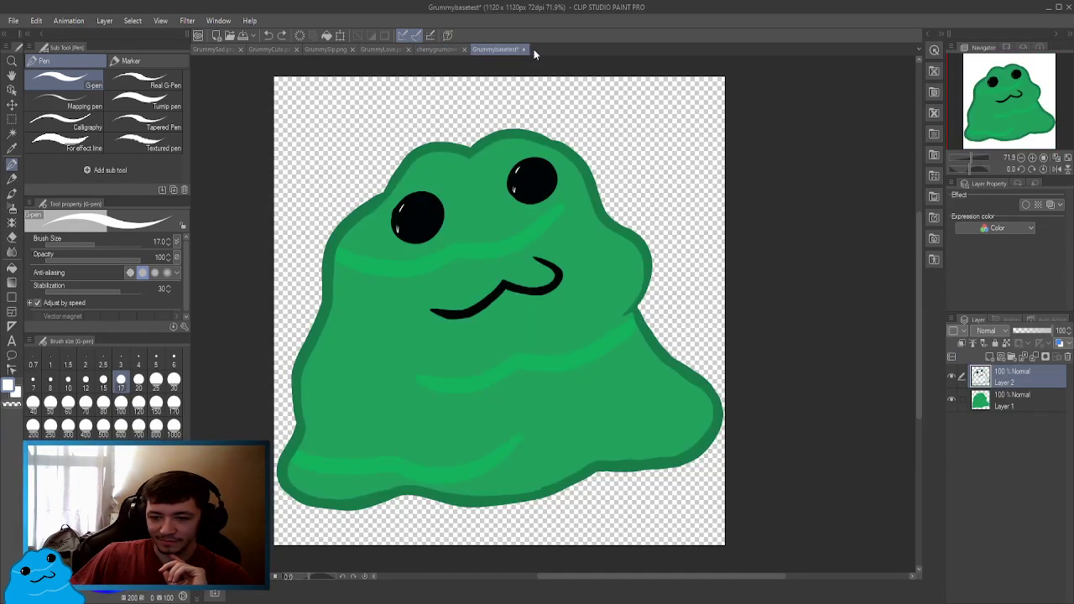
pyautogui.click(992, 357)
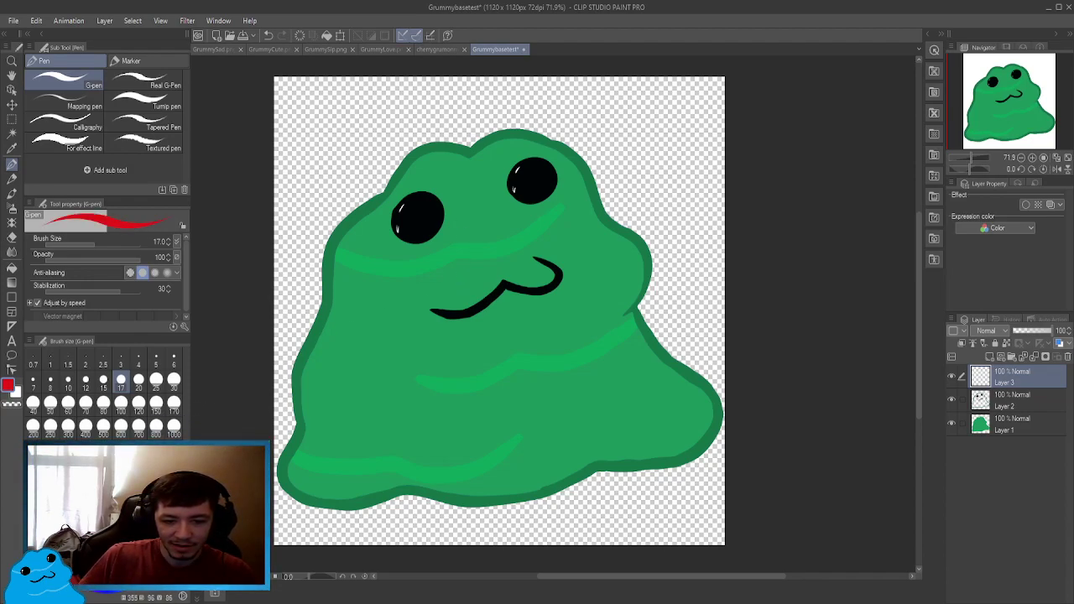
# Paint a large red mushroom cap with a curved upper edge over the lower canvas with the G-pen at size 700, undoing the first test stroke.
pyautogui.click(121, 402)
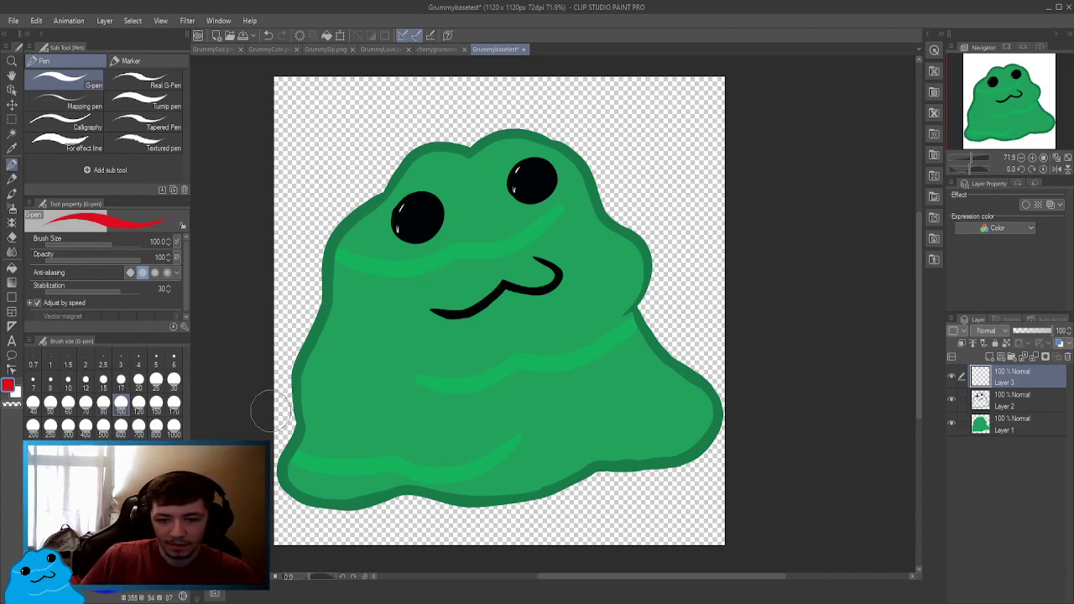
pyautogui.press(']')
pyautogui.press(']')
pyautogui.press(']')
pyautogui.press(']')
pyautogui.press(']')
pyautogui.press(']')
pyautogui.press(']')
pyautogui.press(']')
pyautogui.press(']')
pyautogui.press(']')
pyautogui.press(']')
pyautogui.press(']')
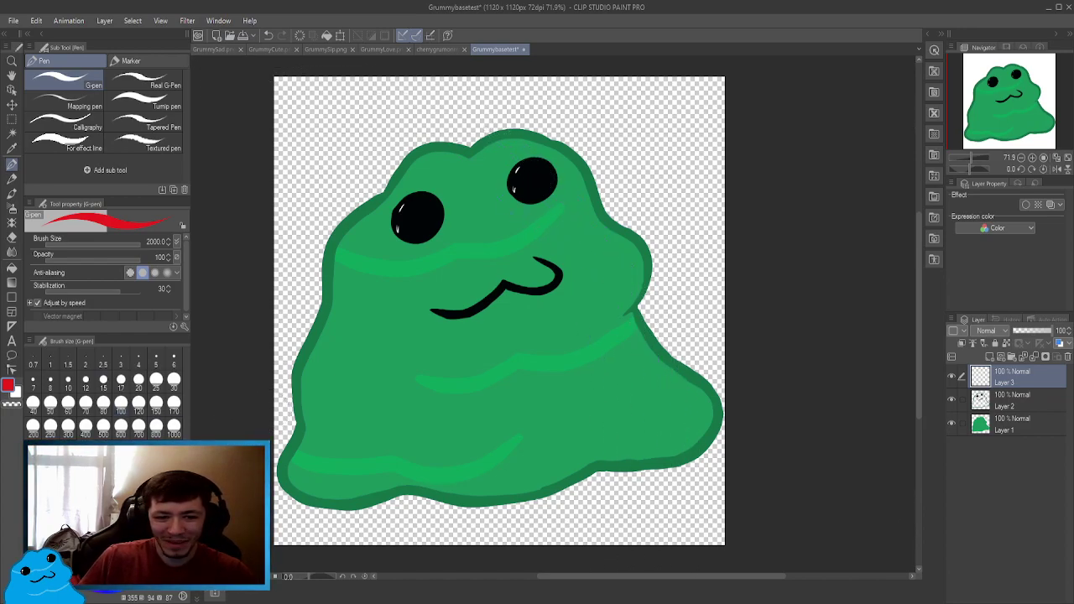
pyautogui.press('[')
pyautogui.press('[')
pyautogui.press('[')
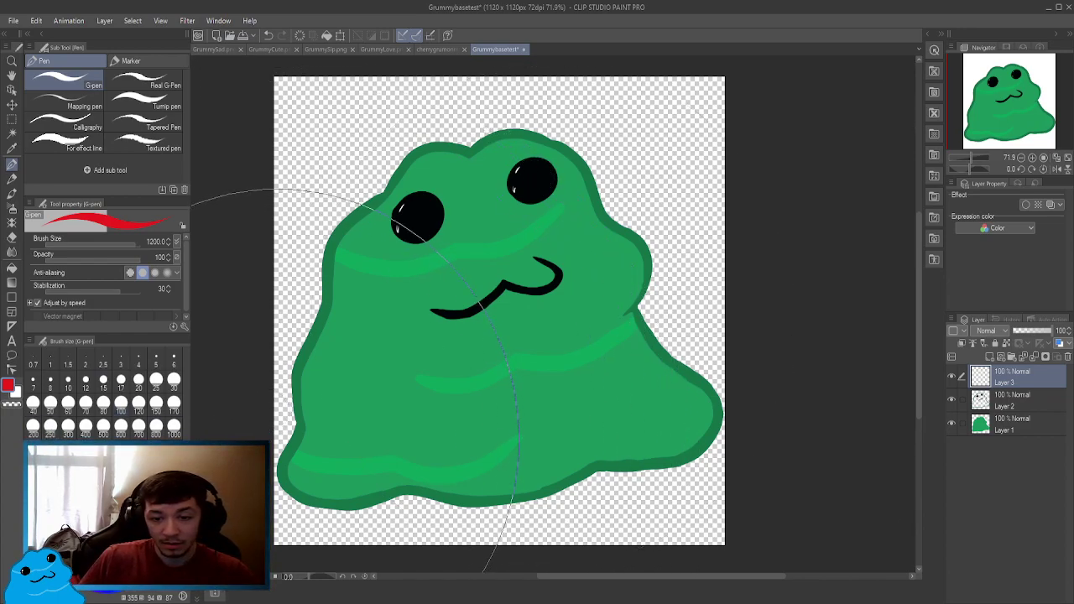
pyautogui.click(139, 426)
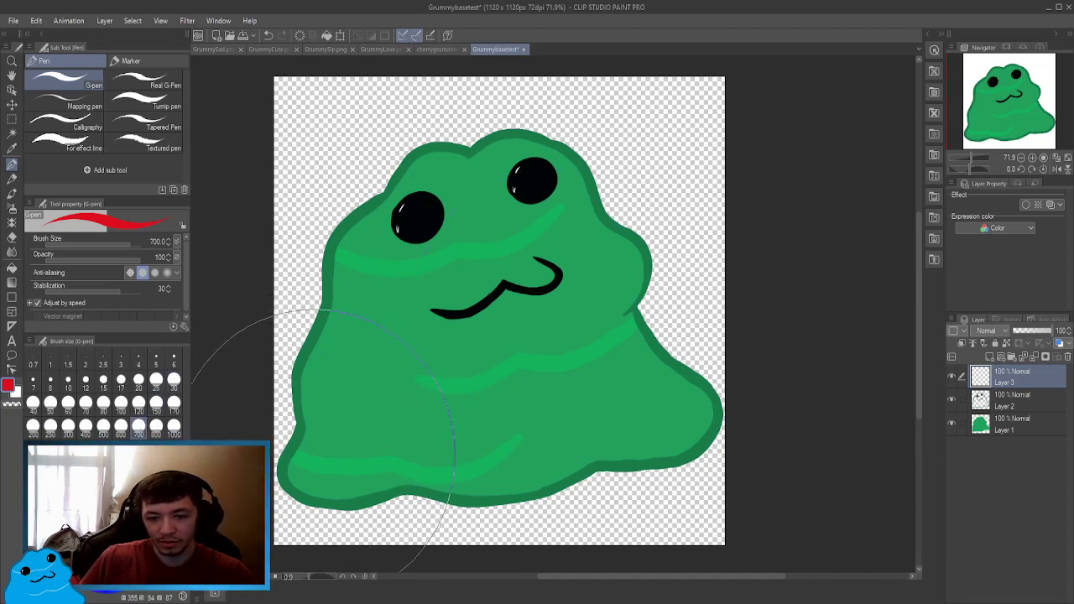
pyautogui.click(319, 447)
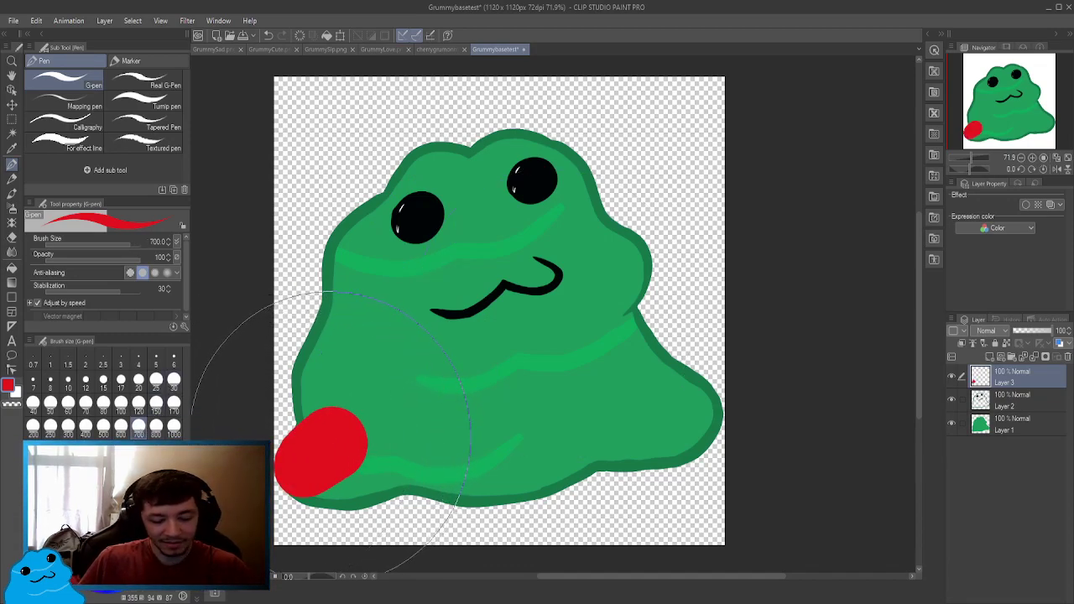
pyautogui.hotkey('ctrl', 'z')
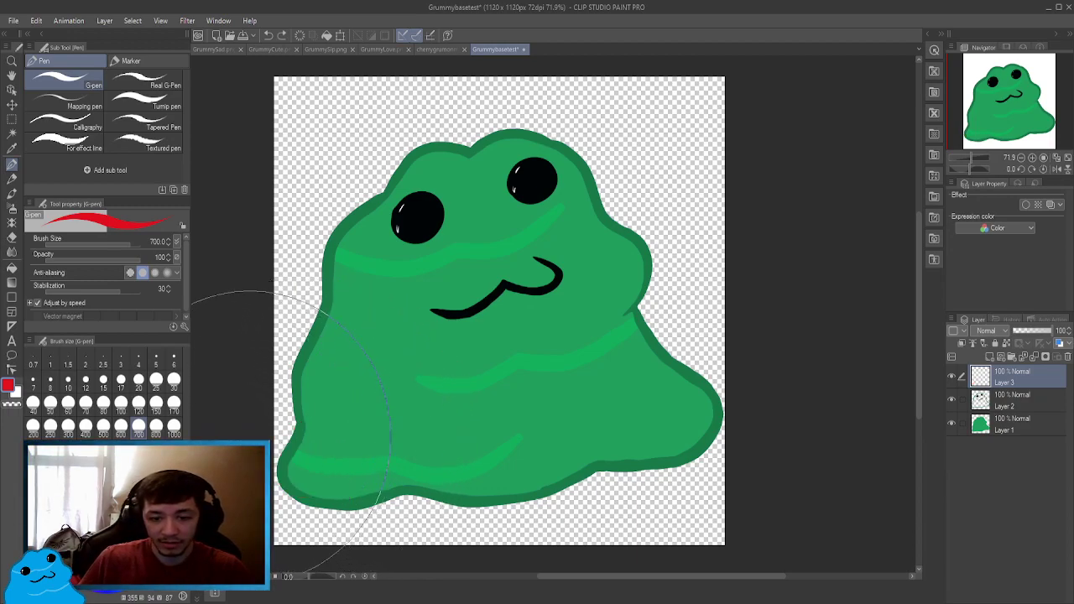
pyautogui.moveTo(248, 401)
pyautogui.mouseDown()
pyautogui.moveTo(330, 355)
pyautogui.moveTo(450, 309)
pyautogui.moveTo(538, 294)
pyautogui.moveTo(618, 294)
pyautogui.moveTo(712, 313)
pyautogui.moveTo(788, 360)
pyautogui.moveTo(775, 365)
pyautogui.moveTo(771, 400)
pyautogui.moveTo(784, 402)
pyautogui.moveTo(593, 370)
pyautogui.moveTo(467, 380)
pyautogui.moveTo(315, 429)
pyautogui.moveTo(290, 460)
pyautogui.moveTo(295, 500)
pyautogui.moveTo(322, 521)
pyautogui.moveTo(395, 512)
pyautogui.mouseUp()
pyautogui.moveTo(559, 495)
pyautogui.mouseDown()
pyautogui.moveTo(825, 498)
pyautogui.moveTo(747, 457)
pyautogui.moveTo(569, 440)
pyautogui.moveTo(429, 443)
pyautogui.moveTo(349, 489)
pyautogui.moveTo(247, 467)
pyautogui.mouseUp()
# Paint seven off-white spots across the red cap with the G-pen at size 400, undoing the trial spots made at size 700.
pyautogui.press('x')
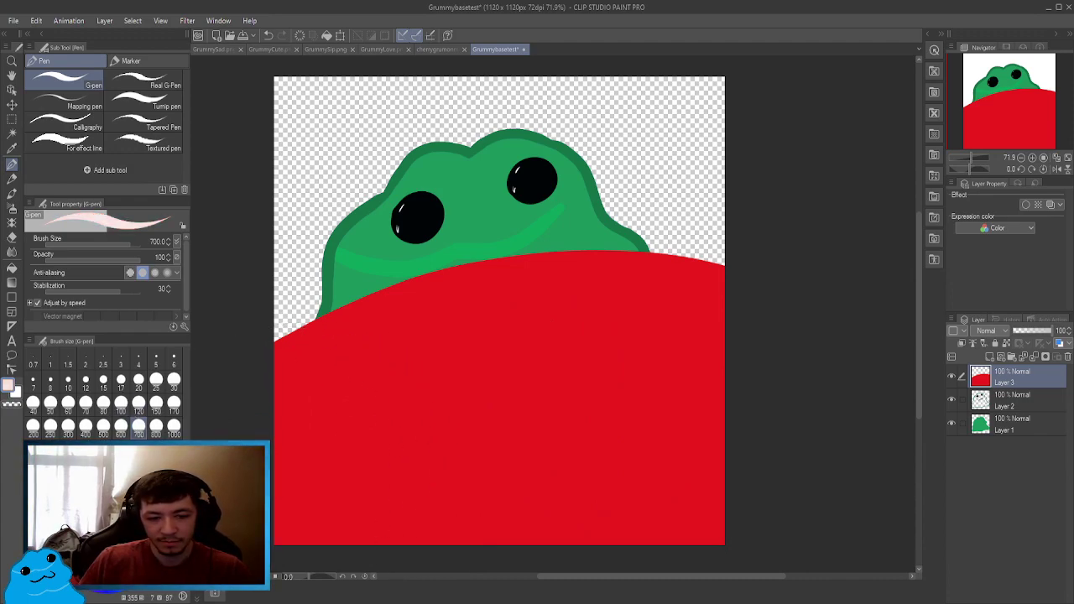
pyautogui.click(354, 397)
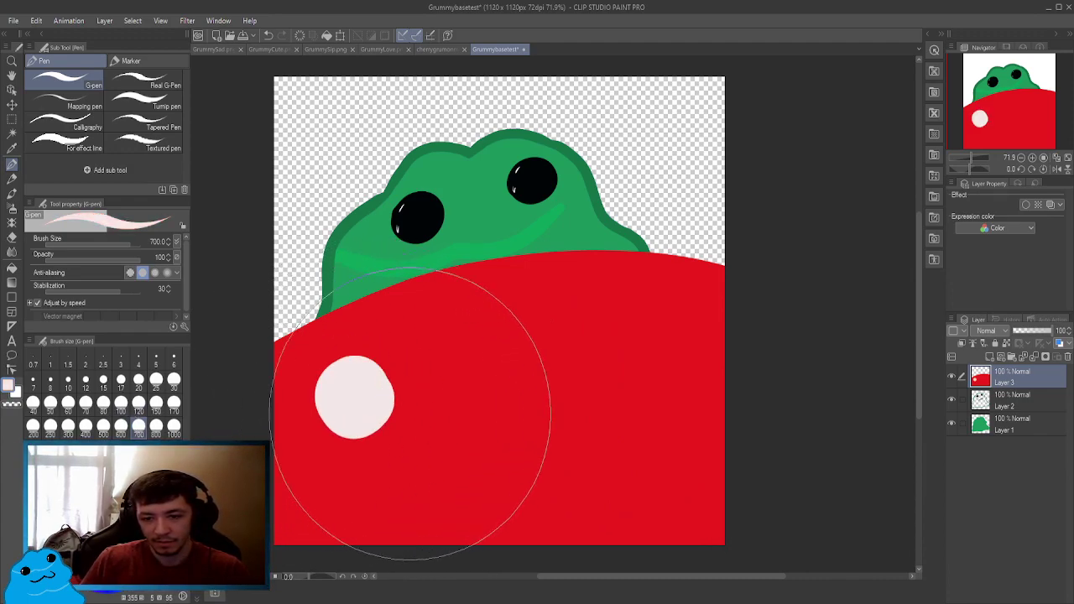
pyautogui.hotkey('ctrl', 'z')
pyautogui.moveTo(382, 404); pyautogui.dragTo(403, 388)
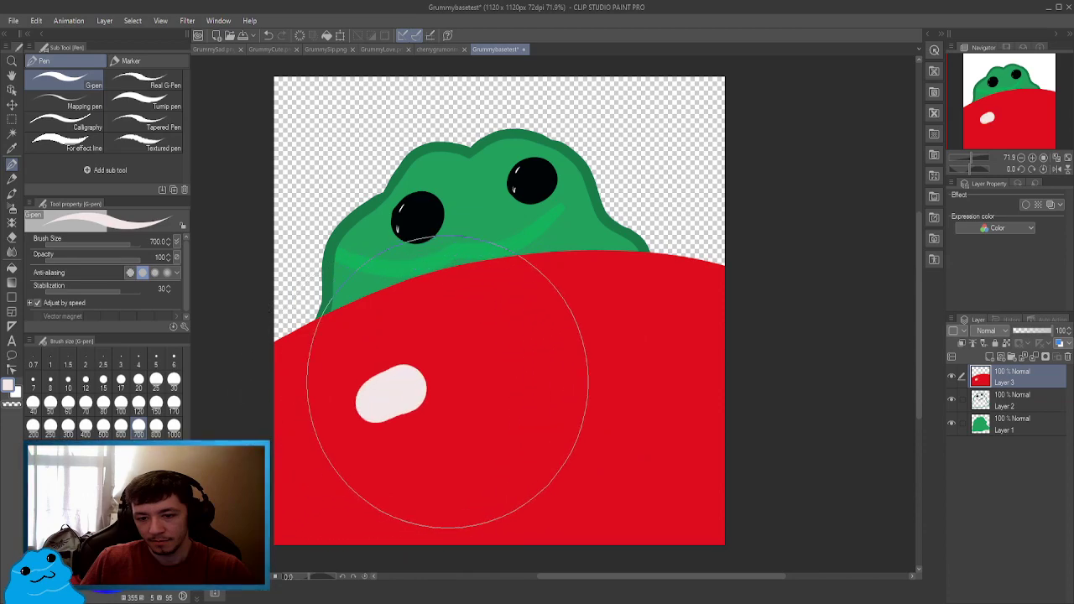
pyautogui.hotkey('ctrl', 'z')
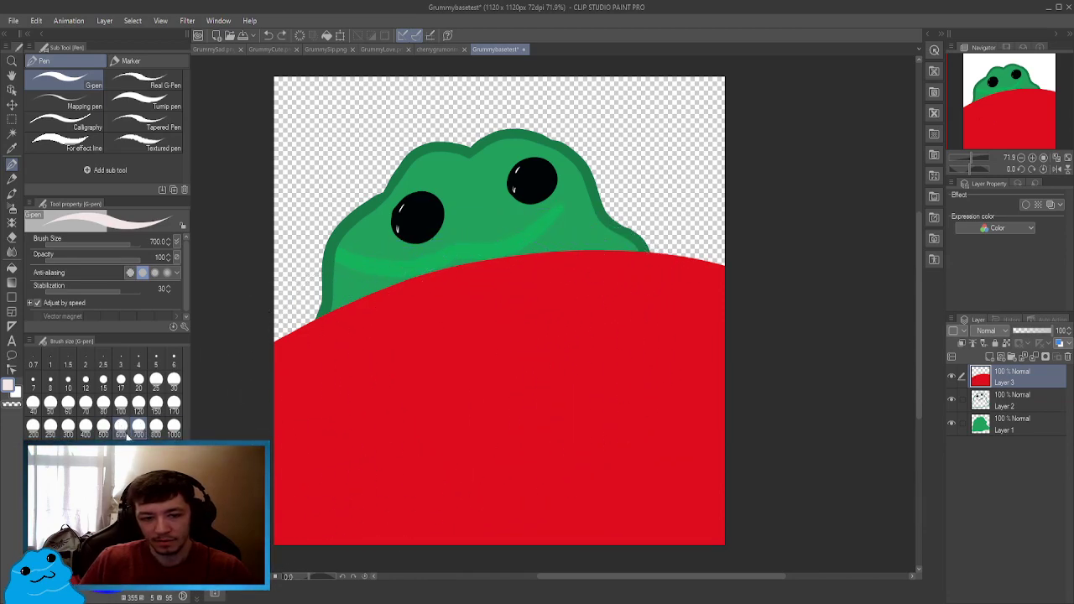
pyautogui.click(84, 428)
pyautogui.moveTo(346, 384); pyautogui.dragTo(358, 385)
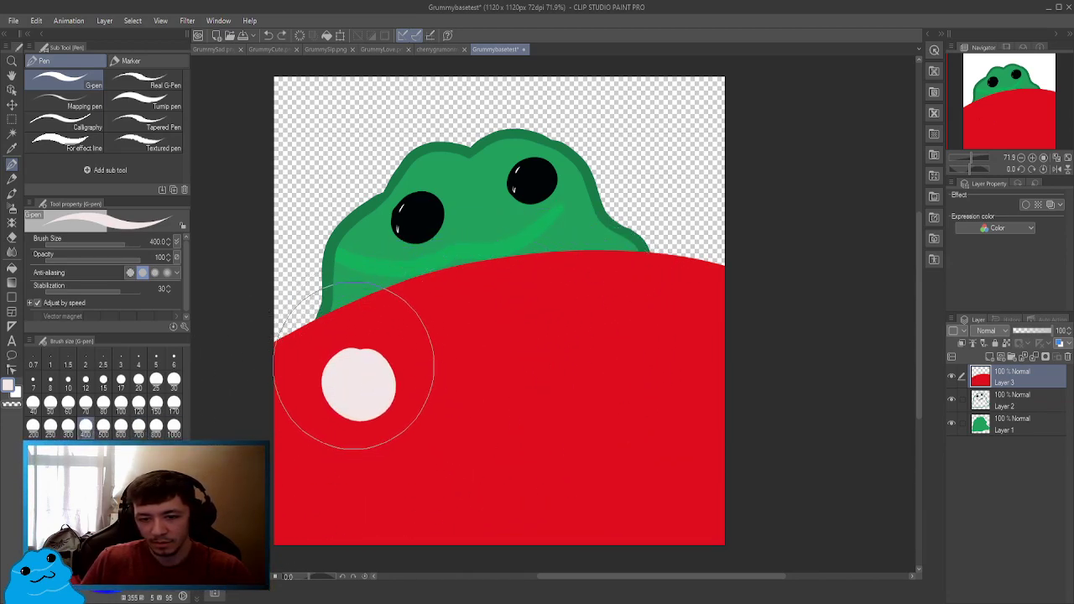
pyautogui.moveTo(288, 506); pyautogui.dragTo(307, 522)
pyautogui.moveTo(518, 313)
pyautogui.mouseDown()
pyautogui.moveTo(539, 336)
pyautogui.moveTo(507, 326)
pyautogui.mouseUp()
pyautogui.moveTo(451, 495)
pyautogui.mouseDown()
pyautogui.moveTo(482, 521)
pyautogui.moveTo(455, 506)
pyautogui.mouseUp()
pyautogui.moveTo(645, 428)
pyautogui.mouseDown()
pyautogui.moveTo(673, 418)
pyautogui.moveTo(659, 463)
pyautogui.moveTo(644, 430)
pyautogui.moveTo(682, 437)
pyautogui.mouseUp()
pyautogui.moveTo(696, 324); pyautogui.dragTo(735, 333)
pyautogui.moveTo(712, 528); pyautogui.dragTo(709, 533)
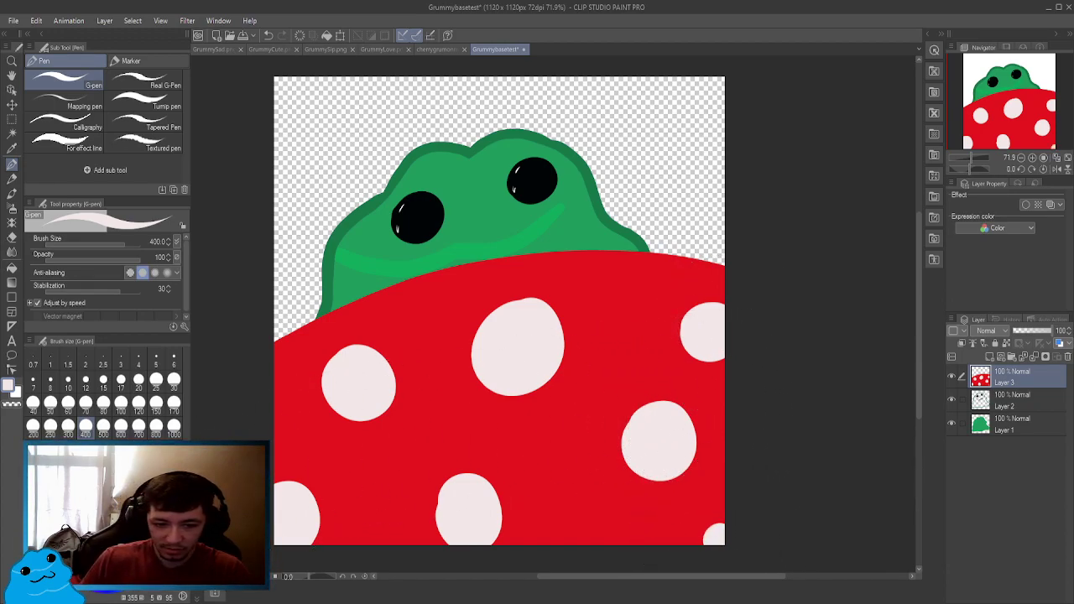
# Outline the curved upper edge of the red cap in black with the G-pen at size 50.
pyautogui.press('x')
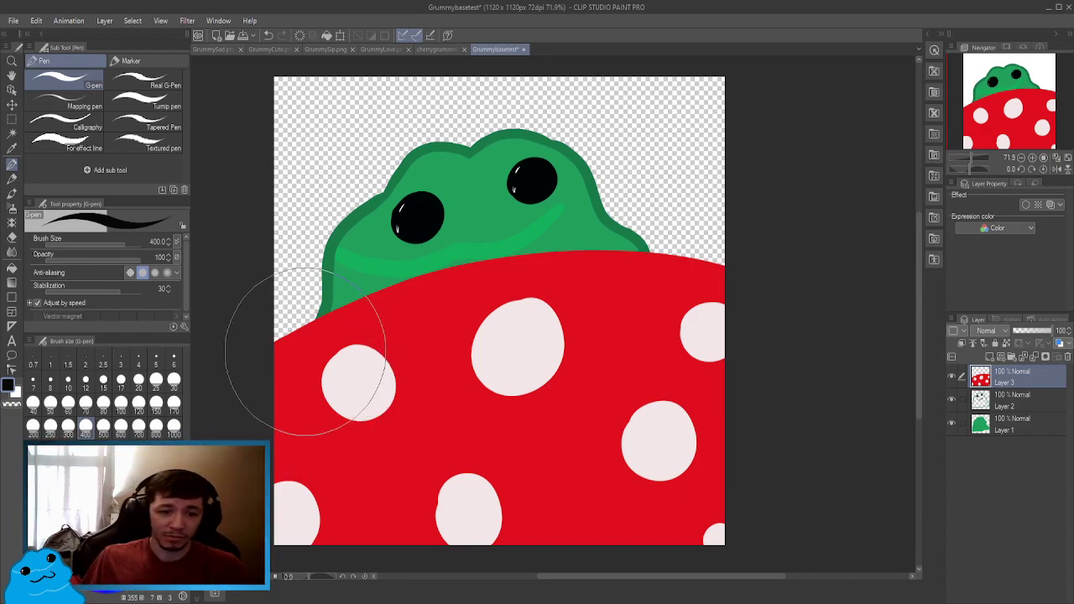
pyautogui.click(50, 402)
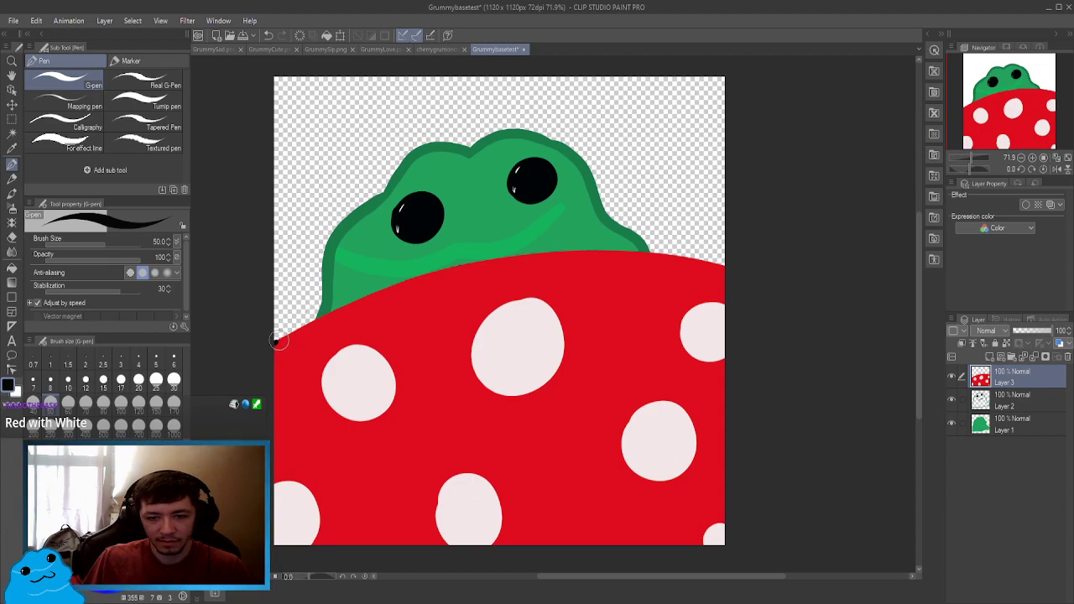
pyautogui.moveTo(277, 340)
pyautogui.mouseDown()
pyautogui.moveTo(384, 290)
pyautogui.moveTo(526, 261)
pyautogui.moveTo(661, 253)
pyautogui.moveTo(731, 268)
pyautogui.moveTo(751, 285)
pyautogui.mouseUp()
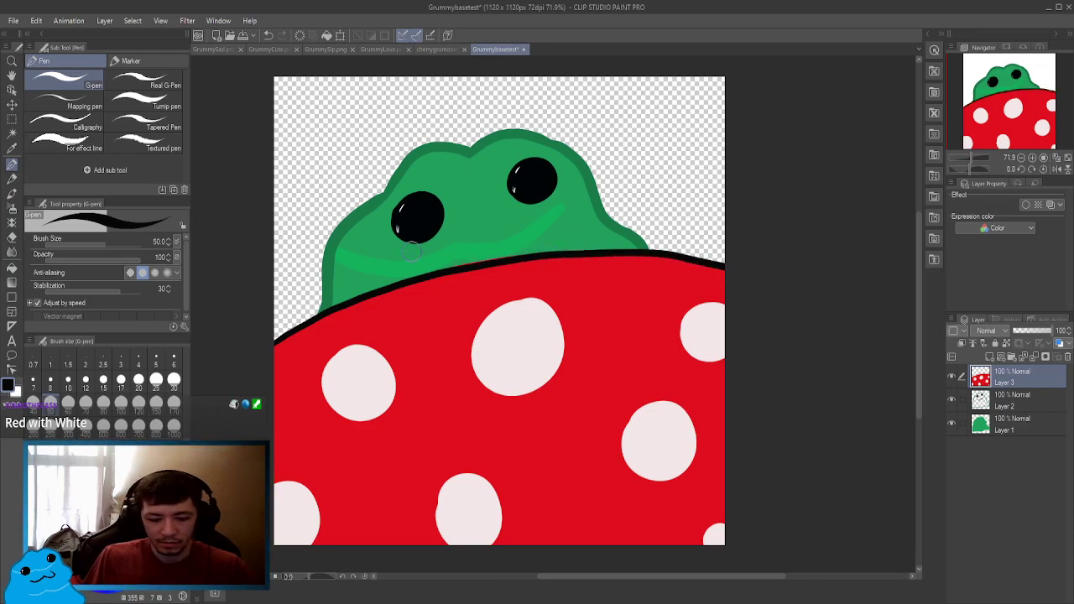
# Erase the red fringe sticking out above the cap's black outline with the Rough eraser at size 12.
pyautogui.hotkey('ctrl', 'space')
pyautogui.moveTo(411, 241)
pyautogui.mouseDown()
pyautogui.moveTo(503, 242)
pyautogui.moveTo(412, 239)
pyautogui.mouseUp()
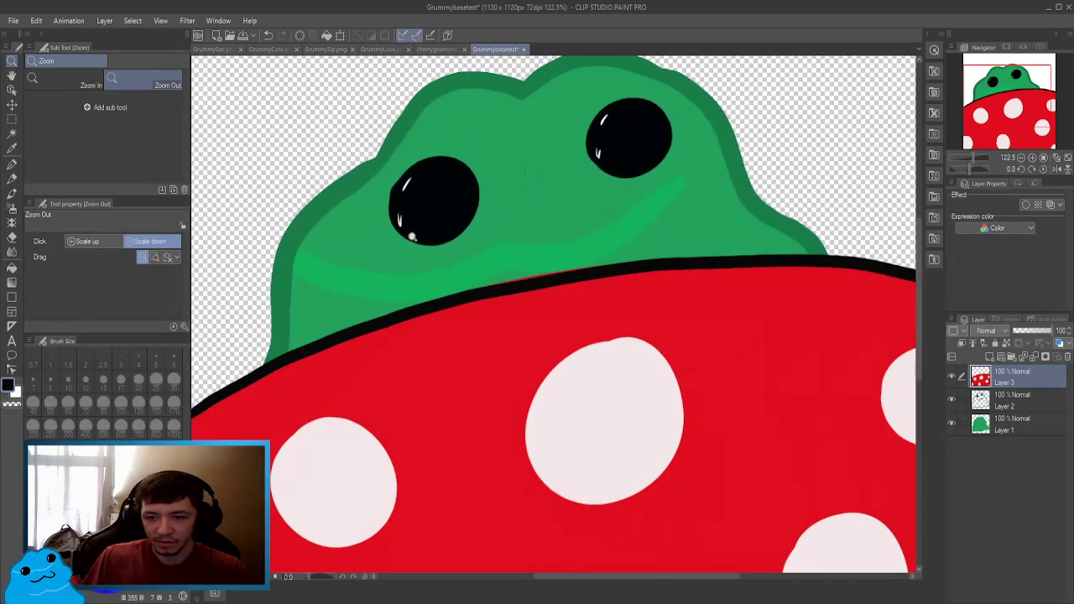
pyautogui.press('p')
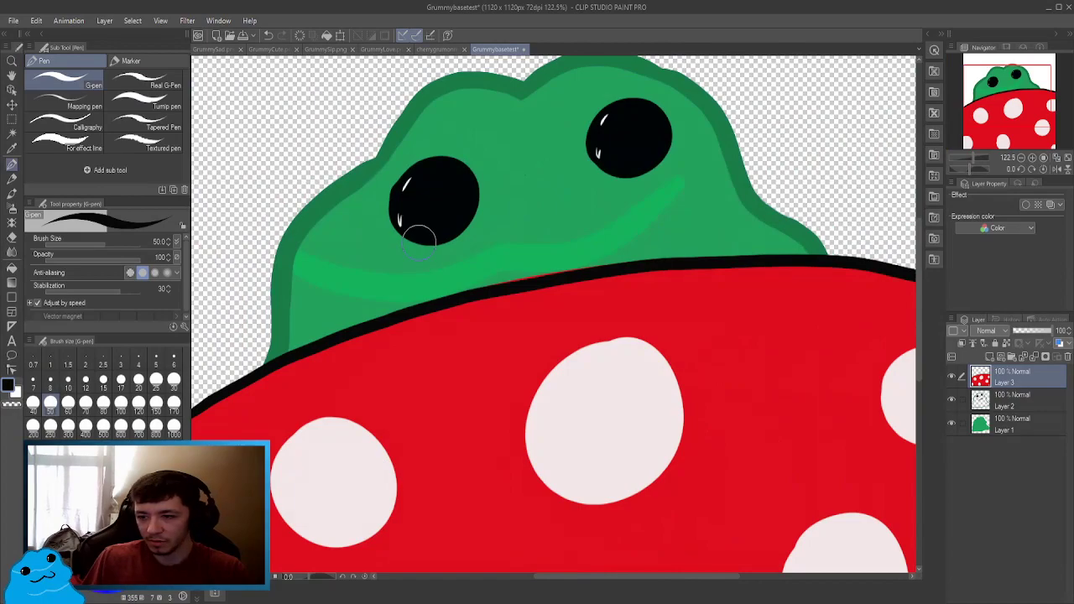
pyautogui.hotkey('ctrl', 'space')
pyautogui.click(520, 248)
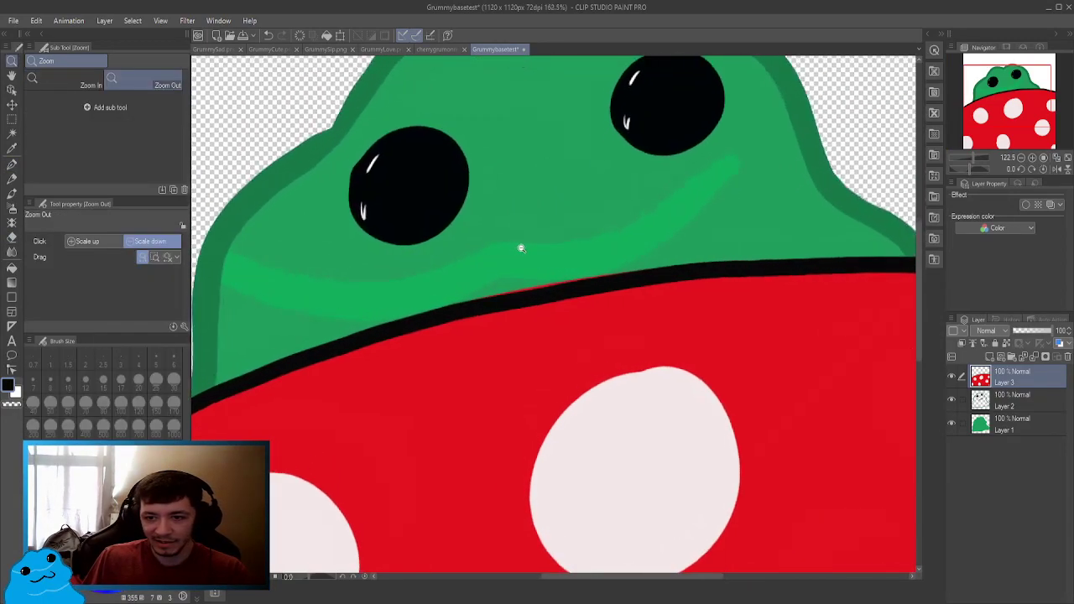
pyautogui.click(521, 249)
pyautogui.press('e')
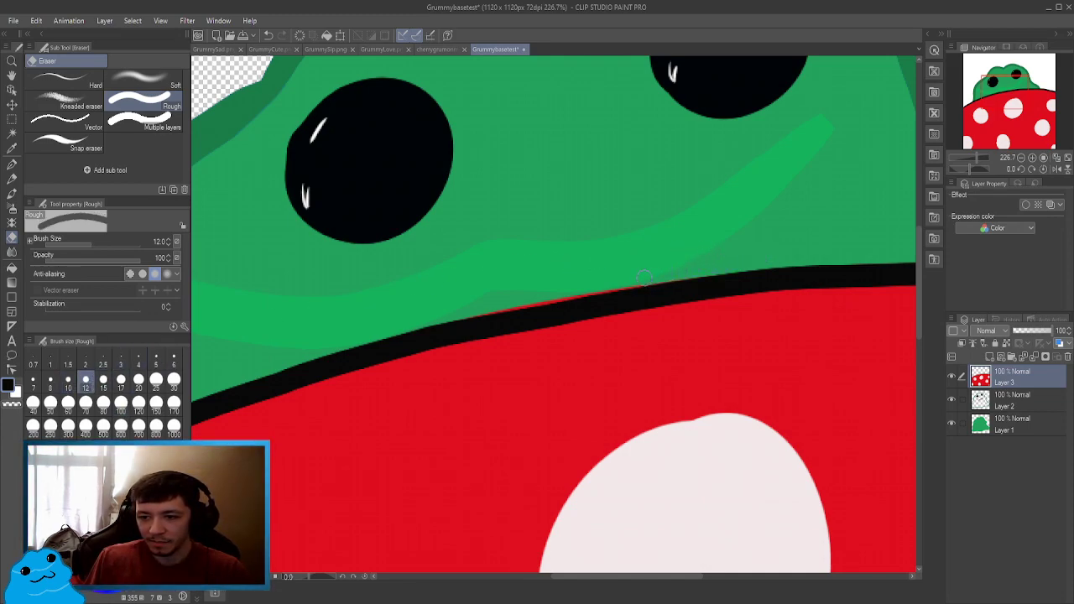
pyautogui.moveTo(621, 284); pyautogui.dragTo(552, 294)
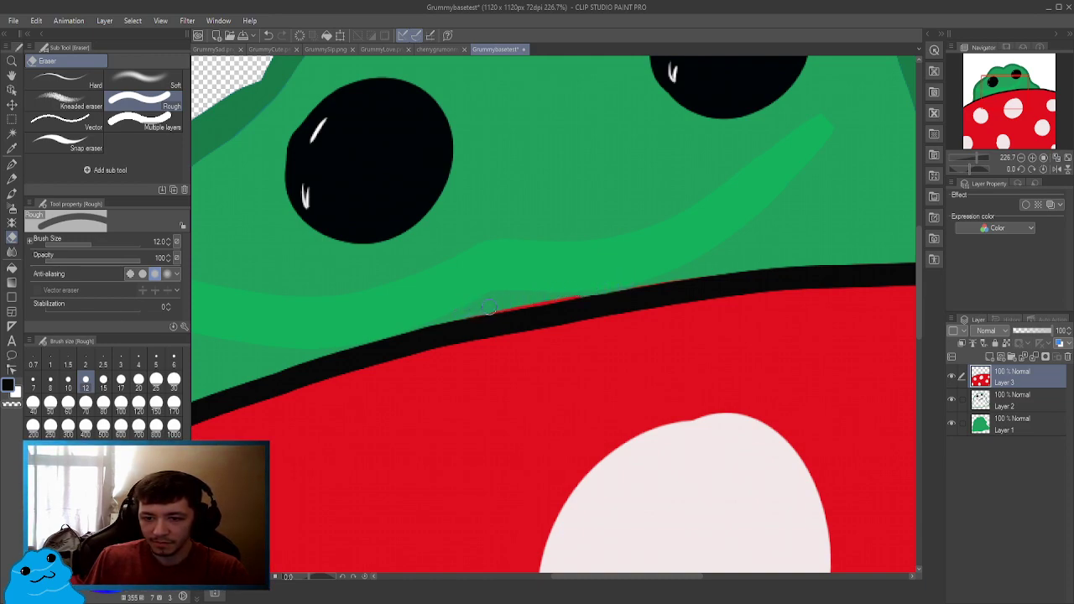
pyautogui.moveTo(490, 309)
pyautogui.mouseDown()
pyautogui.moveTo(593, 280)
pyautogui.moveTo(544, 296)
pyautogui.mouseUp()
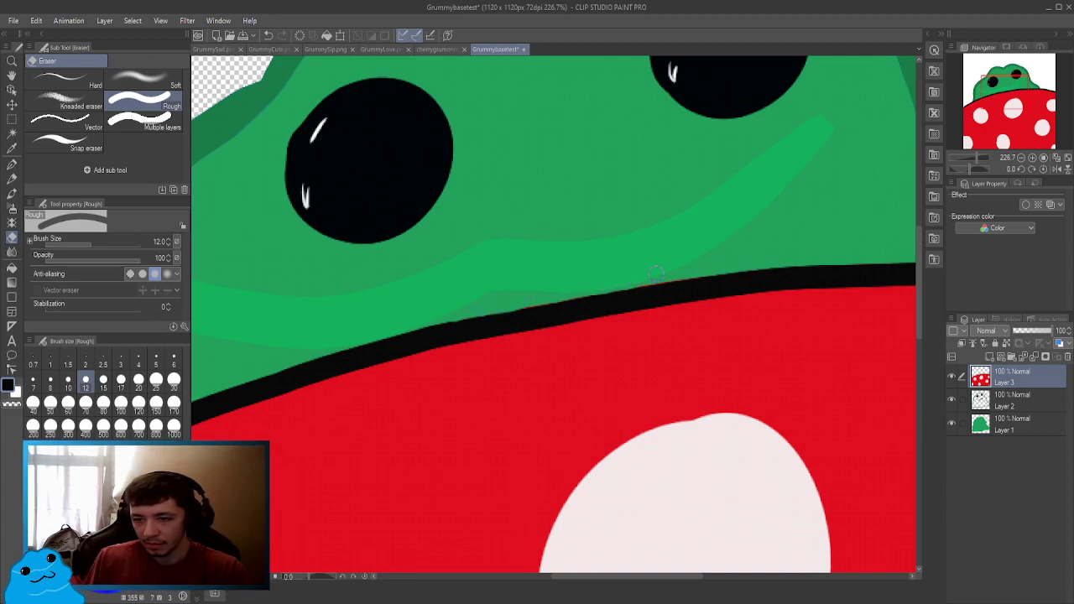
# Touch up the cap's black outline with the G-pen at size 50 where the fringe was erased.
pyautogui.press('p')
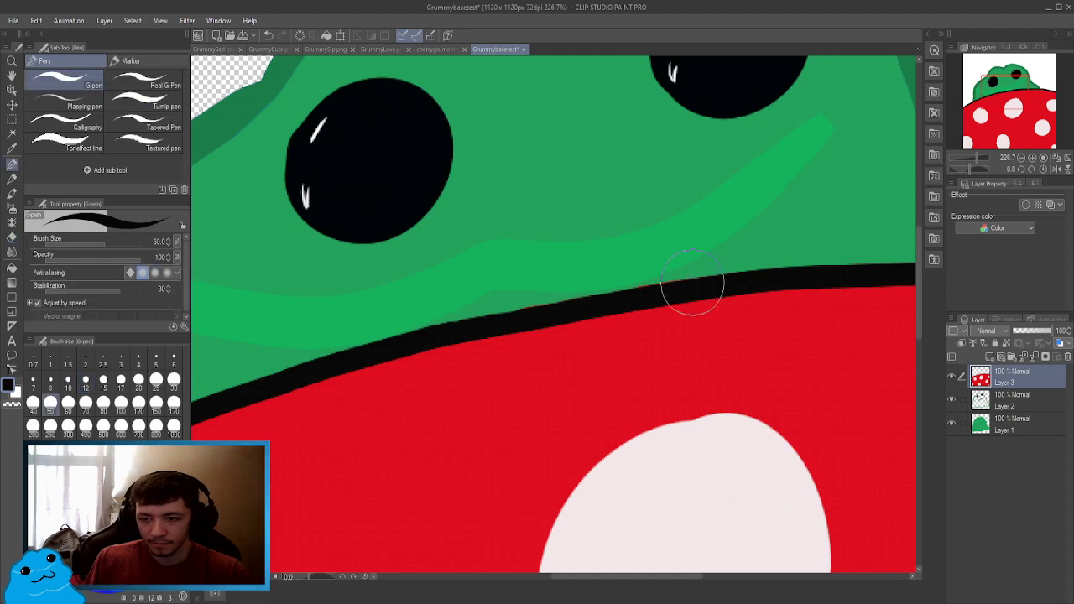
pyautogui.moveTo(727, 277); pyautogui.dragTo(610, 300)
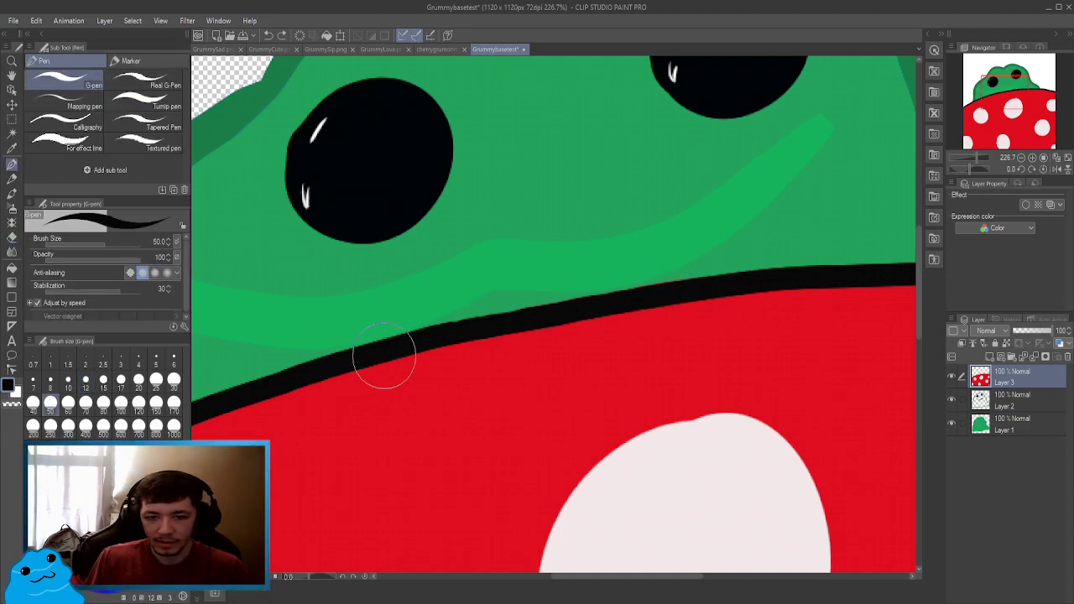
pyautogui.moveTo(446, 329)
pyautogui.mouseDown()
pyautogui.moveTo(796, 268)
pyautogui.moveTo(661, 302)
pyautogui.moveTo(614, 299)
pyautogui.moveTo(638, 323)
pyautogui.moveTo(610, 318)
pyautogui.moveTo(809, 369)
pyautogui.mouseUp()
# Move the mushroom cap's Layer 3 below Layer 1 so the cap sits behind the green character.
pyautogui.hotkey('ctrl', 'alt', 'space')
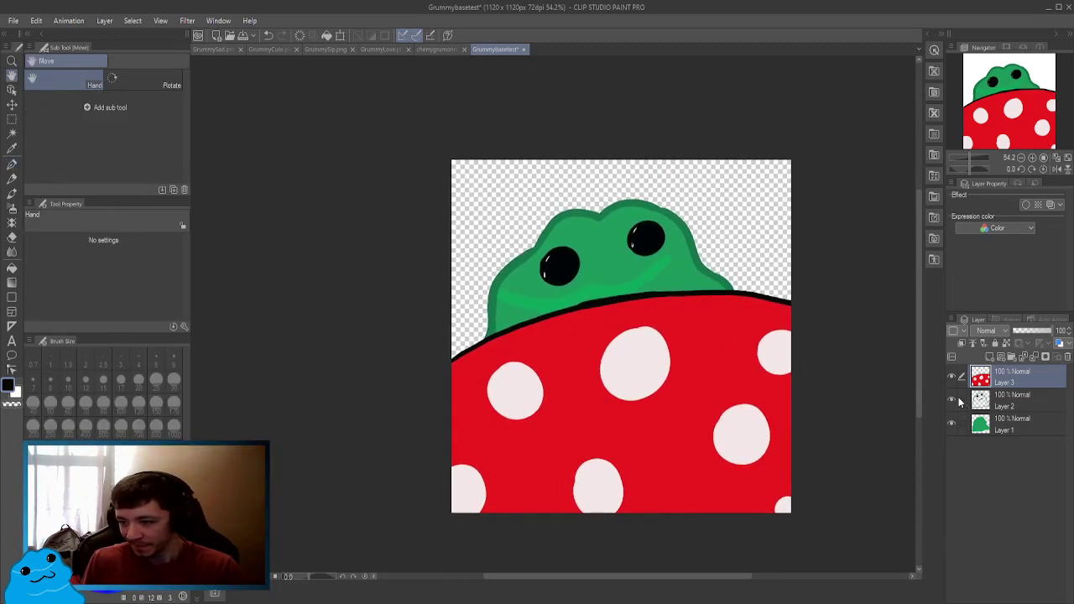
pyautogui.moveTo(1023, 377); pyautogui.dragTo(1016, 434)
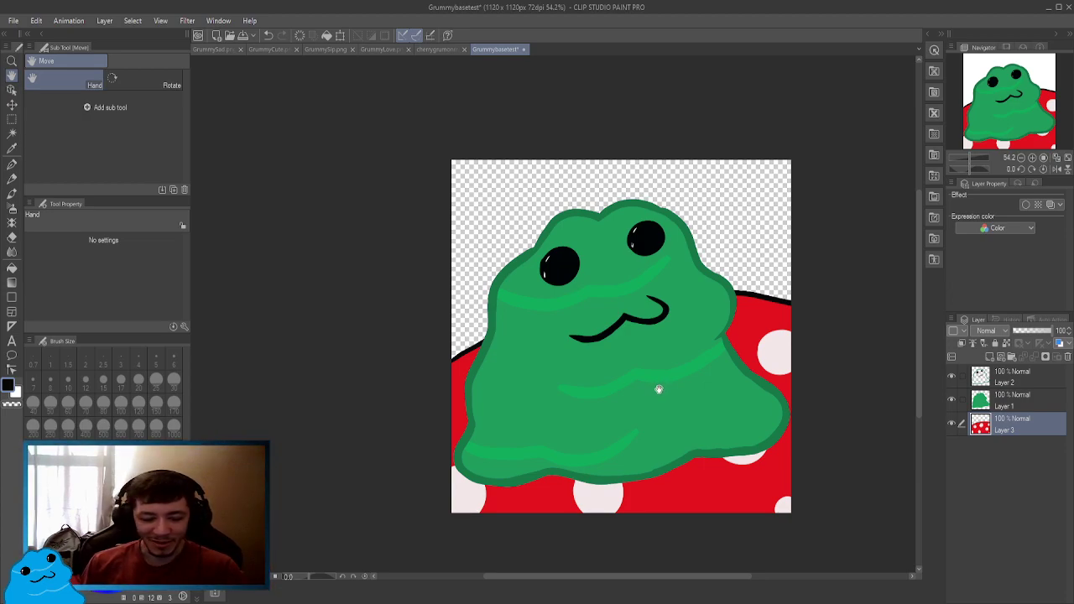
pyautogui.moveTo(643, 336); pyautogui.dragTo(599, 355)
pyautogui.scroll(1, 588, 327)
pyautogui.scroll(3, 592, 315)
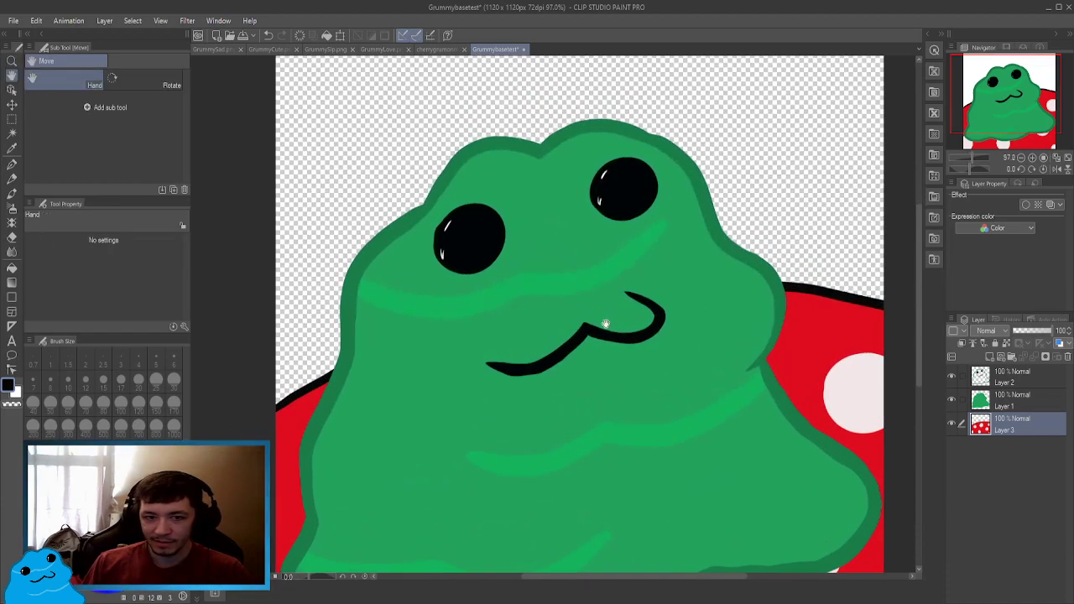
# Sample the blossom pink from cherrygrumonmushroom.jpg and try a short G-pen stroke beside the green character's head.
pyautogui.click(453, 51)
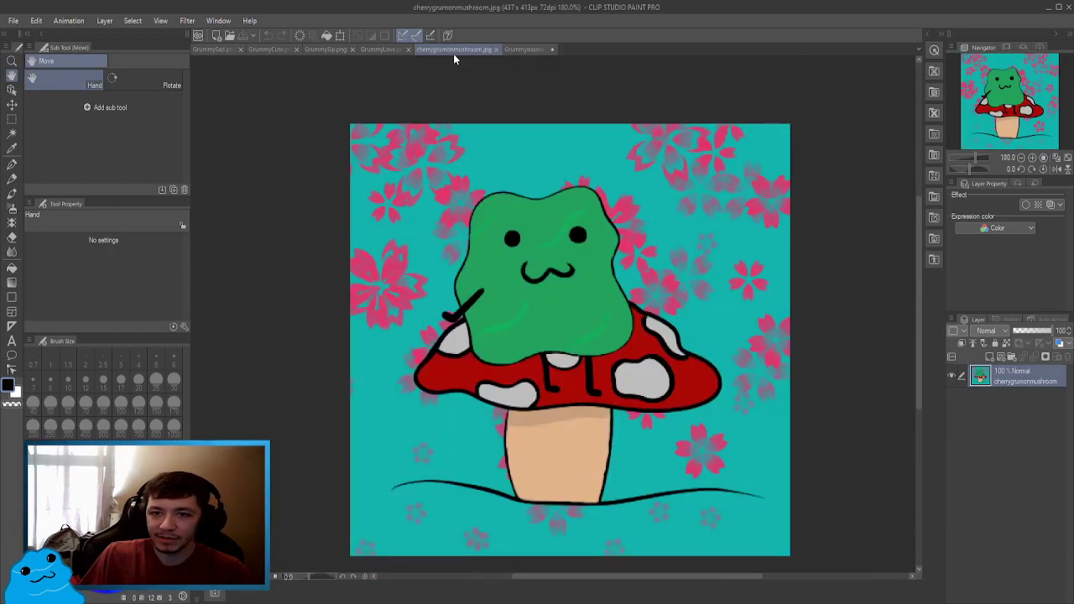
pyautogui.click(510, 51)
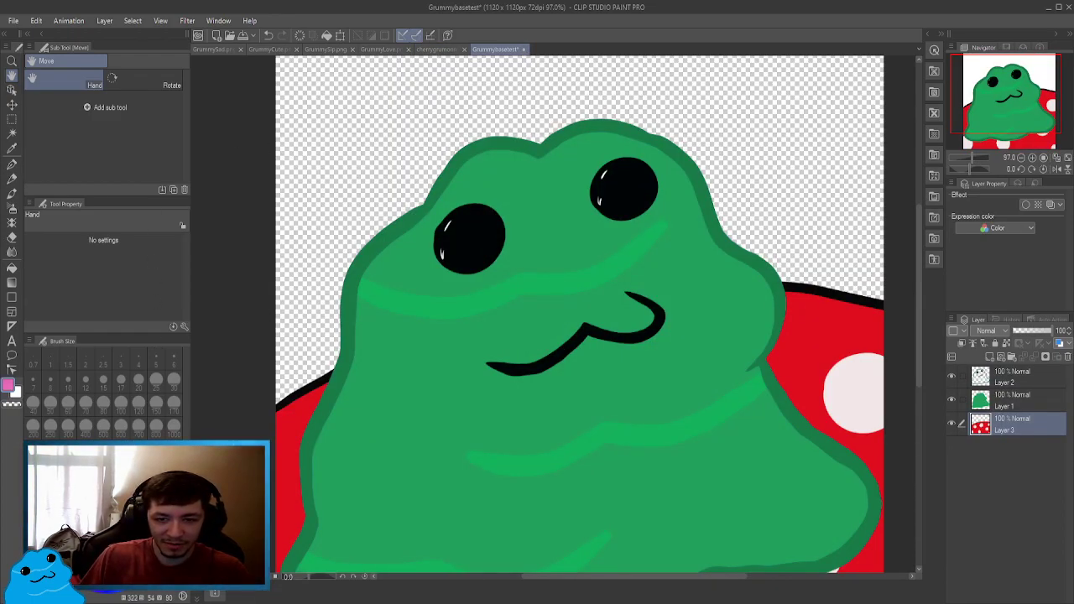
pyautogui.press('p')
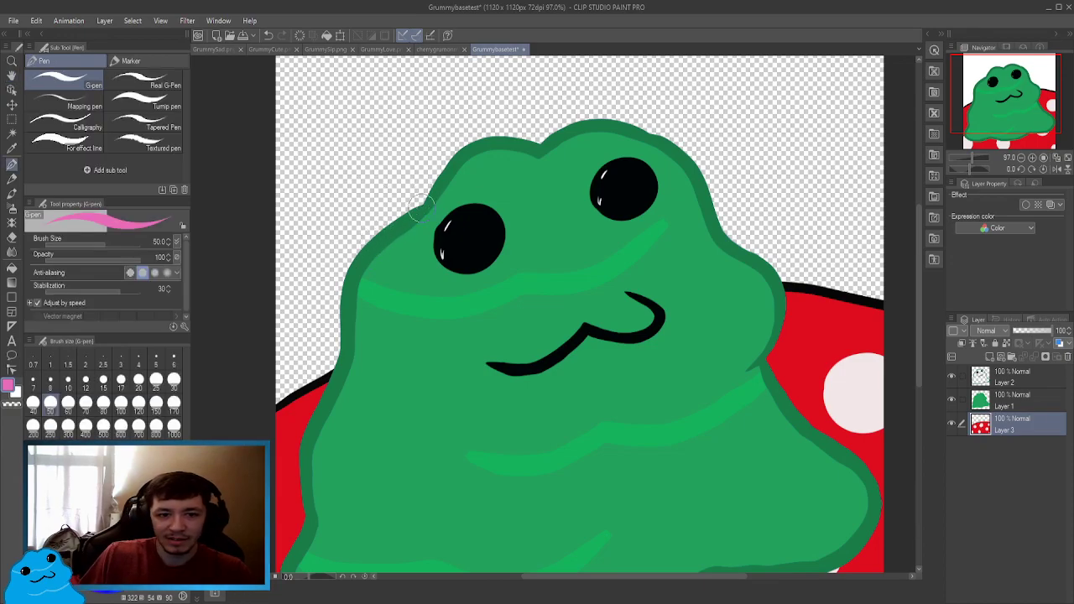
pyautogui.click(436, 50)
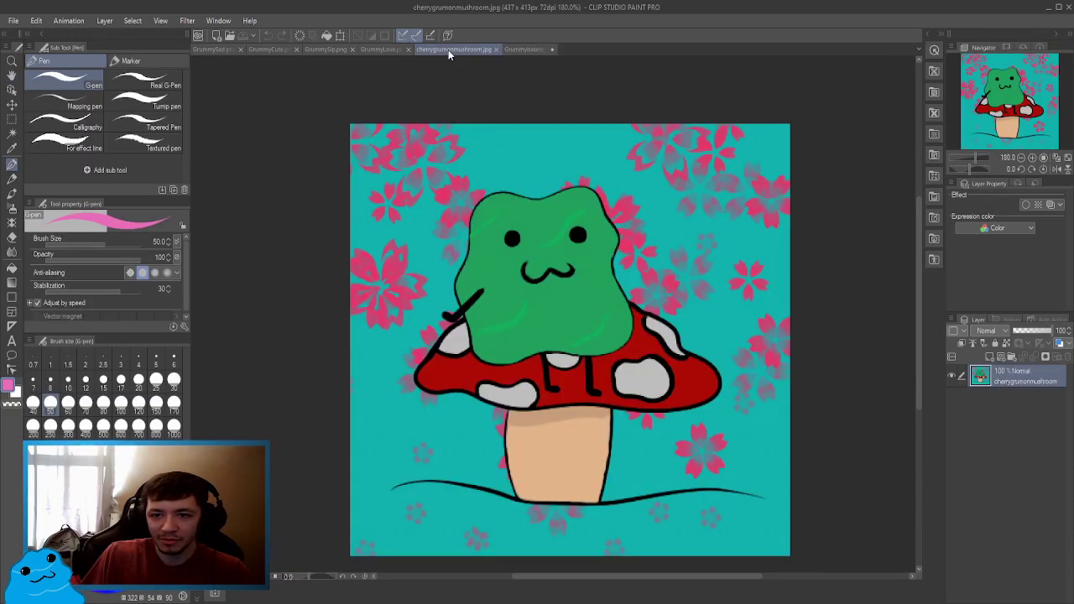
pyautogui.click(530, 49)
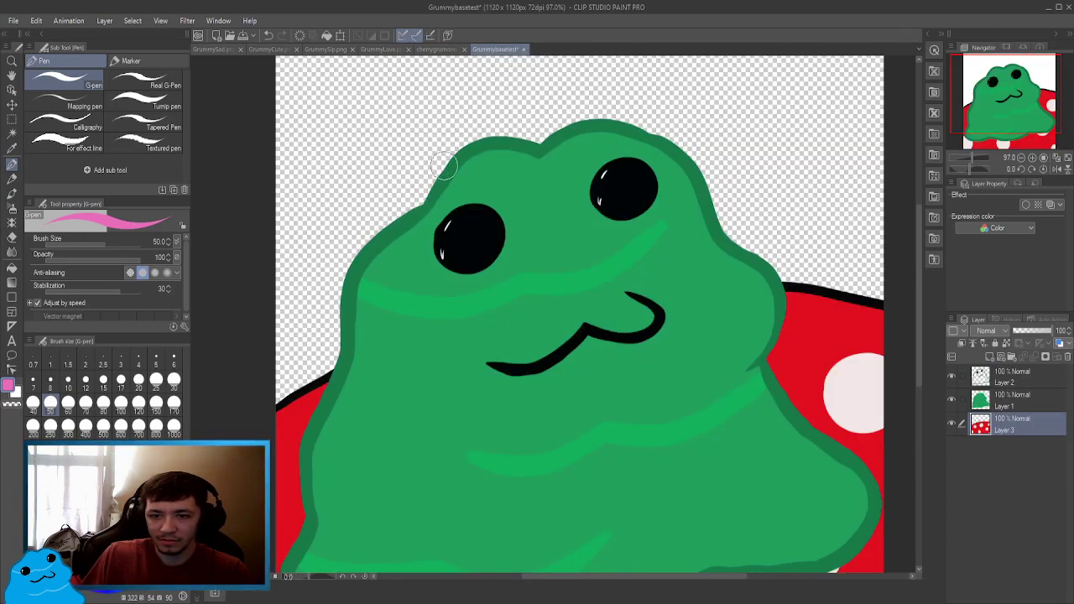
pyautogui.moveTo(425, 156); pyautogui.dragTo(442, 170)
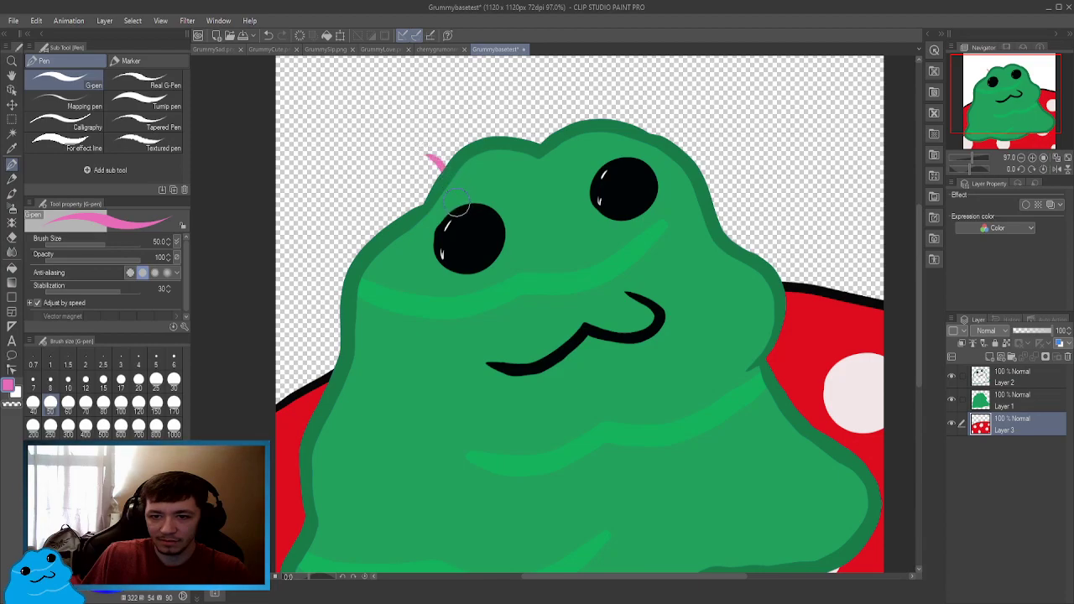
pyautogui.hotkey('ctrl', 'z')
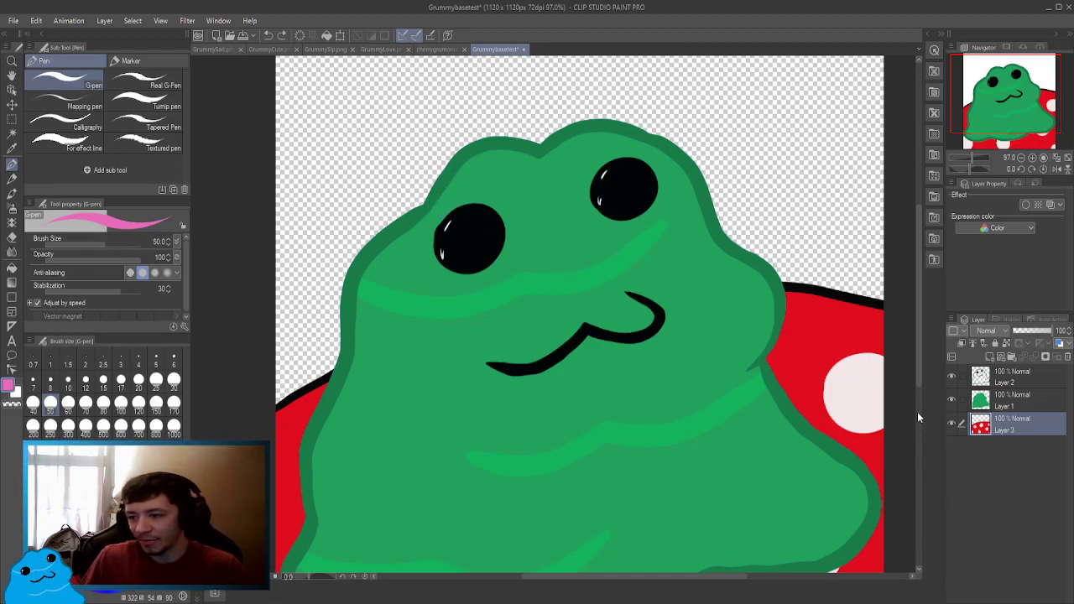
# On Layer 2, draw a small pink flower with lighter pink petal accents beside the left eye using the G-pen at size 50.
pyautogui.click(1031, 385)
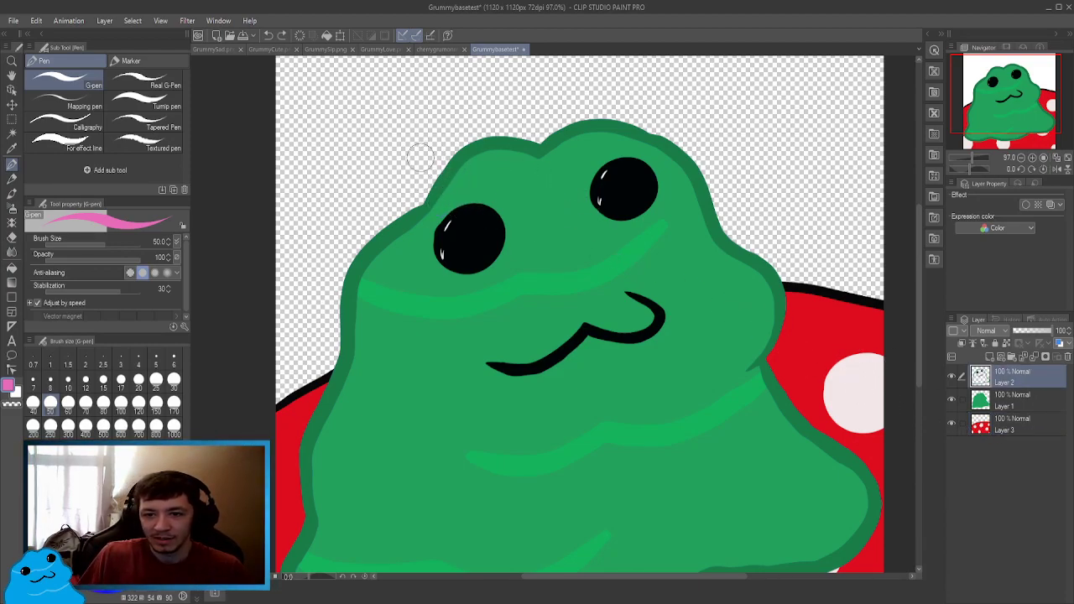
pyautogui.moveTo(431, 157); pyautogui.dragTo(454, 201)
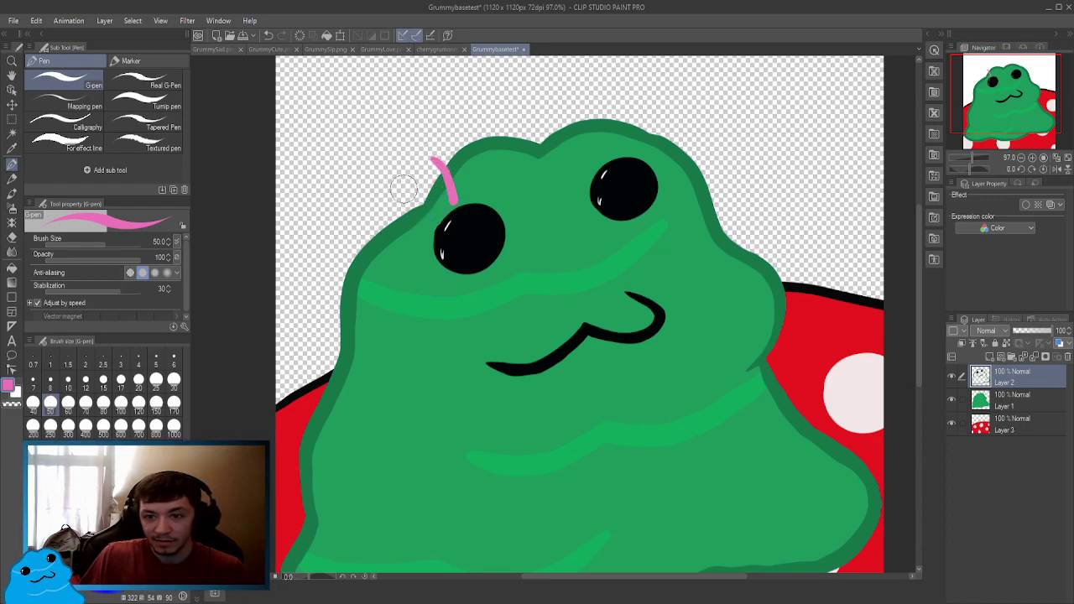
pyautogui.hotkey('ctrl', 'z')
pyautogui.moveTo(366, 205); pyautogui.dragTo(398, 237)
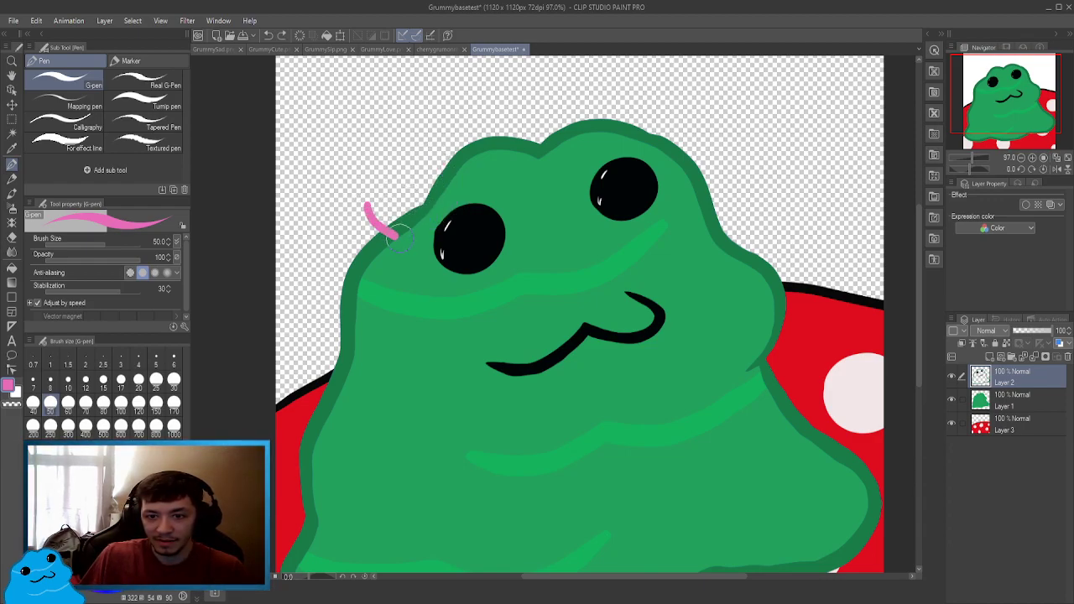
pyautogui.moveTo(402, 189)
pyautogui.mouseDown()
pyautogui.moveTo(413, 225)
pyautogui.moveTo(379, 204)
pyautogui.moveTo(407, 215)
pyautogui.moveTo(395, 190)
pyautogui.moveTo(414, 195)
pyautogui.moveTo(380, 202)
pyautogui.moveTo(396, 205)
pyautogui.moveTo(391, 187)
pyautogui.moveTo(414, 195)
pyautogui.moveTo(414, 227)
pyautogui.moveTo(402, 235)
pyautogui.moveTo(400, 217)
pyautogui.moveTo(424, 206)
pyautogui.moveTo(389, 233)
pyautogui.moveTo(378, 200)
pyautogui.moveTo(396, 219)
pyautogui.mouseUp()
pyautogui.hotkey('ctrl', 'z')
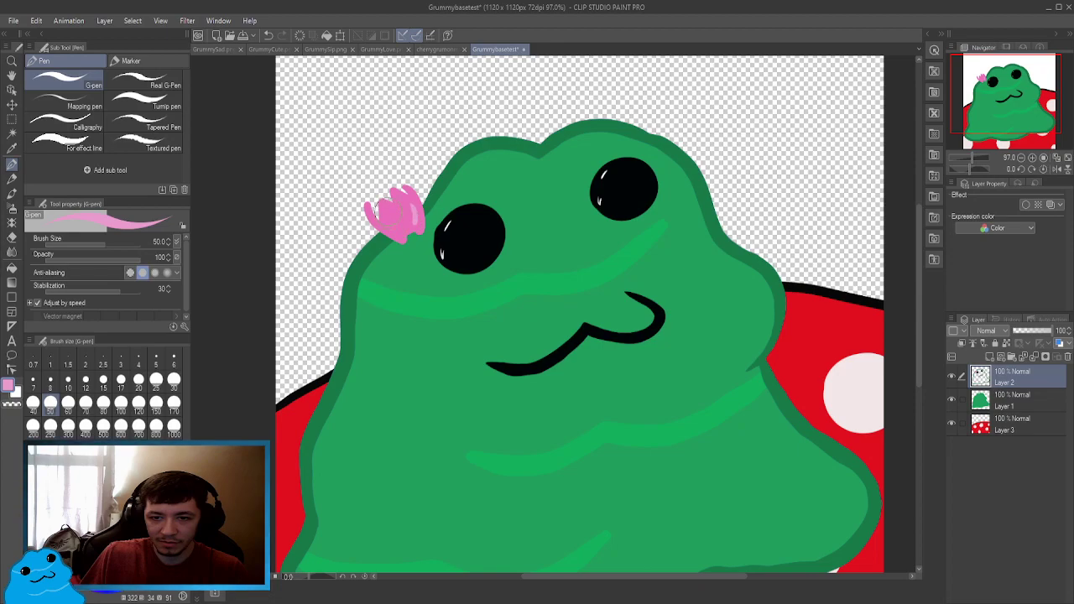
pyautogui.moveTo(376, 206)
pyautogui.mouseDown()
pyautogui.moveTo(389, 237)
pyautogui.moveTo(416, 224)
pyautogui.mouseUp()
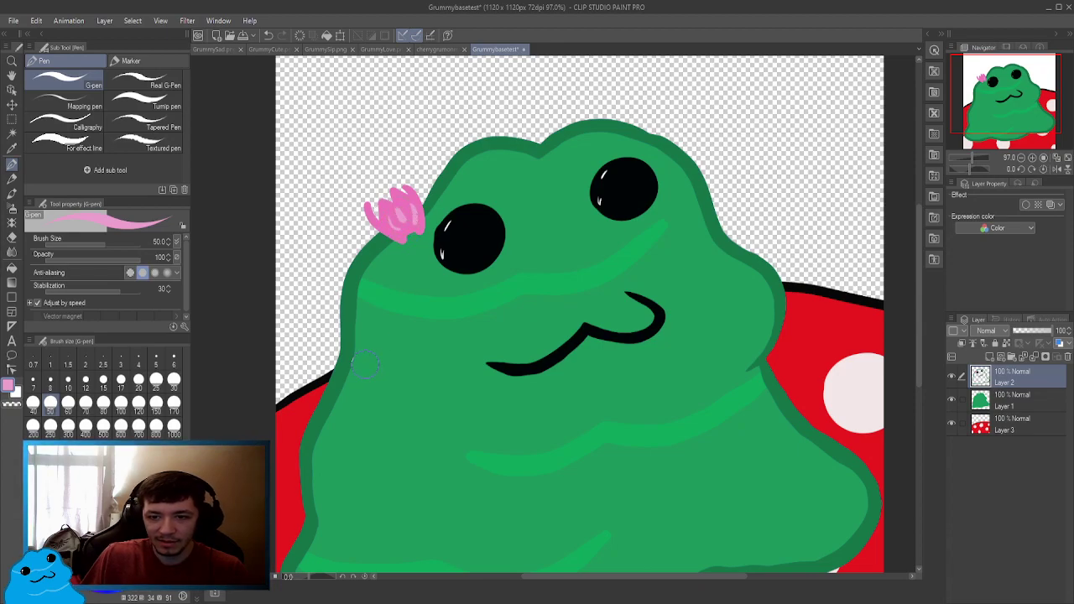
# Draw a small rounded tongue outline in black below the middle of the mouth with the G-pen at size 50.
pyautogui.scroll(-3, 366, 363)
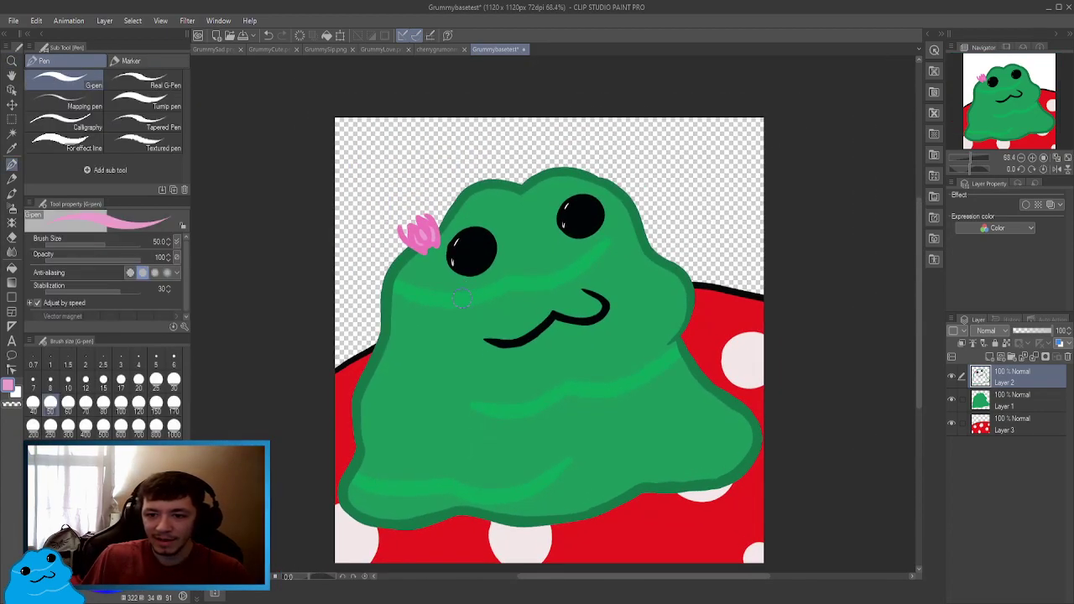
pyautogui.keyDown('ctrl'); pyautogui.click(555, 323); pyautogui.keyUp('ctrl')
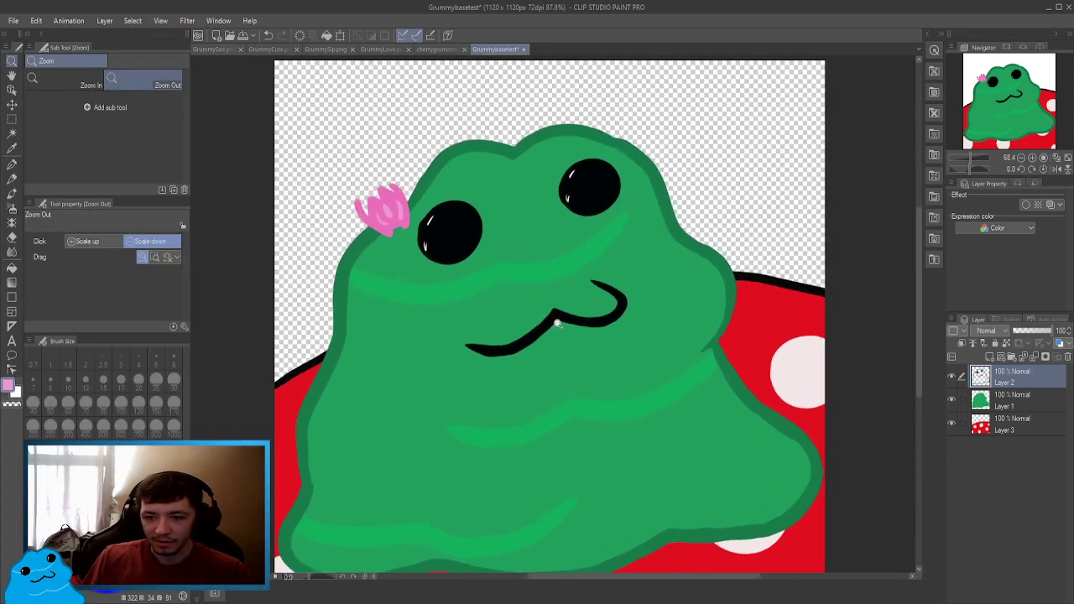
pyautogui.keyDown('ctrl'); pyautogui.click(558, 324); pyautogui.keyUp('ctrl')
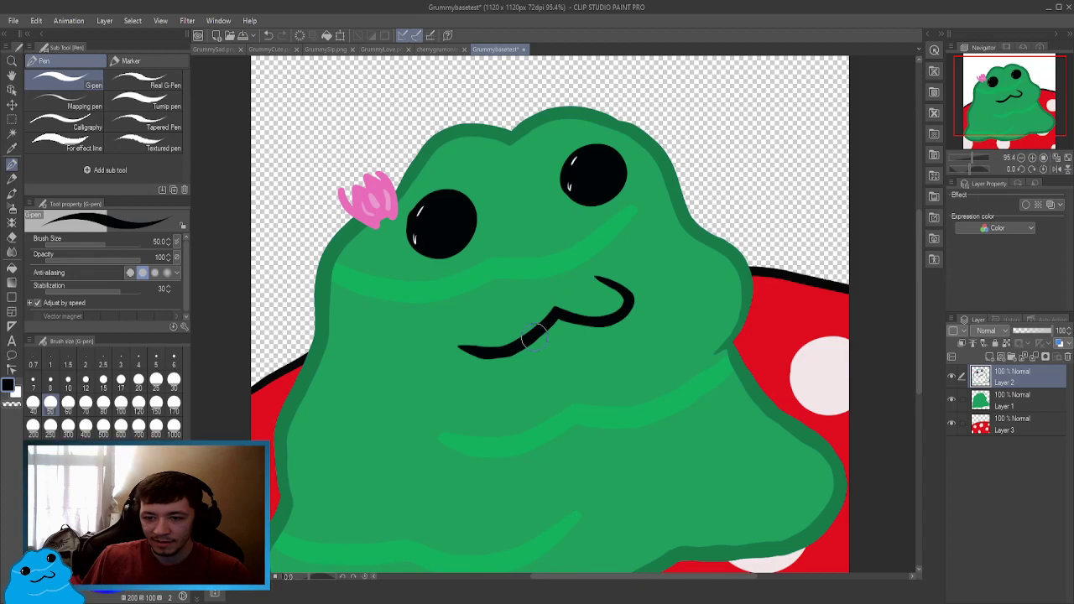
pyautogui.moveTo(534, 335)
pyautogui.mouseDown()
pyautogui.moveTo(571, 340)
pyautogui.moveTo(592, 328)
pyautogui.mouseUp()
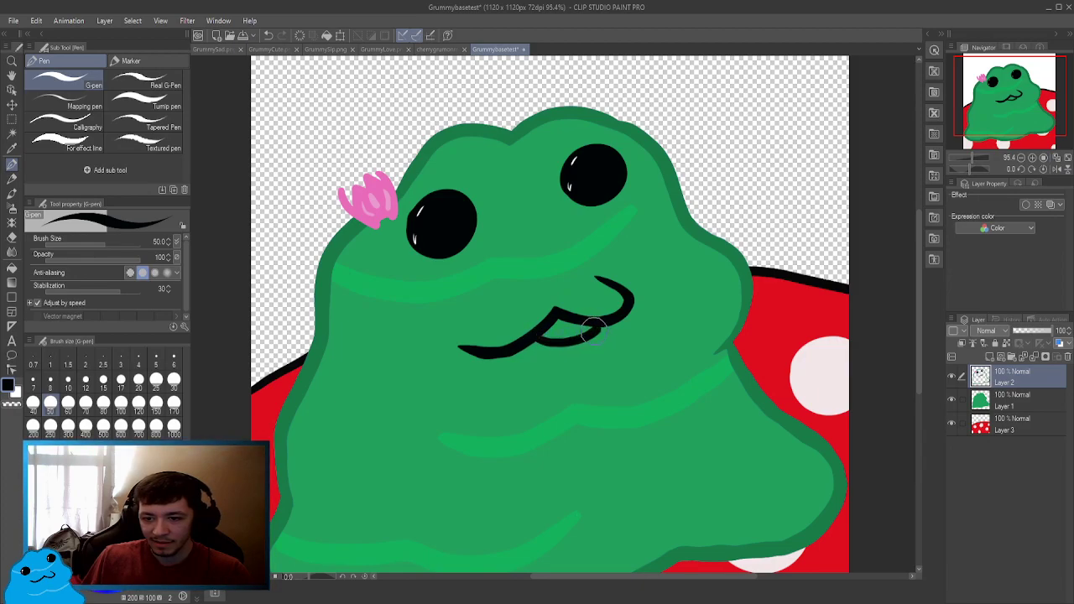
pyautogui.hotkey('ctrl', 'z')
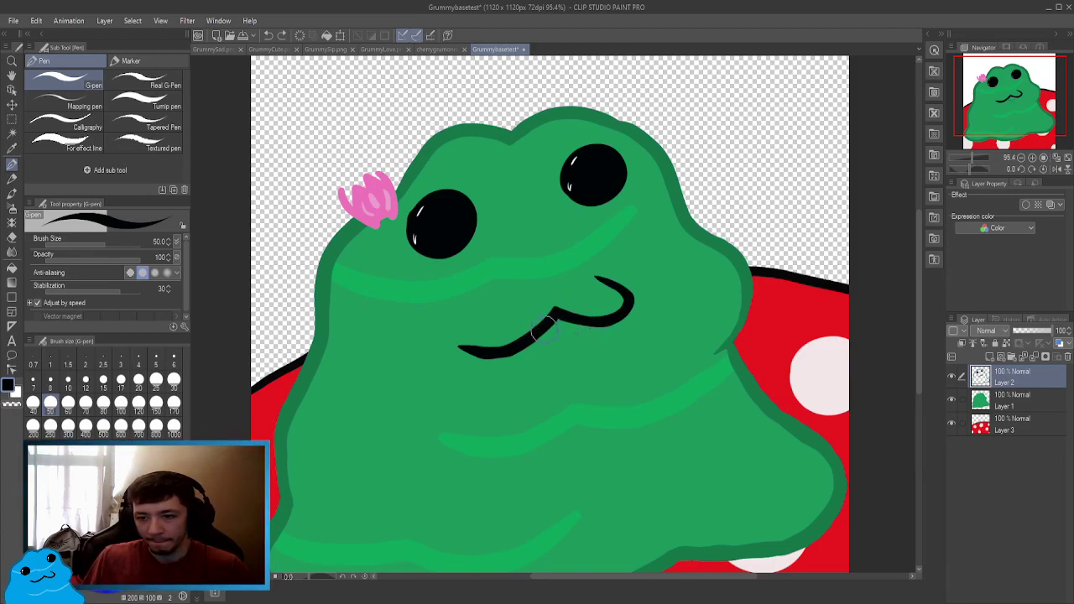
pyautogui.moveTo(560, 342)
pyautogui.mouseDown()
pyautogui.moveTo(579, 337)
pyautogui.moveTo(562, 329)
pyautogui.mouseUp()
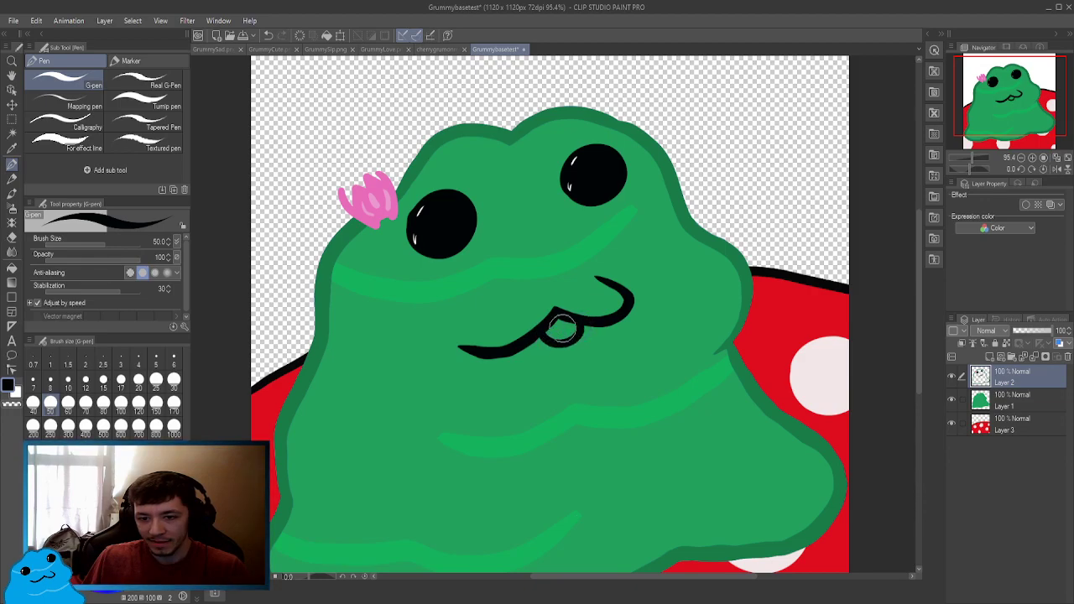
# Fill the tongue on Layer 1 with the body outline's dark green using the Refer other layers fill.
pyautogui.keyDown('alt'); pyautogui.click(346, 277); pyautogui.keyUp('alt')
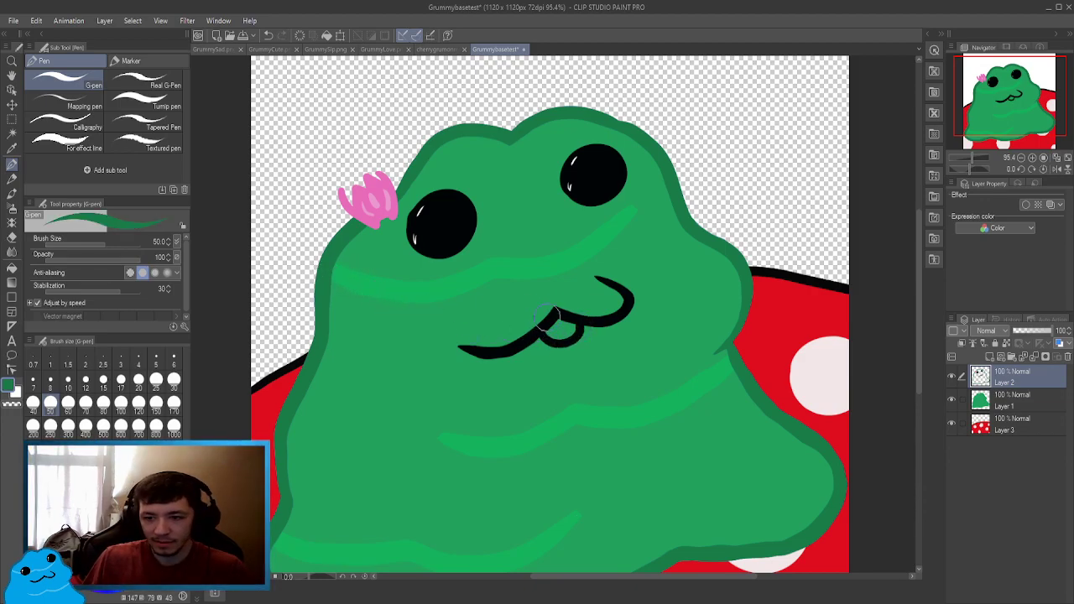
pyautogui.press('g')
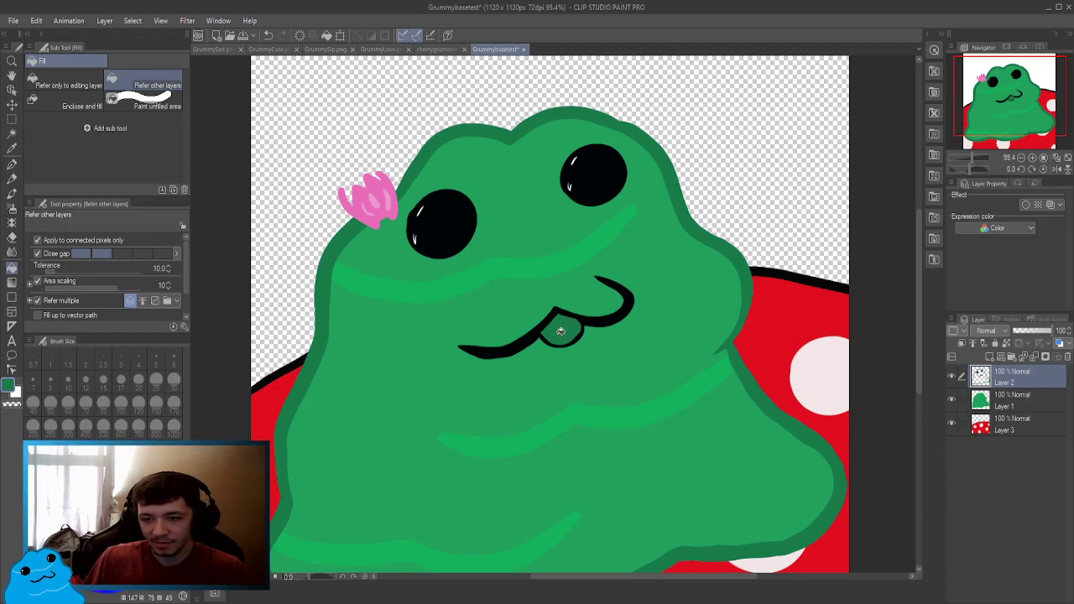
pyautogui.hotkey('ctrl', 'z')
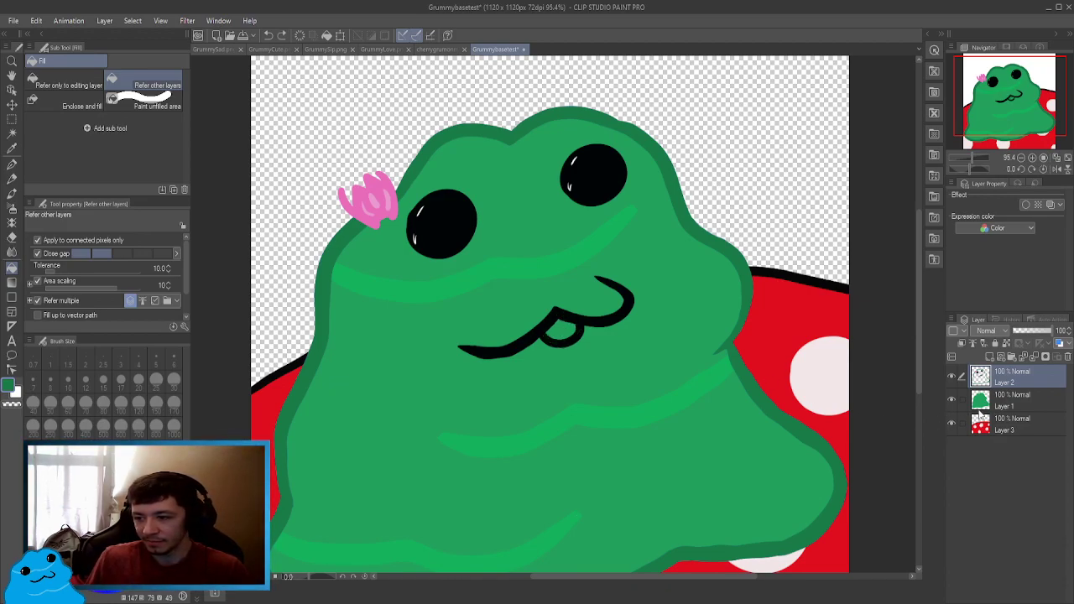
pyautogui.click(1007, 407)
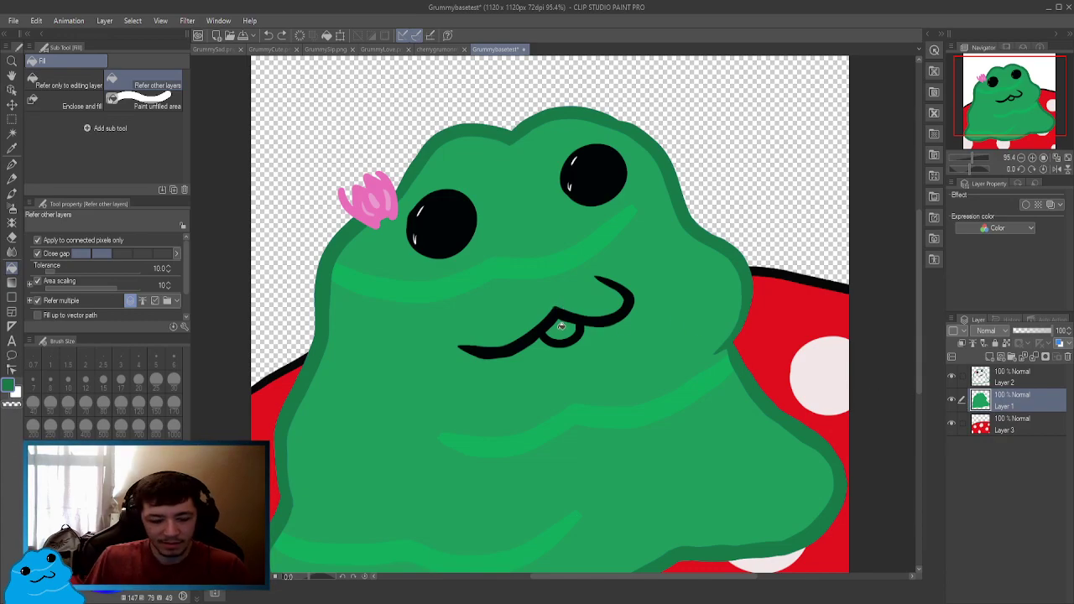
pyautogui.press('p')
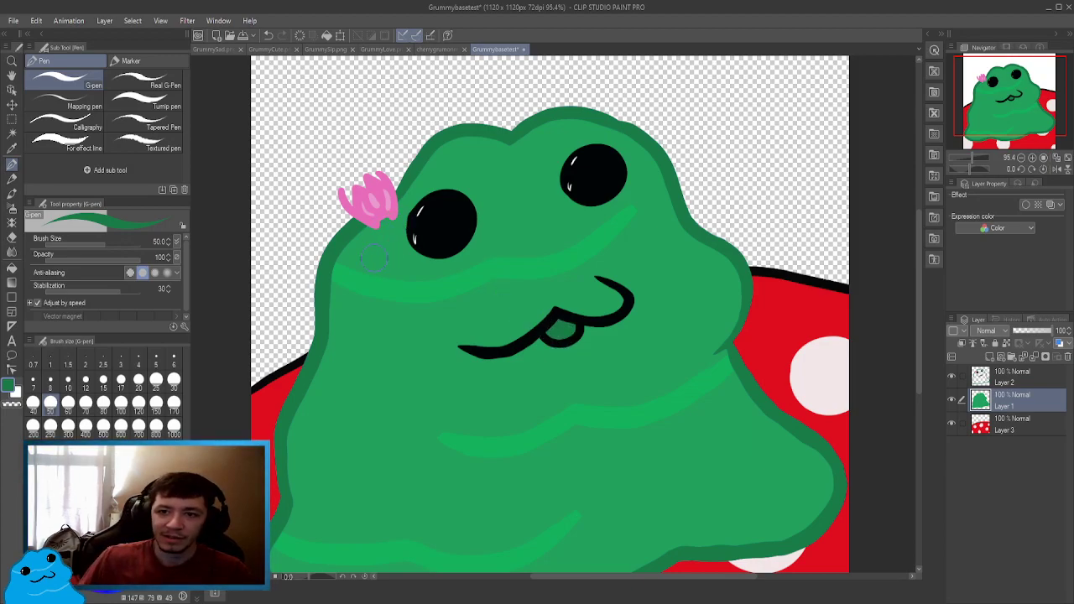
# Save the Grummybasetest document and close cherrygrumonmushroom.jpg and GrummySad.png.
pyautogui.scroll(-2, 509, 358)
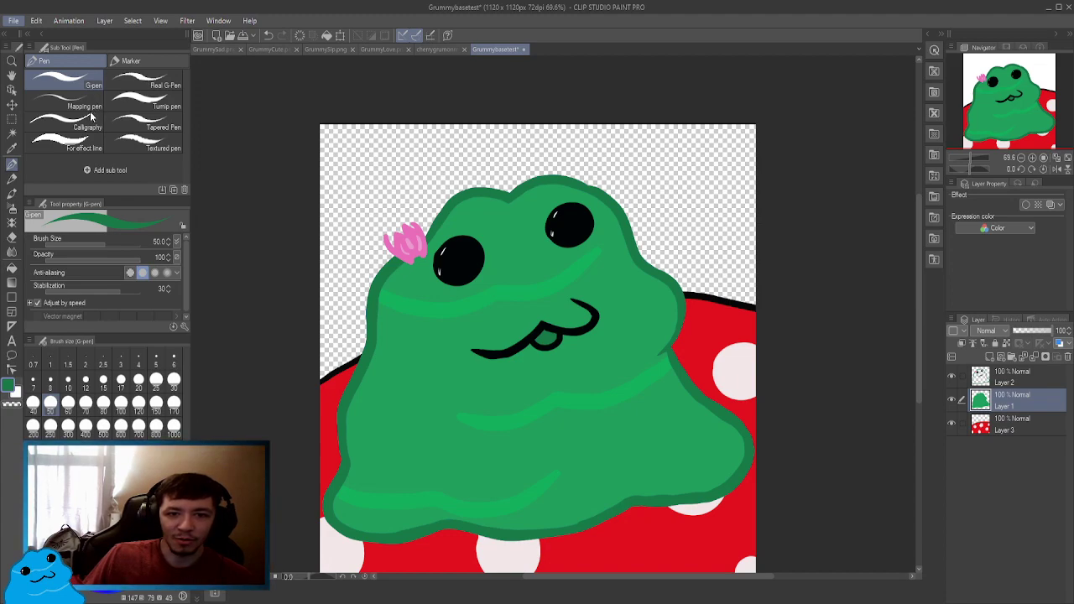
pyautogui.hotkey('ctrl', 's')
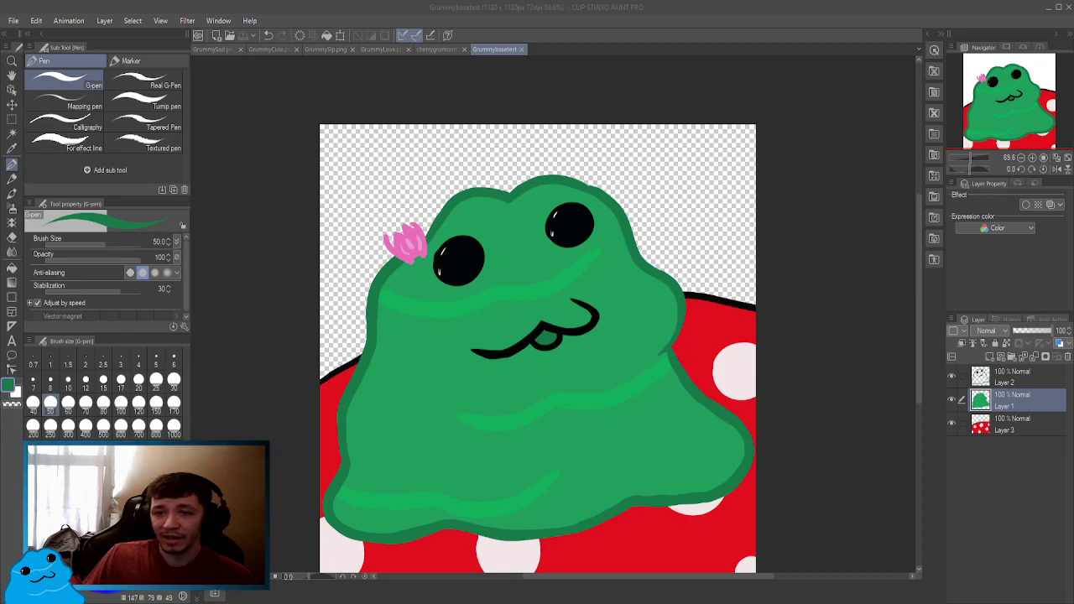
pyautogui.click(437, 48)
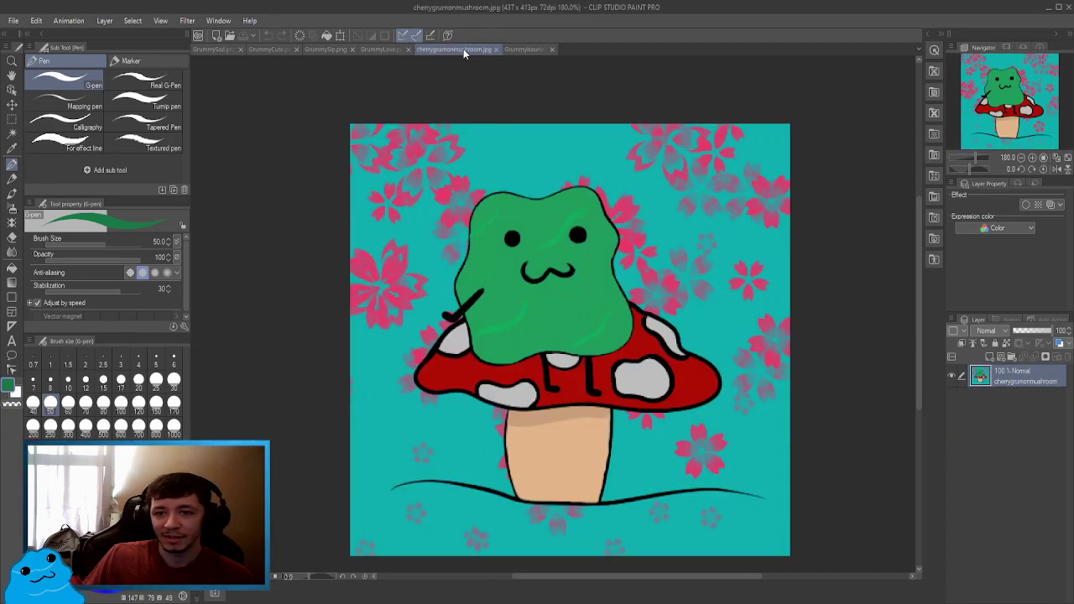
pyautogui.click(464, 49)
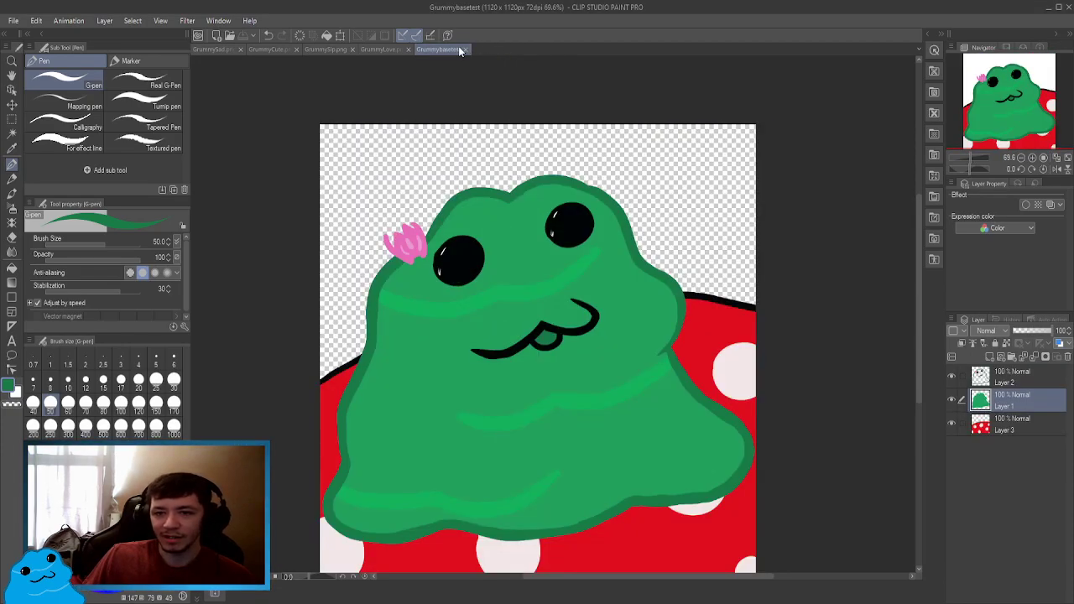
pyautogui.click(240, 48)
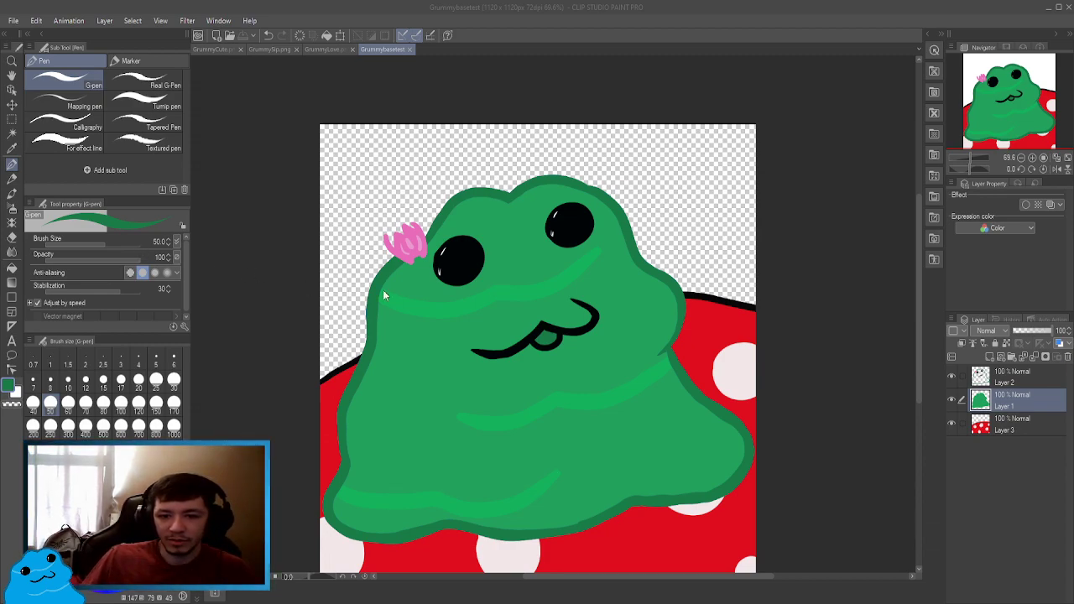
# Save the mushroom drawing as CherryGrumshroom.png and open GrummyOG.png in its place.
pyautogui.press('Return')
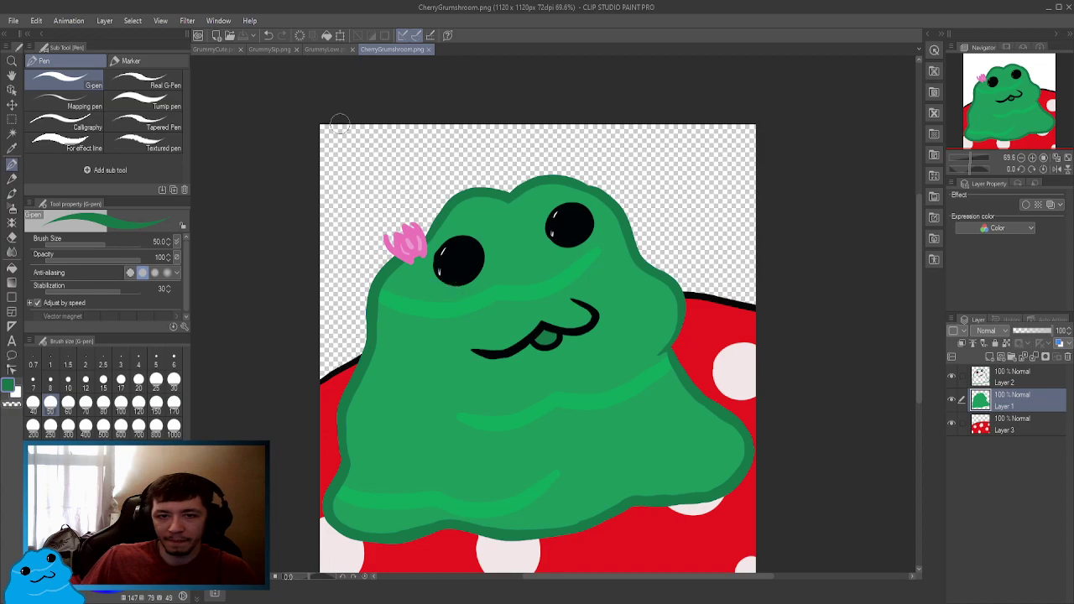
pyautogui.click(430, 49)
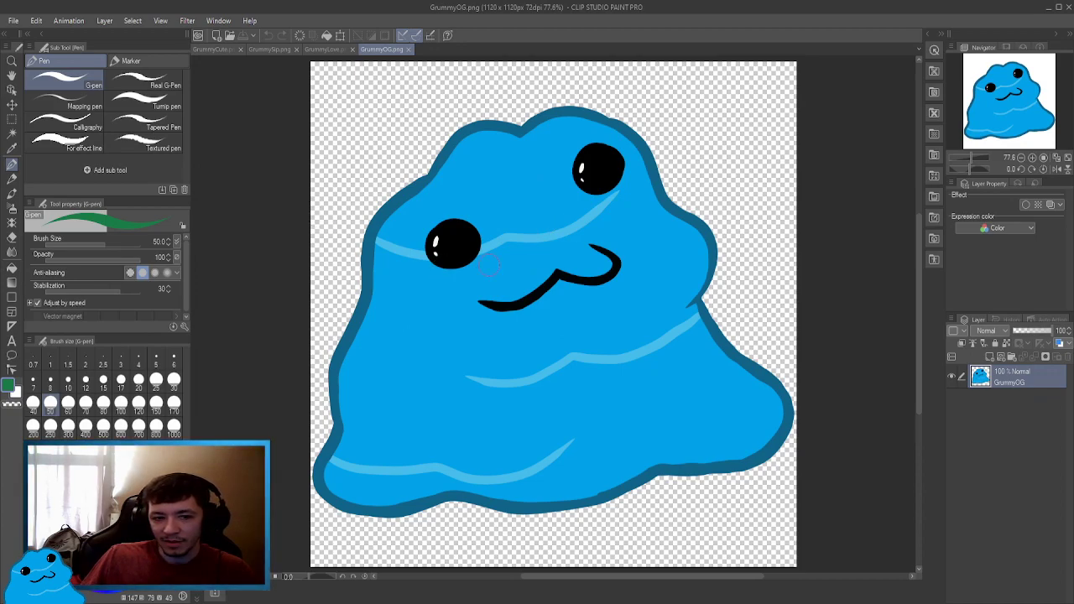
# Draw the interrupted highlight stripe across the left eye in the stripe's light blue with the G-pen at size 50.
pyautogui.scroll(5, 488, 261)
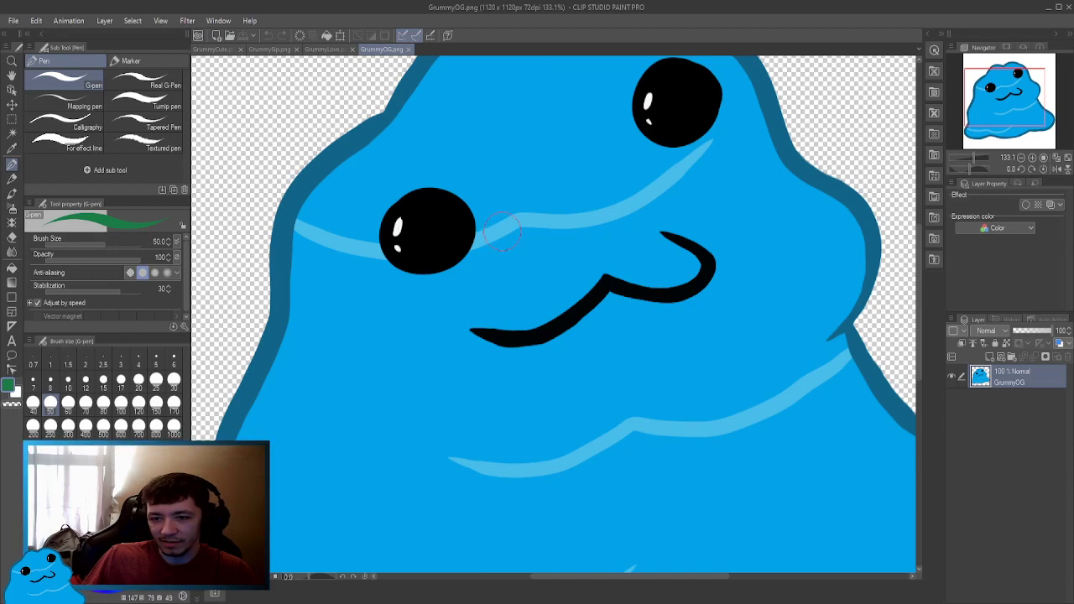
pyautogui.keyDown('alt'); pyautogui.click(504, 228); pyautogui.keyUp('alt')
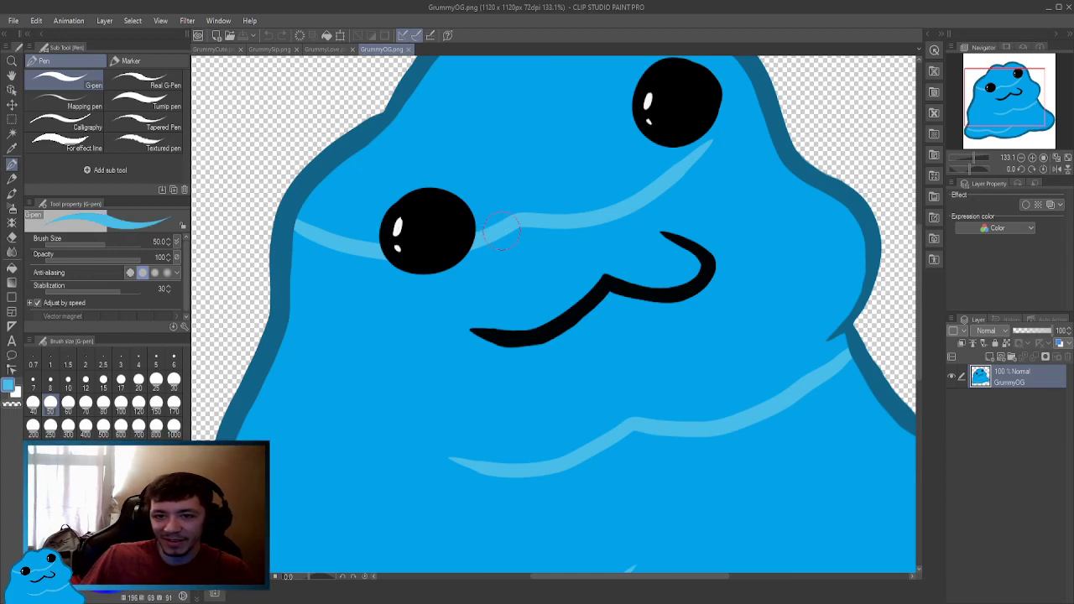
pyautogui.scroll(-5, 502, 228)
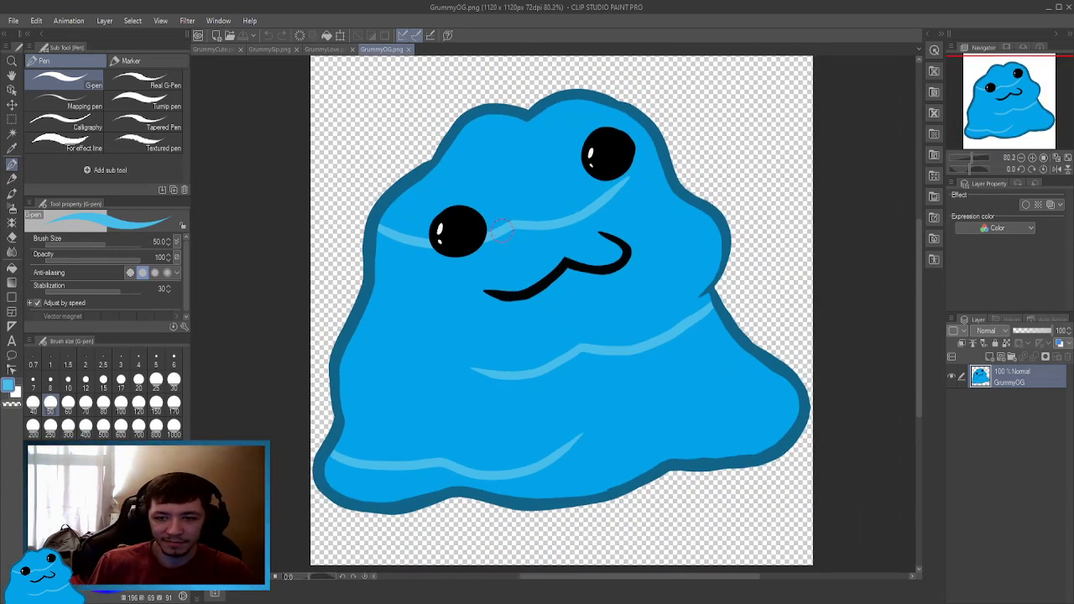
pyautogui.keyDown('alt'); pyautogui.click(445, 291); pyautogui.keyUp('alt')
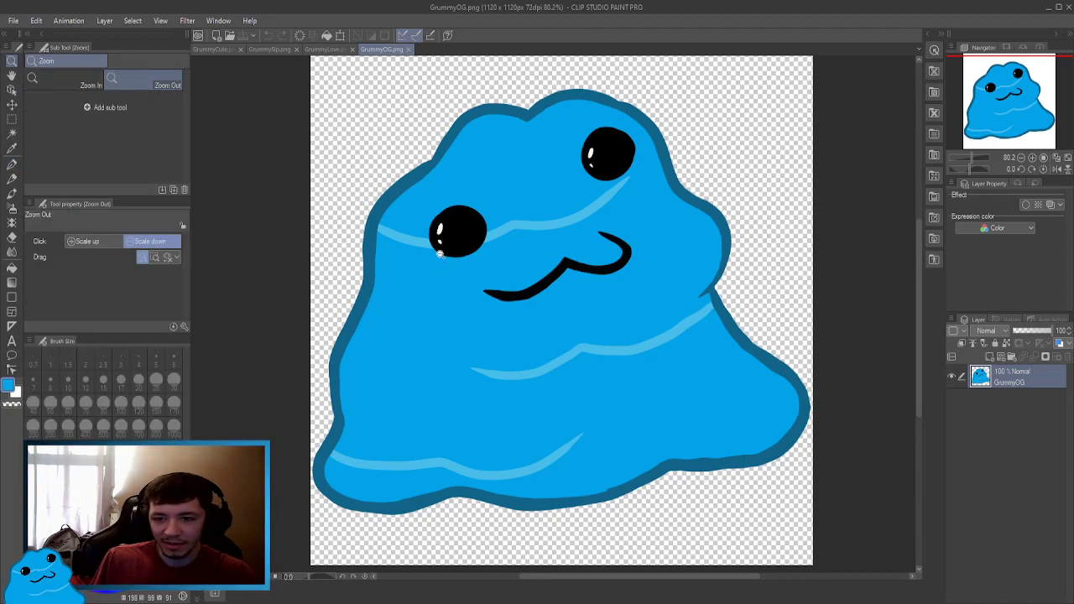
pyautogui.moveTo(445, 274); pyautogui.dragTo(470, 257)
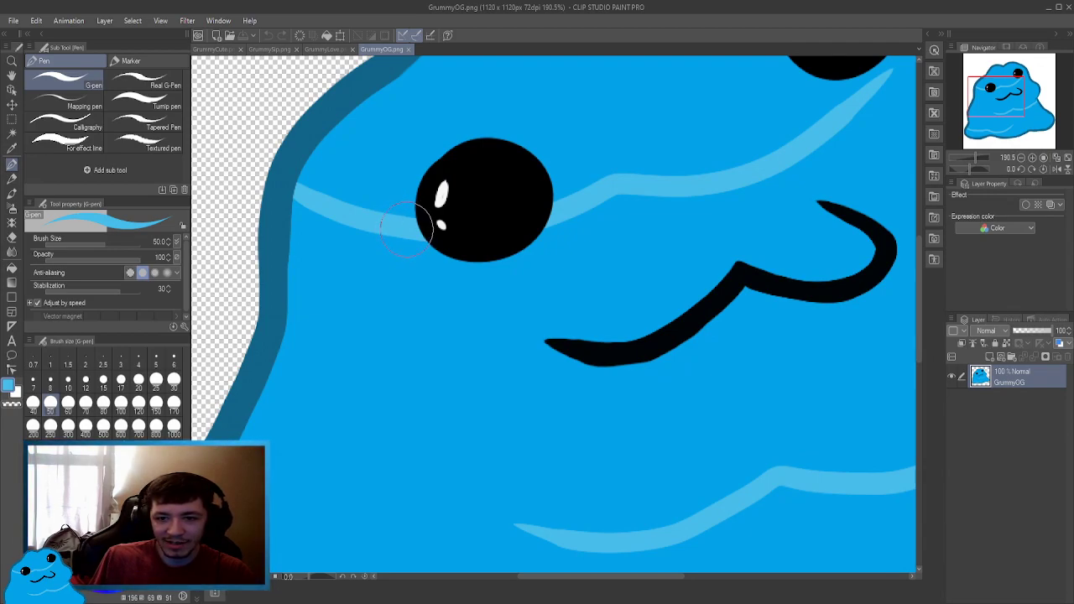
pyautogui.click(406, 225)
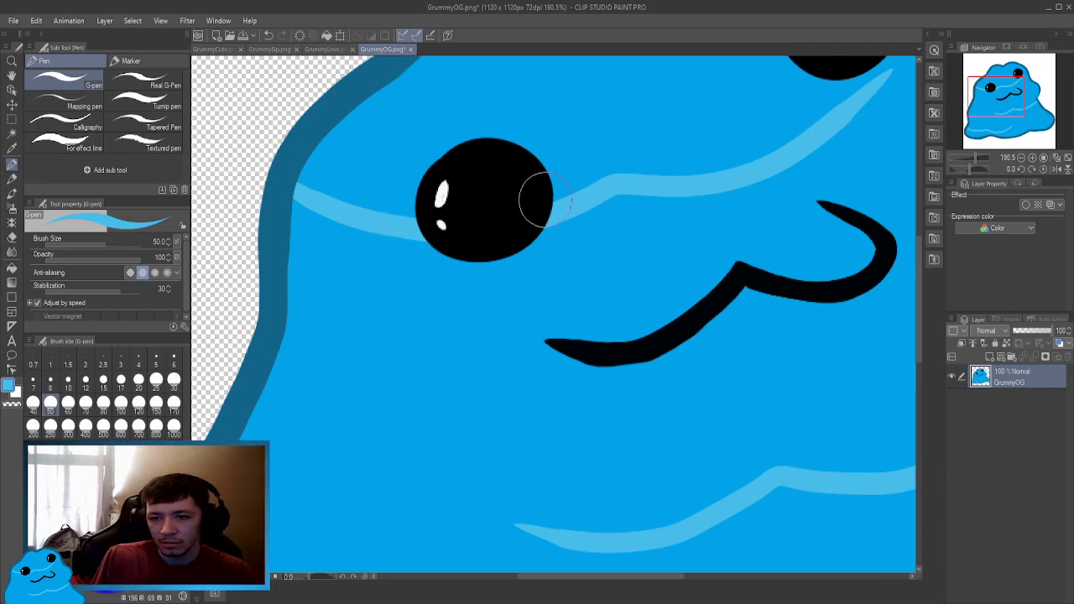
pyautogui.moveTo(560, 207)
pyautogui.mouseDown()
pyautogui.moveTo(467, 233)
pyautogui.moveTo(411, 231)
pyautogui.mouseUp()
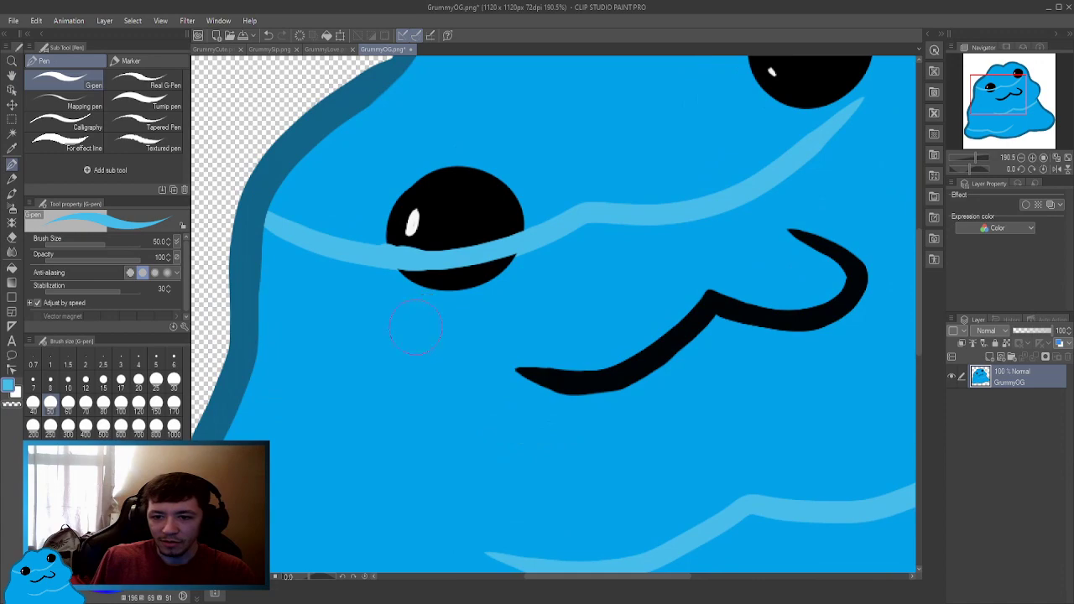
# Paint over the part of the left eye below the highlight stripe with the body's blue.
pyautogui.hotkey('ctrl', 'space')
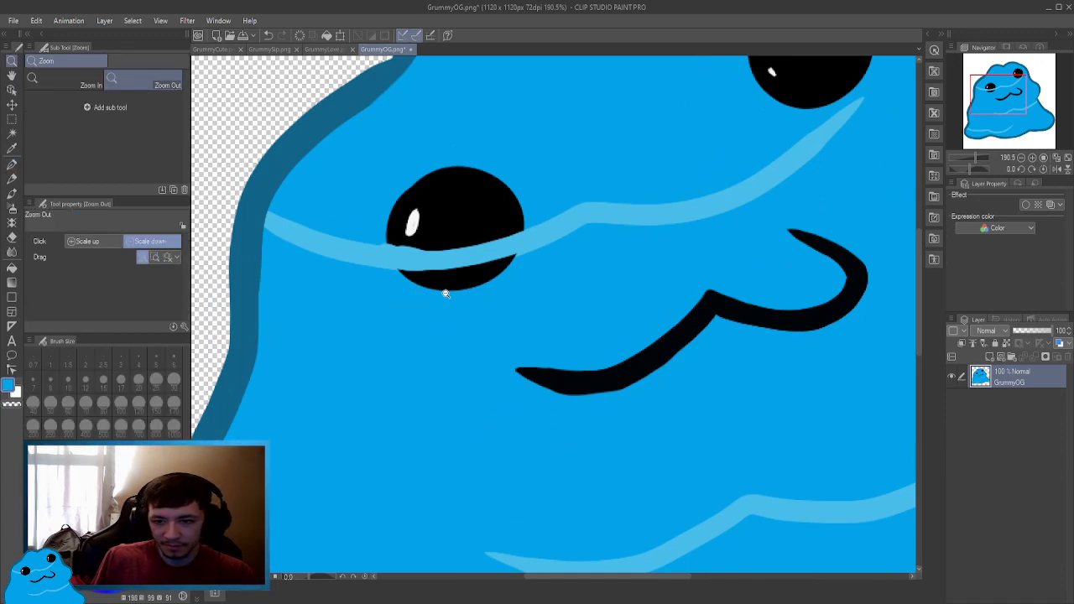
pyautogui.moveTo(439, 290); pyautogui.dragTo(516, 277)
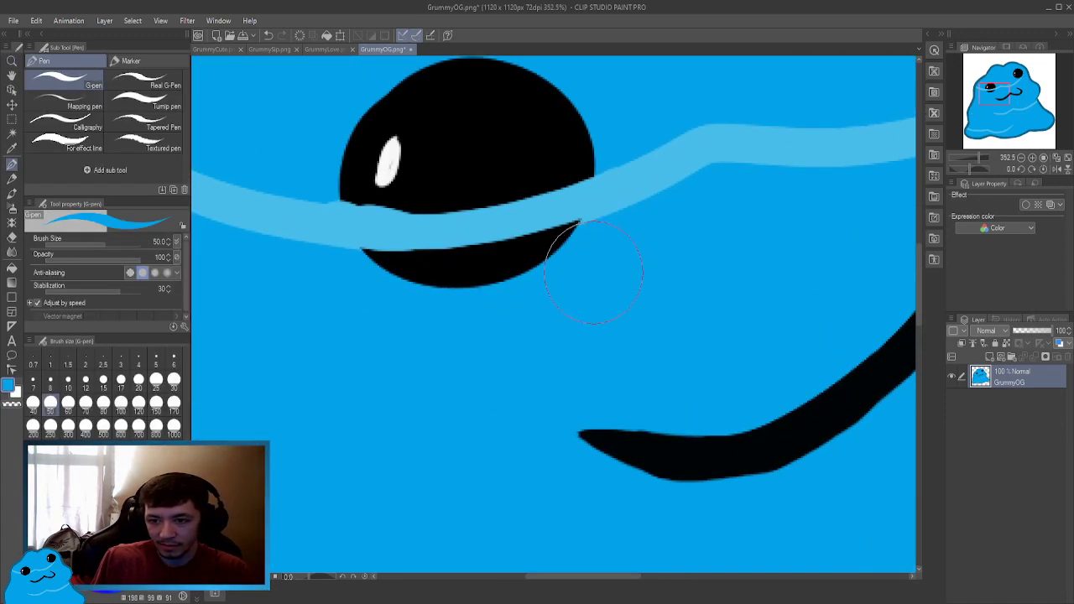
pyautogui.moveTo(475, 294)
pyautogui.mouseDown()
pyautogui.moveTo(383, 292)
pyautogui.moveTo(350, 276)
pyautogui.moveTo(488, 275)
pyautogui.moveTo(589, 239)
pyautogui.moveTo(429, 281)
pyautogui.mouseUp()
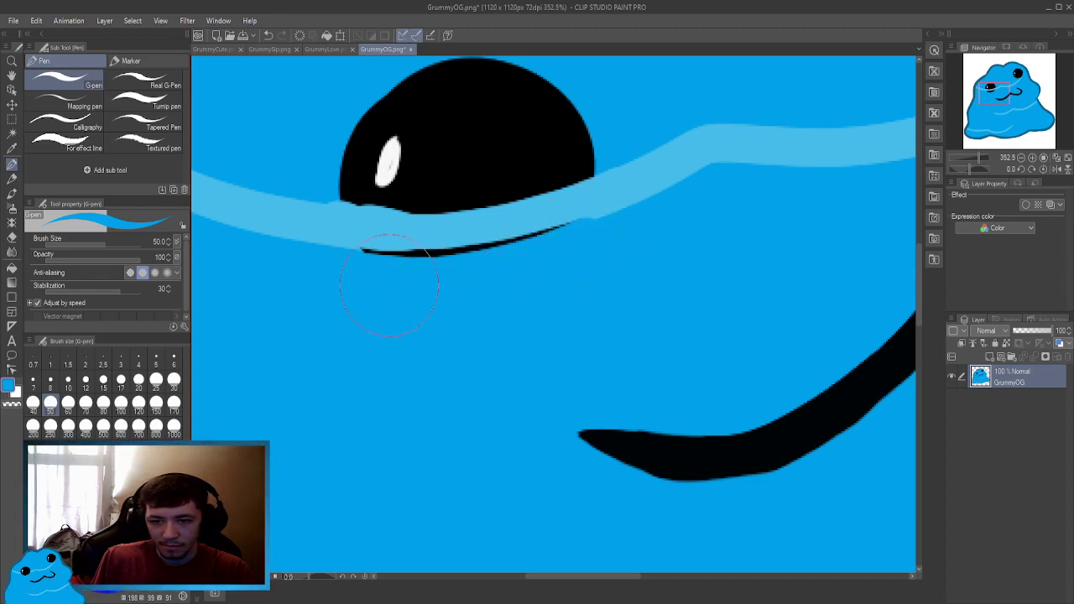
# Rotate the canvas and paint over the part of the left eye above the highlight stripe, including its white glint, with the body's blue.
pyautogui.press('r')
pyautogui.moveTo(428, 227); pyautogui.dragTo(690, 260)
pyautogui.press('space')
pyautogui.moveTo(739, 193)
pyautogui.mouseDown()
pyautogui.moveTo(568, 174)
pyautogui.moveTo(663, 172)
pyautogui.moveTo(606, 179)
pyautogui.moveTo(395, 309)
pyautogui.moveTo(576, 168)
pyautogui.moveTo(598, 197)
pyautogui.moveTo(576, 227)
pyautogui.moveTo(451, 313)
pyautogui.moveTo(444, 340)
pyautogui.moveTo(539, 288)
pyautogui.moveTo(592, 223)
pyautogui.moveTo(554, 302)
pyautogui.moveTo(451, 371)
pyautogui.mouseUp()
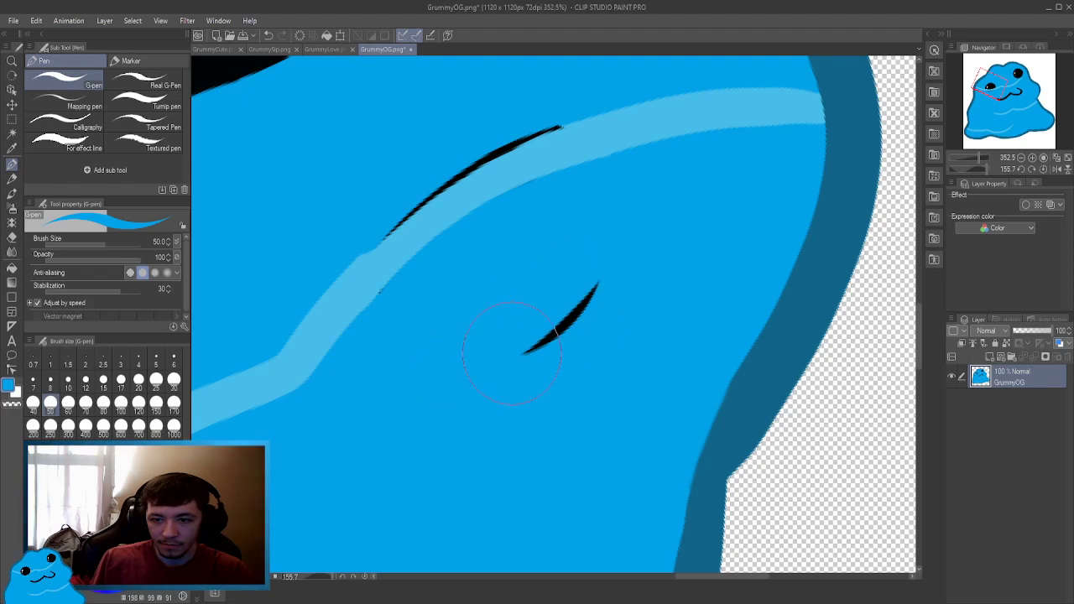
pyautogui.moveTo(512, 352); pyautogui.dragTo(587, 252)
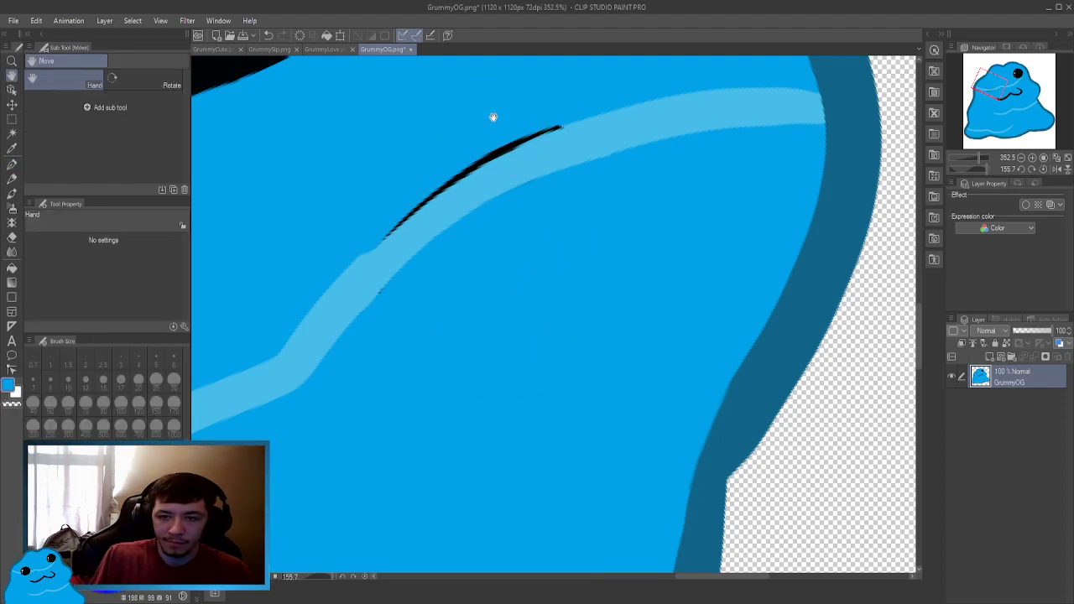
# Cover the black sliver along the lower edge of the highlight stripe with the stripe's light blue.
pyautogui.moveTo(492, 115); pyautogui.dragTo(475, 194)
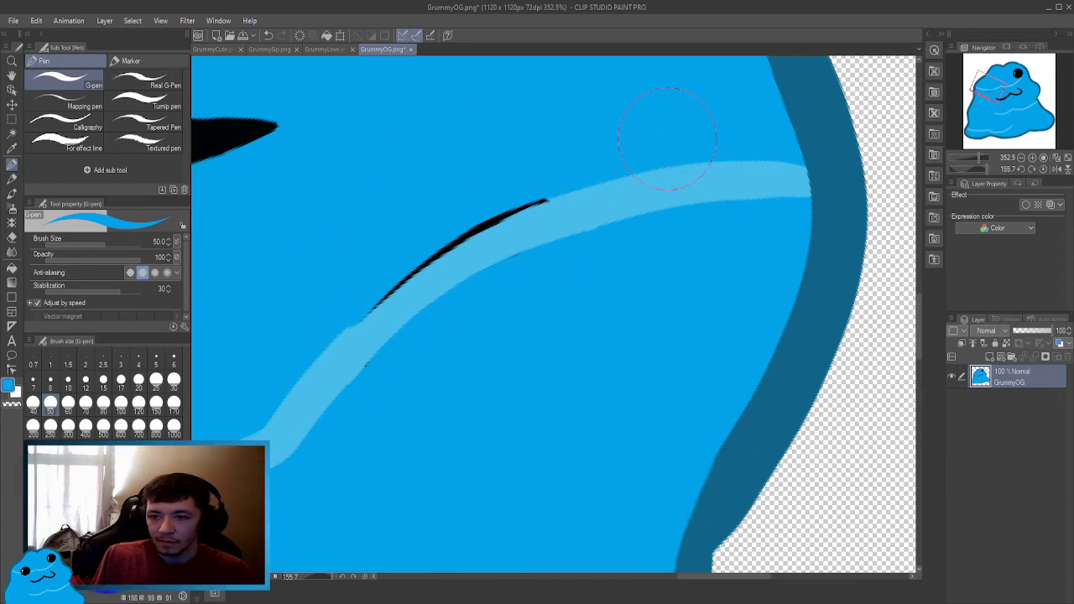
pyautogui.moveTo(587, 159)
pyautogui.mouseDown()
pyautogui.moveTo(493, 197)
pyautogui.moveTo(351, 295)
pyautogui.mouseUp()
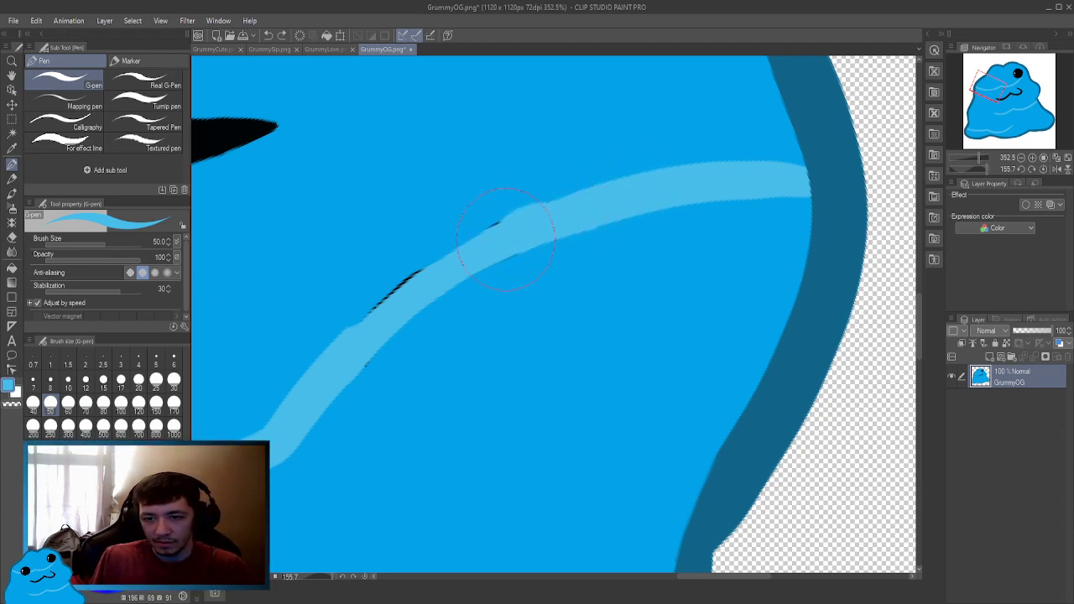
# Paint body blue over the stray dark specks along the upper highlight line, undoing the last small touch-up.
pyautogui.moveTo(359, 335)
pyautogui.mouseDown()
pyautogui.moveTo(487, 237)
pyautogui.moveTo(565, 216)
pyautogui.mouseUp()
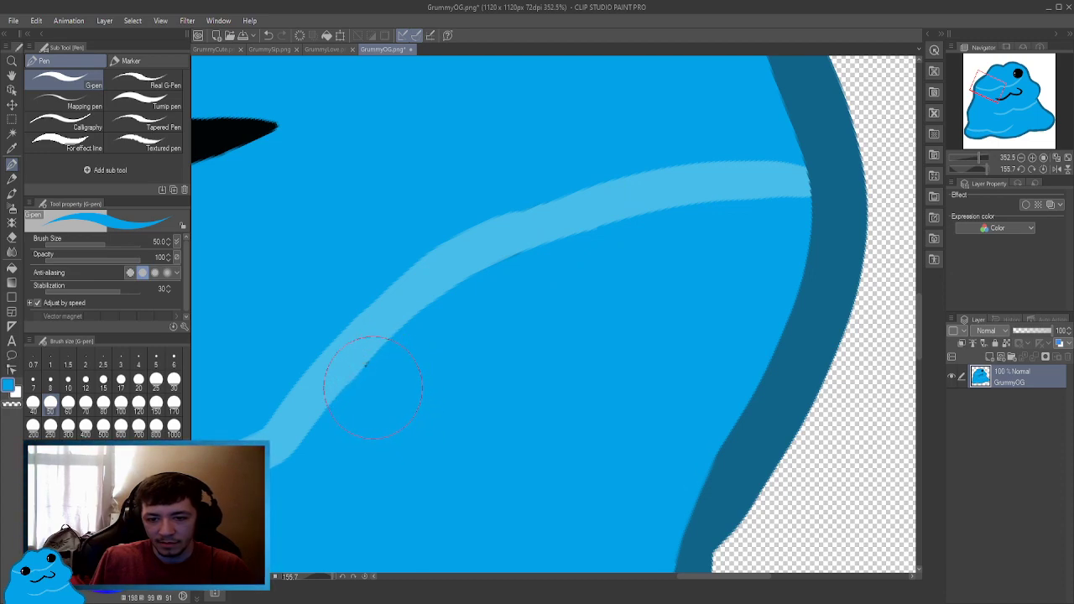
pyautogui.moveTo(381, 370); pyautogui.dragTo(381, 374)
pyautogui.hotkey('ctrl', 'z')
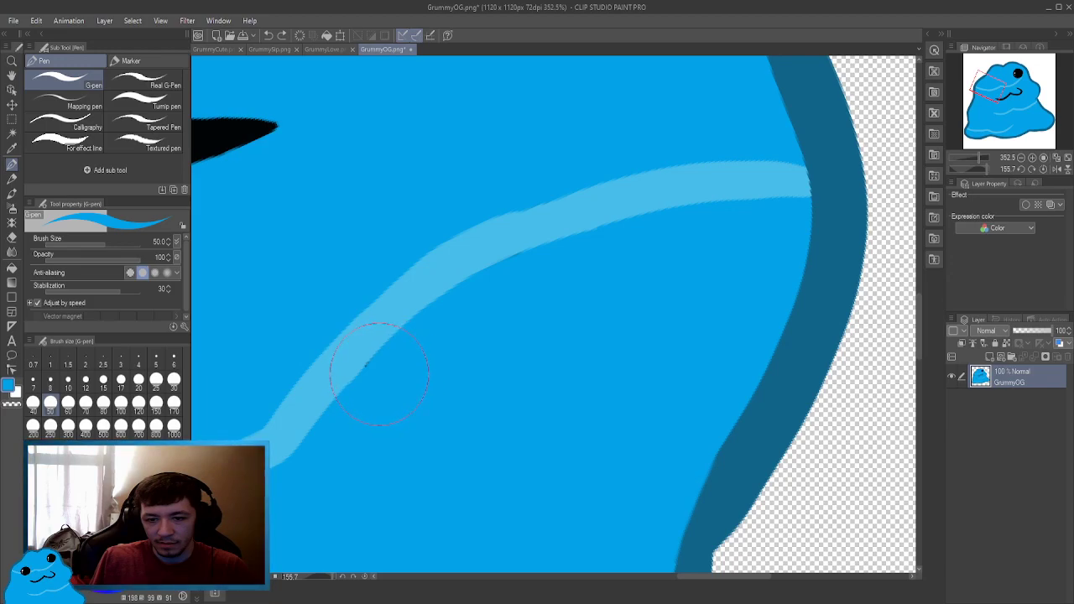
pyautogui.moveTo(429, 320); pyautogui.dragTo(618, 321)
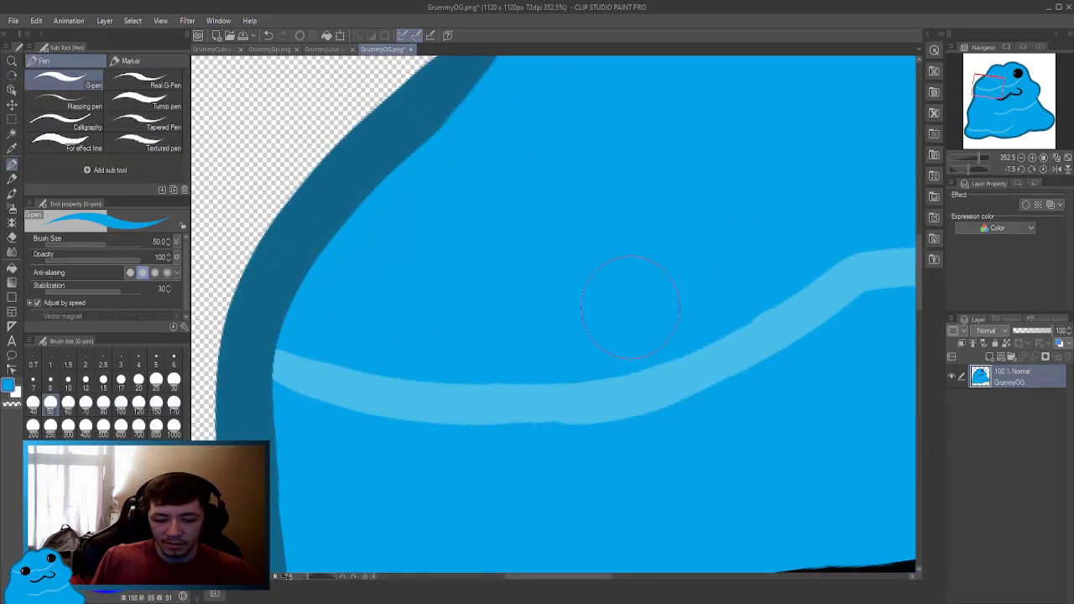
pyautogui.scroll(-5, 596, 294)
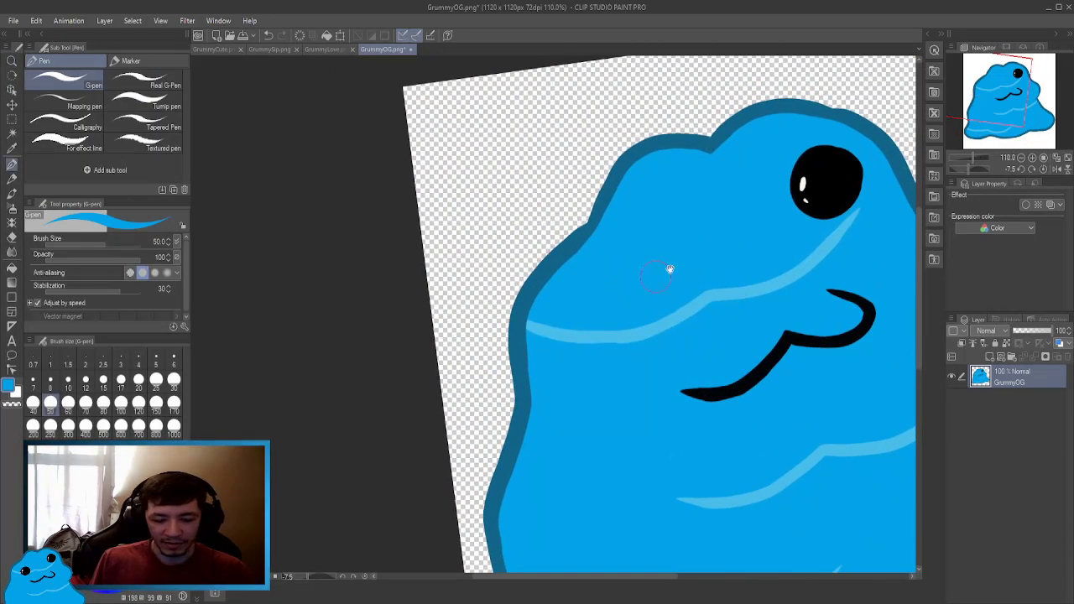
# Paint over the character's remaining black eye with body blue and save the drawing as Grummybasetest.
pyautogui.moveTo(669, 269)
pyautogui.mouseDown()
pyautogui.moveTo(489, 282)
pyautogui.moveTo(613, 236)
pyautogui.moveTo(549, 279)
pyautogui.moveTo(525, 249)
pyautogui.moveTo(560, 222)
pyautogui.moveTo(586, 230)
pyautogui.moveTo(591, 248)
pyautogui.moveTo(578, 271)
pyautogui.moveTo(544, 286)
pyautogui.moveTo(520, 273)
pyautogui.moveTo(515, 251)
pyautogui.moveTo(571, 225)
pyautogui.moveTo(546, 279)
pyautogui.moveTo(579, 276)
pyautogui.moveTo(533, 295)
pyautogui.moveTo(549, 233)
pyautogui.moveTo(544, 220)
pyautogui.moveTo(527, 228)
pyautogui.moveTo(566, 212)
pyautogui.moveTo(533, 245)
pyautogui.moveTo(557, 243)
pyautogui.moveTo(523, 280)
pyautogui.moveTo(560, 250)
pyautogui.moveTo(539, 283)
pyautogui.moveTo(564, 248)
pyautogui.moveTo(575, 252)
pyautogui.moveTo(571, 270)
pyautogui.moveTo(582, 243)
pyautogui.moveTo(554, 231)
pyautogui.mouseUp()
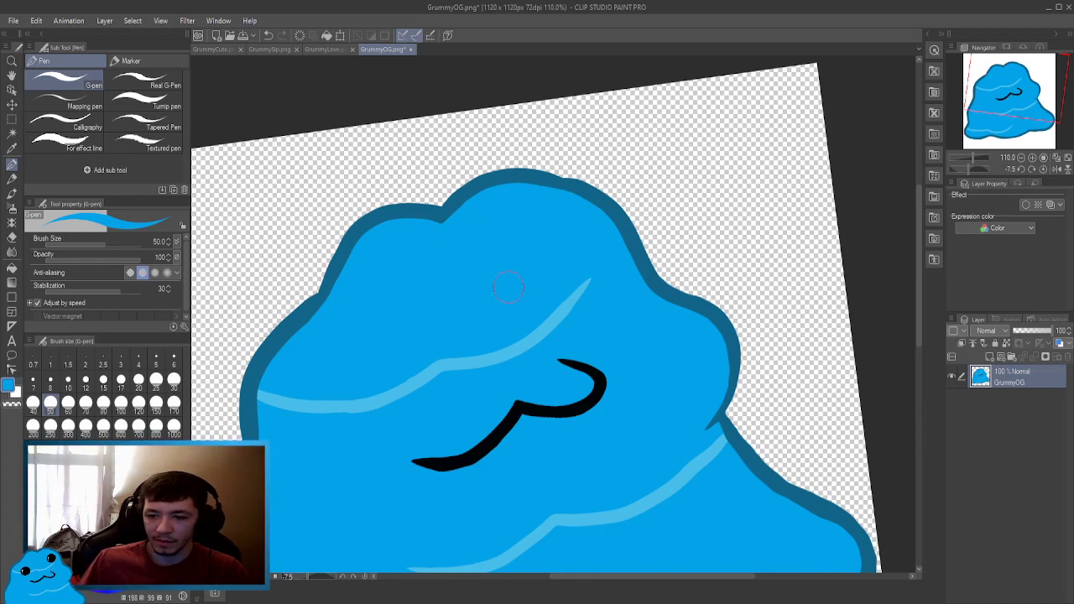
pyautogui.scroll(-2, 490, 283)
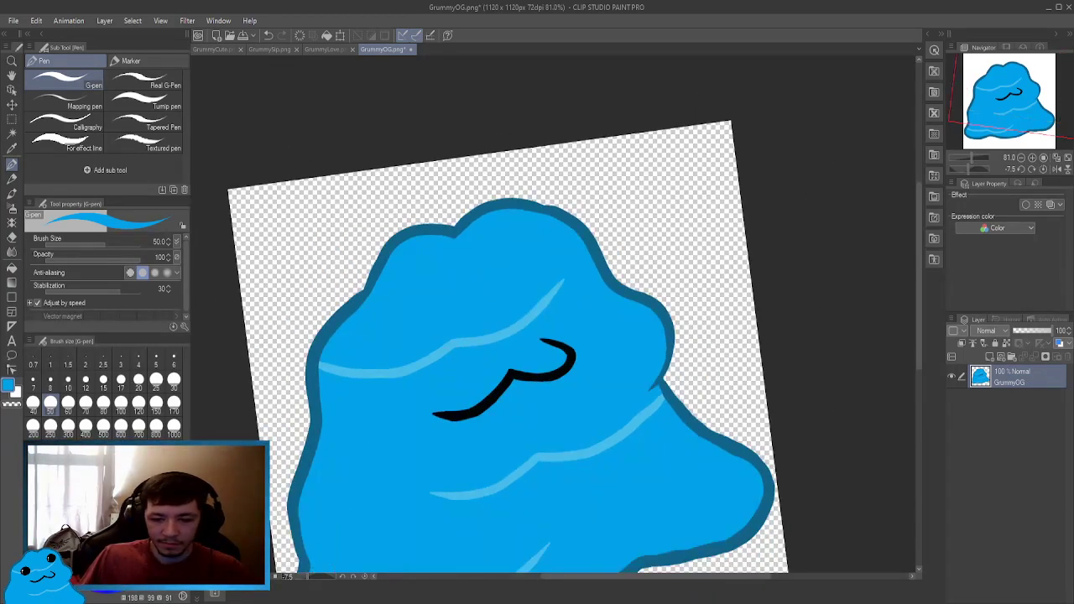
pyautogui.click(359, 577)
pyautogui.hotkey('ctrl', '-')
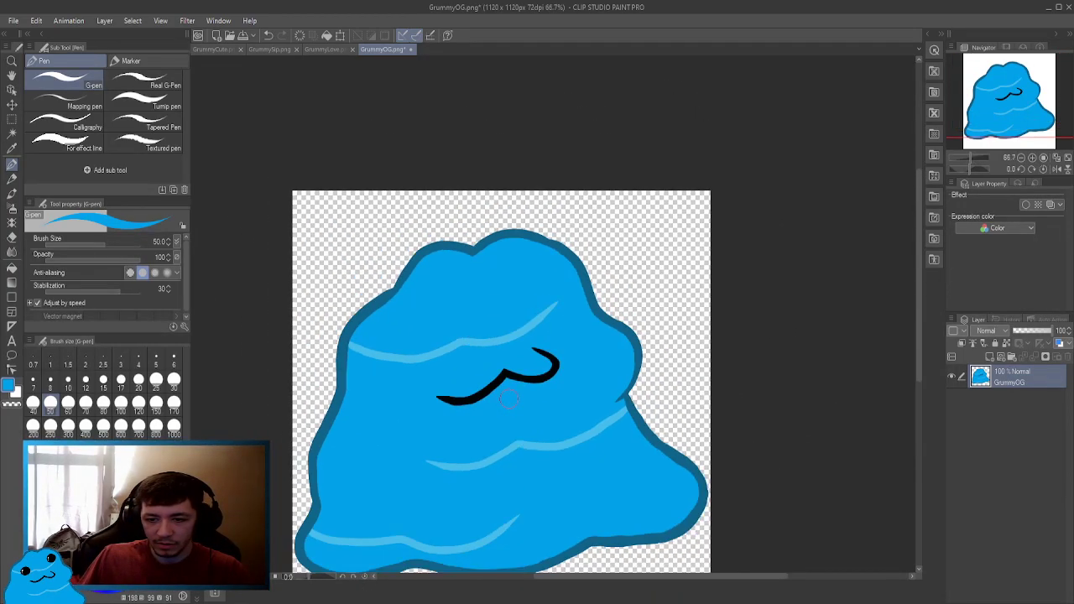
pyautogui.press('h')
pyautogui.moveTo(483, 445); pyautogui.dragTo(492, 379)
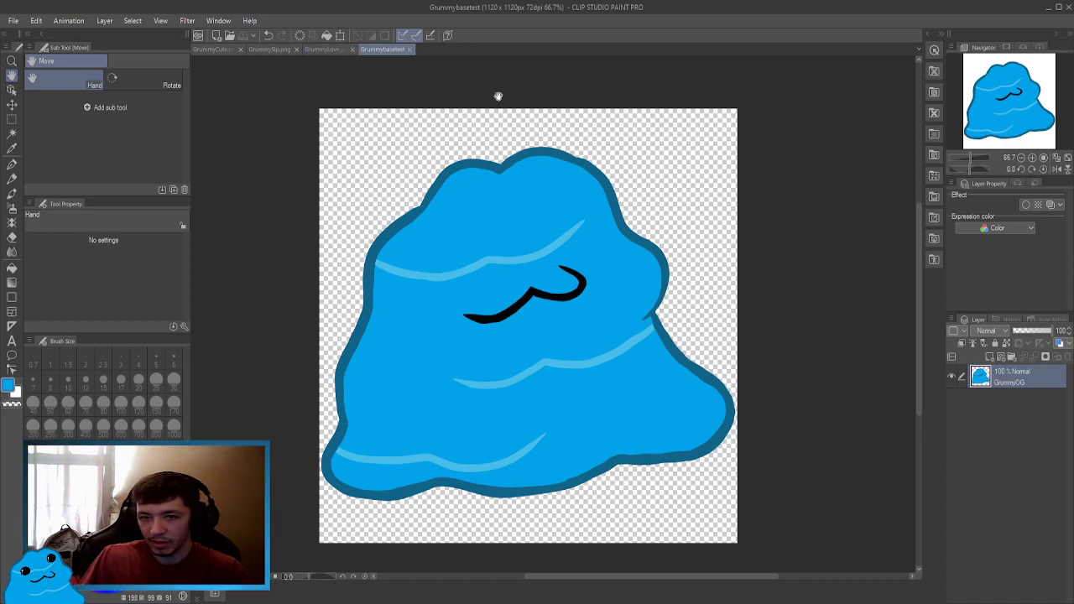
# Compare the eyeless base drawing with the GrummyLove, GrummySip and GrummyCute documents.
pyautogui.click(310, 47)
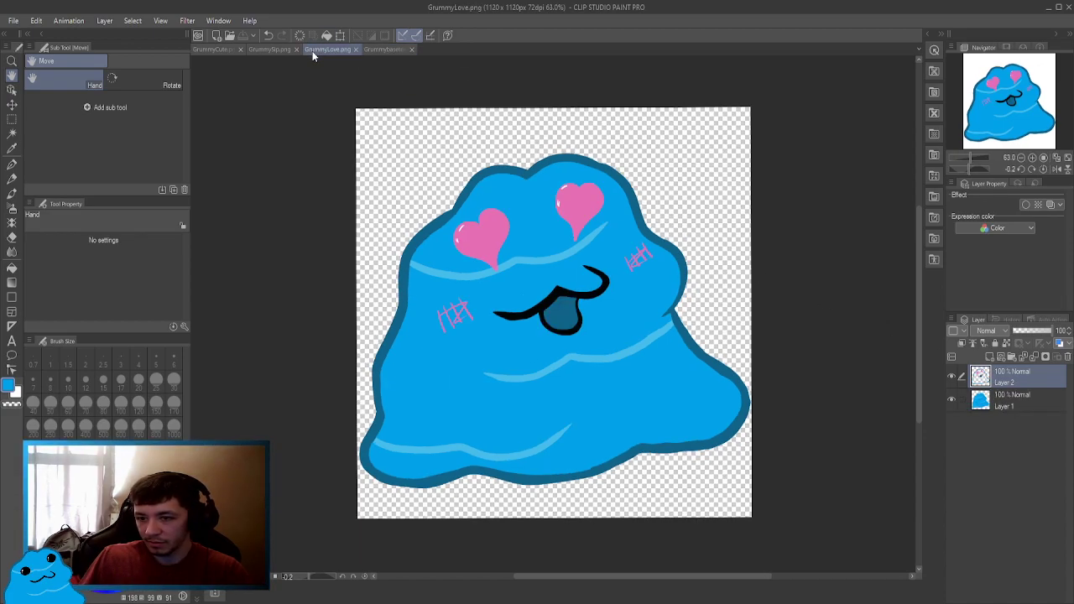
pyautogui.click(393, 50)
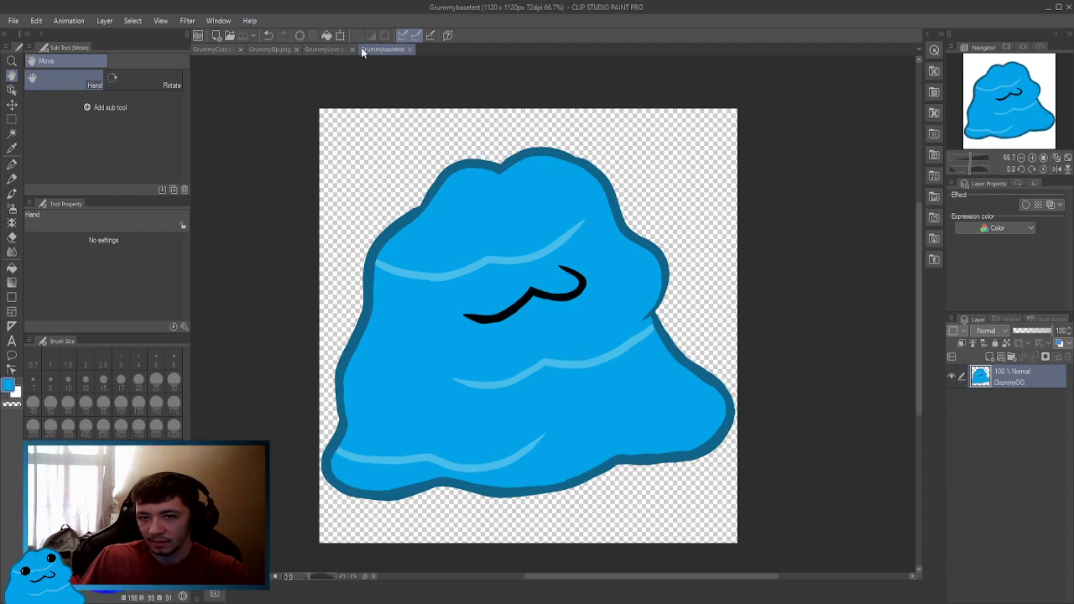
pyautogui.click(331, 52)
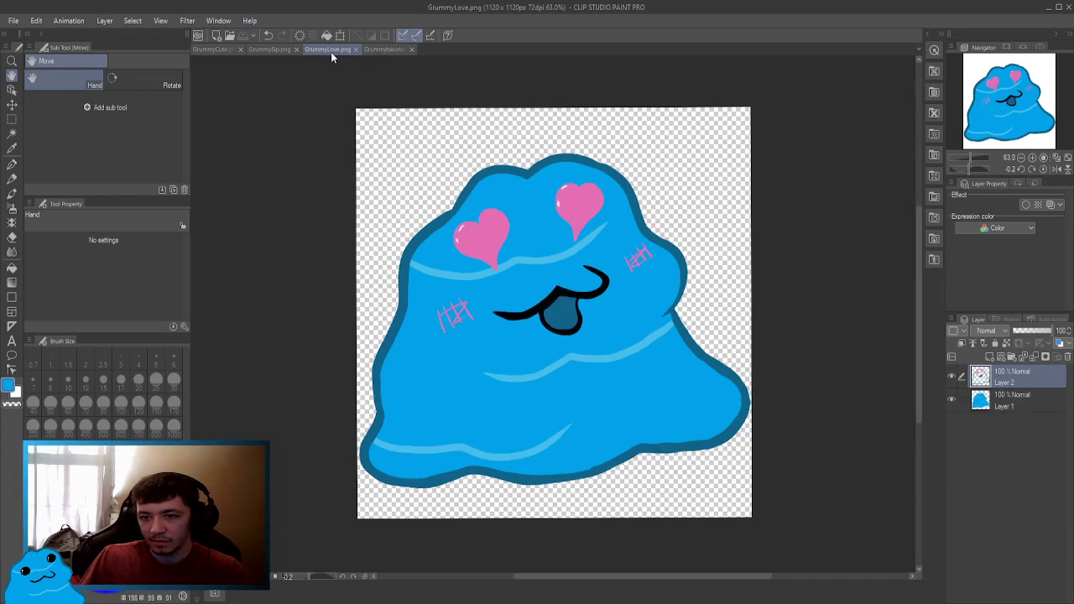
pyautogui.click(386, 50)
pyautogui.click(270, 49)
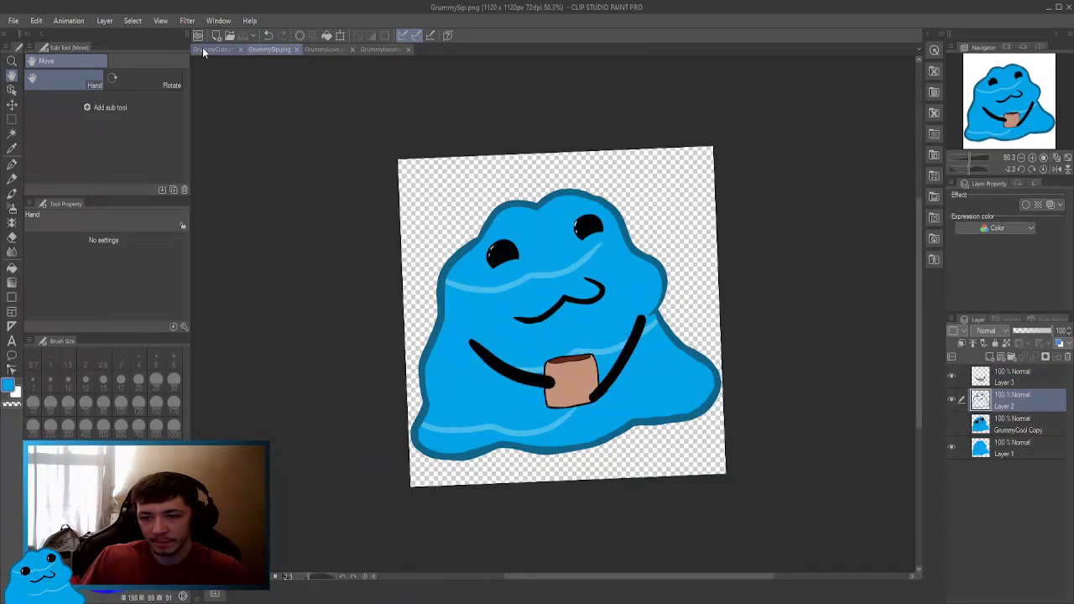
pyautogui.click(202, 47)
pyautogui.click(260, 51)
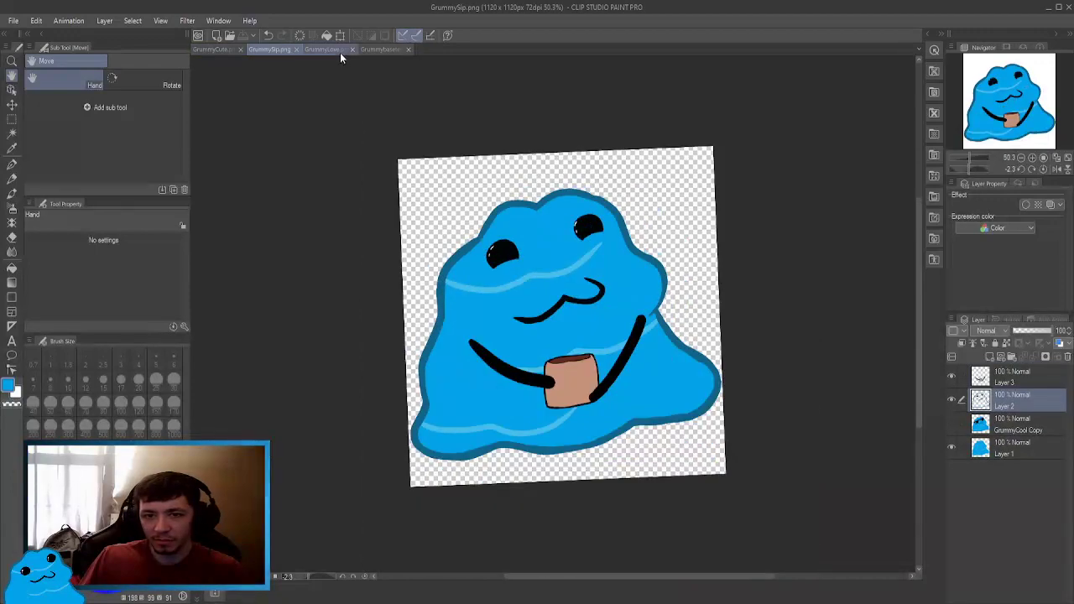
pyautogui.click(340, 51)
pyautogui.click(392, 48)
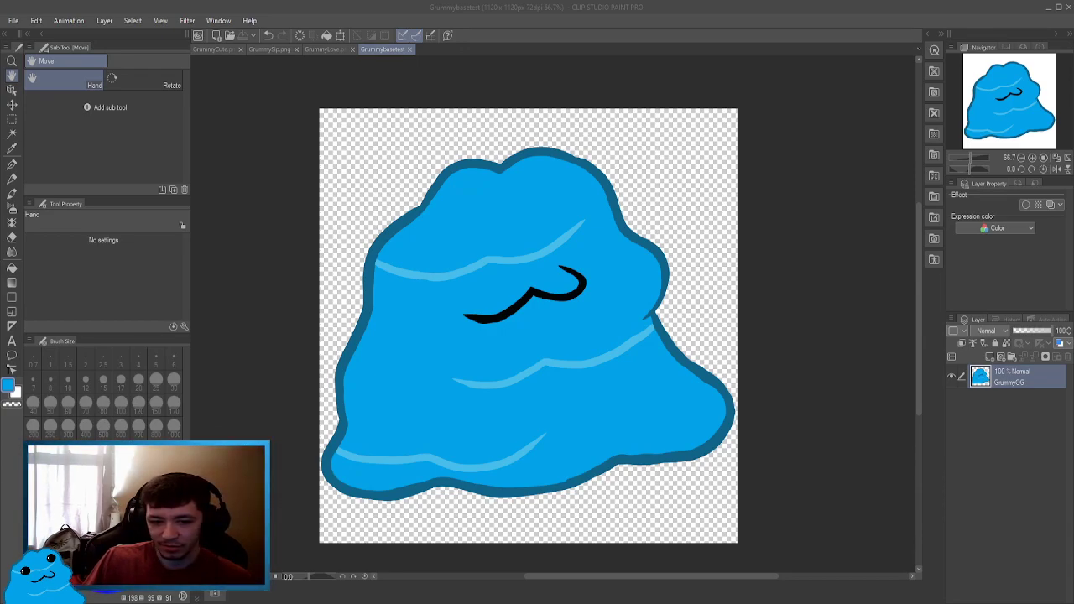
# Try filling the body in Grummybasetest with purple using the Refer other layers fill, and undo the fill.
pyautogui.click(93, 592)
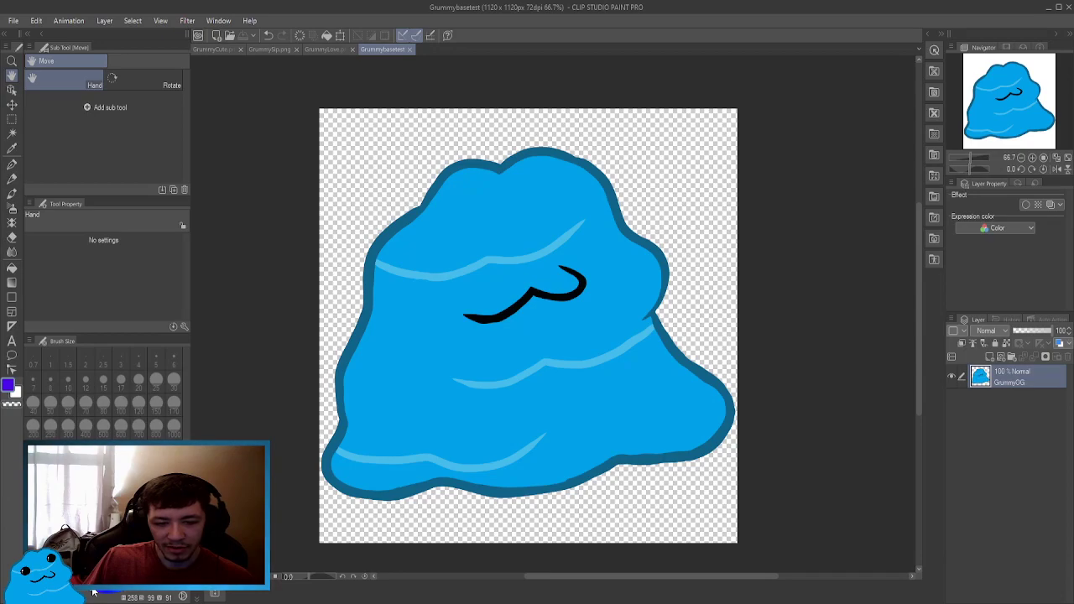
pyautogui.click(93, 593)
pyautogui.click(94, 593)
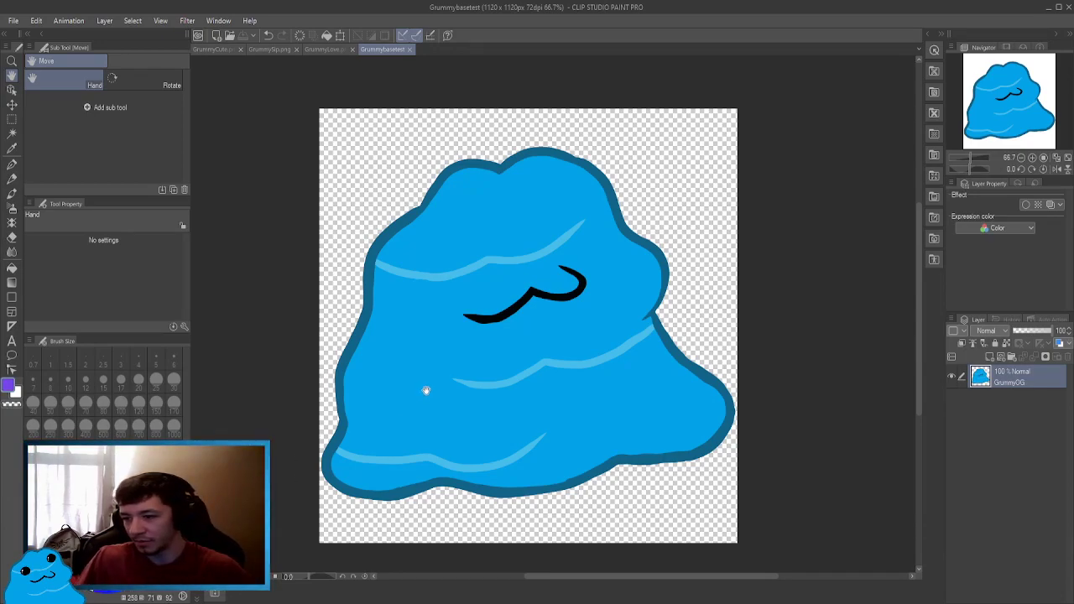
pyautogui.press('g')
pyautogui.press('g')
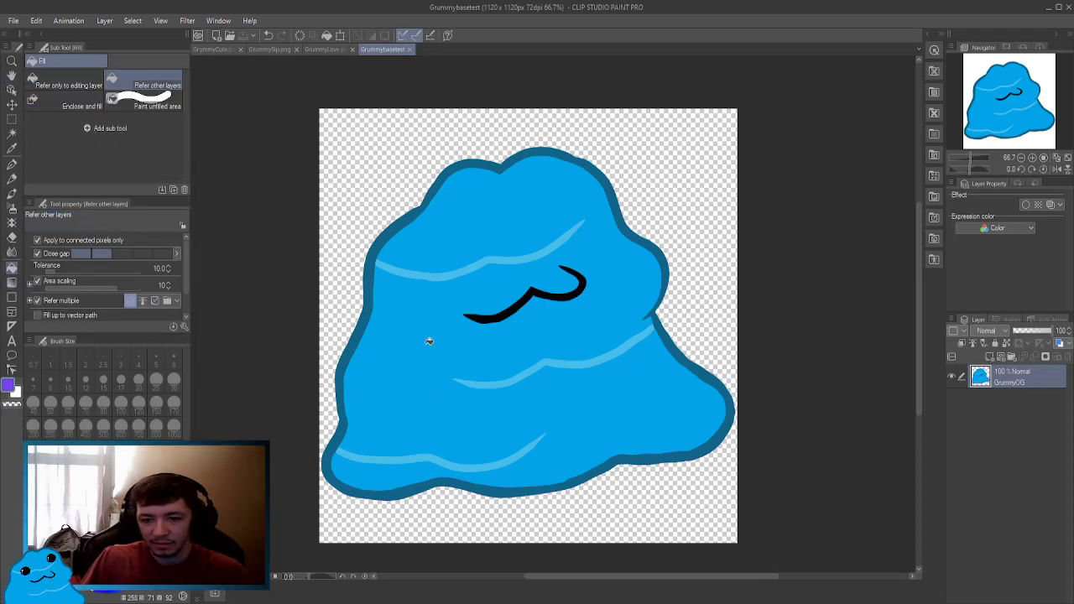
pyautogui.click(415, 344)
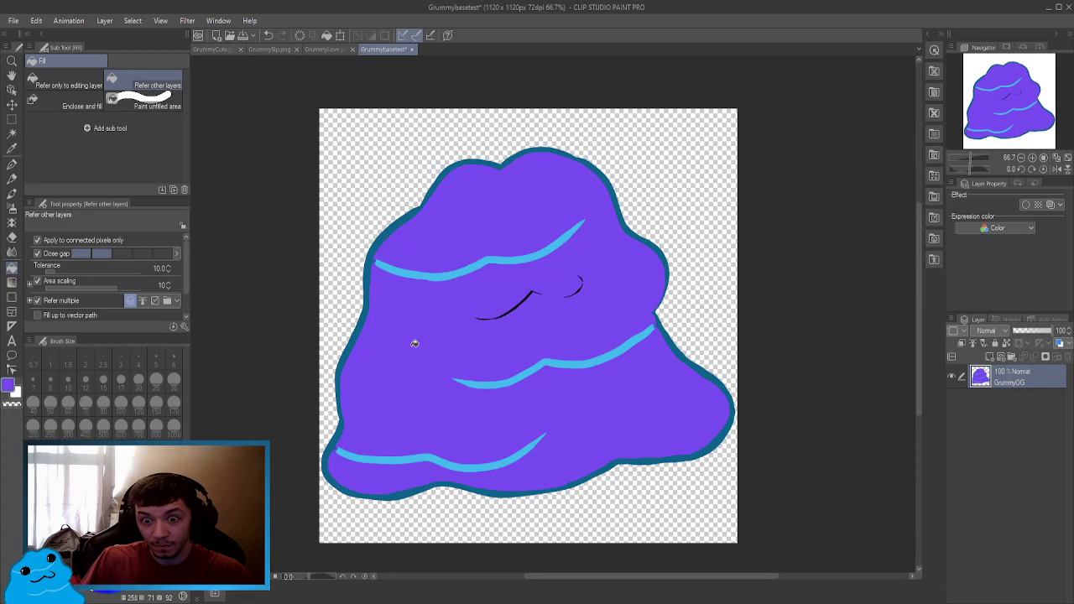
pyautogui.hotkey('ctrl', 'z')
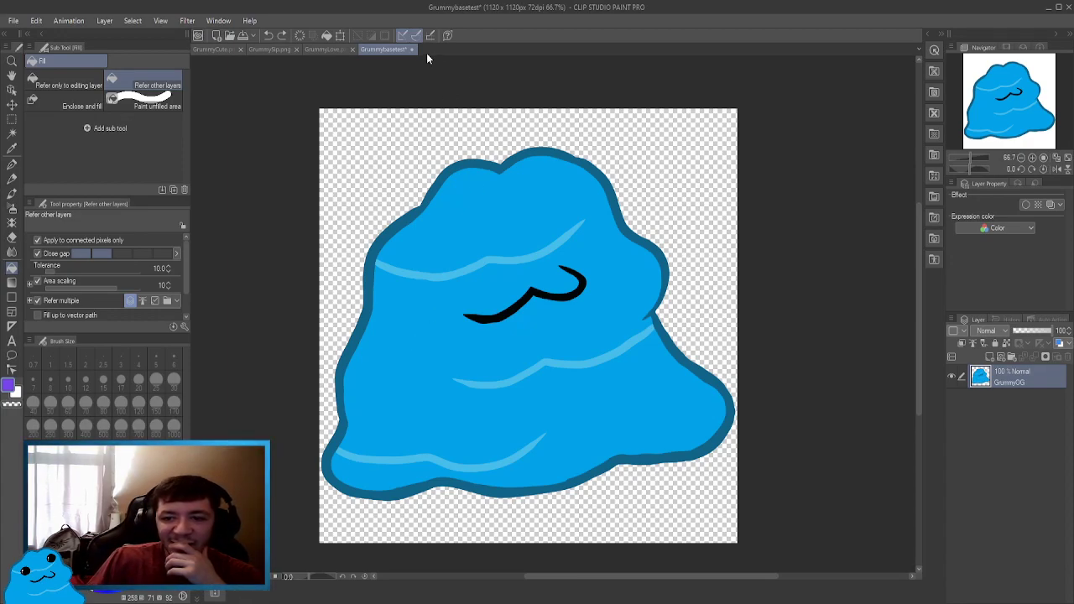
# Try erasing the heart eyes, blush marks and mouth from GrummyLove's Layer 2 with the Rough eraser at size 400, undoing each attempt.
pyautogui.click(328, 50)
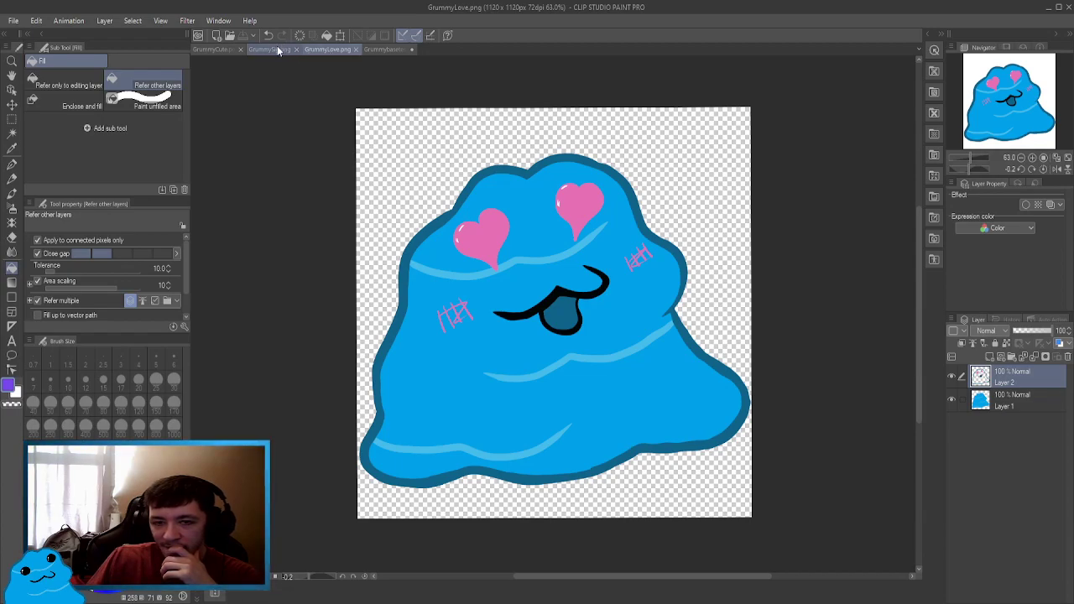
pyautogui.press('e')
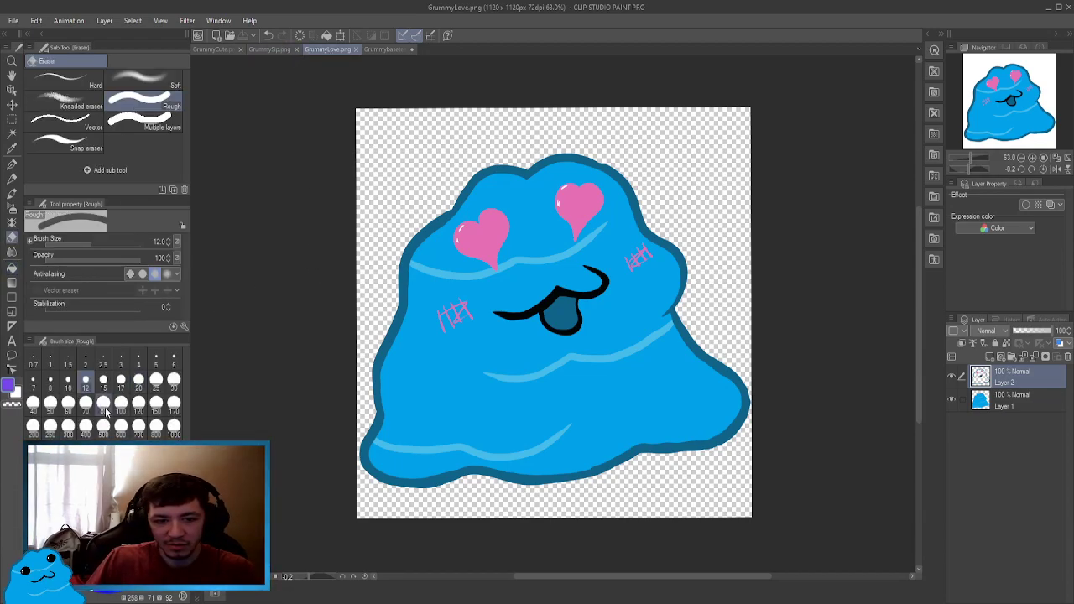
pyautogui.click(87, 429)
pyautogui.moveTo(520, 168)
pyautogui.mouseDown()
pyautogui.moveTo(495, 240)
pyautogui.moveTo(599, 147)
pyautogui.mouseUp()
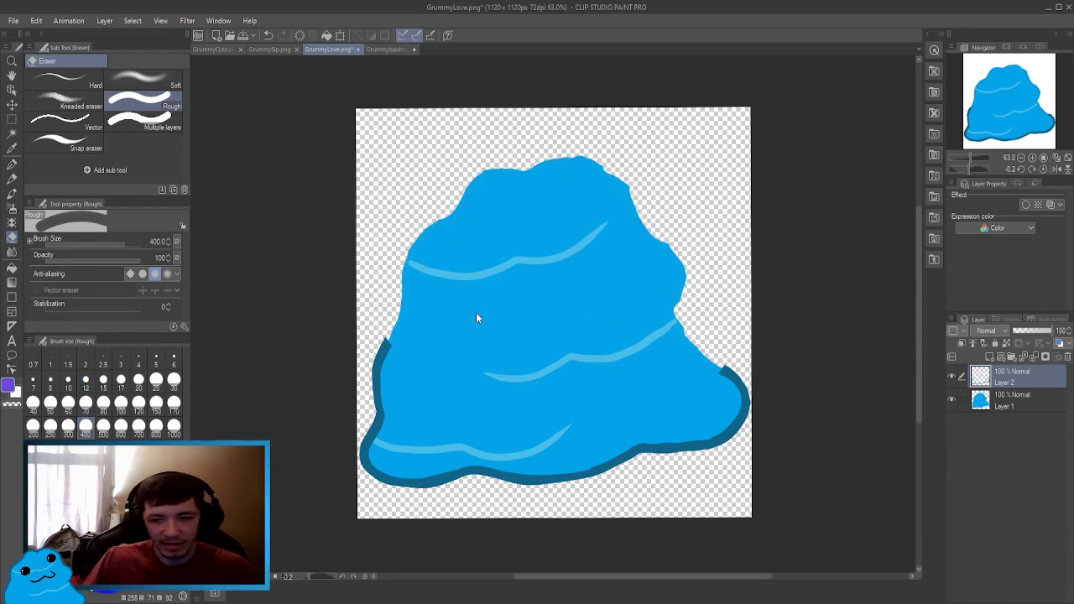
pyautogui.hotkey('ctrl', 'z')
pyautogui.moveTo(502, 270)
pyautogui.mouseDown()
pyautogui.moveTo(551, 279)
pyautogui.moveTo(583, 210)
pyautogui.moveTo(637, 256)
pyautogui.mouseUp()
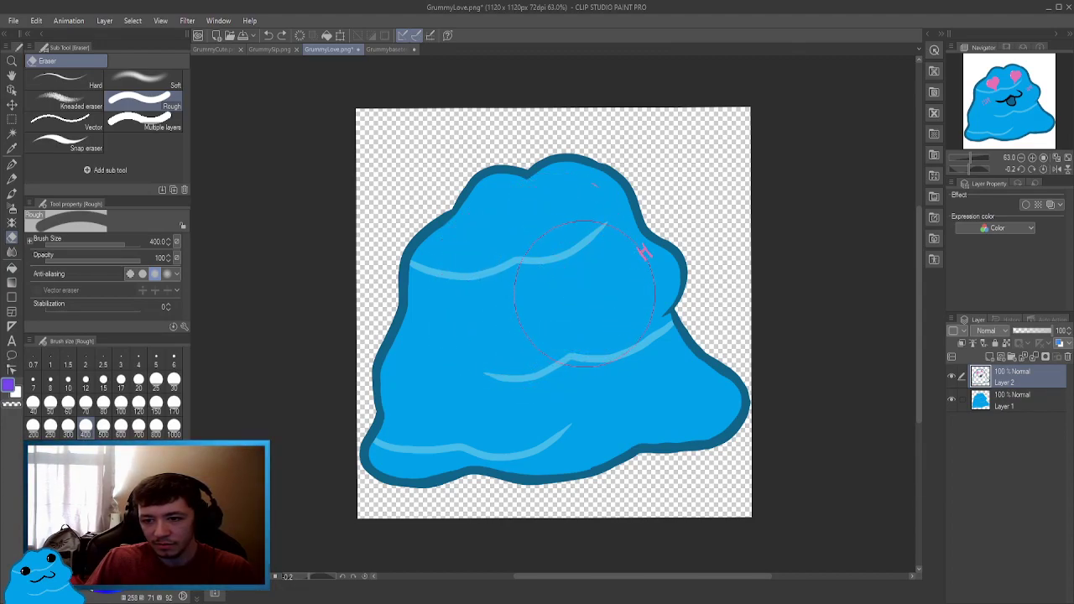
pyautogui.hotkey('ctrl', 'z')
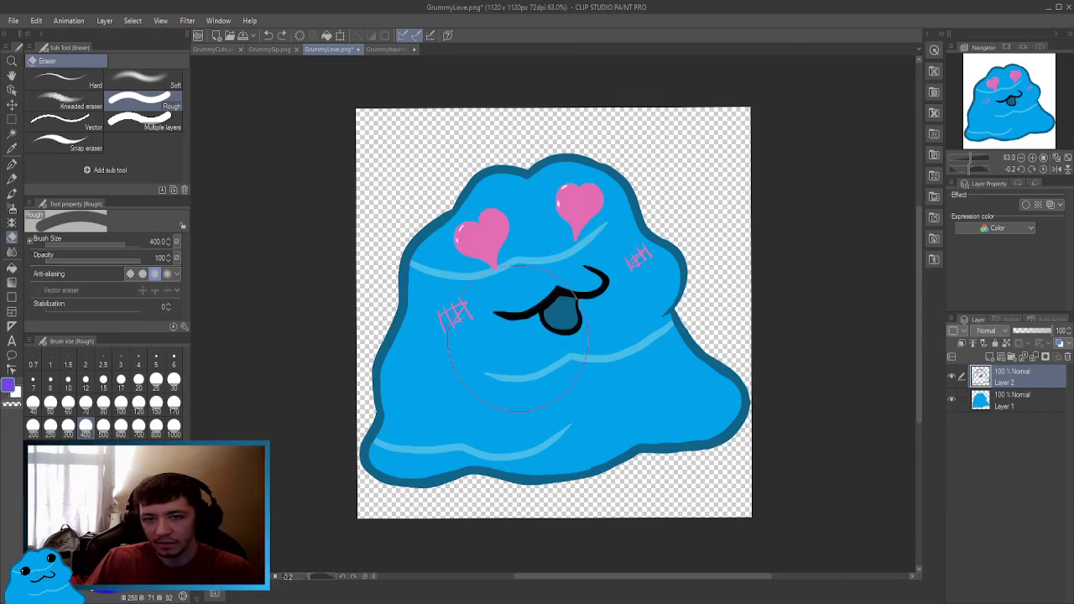
# On GrummyCute's Layer 2, erase the left arm and the left cheek's blush marks with the Rough eraser at size 80.
pyautogui.click(278, 50)
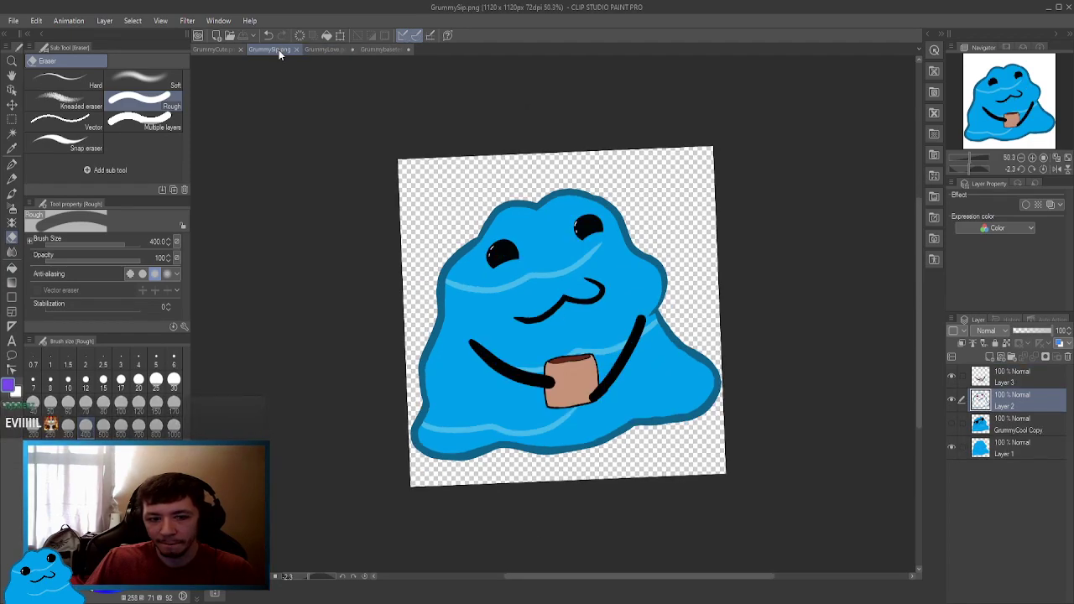
pyautogui.click(222, 50)
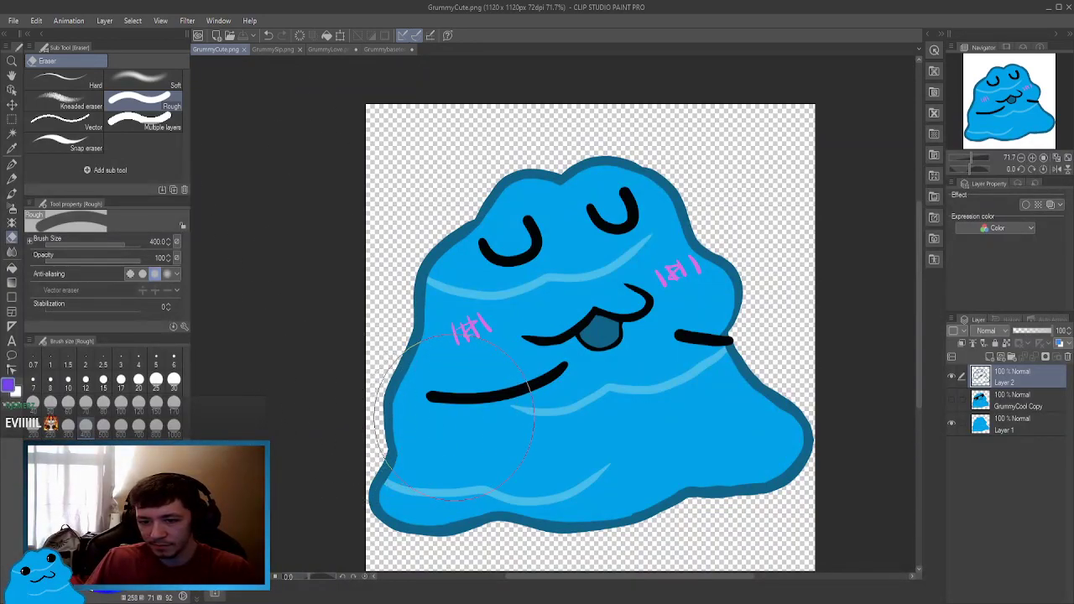
pyautogui.click(103, 402)
pyautogui.moveTo(444, 399)
pyautogui.mouseDown()
pyautogui.moveTo(531, 388)
pyautogui.moveTo(567, 368)
pyautogui.mouseUp()
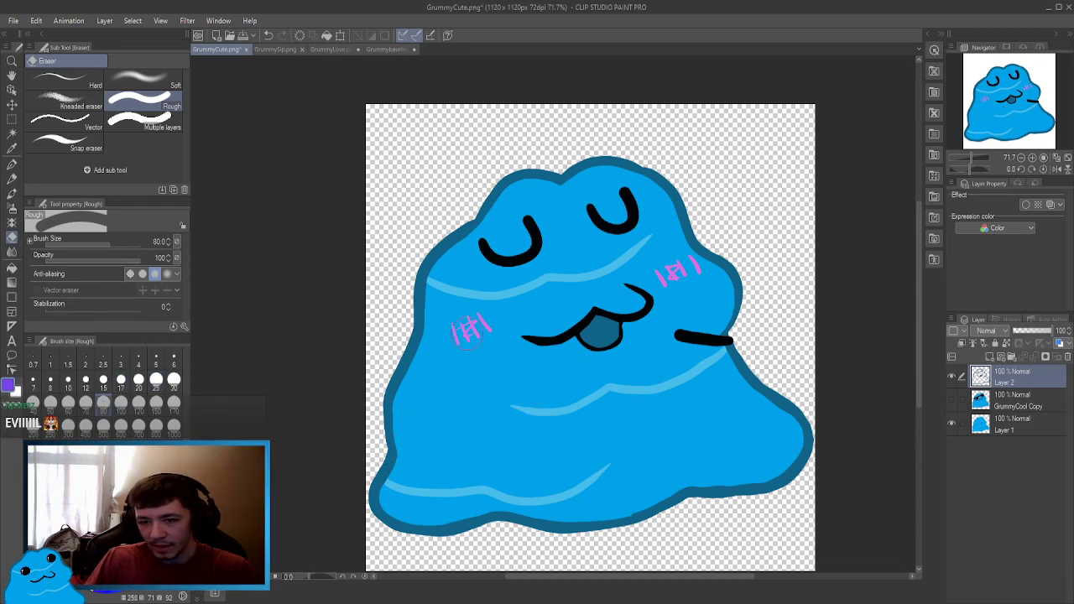
pyautogui.moveTo(486, 323); pyautogui.dragTo(452, 335)
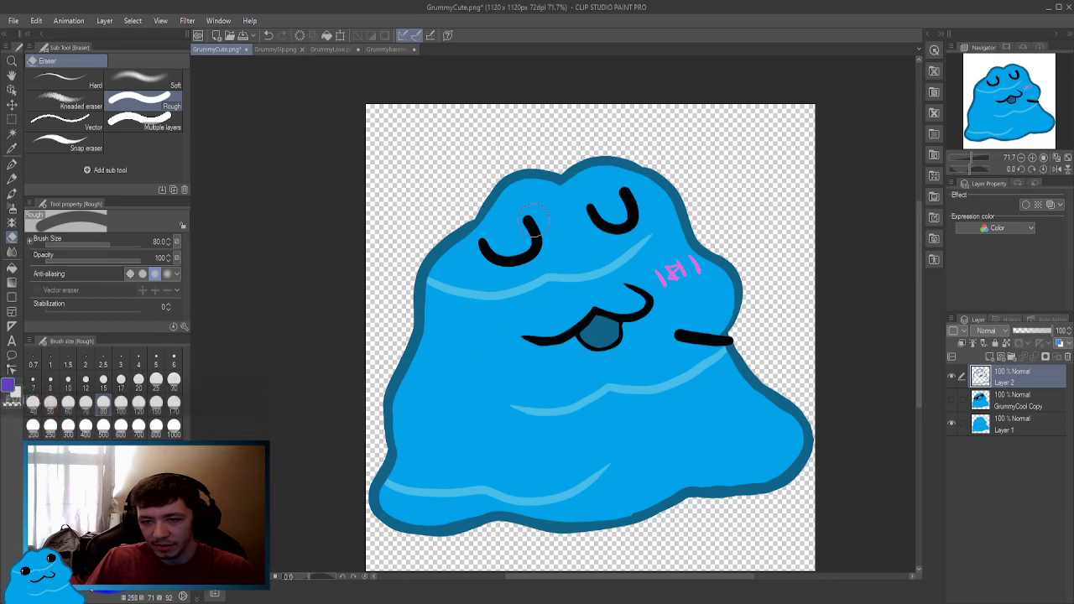
# Erase both closed eyes, the right blush marks and most of the right arm from GrummyCute, and close the document.
pyautogui.moveTo(532, 231)
pyautogui.mouseDown()
pyautogui.moveTo(526, 266)
pyautogui.moveTo(505, 269)
pyautogui.moveTo(482, 244)
pyautogui.mouseUp()
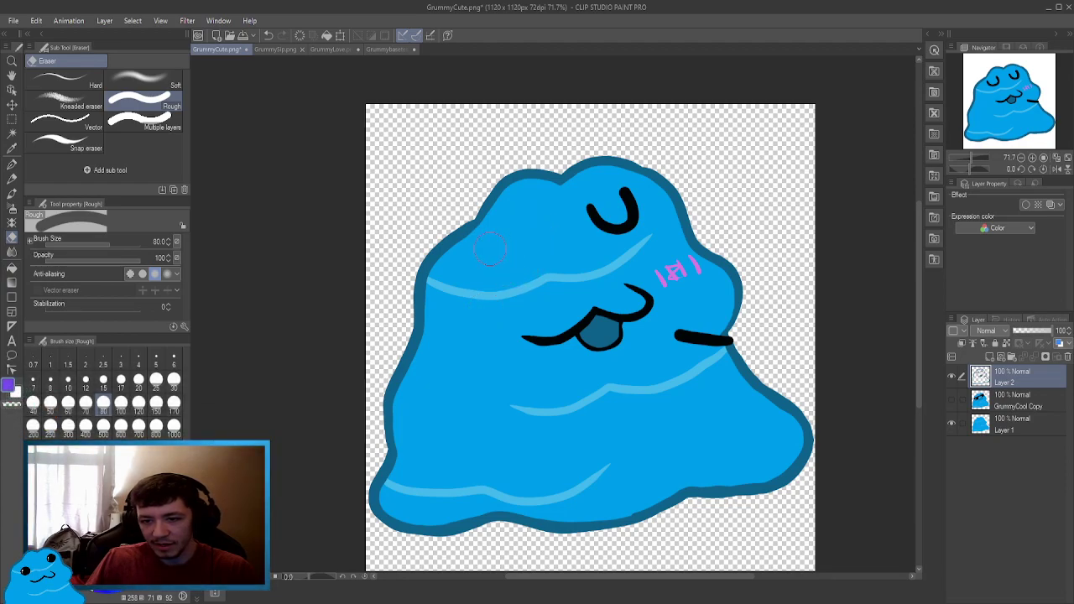
pyautogui.moveTo(598, 214)
pyautogui.mouseDown()
pyautogui.moveTo(631, 231)
pyautogui.moveTo(624, 192)
pyautogui.mouseUp()
pyautogui.moveTo(681, 267)
pyautogui.mouseDown()
pyautogui.moveTo(669, 272)
pyautogui.moveTo(687, 270)
pyautogui.mouseUp()
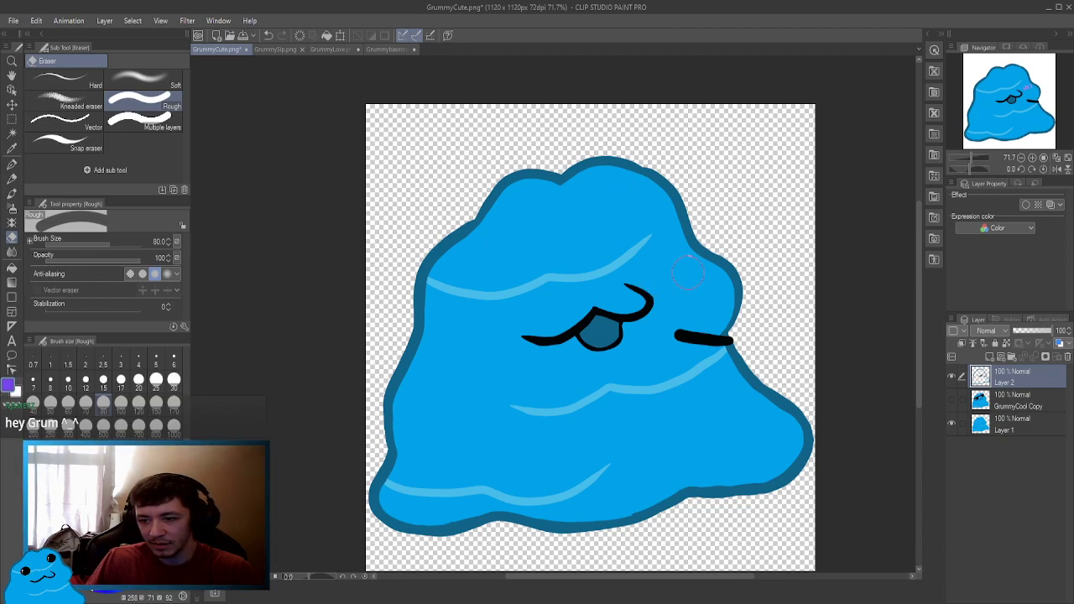
pyautogui.moveTo(668, 335); pyautogui.dragTo(701, 338)
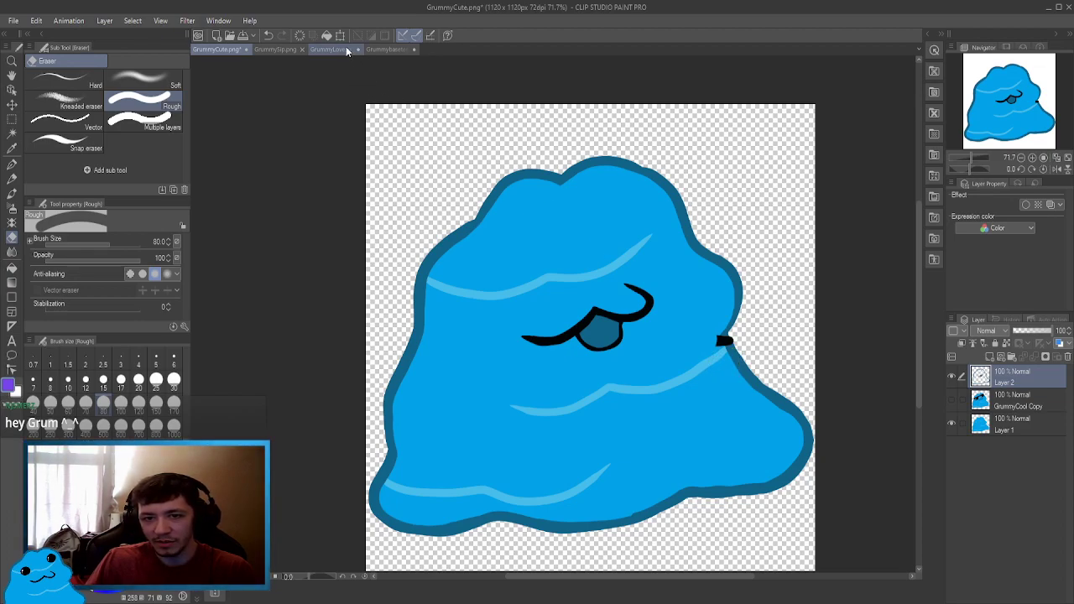
pyautogui.click(247, 49)
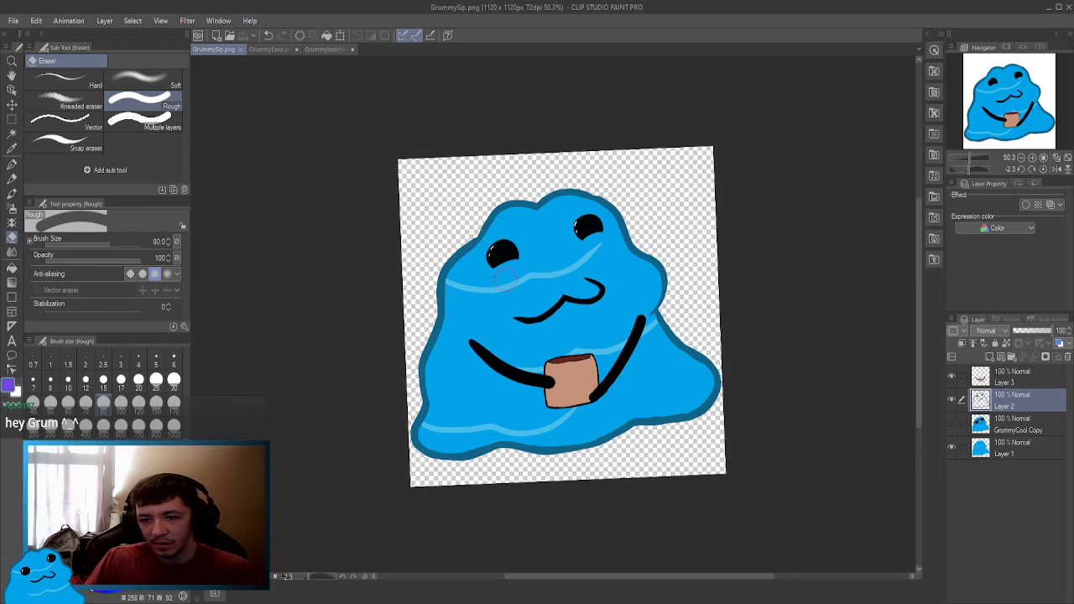
# In GrummySip, erase both eyes from Layer 2 and the arms and mug from Layer 3 with the size 80 eraser.
pyautogui.moveTo(496, 262); pyautogui.dragTo(487, 256)
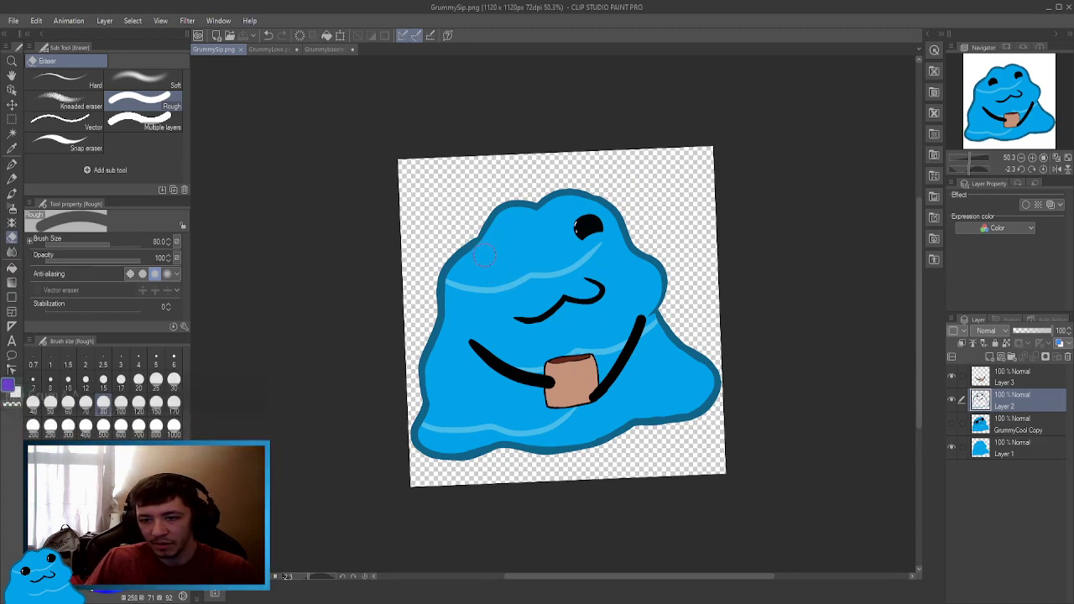
pyautogui.moveTo(586, 225); pyautogui.dragTo(592, 223)
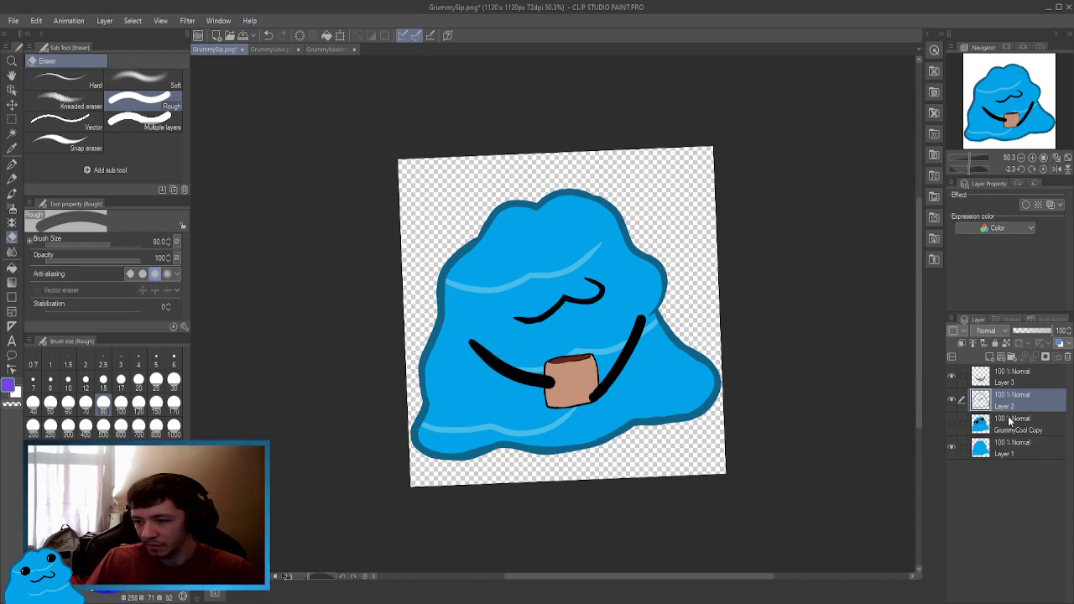
pyautogui.click(1017, 382)
pyautogui.moveTo(641, 319)
pyautogui.mouseDown()
pyautogui.moveTo(585, 399)
pyautogui.moveTo(592, 359)
pyautogui.moveTo(495, 361)
pyautogui.moveTo(473, 342)
pyautogui.moveTo(532, 384)
pyautogui.moveTo(580, 383)
pyautogui.moveTo(573, 361)
pyautogui.moveTo(546, 367)
pyautogui.moveTo(558, 407)
pyautogui.mouseUp()
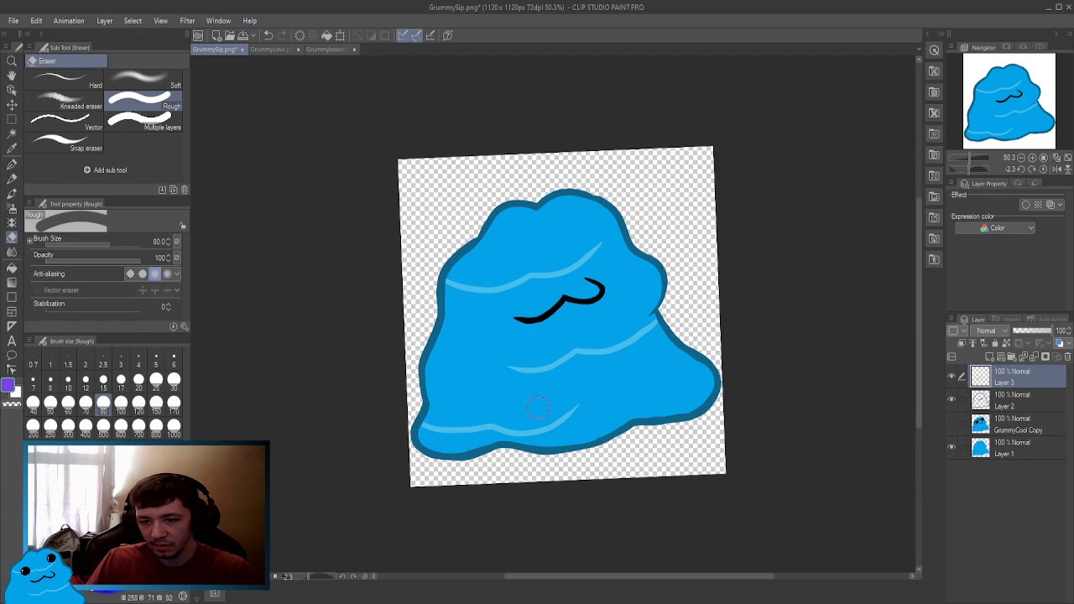
# Close the old Grummybasetest document, remove the empty Layer 3 from GrummySip, and save that file as Grummybasetest.
pyautogui.click(351, 48)
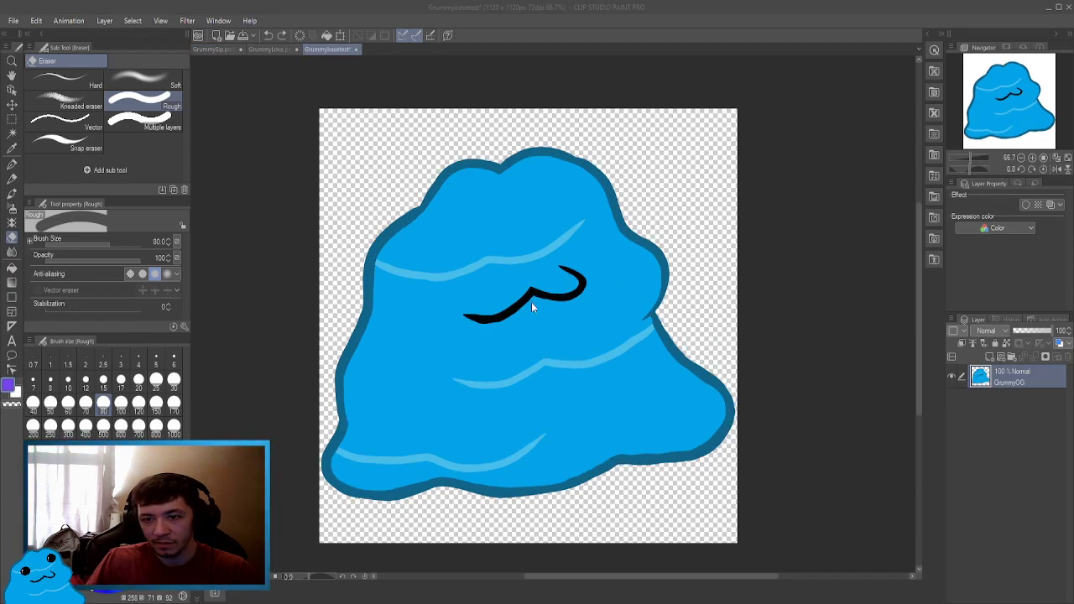
pyautogui.hotkey('ctrl', 'w')
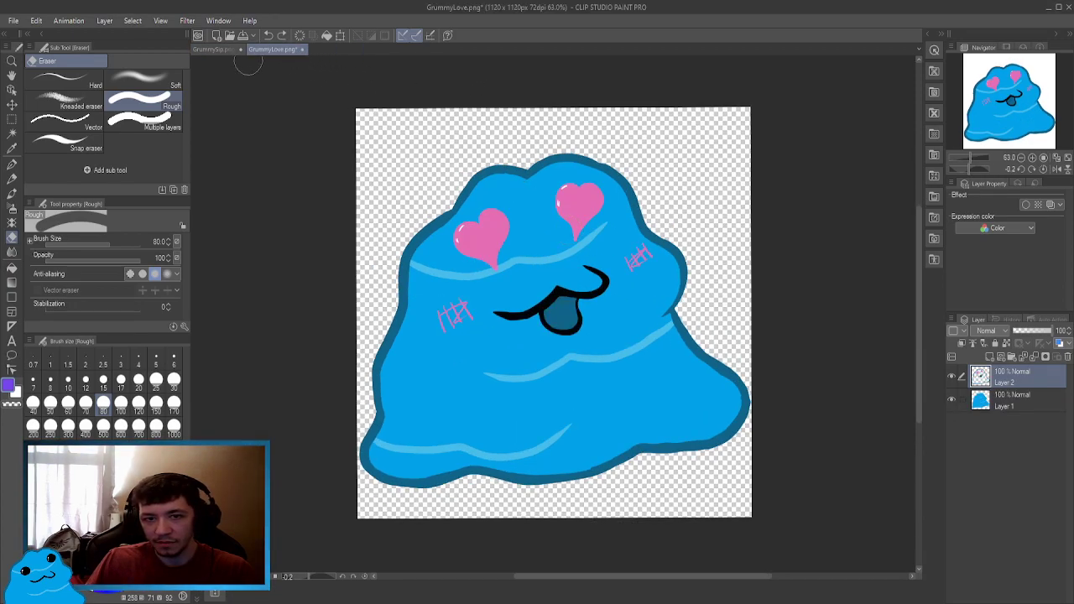
pyautogui.click(213, 49)
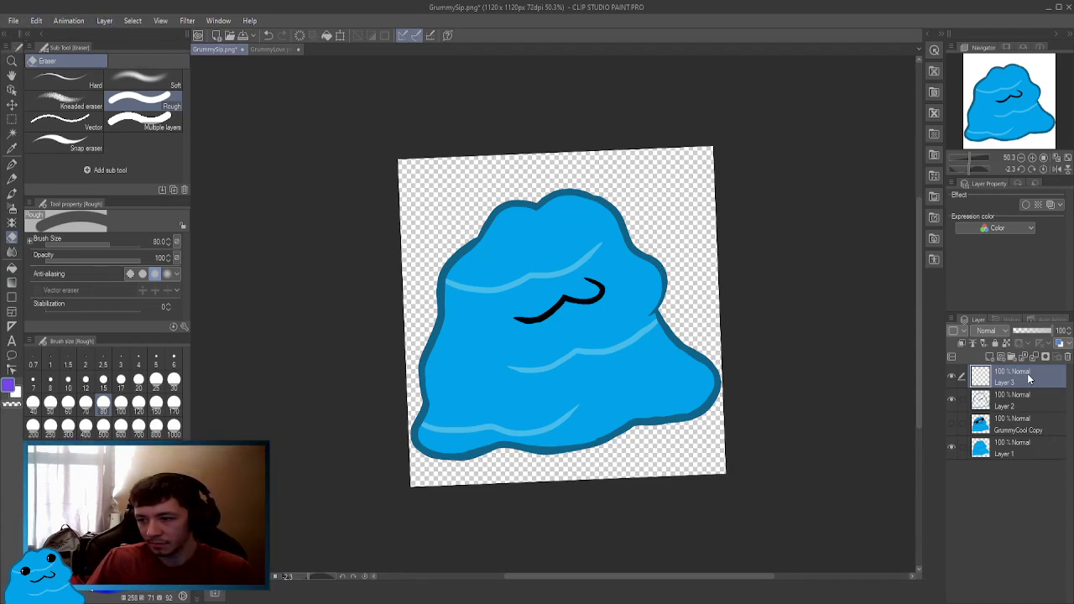
pyautogui.hotkey('ctrl', 'z')
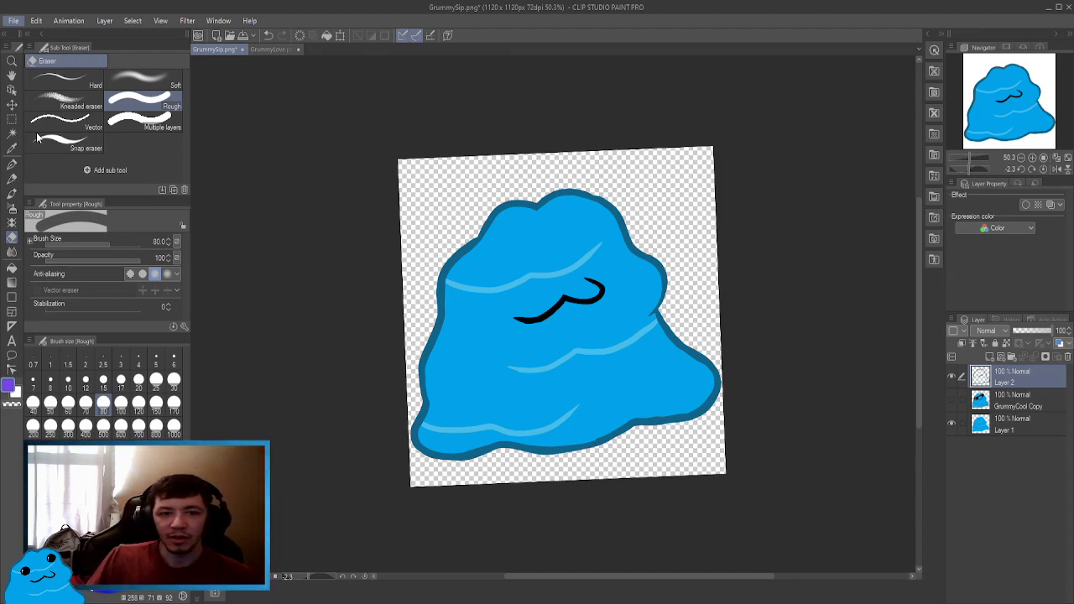
pyautogui.hotkey('alt', 'Tab')
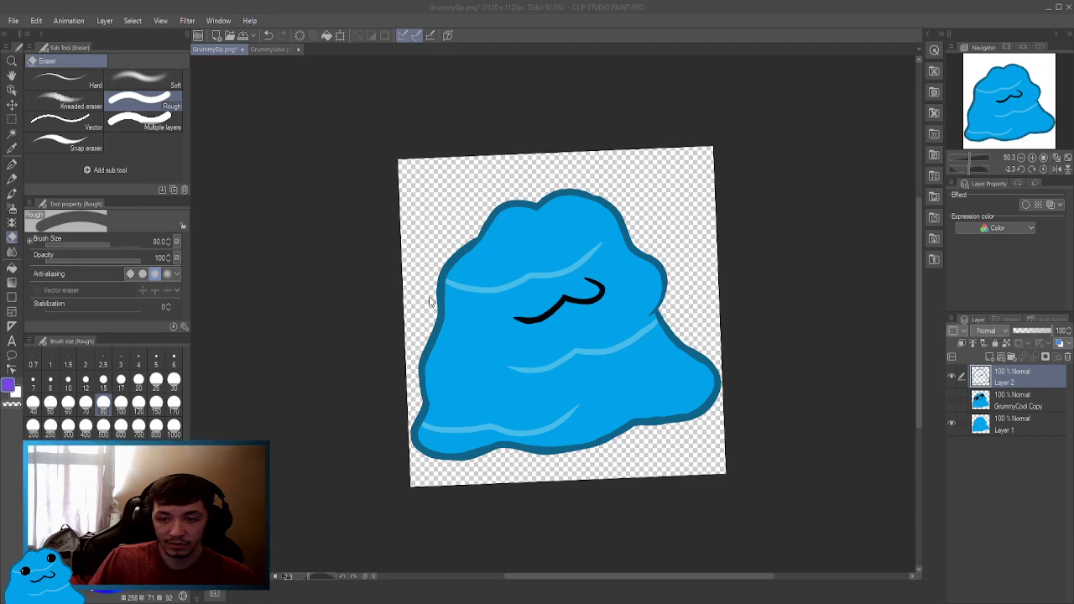
pyautogui.click(554, 309)
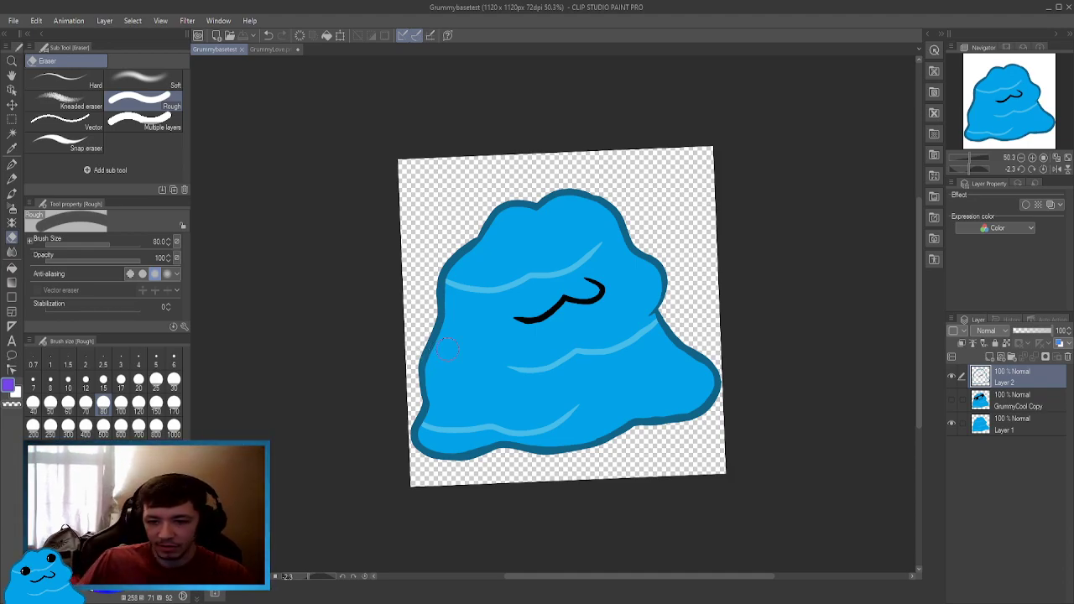
# Try to fill the character's body with purple on Layer 2 using the Refer other layers fill, and undo it.
pyautogui.scroll(1, 585, 333)
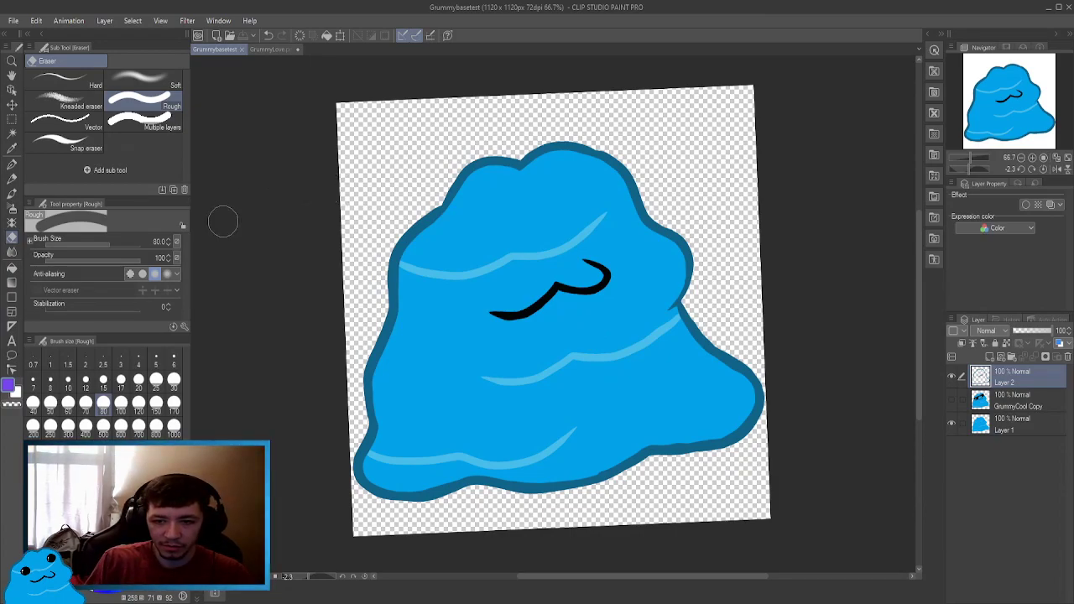
pyautogui.press('g')
pyautogui.press('g')
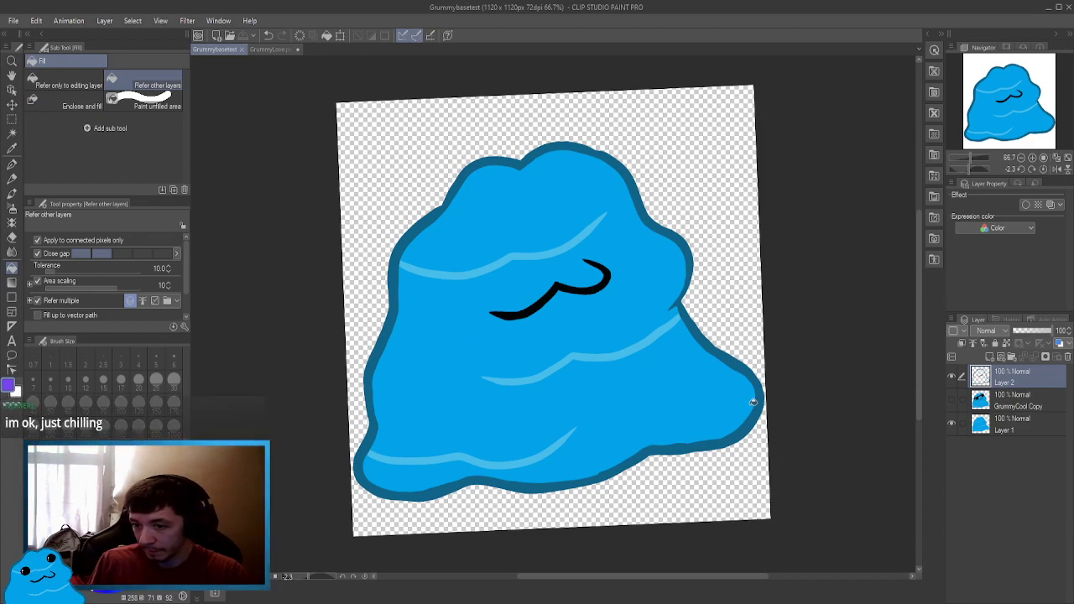
pyautogui.click(662, 387)
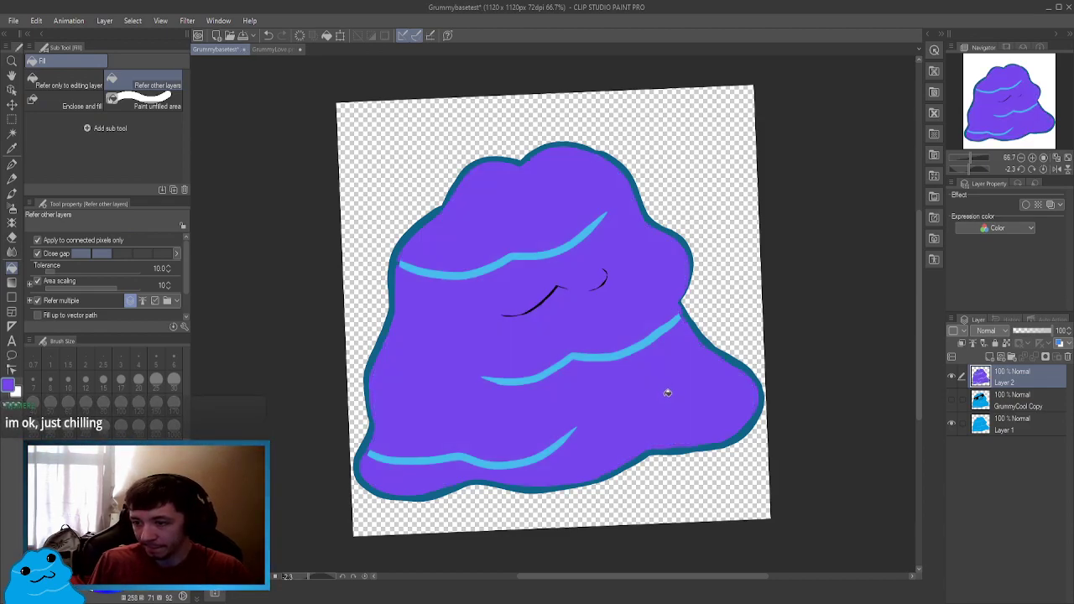
pyautogui.hotkey('ctrl', 'z')
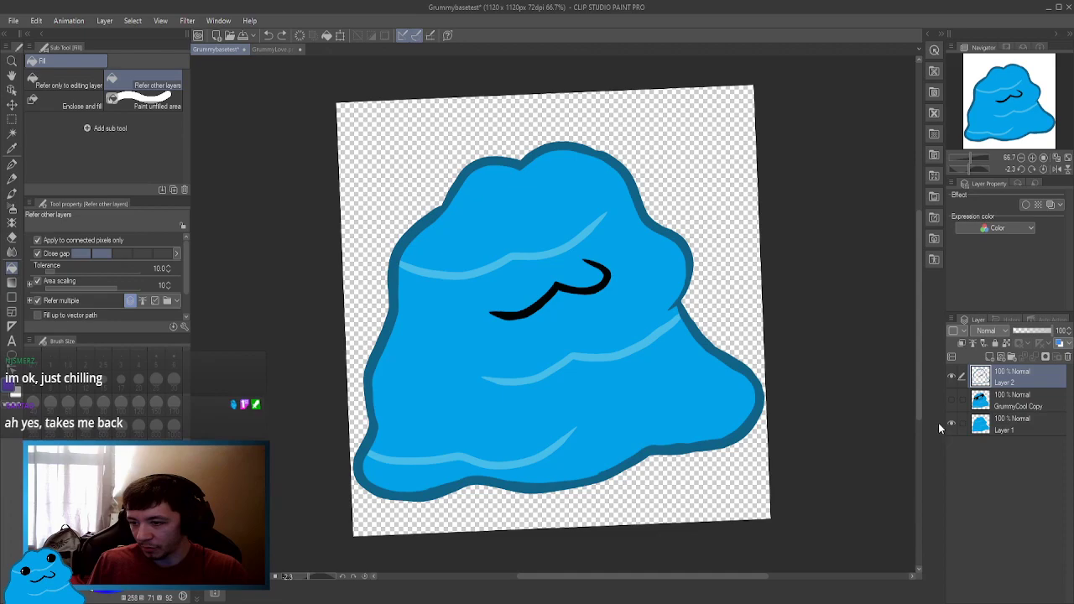
# Fill the character's body with purple on Layer 1 and its dark outline with a deeper purple on Layer 2.
pyautogui.click(1027, 421)
pyautogui.click(601, 400)
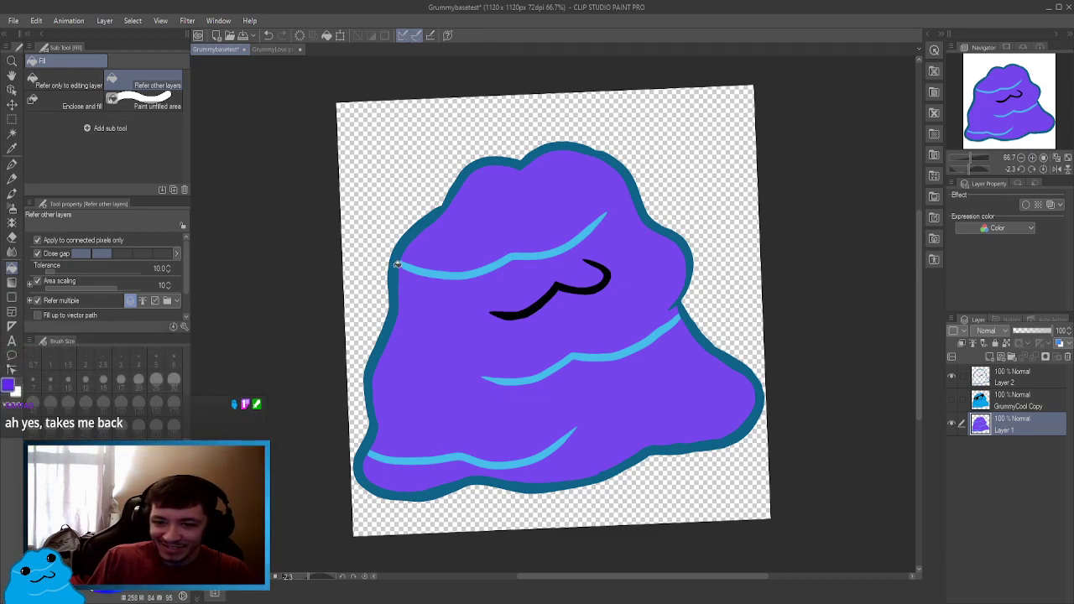
pyautogui.click(1042, 379)
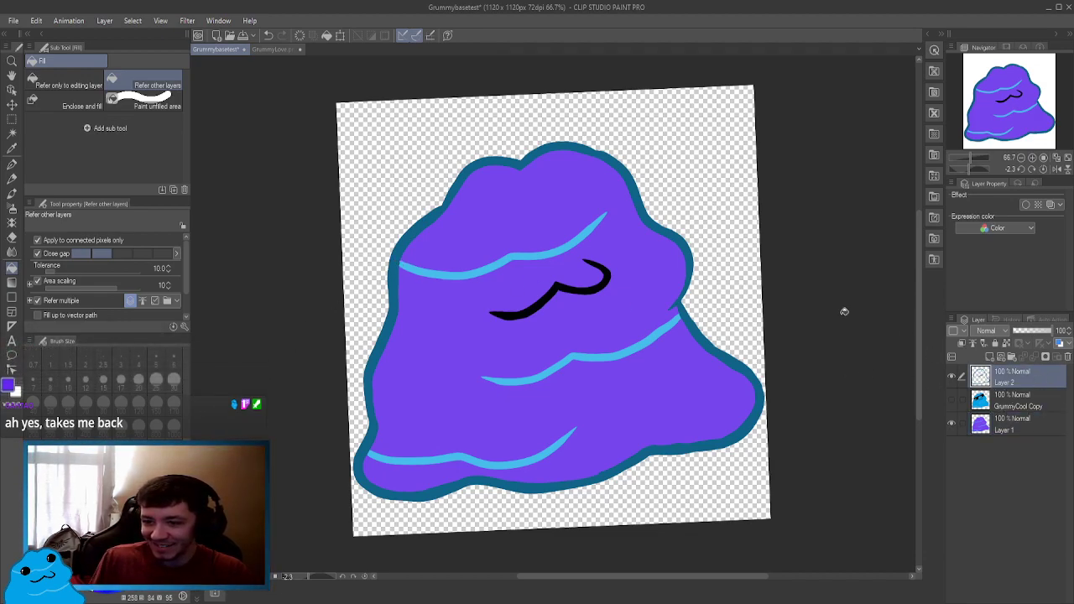
pyautogui.click(497, 161)
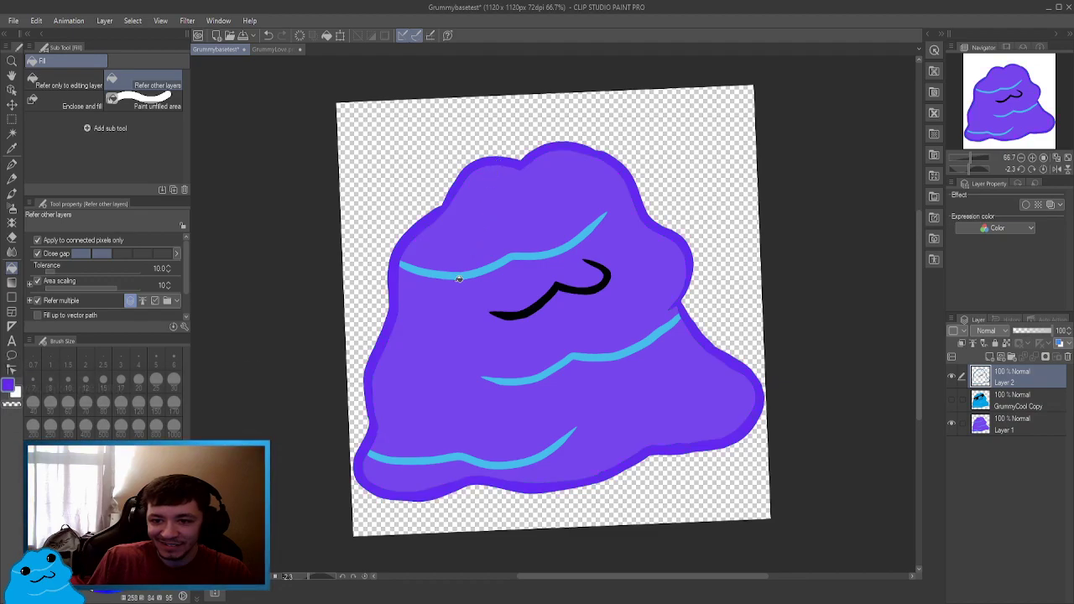
# Fill the three light blue highlight lines across the body on Layer 1 with a slightly lighter muted purple.
pyautogui.click(1009, 428)
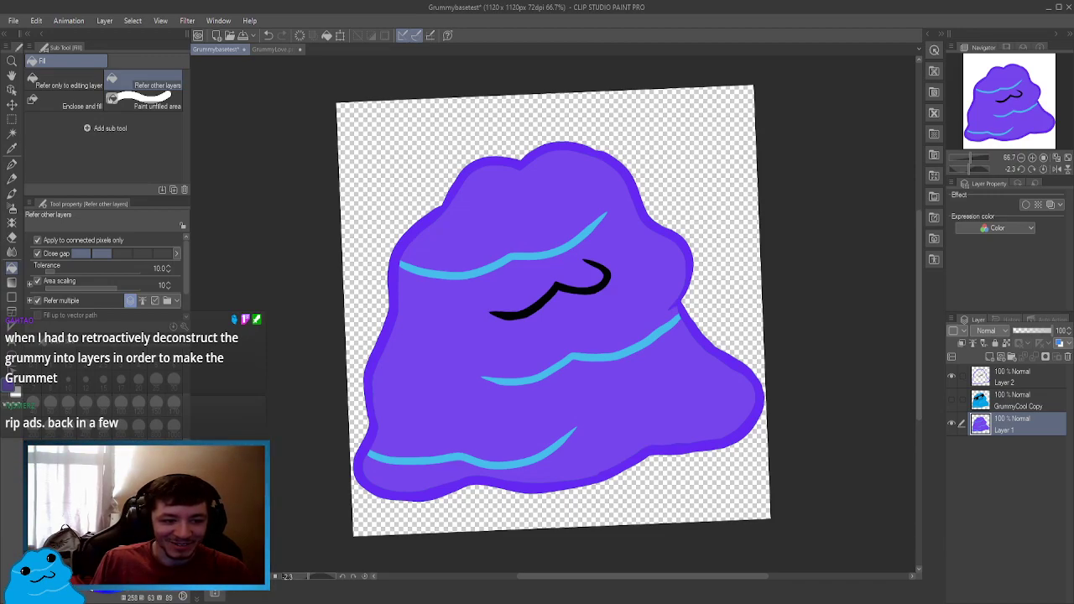
pyautogui.click(515, 254)
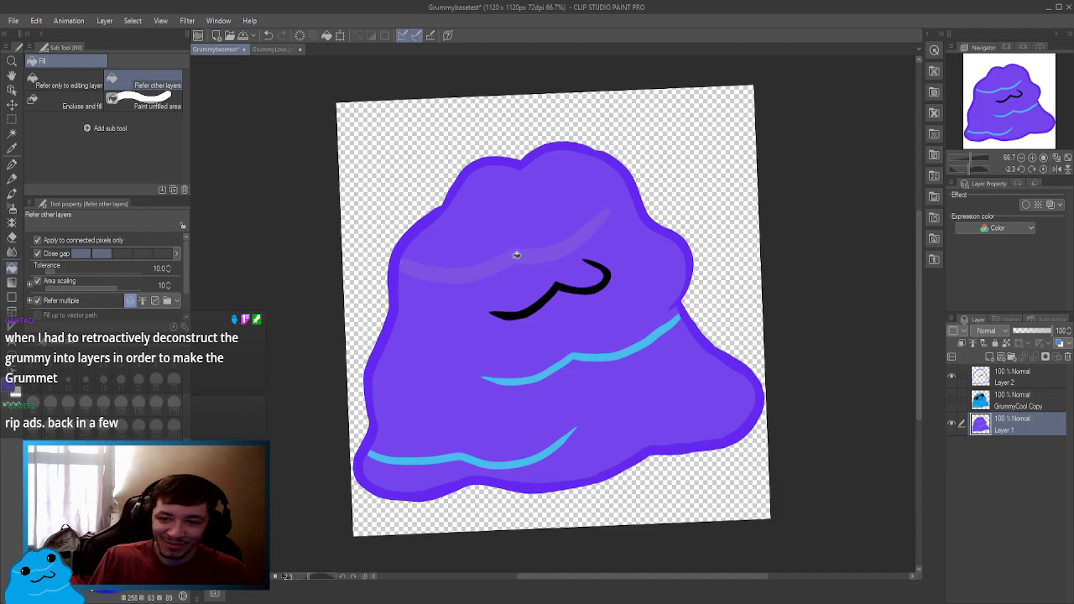
pyautogui.click(557, 367)
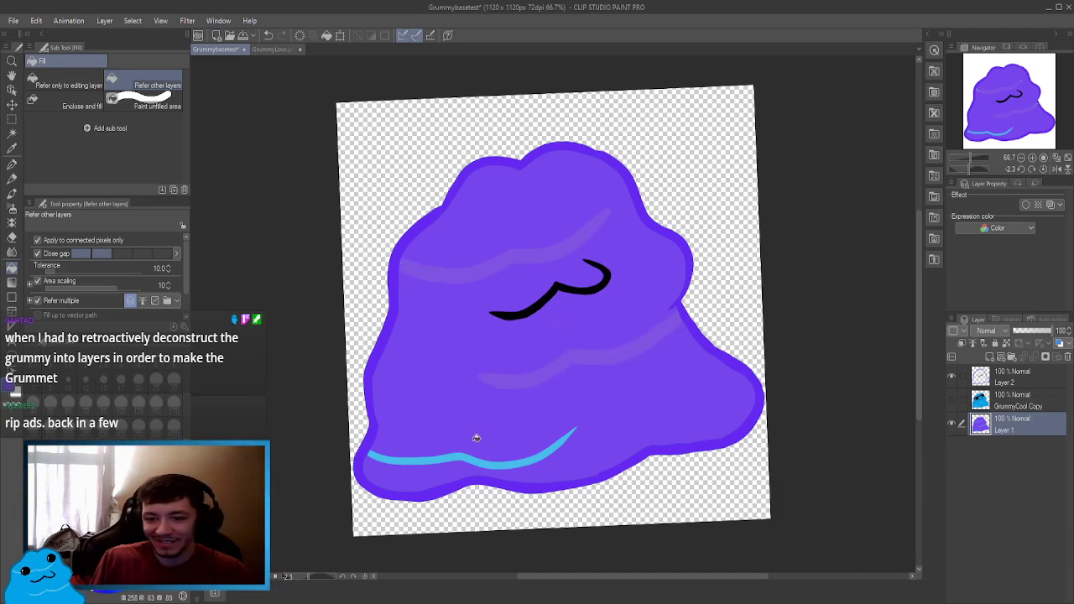
pyautogui.click(460, 453)
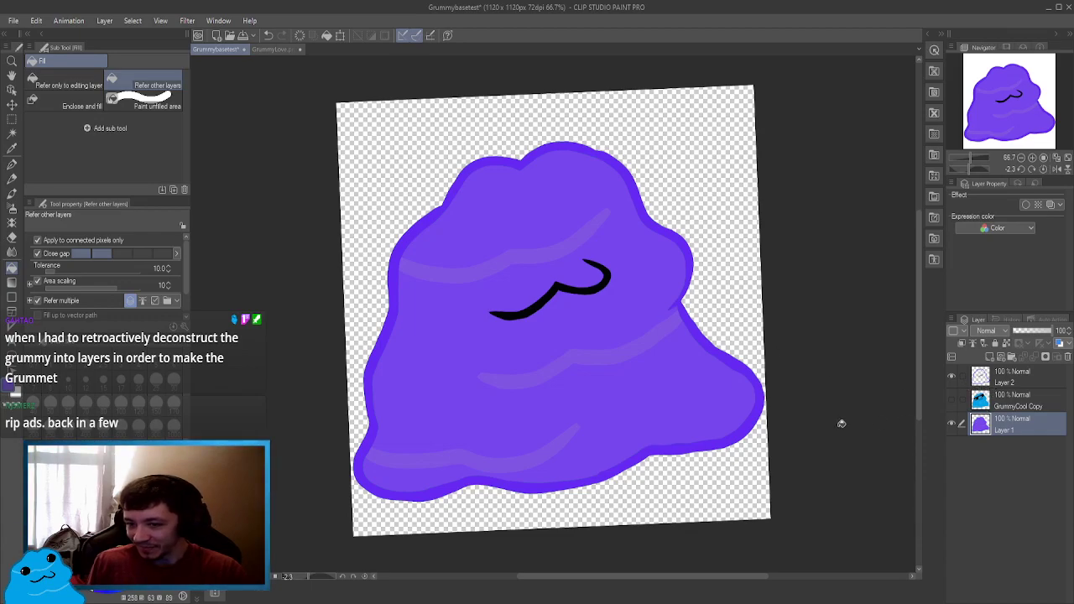
# On Layer 1, outline a pale lavender fang under the left part of the mouth with the G-pen at size 17.
pyautogui.scroll(4, 509, 288)
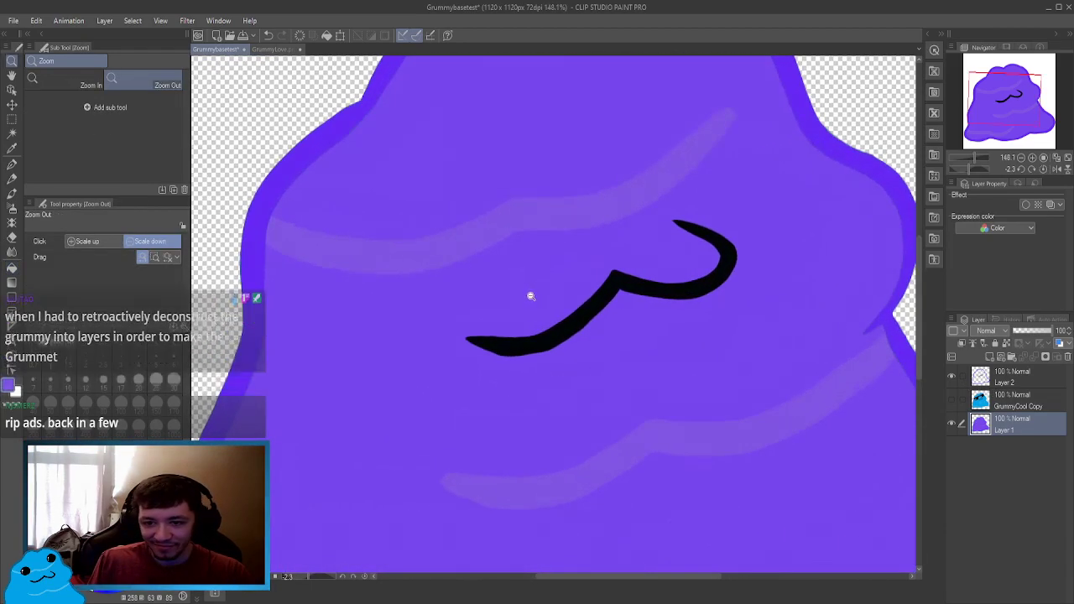
pyautogui.press('p')
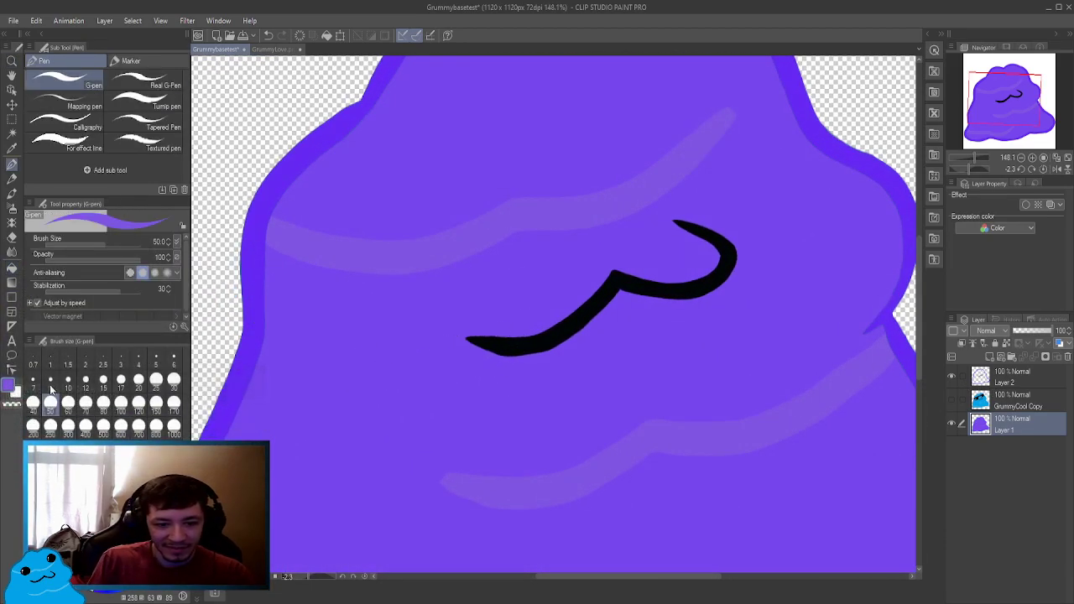
pyautogui.click(123, 388)
pyautogui.press('x')
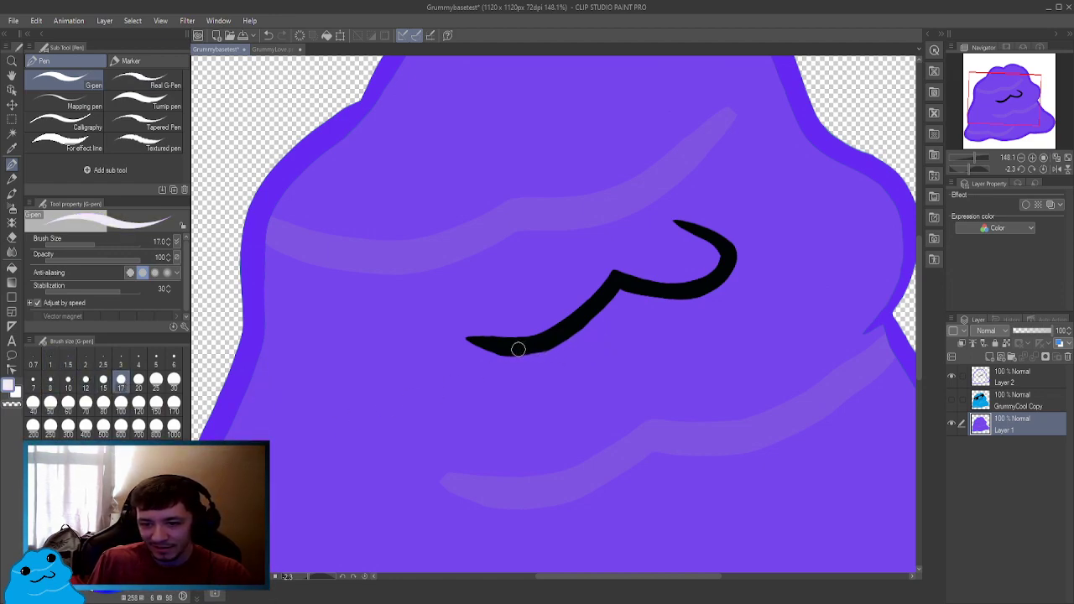
pyautogui.moveTo(528, 369); pyautogui.dragTo(551, 385)
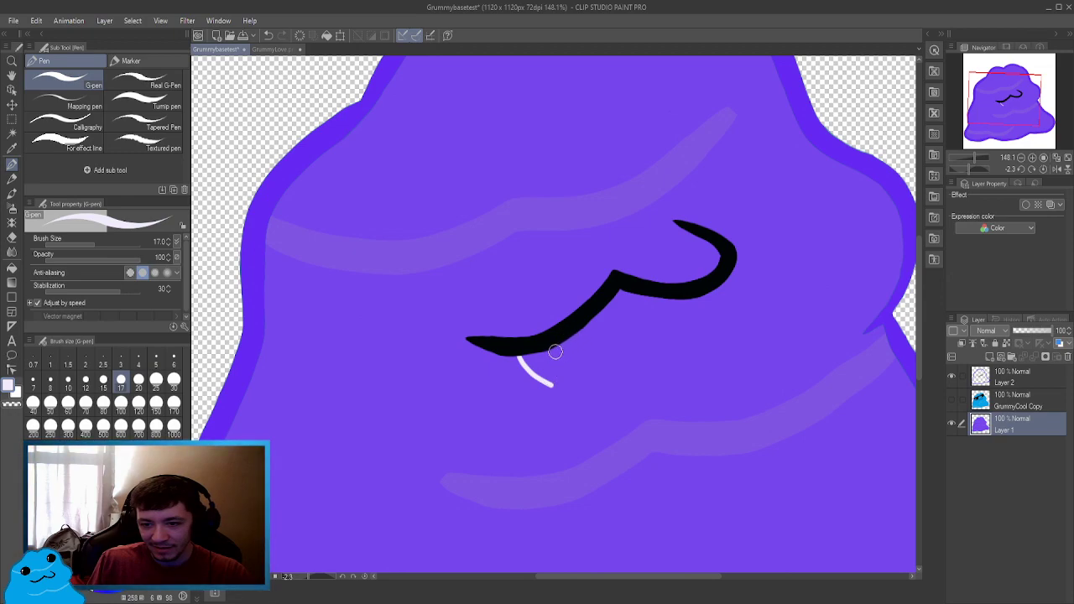
pyautogui.moveTo(554, 343); pyautogui.dragTo(559, 382)
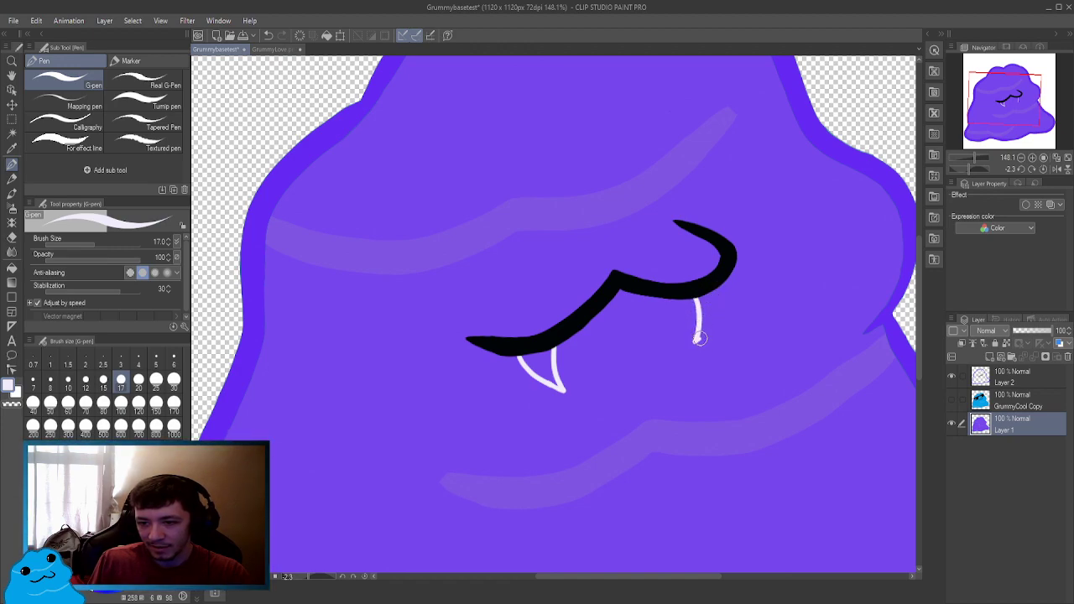
# Try outlining a second fang under the right curve of the mouth several times, undoing each attempt.
pyautogui.moveTo(714, 310); pyautogui.dragTo(716, 285)
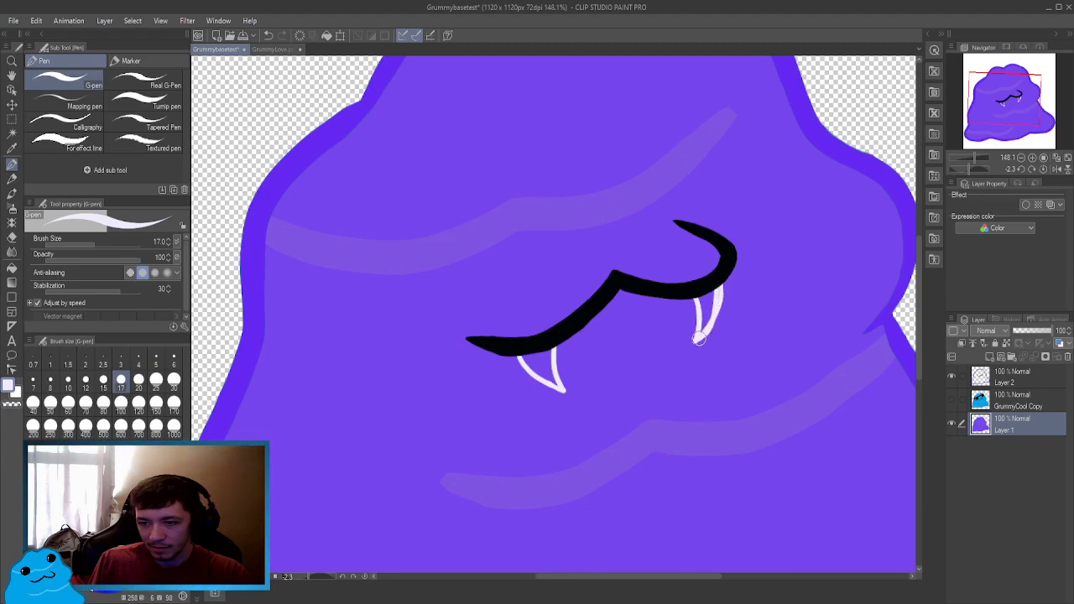
pyautogui.hotkey('ctrl', 'z')
pyautogui.hotkey('ctrl', 'z')
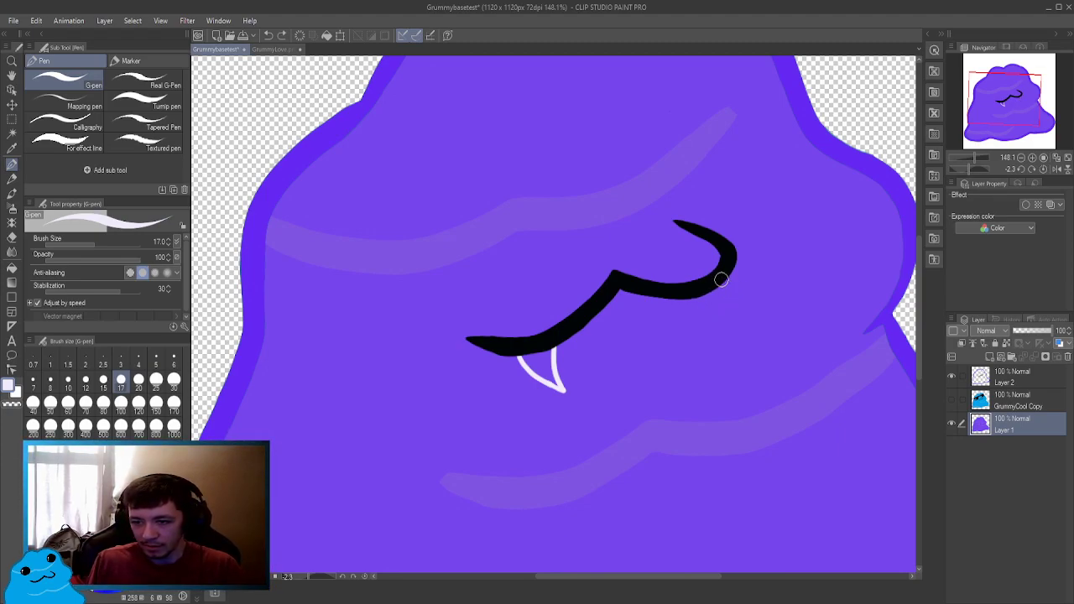
pyautogui.moveTo(721, 280); pyautogui.dragTo(710, 344)
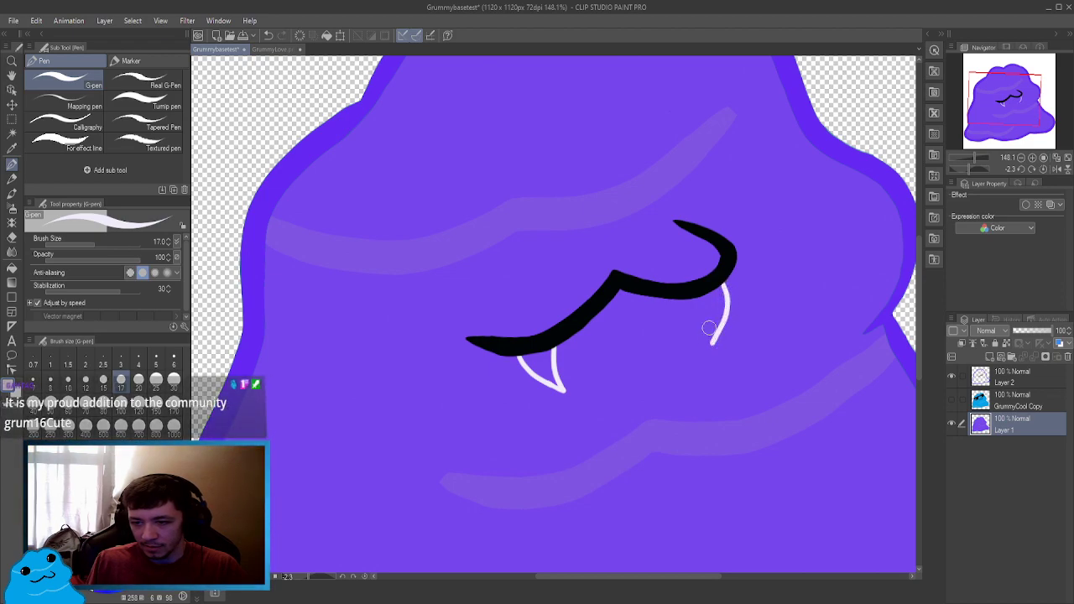
pyautogui.hotkey('ctrl', 'z')
pyautogui.moveTo(715, 285)
pyautogui.mouseDown()
pyautogui.moveTo(723, 318)
pyautogui.moveTo(711, 344)
pyautogui.mouseUp()
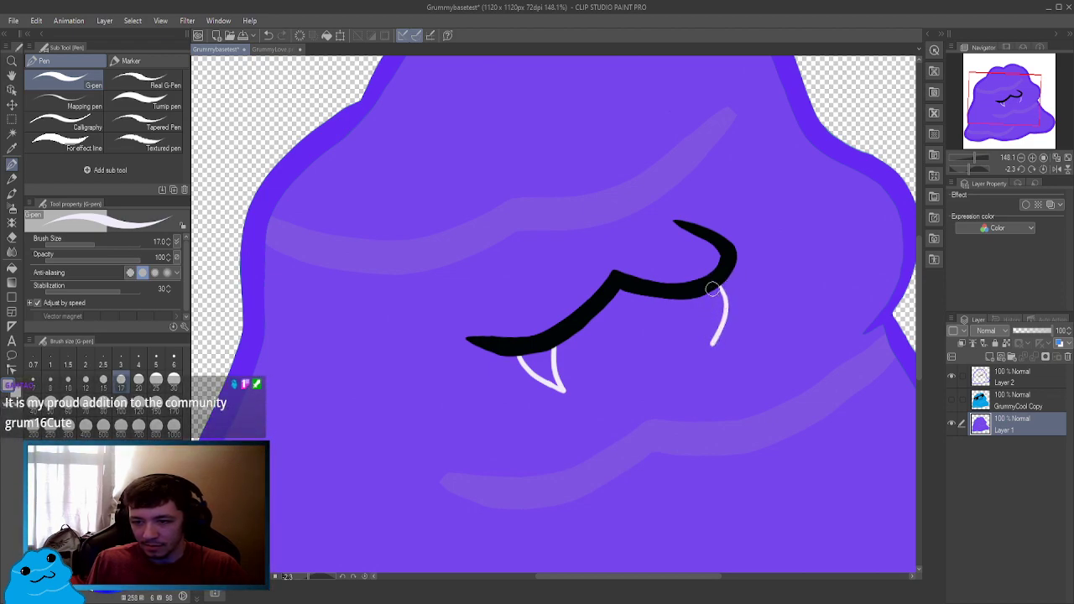
pyautogui.hotkey('ctrl', 'z')
pyautogui.moveTo(714, 284)
pyautogui.mouseDown()
pyautogui.moveTo(734, 322)
pyautogui.moveTo(780, 271)
pyautogui.moveTo(741, 194)
pyautogui.moveTo(568, 139)
pyautogui.moveTo(529, 200)
pyautogui.mouseUp()
pyautogui.hotkey('ctrl', 'z')
# With the canvas rotated, draw the second fang under the mouth's right curve and paint it in solid pale lavender.
pyautogui.press('r')
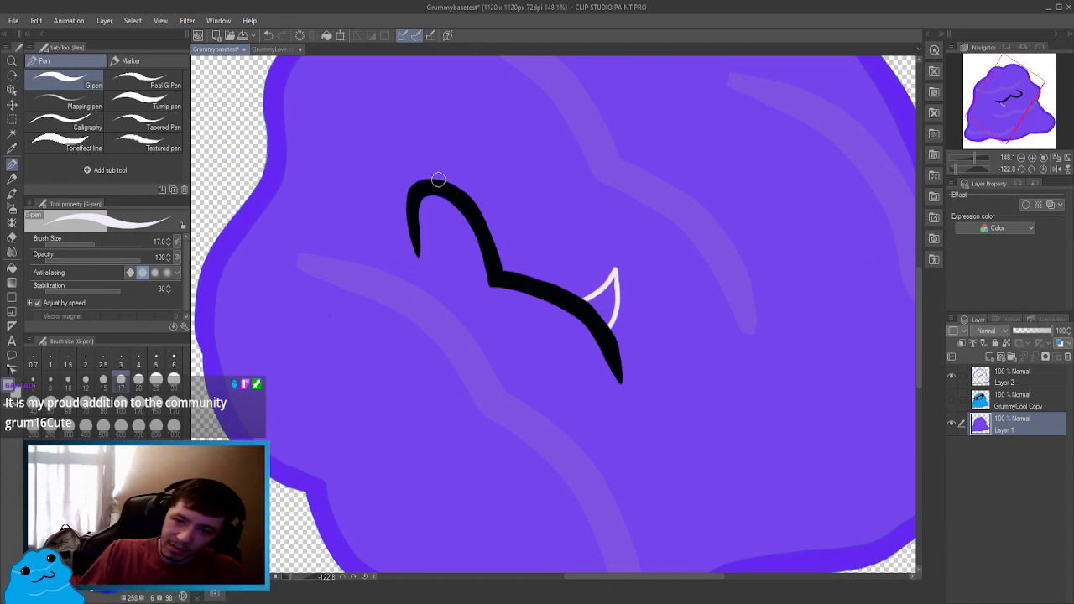
pyautogui.moveTo(438, 179); pyautogui.dragTo(479, 155)
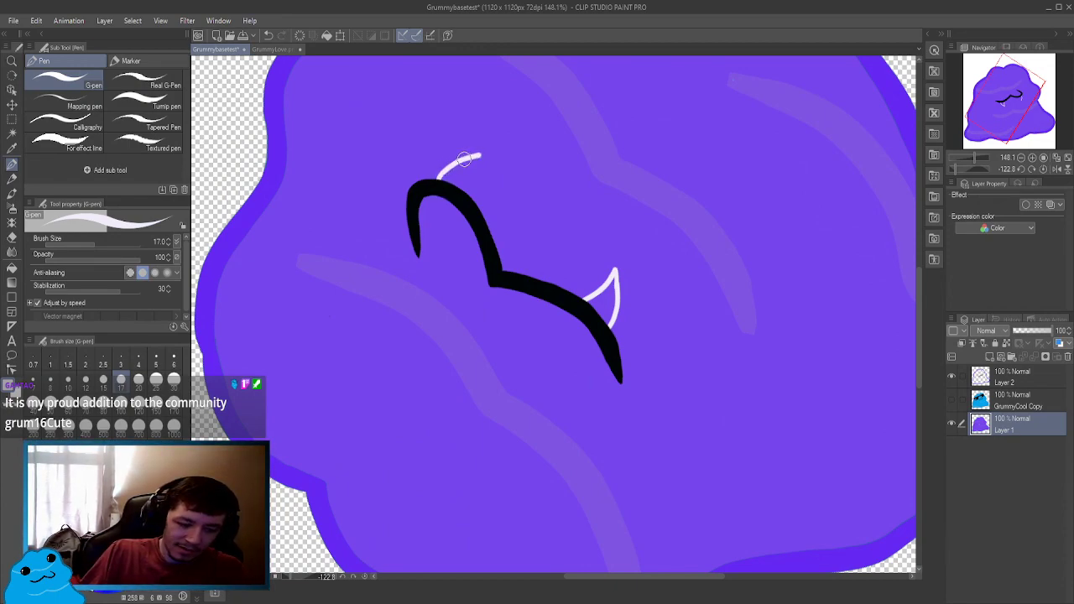
pyautogui.hotkey('ctrl', 'z')
pyautogui.moveTo(440, 182)
pyautogui.mouseDown()
pyautogui.moveTo(482, 159)
pyautogui.moveTo(466, 191)
pyautogui.mouseUp()
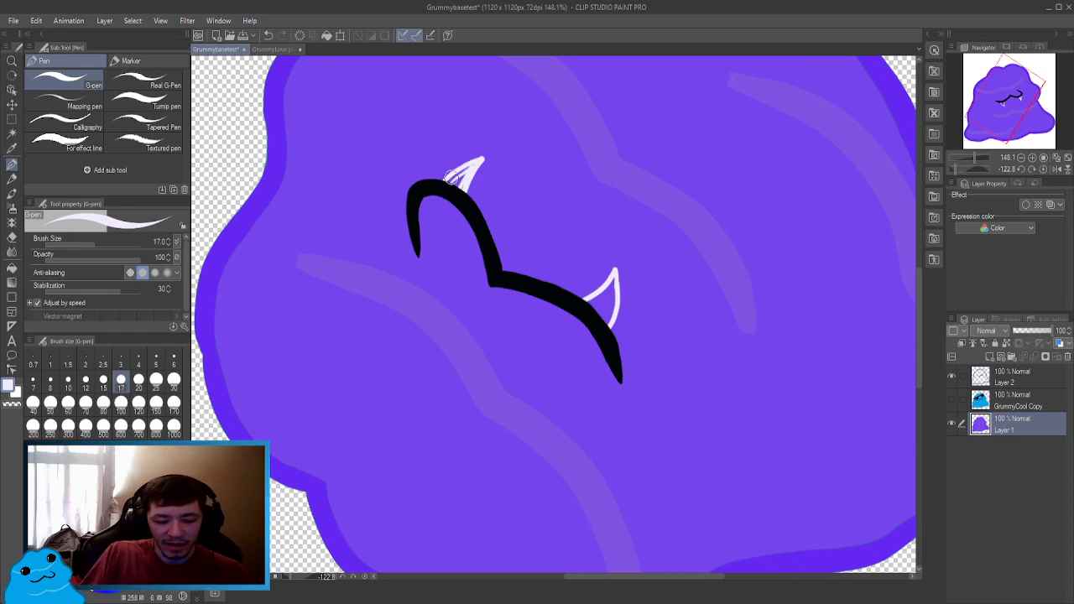
pyautogui.scroll(5, 451, 175)
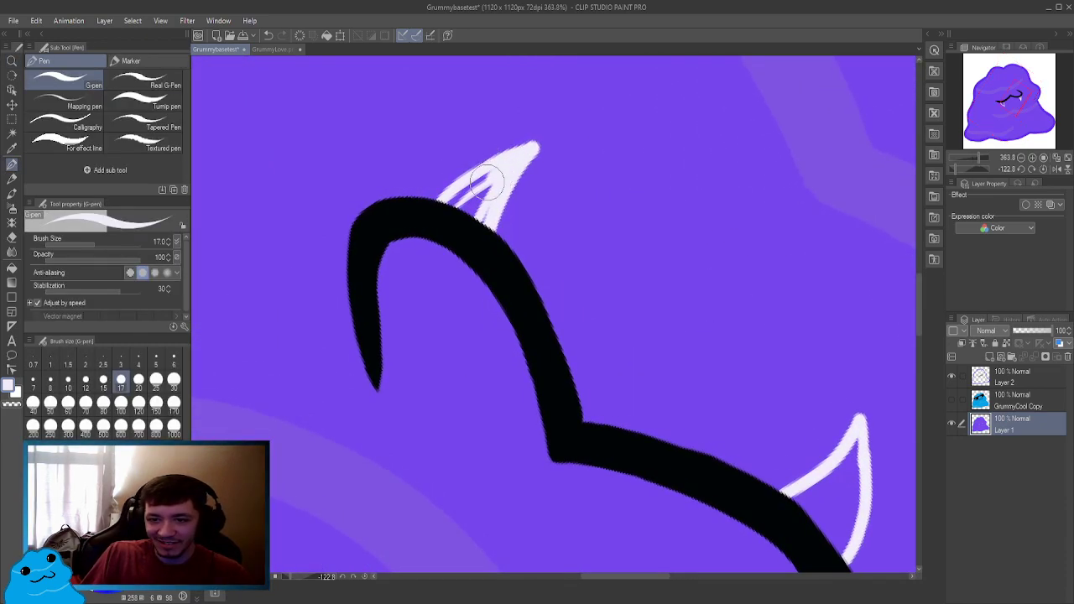
pyautogui.moveTo(487, 178)
pyautogui.mouseDown()
pyautogui.moveTo(444, 211)
pyautogui.moveTo(499, 162)
pyautogui.moveTo(469, 225)
pyautogui.moveTo(482, 195)
pyautogui.moveTo(464, 217)
pyautogui.moveTo(487, 194)
pyautogui.moveTo(481, 225)
pyautogui.mouseUp()
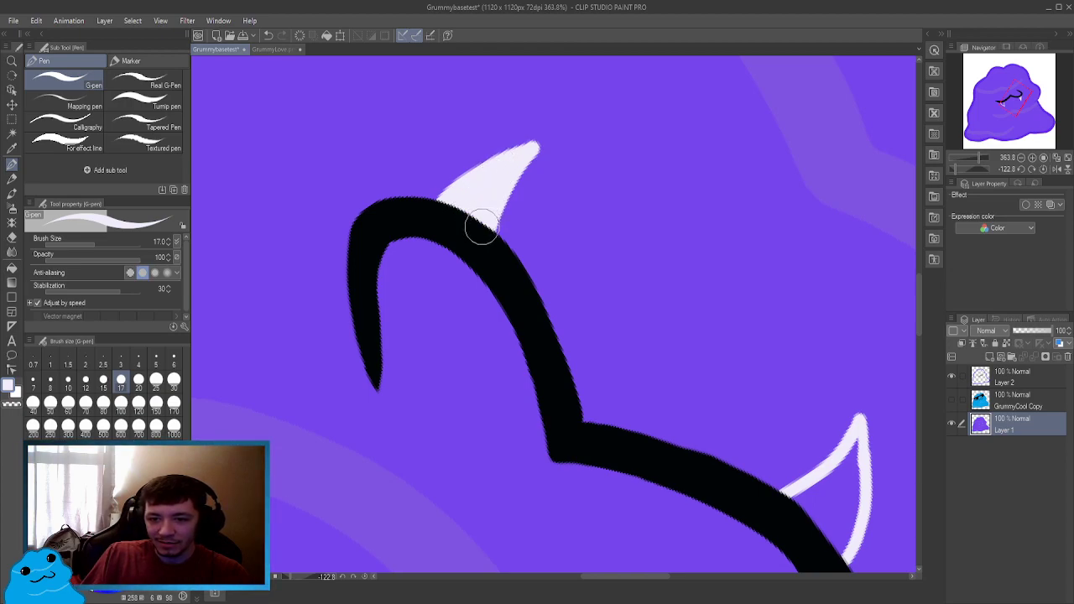
# Paint the inside of the left fang solid pale lavender and rotate the canvas back to nearly upright.
pyautogui.press('space')
pyautogui.moveTo(614, 305); pyautogui.dragTo(515, 281)
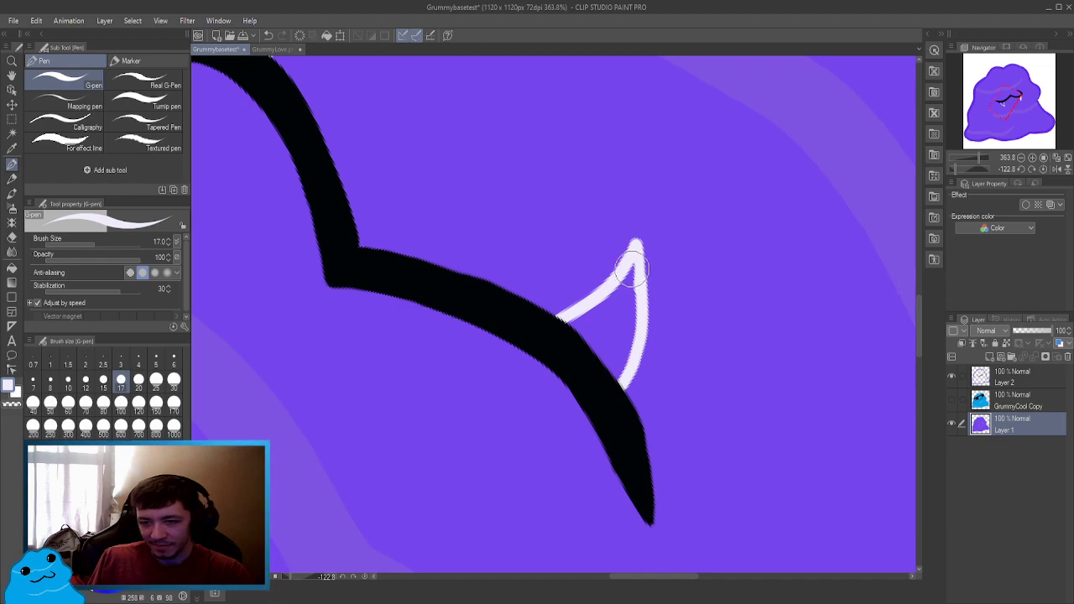
pyautogui.moveTo(631, 256)
pyautogui.mouseDown()
pyautogui.moveTo(624, 287)
pyautogui.moveTo(559, 330)
pyautogui.moveTo(610, 378)
pyautogui.moveTo(630, 342)
pyautogui.moveTo(633, 256)
pyautogui.moveTo(624, 348)
pyautogui.moveTo(634, 317)
pyautogui.moveTo(633, 342)
pyautogui.moveTo(620, 370)
pyautogui.moveTo(621, 294)
pyautogui.moveTo(570, 334)
pyautogui.moveTo(613, 311)
pyautogui.moveTo(591, 337)
pyautogui.moveTo(607, 323)
pyautogui.moveTo(601, 368)
pyautogui.moveTo(621, 335)
pyautogui.moveTo(612, 372)
pyautogui.moveTo(617, 294)
pyautogui.moveTo(623, 324)
pyautogui.moveTo(627, 287)
pyautogui.moveTo(592, 348)
pyautogui.moveTo(604, 354)
pyautogui.moveTo(627, 323)
pyautogui.moveTo(586, 331)
pyautogui.moveTo(603, 298)
pyautogui.mouseUp()
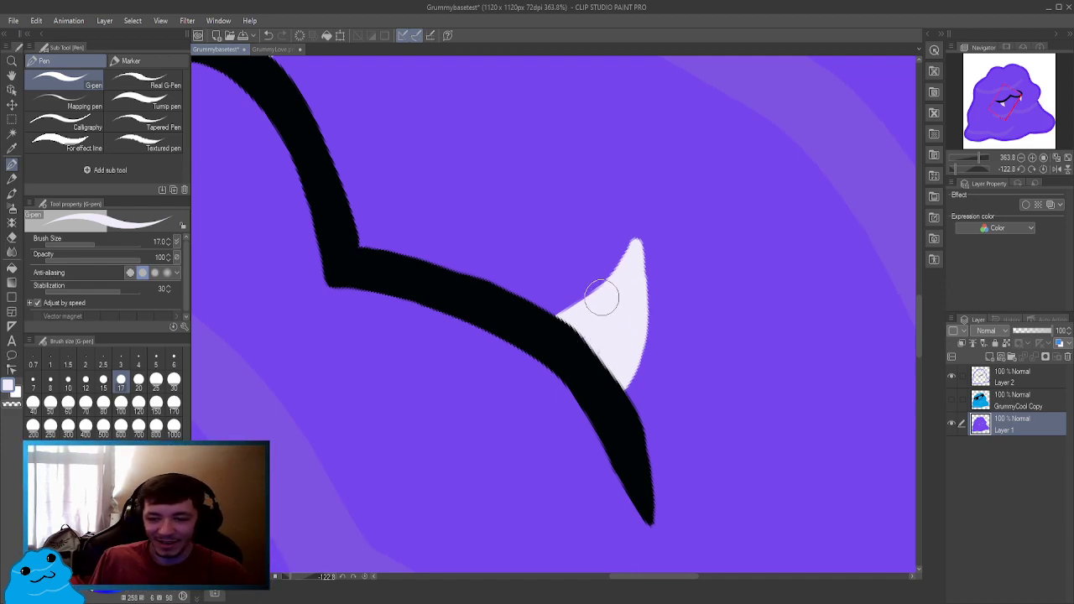
pyautogui.press('r')
pyautogui.moveTo(585, 264); pyautogui.dragTo(791, 277)
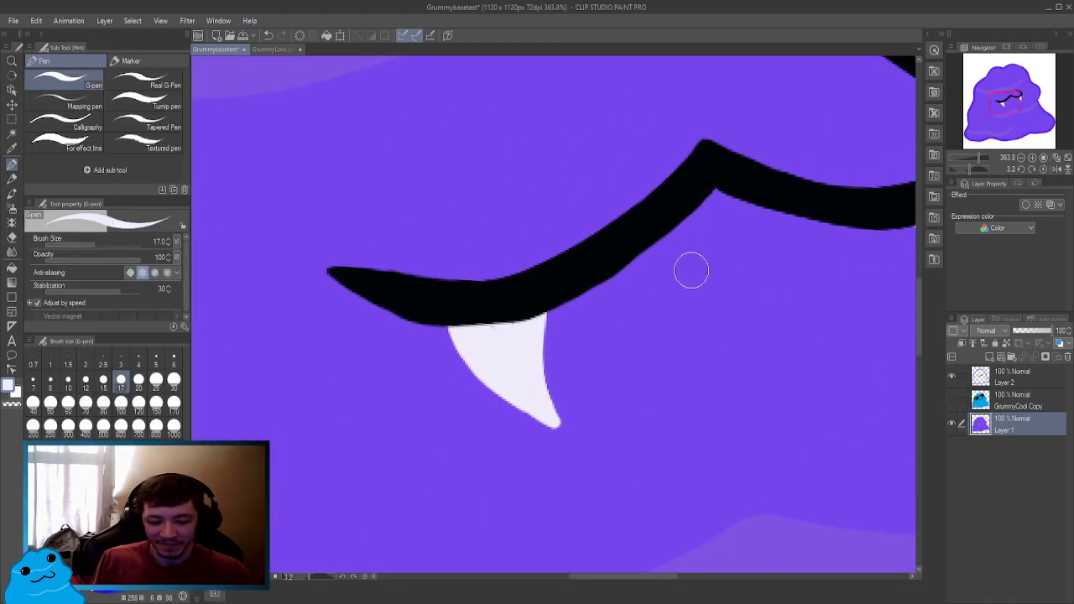
pyautogui.moveTo(691, 269); pyautogui.dragTo(657, 273)
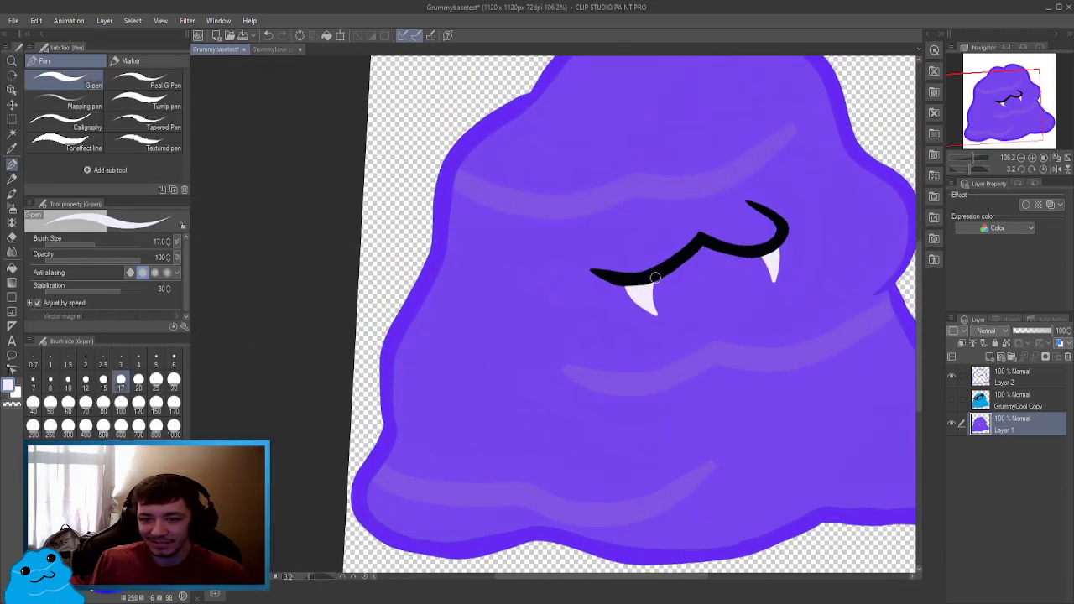
# On Layer 2, paint two round dark teal eyes with pale blue centres above the mouth, using the G-pen at size 60.
pyautogui.press('space')
pyautogui.moveTo(688, 221); pyautogui.dragTo(597, 344)
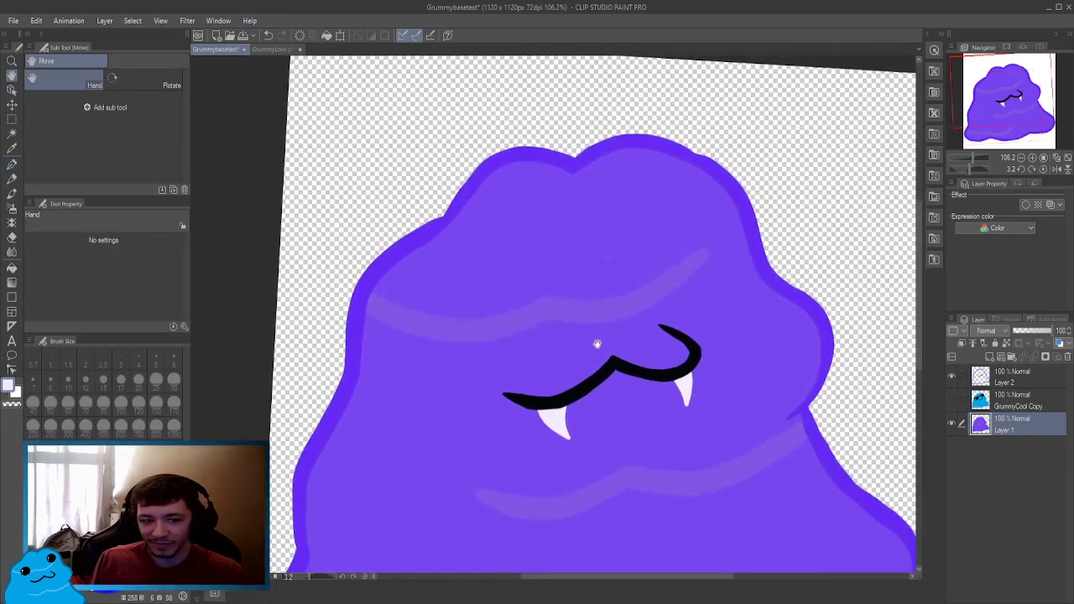
pyautogui.click(1024, 384)
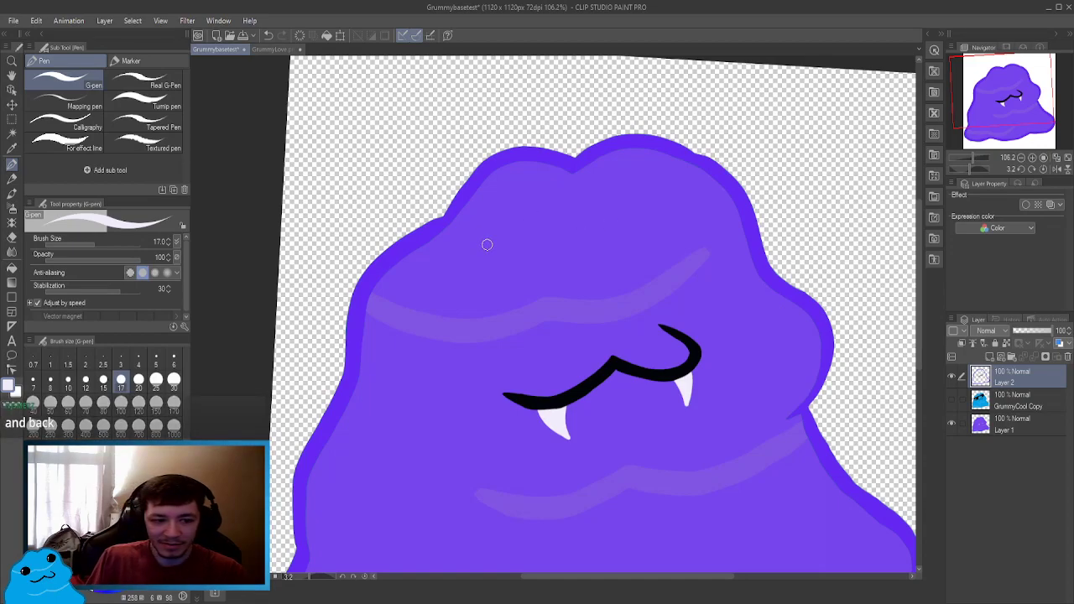
pyautogui.moveTo(485, 240)
pyautogui.mouseDown()
pyautogui.moveTo(484, 230)
pyautogui.moveTo(470, 242)
pyautogui.moveTo(495, 257)
pyautogui.mouseUp()
pyautogui.press('x')
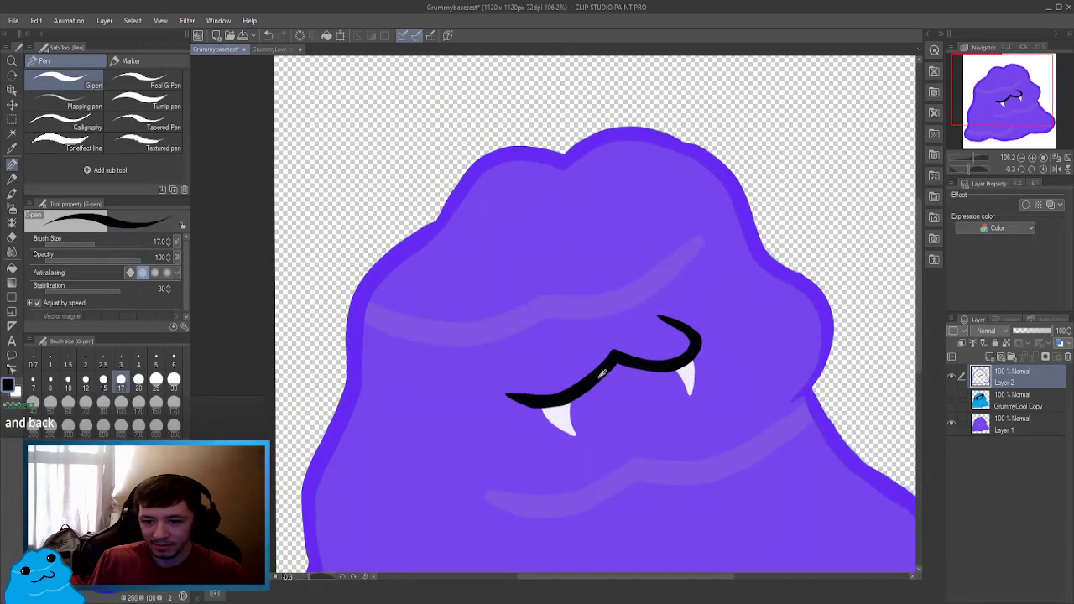
pyautogui.click(72, 405)
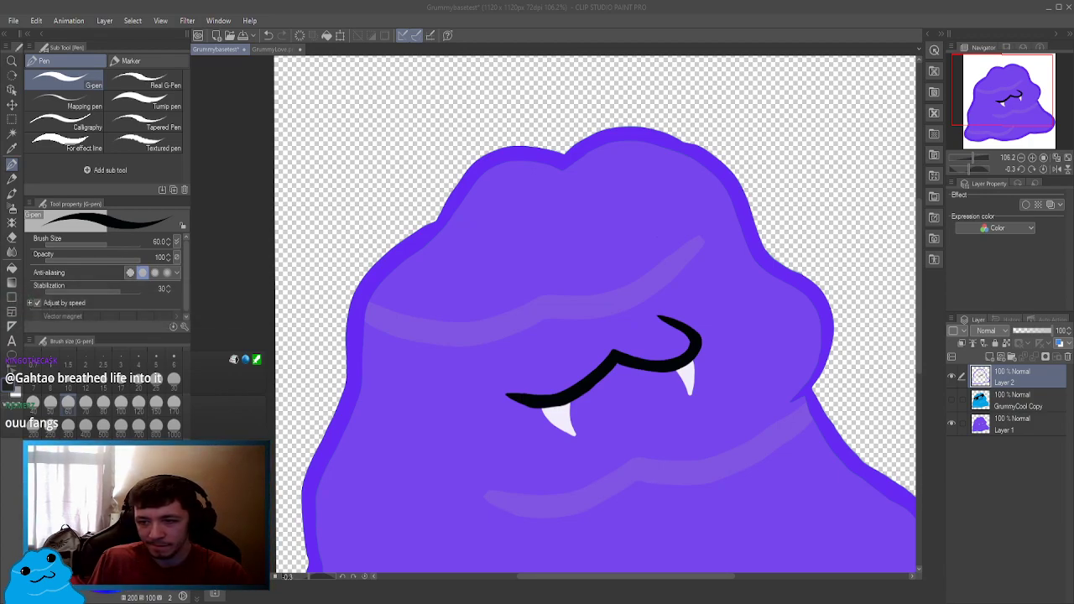
pyautogui.hotkey('alt', 'Tab')
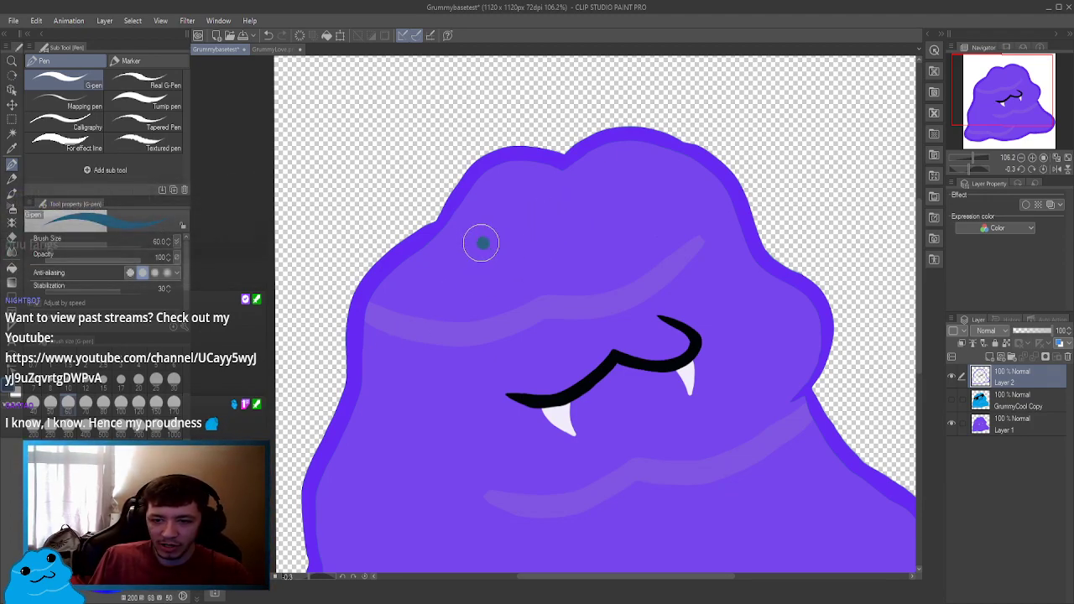
pyautogui.moveTo(479, 240)
pyautogui.mouseDown()
pyautogui.moveTo(462, 264)
pyautogui.moveTo(490, 288)
pyautogui.moveTo(506, 250)
pyautogui.moveTo(484, 265)
pyautogui.mouseUp()
pyautogui.moveTo(665, 186)
pyautogui.mouseDown()
pyautogui.moveTo(642, 206)
pyautogui.moveTo(668, 229)
pyautogui.moveTo(684, 195)
pyautogui.moveTo(654, 188)
pyautogui.moveTo(668, 216)
pyautogui.mouseUp()
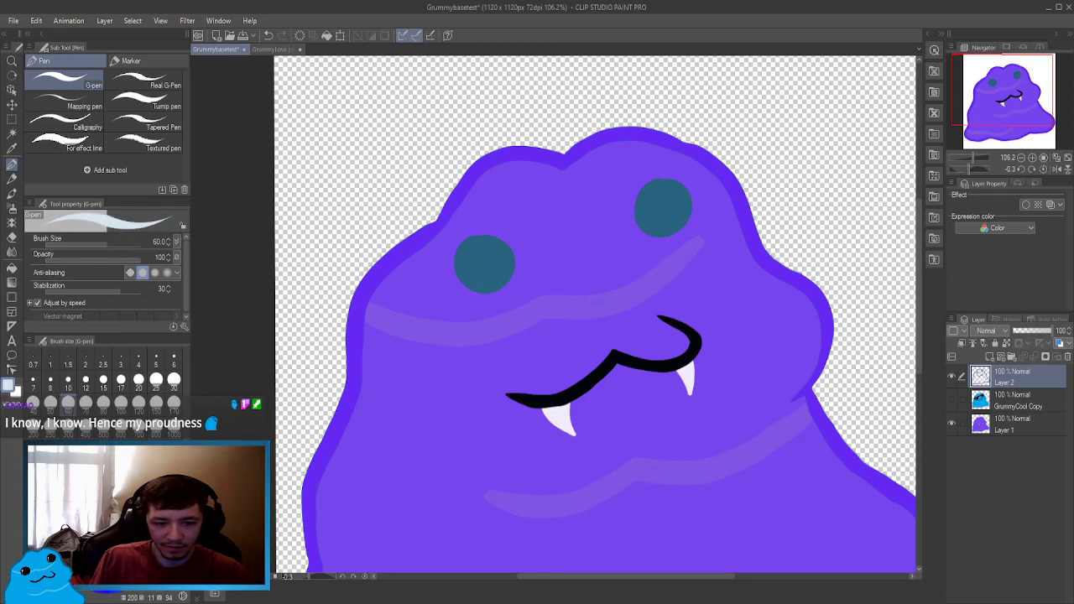
pyautogui.moveTo(487, 254); pyautogui.dragTo(485, 261)
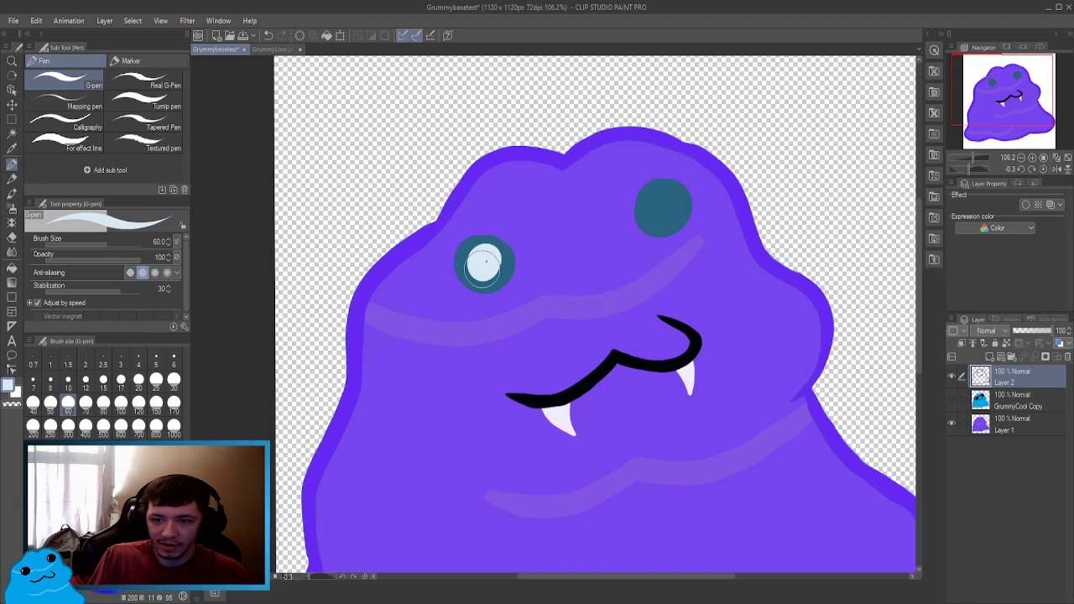
pyautogui.moveTo(652, 207); pyautogui.dragTo(663, 207)
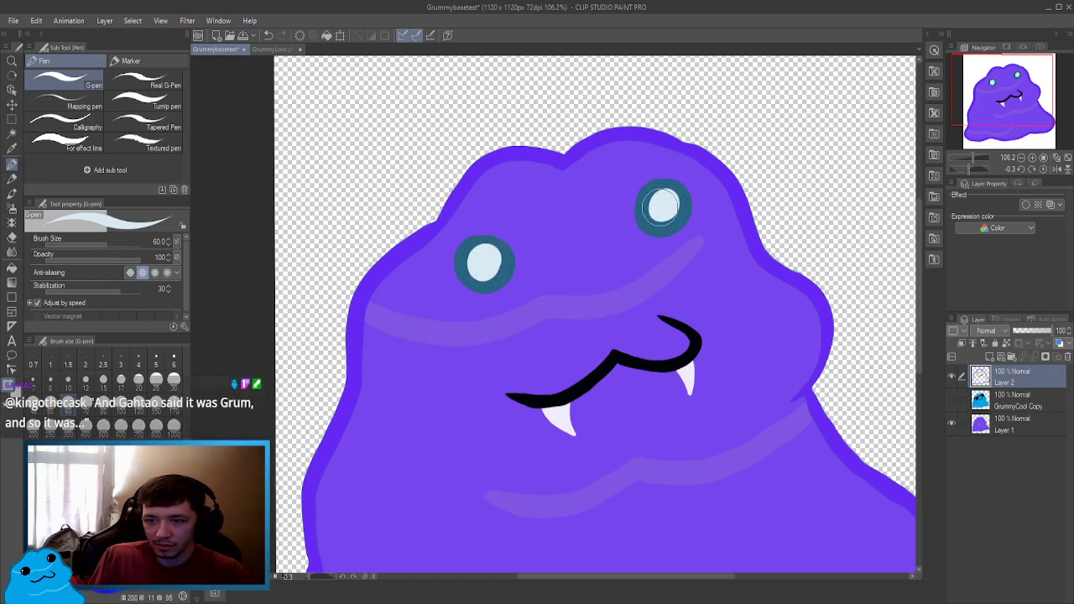
# Sample the body purple from Layer 1 and paint over the upper inner edge of both eyes on Layer 2, giving them an angry slant.
pyautogui.click(1026, 421)
pyautogui.keyDown('alt'); pyautogui.click(590, 228); pyautogui.keyUp('alt')
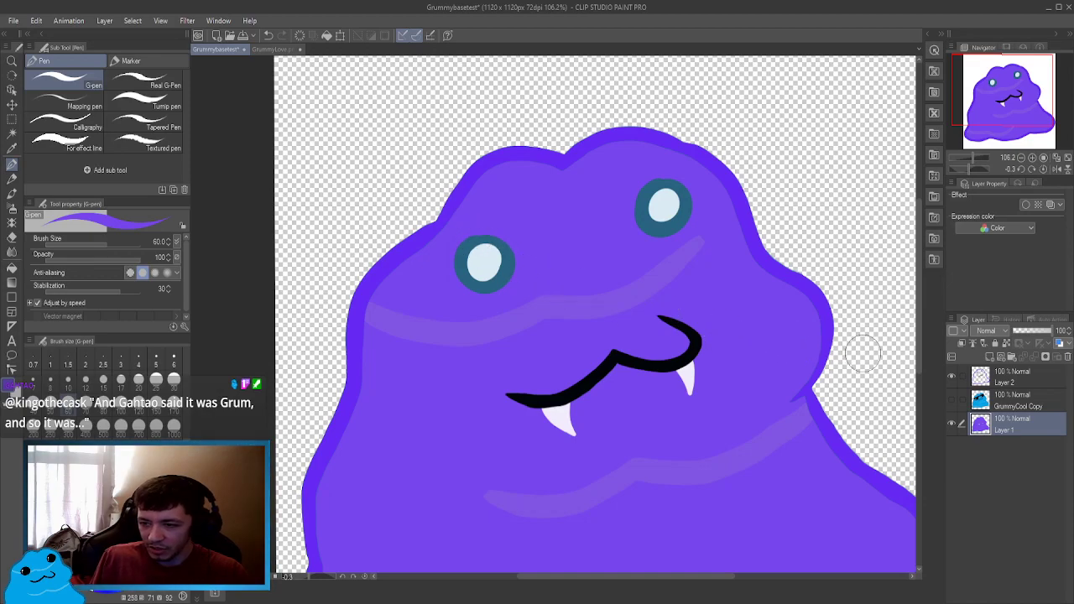
pyautogui.click(1024, 375)
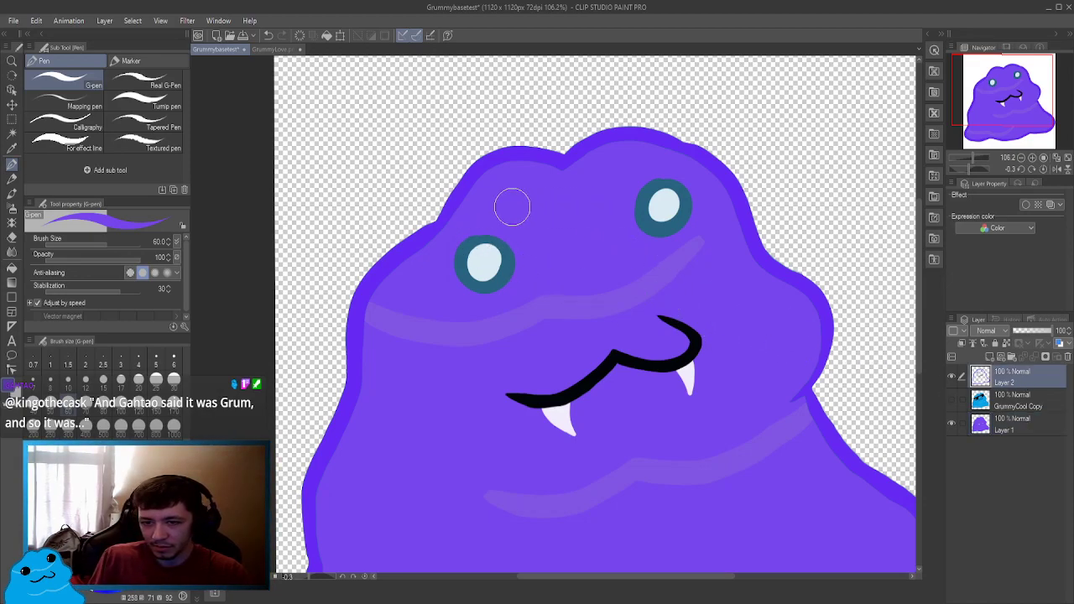
pyautogui.moveTo(471, 228)
pyautogui.mouseDown()
pyautogui.moveTo(521, 261)
pyautogui.moveTo(481, 227)
pyautogui.moveTo(520, 240)
pyautogui.mouseUp()
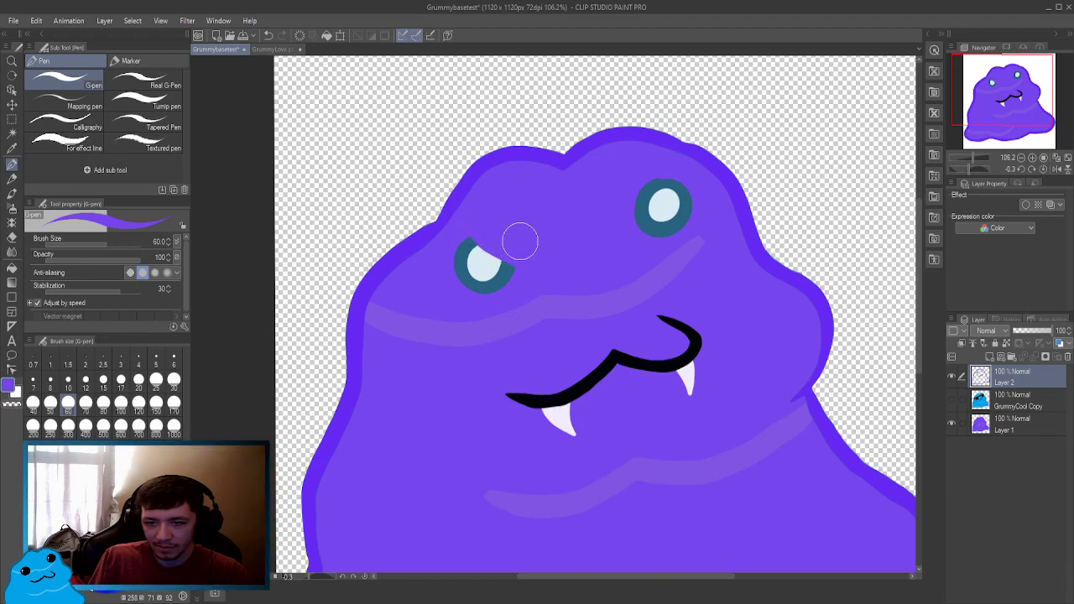
pyautogui.moveTo(655, 172)
pyautogui.mouseDown()
pyautogui.moveTo(630, 216)
pyautogui.moveTo(652, 173)
pyautogui.moveTo(665, 172)
pyautogui.mouseUp()
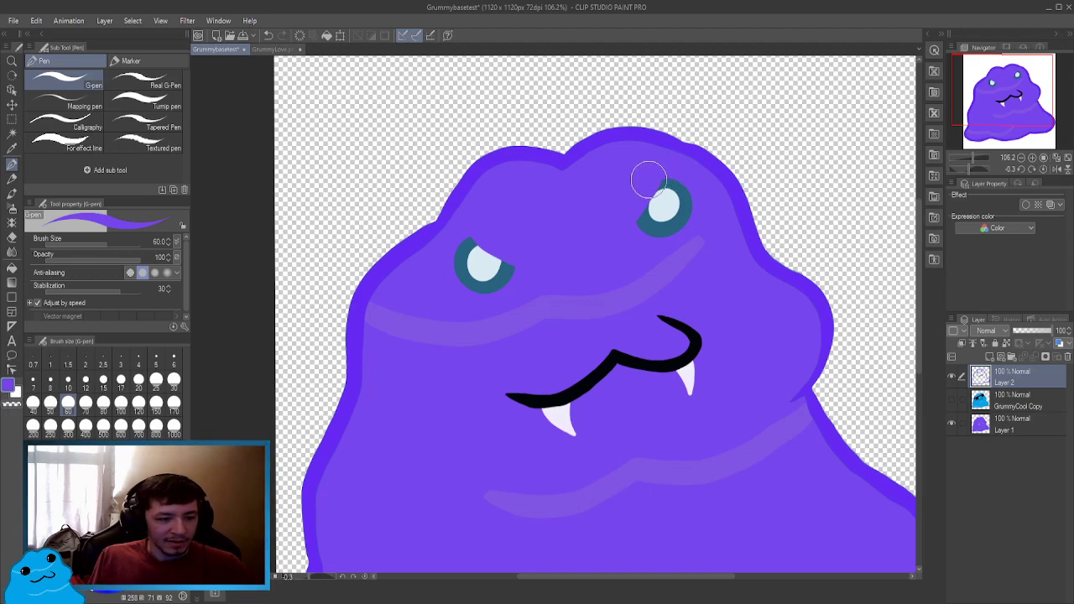
pyautogui.hotkey('ctrl', 'z')
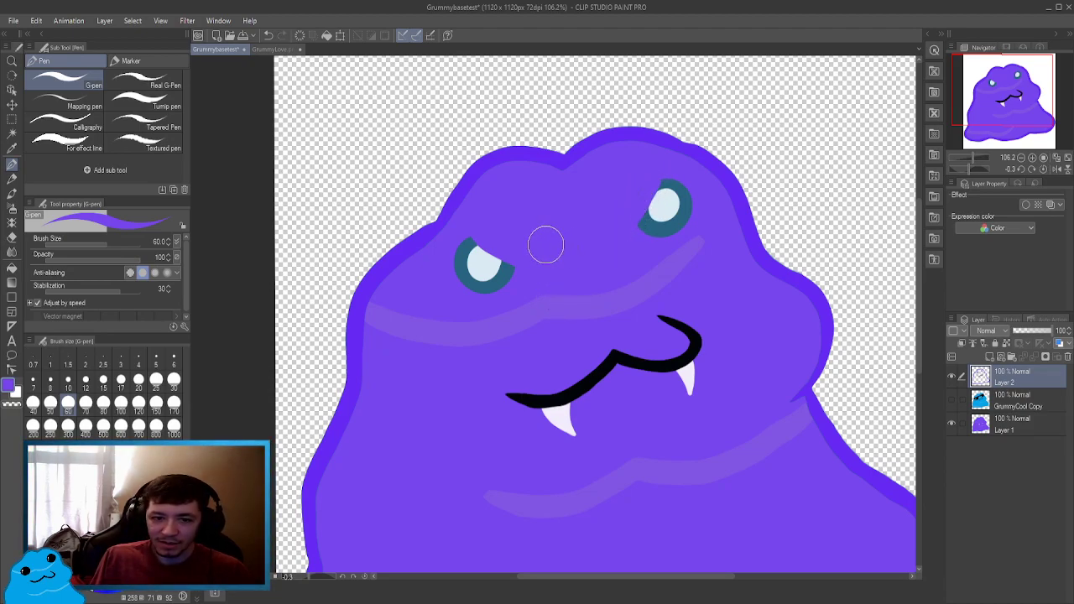
# Try drawing slanted black eyebrows close above both eyes on Layer 2 with the G-pen at size 20.
pyautogui.click(137, 382)
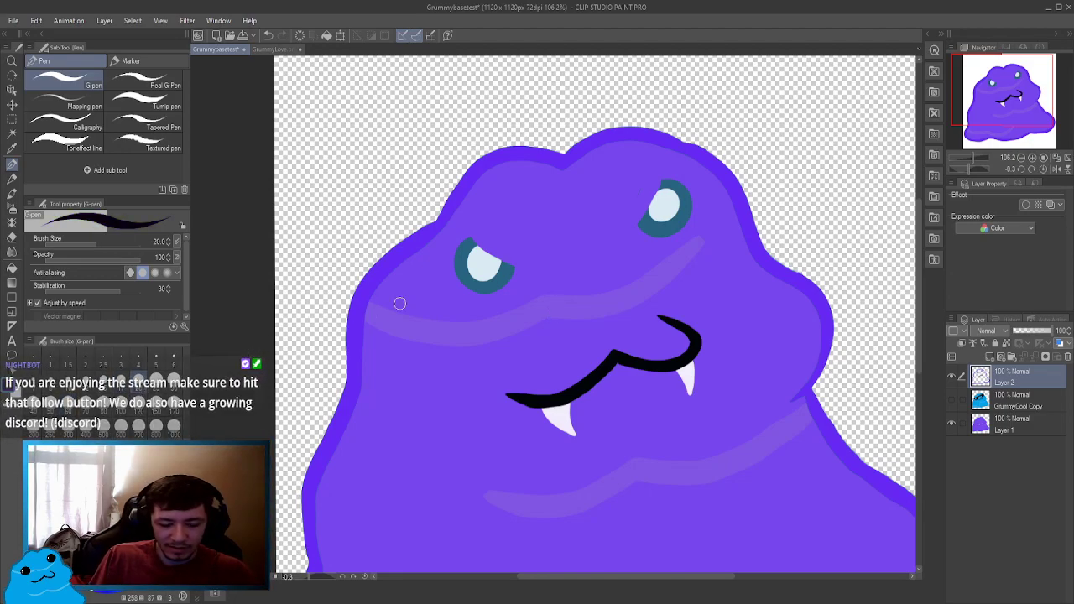
pyautogui.moveTo(635, 200); pyautogui.dragTo(664, 168)
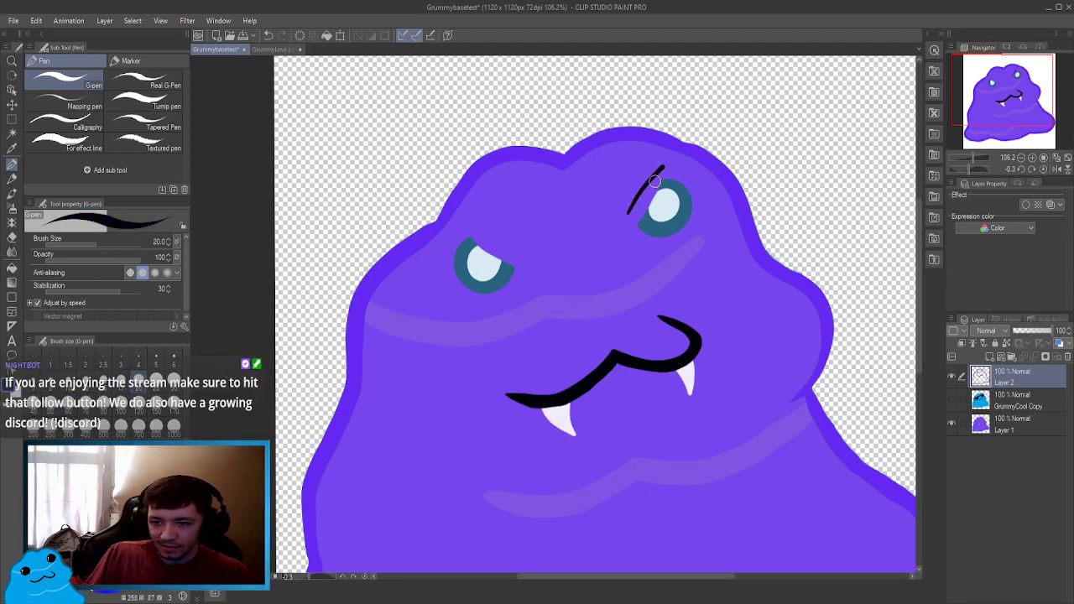
pyautogui.moveTo(512, 243)
pyautogui.mouseDown()
pyautogui.moveTo(492, 260)
pyautogui.moveTo(474, 344)
pyautogui.moveTo(436, 339)
pyautogui.mouseUp()
pyautogui.moveTo(506, 272); pyautogui.dragTo(580, 225)
pyautogui.press('p')
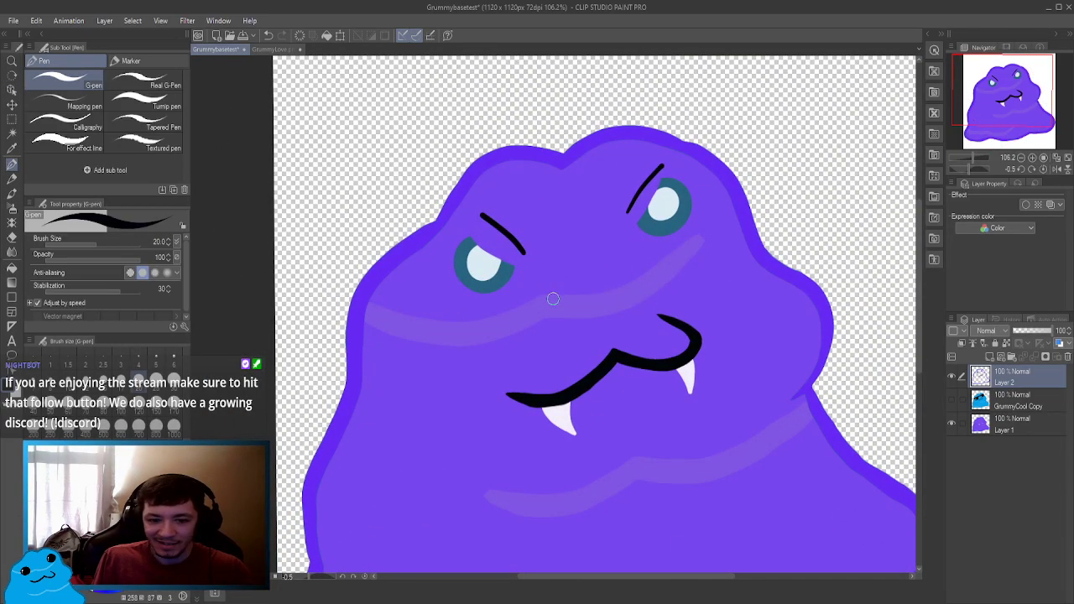
pyautogui.hotkey('ctrl', 'z')
pyautogui.hotkey('ctrl', 'z')
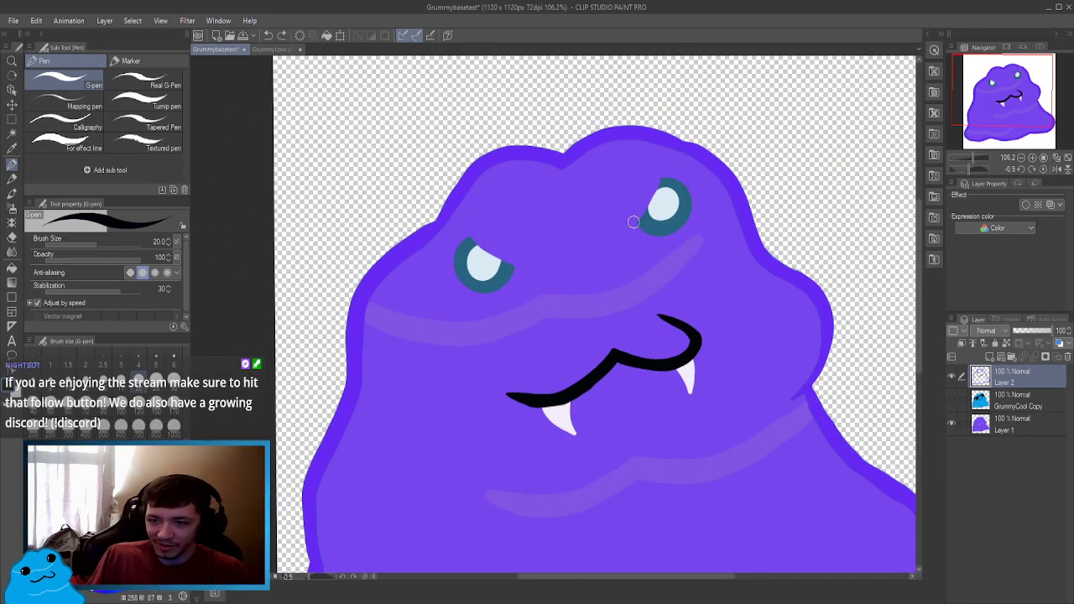
# With the canvas rotated, draw two slanted black brow lines converging between the eyes, and turn the canvas back to nearly upright.
pyautogui.moveTo(609, 228)
pyautogui.mouseDown()
pyautogui.moveTo(678, 268)
pyautogui.moveTo(711, 256)
pyautogui.mouseUp()
pyautogui.moveTo(524, 285); pyautogui.dragTo(468, 300)
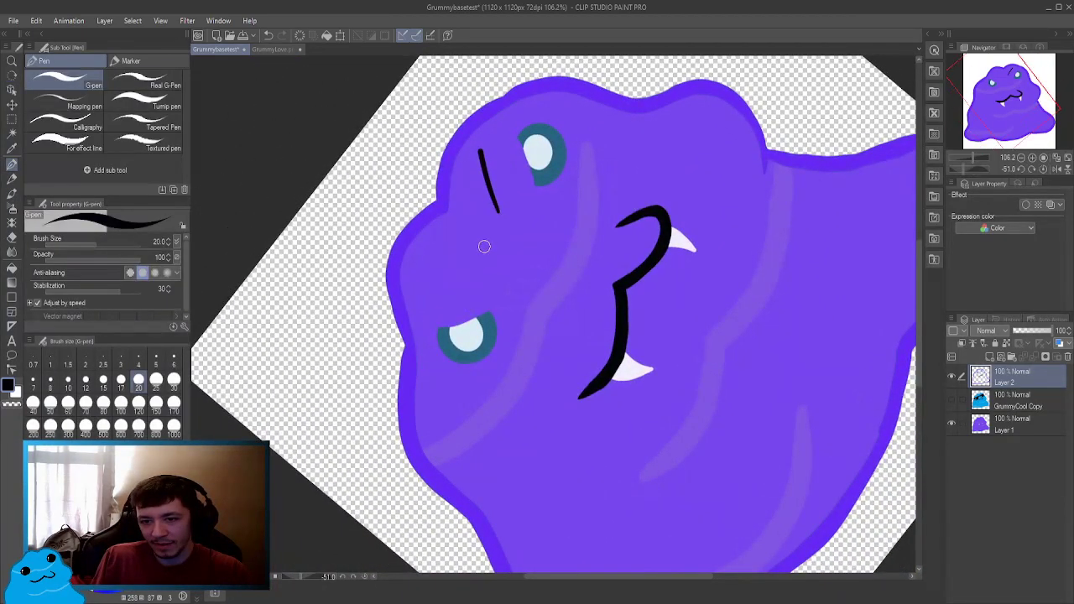
pyautogui.moveTo(487, 246); pyautogui.dragTo(436, 267)
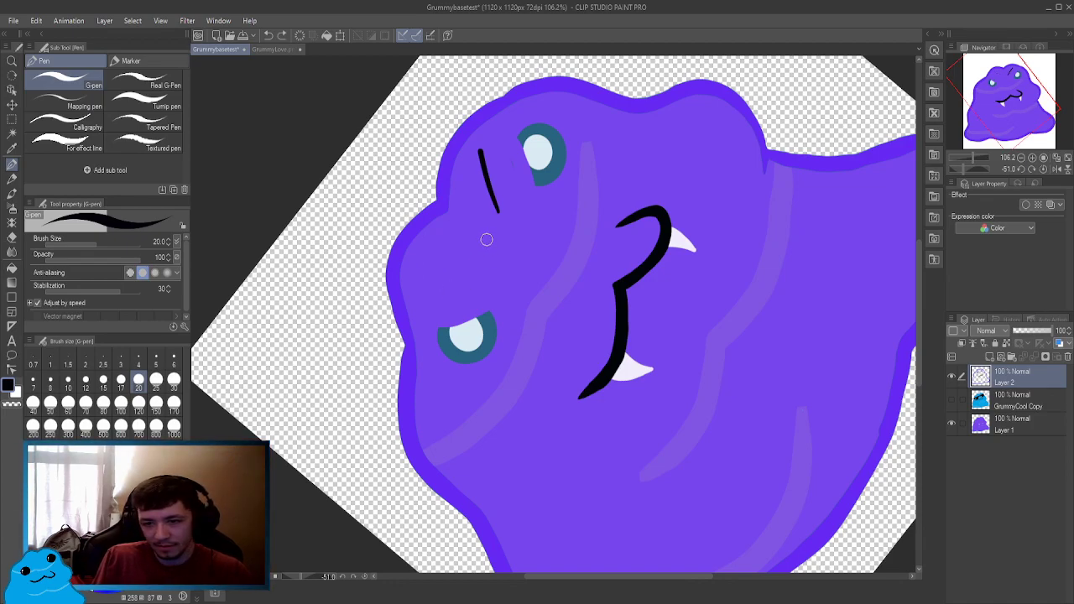
pyautogui.moveTo(487, 240)
pyautogui.mouseDown()
pyautogui.moveTo(431, 265)
pyautogui.moveTo(499, 228)
pyautogui.moveTo(541, 243)
pyautogui.moveTo(537, 255)
pyautogui.moveTo(557, 254)
pyautogui.moveTo(553, 263)
pyautogui.mouseUp()
pyautogui.hotkey('ctrl', 'z')
pyautogui.press('r')
pyautogui.hotkey('alt', 'space')
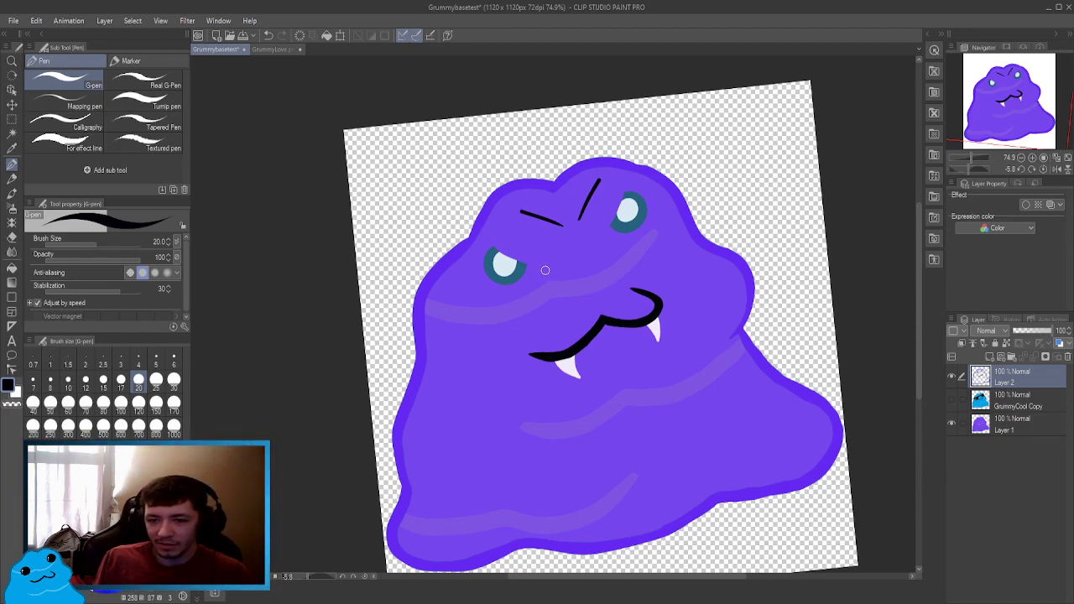
# On Layer 1, outline a curved, pointed black horn on the left side of the head with the G-pen at size 20.
pyautogui.press('x')
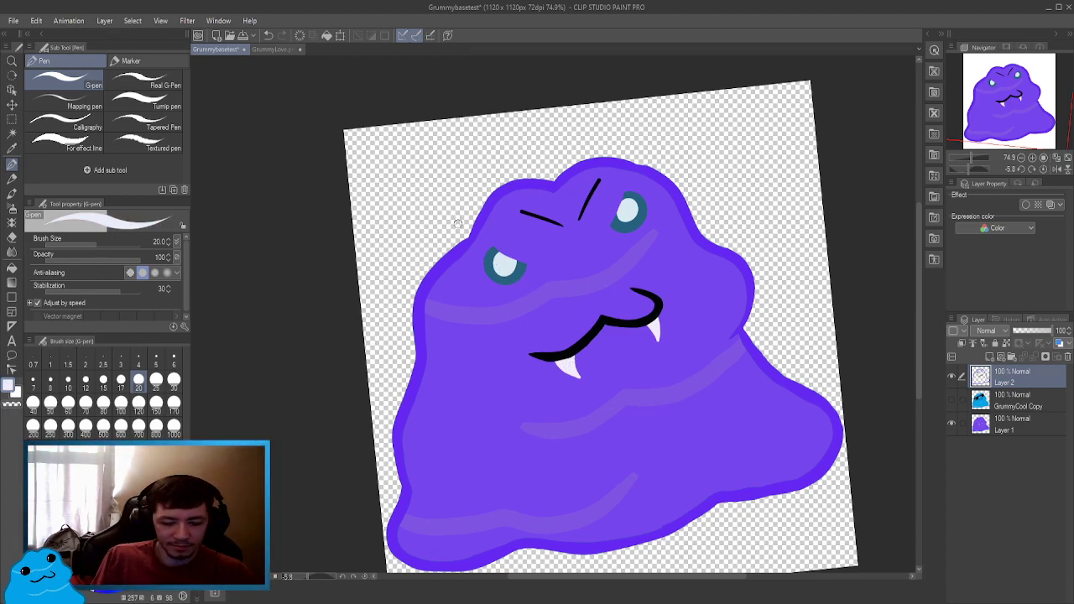
pyautogui.moveTo(457, 222); pyautogui.dragTo(520, 206)
pyautogui.hotkey('shift', 'space')
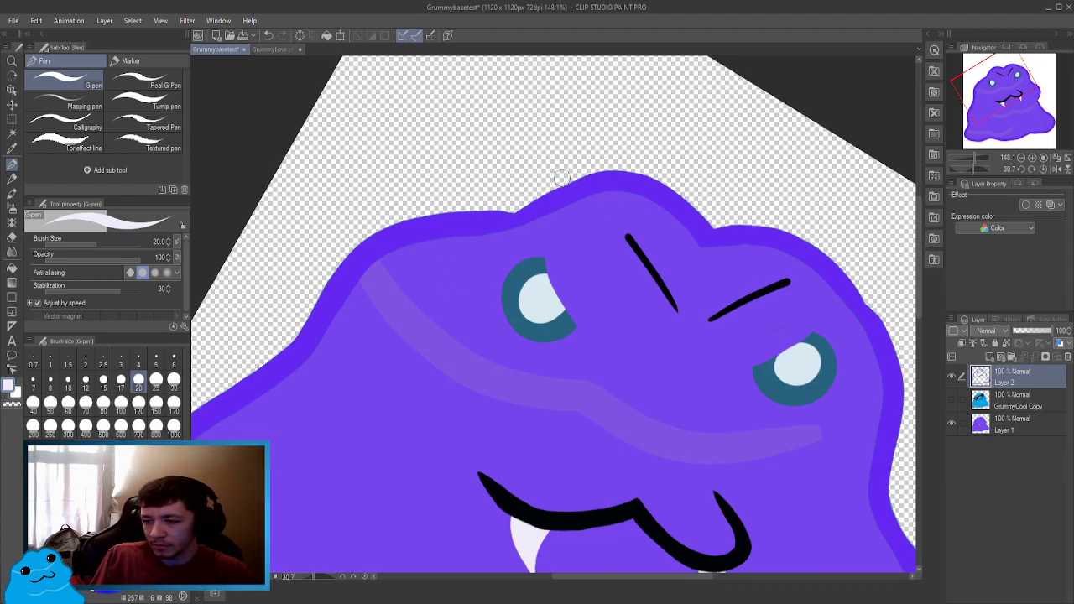
pyautogui.click(1017, 430)
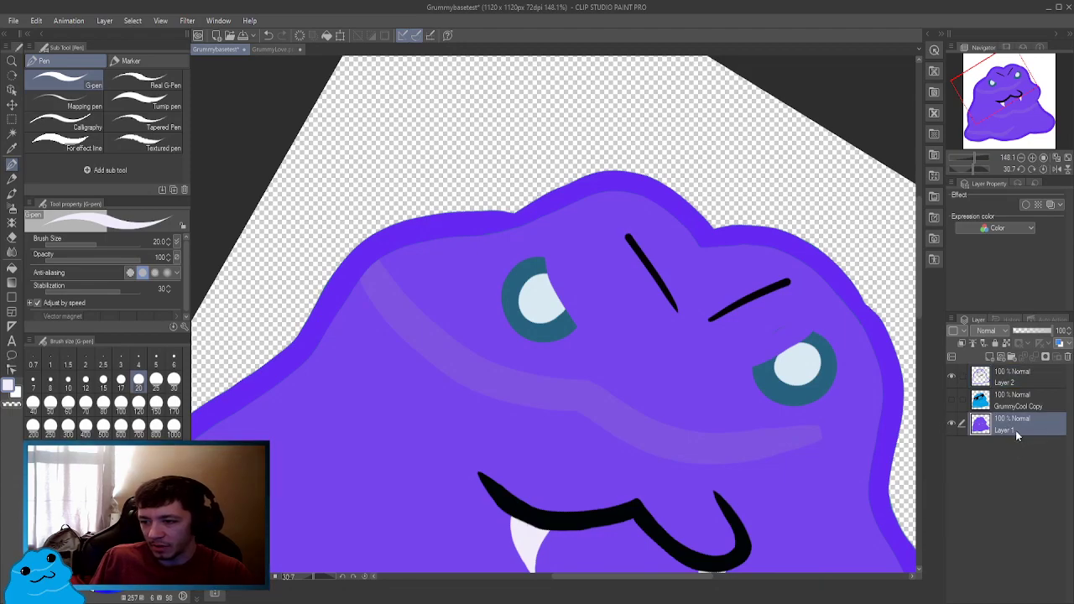
pyautogui.press('x')
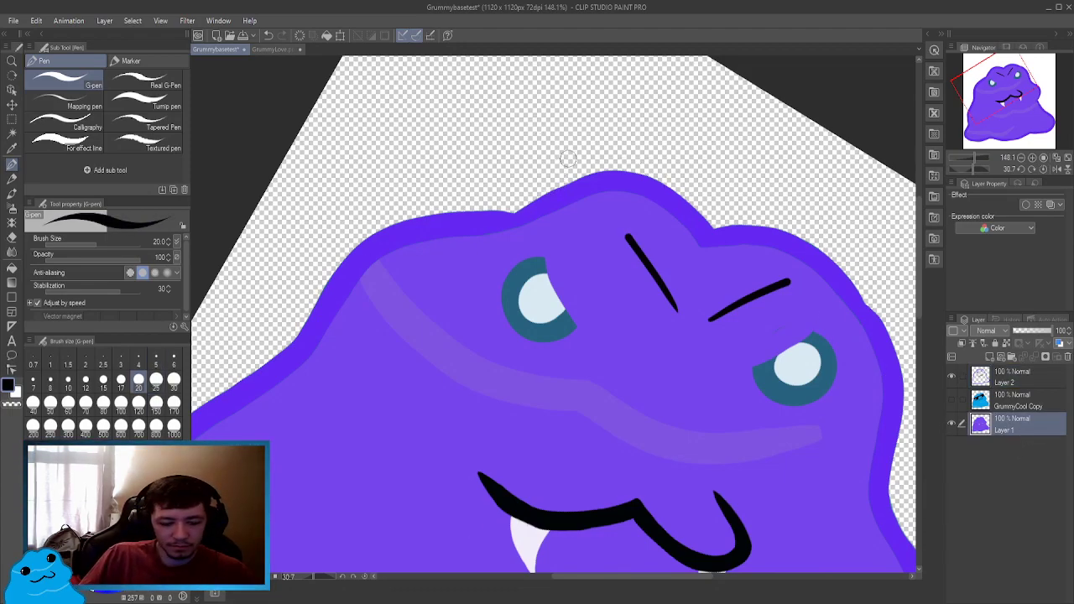
pyautogui.press('r')
pyautogui.moveTo(568, 159)
pyautogui.mouseDown()
pyautogui.moveTo(582, 140)
pyautogui.moveTo(609, 163)
pyautogui.moveTo(588, 192)
pyautogui.moveTo(651, 135)
pyautogui.moveTo(642, 225)
pyautogui.mouseUp()
pyautogui.press('r')
pyautogui.moveTo(708, 227)
pyautogui.mouseDown()
pyautogui.moveTo(712, 216)
pyautogui.moveTo(518, 212)
pyautogui.moveTo(467, 240)
pyautogui.mouseUp()
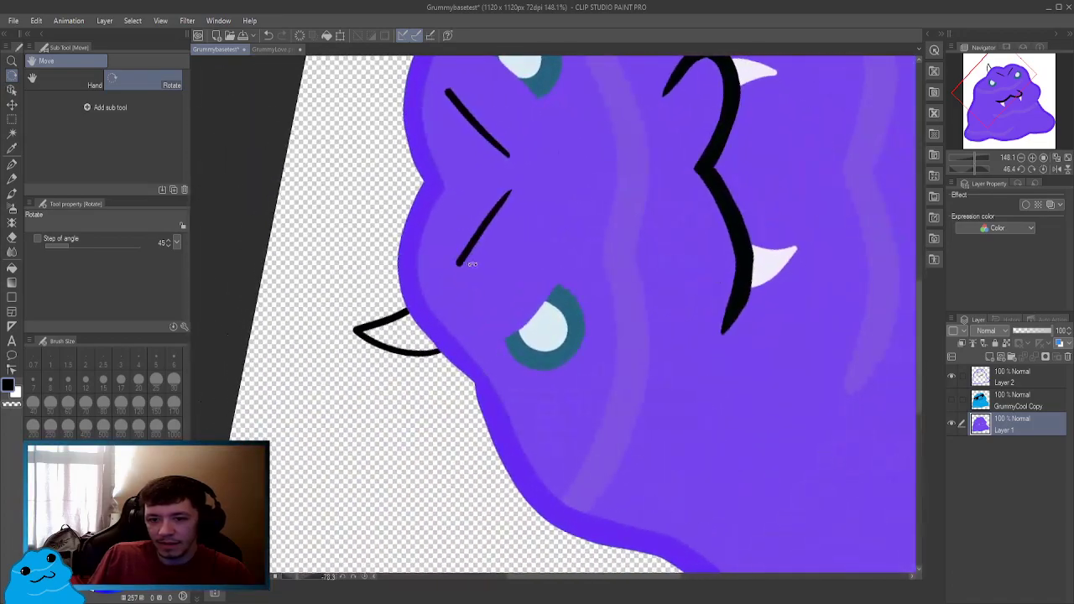
# Try outlining a second horn on the right side of the head, first with the G-pen and again with the Darker pencil at size 30.
pyautogui.press('space')
pyautogui.moveTo(516, 192)
pyautogui.mouseDown()
pyautogui.moveTo(511, 283)
pyautogui.moveTo(508, 211)
pyautogui.moveTo(494, 226)
pyautogui.moveTo(486, 209)
pyautogui.moveTo(401, 246)
pyautogui.moveTo(390, 239)
pyautogui.moveTo(346, 271)
pyautogui.mouseUp()
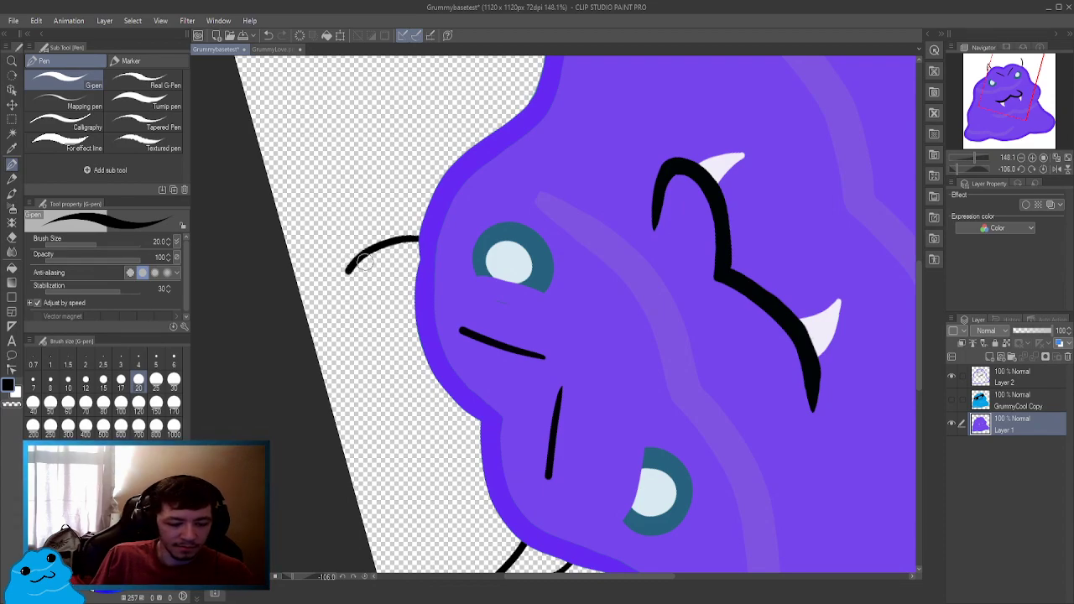
pyautogui.hotkey('ctrl', 'z')
pyautogui.moveTo(370, 258); pyautogui.dragTo(398, 285)
pyautogui.press('p')
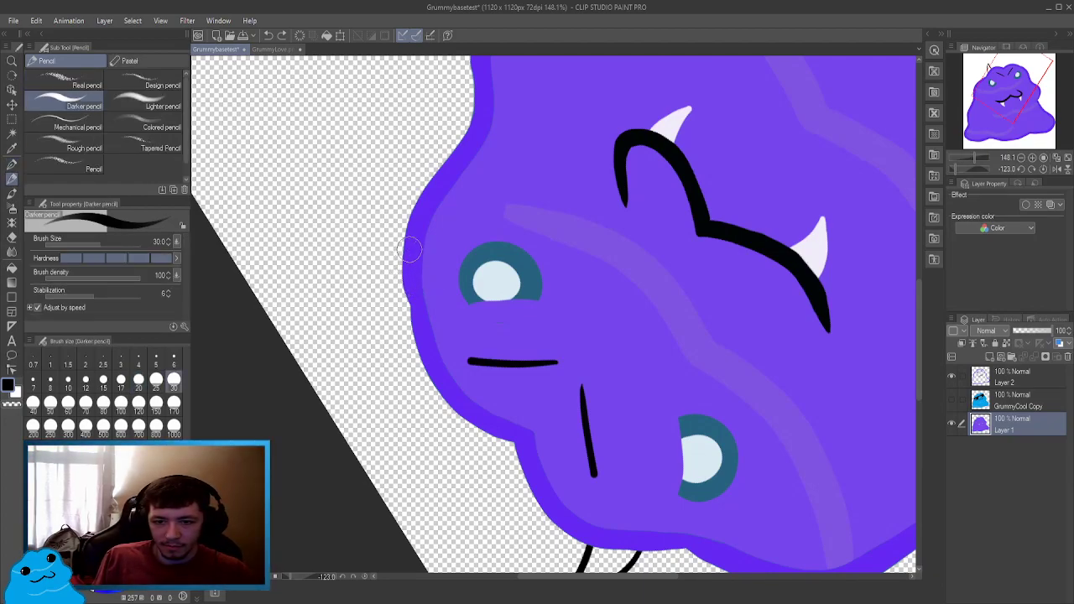
pyautogui.moveTo(405, 245)
pyautogui.mouseDown()
pyautogui.moveTo(357, 262)
pyautogui.moveTo(339, 286)
pyautogui.mouseUp()
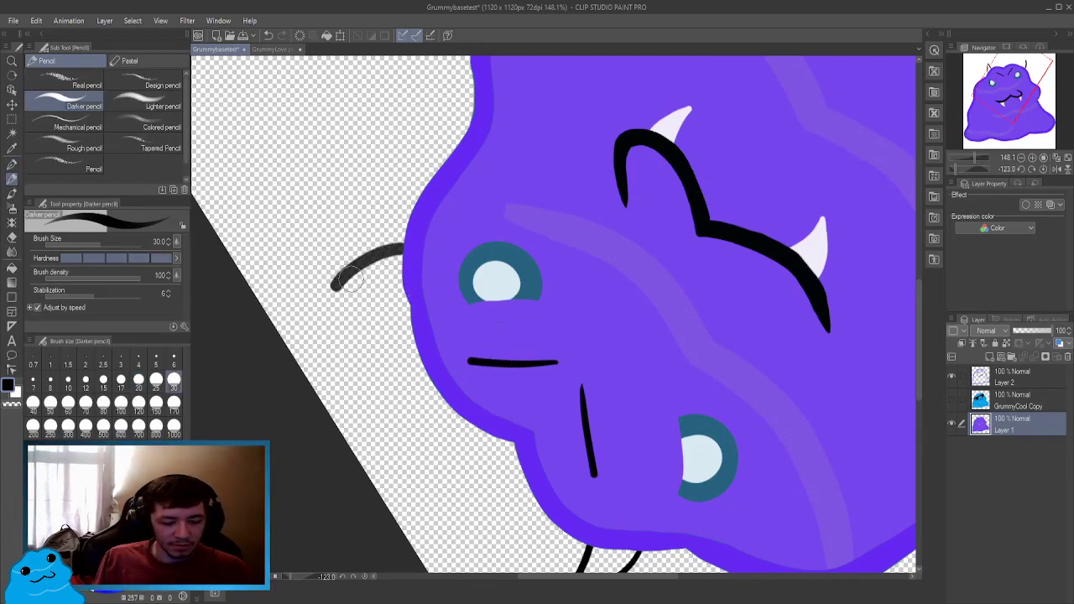
pyautogui.hotkey('ctrl', 'z')
pyautogui.press('p')
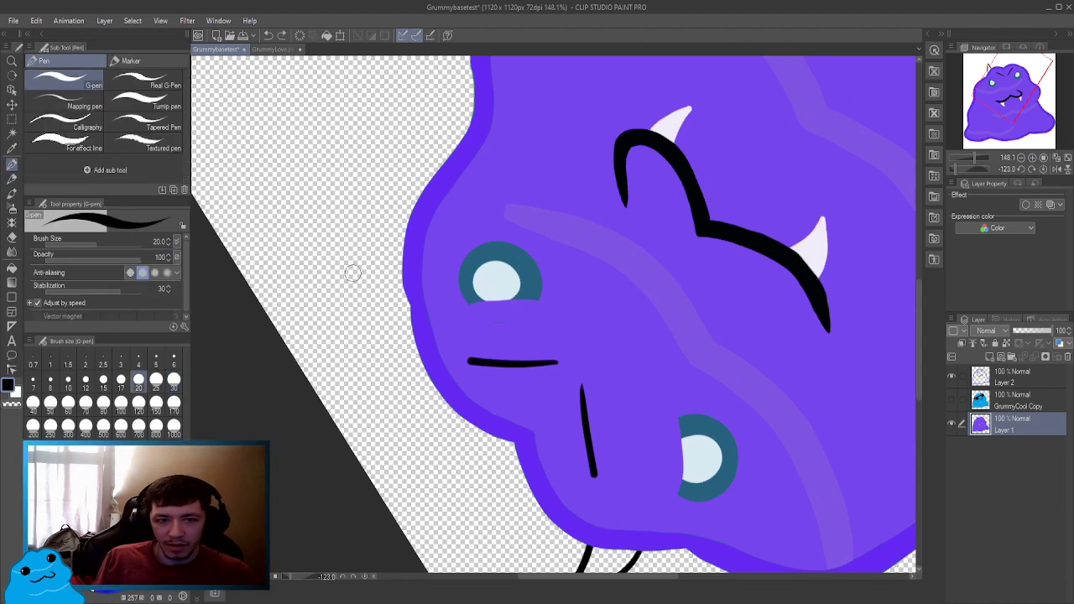
# Try several G-pen strokes at size 20 for the right horn's edge, undoing each one.
pyautogui.moveTo(404, 252)
pyautogui.mouseDown()
pyautogui.moveTo(366, 270)
pyautogui.moveTo(336, 307)
pyautogui.mouseUp()
pyautogui.hotkey('ctrl', 'z')
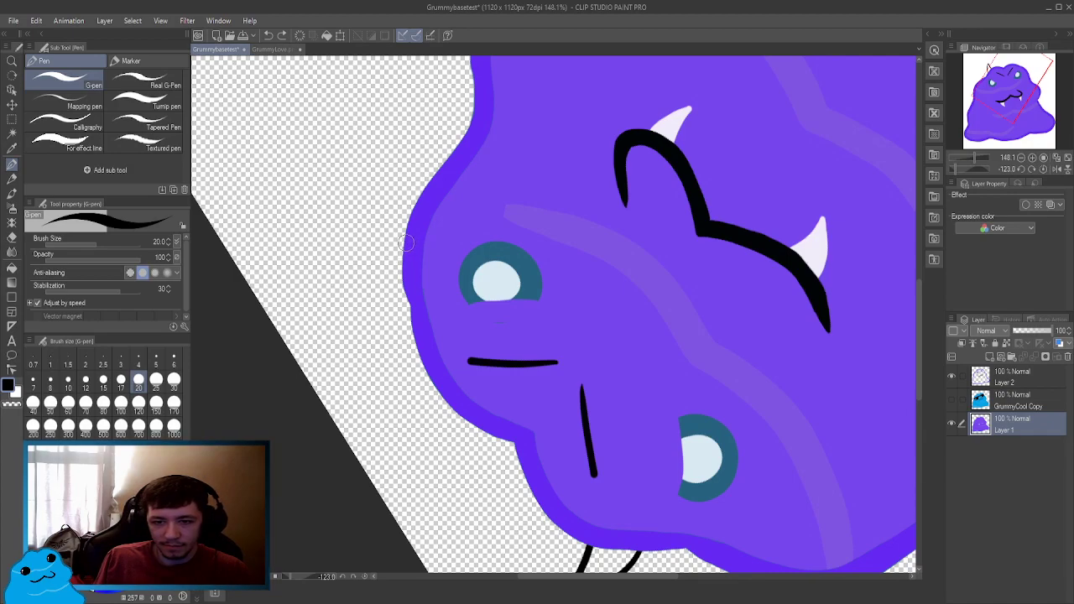
pyautogui.moveTo(406, 242)
pyautogui.mouseDown()
pyautogui.moveTo(373, 245)
pyautogui.moveTo(317, 282)
pyautogui.mouseUp()
pyautogui.hotkey('ctrl', 'z')
pyautogui.moveTo(404, 242)
pyautogui.mouseDown()
pyautogui.moveTo(356, 244)
pyautogui.moveTo(309, 270)
pyautogui.mouseUp()
pyautogui.hotkey('ctrl', 'z')
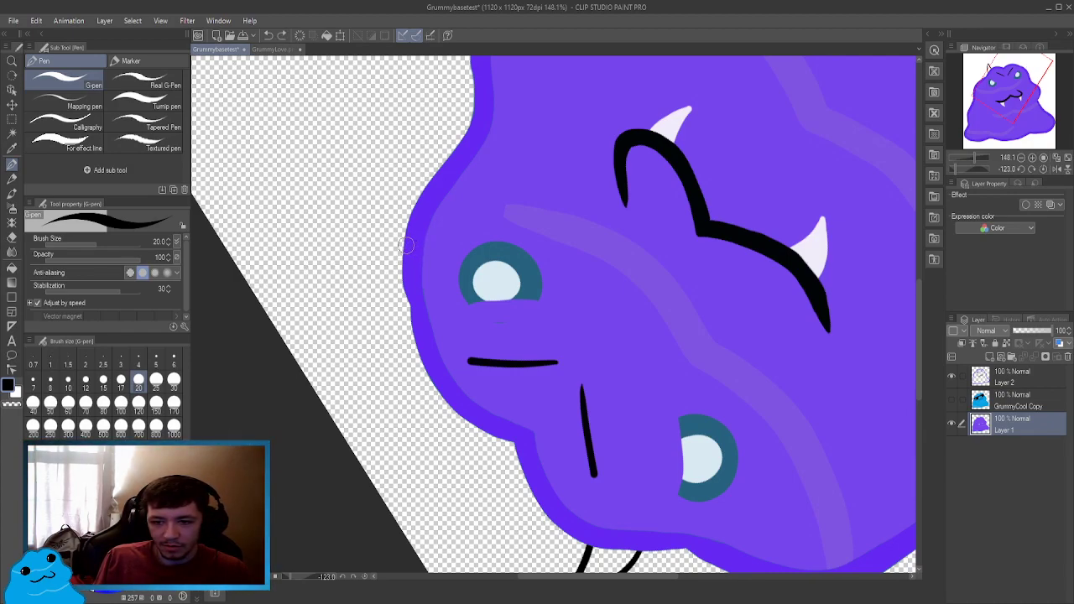
pyautogui.moveTo(405, 244)
pyautogui.mouseDown()
pyautogui.moveTo(336, 265)
pyautogui.moveTo(470, 195)
pyautogui.moveTo(540, 214)
pyautogui.mouseUp()
pyautogui.press('r')
pyautogui.hotkey('ctrl', 'z')
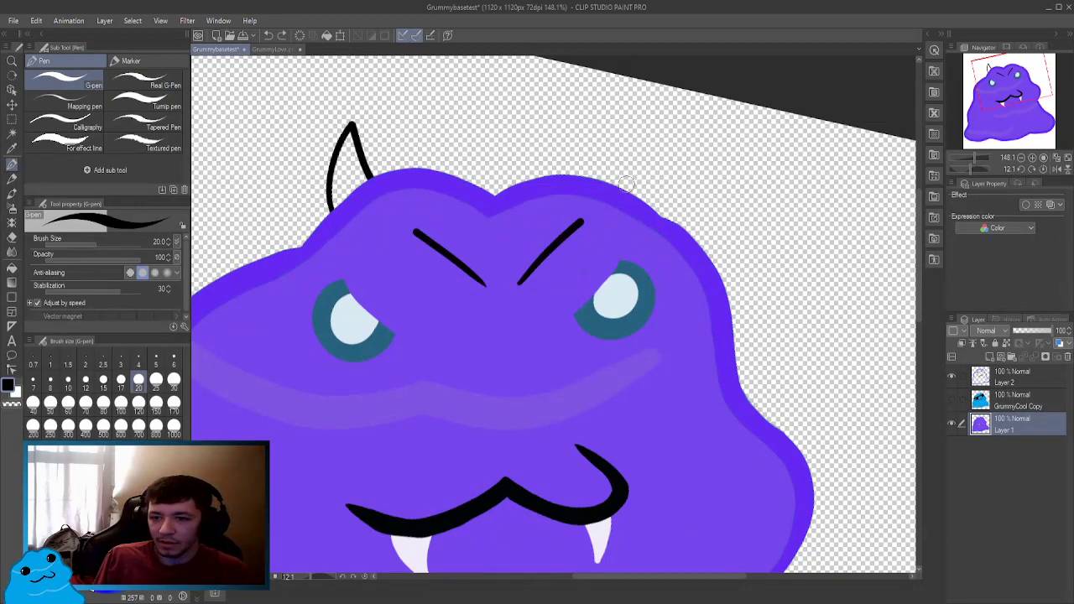
# With the canvas nearly upright, outline a pointed black horn on the right side of the head and switch the drawing colour to pale lavender.
pyautogui.moveTo(642, 200)
pyautogui.mouseDown()
pyautogui.moveTo(681, 157)
pyautogui.moveTo(688, 195)
pyautogui.mouseUp()
pyautogui.hotkey('ctrl', 'z')
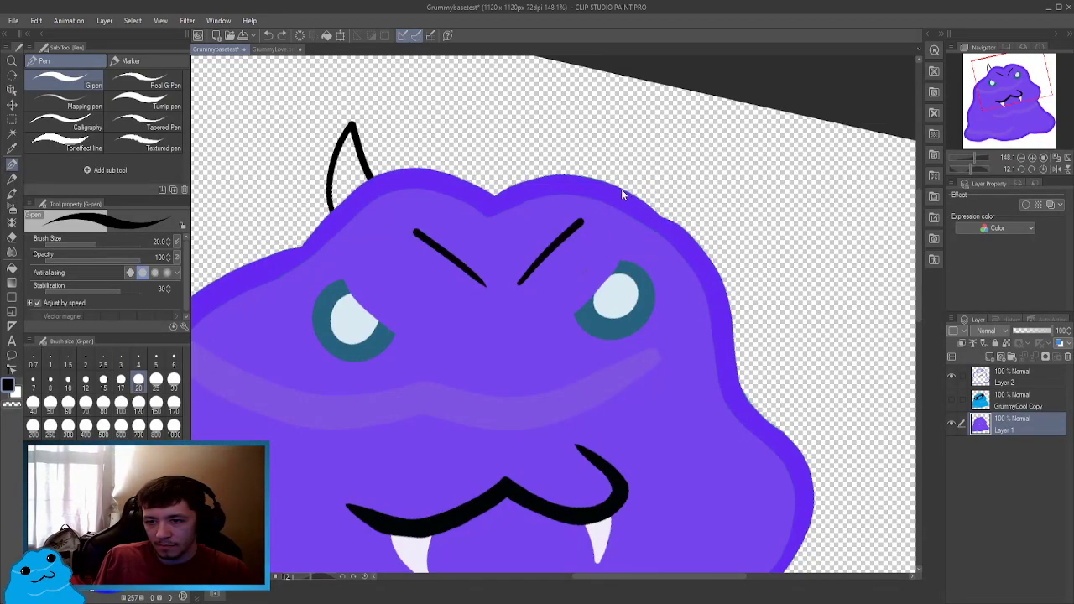
pyautogui.moveTo(601, 190)
pyautogui.mouseDown()
pyautogui.moveTo(665, 159)
pyautogui.moveTo(670, 220)
pyautogui.moveTo(659, 238)
pyautogui.moveTo(632, 185)
pyautogui.moveTo(676, 140)
pyautogui.moveTo(677, 224)
pyautogui.mouseUp()
pyautogui.hotkey('ctrl', 'z')
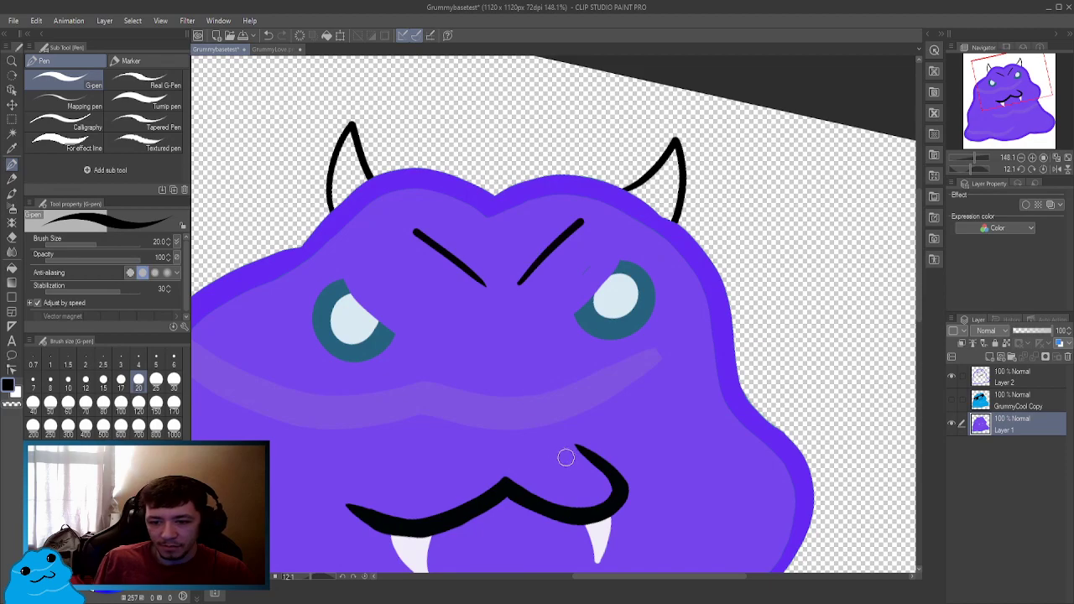
pyautogui.press('x')
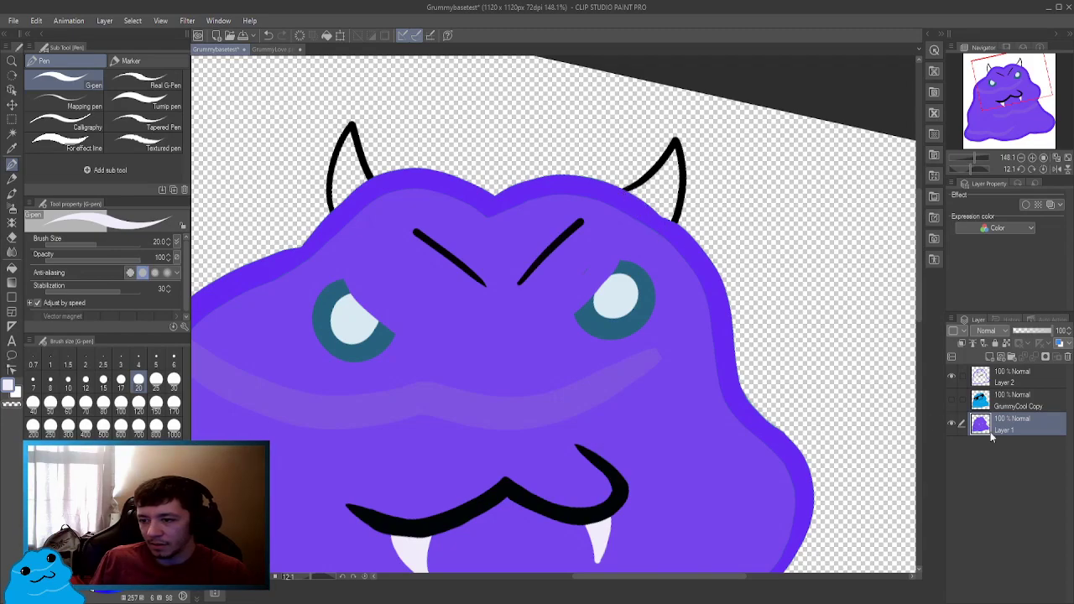
# Add a new layer above Layer 2 and paint the inside of the horn on the head's right side pale lavender.
pyautogui.click(1022, 407)
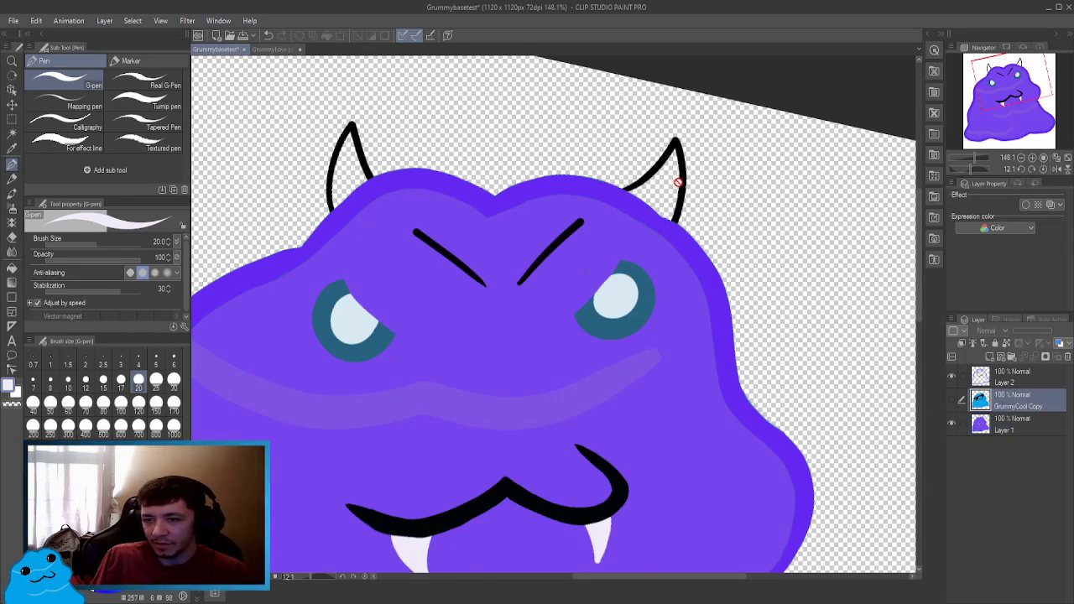
pyautogui.click(1025, 382)
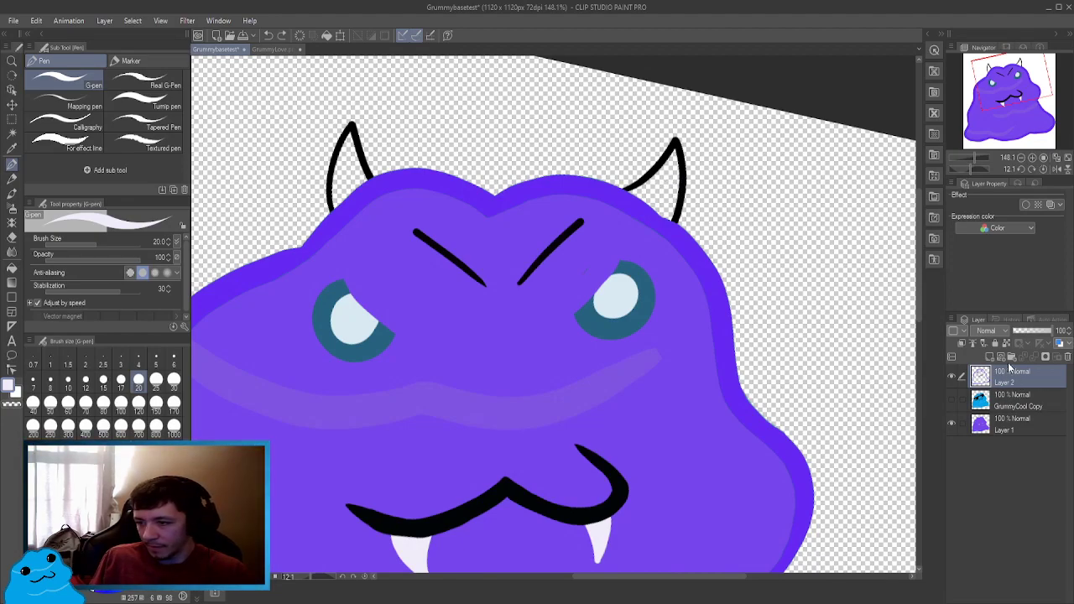
pyautogui.click(990, 357)
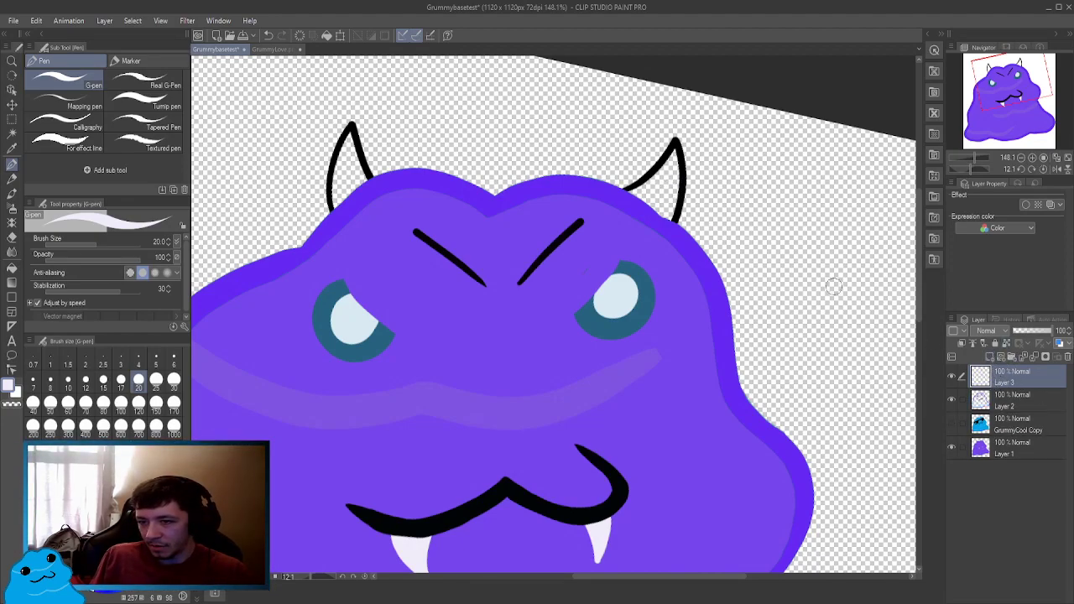
pyautogui.scroll(5, 671, 170)
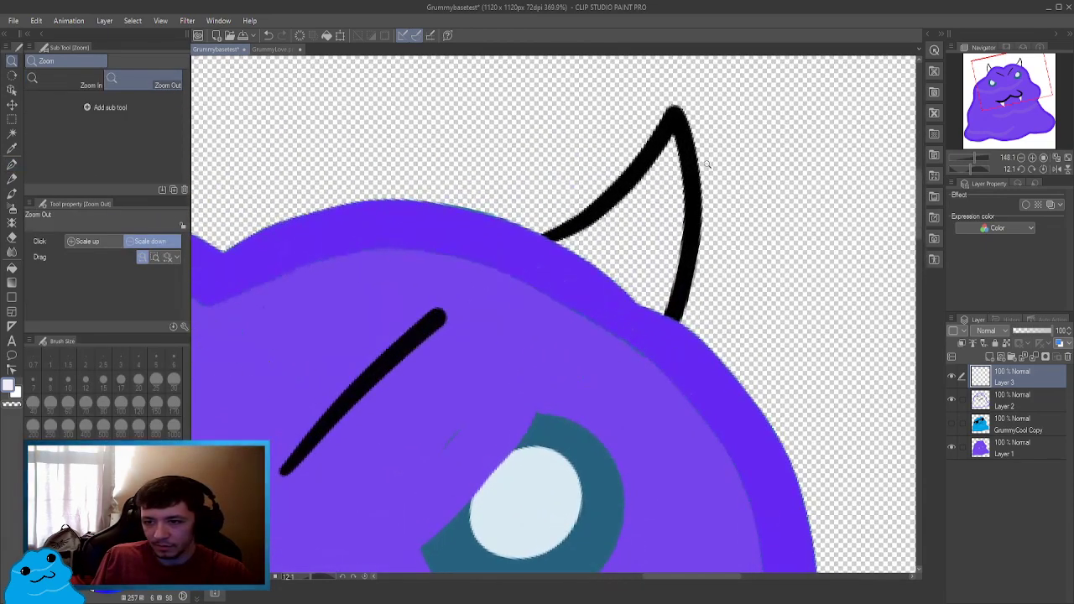
pyautogui.moveTo(672, 136)
pyautogui.mouseDown()
pyautogui.moveTo(662, 313)
pyautogui.moveTo(559, 244)
pyautogui.moveTo(607, 222)
pyautogui.moveTo(663, 156)
pyautogui.moveTo(672, 160)
pyautogui.moveTo(676, 195)
pyautogui.moveTo(651, 291)
pyautogui.moveTo(579, 242)
pyautogui.moveTo(667, 181)
pyautogui.moveTo(640, 270)
pyautogui.moveTo(599, 231)
pyautogui.moveTo(645, 250)
pyautogui.moveTo(671, 190)
pyautogui.moveTo(608, 243)
pyautogui.moveTo(637, 240)
pyautogui.moveTo(634, 281)
pyautogui.moveTo(644, 253)
pyautogui.moveTo(655, 306)
pyautogui.moveTo(646, 296)
pyautogui.moveTo(664, 212)
pyautogui.mouseUp()
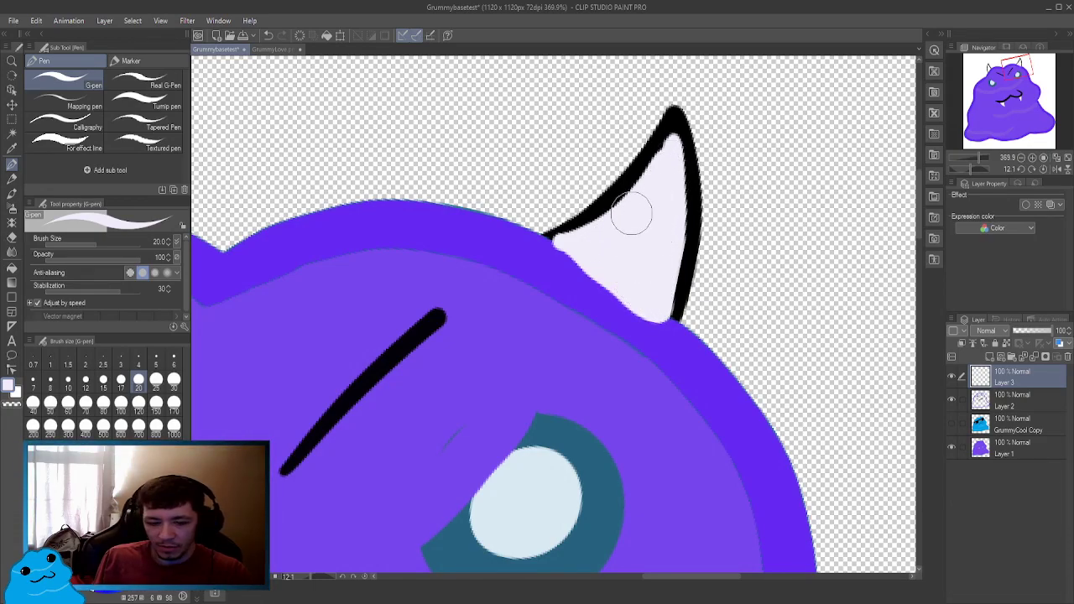
# Paint the inside of the horn on the head's left side pale lavender with the G-pen.
pyautogui.press('h')
pyautogui.moveTo(417, 222); pyautogui.dragTo(623, 175)
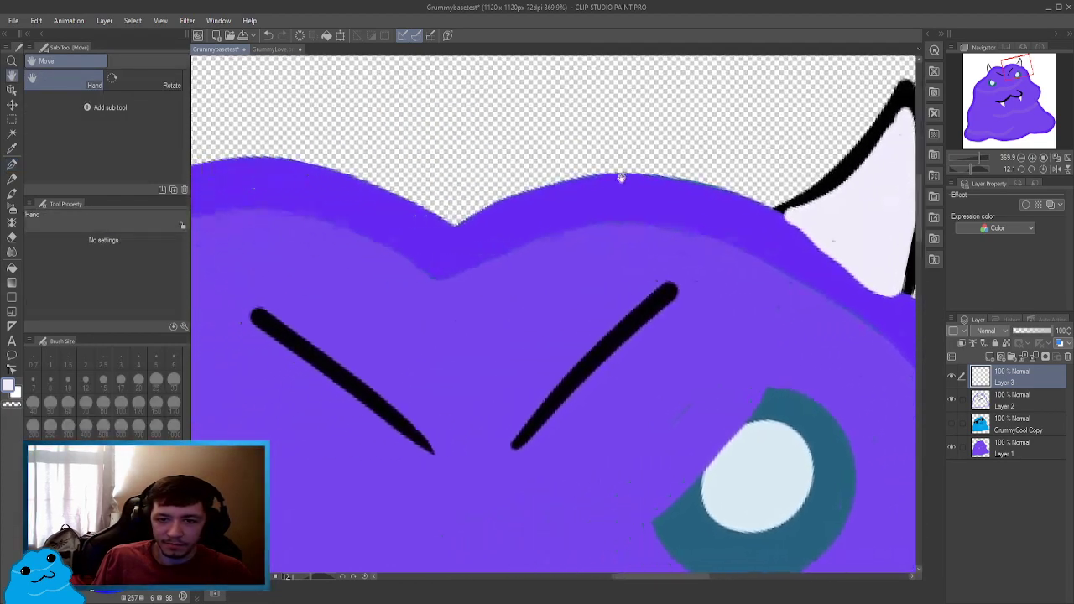
pyautogui.moveTo(308, 184); pyautogui.dragTo(450, 184)
pyautogui.moveTo(240, 151)
pyautogui.mouseDown()
pyautogui.moveTo(417, 151)
pyautogui.moveTo(409, 80)
pyautogui.moveTo(373, 273)
pyautogui.moveTo(372, 180)
pyautogui.moveTo(412, 96)
pyautogui.moveTo(456, 211)
pyautogui.moveTo(372, 254)
pyautogui.moveTo(397, 132)
pyautogui.moveTo(411, 133)
pyautogui.moveTo(396, 232)
pyautogui.moveTo(417, 126)
pyautogui.moveTo(412, 235)
pyautogui.moveTo(440, 210)
pyautogui.moveTo(423, 152)
pyautogui.moveTo(434, 203)
pyautogui.moveTo(412, 149)
pyautogui.moveTo(413, 94)
pyautogui.moveTo(422, 134)
pyautogui.moveTo(377, 235)
pyautogui.mouseUp()
pyautogui.press('p')
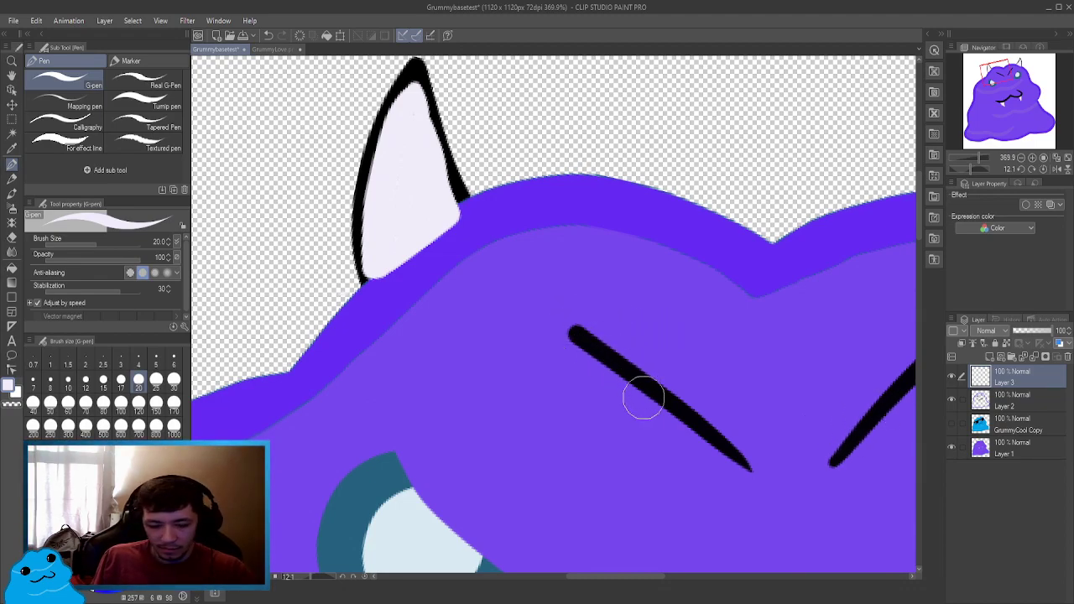
# Check Layers 3 and 2 by toggling their visibility, and move Layer 3 with the horn fills beneath Layer 1.
pyautogui.keyDown('ctrl'); pyautogui.keyDown('alt'); pyautogui.click(643, 355); pyautogui.keyUp('alt'); pyautogui.keyUp('ctrl')
pyautogui.keyDown('ctrl'); pyautogui.keyDown('alt'); pyautogui.click(637, 359); pyautogui.keyUp('alt'); pyautogui.keyUp('ctrl')
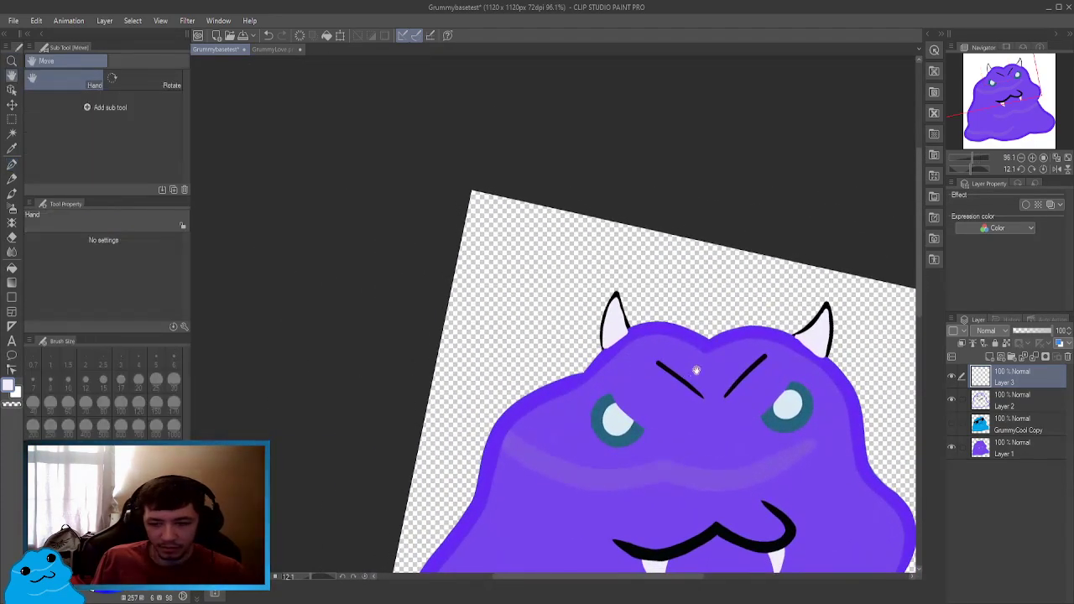
pyautogui.moveTo(688, 367); pyautogui.dragTo(590, 305)
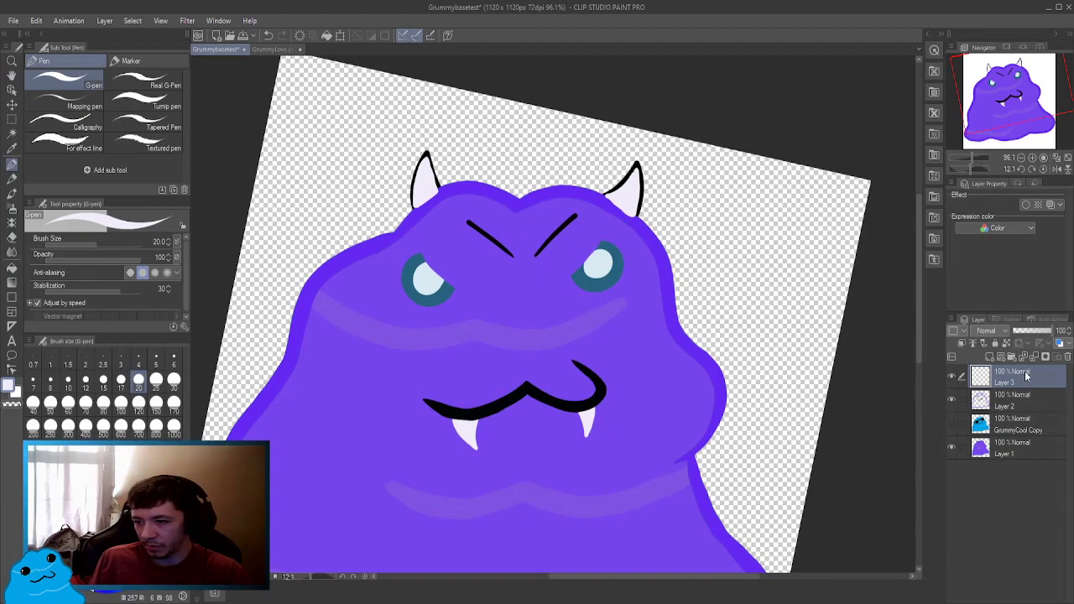
pyautogui.moveTo(1023, 397); pyautogui.dragTo(1028, 415)
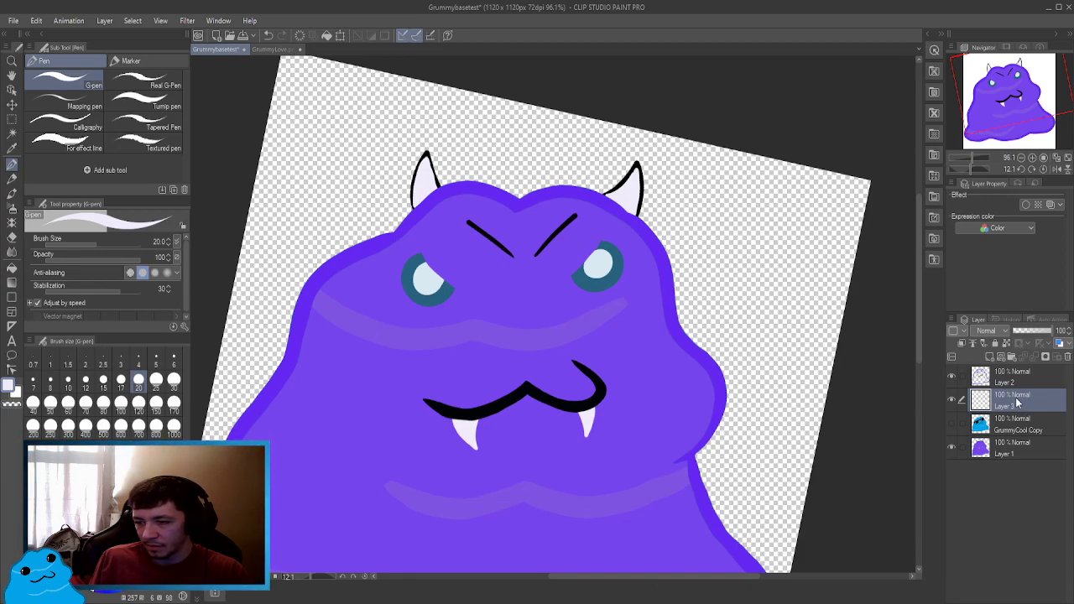
pyautogui.click(953, 398)
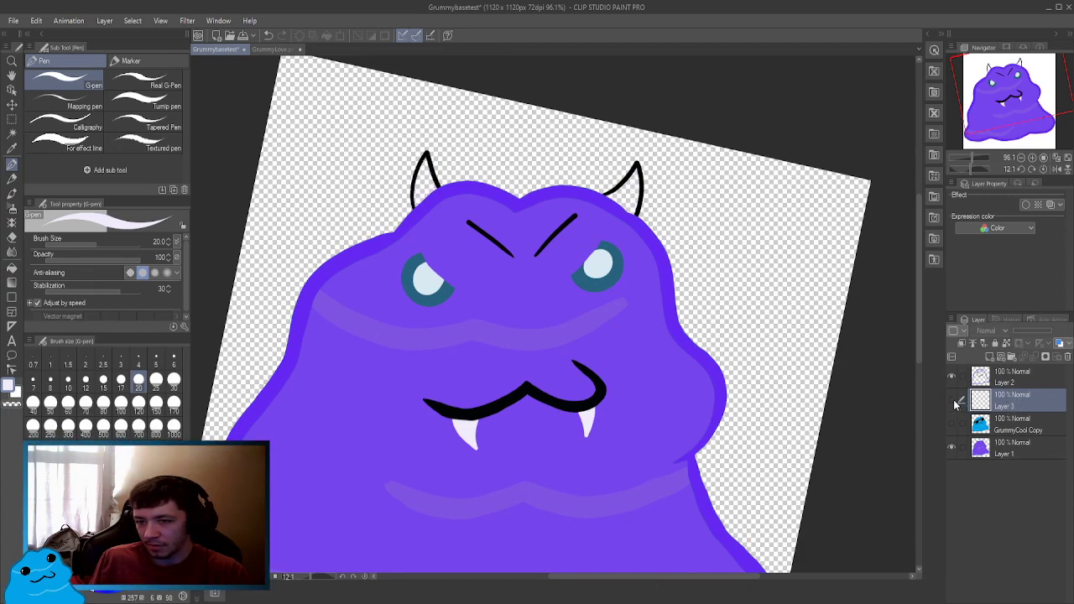
pyautogui.click(955, 399)
pyautogui.click(953, 375)
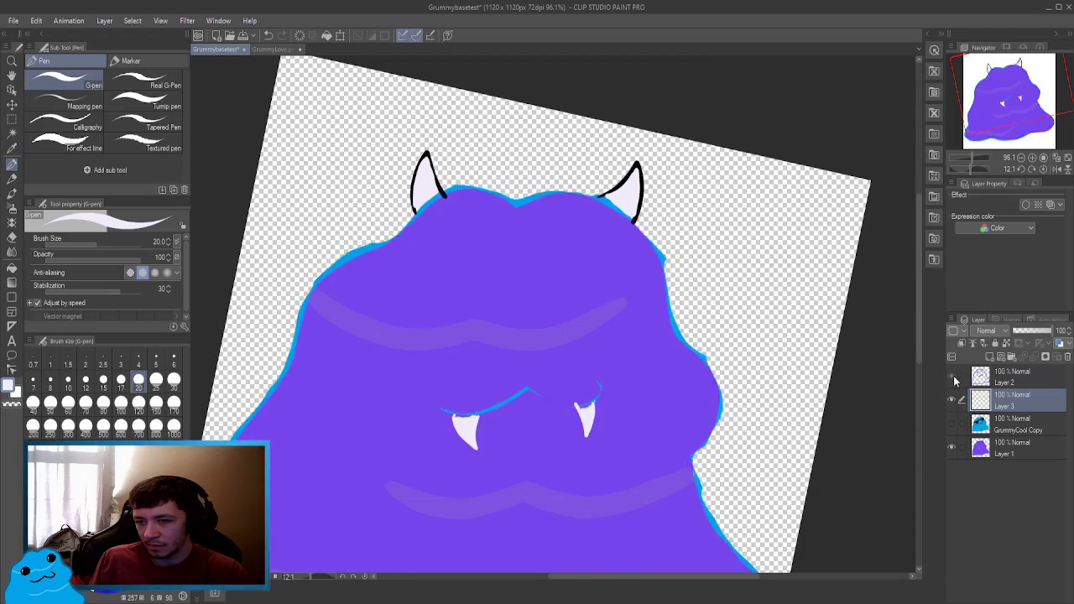
pyautogui.click(952, 376)
pyautogui.moveTo(1018, 405); pyautogui.dragTo(1013, 462)
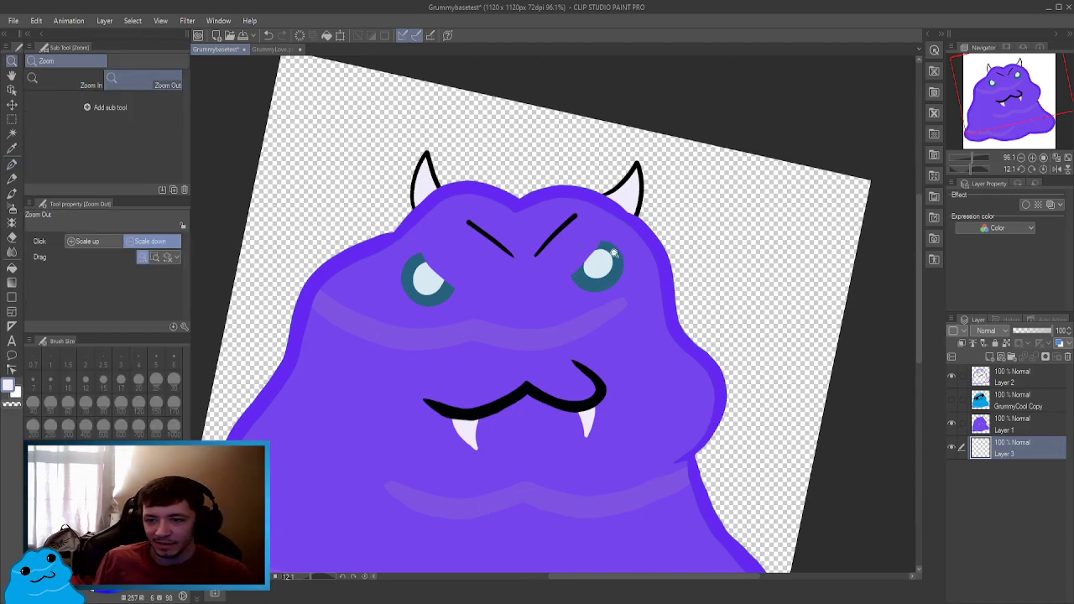
# Reset the canvas rotation to 0 and save the purple drawing as EvilGrummy.png.
pyautogui.scroll(-5, 608, 254)
pyautogui.scroll(2, 597, 254)
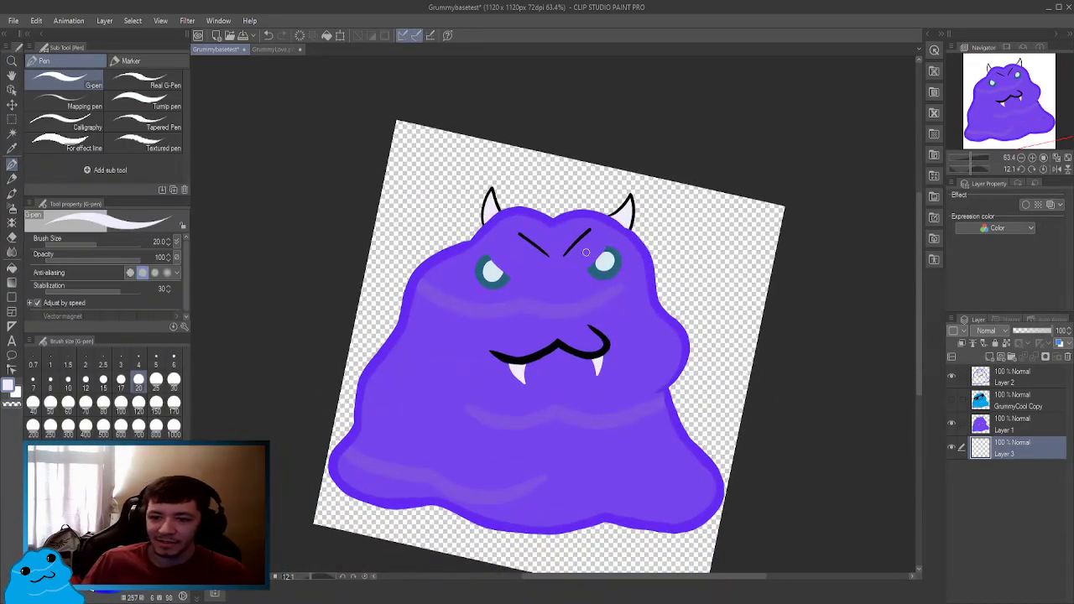
pyautogui.click(365, 577)
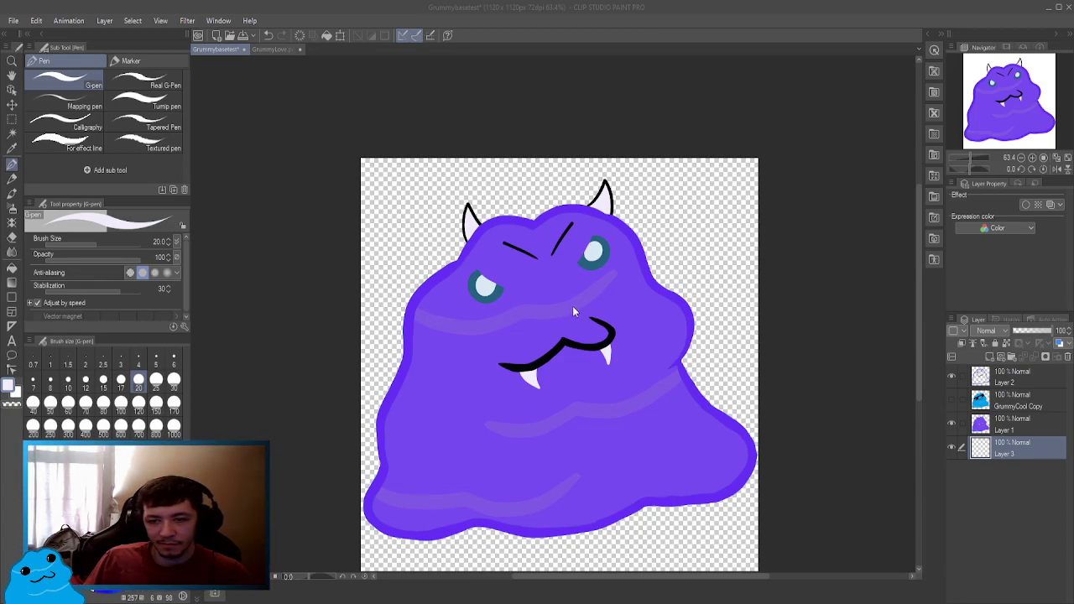
pyautogui.press('Return')
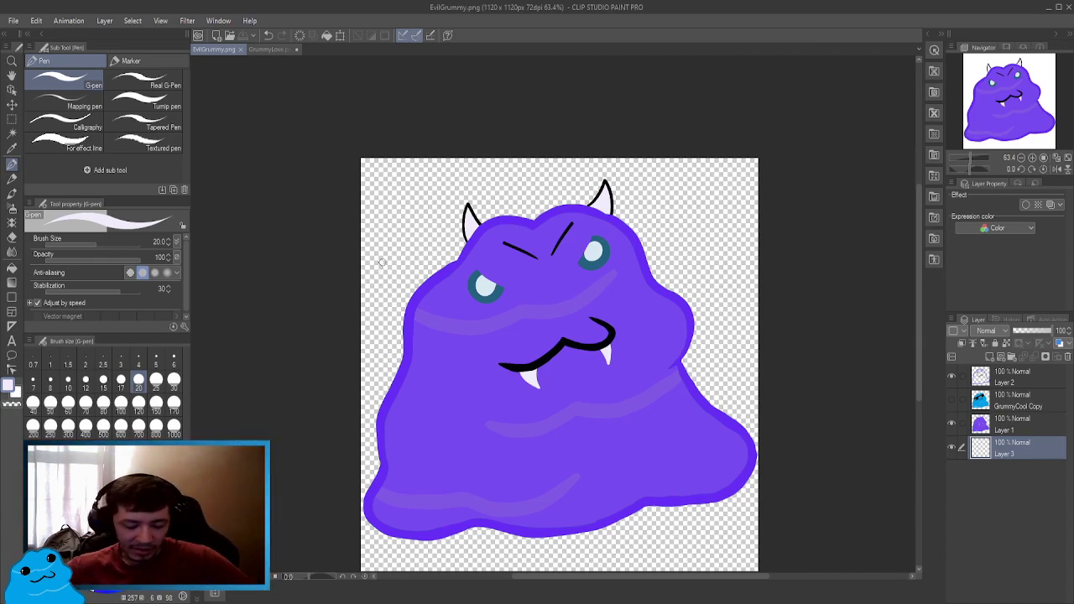
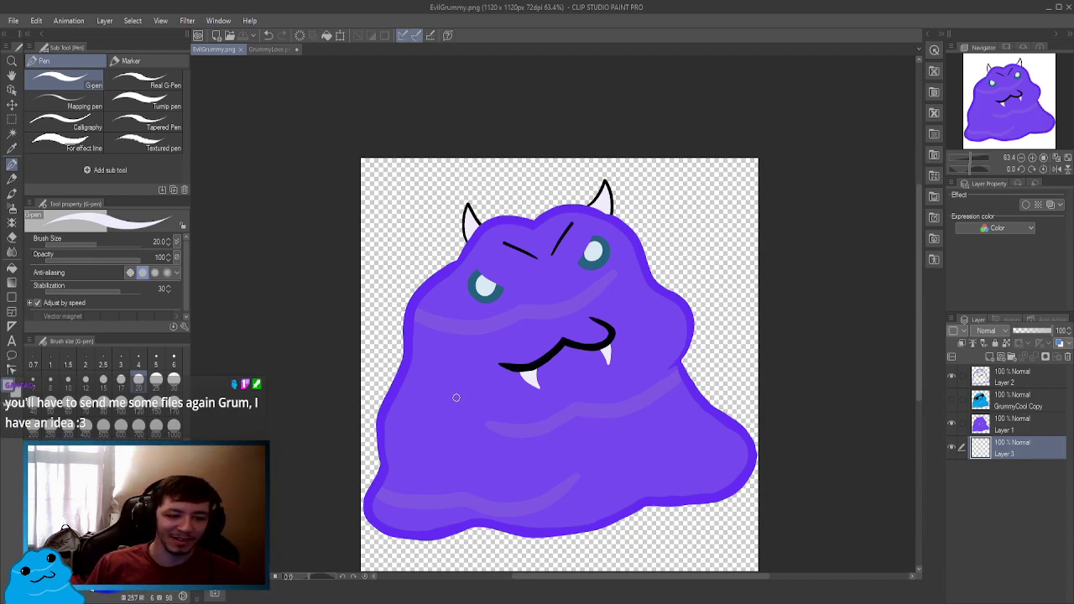
# Undo the stray pen mark on Layer 3 and reopen the blue Grummybasetest drawing.
pyautogui.click(468, 430)
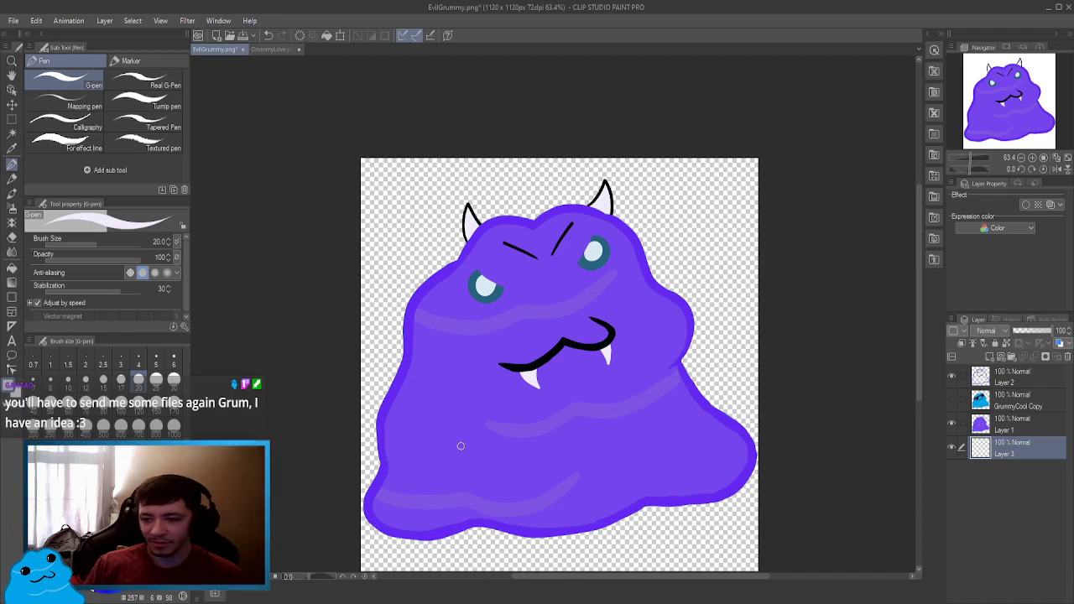
pyautogui.hotkey('ctrl', 'z')
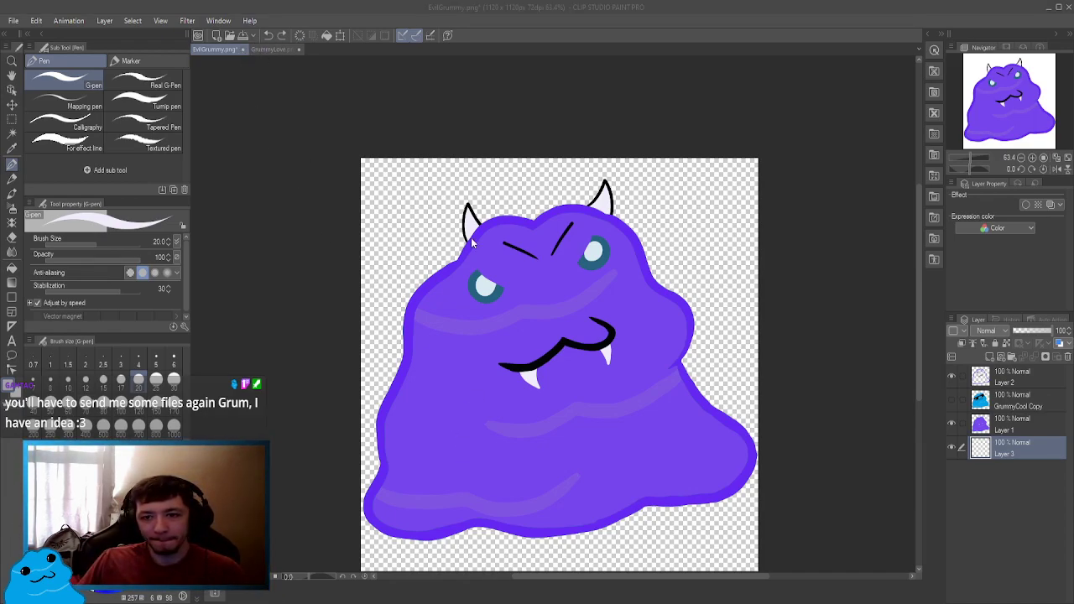
pyautogui.press('Return')
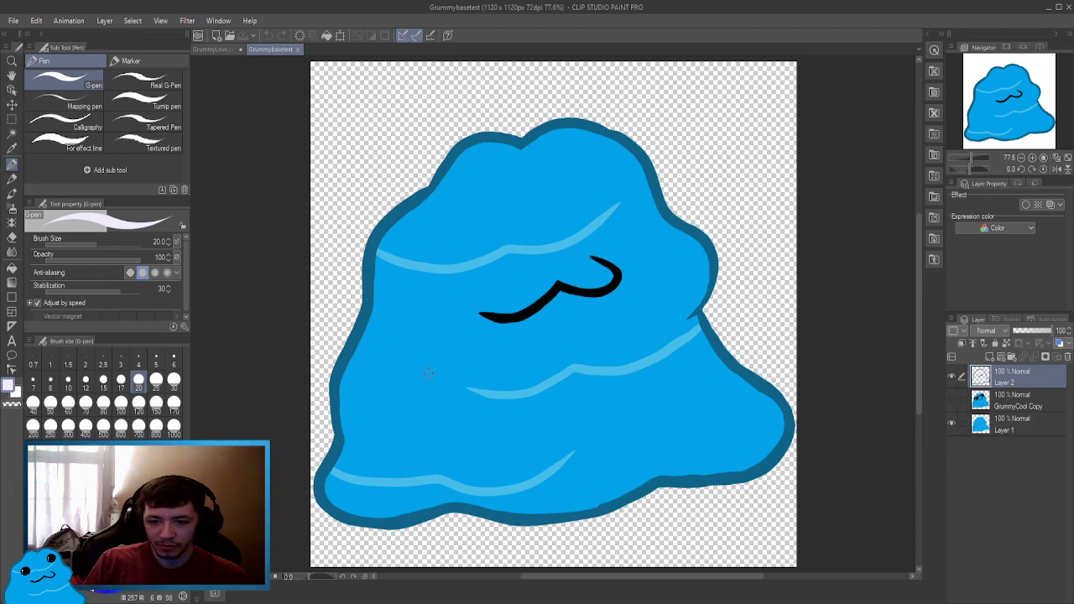
# Sample the drawing's blues, mix a lighter sky blue (HSV 196, 52, 91) and fill the body on Layer 1 with it.
pyautogui.keyDown('alt'); pyautogui.click(436, 346); pyautogui.keyUp('alt')
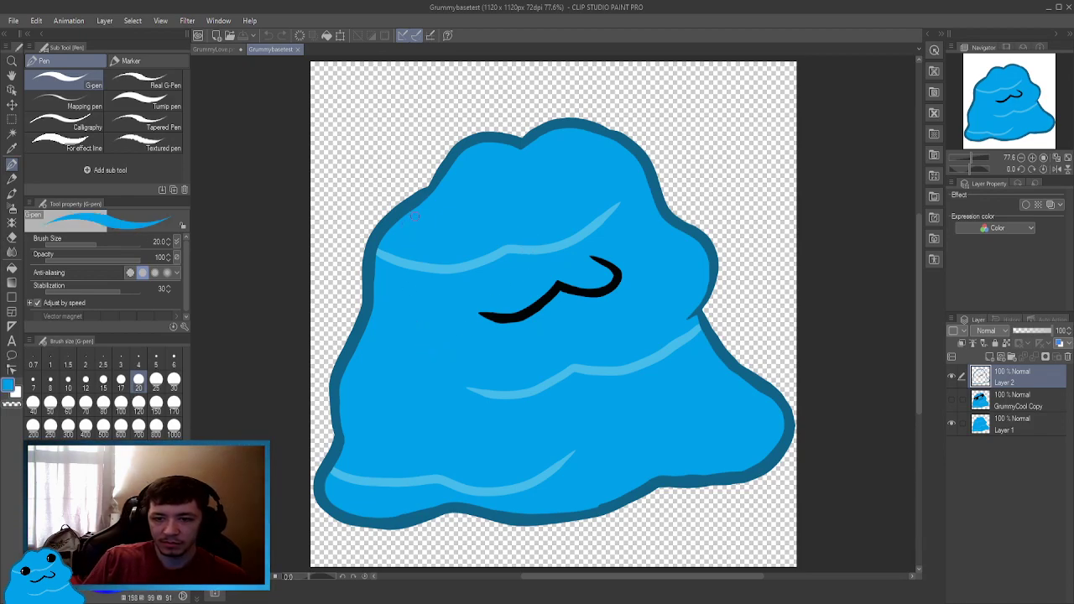
pyautogui.keyDown('alt'); pyautogui.click(440, 262); pyautogui.keyUp('alt')
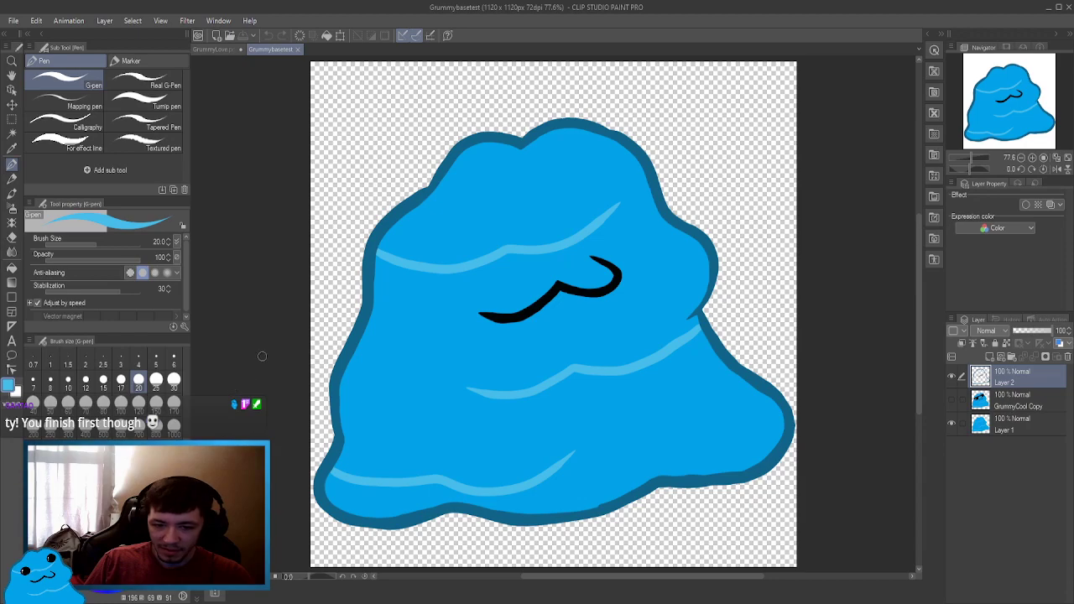
pyautogui.scroll(5, 365, 311)
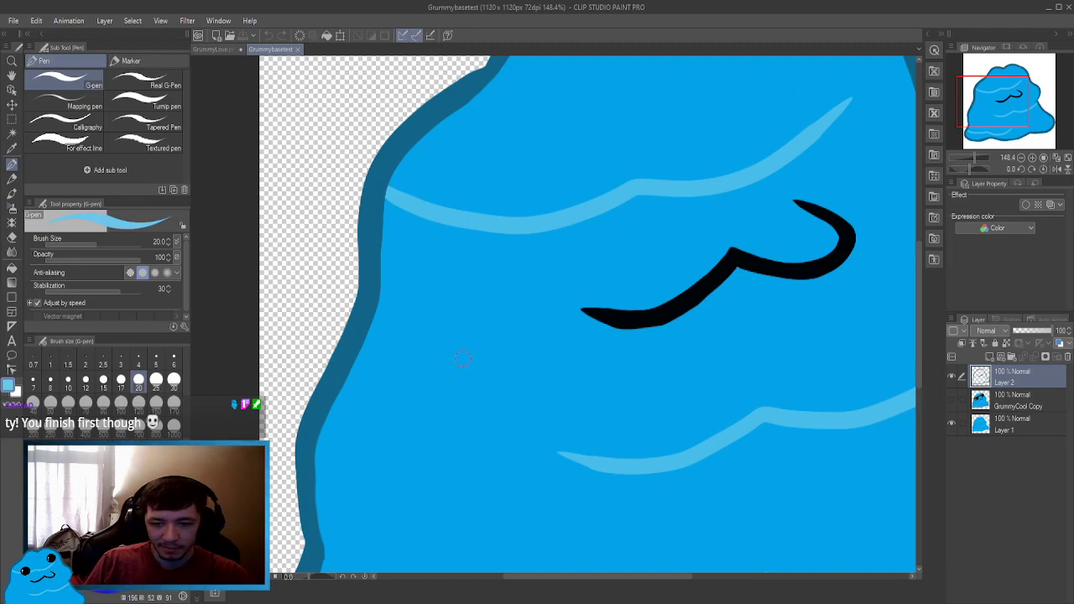
pyautogui.scroll(-4, 453, 367)
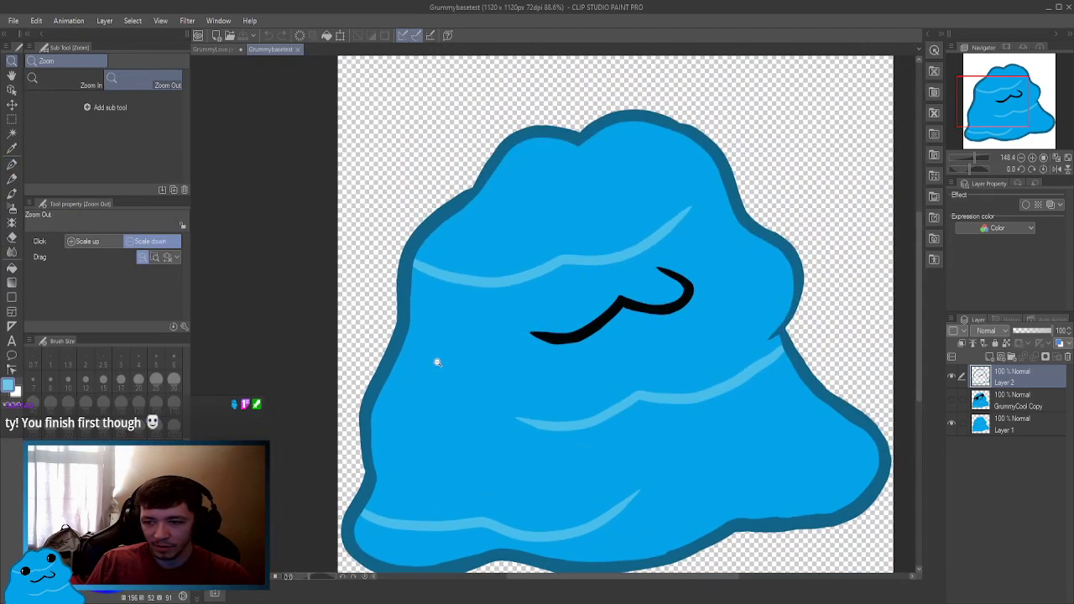
pyautogui.press('g')
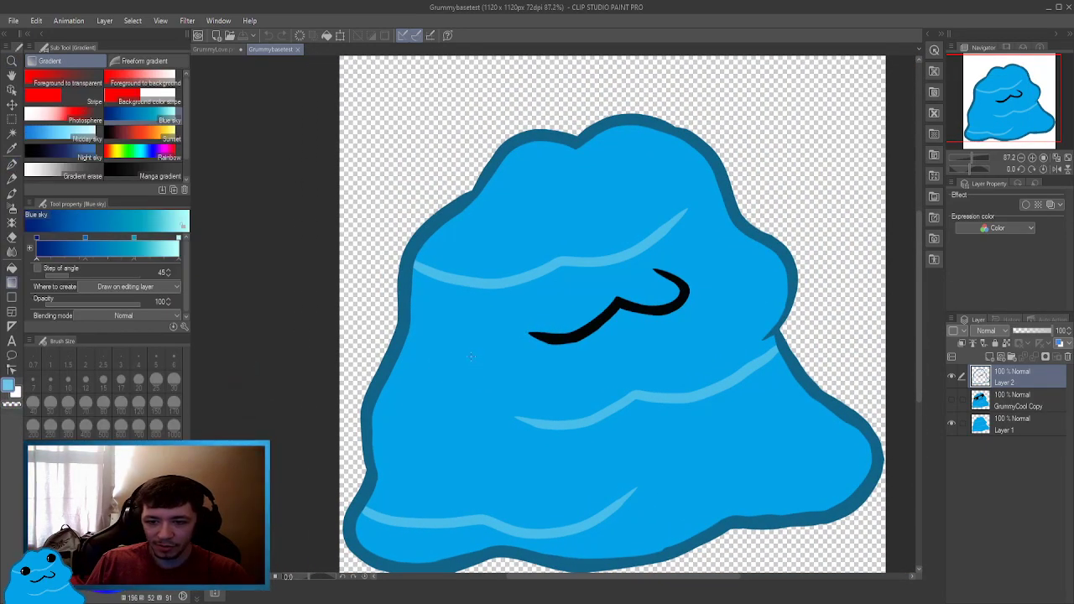
pyautogui.press('g')
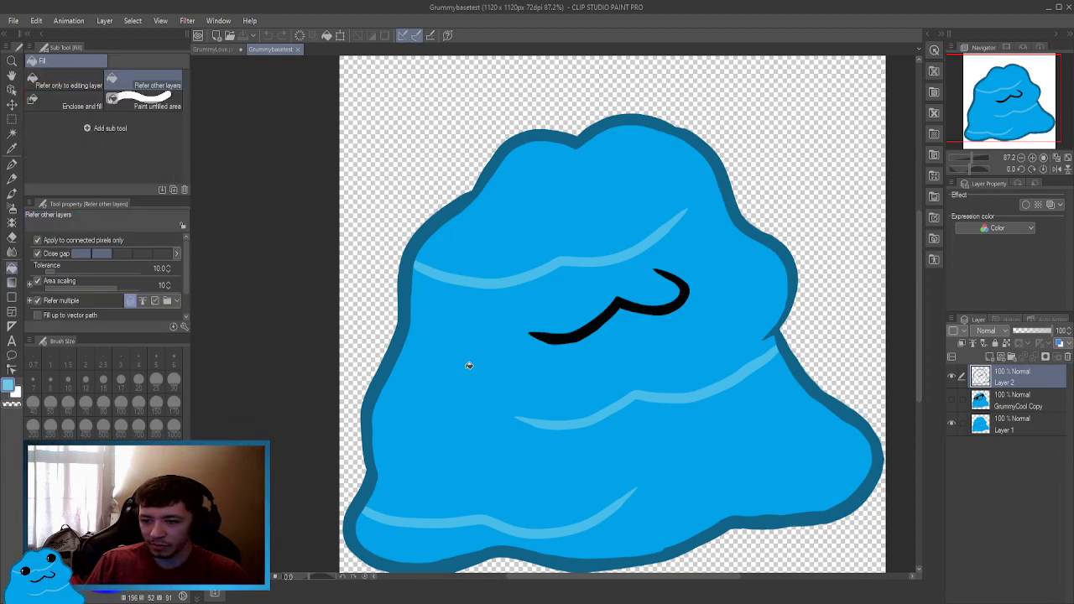
pyautogui.click(1008, 431)
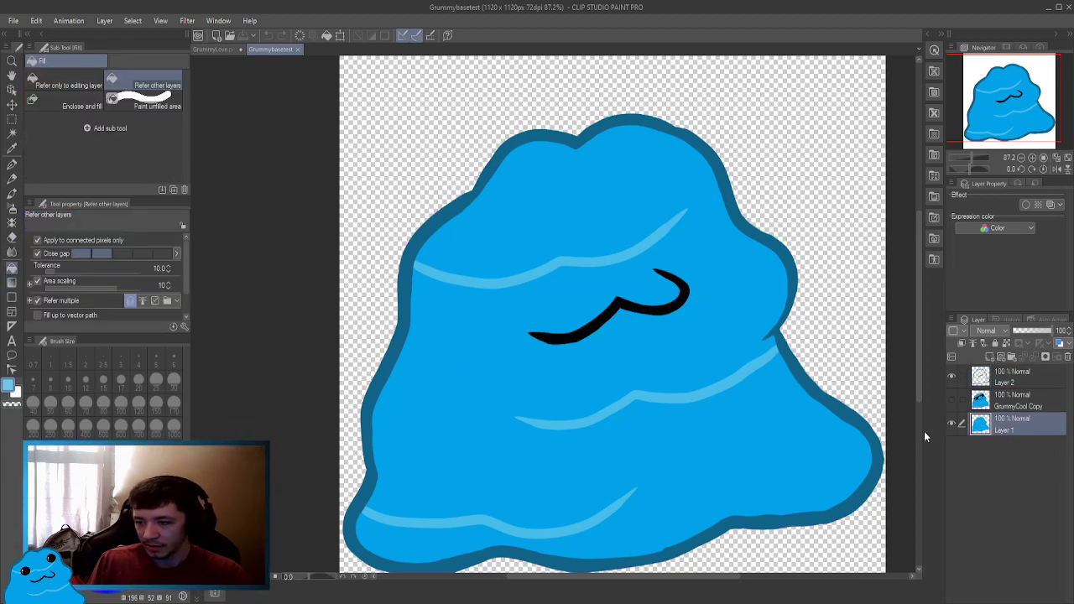
pyautogui.click(470, 356)
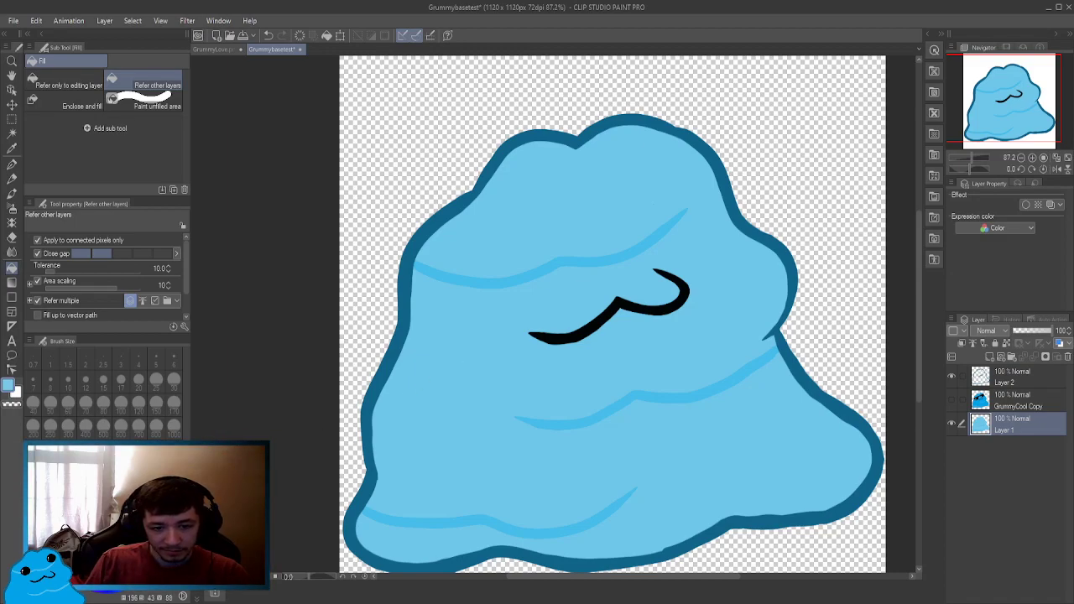
# Fill the three highlight stripes across the body with a paler blue (HSV 196, 30, 92).
pyautogui.click(502, 271)
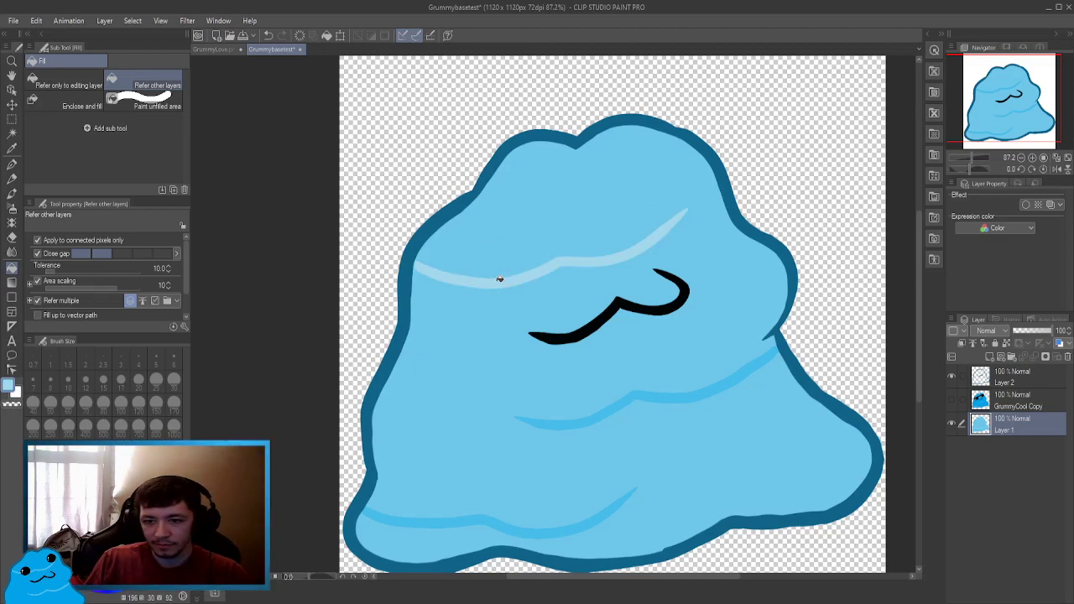
pyautogui.click(581, 415)
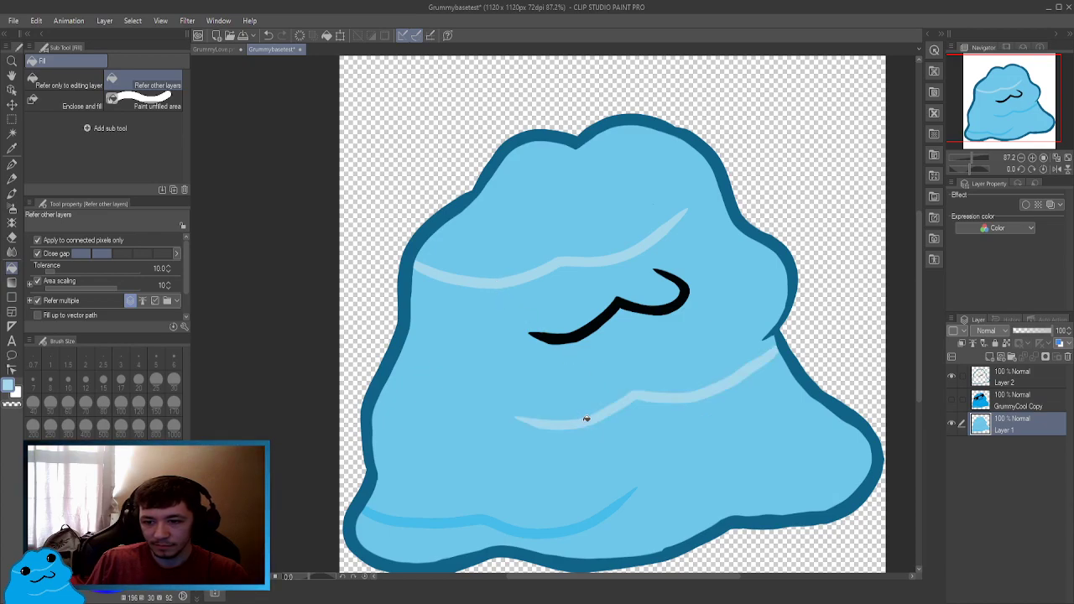
pyautogui.click(527, 524)
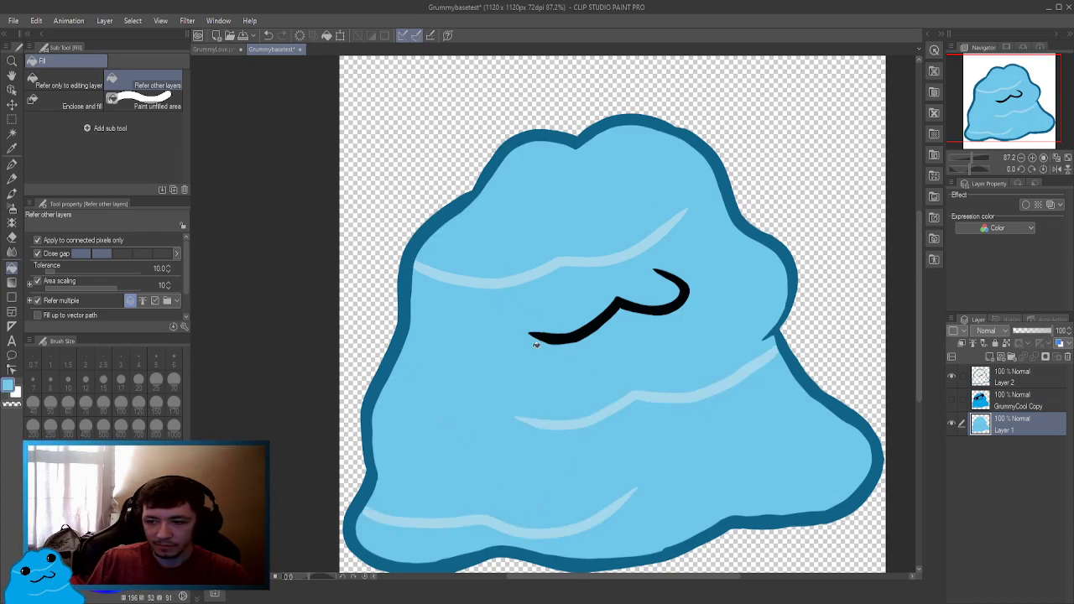
# On Layer 2, try one blue on the dark body outline, undo it, and refill the outline with a brighter sky blue (HSV 196, 76, 94).
pyautogui.click(1035, 376)
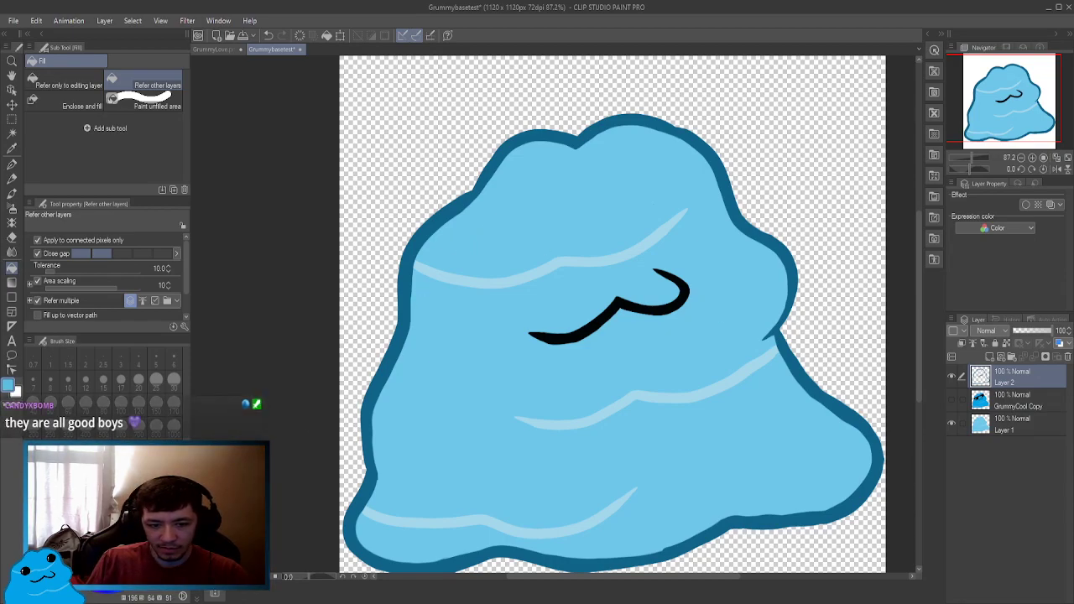
pyautogui.click(427, 236)
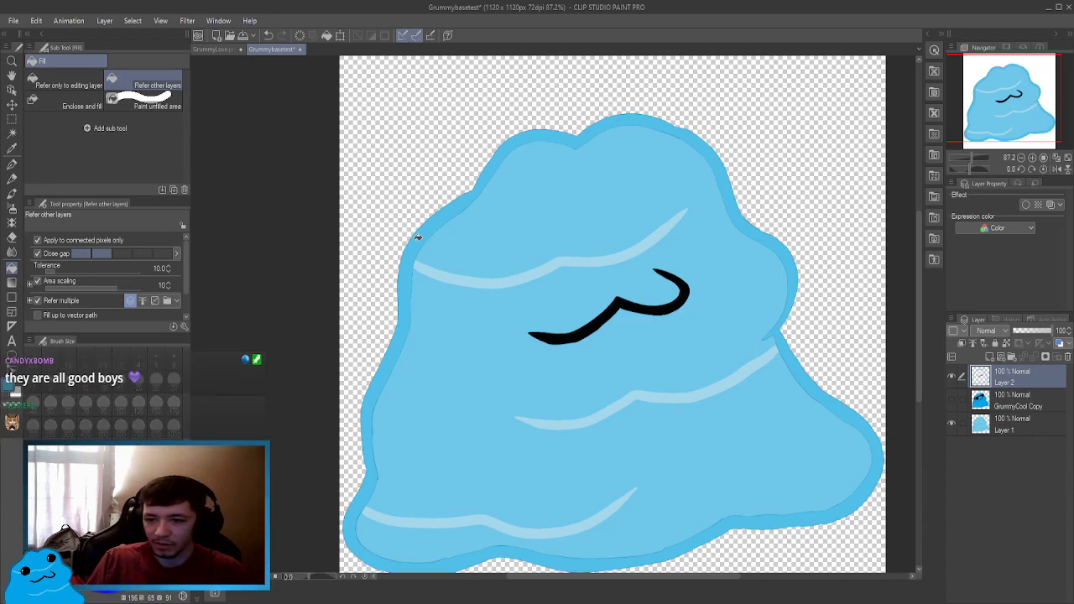
pyautogui.hotkey('ctrl', 'z')
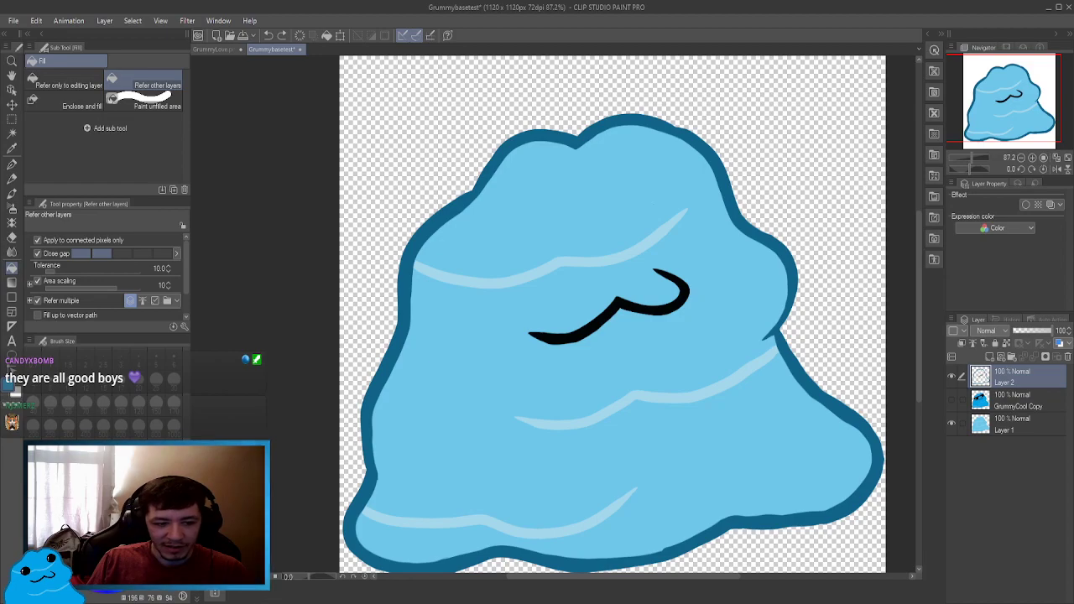
pyautogui.click(446, 210)
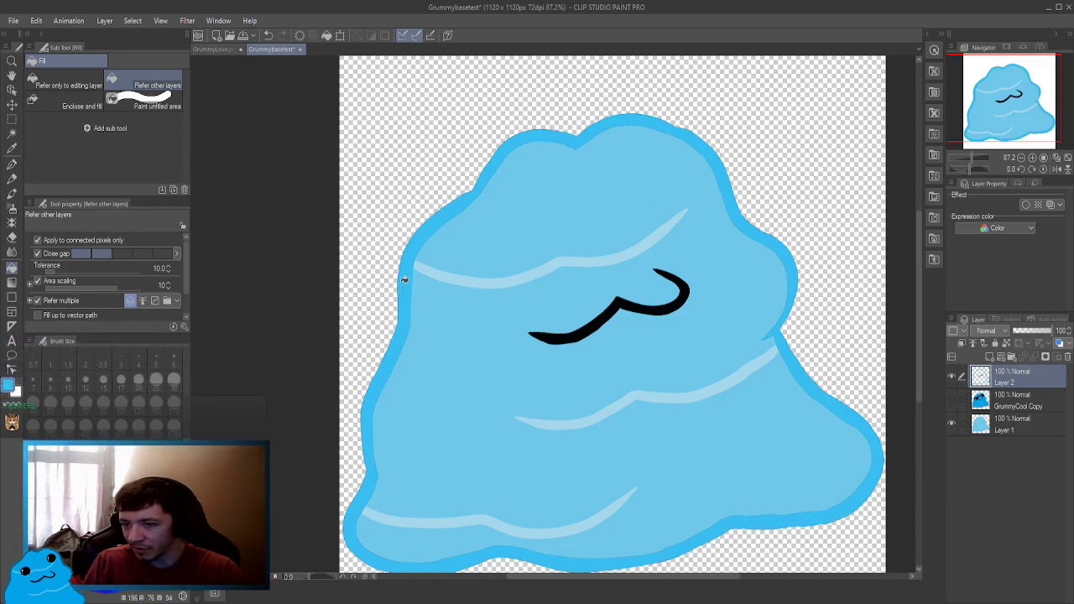
# Show and hide the GrummyCool Copy layer to compare its edge with the recoloured outline on the body's left side.
pyautogui.scroll(6, 407, 277)
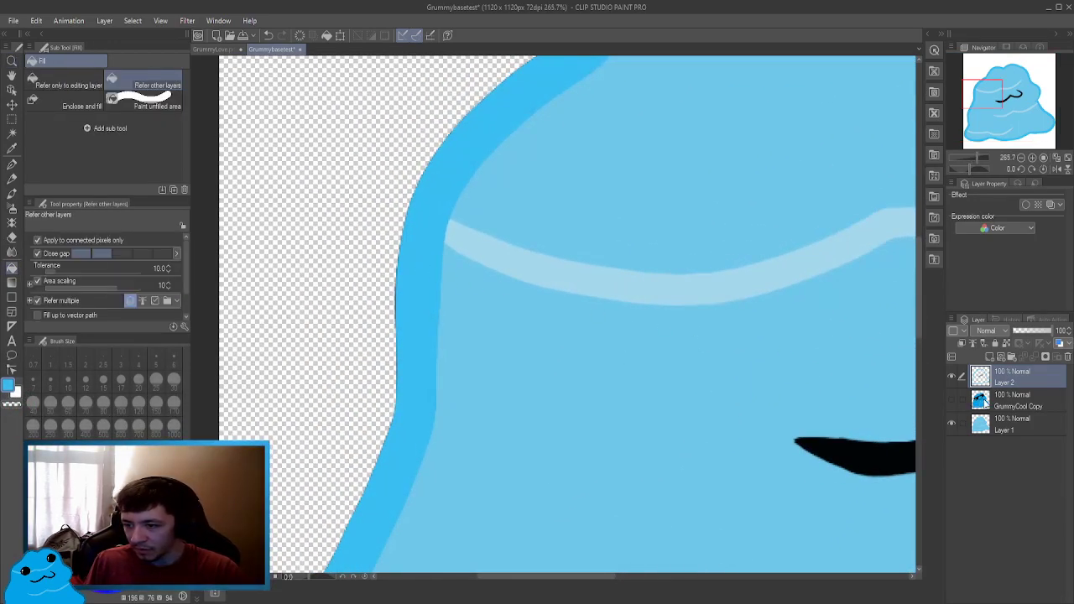
pyautogui.click(952, 400)
pyautogui.click(952, 401)
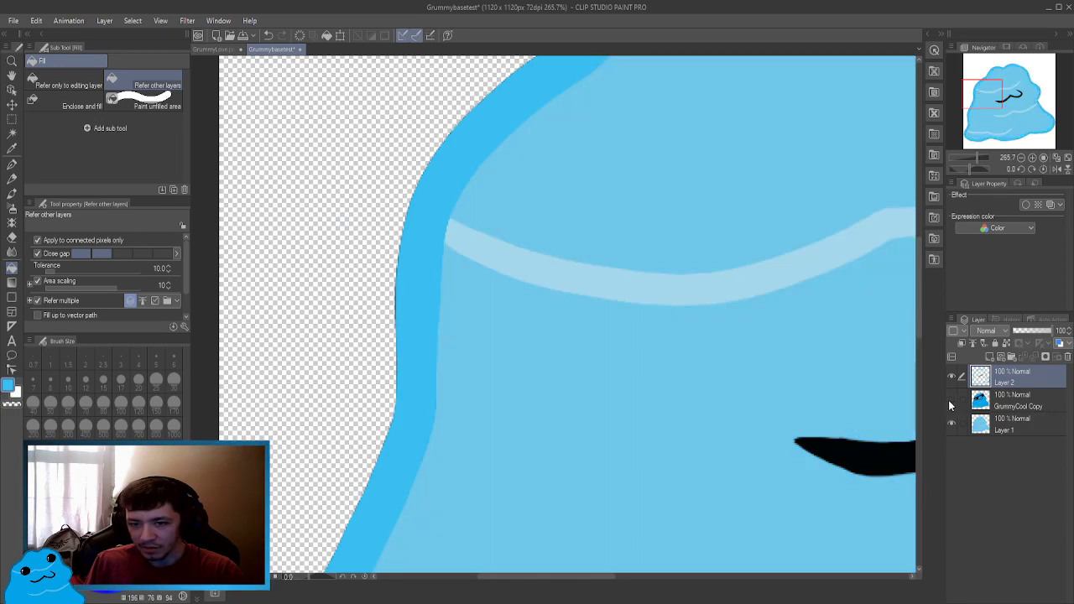
pyautogui.click(953, 401)
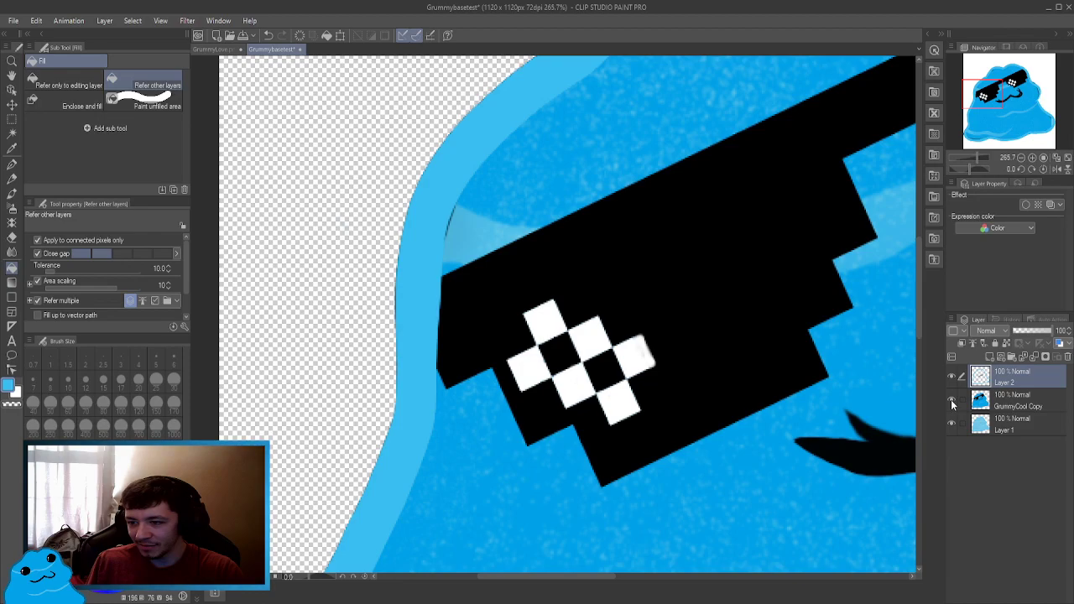
pyautogui.click(951, 399)
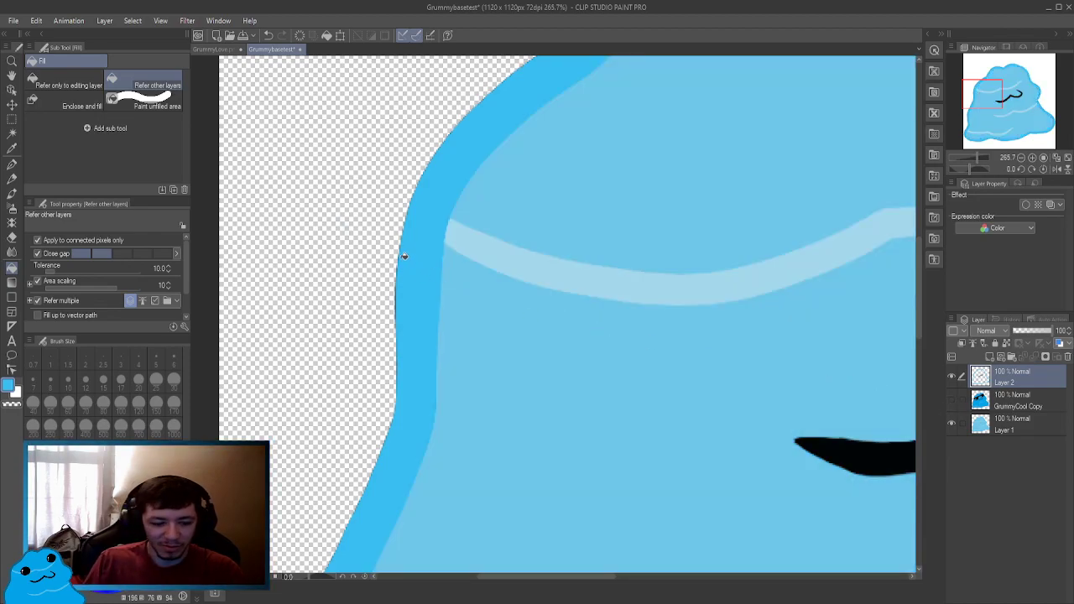
# With the Rough eraser at size 15, erase the dark fringe outside the outline along the body's upper-left side on Layer 2.
pyautogui.press('e')
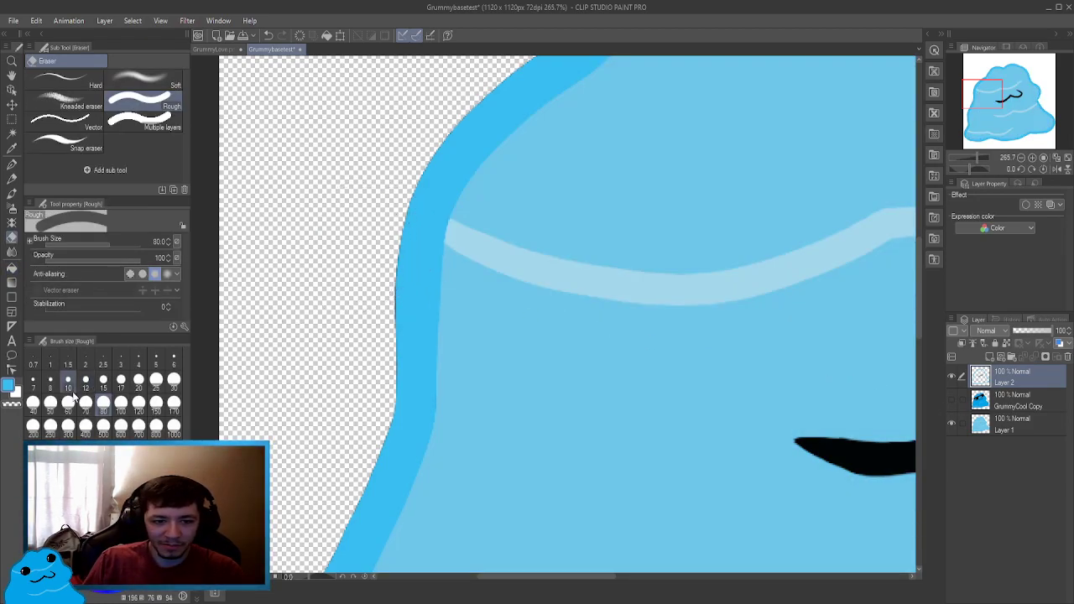
pyautogui.click(104, 380)
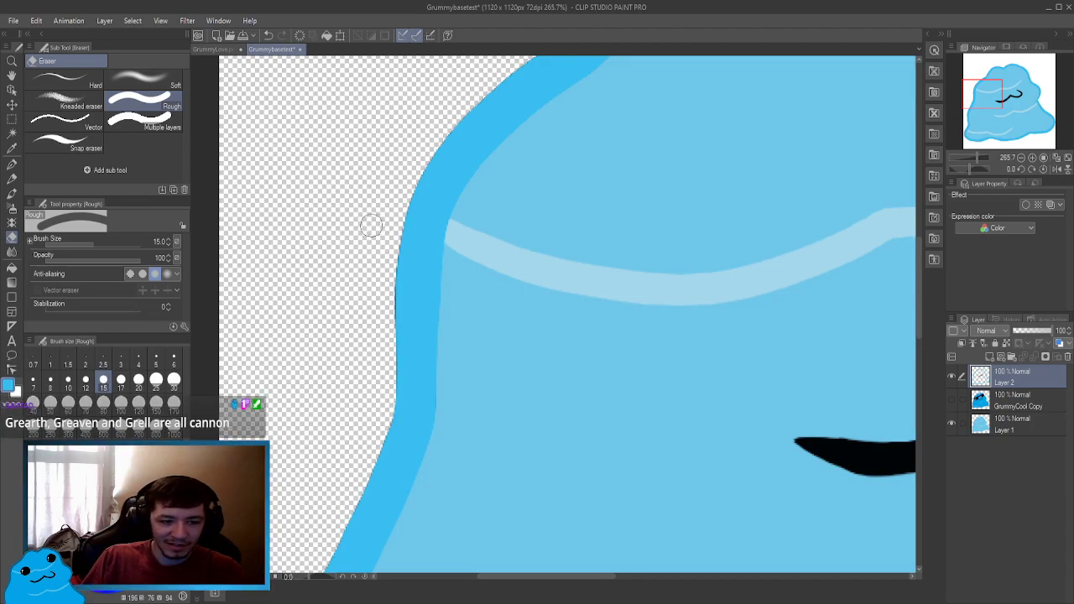
pyautogui.press('r')
pyautogui.moveTo(372, 224)
pyautogui.mouseDown()
pyautogui.moveTo(415, 210)
pyautogui.moveTo(415, 225)
pyautogui.mouseUp()
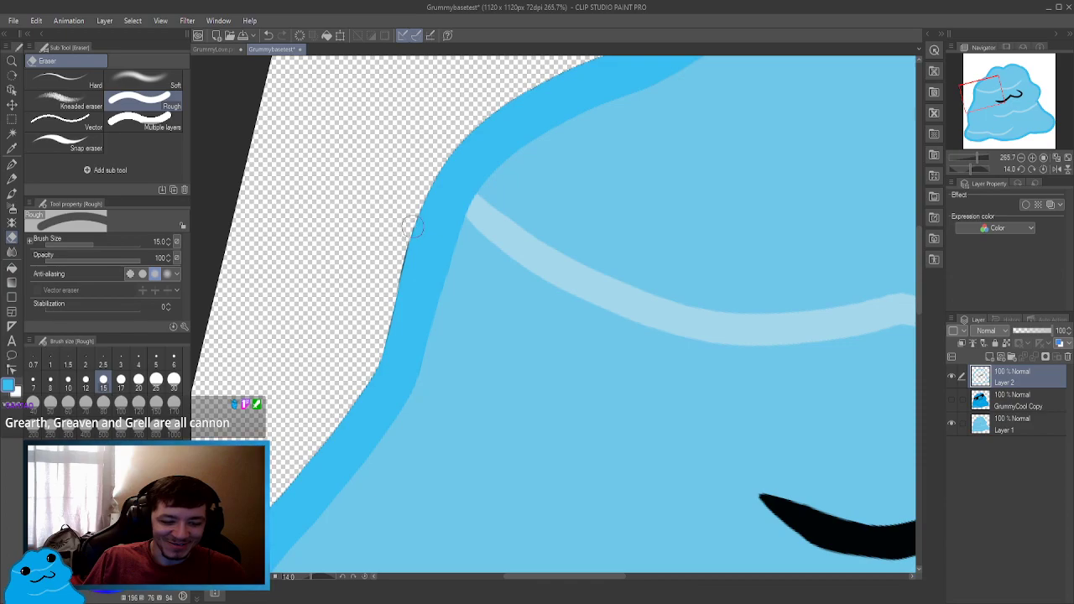
pyautogui.press('space')
pyautogui.moveTo(427, 185)
pyautogui.mouseDown()
pyautogui.moveTo(422, 220)
pyautogui.moveTo(394, 226)
pyautogui.moveTo(397, 212)
pyautogui.mouseUp()
pyautogui.hotkey('shift', 'space')
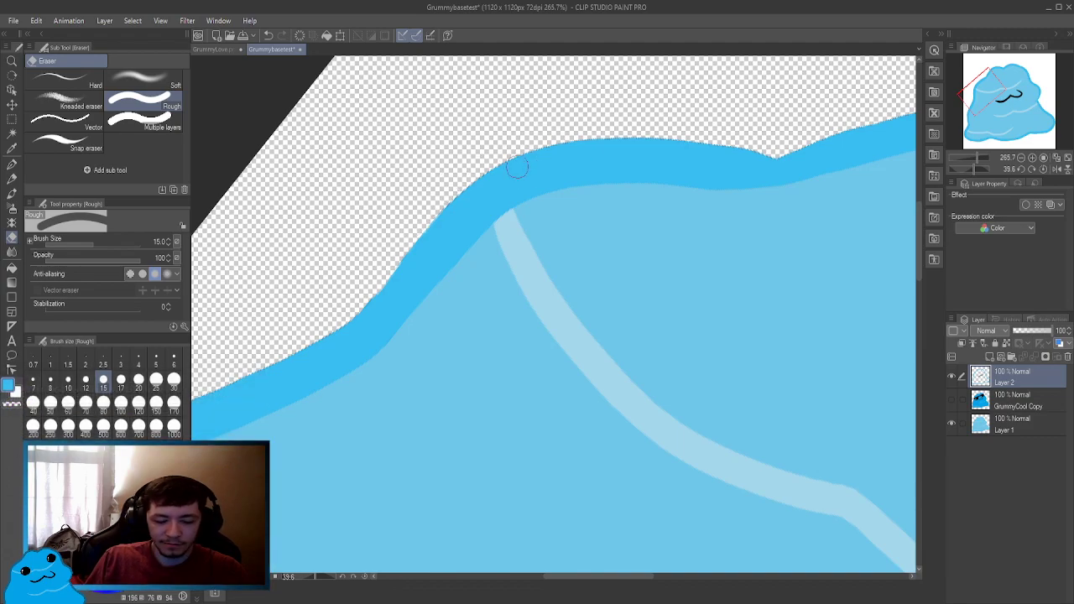
pyautogui.scroll(-5, 508, 193)
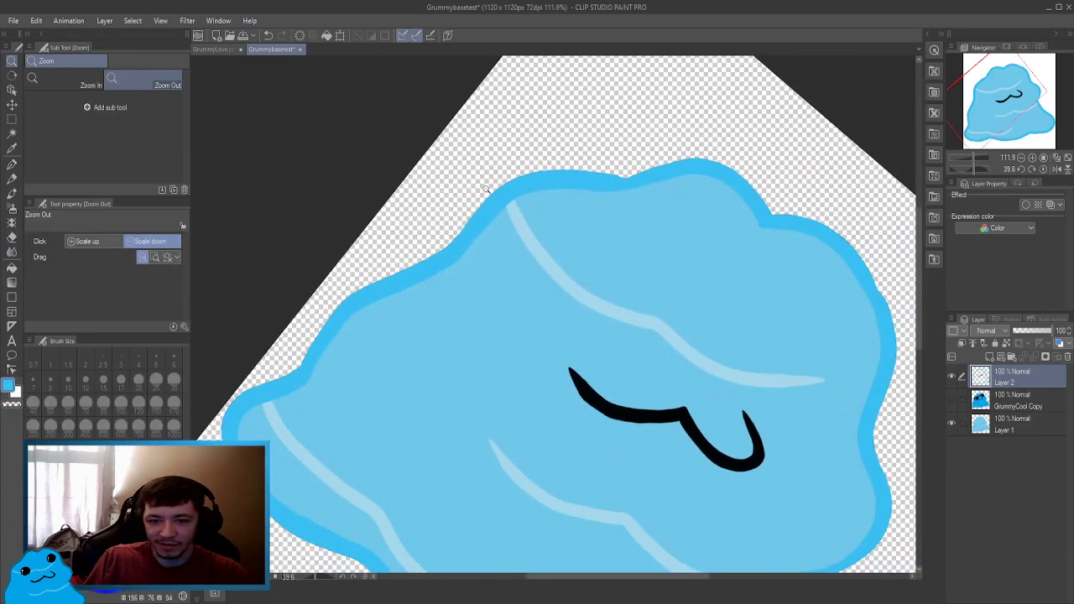
# Erase the dark fringe from the outer edge of the outline around the top of the head.
pyautogui.press('r')
pyautogui.moveTo(516, 186)
pyautogui.mouseDown()
pyautogui.moveTo(491, 178)
pyautogui.moveTo(461, 207)
pyautogui.moveTo(496, 148)
pyautogui.moveTo(477, 170)
pyautogui.moveTo(384, 205)
pyautogui.moveTo(467, 187)
pyautogui.moveTo(432, 212)
pyautogui.moveTo(482, 163)
pyautogui.mouseUp()
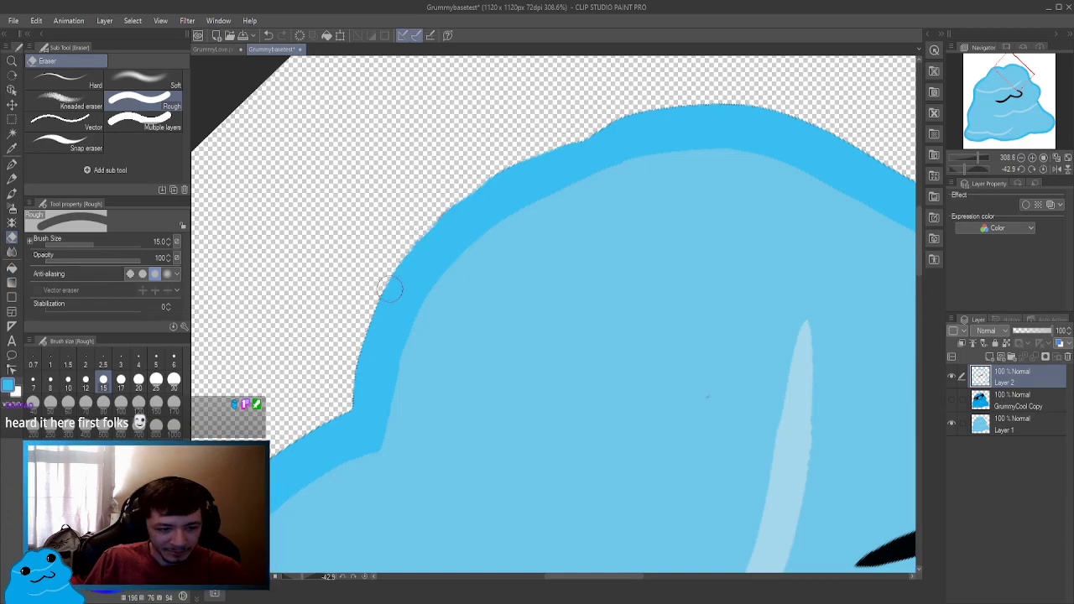
pyautogui.press('space')
pyautogui.moveTo(386, 286); pyautogui.dragTo(269, 387)
pyautogui.moveTo(490, 208); pyautogui.dragTo(478, 216)
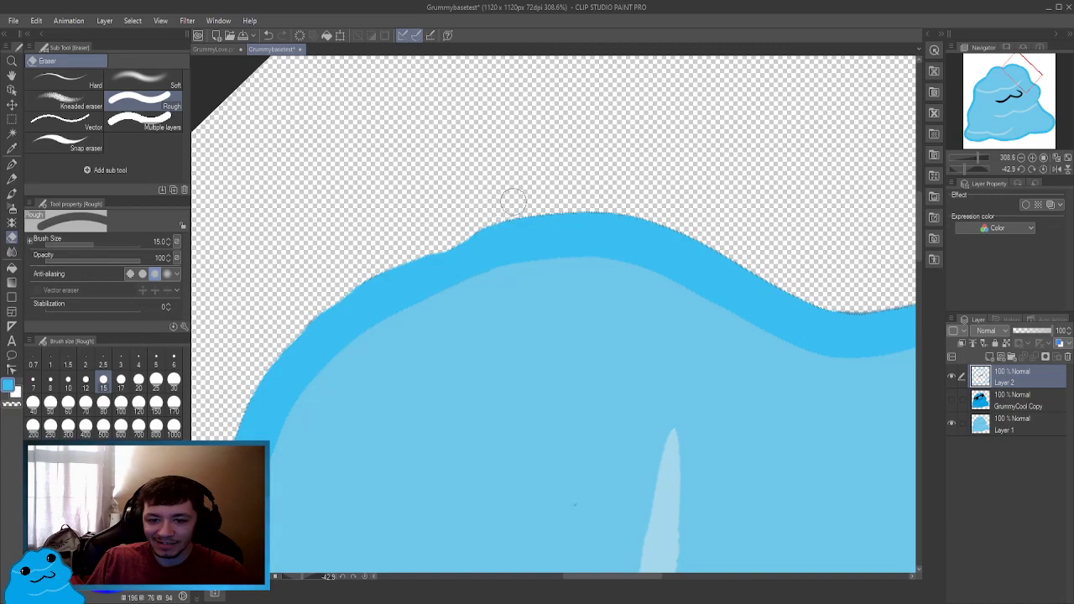
pyautogui.hotkey('shift', 'space')
pyautogui.moveTo(510, 189)
pyautogui.mouseDown()
pyautogui.moveTo(485, 188)
pyautogui.moveTo(434, 235)
pyautogui.mouseUp()
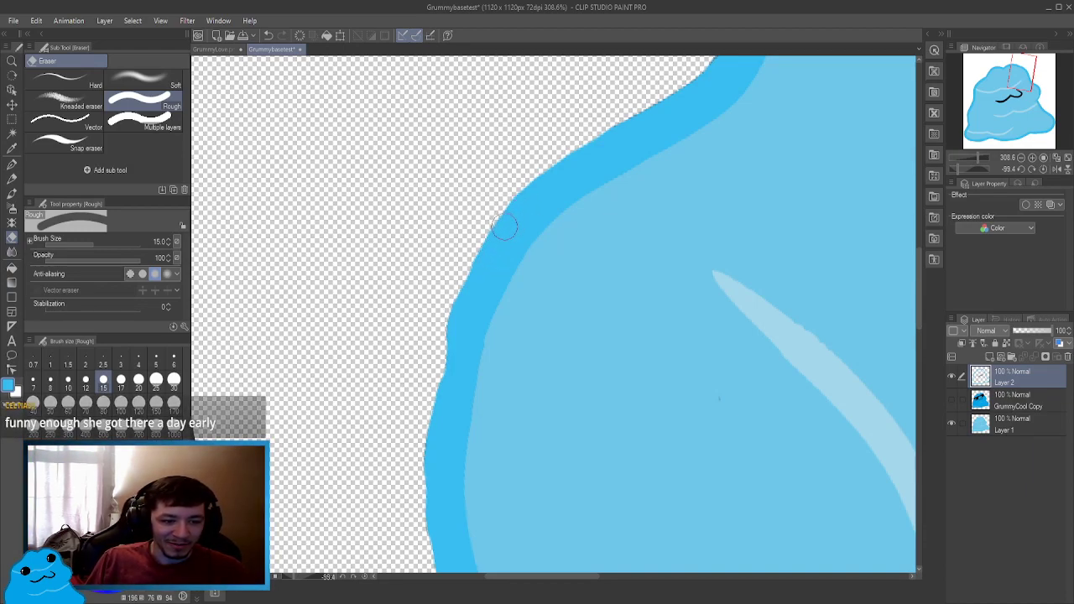
# Clean the outline's outer edge down the right side of the head to the side bulge.
pyautogui.moveTo(551, 189)
pyautogui.mouseDown()
pyautogui.moveTo(518, 177)
pyautogui.moveTo(506, 188)
pyautogui.moveTo(595, 180)
pyautogui.mouseUp()
pyautogui.hotkey('shift', 'space')
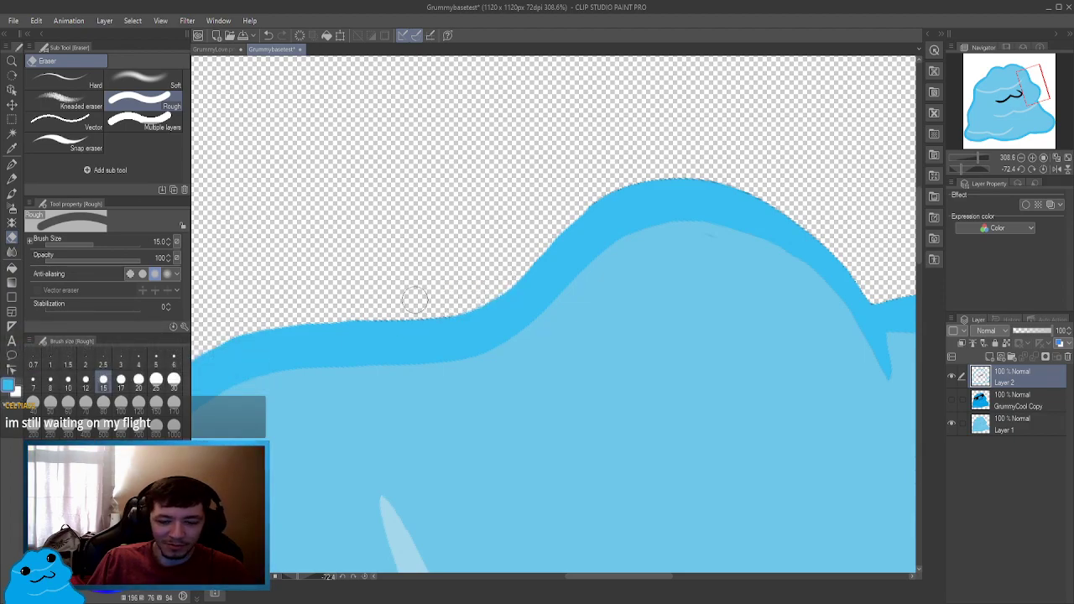
pyautogui.moveTo(414, 299)
pyautogui.mouseDown()
pyautogui.moveTo(528, 235)
pyautogui.moveTo(497, 242)
pyautogui.moveTo(439, 290)
pyautogui.moveTo(494, 304)
pyautogui.mouseUp()
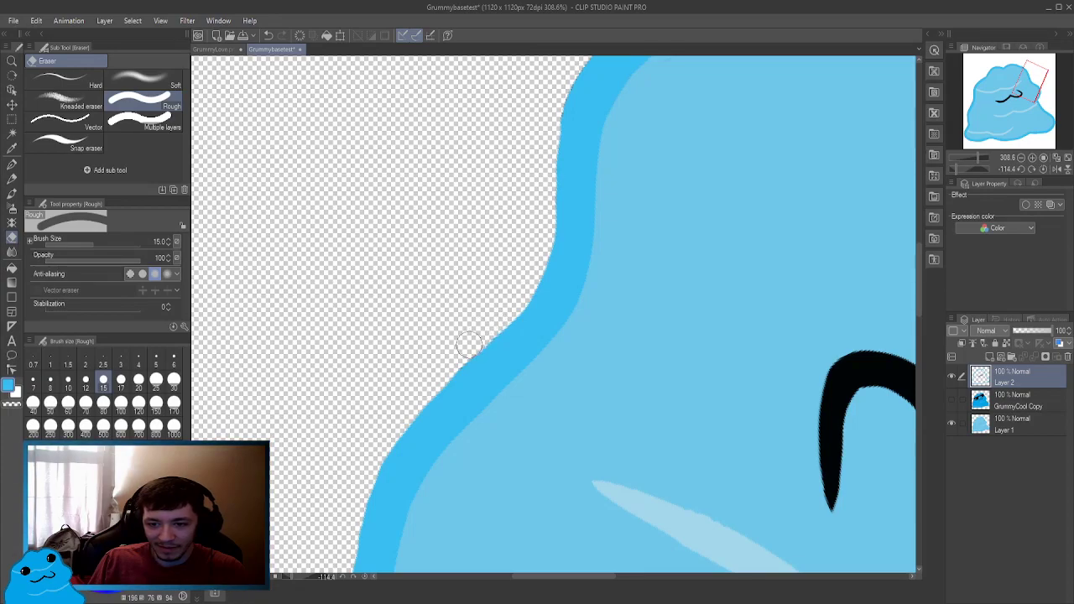
pyautogui.press('h')
pyautogui.moveTo(492, 227)
pyautogui.mouseDown()
pyautogui.moveTo(470, 240)
pyautogui.moveTo(461, 319)
pyautogui.moveTo(470, 271)
pyautogui.moveTo(481, 271)
pyautogui.moveTo(458, 263)
pyautogui.moveTo(470, 240)
pyautogui.moveTo(456, 263)
pyautogui.mouseUp()
pyautogui.press('e')
pyautogui.press('h')
pyautogui.press('e')
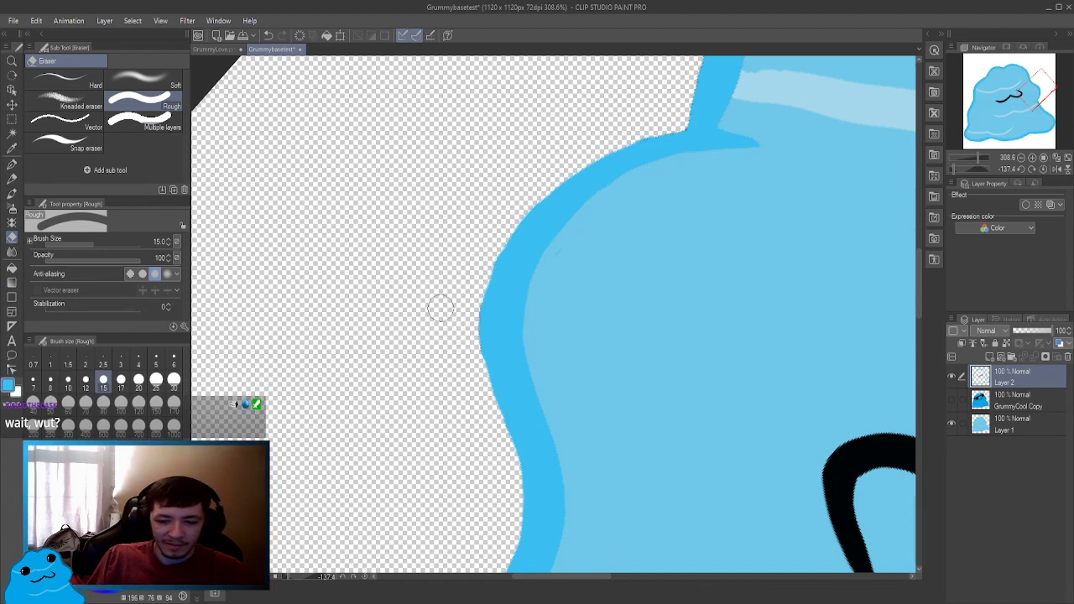
# Erase the leftover dark edge around the bulge on the body's right side, down to the crease below it.
pyautogui.moveTo(439, 308)
pyautogui.mouseDown()
pyautogui.moveTo(475, 243)
pyautogui.moveTo(509, 233)
pyautogui.mouseUp()
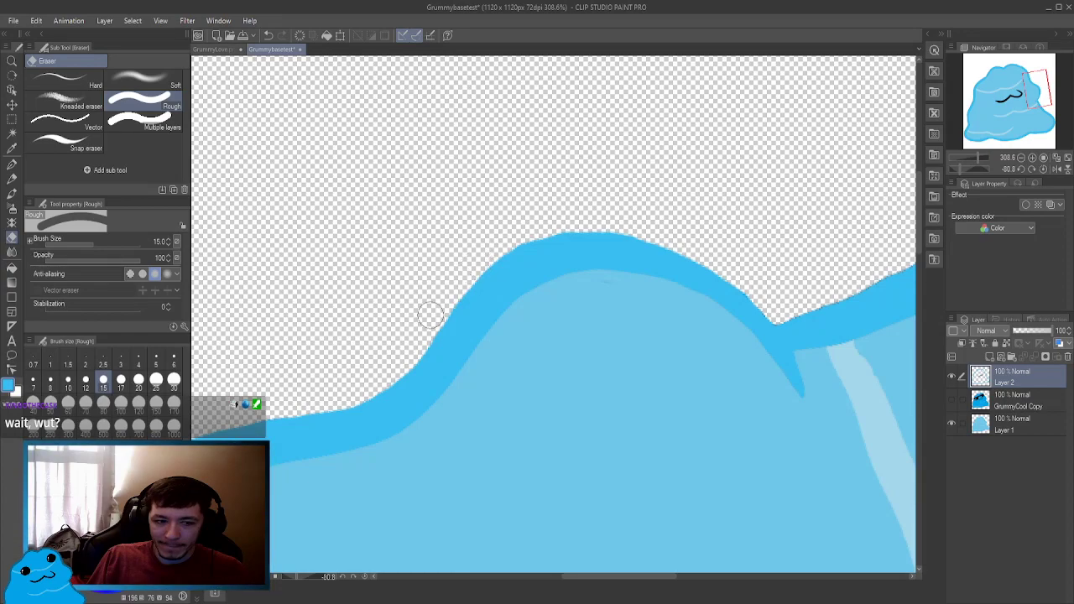
pyautogui.press('space')
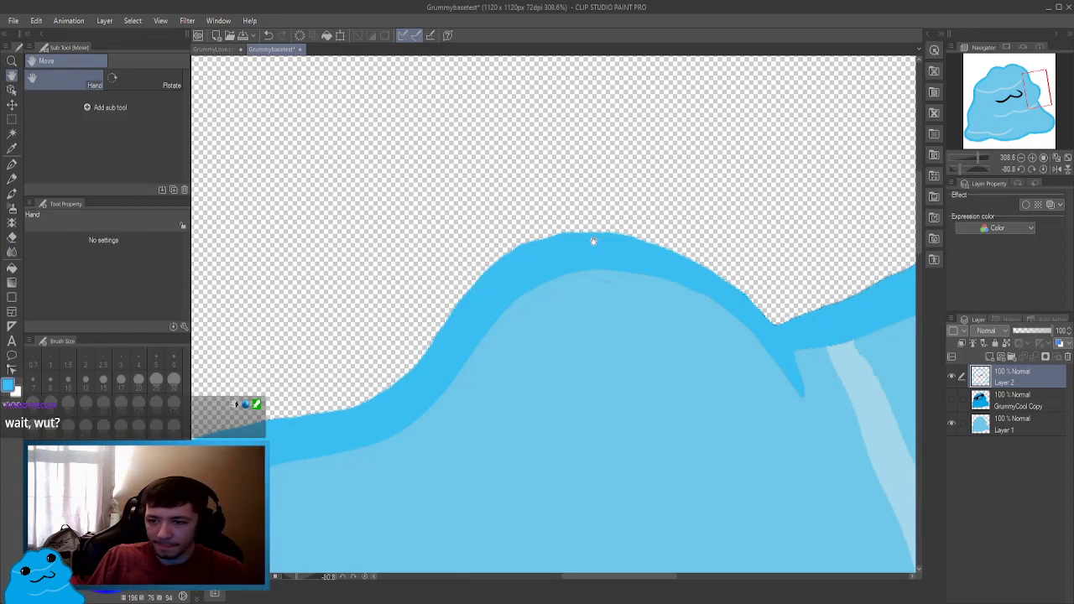
pyautogui.moveTo(592, 240)
pyautogui.mouseDown()
pyautogui.moveTo(523, 282)
pyautogui.moveTo(613, 189)
pyautogui.moveTo(583, 182)
pyautogui.moveTo(517, 230)
pyautogui.mouseUp()
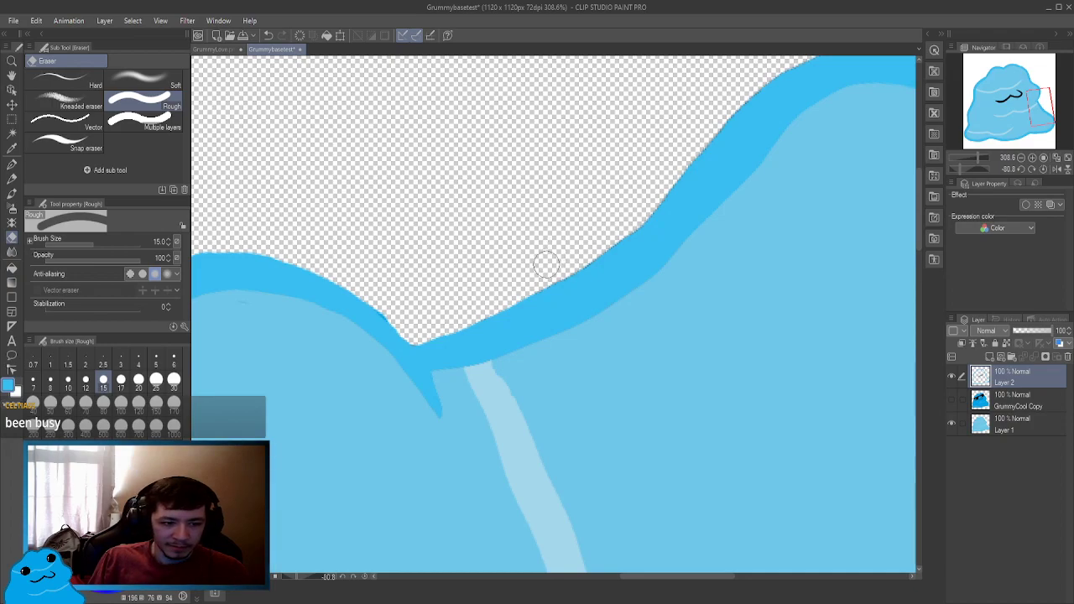
# Trim the dark fringe off the outline along the slope from the right-hand crease to the lower-right foot.
pyautogui.moveTo(578, 218)
pyautogui.mouseDown()
pyautogui.moveTo(561, 206)
pyautogui.moveTo(511, 240)
pyautogui.mouseUp()
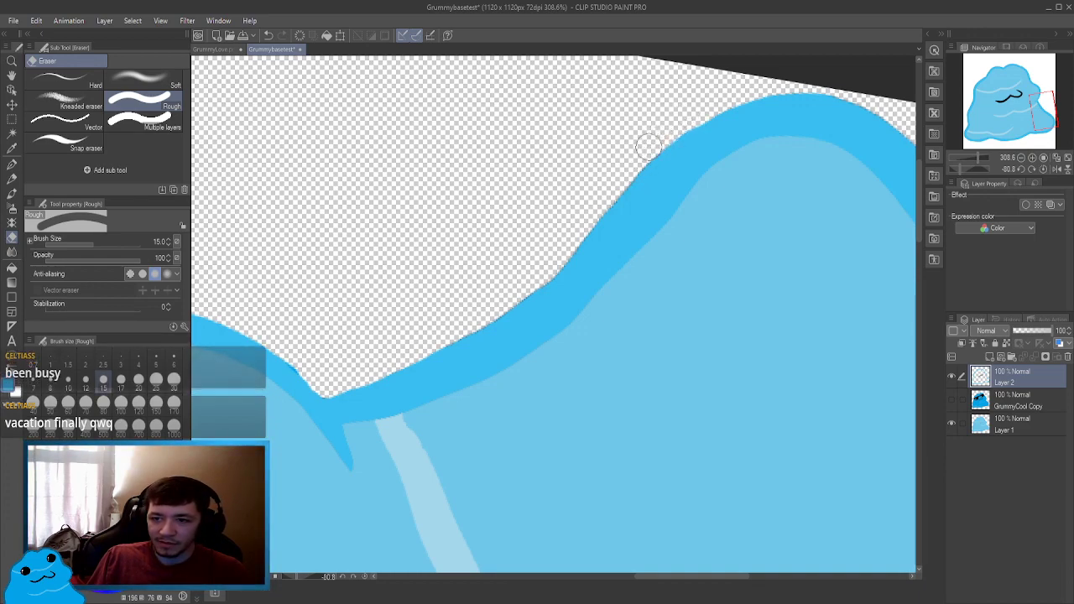
pyautogui.moveTo(630, 174)
pyautogui.mouseDown()
pyautogui.moveTo(572, 245)
pyautogui.moveTo(511, 284)
pyautogui.mouseUp()
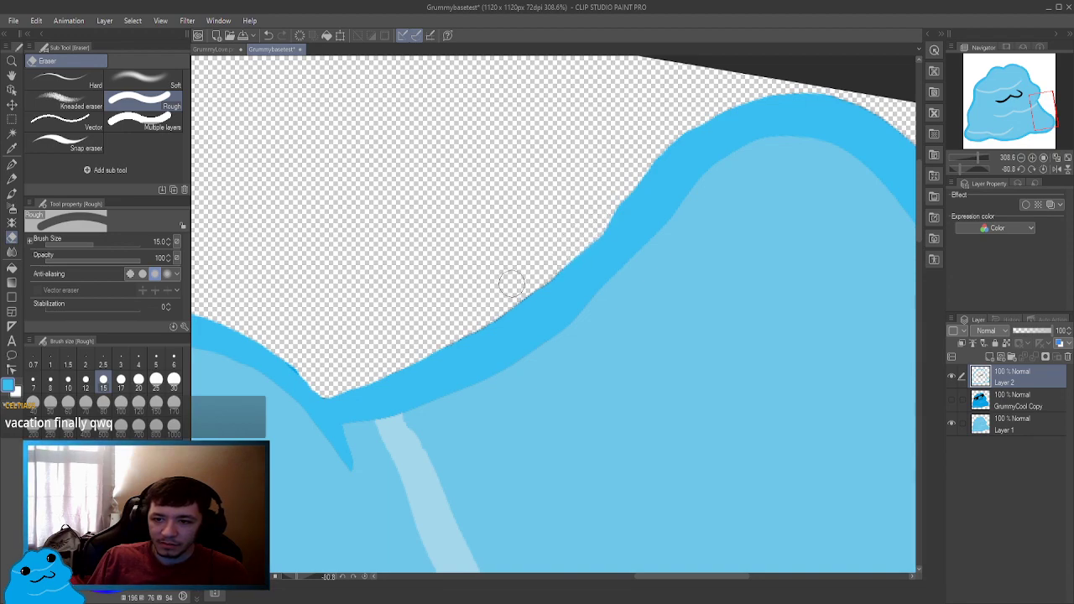
pyautogui.moveTo(554, 254)
pyautogui.mouseDown()
pyautogui.moveTo(487, 312)
pyautogui.moveTo(433, 321)
pyautogui.moveTo(440, 329)
pyautogui.moveTo(429, 340)
pyautogui.moveTo(503, 293)
pyautogui.mouseUp()
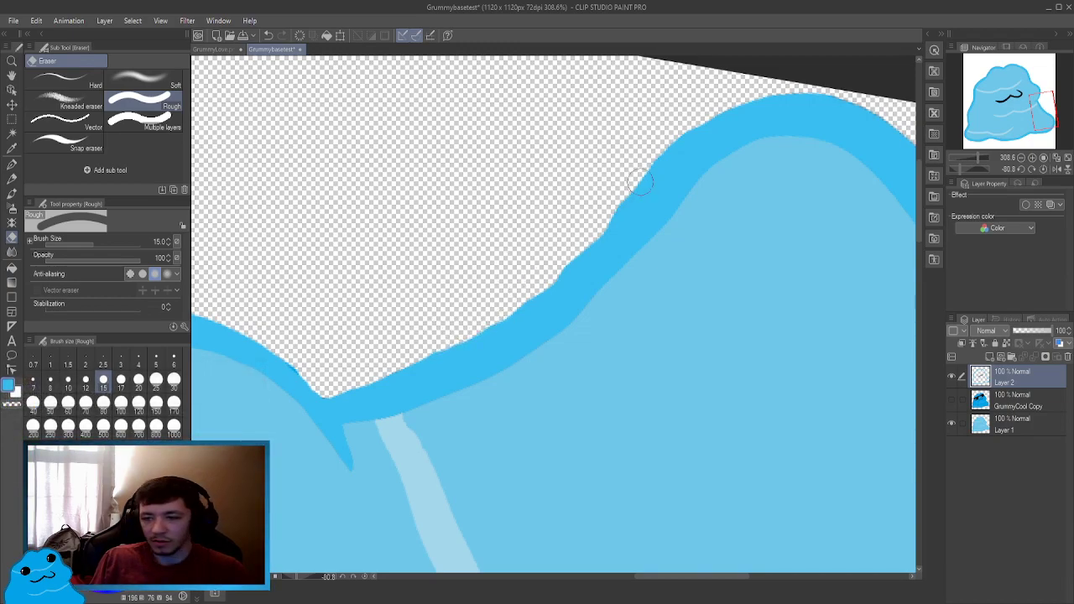
pyautogui.moveTo(640, 181); pyautogui.dragTo(436, 214)
pyautogui.moveTo(647, 187)
pyautogui.mouseDown()
pyautogui.moveTo(658, 168)
pyautogui.moveTo(533, 215)
pyautogui.moveTo(521, 307)
pyautogui.moveTo(506, 292)
pyautogui.mouseUp()
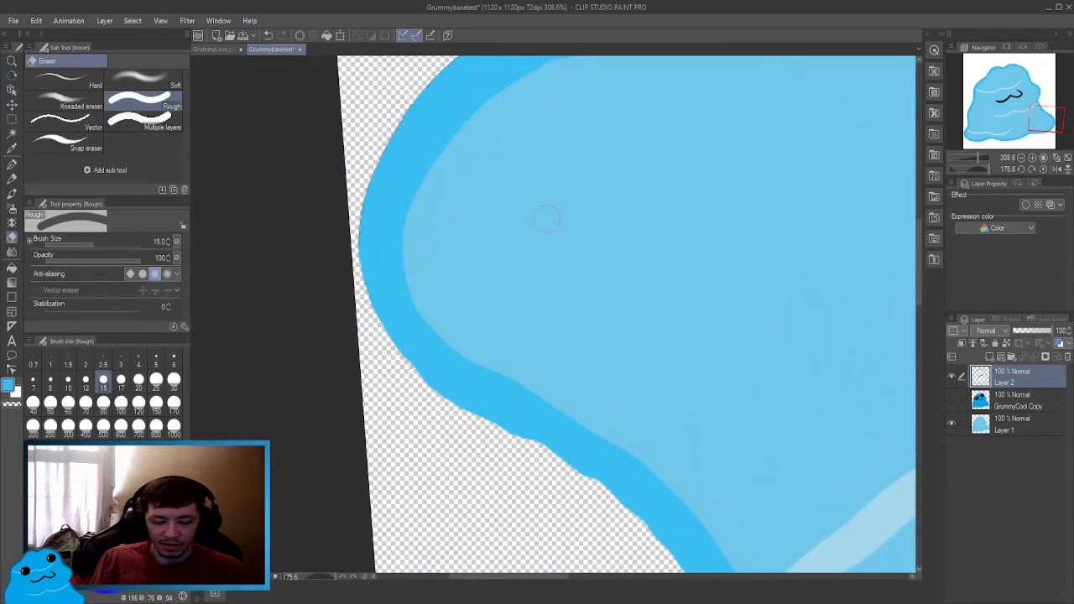
# Erase the dark fringe around the rounded tip and underside of the lower-right foot.
pyautogui.moveTo(545, 218)
pyautogui.mouseDown()
pyautogui.moveTo(590, 173)
pyautogui.moveTo(578, 209)
pyautogui.moveTo(593, 132)
pyautogui.moveTo(553, 165)
pyautogui.mouseUp()
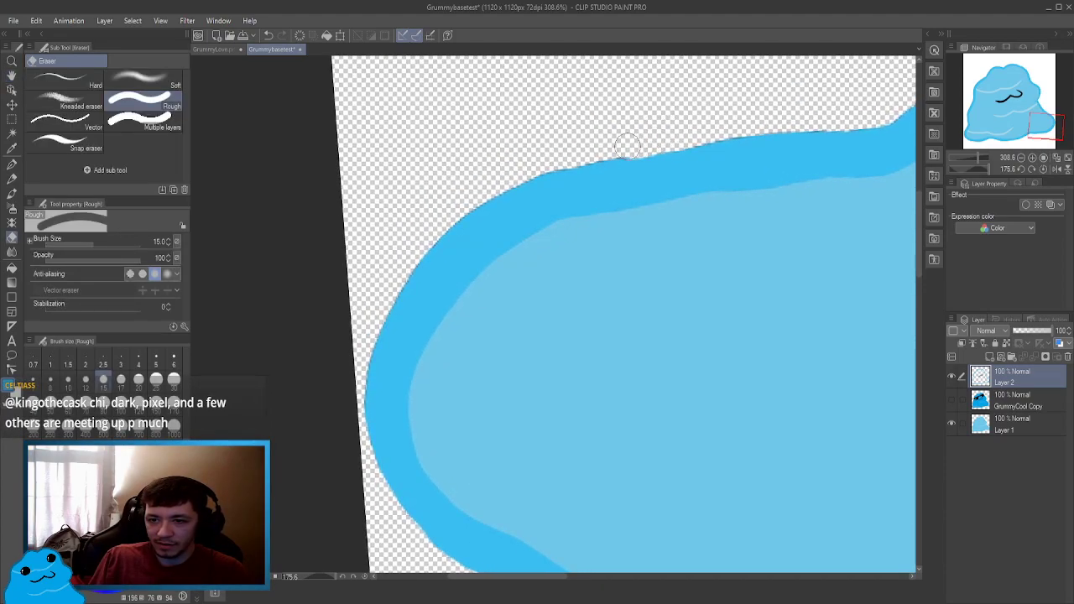
pyautogui.moveTo(619, 145)
pyautogui.mouseDown()
pyautogui.moveTo(506, 180)
pyautogui.moveTo(425, 235)
pyautogui.moveTo(422, 255)
pyautogui.moveTo(411, 248)
pyautogui.moveTo(409, 235)
pyautogui.moveTo(455, 193)
pyautogui.mouseUp()
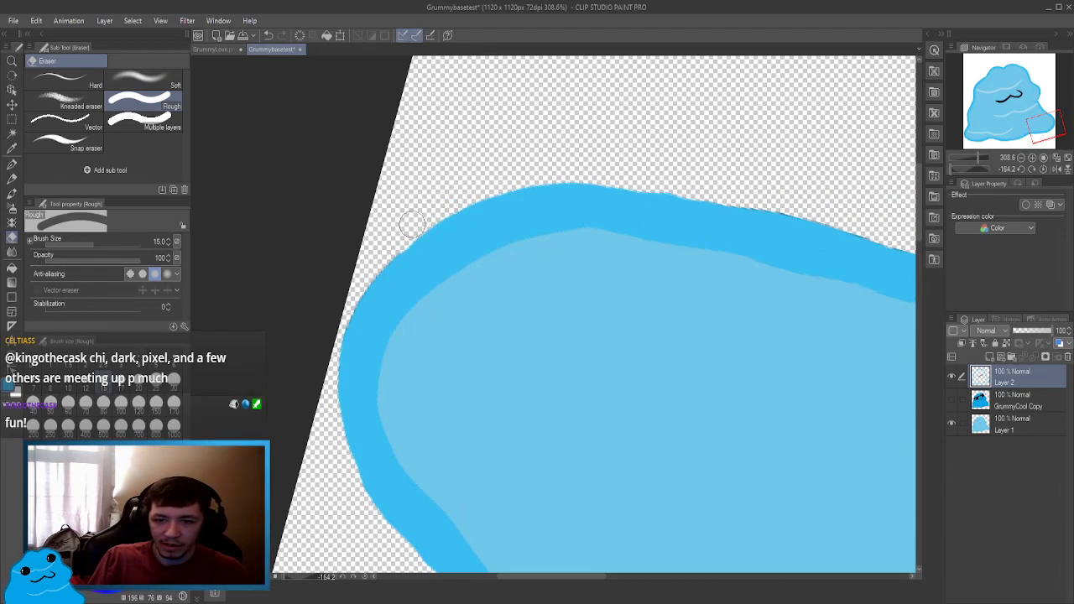
pyautogui.moveTo(394, 243); pyautogui.dragTo(339, 323)
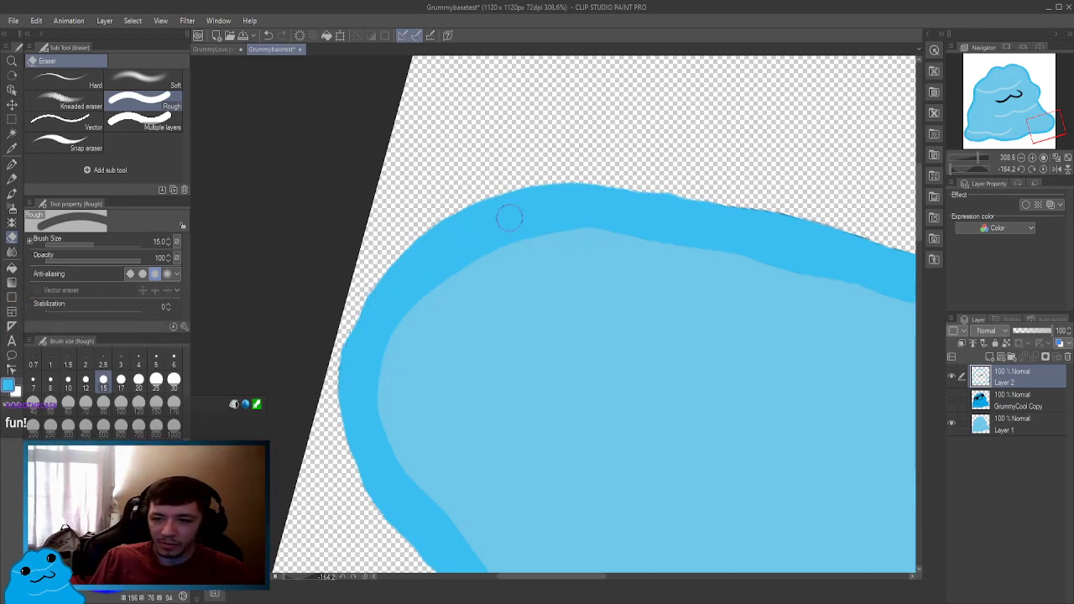
pyautogui.moveTo(509, 219)
pyautogui.mouseDown()
pyautogui.moveTo(659, 160)
pyautogui.moveTo(512, 196)
pyautogui.moveTo(383, 209)
pyautogui.moveTo(504, 168)
pyautogui.moveTo(462, 319)
pyautogui.moveTo(538, 246)
pyautogui.moveTo(563, 252)
pyautogui.moveTo(420, 360)
pyautogui.mouseUp()
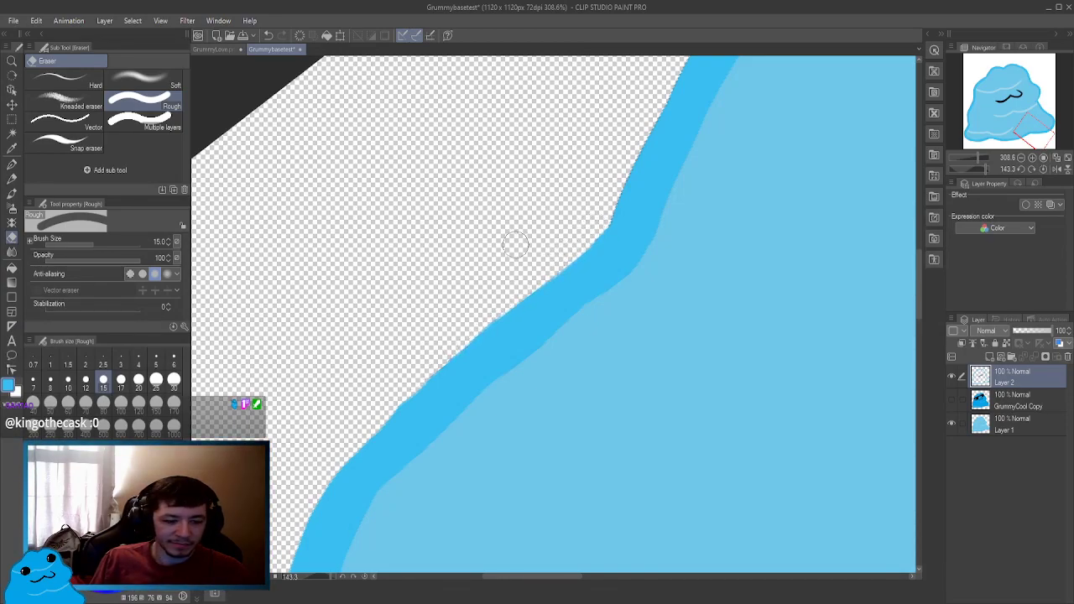
# Clean the outline's outer edge along the body's bottom from the right foot towards the middle, checking against the GrummyCool Copy layer.
pyautogui.moveTo(516, 244); pyautogui.dragTo(446, 290)
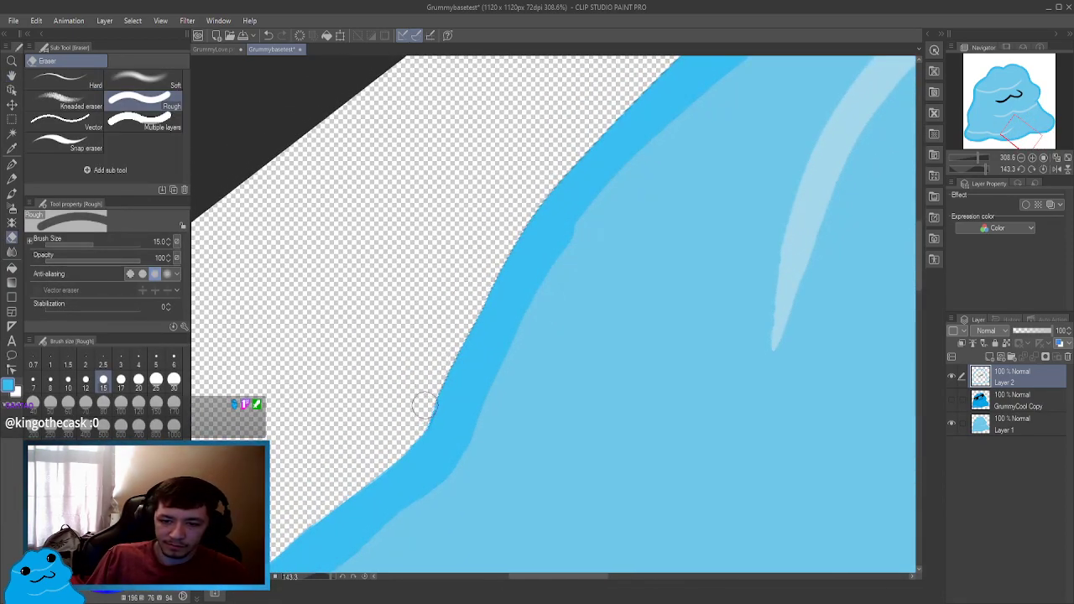
pyautogui.moveTo(434, 376); pyautogui.dragTo(460, 324)
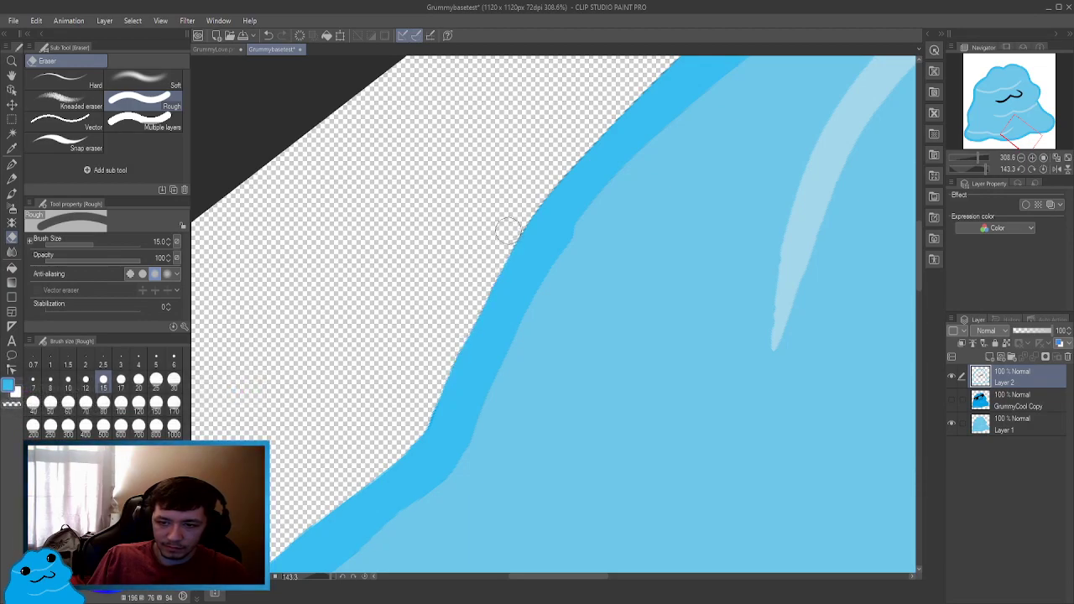
pyautogui.moveTo(557, 163)
pyautogui.mouseDown()
pyautogui.moveTo(539, 148)
pyautogui.moveTo(428, 272)
pyautogui.mouseUp()
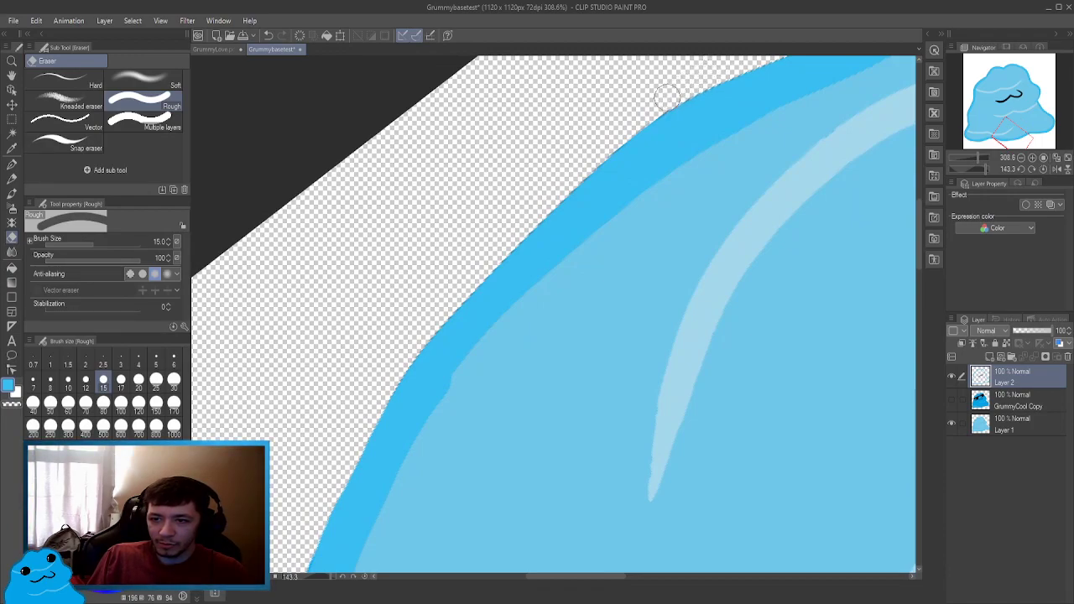
pyautogui.moveTo(668, 98)
pyautogui.mouseDown()
pyautogui.moveTo(468, 287)
pyautogui.moveTo(400, 371)
pyautogui.moveTo(378, 420)
pyautogui.mouseUp()
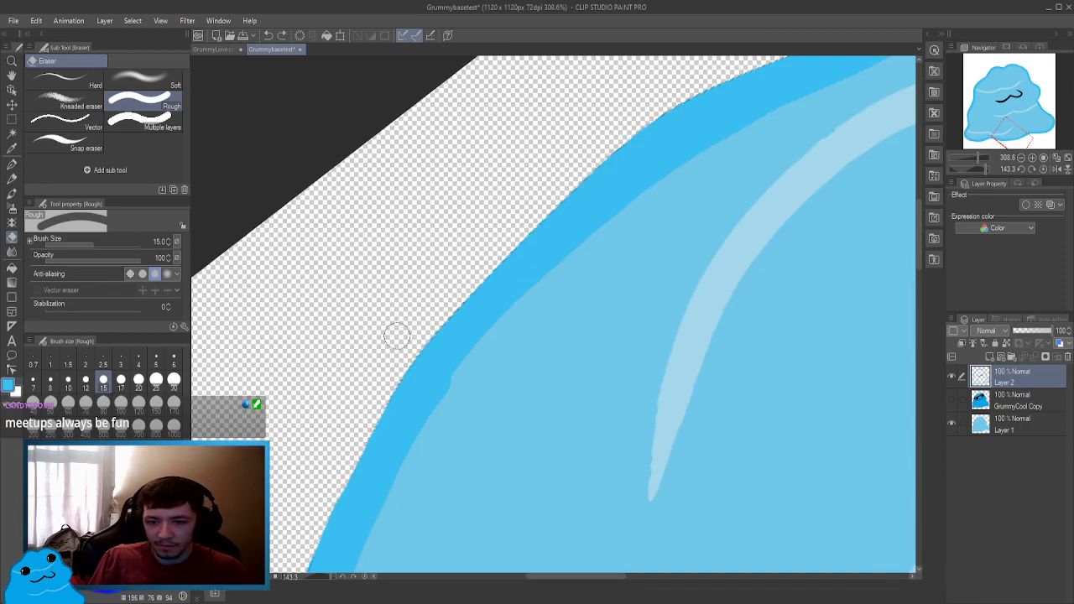
pyautogui.click(953, 403)
pyautogui.click(954, 404)
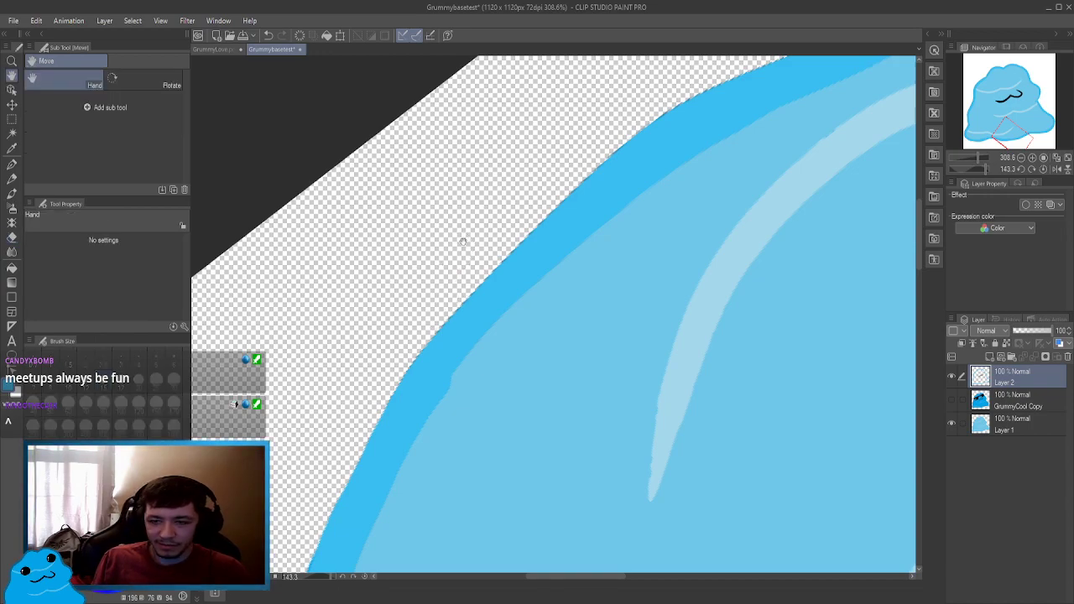
# Erase the dark fringe and smooth the bumps on the outline's bottom edge beneath the lowest highlight stripe.
pyautogui.moveTo(463, 240); pyautogui.dragTo(372, 379)
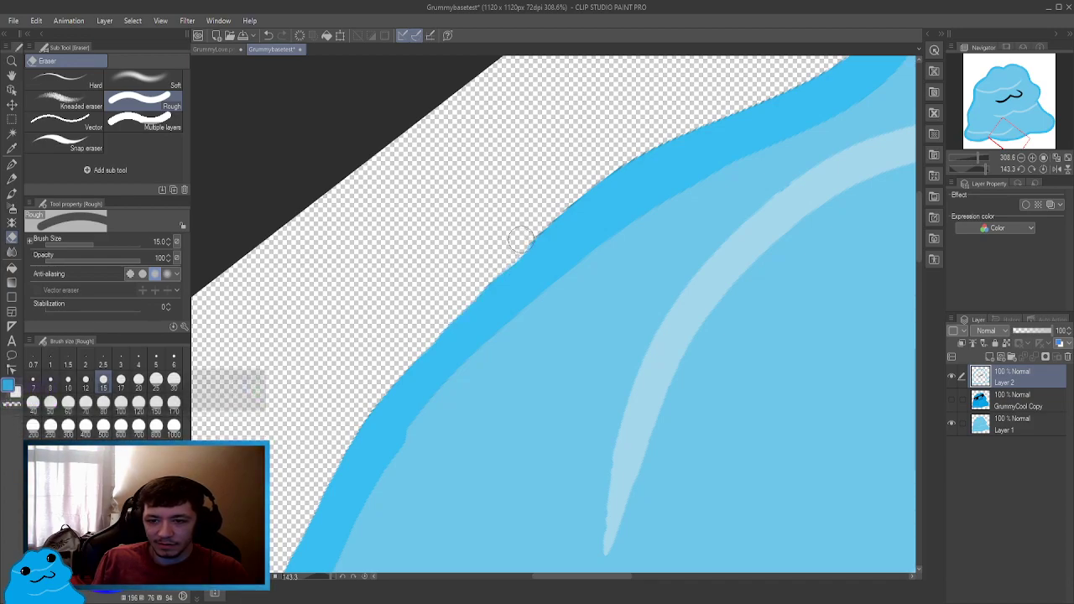
pyautogui.press('space')
pyautogui.moveTo(607, 136); pyautogui.dragTo(471, 252)
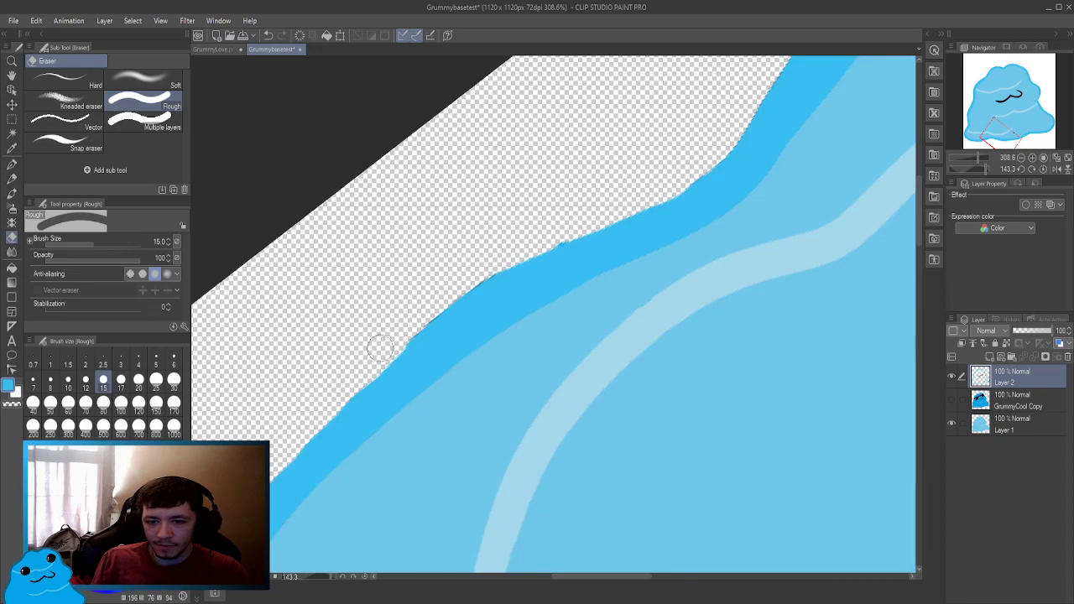
pyautogui.moveTo(399, 337); pyautogui.dragTo(491, 262)
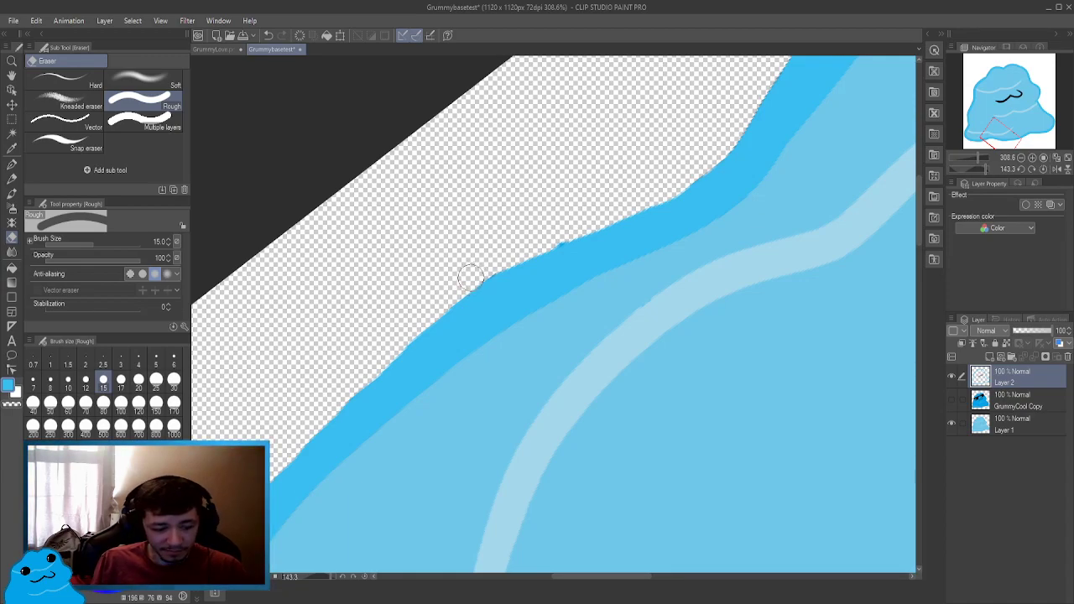
pyautogui.moveTo(407, 343); pyautogui.dragTo(472, 284)
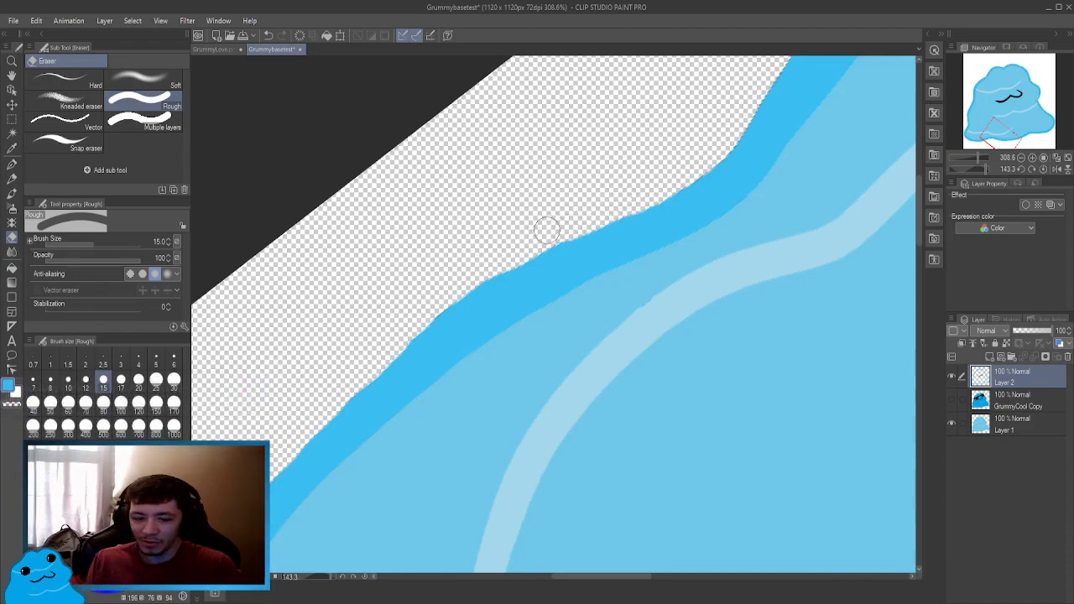
# Erase the dark fringe along the outline's bottom edge towards the lower-left foot and smooth the bumps on its underside.
pyautogui.press('space')
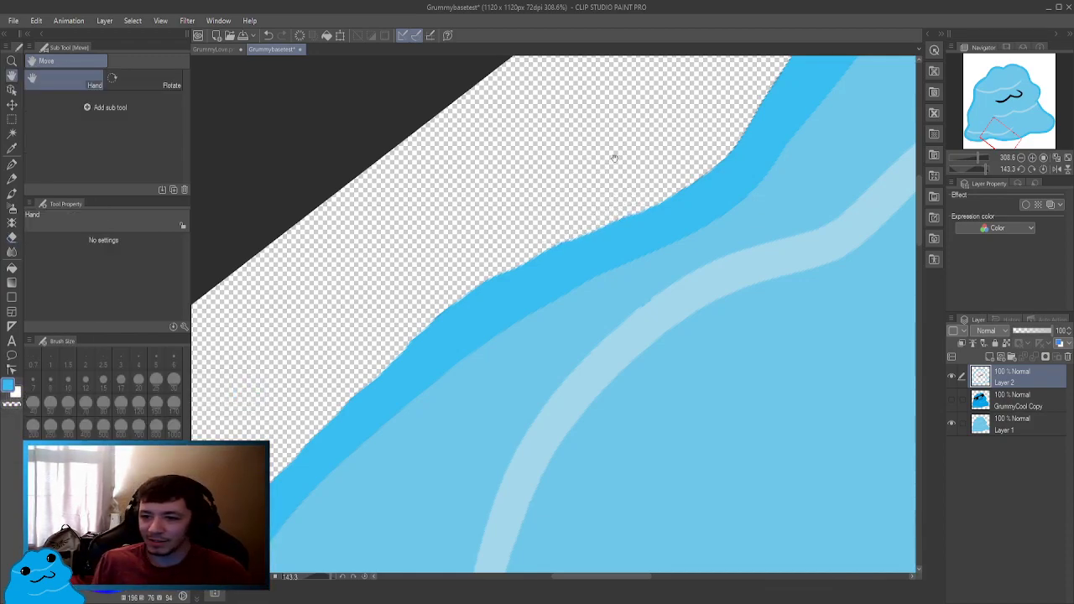
pyautogui.moveTo(613, 159)
pyautogui.mouseDown()
pyautogui.moveTo(490, 227)
pyautogui.moveTo(508, 241)
pyautogui.moveTo(518, 227)
pyautogui.moveTo(504, 240)
pyautogui.mouseUp()
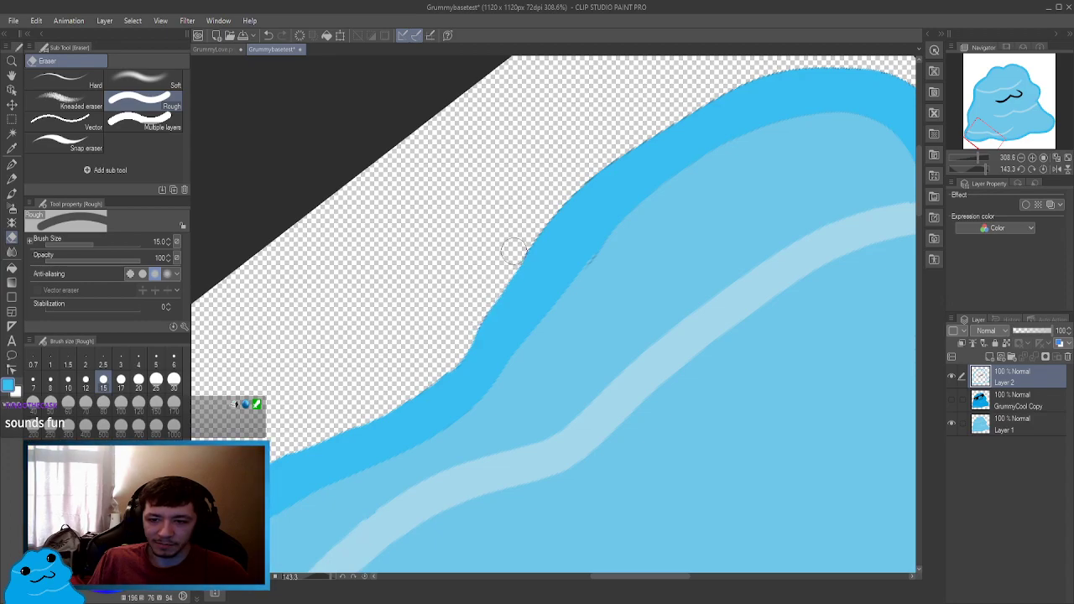
pyautogui.moveTo(575, 217); pyautogui.dragTo(466, 284)
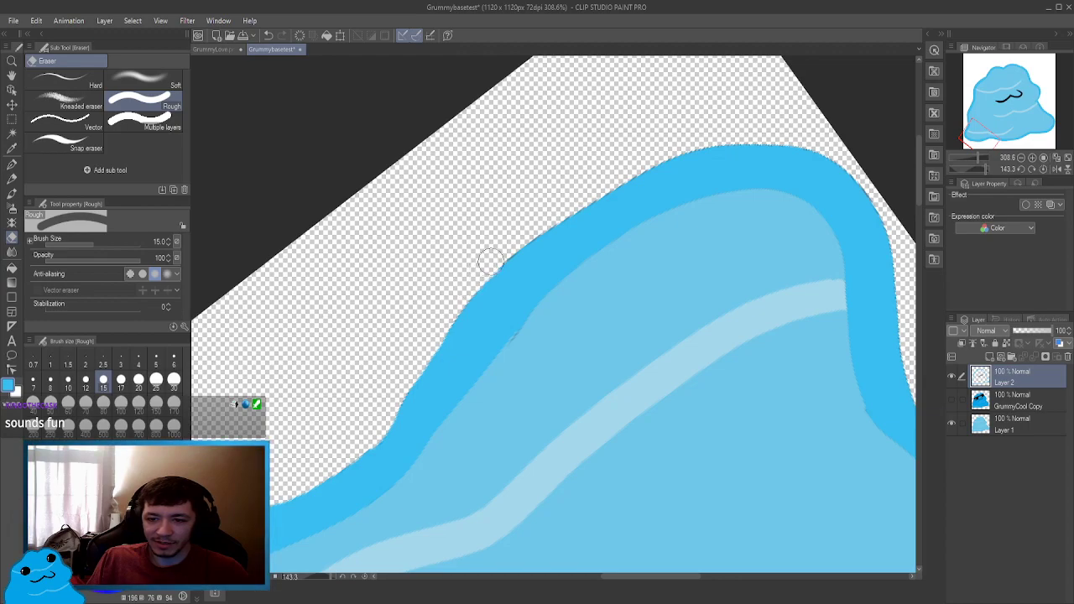
pyautogui.moveTo(524, 224)
pyautogui.mouseDown()
pyautogui.moveTo(513, 233)
pyautogui.moveTo(594, 189)
pyautogui.mouseUp()
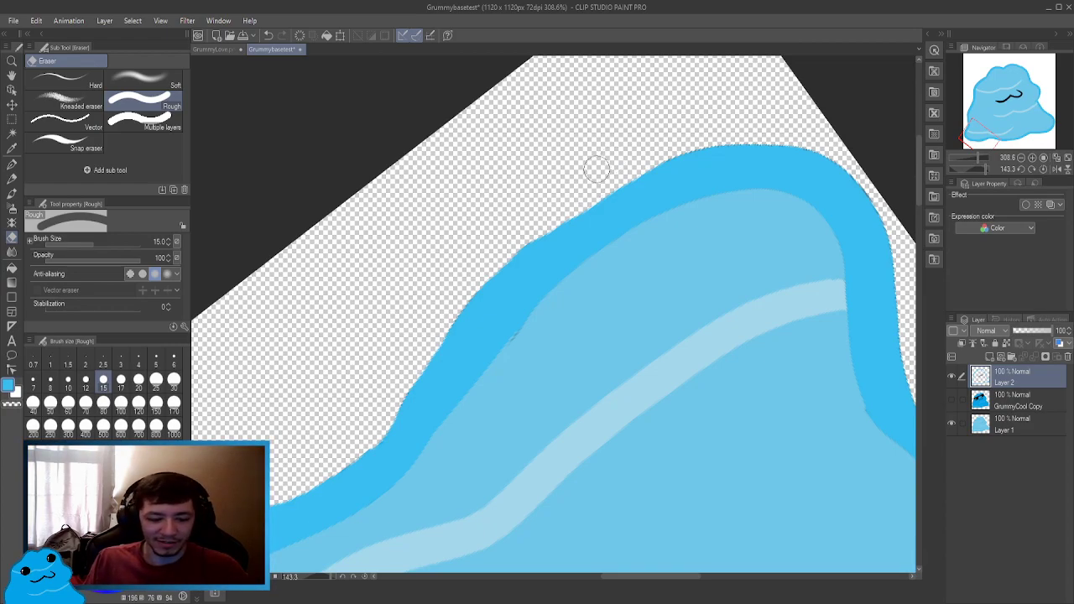
# Erase the dark fringe around the rounded tip of the lower-left foot.
pyautogui.press('space')
pyautogui.moveTo(637, 126)
pyautogui.mouseDown()
pyautogui.moveTo(555, 166)
pyautogui.moveTo(628, 121)
pyautogui.mouseUp()
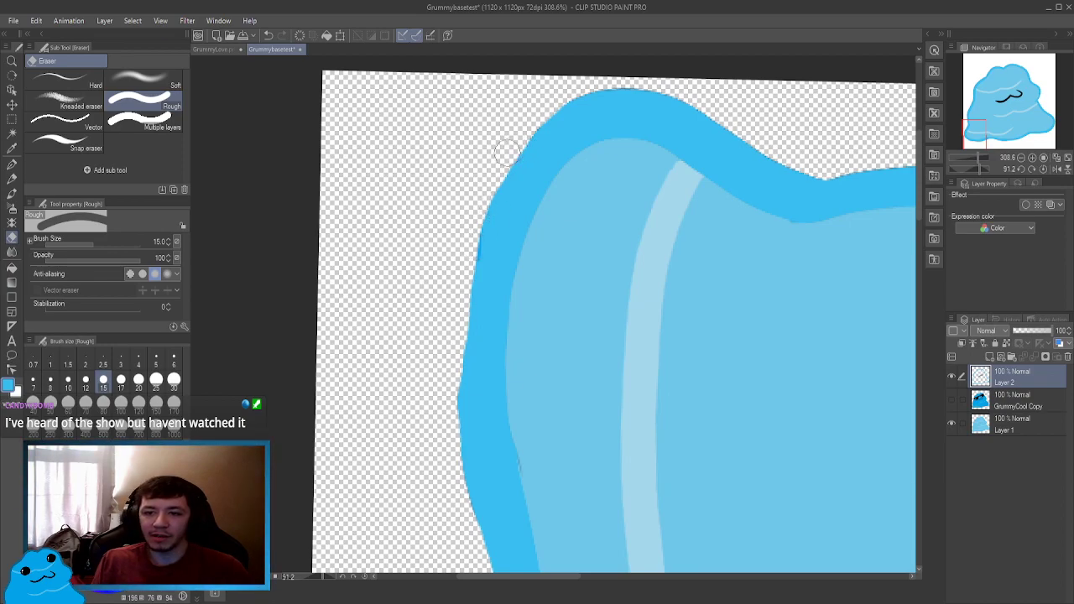
pyautogui.moveTo(502, 128); pyautogui.dragTo(446, 227)
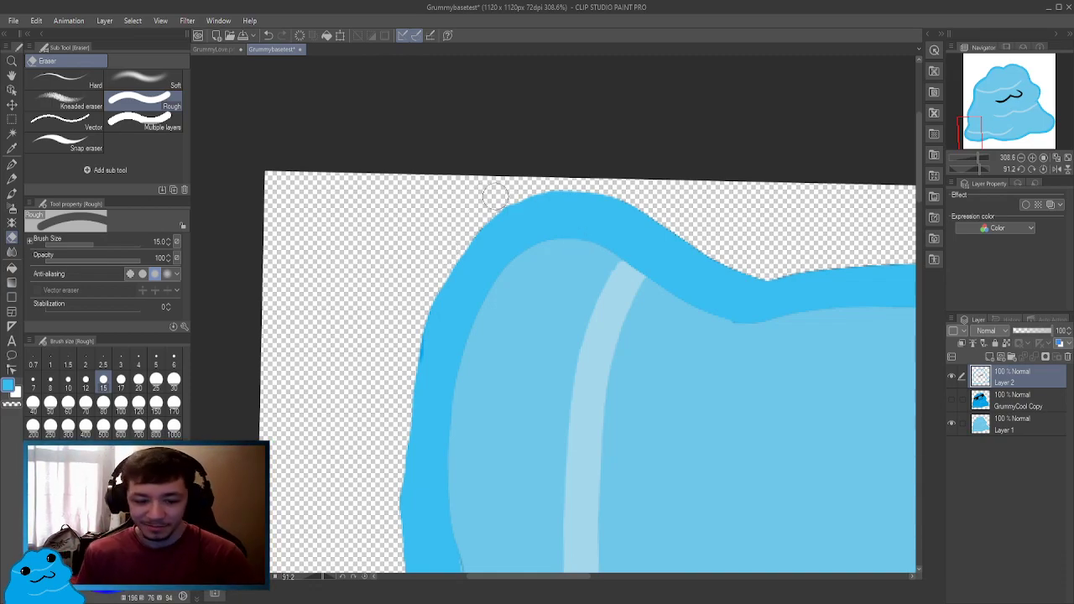
pyautogui.moveTo(523, 163); pyautogui.dragTo(448, 177)
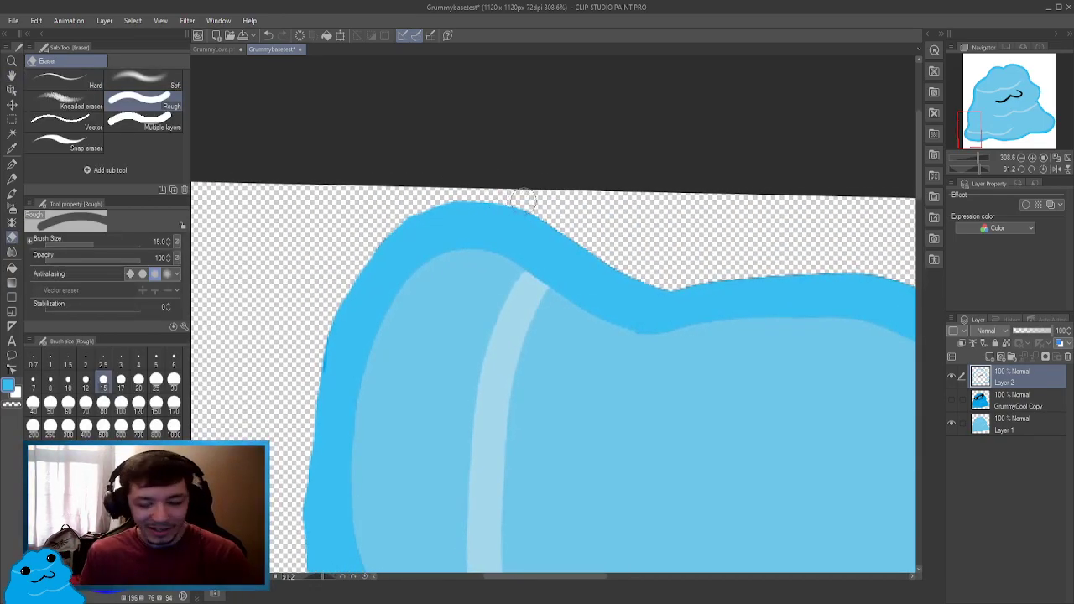
# Erase the dark fringe from the top of the lower-left foot through the crease and up the body's left side.
pyautogui.moveTo(523, 199)
pyautogui.mouseDown()
pyautogui.moveTo(467, 204)
pyautogui.moveTo(552, 187)
pyautogui.mouseUp()
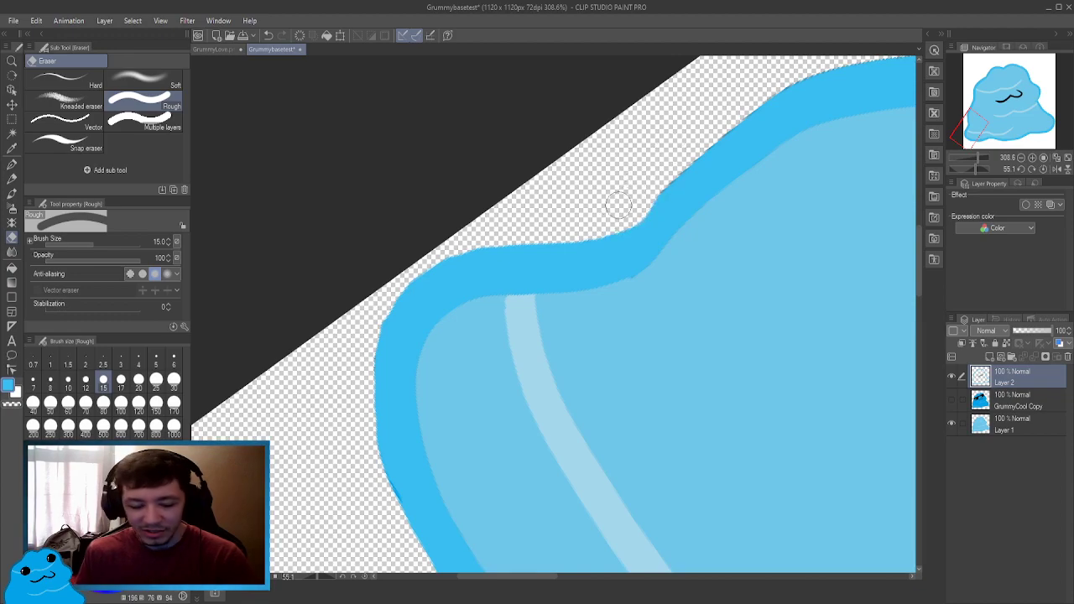
pyautogui.moveTo(628, 176); pyautogui.dragTo(568, 192)
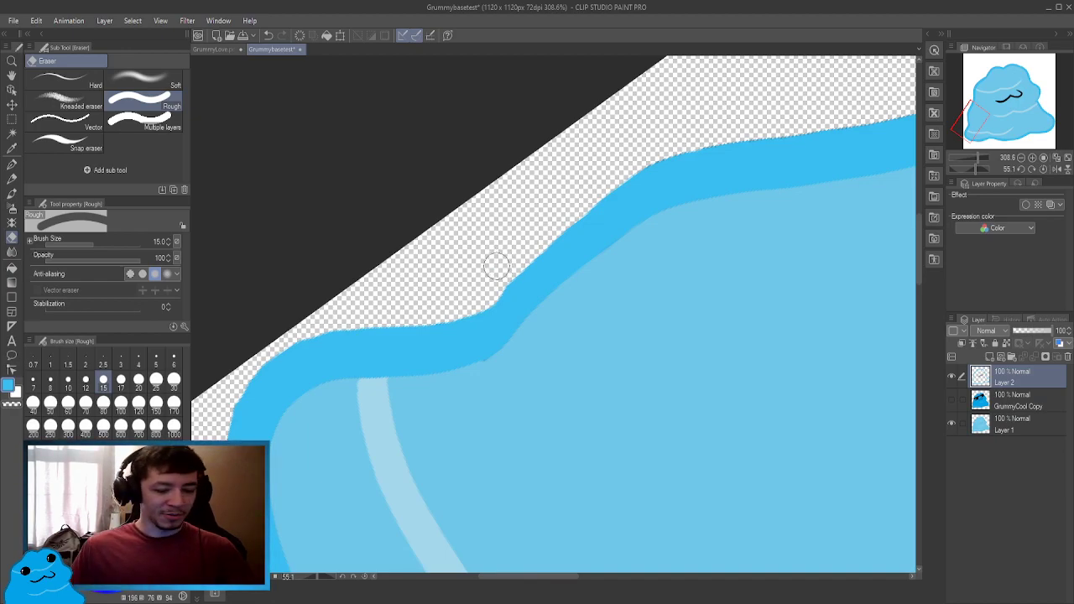
pyautogui.press('space')
pyautogui.moveTo(647, 140)
pyautogui.mouseDown()
pyautogui.moveTo(593, 146)
pyautogui.moveTo(650, 151)
pyautogui.moveTo(547, 187)
pyautogui.mouseUp()
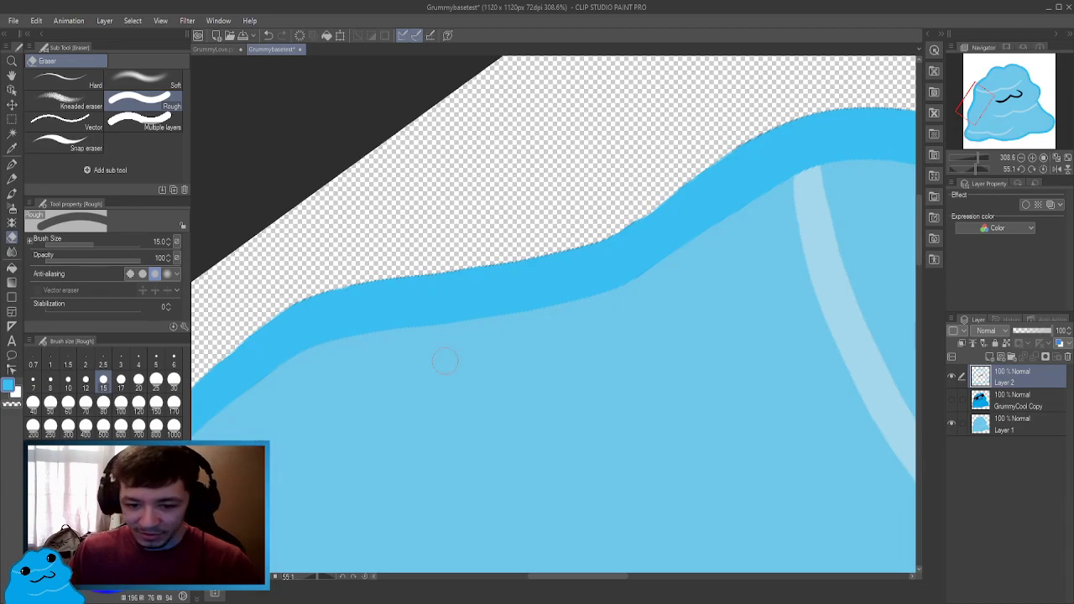
# Examine the outline of the whole upright drawing for any remaining dark fringe.
pyautogui.click(377, 578)
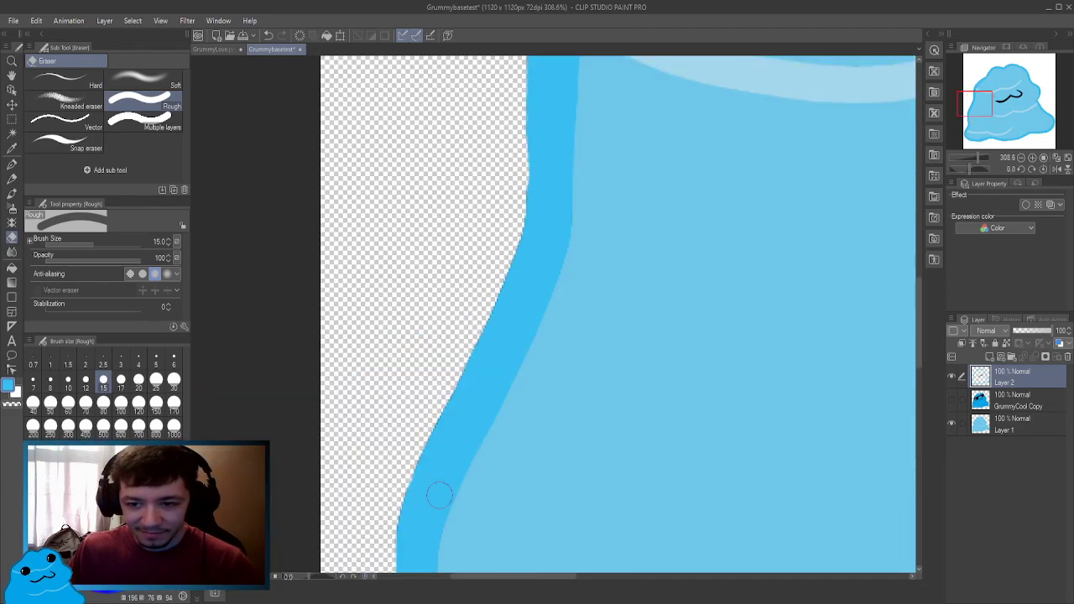
pyautogui.scroll(-3, 432, 492)
pyautogui.press('space')
pyautogui.moveTo(739, 312); pyautogui.dragTo(386, 173)
pyautogui.scroll(-3, 491, 245)
pyautogui.scroll(-2, 492, 245)
pyautogui.press('space')
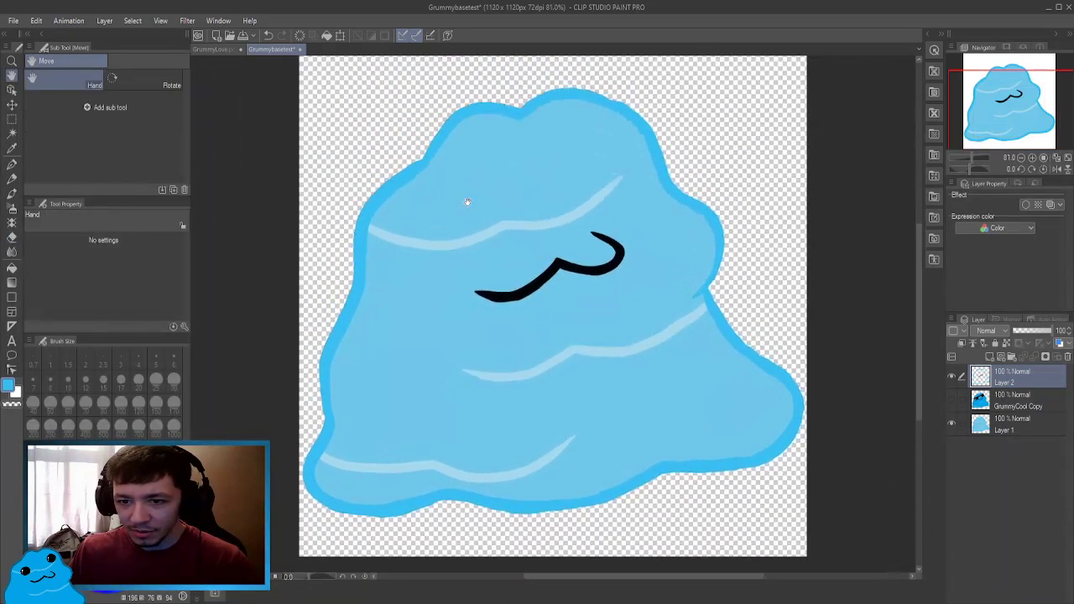
pyautogui.moveTo(467, 204); pyautogui.dragTo(460, 241)
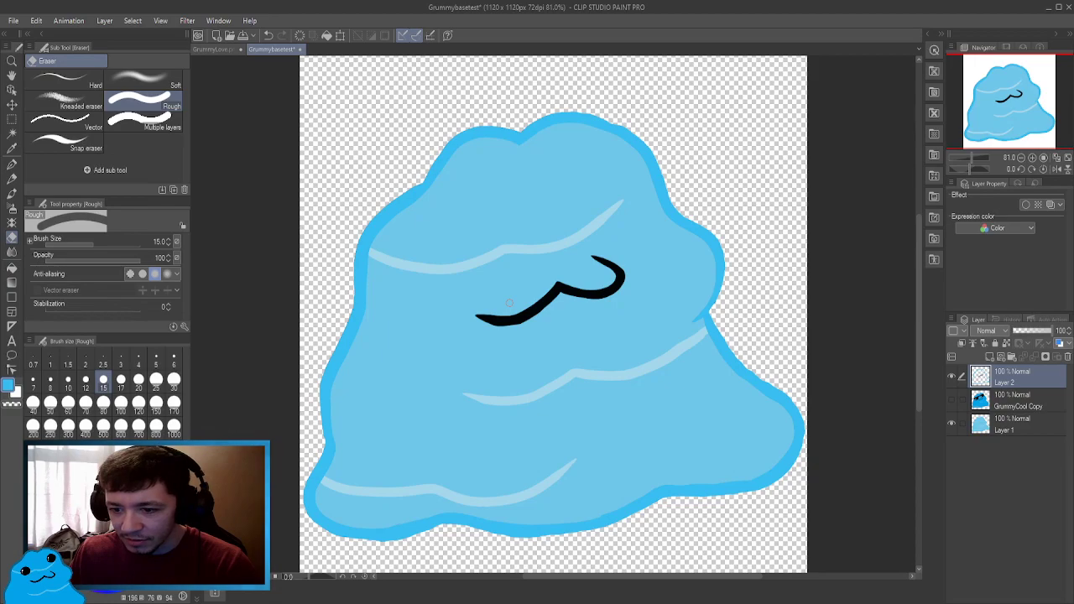
pyautogui.scroll(1, 508, 303)
pyautogui.scroll(-1, 509, 303)
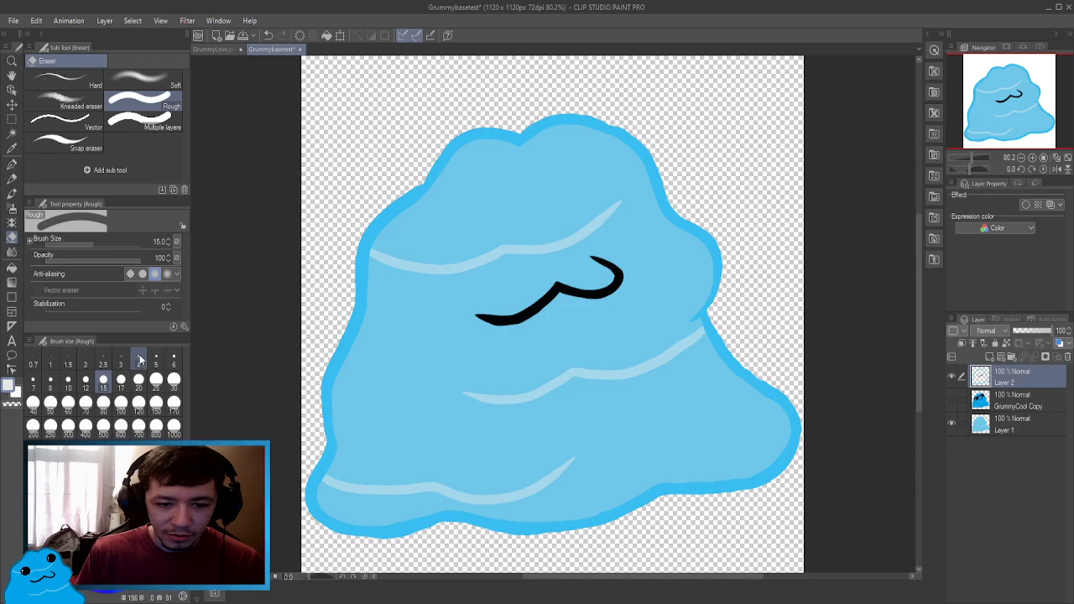
# Draw two round black eye outlines above the mouth with the G-pen at brush size 50.
pyautogui.click(68, 404)
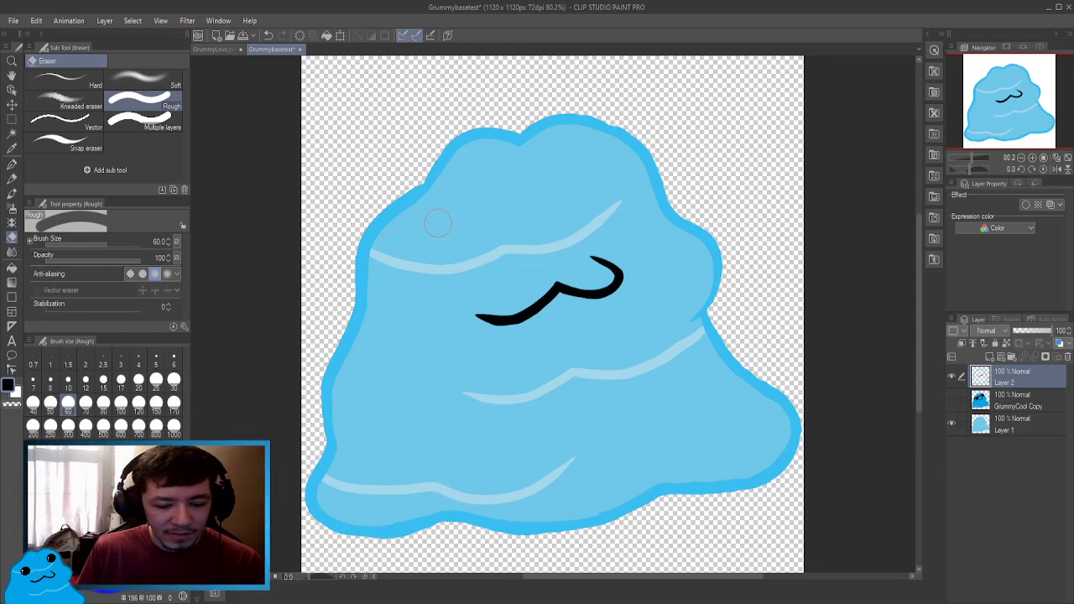
pyautogui.press('p')
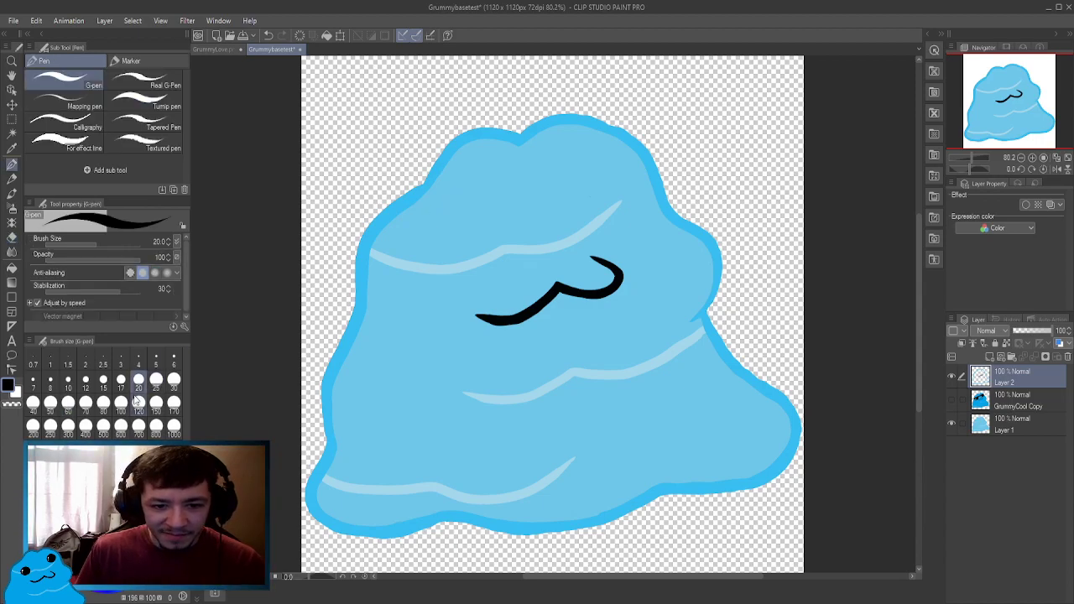
pyautogui.click(50, 404)
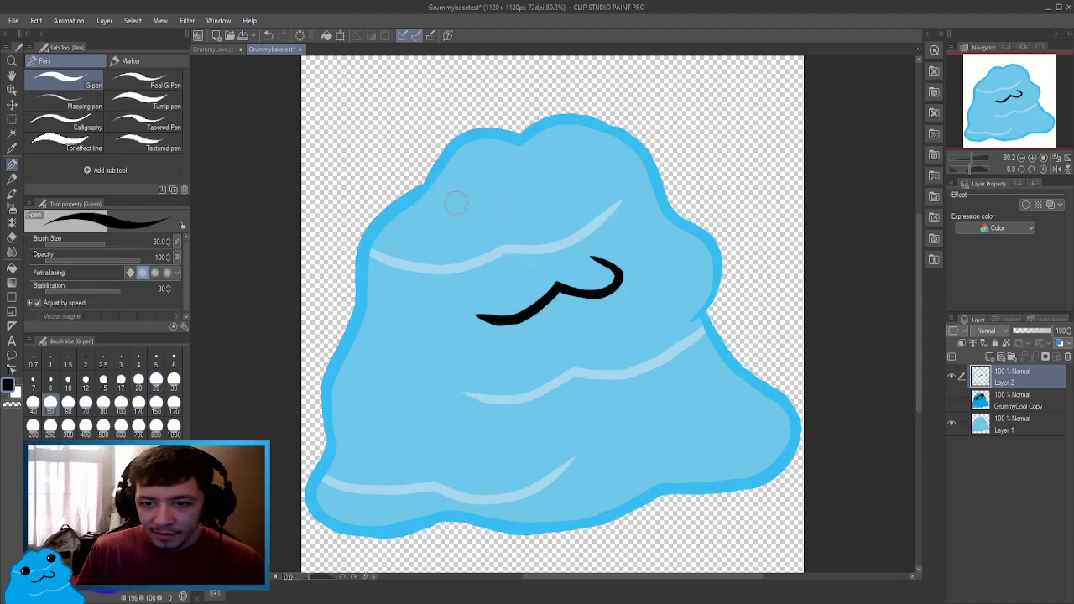
pyautogui.moveTo(461, 193)
pyautogui.mouseDown()
pyautogui.moveTo(436, 225)
pyautogui.moveTo(463, 232)
pyautogui.moveTo(476, 207)
pyautogui.moveTo(447, 192)
pyautogui.mouseUp()
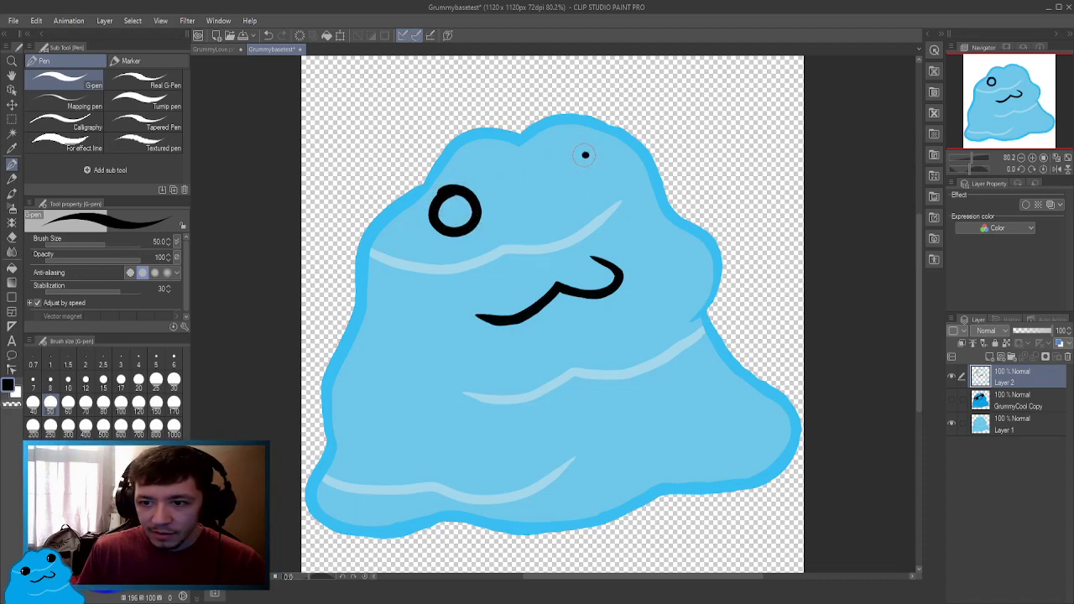
pyautogui.moveTo(585, 154)
pyautogui.mouseDown()
pyautogui.moveTo(565, 173)
pyautogui.moveTo(578, 191)
pyautogui.moveTo(608, 184)
pyautogui.moveTo(607, 159)
pyautogui.moveTo(578, 159)
pyautogui.mouseUp()
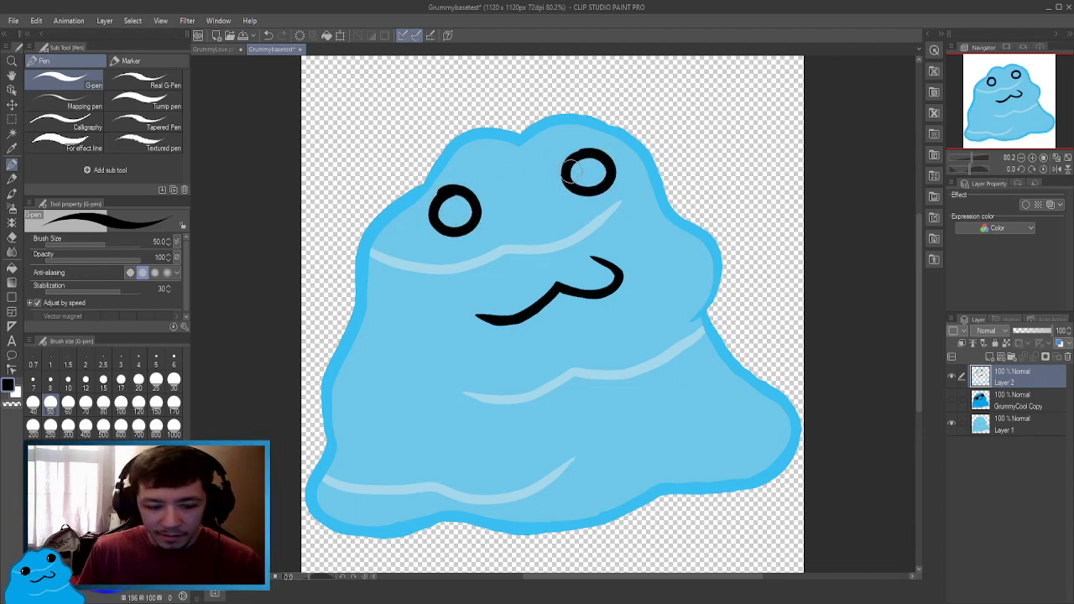
# Fill the inside of both eyes with white.
pyautogui.press('g')
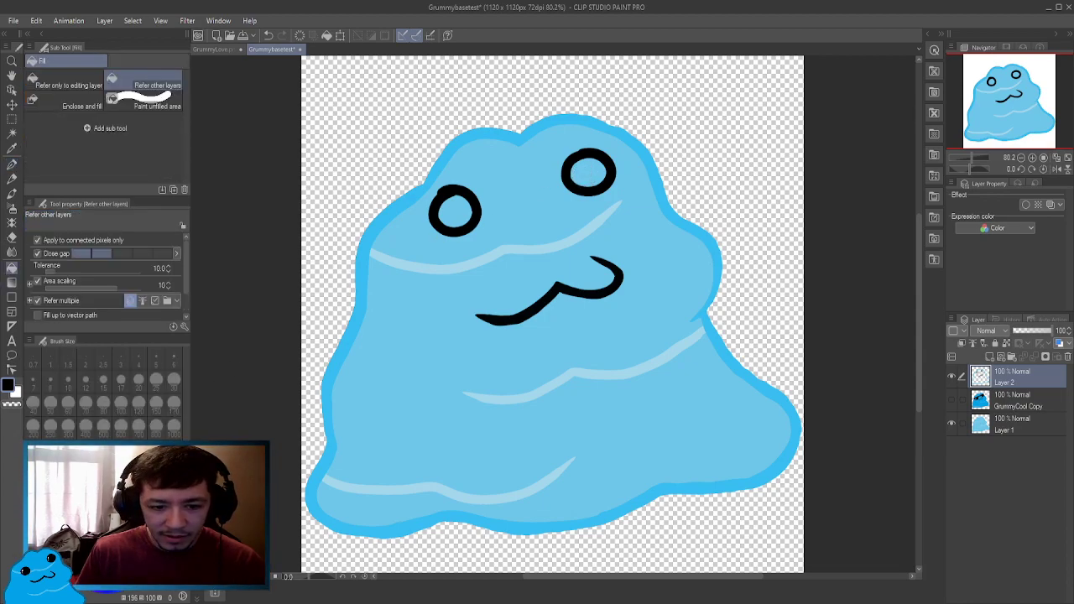
pyautogui.click(461, 209)
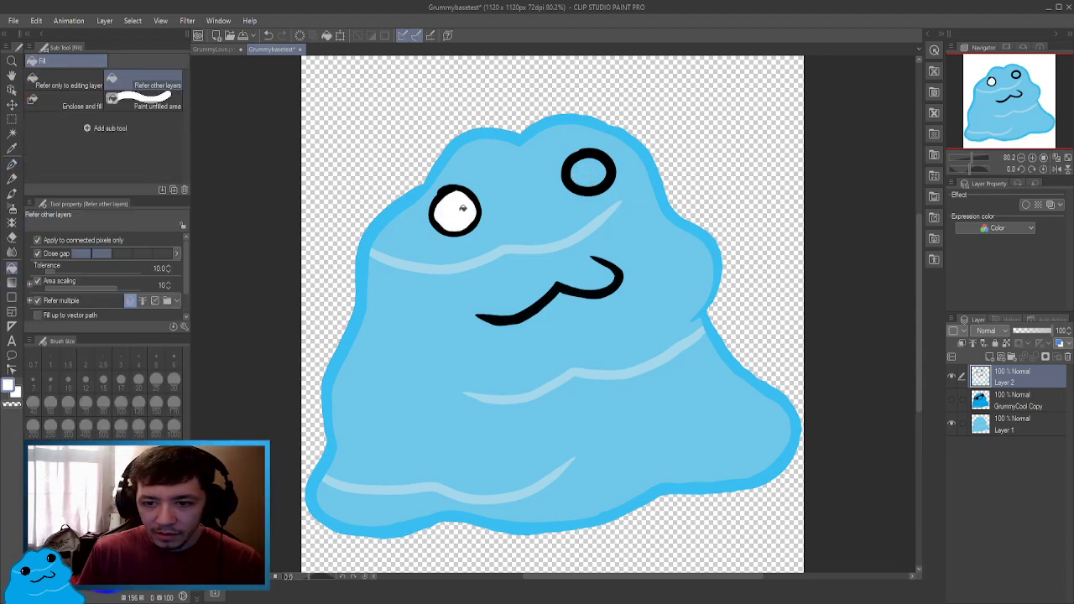
pyautogui.click(600, 175)
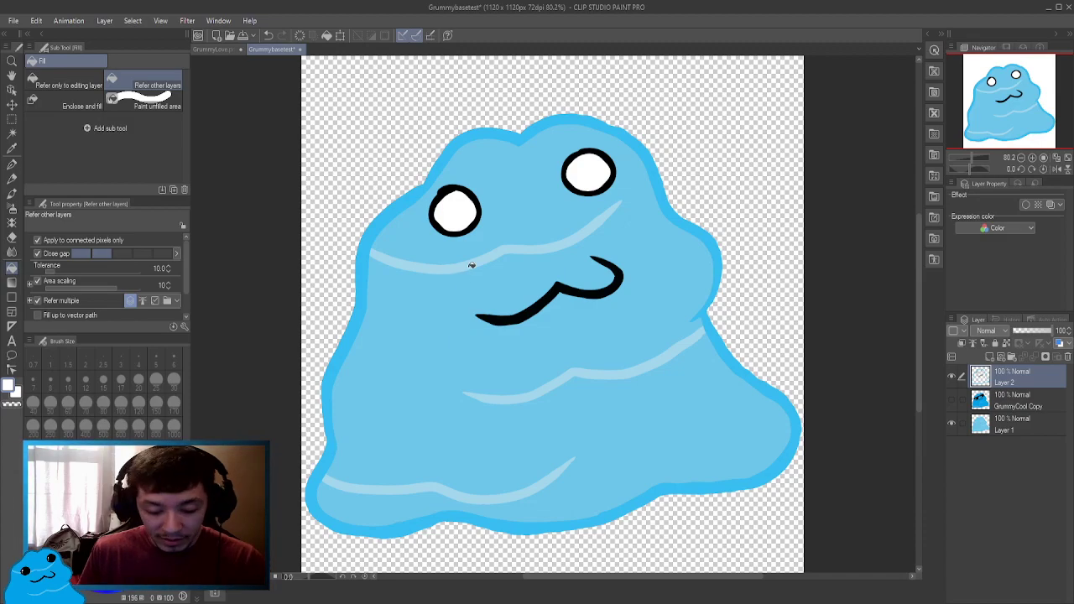
# Smooth the inner edge of the left eye's ring with the white G-pen at brush size 17.
pyautogui.scroll(5, 490, 175)
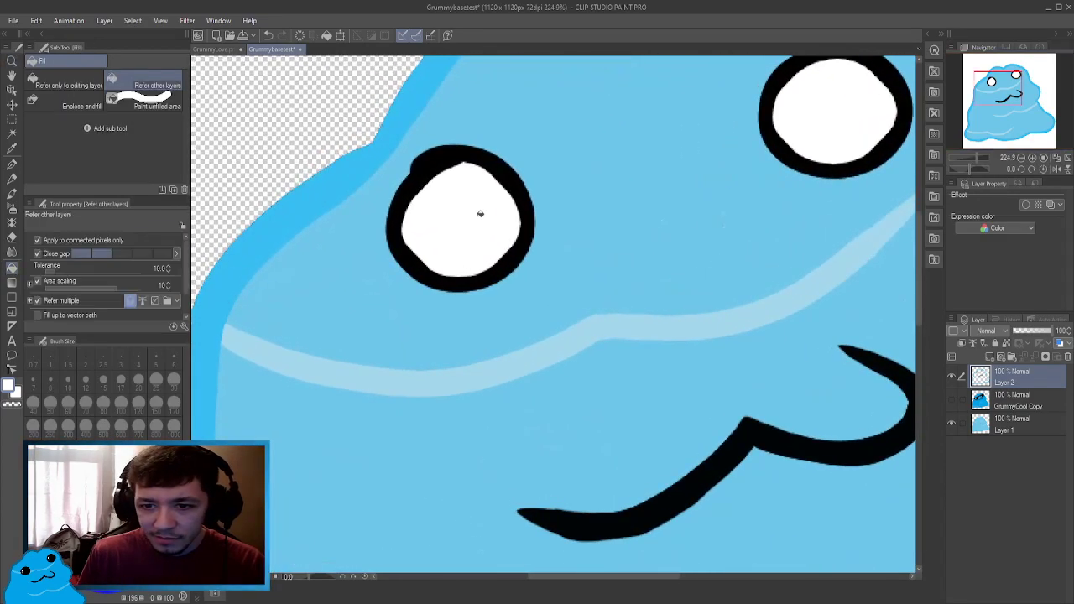
pyautogui.press('p')
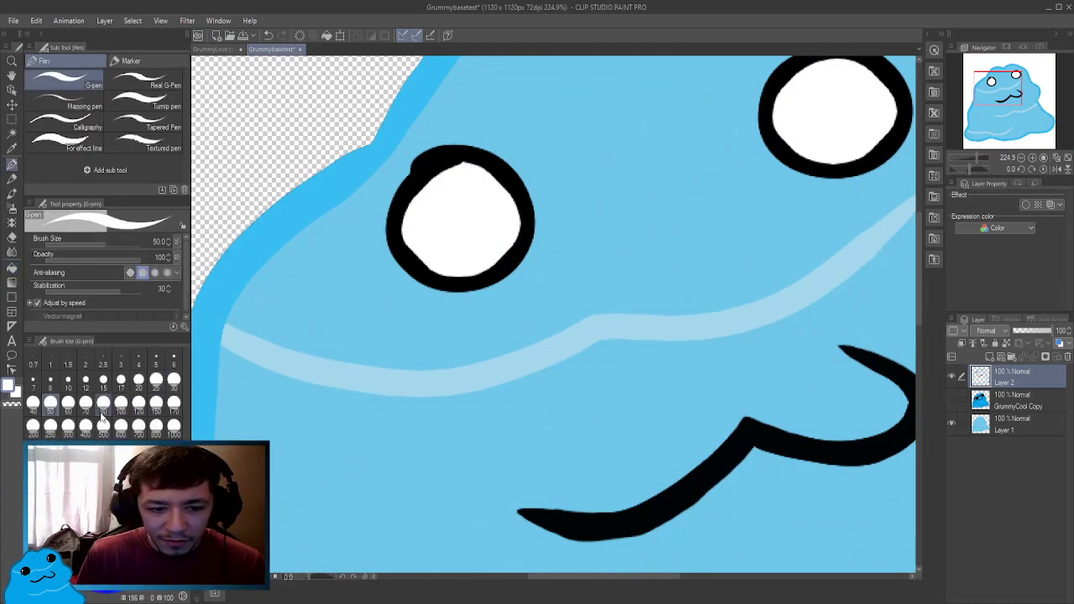
pyautogui.click(121, 380)
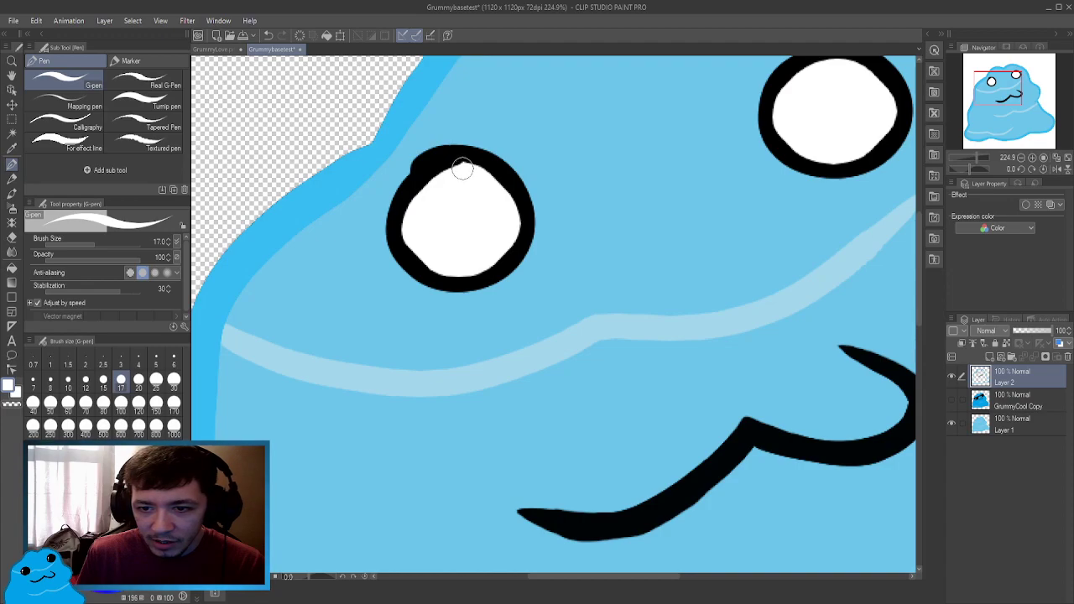
pyautogui.moveTo(462, 169)
pyautogui.mouseDown()
pyautogui.moveTo(412, 185)
pyautogui.moveTo(397, 223)
pyautogui.moveTo(416, 259)
pyautogui.moveTo(458, 265)
pyautogui.mouseUp()
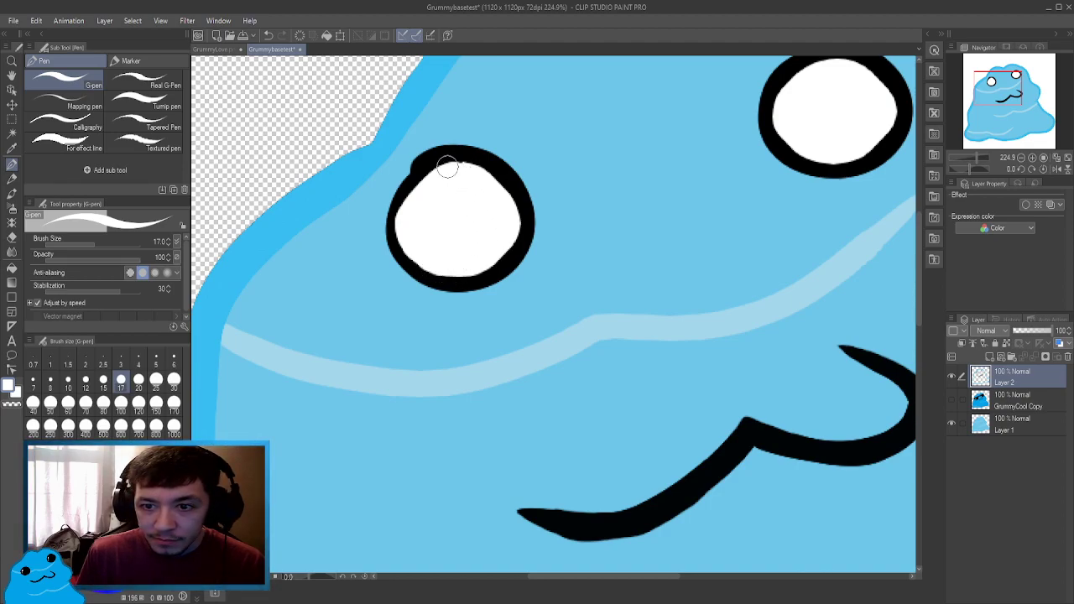
pyautogui.moveTo(447, 168)
pyautogui.mouseDown()
pyautogui.moveTo(428, 172)
pyautogui.moveTo(403, 212)
pyautogui.mouseUp()
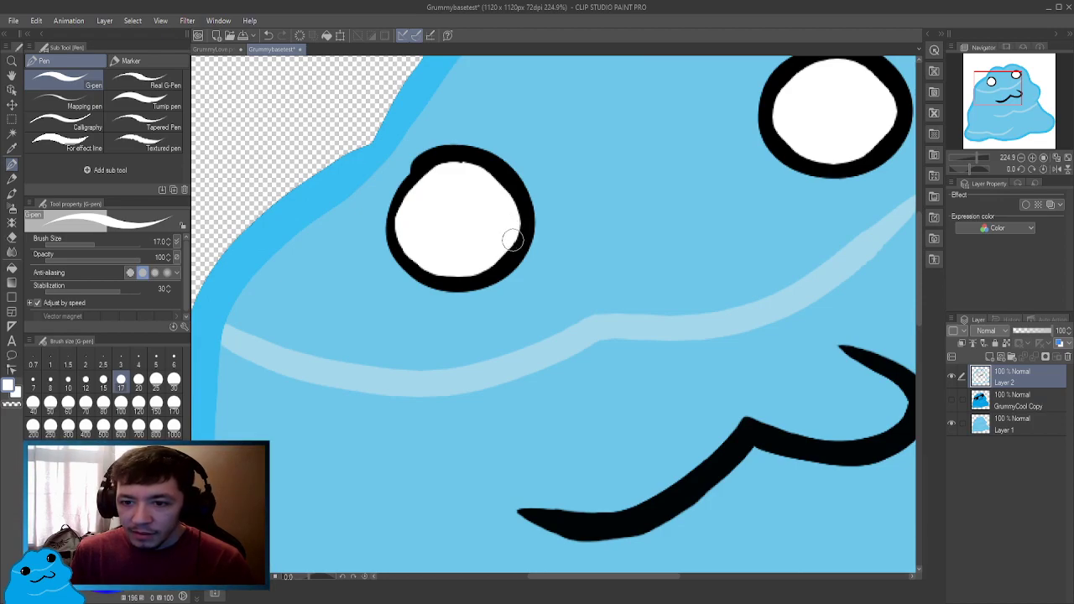
pyautogui.moveTo(513, 241); pyautogui.dragTo(478, 269)
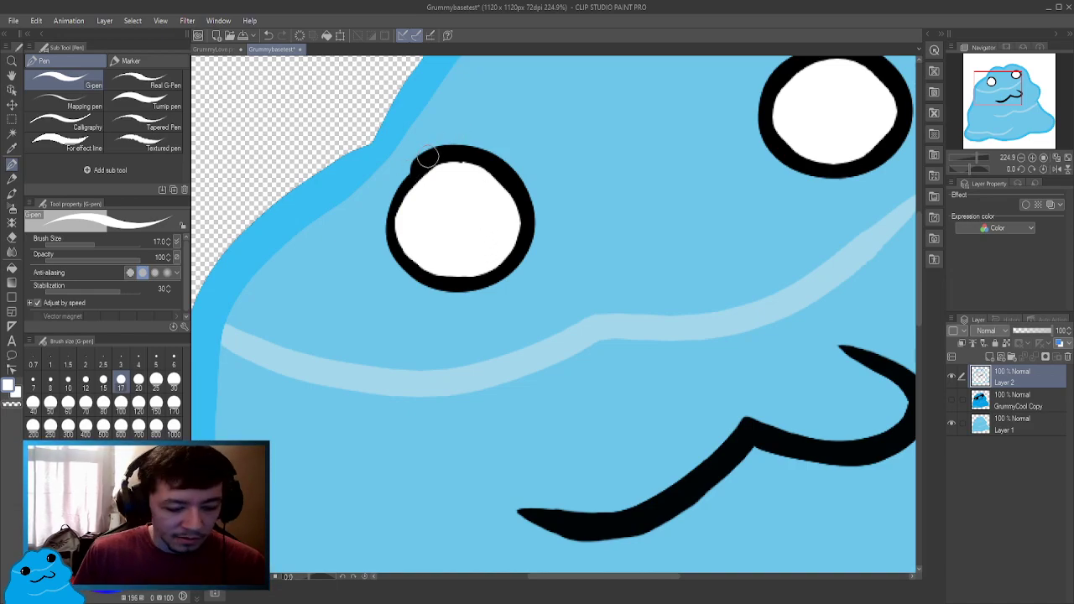
# Even out the left eye ring's outer edge using a size 12 Rough eraser and the black G-pen at size 17.
pyautogui.press('e')
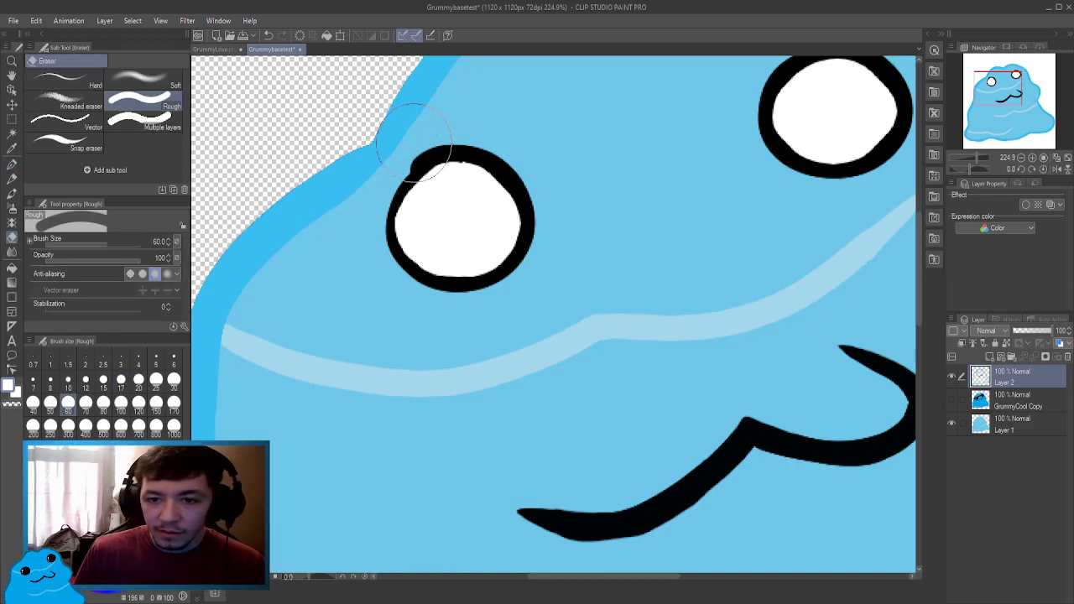
pyautogui.click(86, 379)
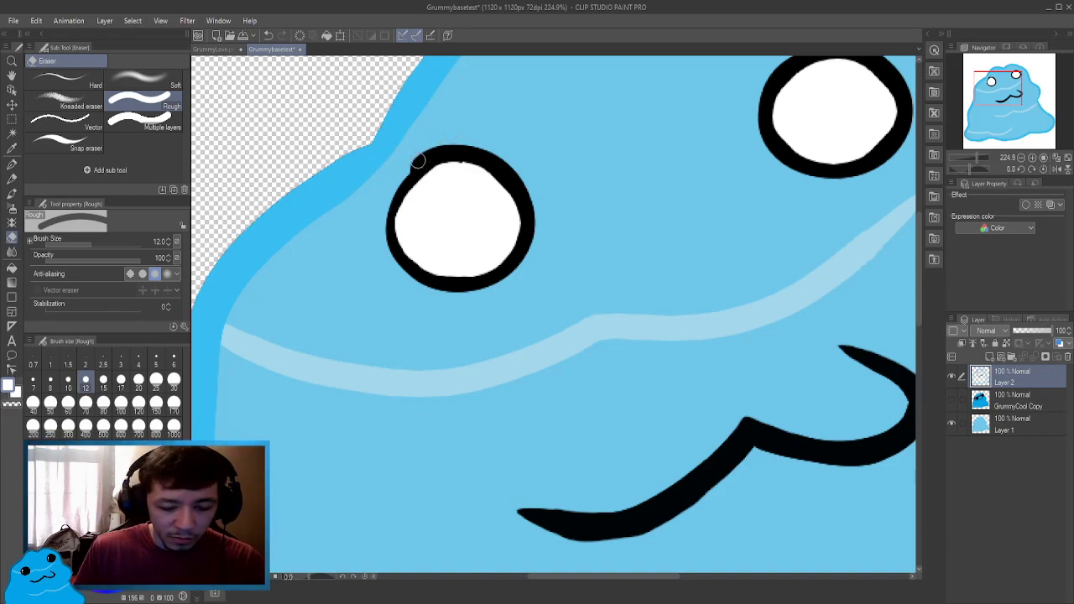
pyautogui.press('p')
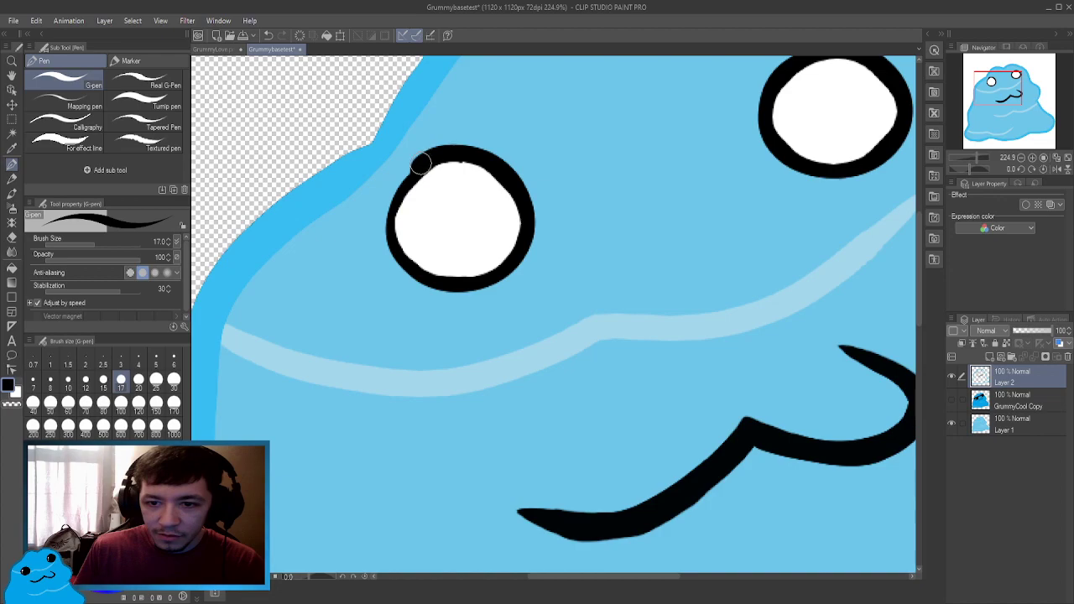
pyautogui.moveTo(394, 193); pyautogui.dragTo(387, 233)
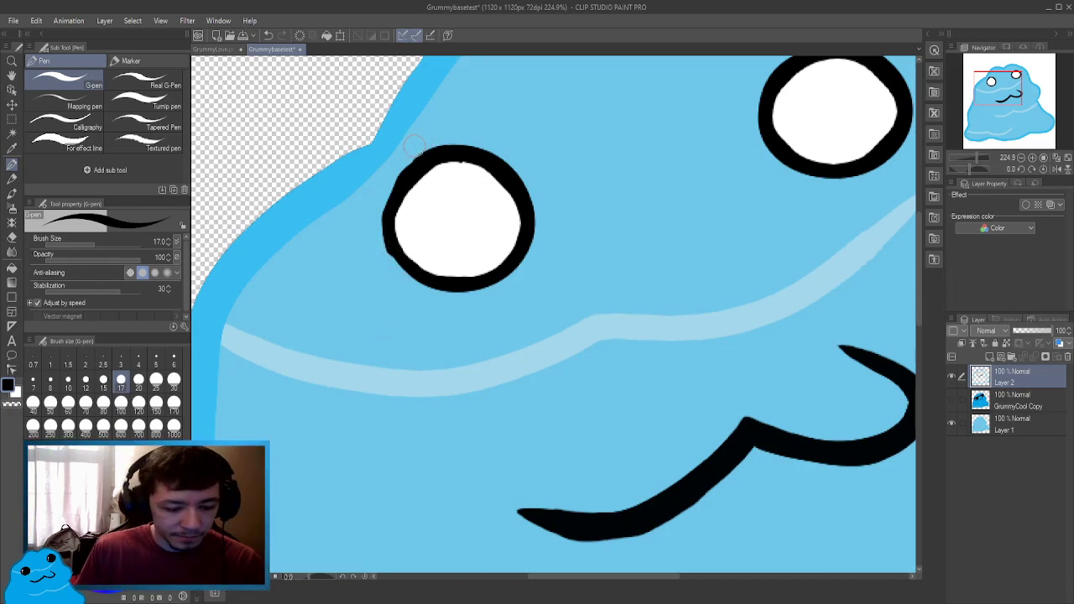
pyautogui.press('e')
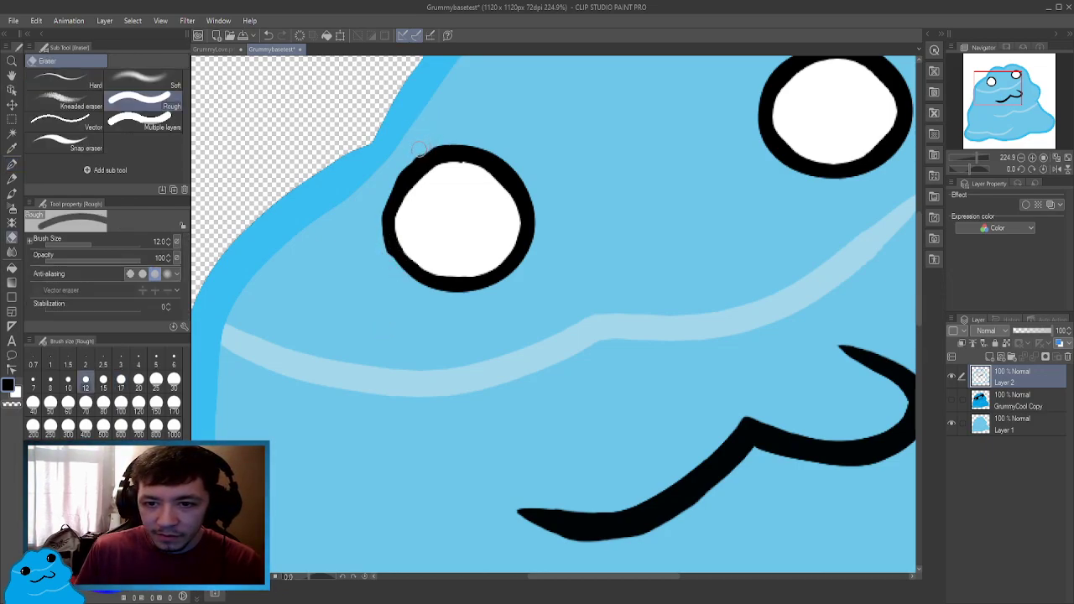
pyautogui.hotkey('ctrl', 'z')
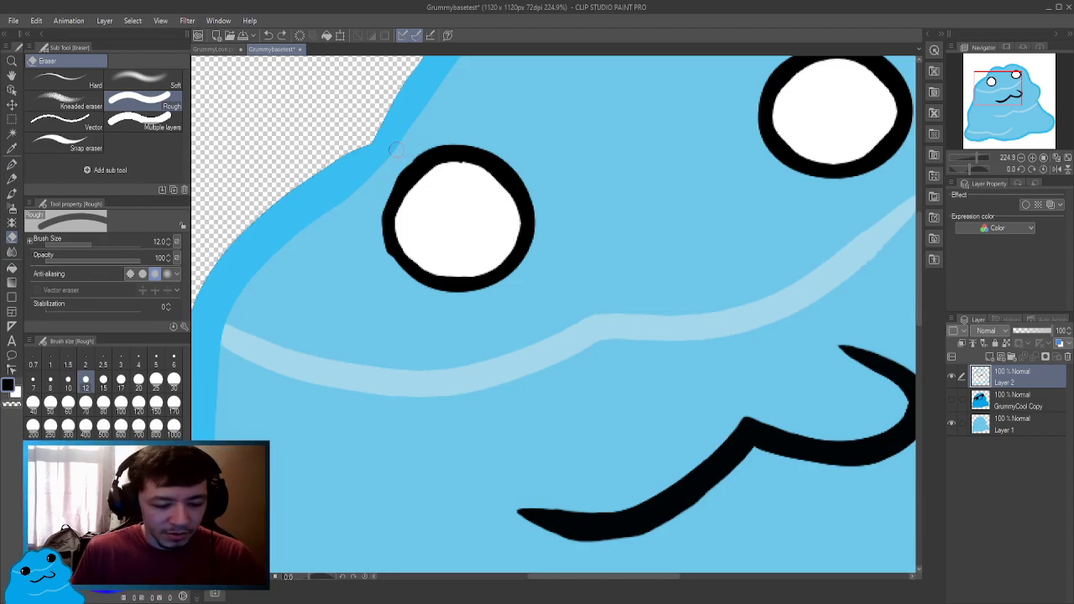
pyautogui.moveTo(391, 149); pyautogui.dragTo(485, 138)
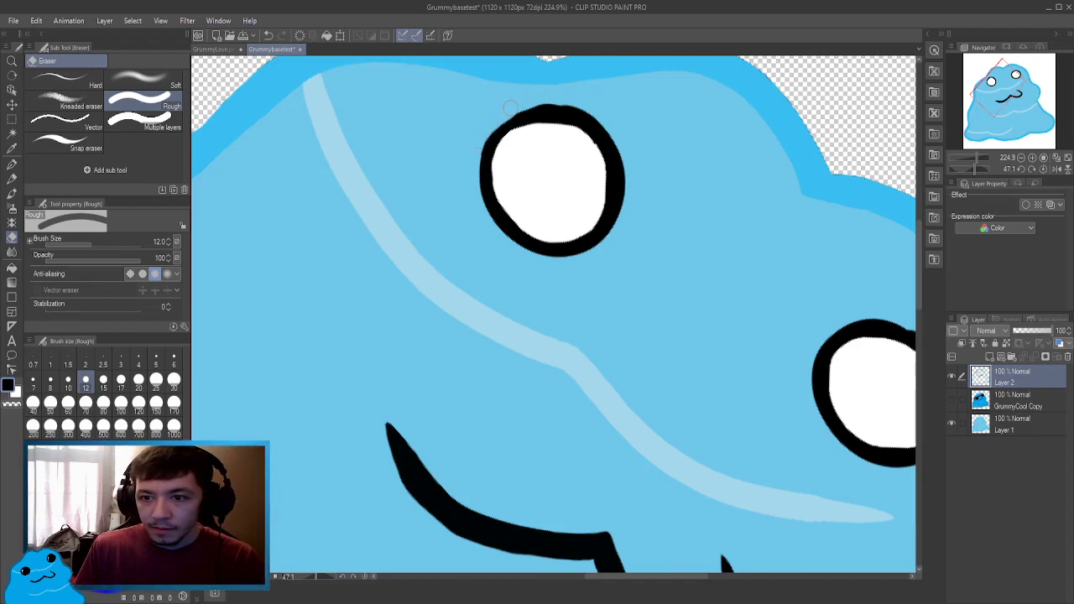
# Smooth the lower and right inner edges of the right eye's ring with the white G-pen at brush size 17.
pyautogui.moveTo(489, 146)
pyautogui.mouseDown()
pyautogui.moveTo(561, 136)
pyautogui.moveTo(506, 146)
pyautogui.moveTo(427, 240)
pyautogui.moveTo(433, 230)
pyautogui.mouseUp()
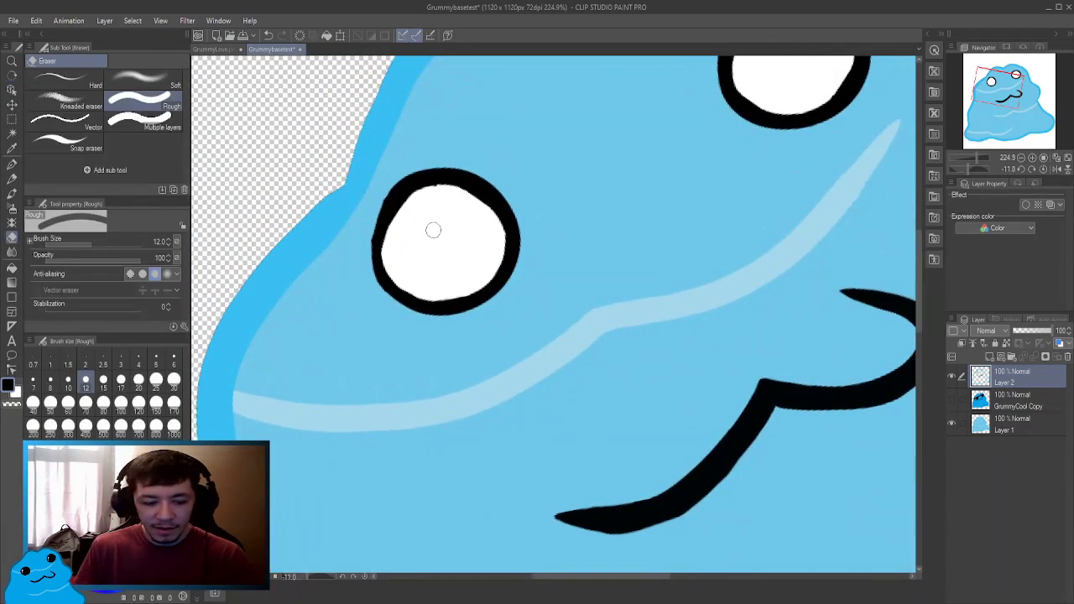
pyautogui.moveTo(586, 122)
pyautogui.mouseDown()
pyautogui.moveTo(552, 162)
pyautogui.moveTo(463, 180)
pyautogui.moveTo(533, 143)
pyautogui.mouseUp()
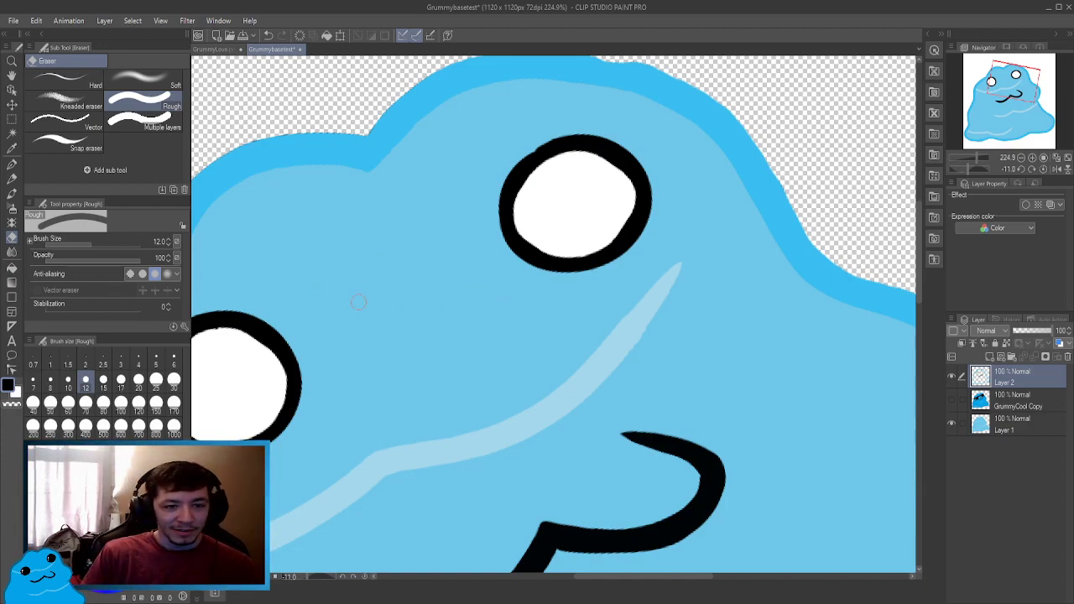
pyautogui.keyDown('alt'); pyautogui.click(562, 208); pyautogui.keyUp('alt')
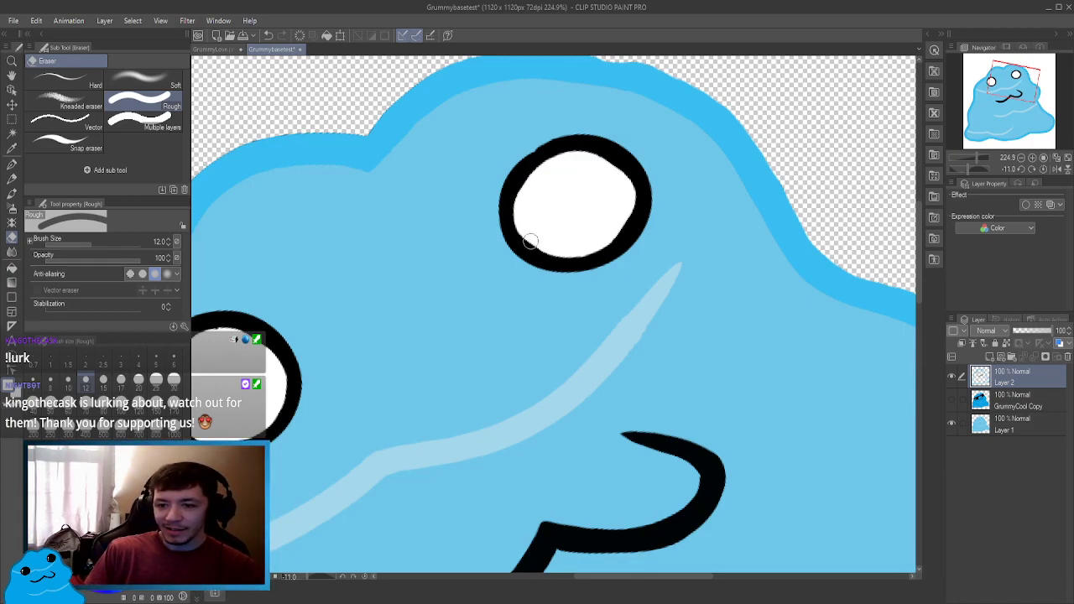
pyautogui.moveTo(522, 240); pyautogui.dragTo(523, 214)
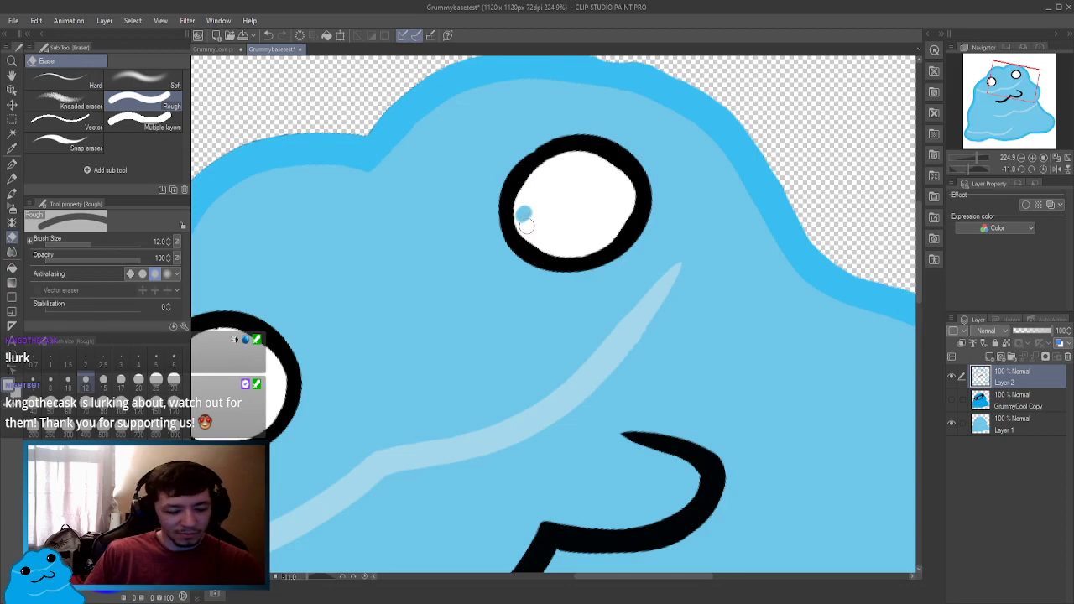
pyautogui.hotkey('ctrl', 'z')
pyautogui.press('p')
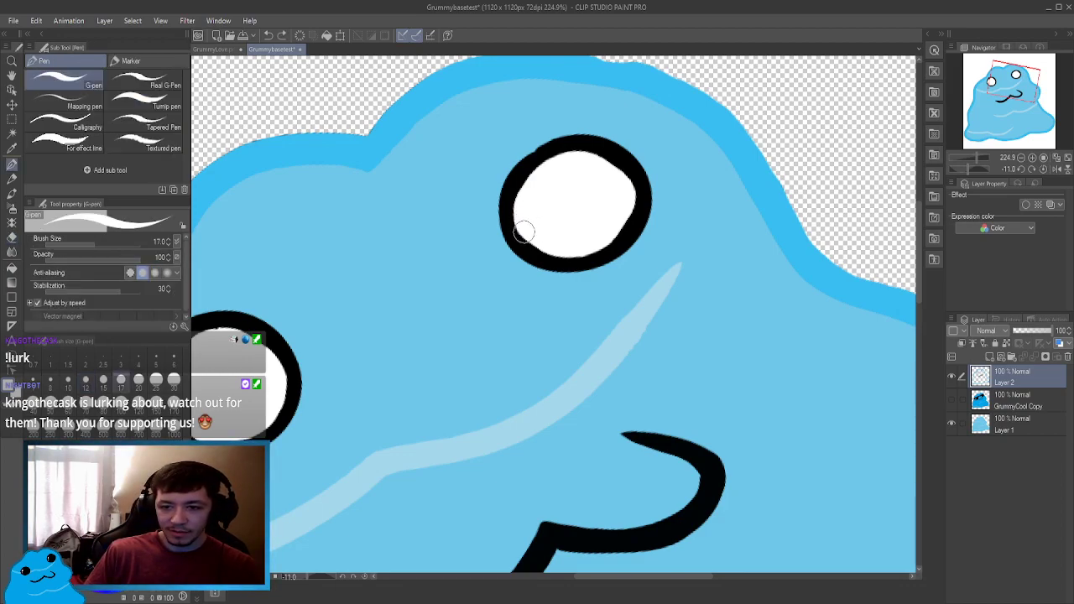
pyautogui.moveTo(539, 247); pyautogui.dragTo(585, 250)
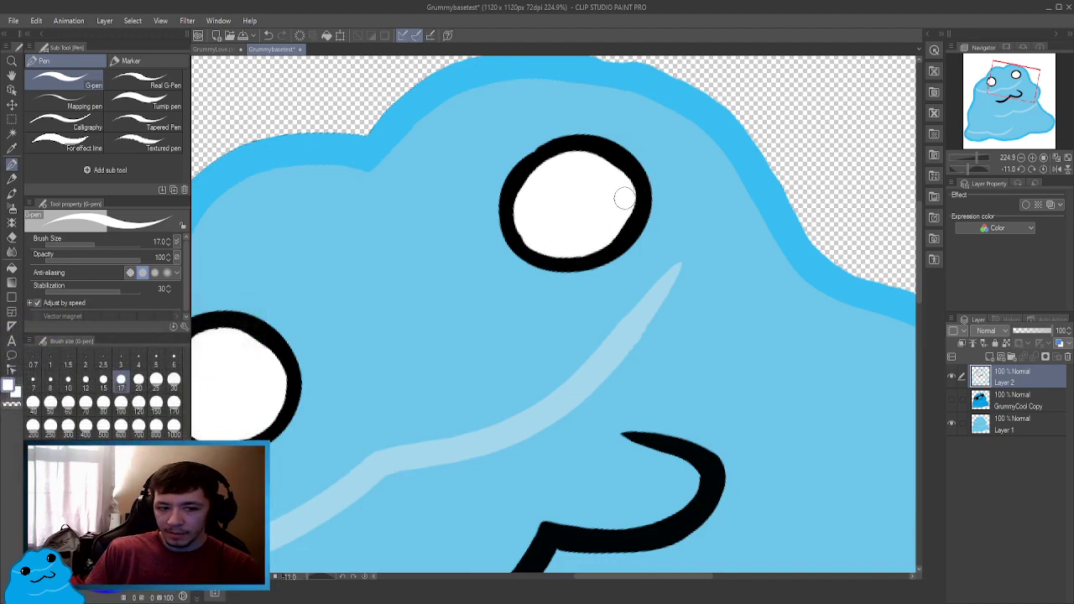
pyautogui.moveTo(619, 192)
pyautogui.mouseDown()
pyautogui.moveTo(628, 204)
pyautogui.moveTo(619, 230)
pyautogui.mouseUp()
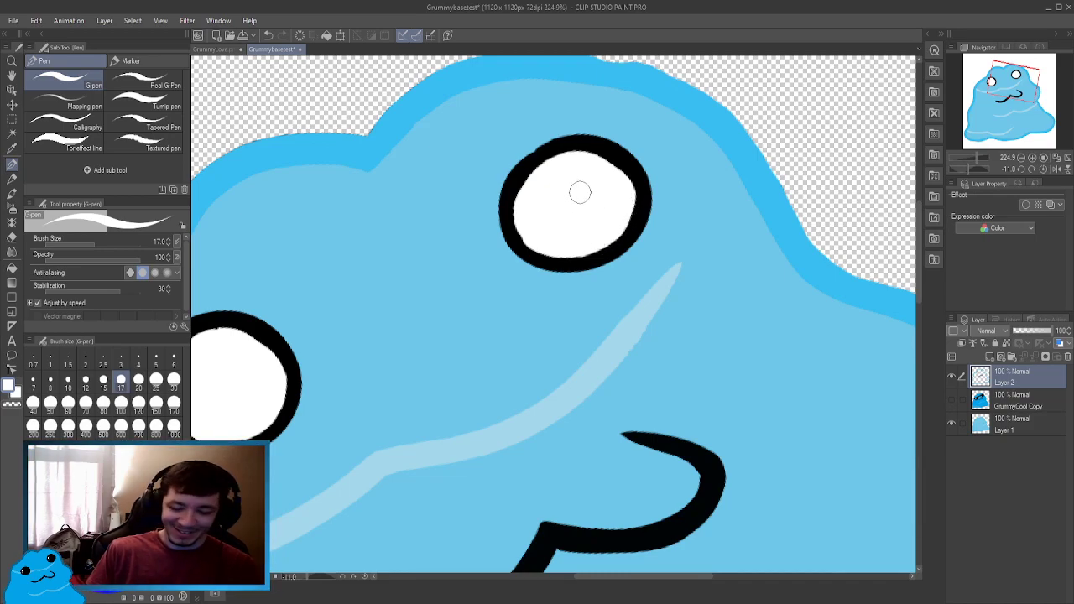
# Thin the upper part of the right eye's ring along its inner edge with the white G-pen at size 17.
pyautogui.press('r')
pyautogui.moveTo(582, 175); pyautogui.dragTo(461, 277)
pyautogui.press('p')
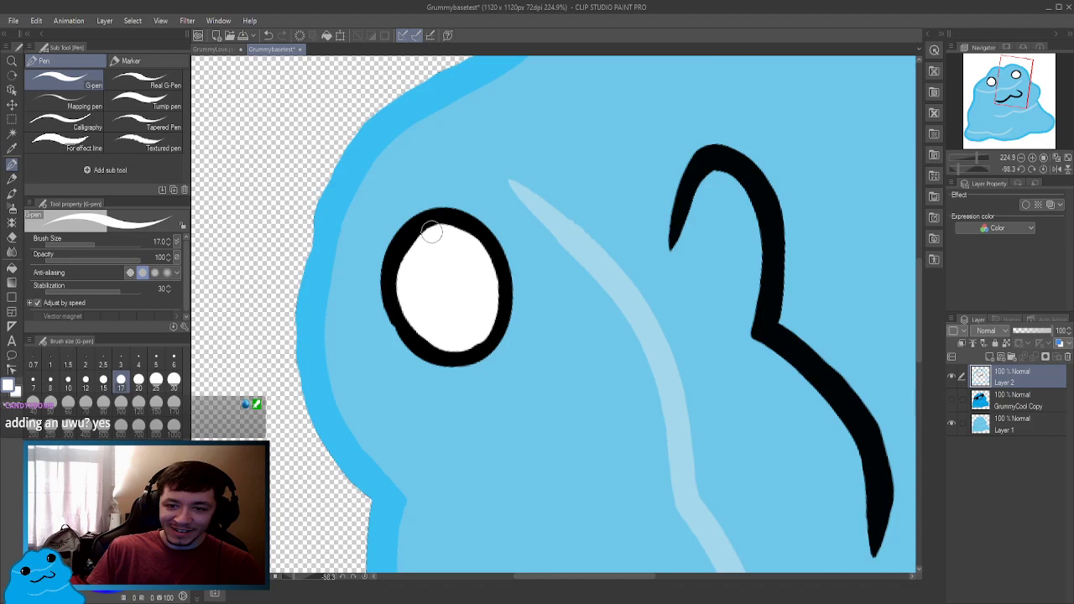
pyautogui.moveTo(422, 236)
pyautogui.mouseDown()
pyautogui.moveTo(403, 256)
pyautogui.moveTo(396, 295)
pyautogui.moveTo(418, 328)
pyautogui.moveTo(434, 319)
pyautogui.mouseUp()
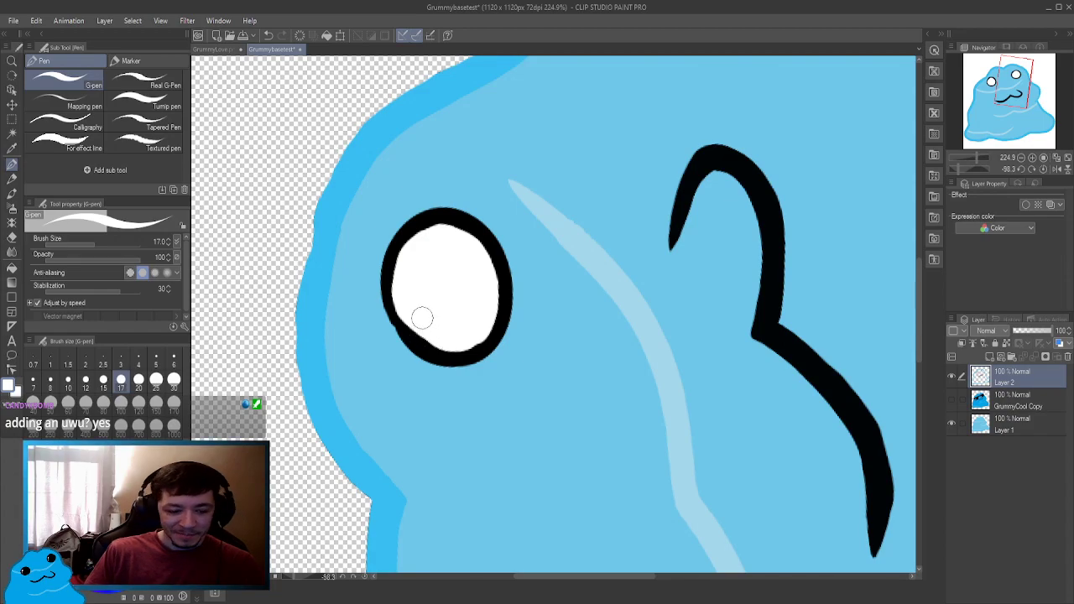
pyautogui.press('r')
pyautogui.moveTo(419, 277); pyautogui.dragTo(548, 206)
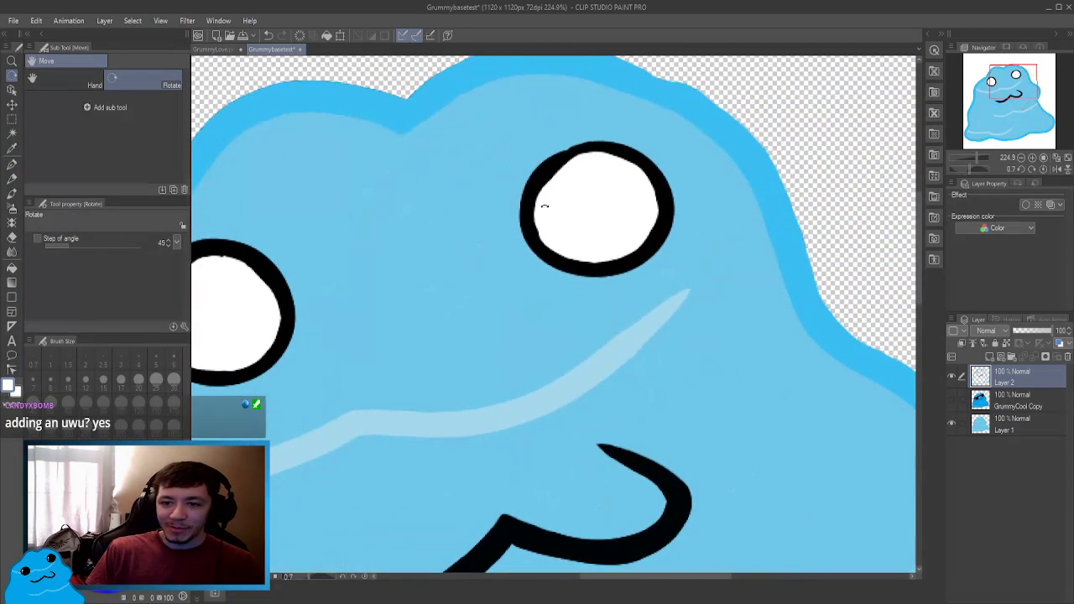
pyautogui.press('p')
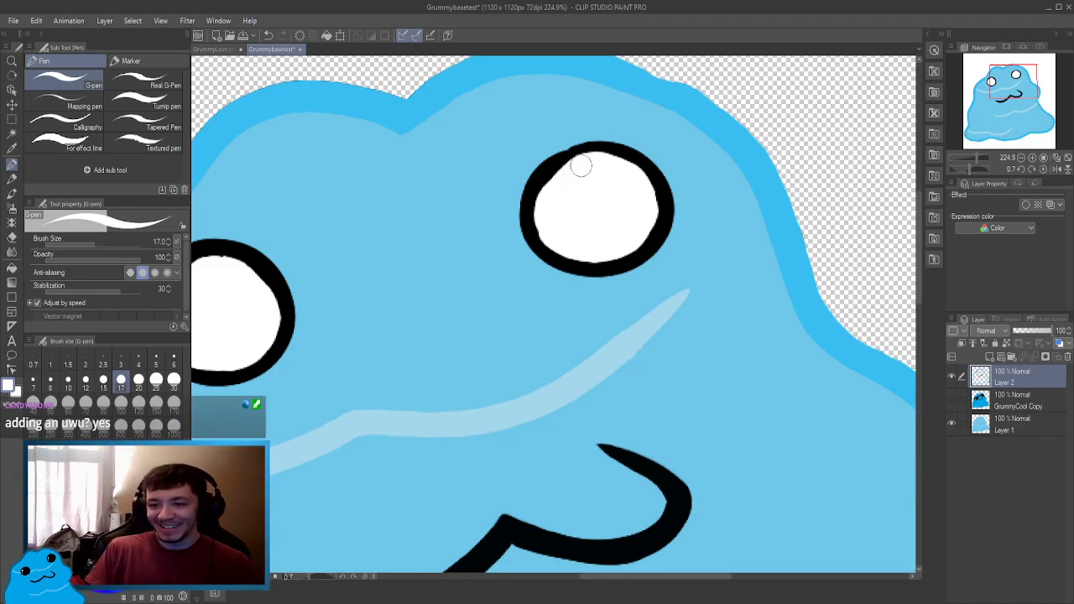
pyautogui.keyDown('ctrl'); pyautogui.keyDown('alt'); pyautogui.click(568, 240); pyautogui.keyUp('alt'); pyautogui.keyUp('ctrl')
pyautogui.scroll(1, 530, 237)
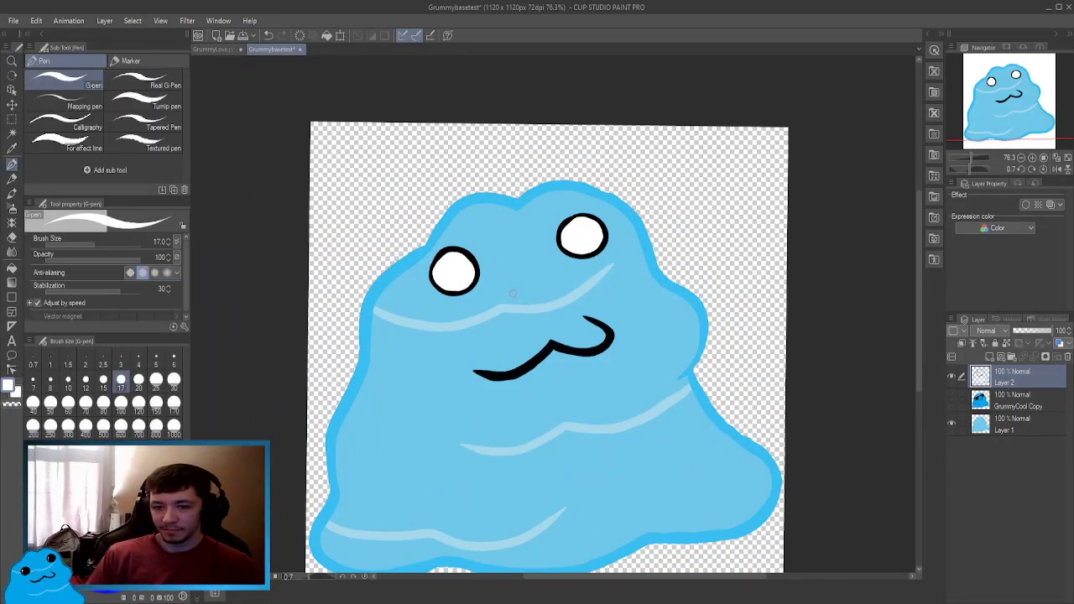
# Try blue reflection strokes inside the left edge of both eyes, using the outline's blue and the G-pen at size 15.
pyautogui.keyDown('alt'); pyautogui.click(405, 266); pyautogui.keyUp('alt')
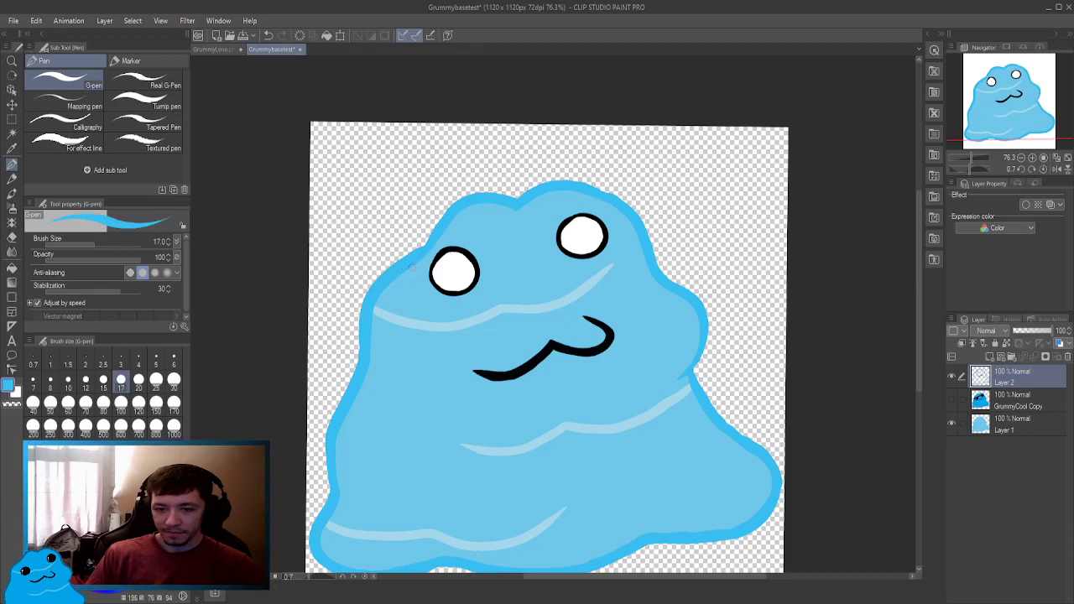
pyautogui.scroll(3, 442, 258)
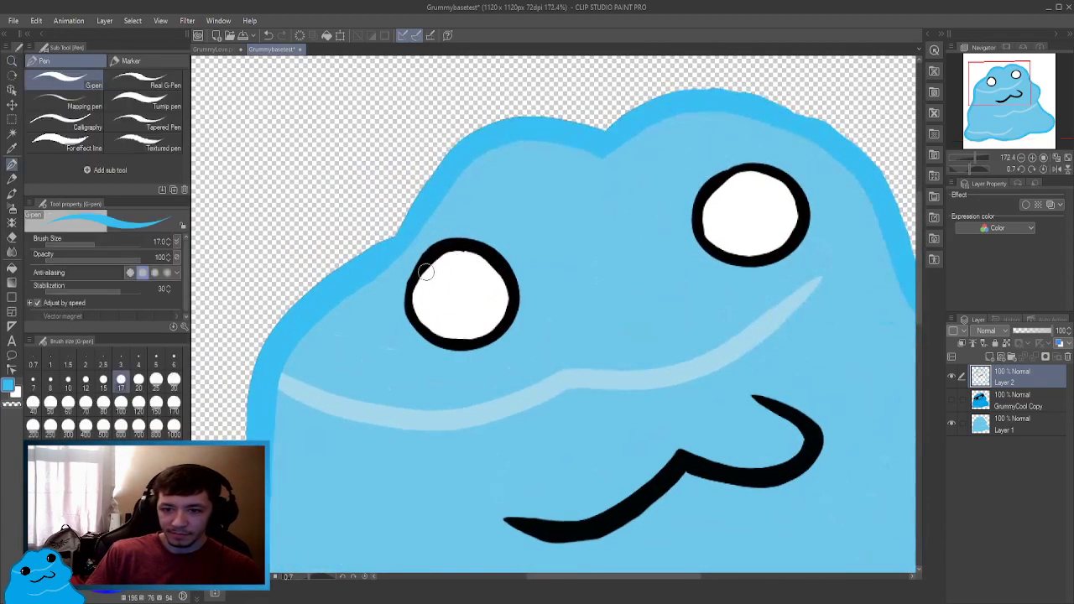
pyautogui.hotkey('ctrl', 'z')
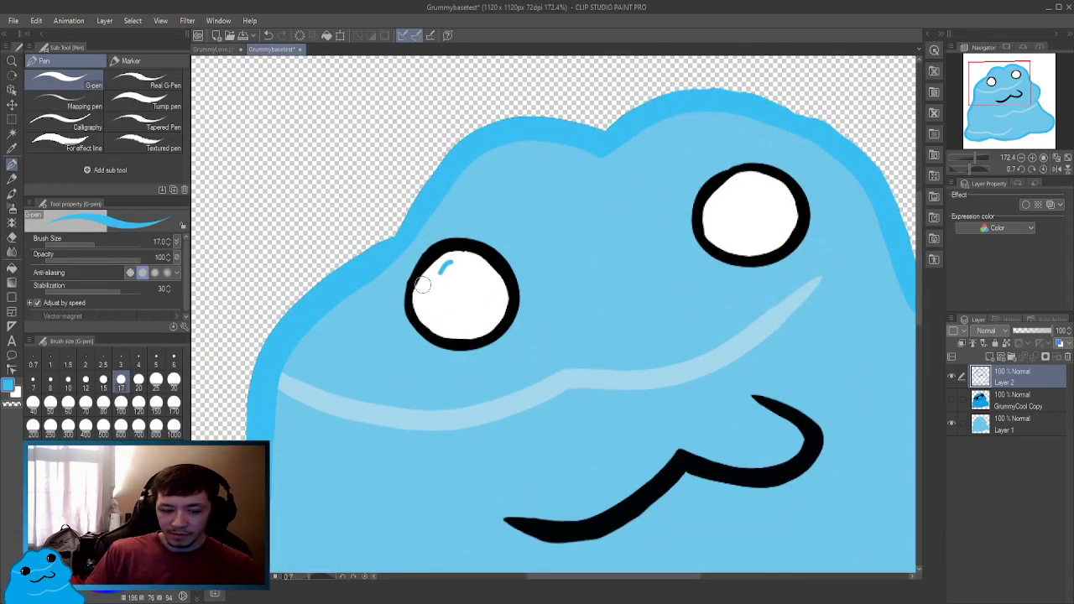
pyautogui.click(103, 380)
pyautogui.moveTo(454, 259)
pyautogui.mouseDown()
pyautogui.moveTo(431, 277)
pyautogui.moveTo(421, 310)
pyautogui.mouseUp()
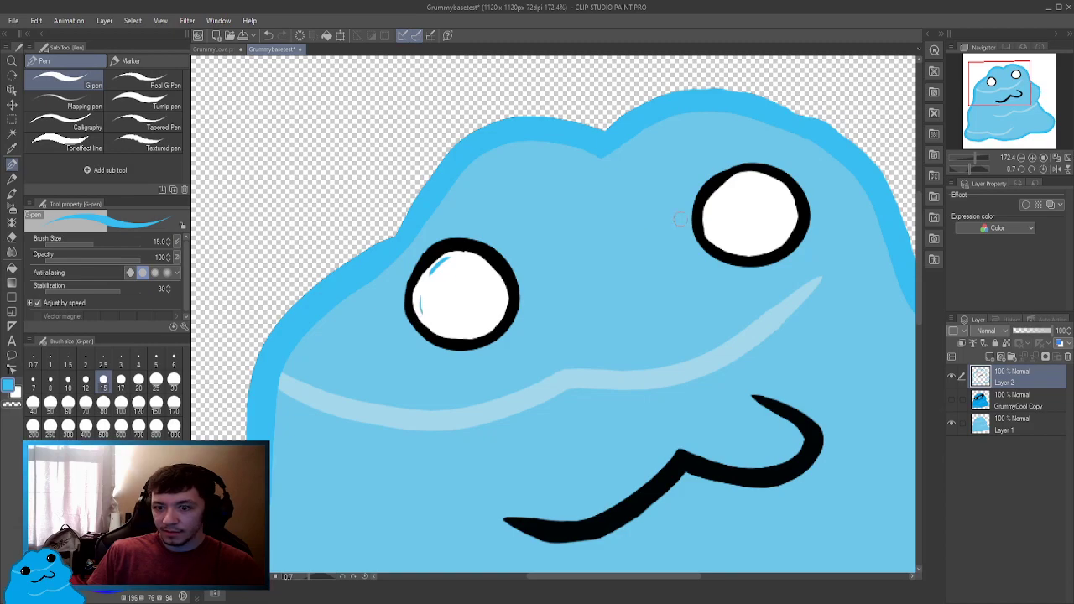
pyautogui.moveTo(740, 183)
pyautogui.mouseDown()
pyautogui.moveTo(716, 203)
pyautogui.moveTo(712, 239)
pyautogui.mouseUp()
pyautogui.scroll(-5, 637, 315)
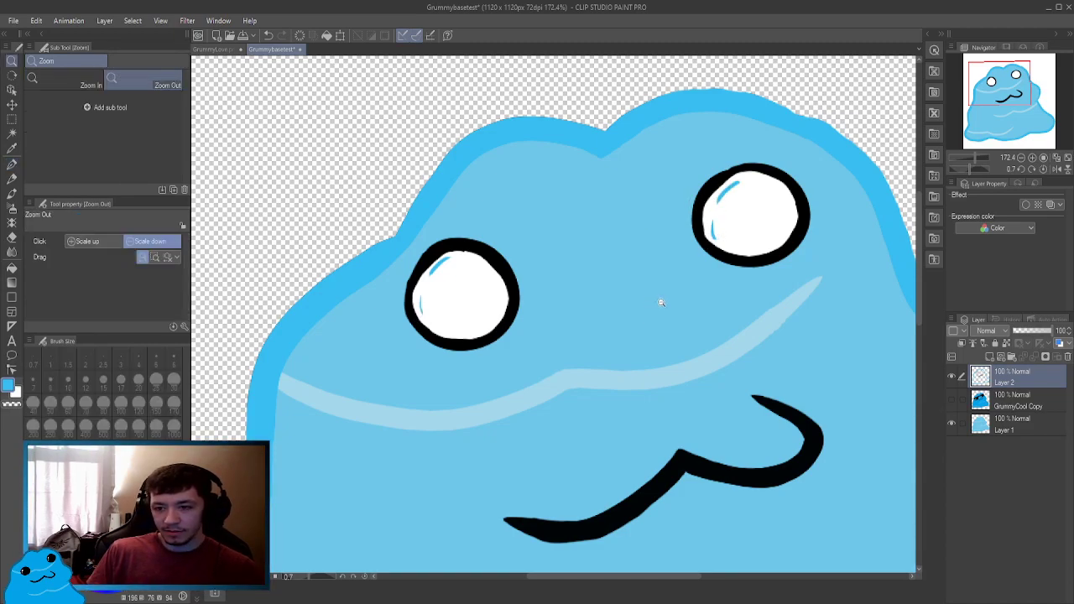
pyautogui.scroll(1, 627, 347)
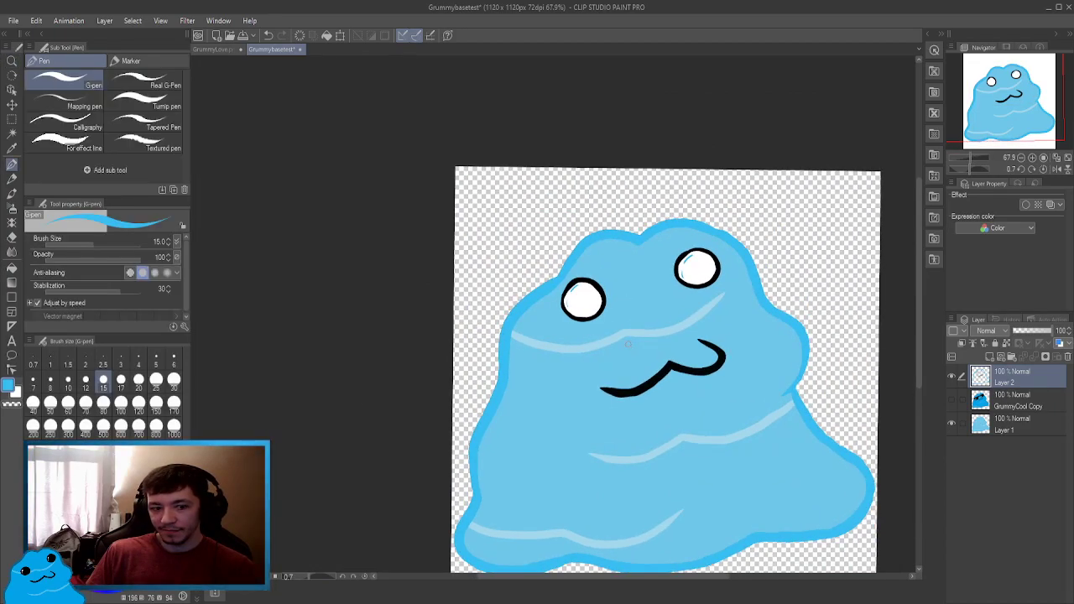
pyautogui.moveTo(651, 325); pyautogui.dragTo(615, 311)
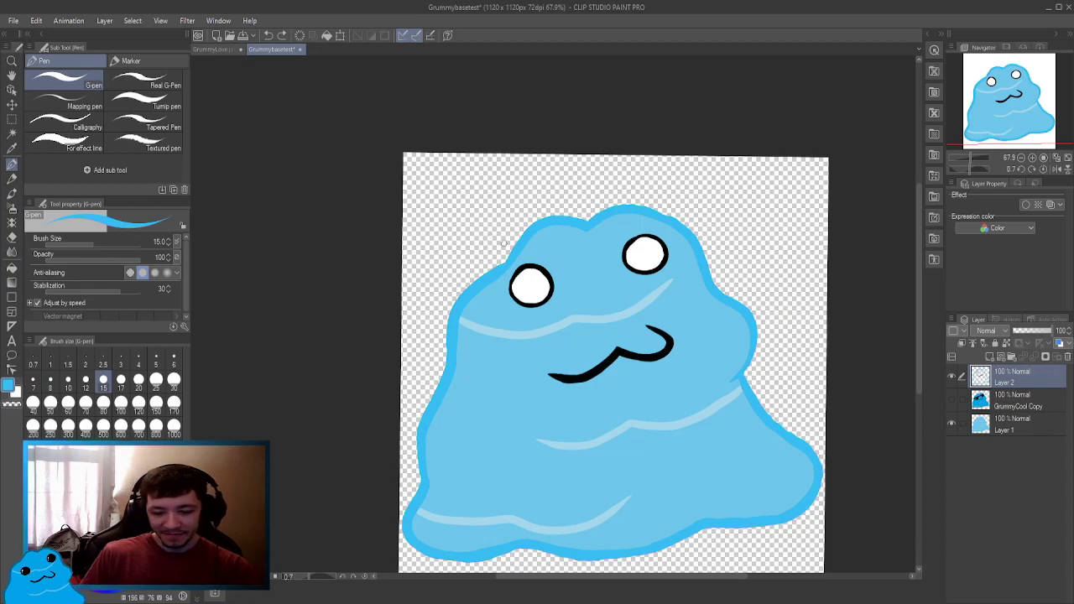
# Draw two thin white highlights on the left side of the left eye's black ring with the G-pen at size 12.
pyautogui.scroll(6, 501, 233)
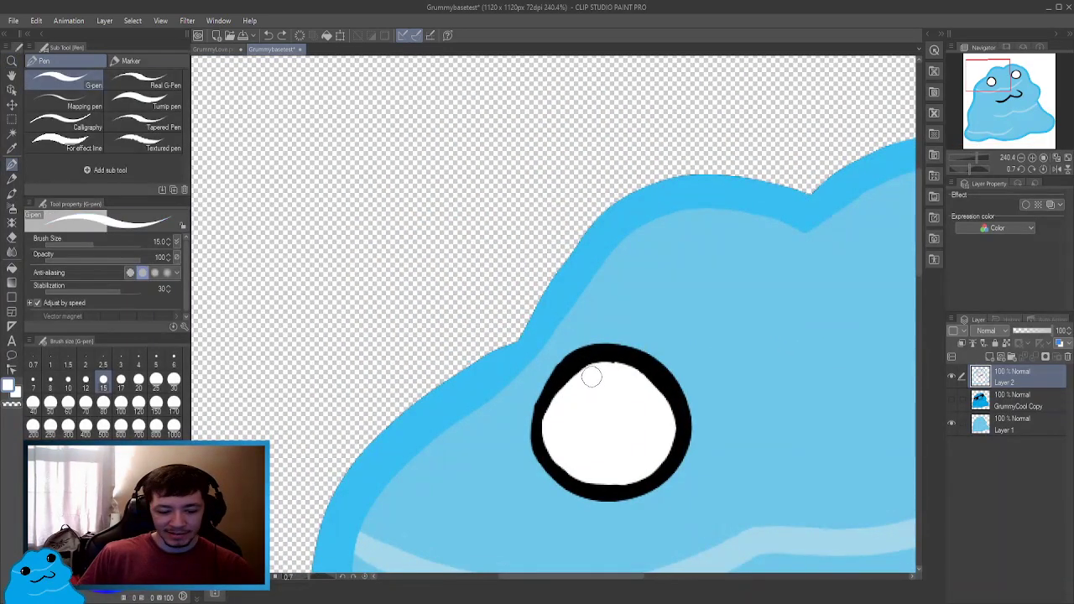
pyautogui.press('space')
pyautogui.moveTo(583, 367); pyautogui.dragTo(510, 278)
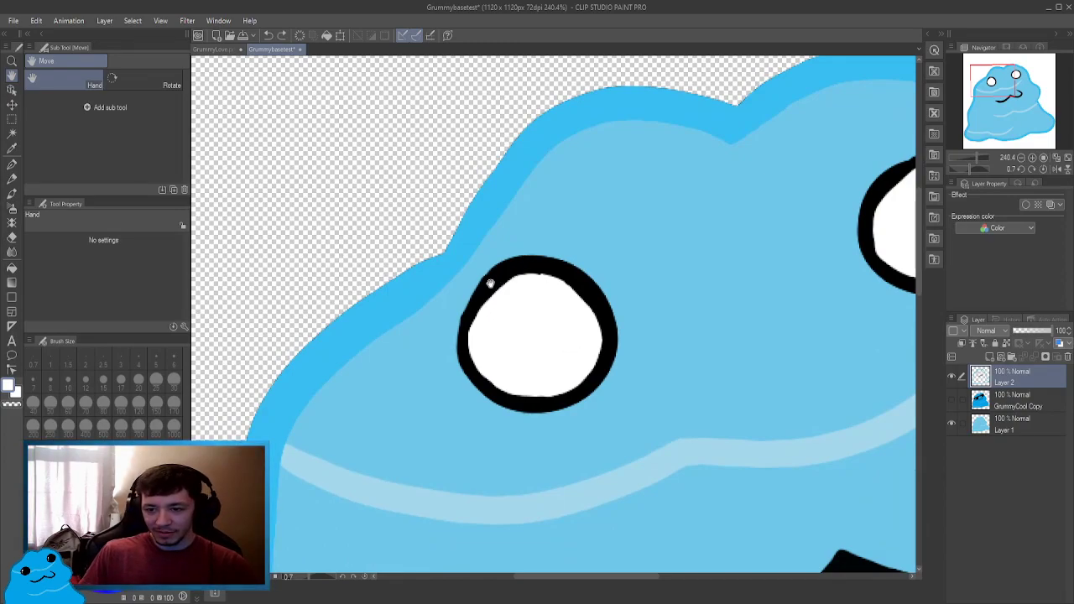
pyautogui.moveTo(512, 265); pyautogui.dragTo(495, 281)
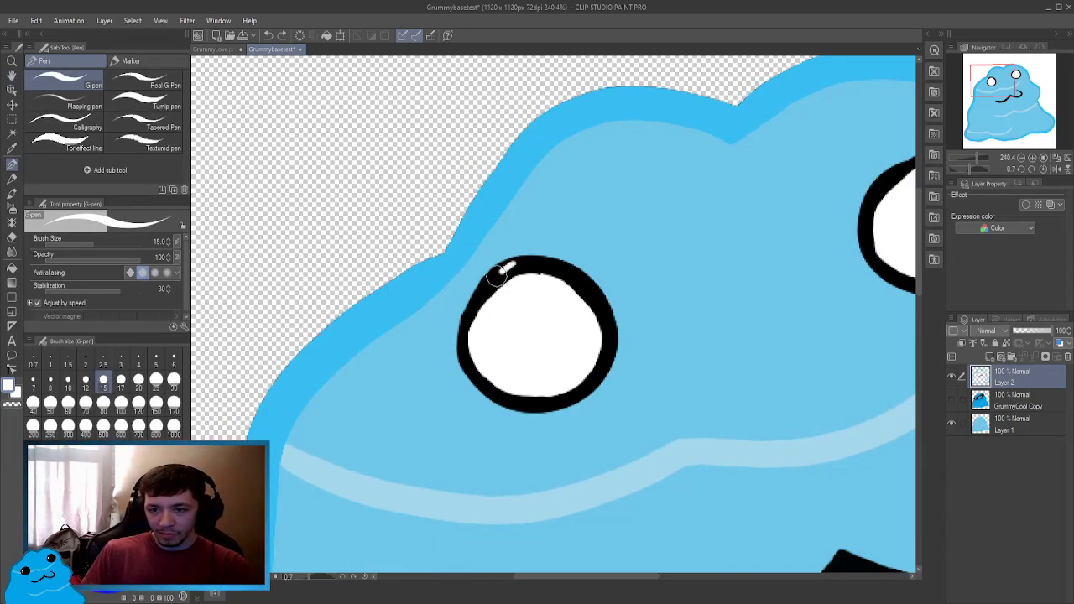
pyautogui.hotkey('ctrl', 'z')
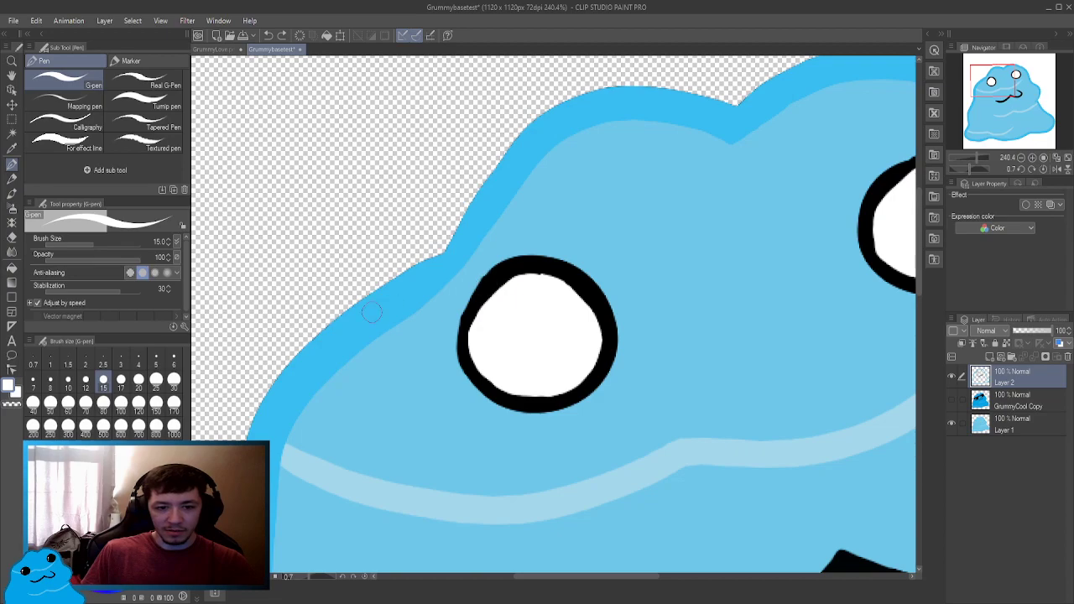
pyautogui.press('[')
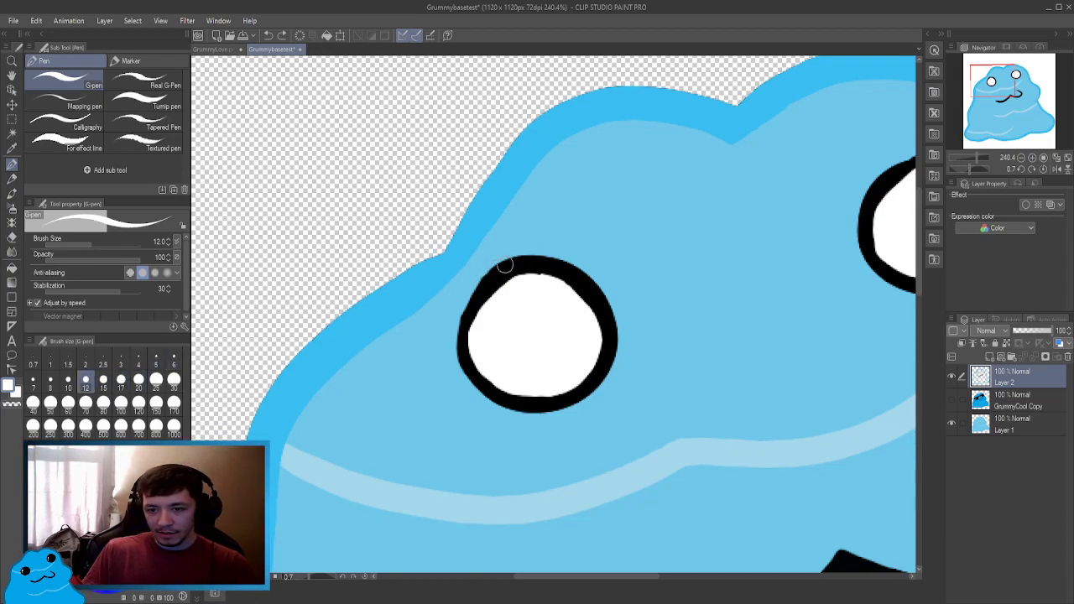
pyautogui.moveTo(505, 265); pyautogui.dragTo(485, 287)
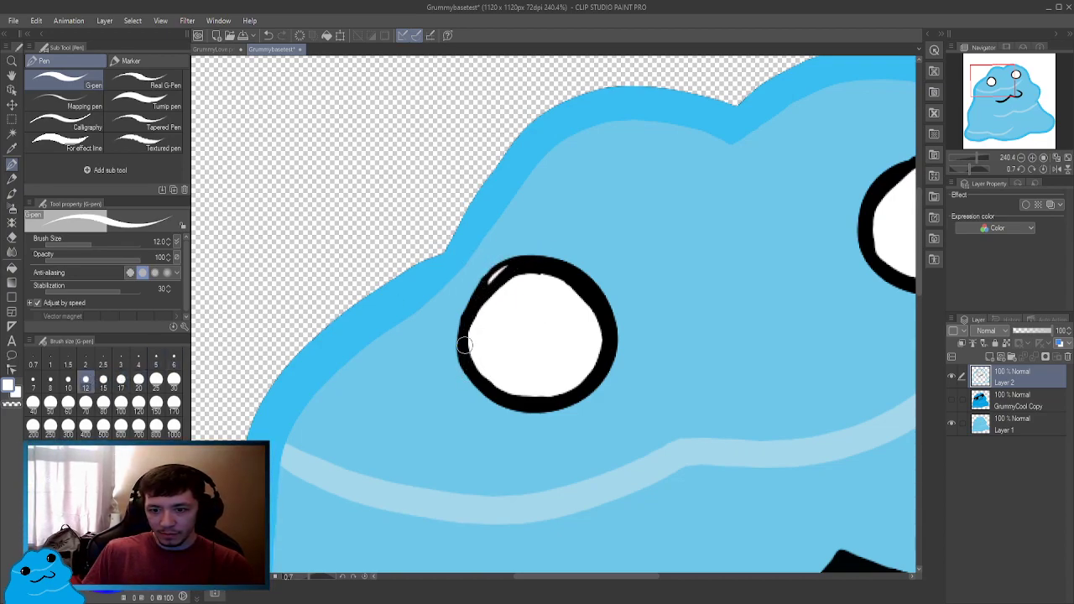
pyautogui.moveTo(462, 343); pyautogui.dragTo(468, 369)
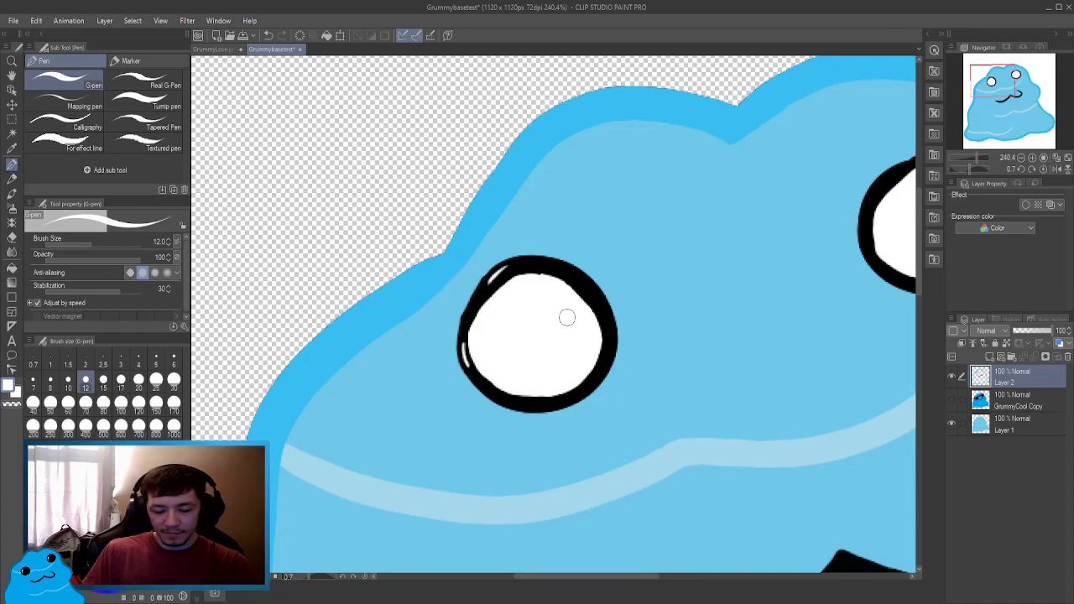
# Add two matching white highlights on the left side of the right eye's black ring and thicken the upper one.
pyautogui.moveTo(565, 314); pyautogui.dragTo(417, 325)
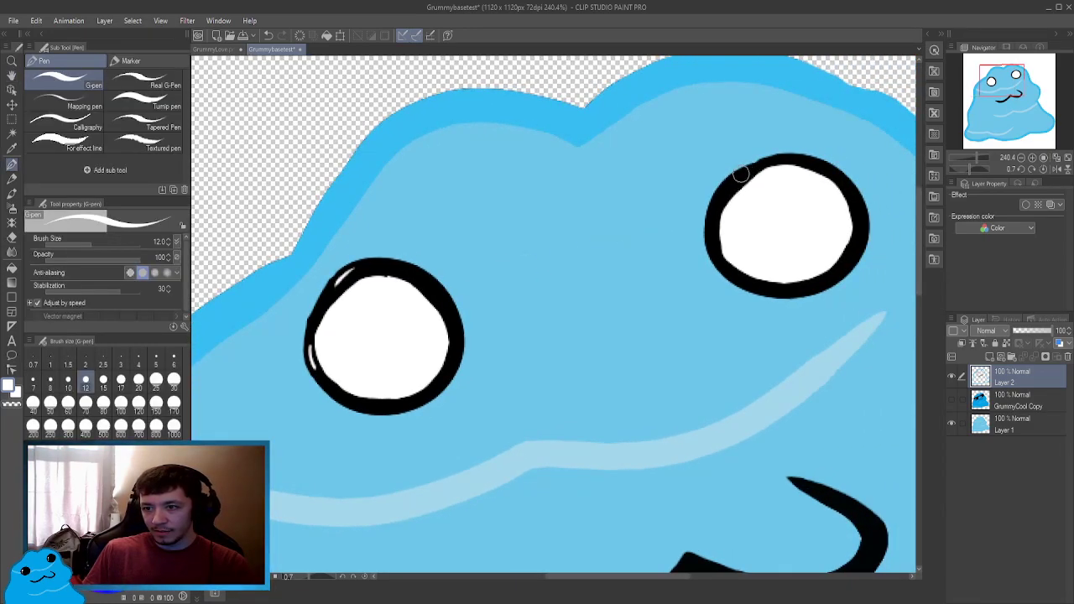
pyautogui.moveTo(740, 174)
pyautogui.mouseDown()
pyautogui.moveTo(718, 201)
pyautogui.moveTo(710, 256)
pyautogui.mouseUp()
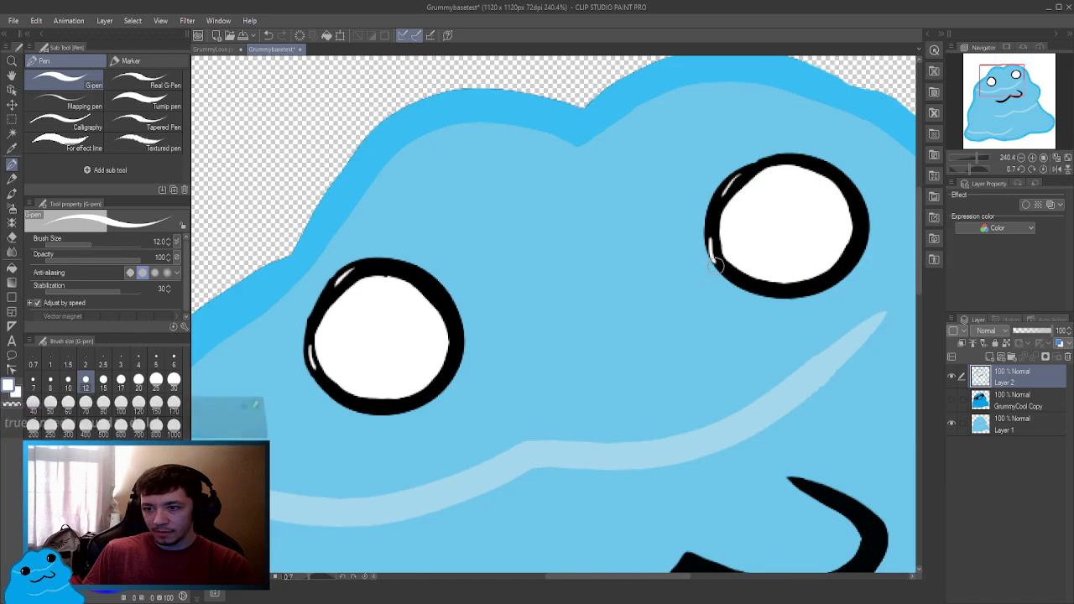
pyautogui.hotkey('ctrl', 'z')
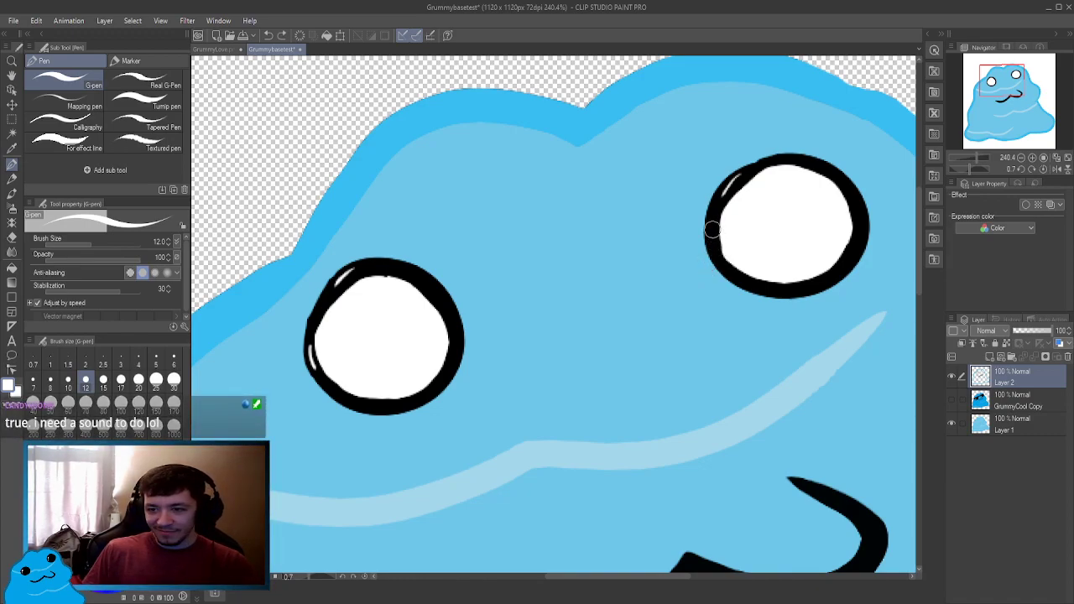
pyautogui.moveTo(712, 225); pyautogui.dragTo(717, 260)
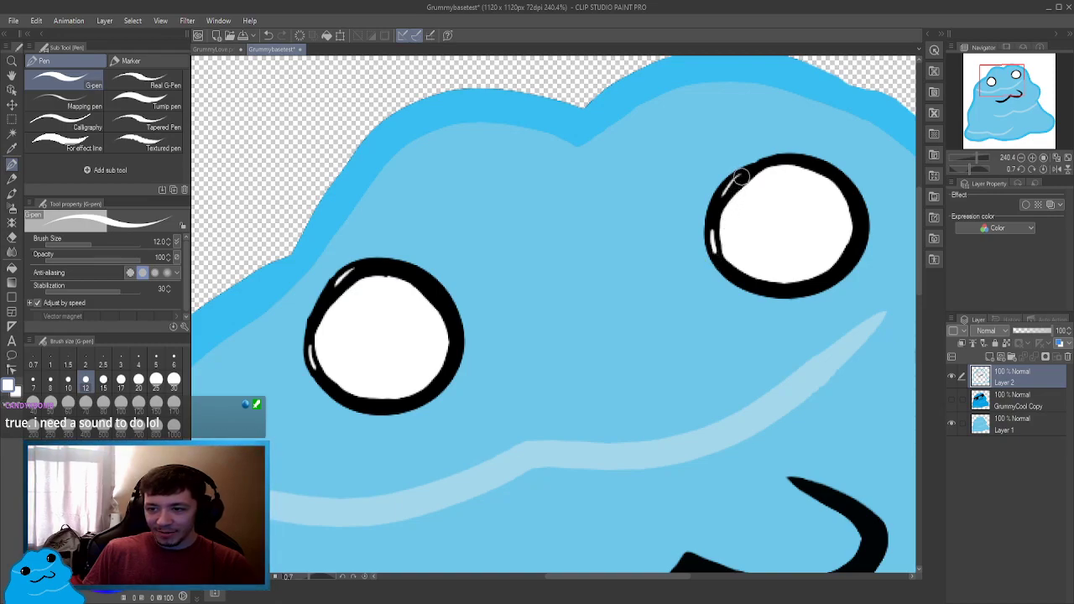
pyautogui.moveTo(739, 173); pyautogui.dragTo(722, 196)
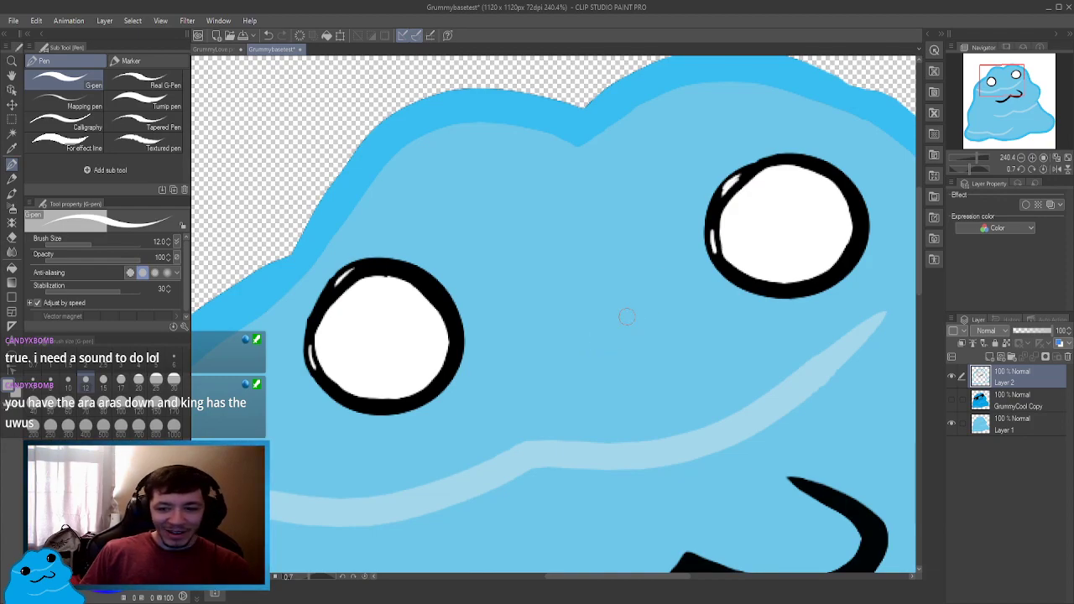
# Try a thin black tongue outline under the middle of the mouth on Layer 2 with the G-pen at size 12.
pyautogui.scroll(-5, 627, 316)
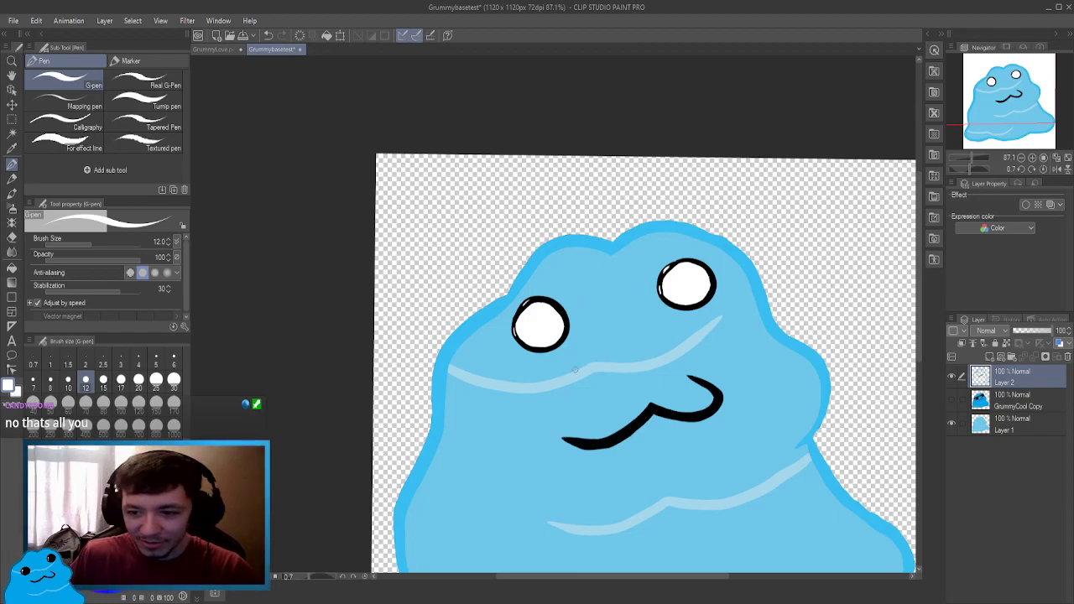
pyautogui.moveTo(575, 370); pyautogui.dragTo(449, 266)
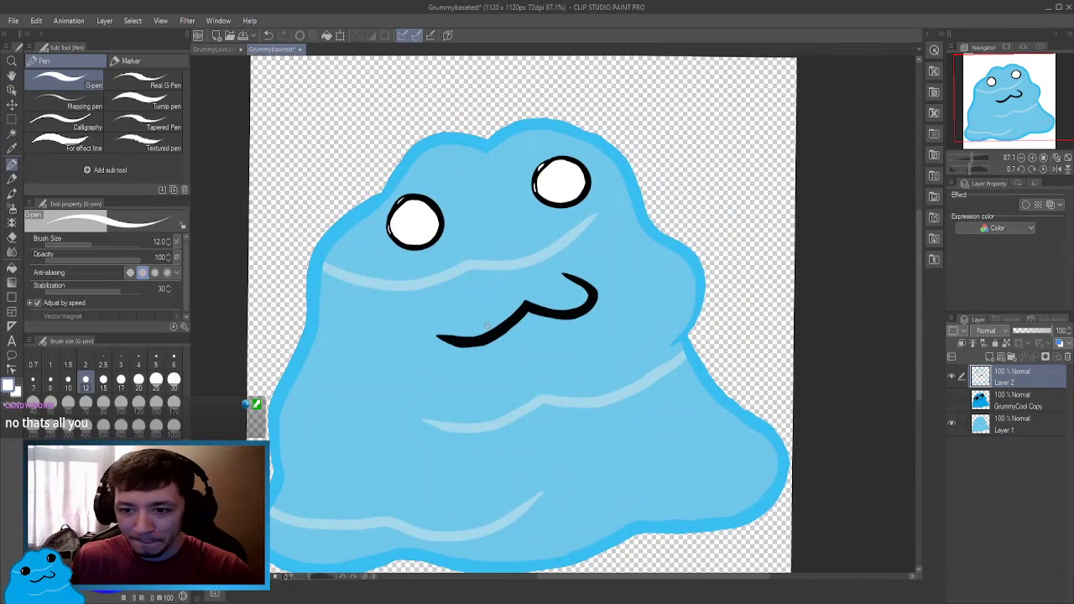
pyautogui.keyDown('alt'); pyautogui.click(347, 262); pyautogui.keyUp('alt')
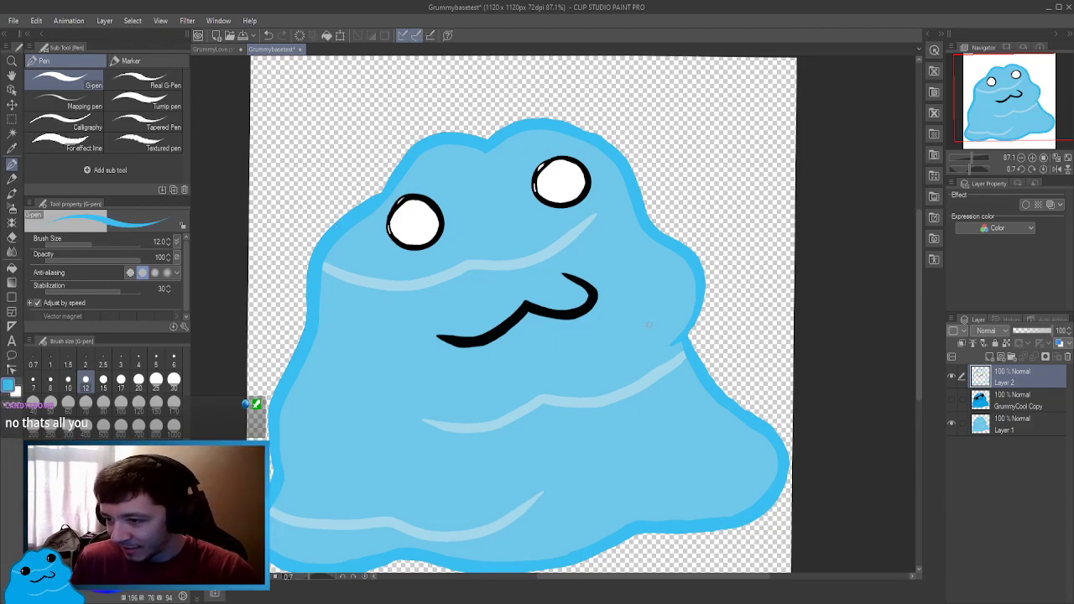
pyautogui.click(1020, 424)
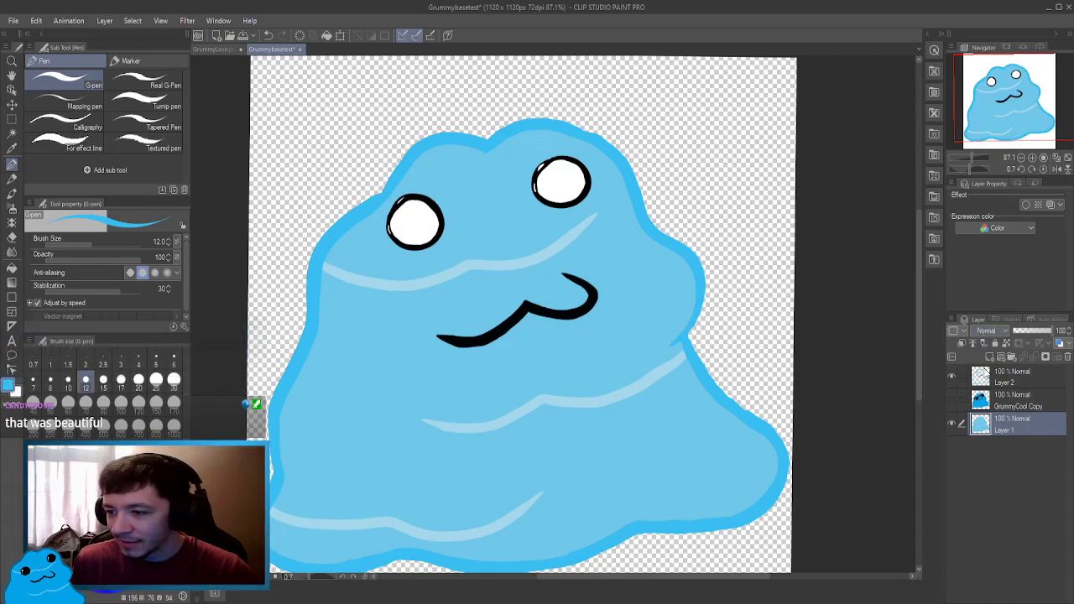
pyautogui.click(1019, 377)
pyautogui.keyDown('alt'); pyautogui.click(519, 312); pyautogui.keyUp('alt')
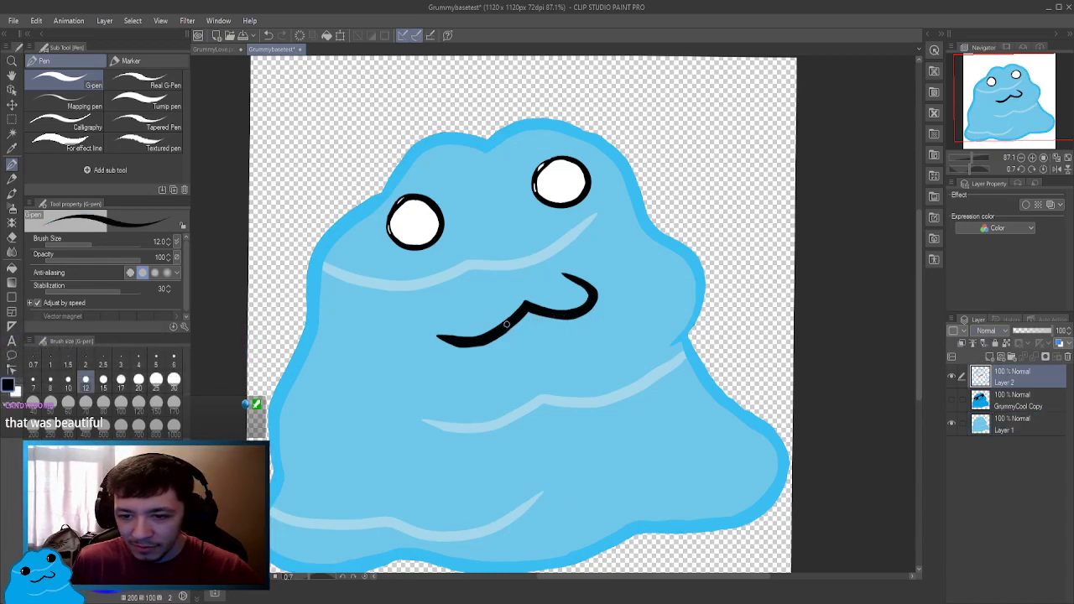
pyautogui.moveTo(506, 325)
pyautogui.mouseDown()
pyautogui.moveTo(513, 341)
pyautogui.moveTo(552, 335)
pyautogui.moveTo(560, 317)
pyautogui.mouseUp()
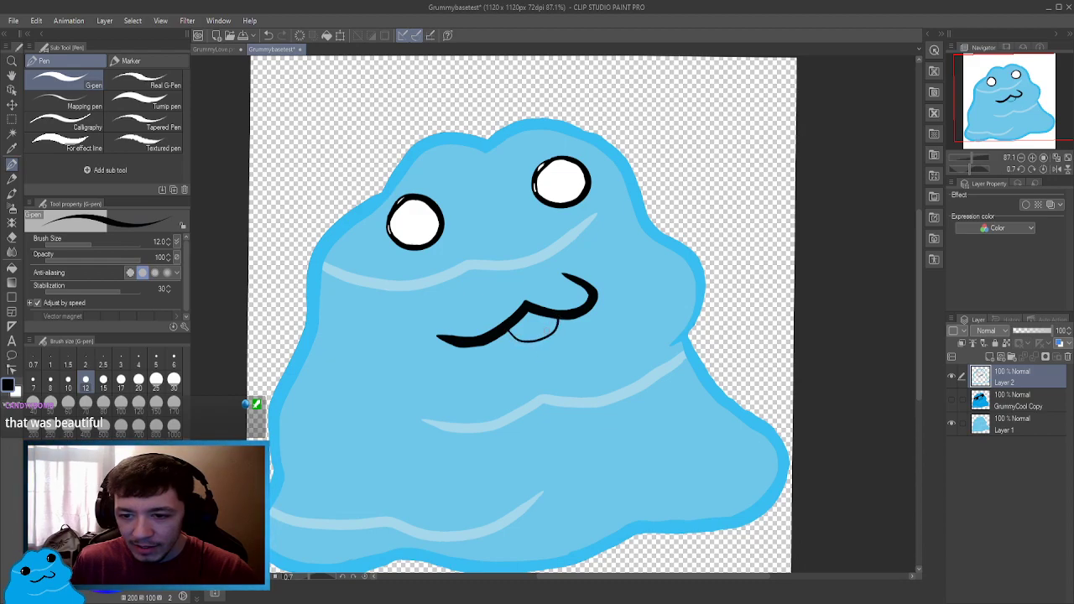
pyautogui.hotkey('ctrl', 'z')
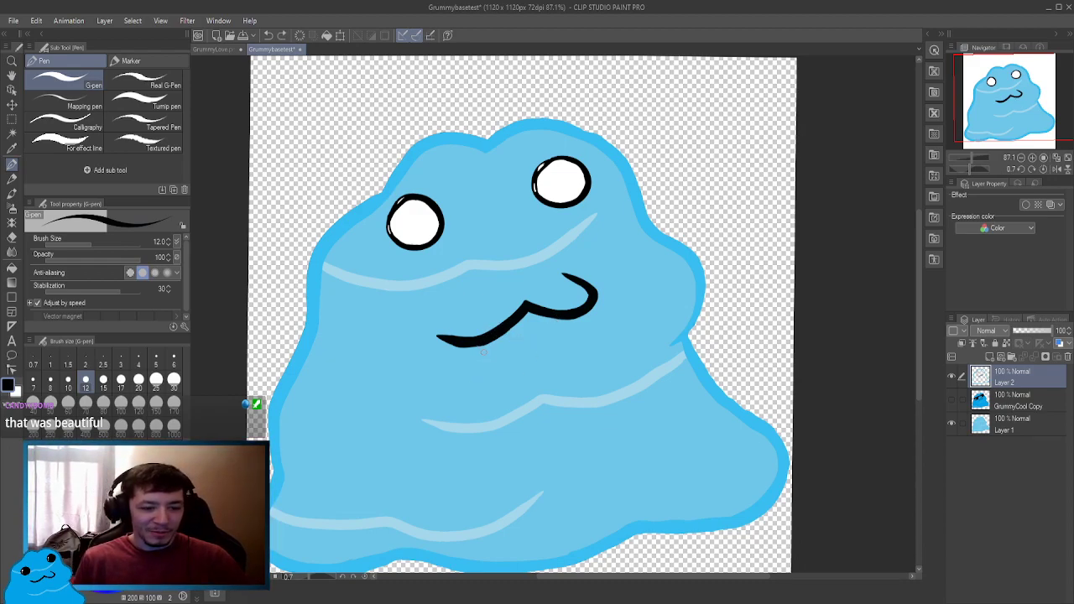
# Try a small round black tongue outline below the mouth's peak with the G-pen at size 17, then redo it at size 25.
pyautogui.click(121, 380)
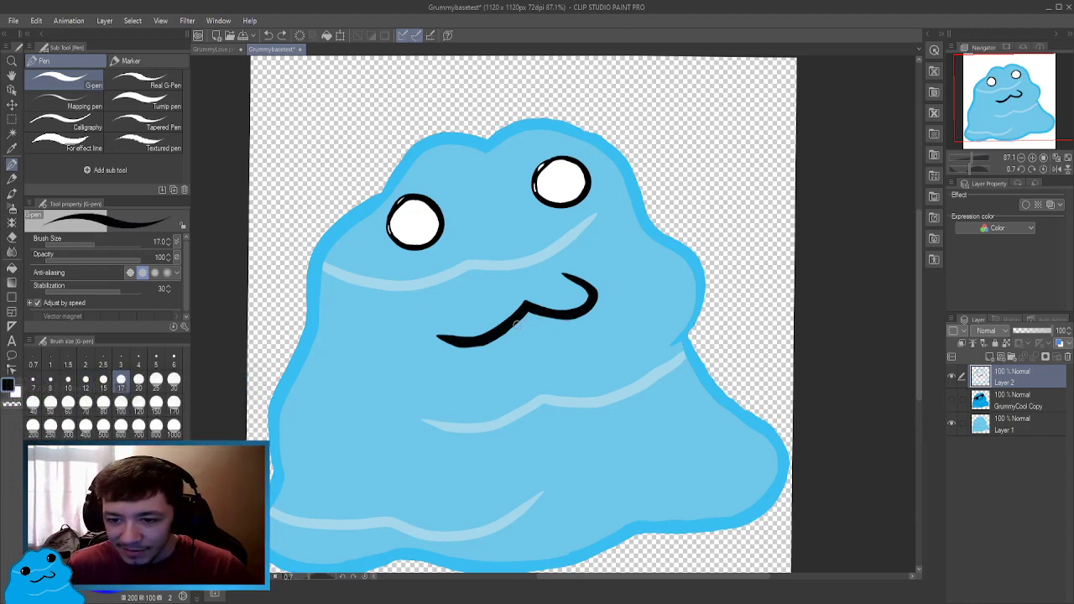
pyautogui.moveTo(517, 339)
pyautogui.mouseDown()
pyautogui.moveTo(544, 336)
pyautogui.moveTo(549, 316)
pyautogui.mouseUp()
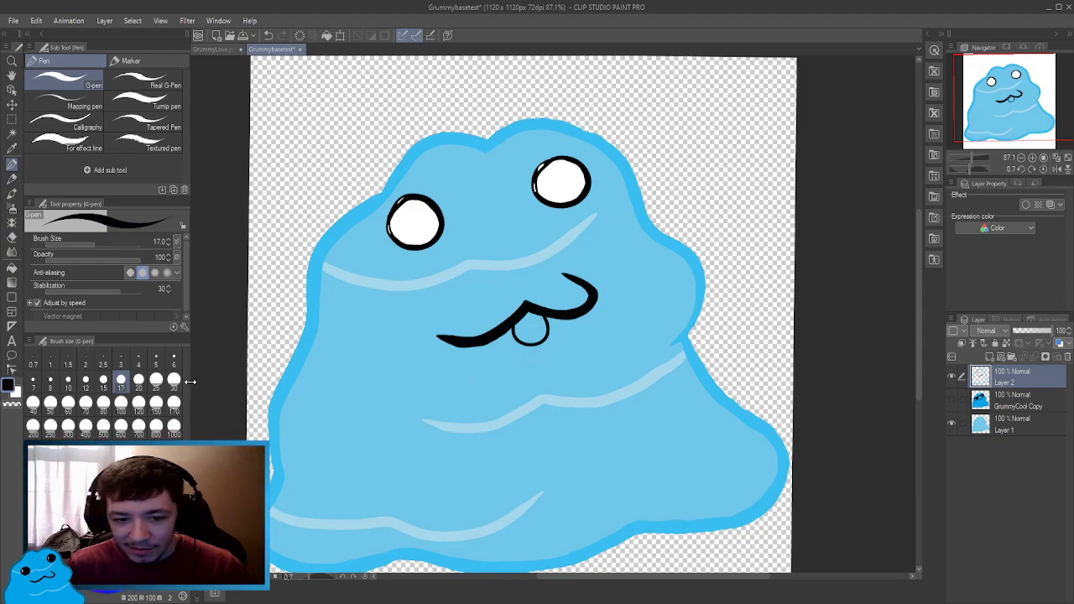
pyautogui.press(']')
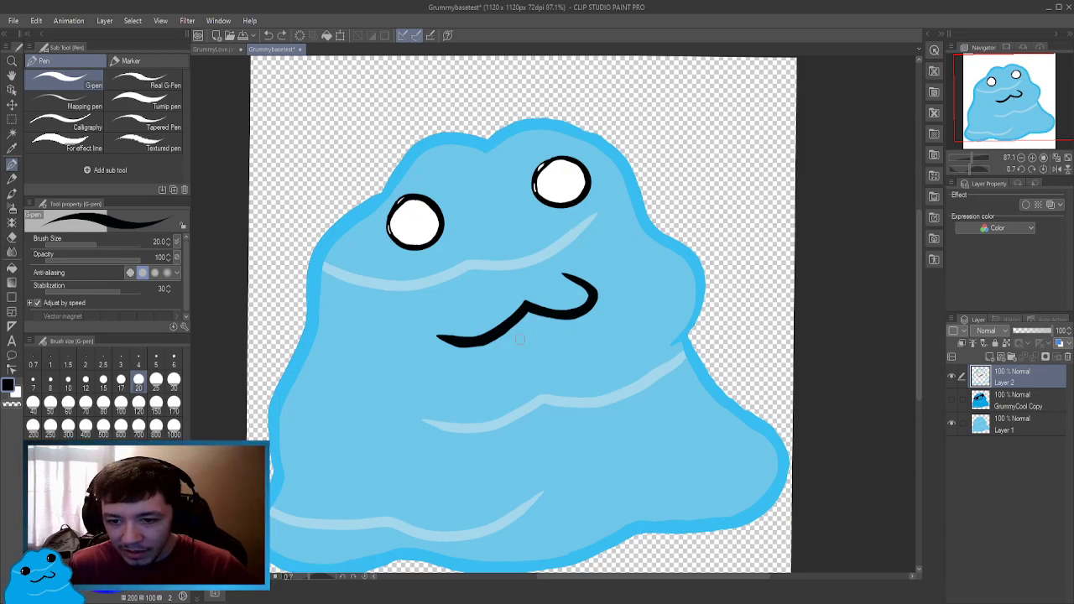
pyautogui.press(']')
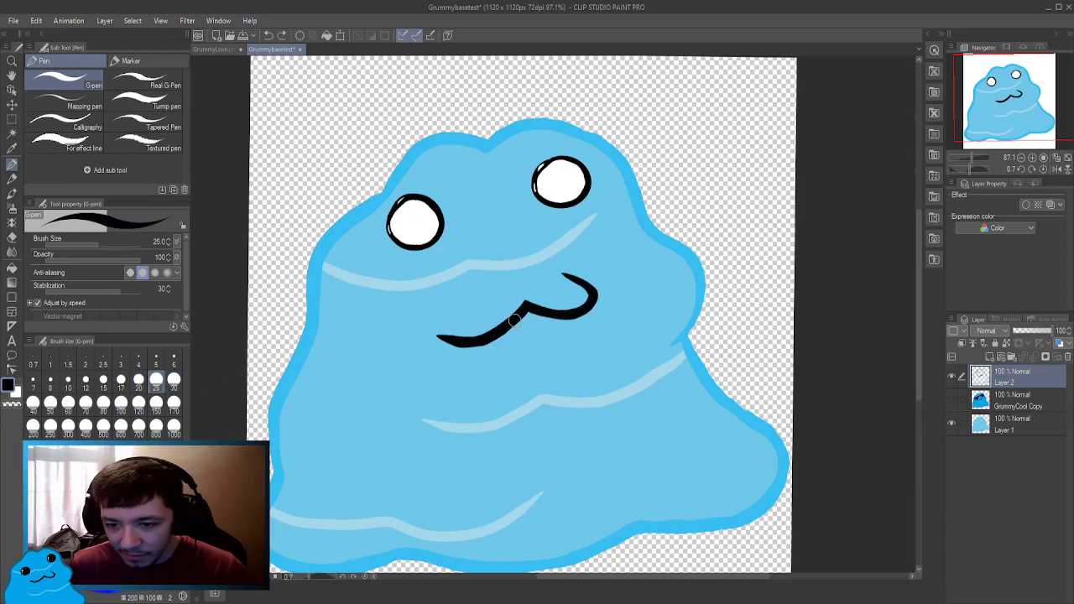
pyautogui.moveTo(514, 312)
pyautogui.mouseDown()
pyautogui.moveTo(522, 344)
pyautogui.moveTo(544, 312)
pyautogui.mouseUp()
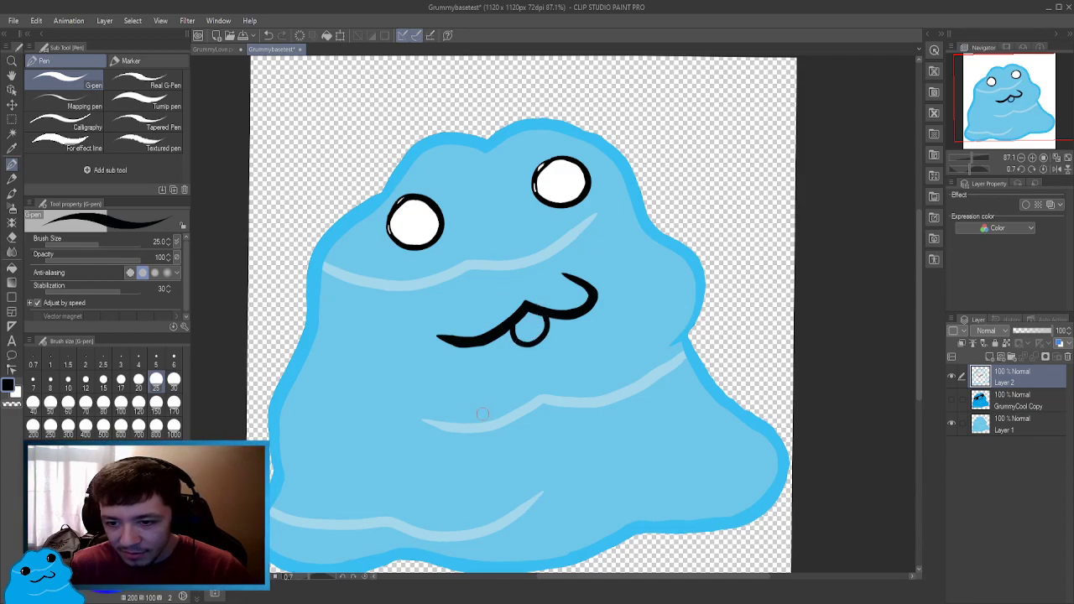
# Color the inside of the round tongue on Layer 1 with the blue of the body outline.
pyautogui.keyDown('alt'); pyautogui.click(704, 267); pyautogui.keyUp('alt')
pyautogui.click(999, 428)
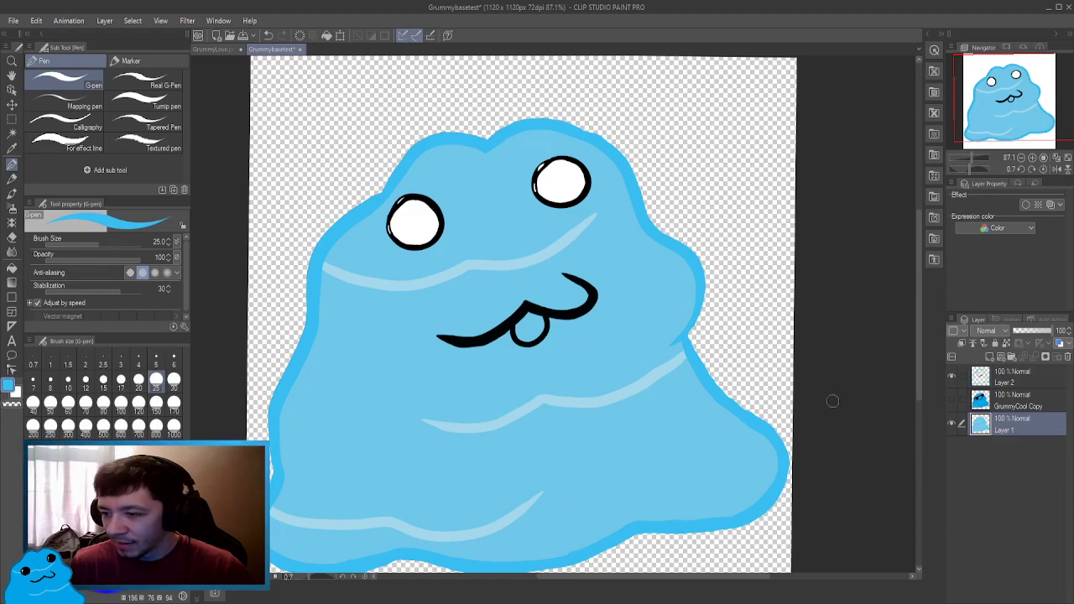
pyautogui.scroll(3, 520, 315)
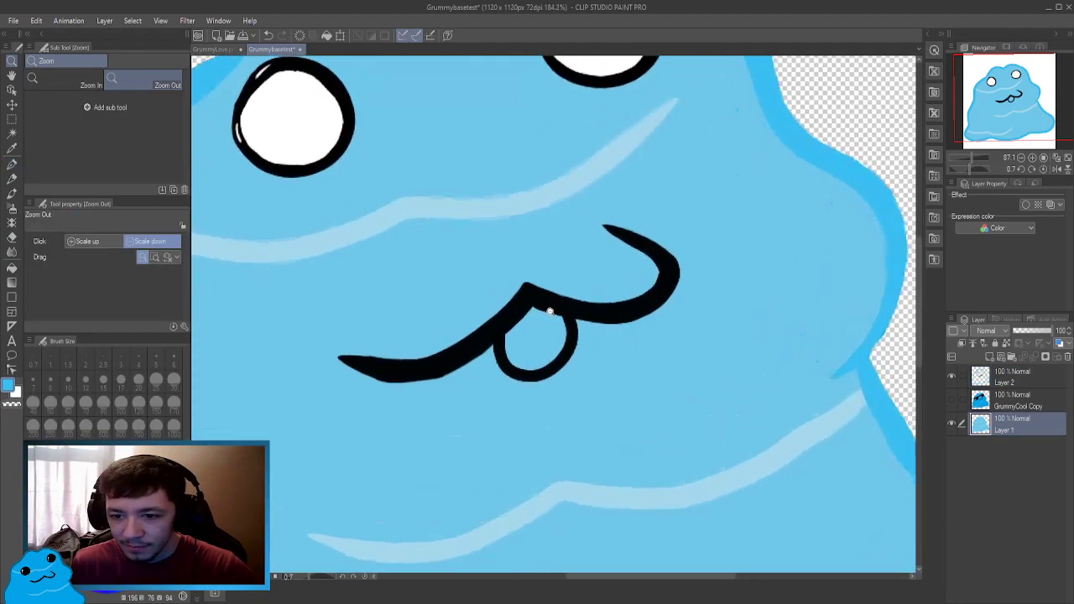
pyautogui.moveTo(539, 306)
pyautogui.mouseDown()
pyautogui.moveTo(509, 340)
pyautogui.moveTo(513, 363)
pyautogui.moveTo(539, 365)
pyautogui.moveTo(559, 348)
pyautogui.moveTo(562, 327)
pyautogui.moveTo(547, 312)
pyautogui.moveTo(513, 332)
pyautogui.moveTo(523, 359)
pyautogui.moveTo(542, 359)
pyautogui.moveTo(553, 338)
pyautogui.moveTo(540, 319)
pyautogui.moveTo(529, 346)
pyautogui.mouseUp()
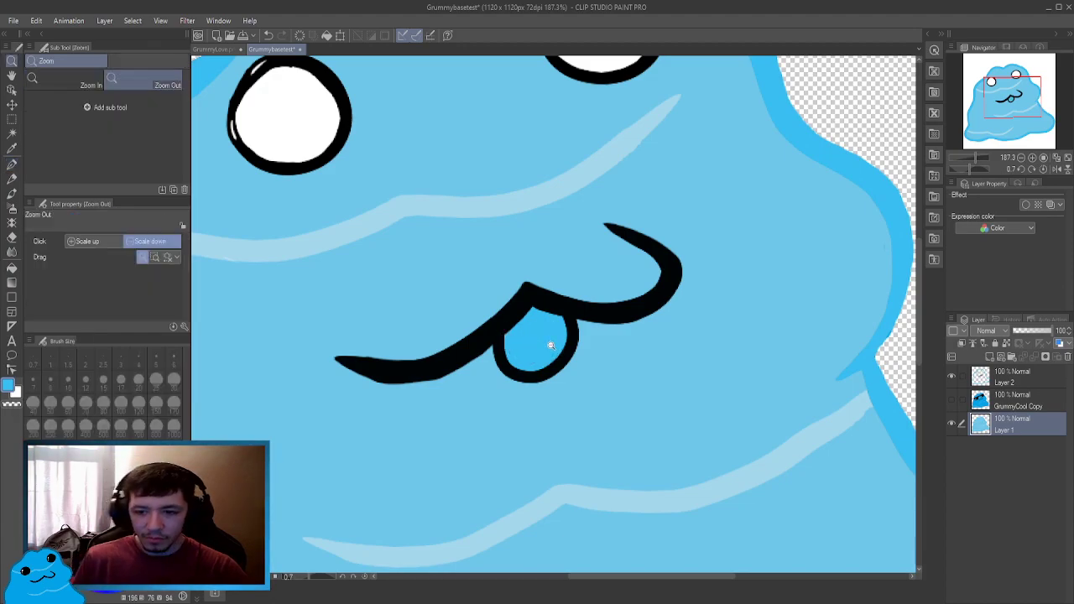
# Undo the tongue's blue coloring and its black outline.
pyautogui.scroll(-6, 523, 356)
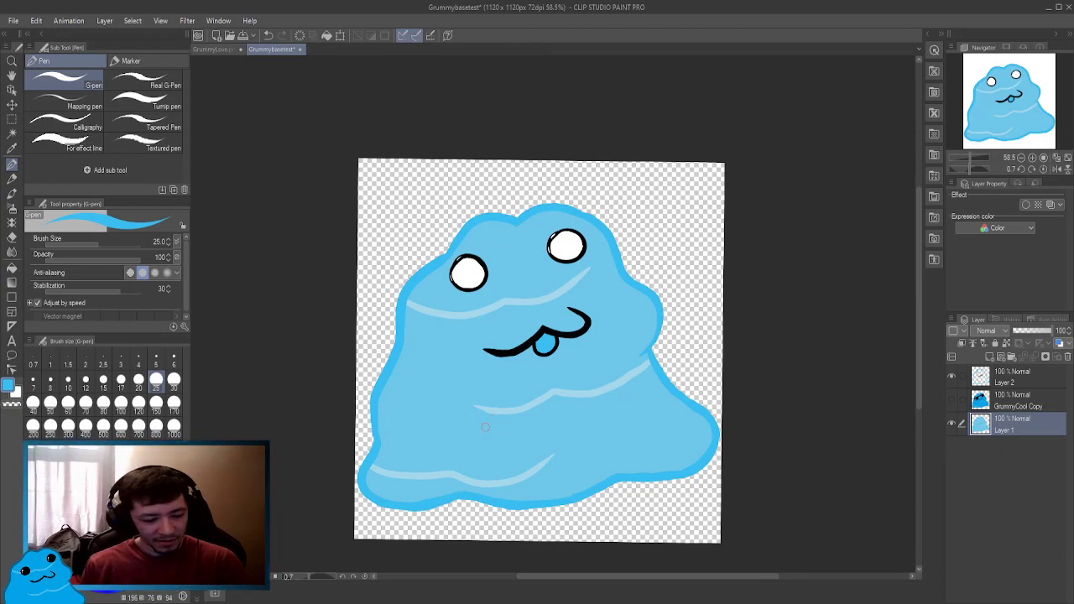
pyautogui.hotkey('ctrl', 'z')
pyautogui.hotkey('ctrl', 'z')
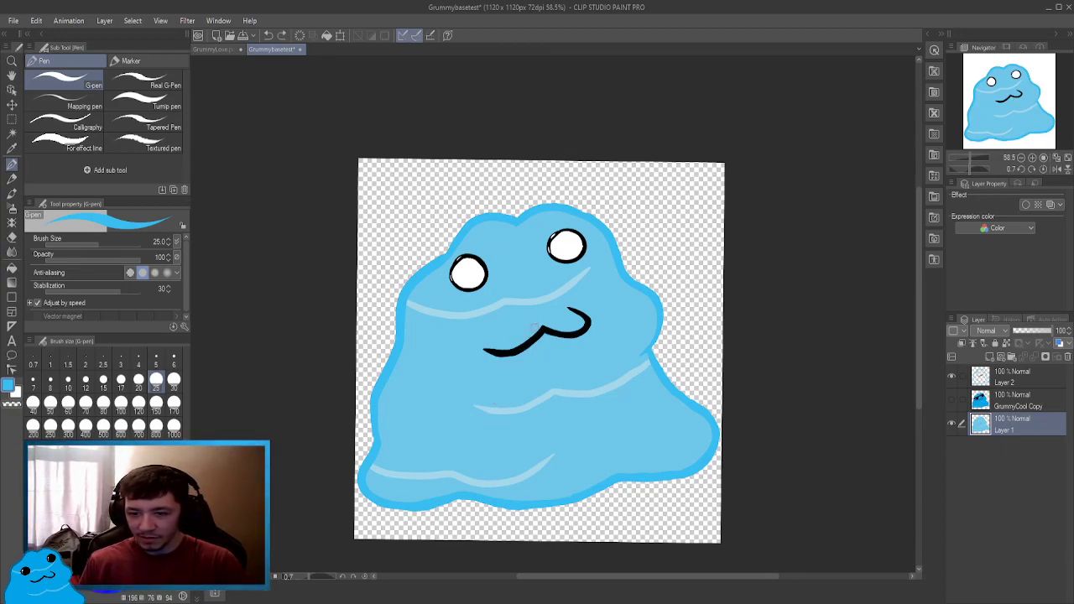
# Draw a curved black lower lip on Layer 2 with the G-pen at size 25, opening the mouth into a wide smile.
pyautogui.keyDown('alt'); pyautogui.click(538, 330); pyautogui.keyUp('alt')
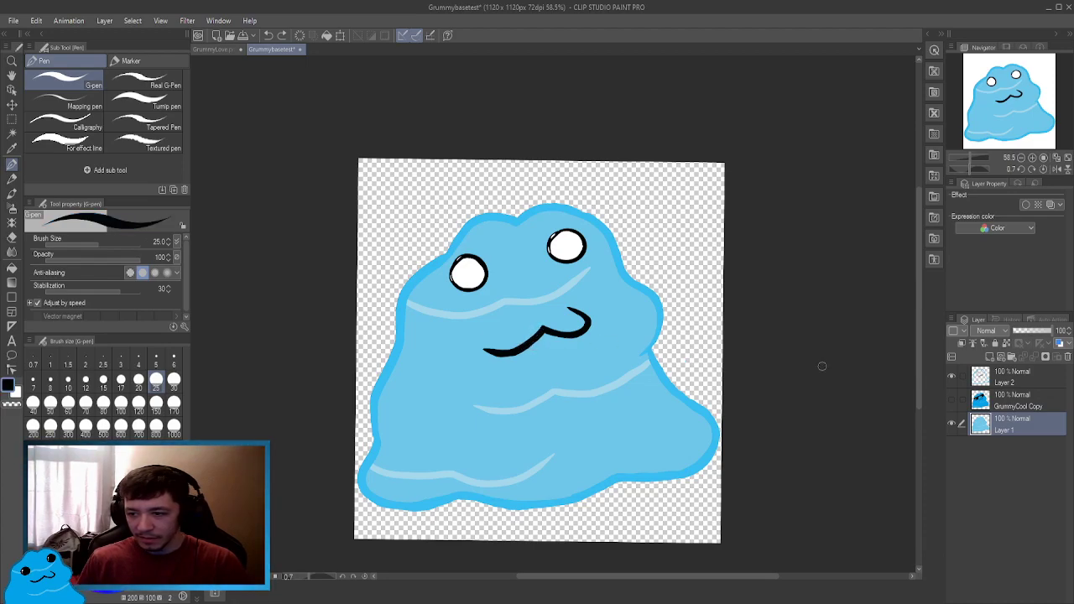
pyautogui.click(1013, 384)
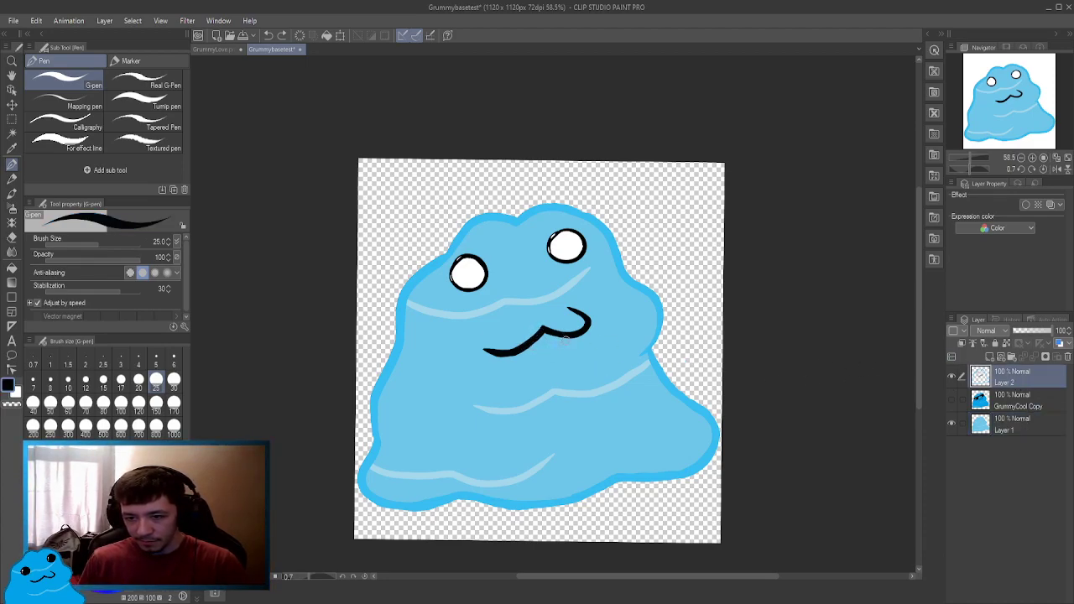
pyautogui.moveTo(575, 332)
pyautogui.mouseDown()
pyautogui.moveTo(525, 366)
pyautogui.moveTo(497, 355)
pyautogui.mouseUp()
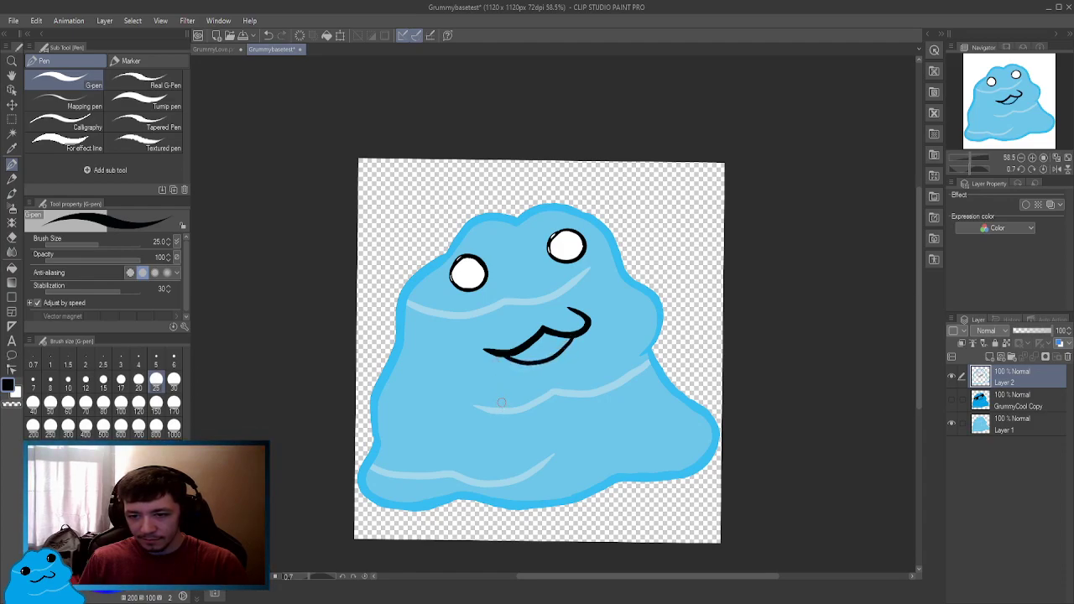
# Paint the open mouth's interior on Layer 1 with the body outline's blue, covering the remaining light gaps.
pyautogui.click(1005, 428)
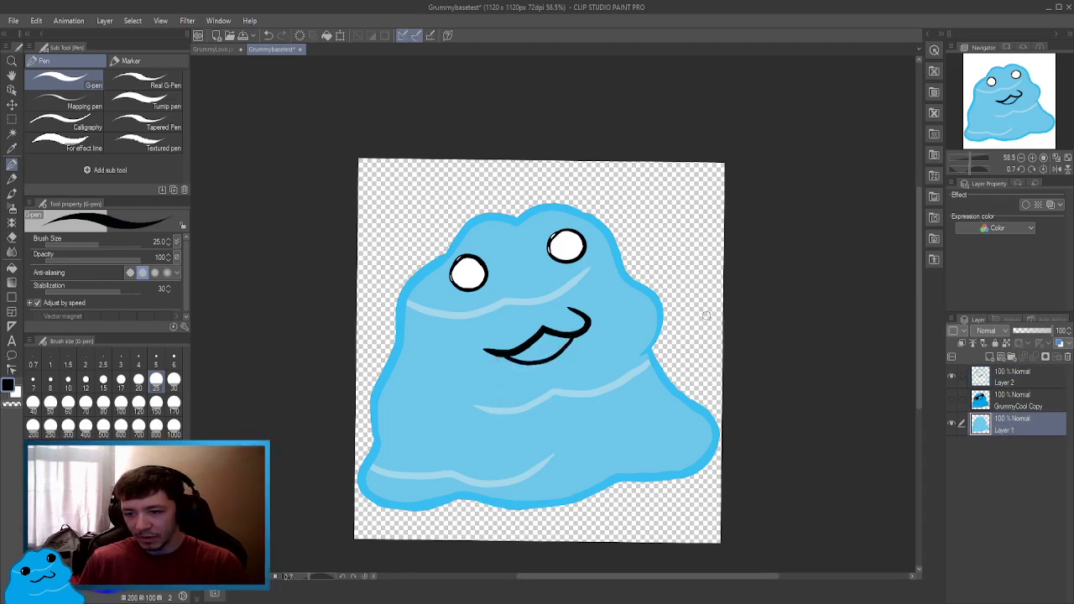
pyautogui.keyDown('alt'); pyautogui.click(654, 293); pyautogui.keyUp('alt')
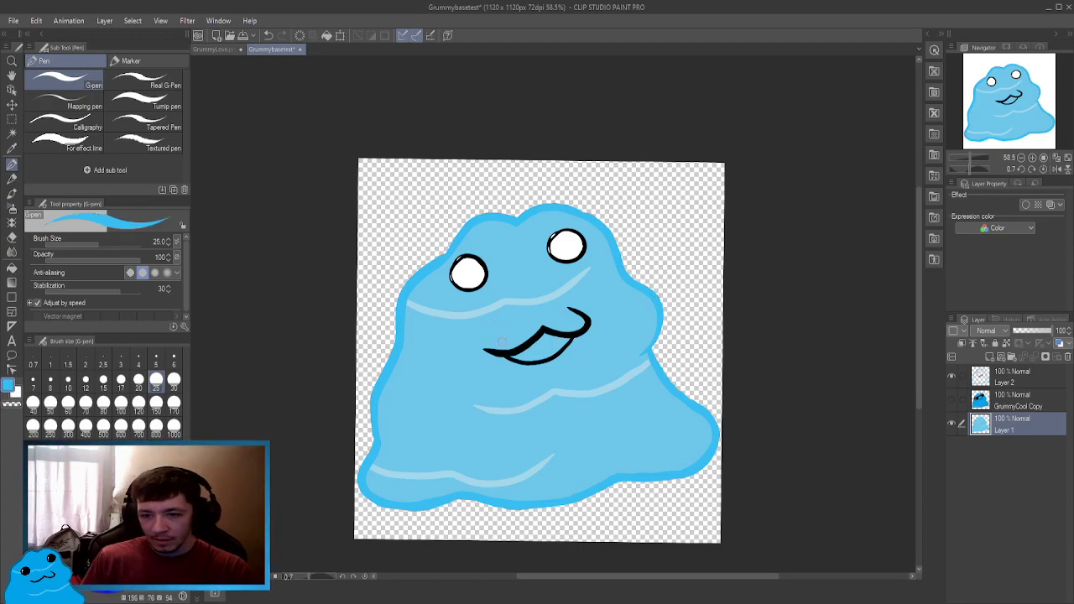
pyautogui.scroll(4, 502, 342)
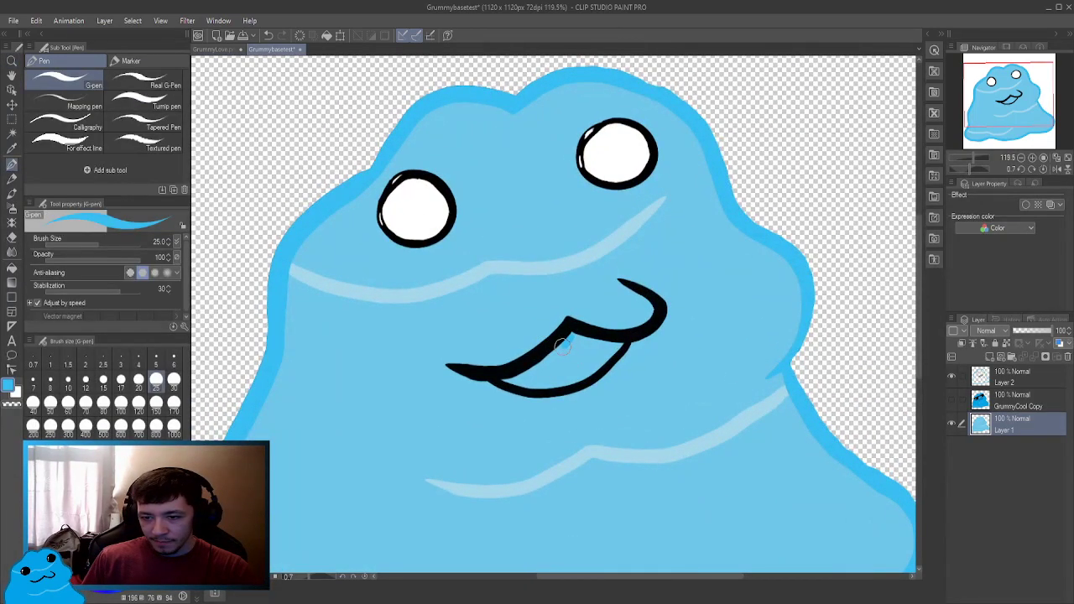
pyautogui.moveTo(563, 345)
pyautogui.mouseDown()
pyautogui.moveTo(503, 381)
pyautogui.moveTo(576, 381)
pyautogui.moveTo(623, 341)
pyautogui.moveTo(574, 335)
pyautogui.moveTo(521, 380)
pyautogui.moveTo(585, 366)
pyautogui.moveTo(606, 344)
pyautogui.moveTo(528, 380)
pyautogui.moveTo(561, 361)
pyautogui.moveTo(577, 360)
pyautogui.moveTo(562, 378)
pyautogui.moveTo(589, 369)
pyautogui.moveTo(559, 360)
pyautogui.moveTo(591, 353)
pyautogui.mouseUp()
pyautogui.hotkey('ctrl', 'space')
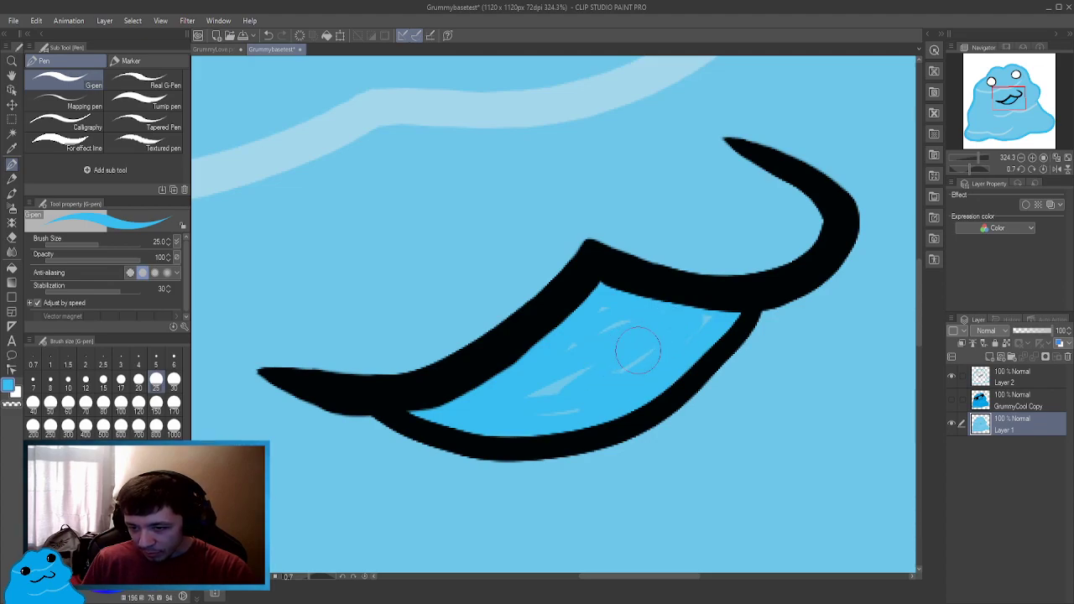
pyautogui.moveTo(663, 344)
pyautogui.mouseDown()
pyautogui.moveTo(545, 397)
pyautogui.moveTo(619, 317)
pyautogui.moveTo(576, 336)
pyautogui.moveTo(579, 372)
pyautogui.moveTo(552, 415)
pyautogui.moveTo(496, 427)
pyautogui.moveTo(431, 412)
pyautogui.moveTo(583, 408)
pyautogui.moveTo(692, 321)
pyautogui.mouseUp()
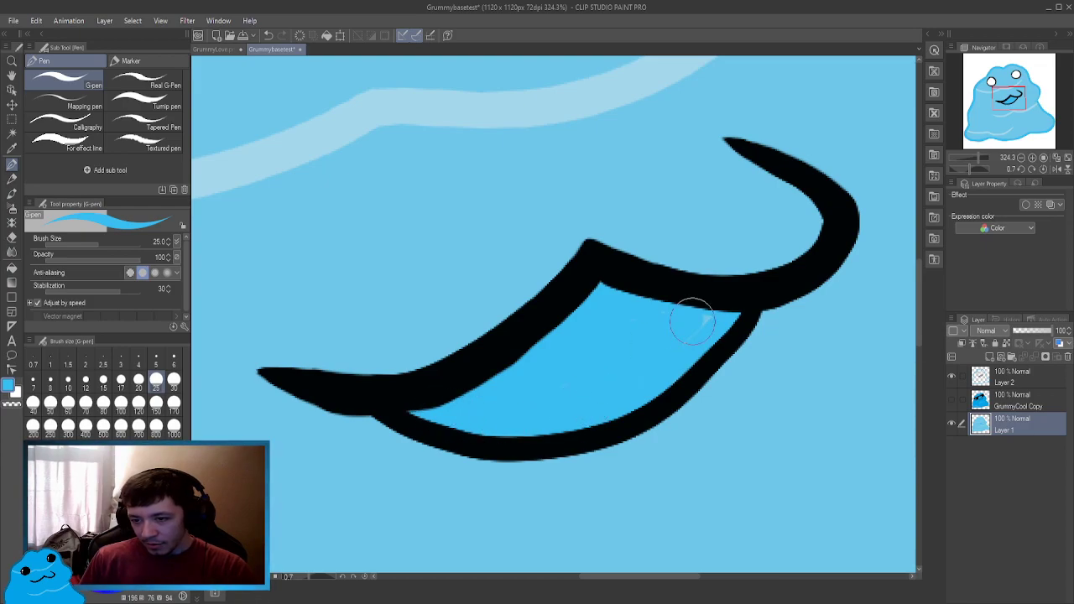
pyautogui.keyDown('ctrl'); pyautogui.keyDown('alt'); pyautogui.click(614, 372); pyautogui.keyUp('alt'); pyautogui.keyUp('ctrl')
pyautogui.keyDown('ctrl'); pyautogui.keyDown('alt'); pyautogui.click(570, 358); pyautogui.keyUp('alt'); pyautogui.keyUp('ctrl')
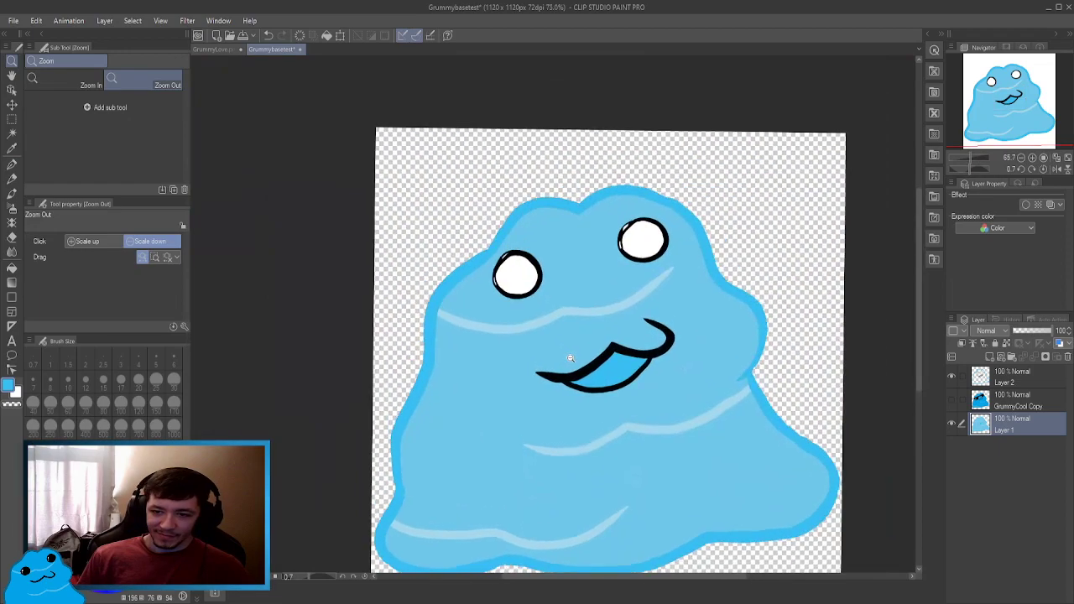
pyautogui.moveTo(570, 359); pyautogui.dragTo(575, 386)
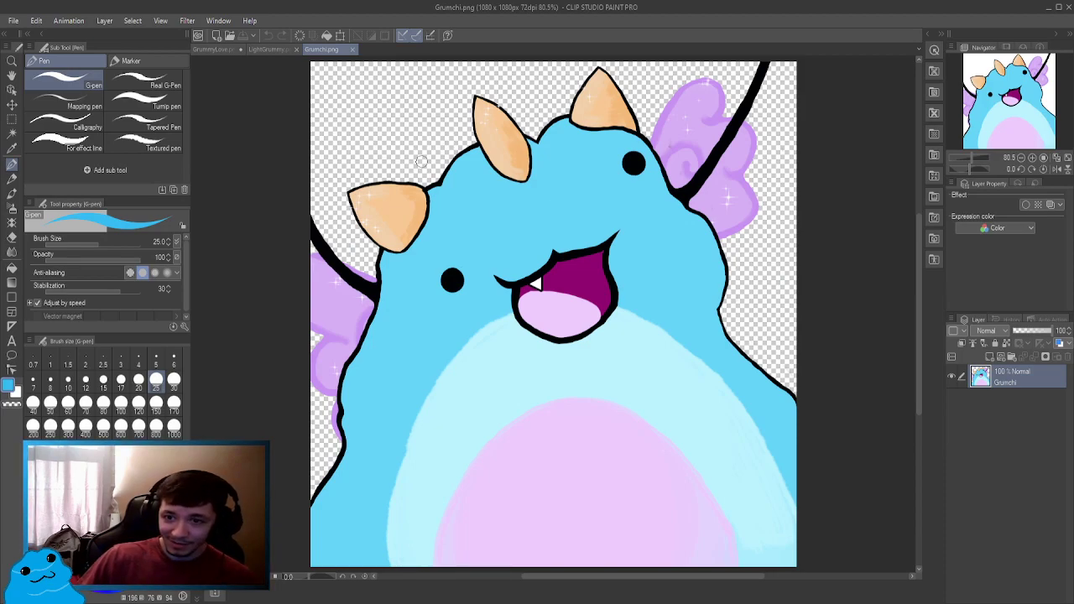
# Close the Grumchi.png and GrummyLove.png documents.
pyautogui.click(354, 49)
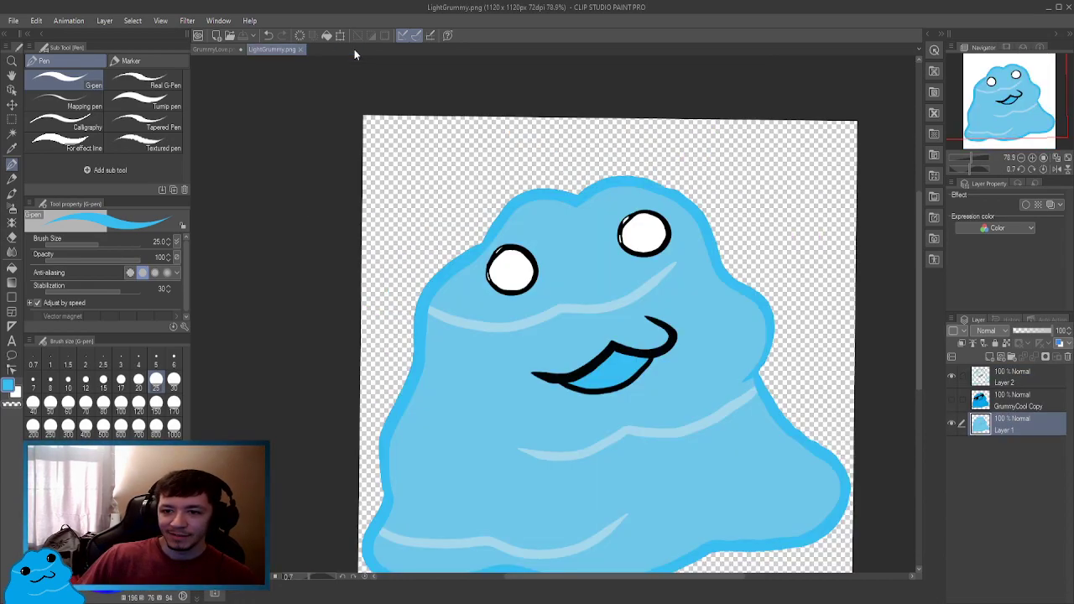
pyautogui.click(212, 49)
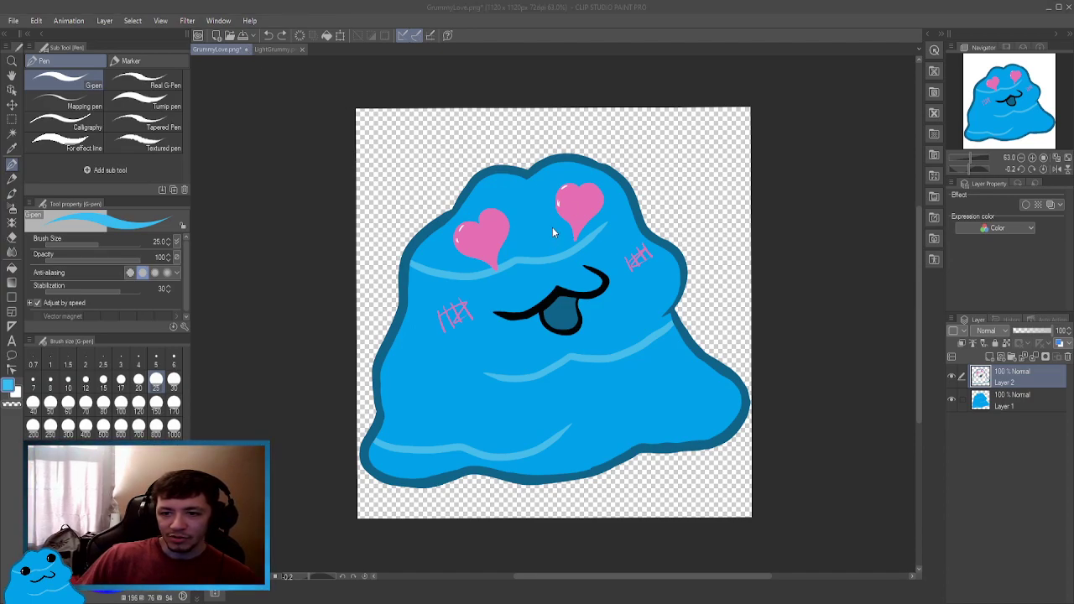
pyautogui.hotkey('ctrl', 'w')
pyautogui.scroll(-1, 493, 232)
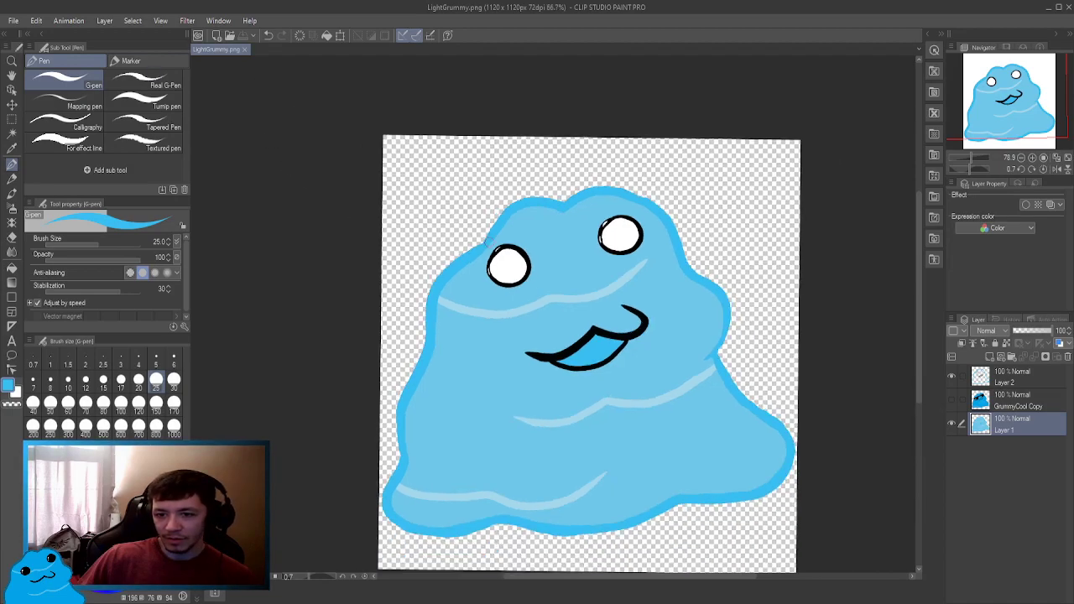
pyautogui.scroll(1, 493, 236)
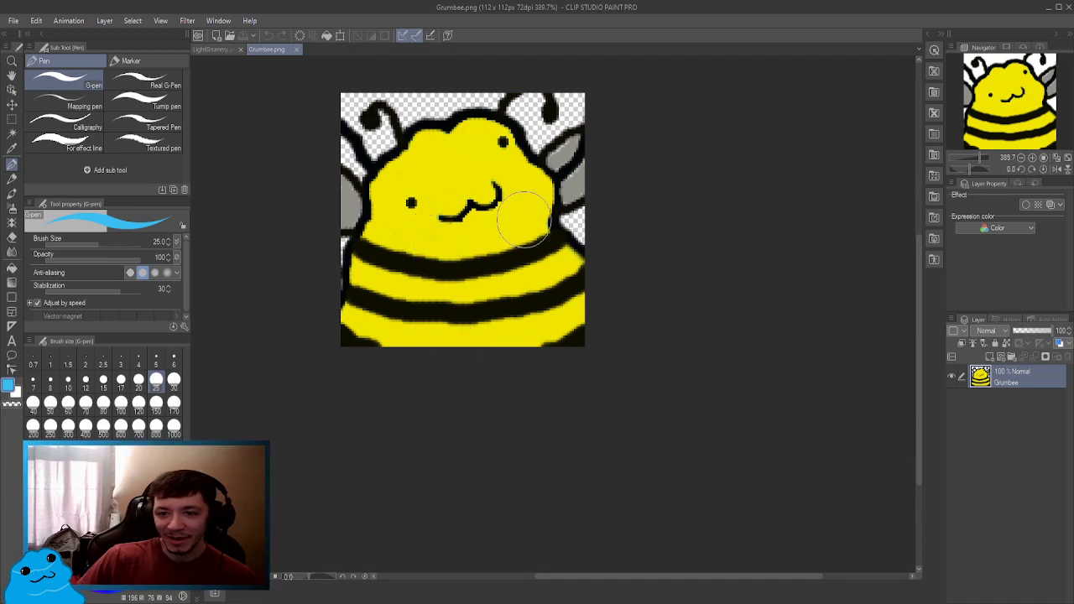
# Look over the bee drawing in Grumbee.png and close that document.
pyautogui.scroll(-3, 524, 218)
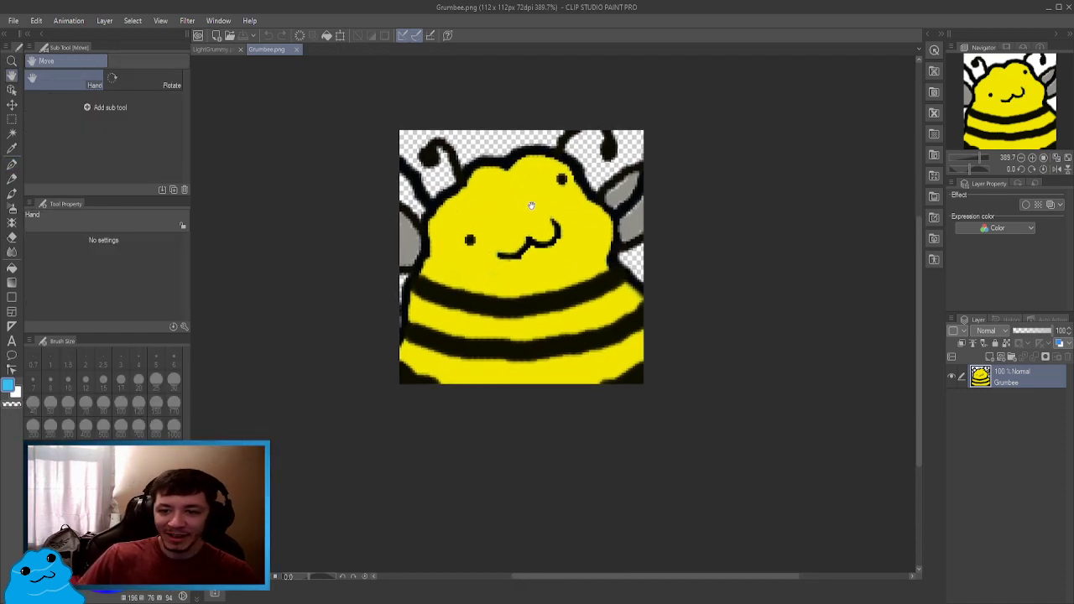
pyautogui.scroll(-1, 521, 235)
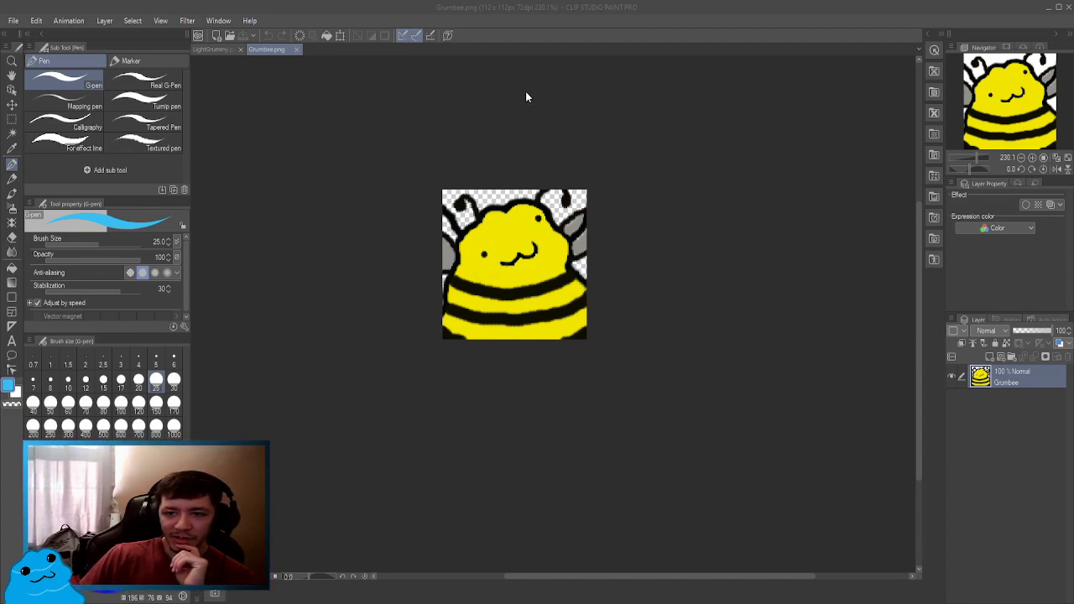
pyautogui.click(503, 294)
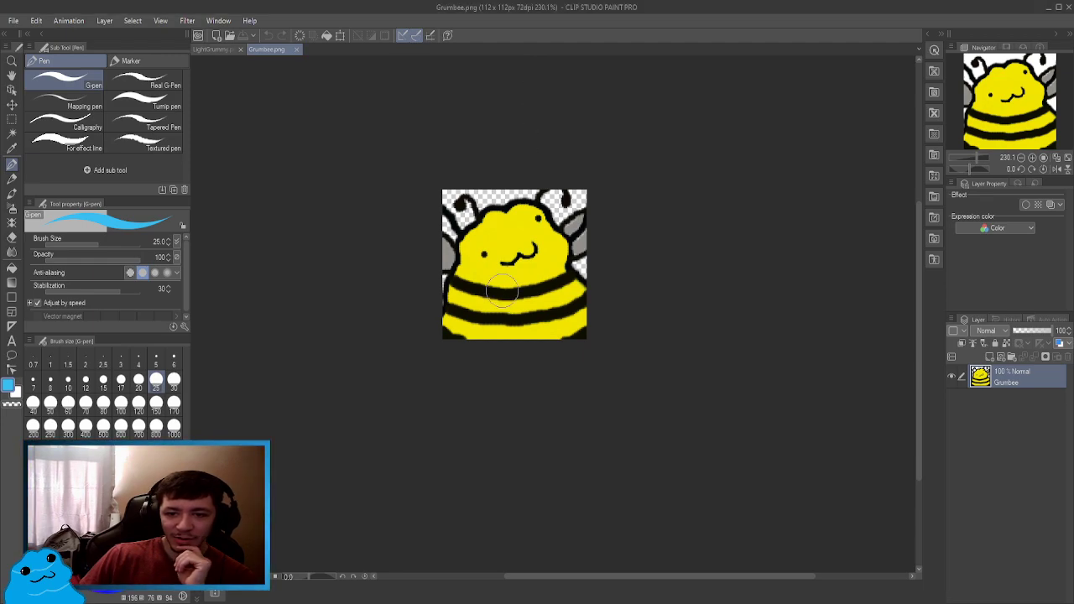
pyautogui.click(296, 49)
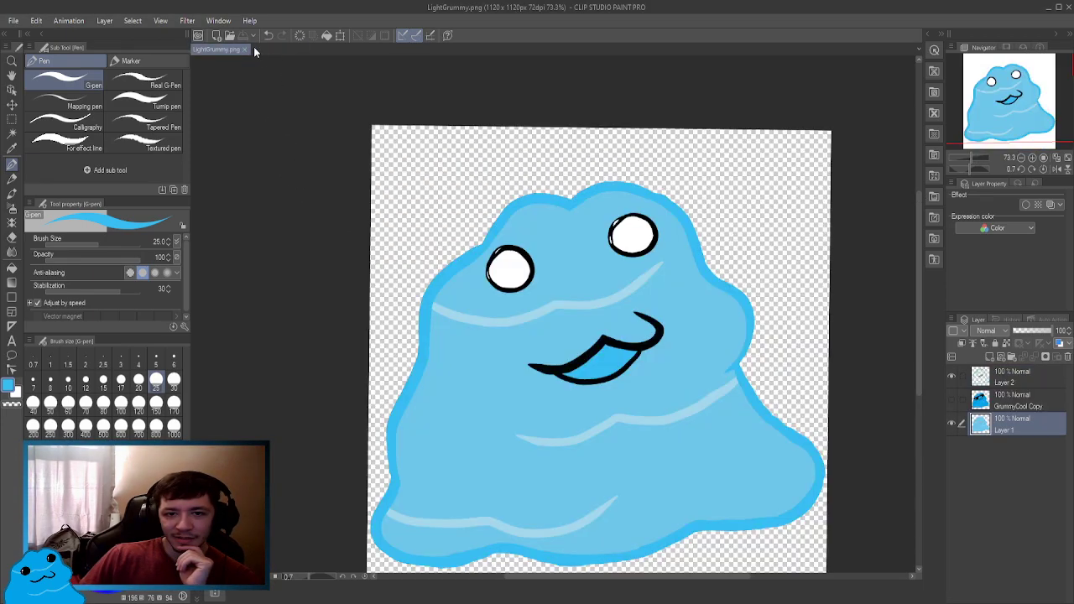